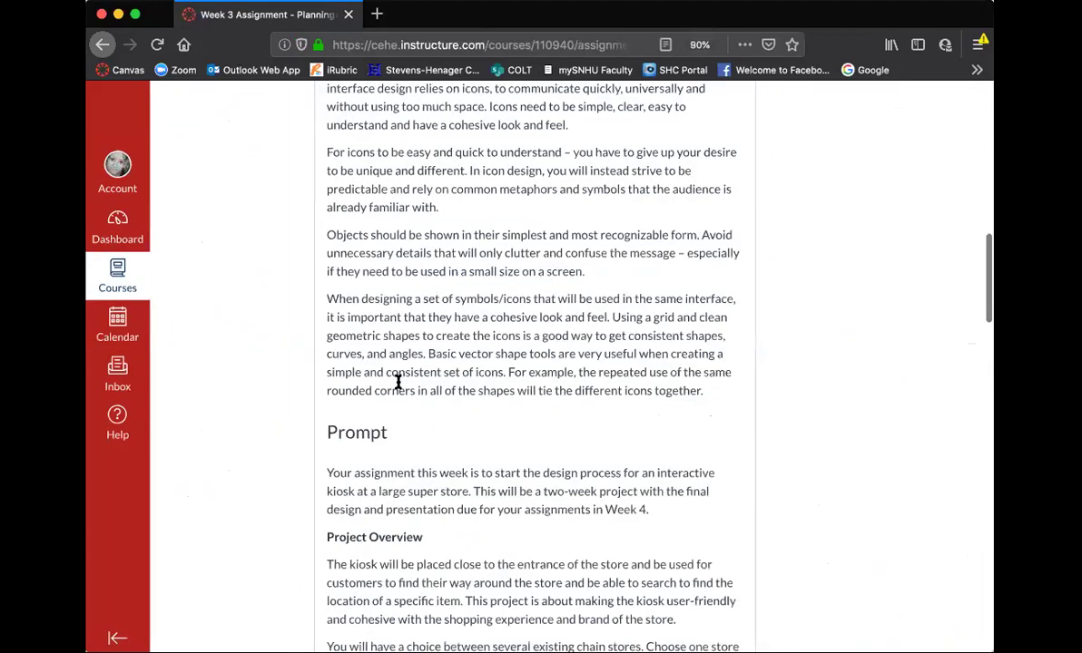
Read the assignment prompt and project overview, highlighting the sentence about making the kiosk user-friendly and cohesive with the store's brand
scroll(426, 402, down, 3)
scroll(427, 402, down, 2)
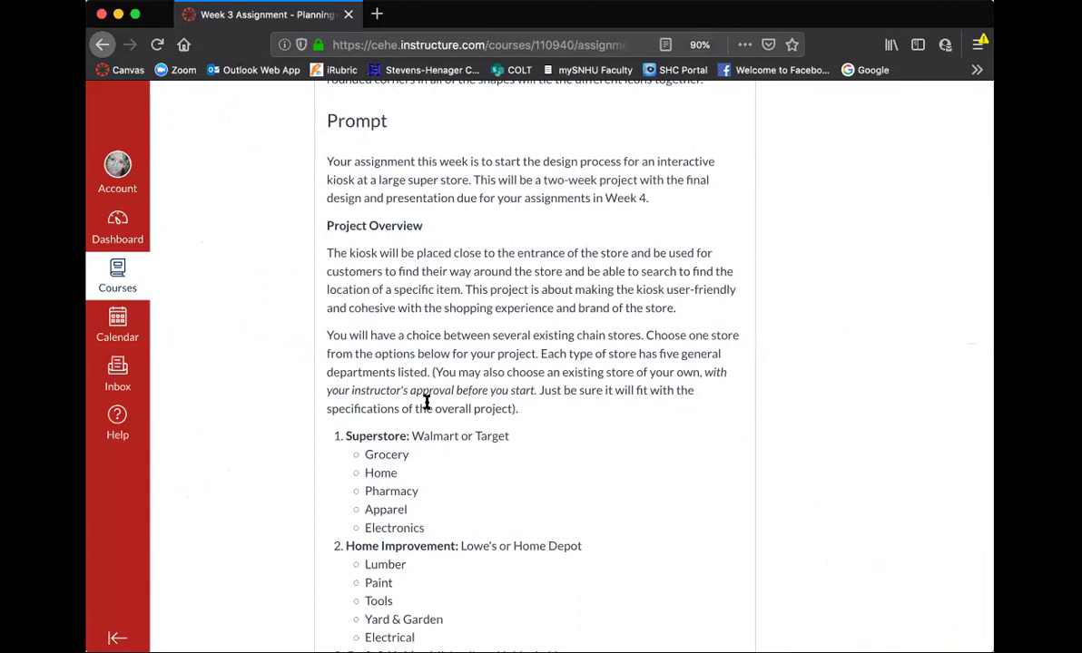
scroll(426, 402, down, 1)
scroll(657, 541, down, 1)
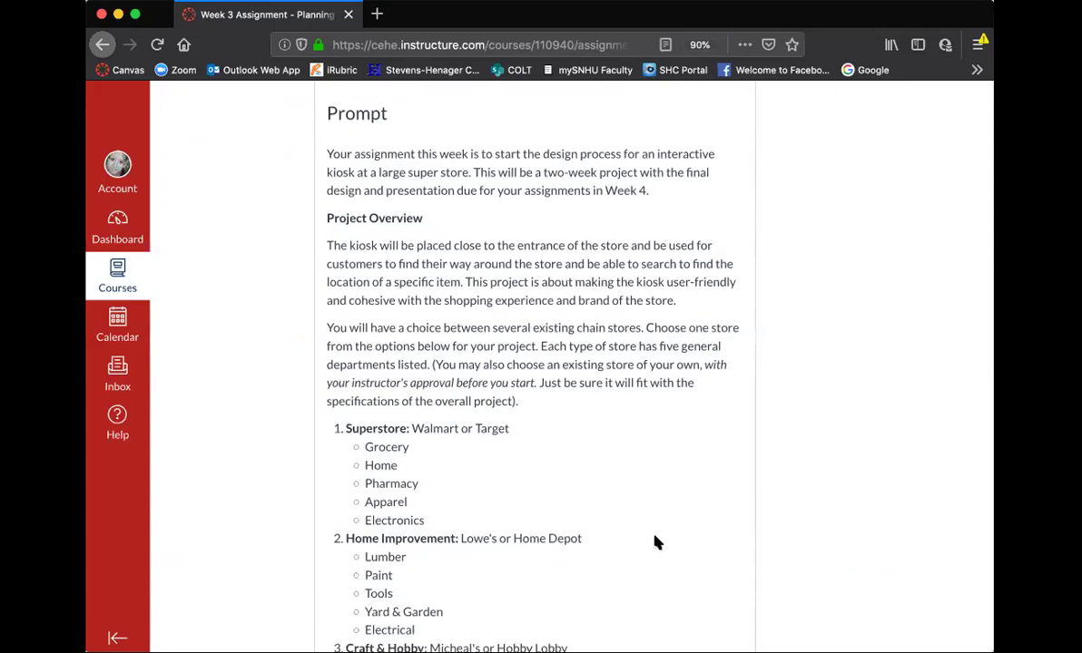
drag(465, 282, 715, 299)
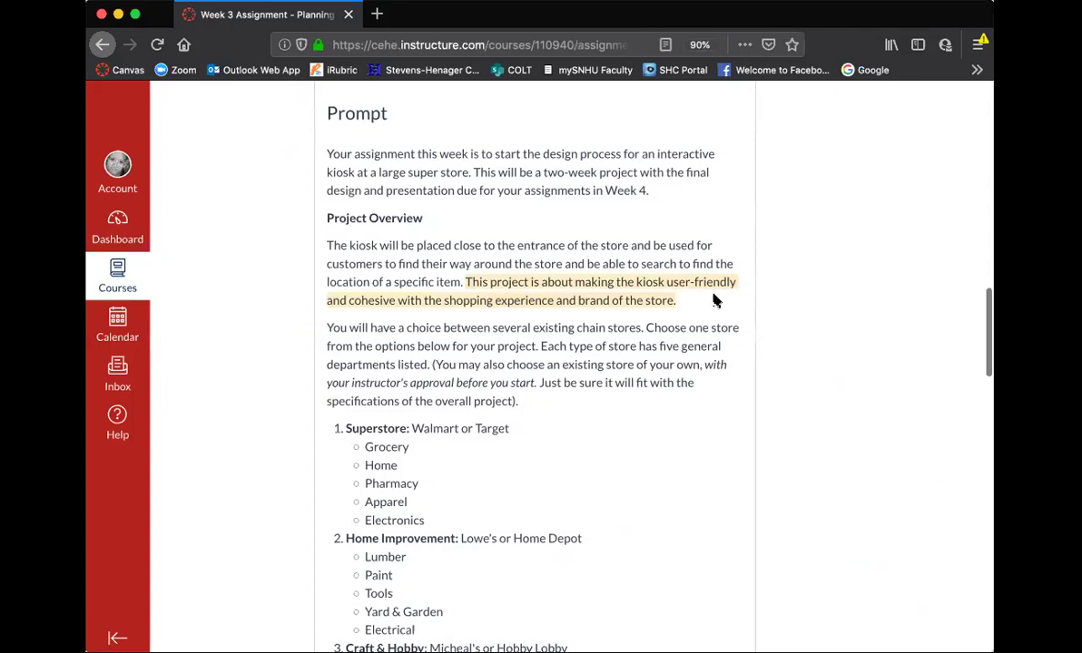
click(683, 435)
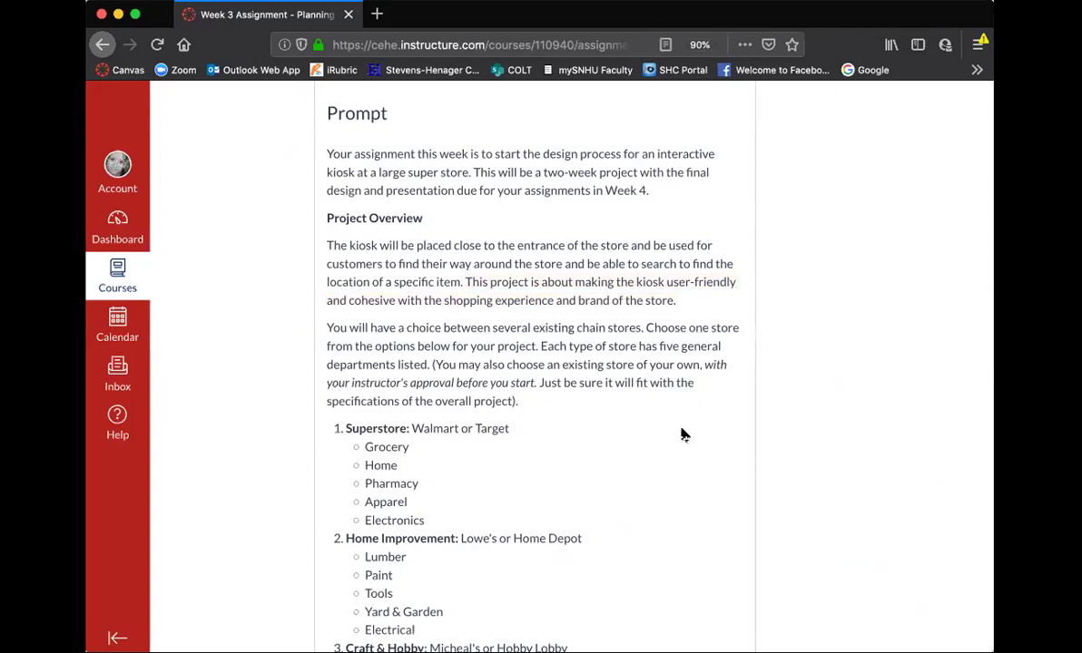
Review the three store type options, highlighting the department lists for Superstore and Home Improvement
scroll(683, 435, down, 3)
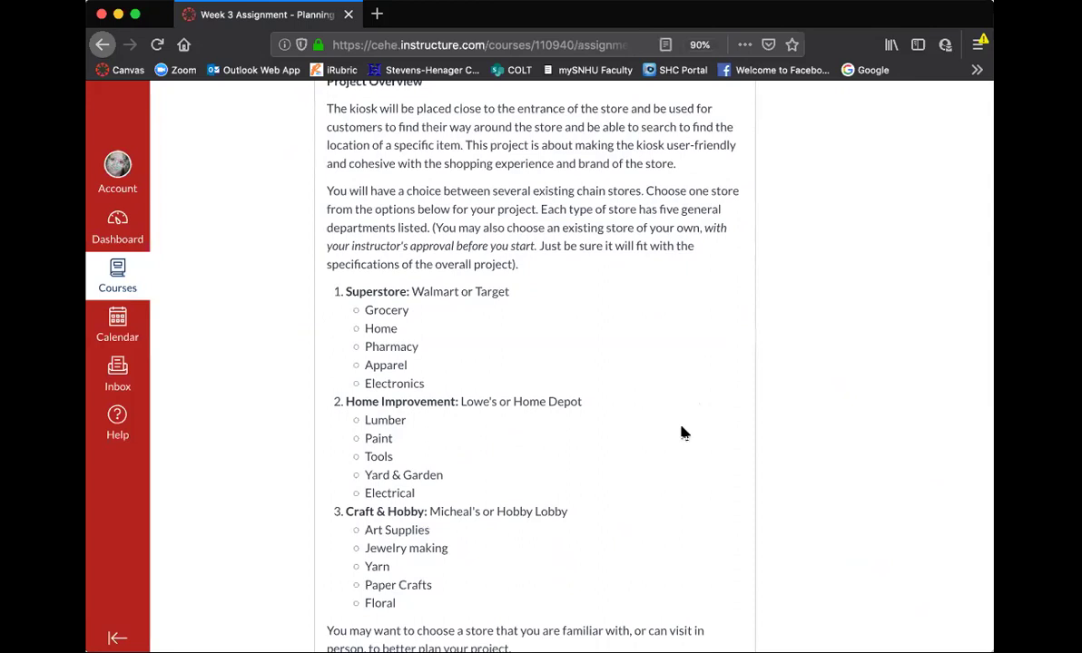
scroll(684, 432, down, 1)
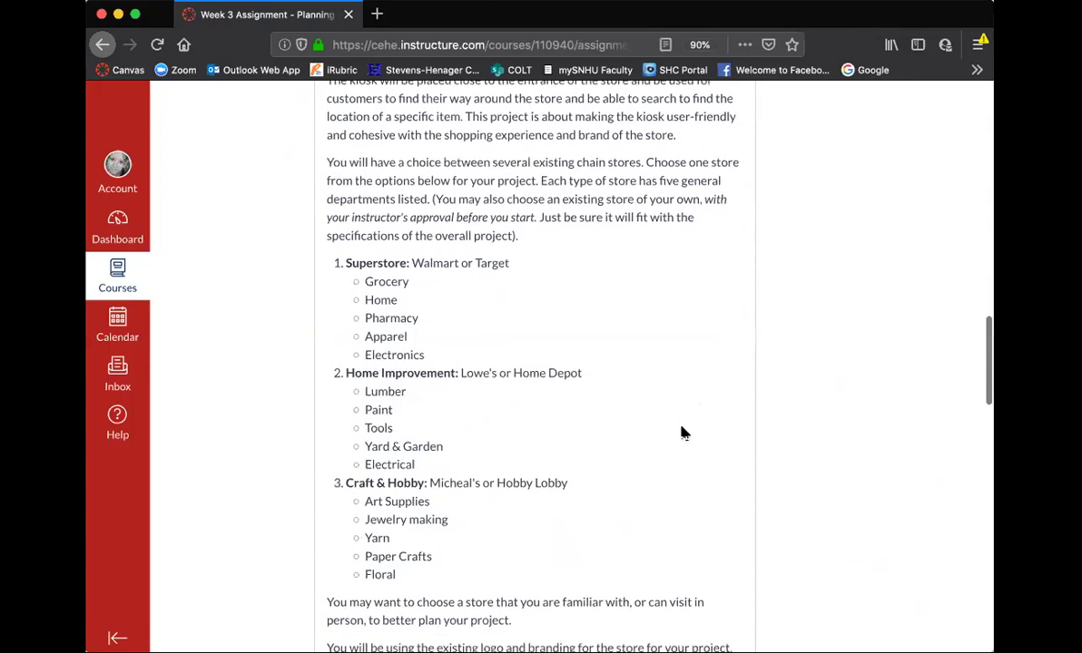
scroll(683, 433, down, 2)
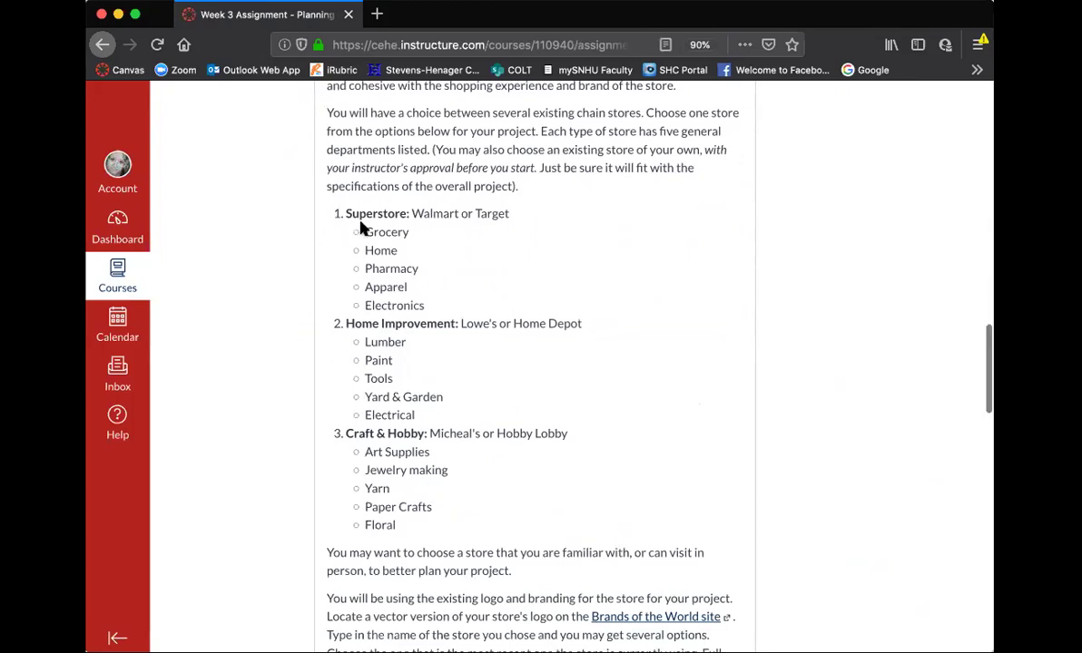
drag(361, 227, 434, 304)
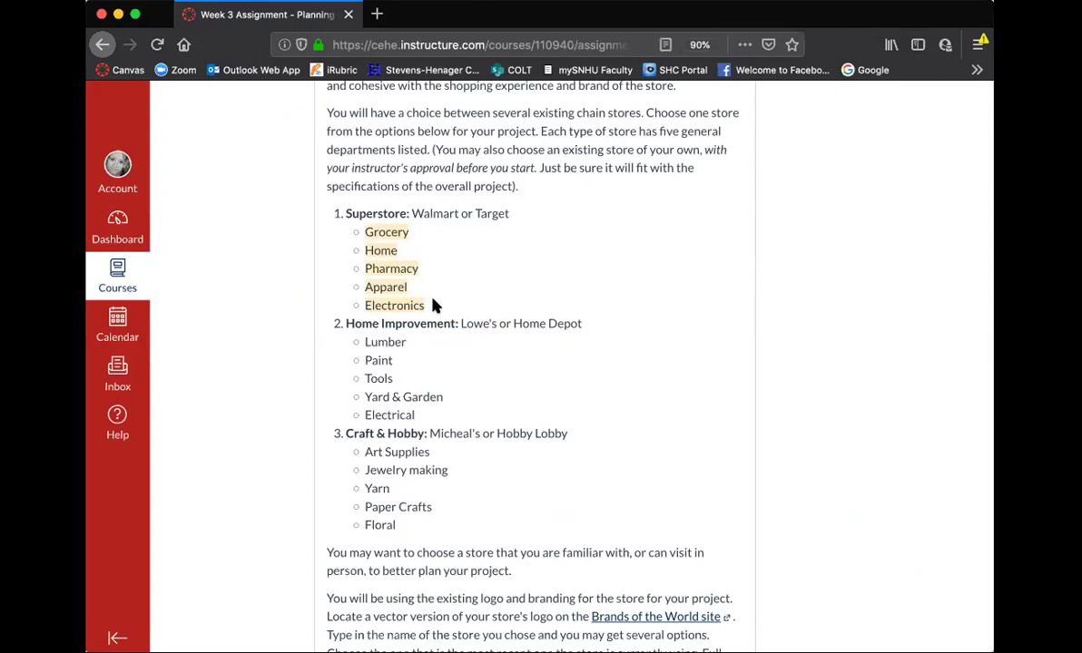
click(461, 361)
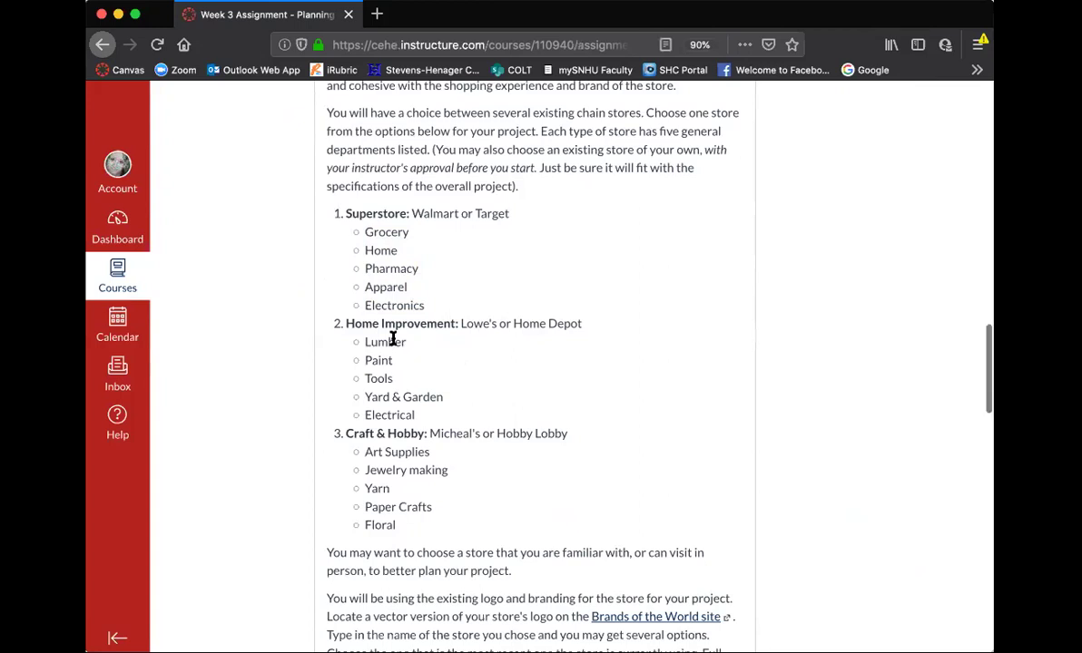
drag(423, 410, 354, 337)
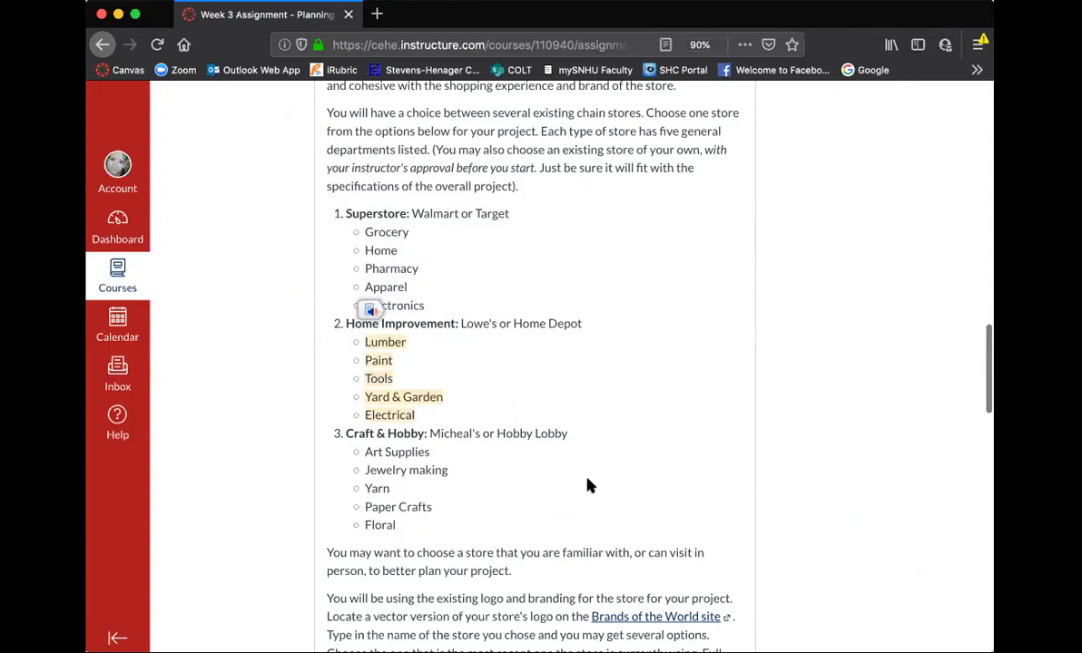
scroll(589, 484, down, 1)
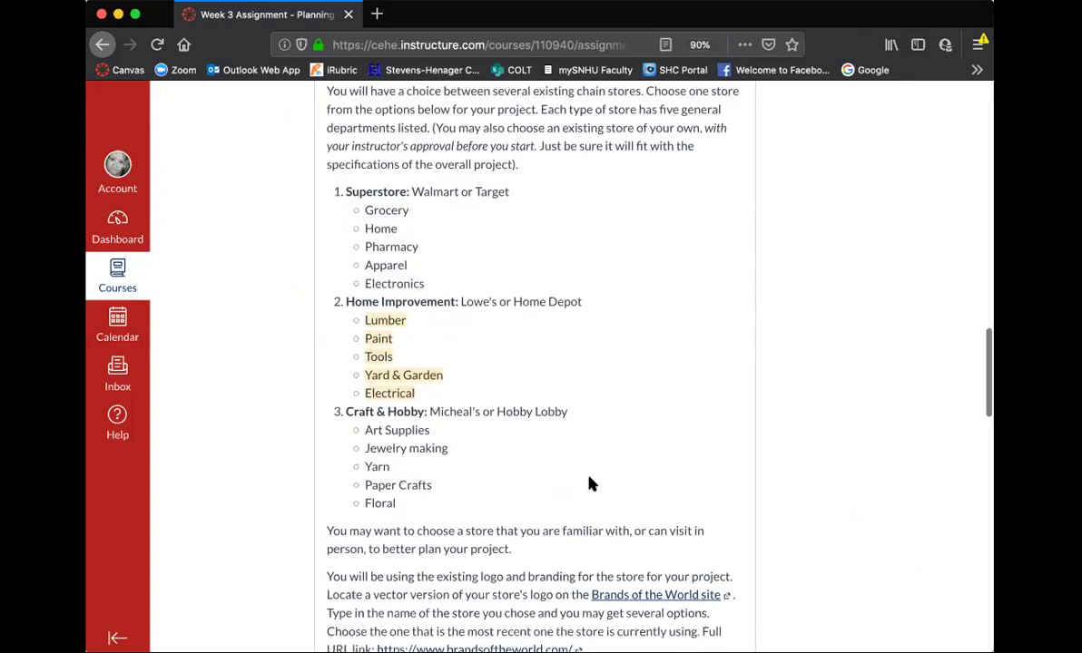
scroll(589, 484, down, 2)
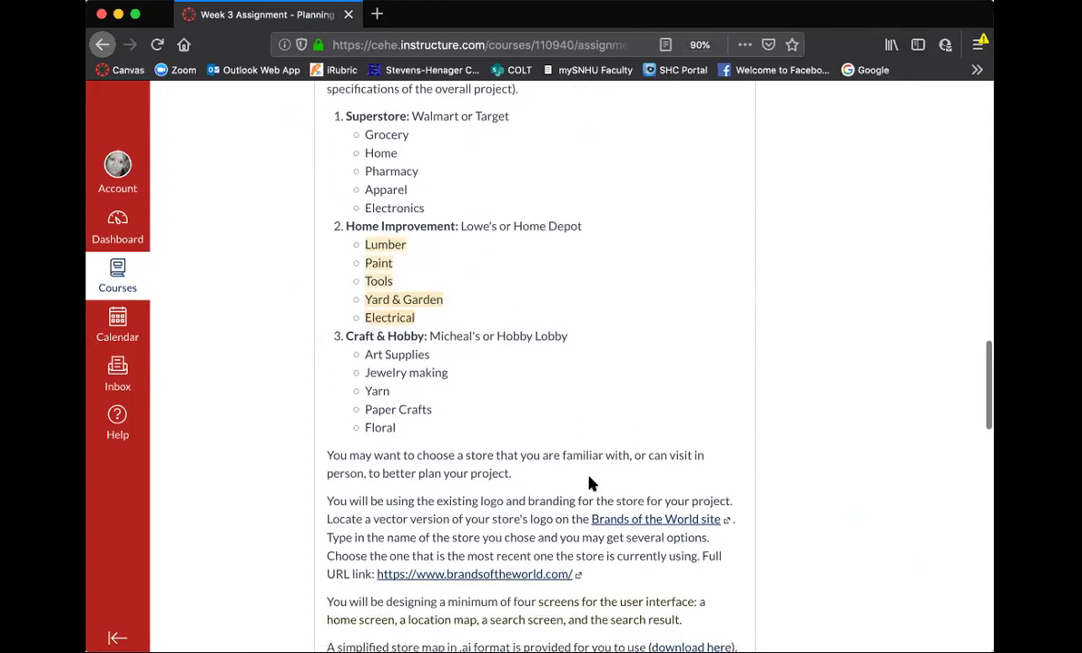
click(559, 373)
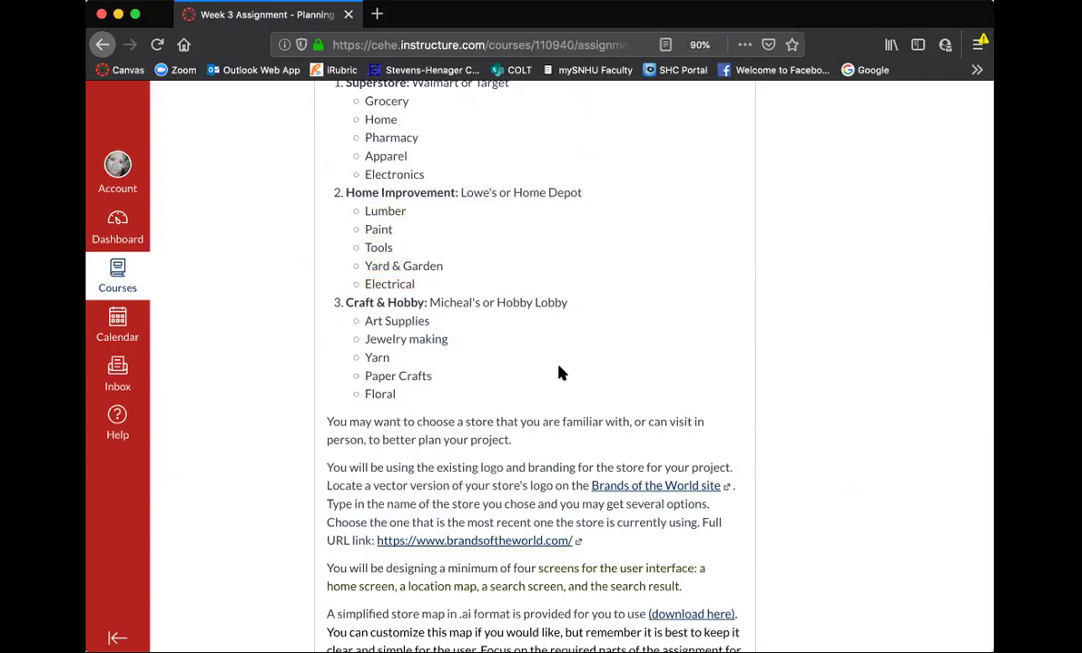
scroll(558, 372, up, 3)
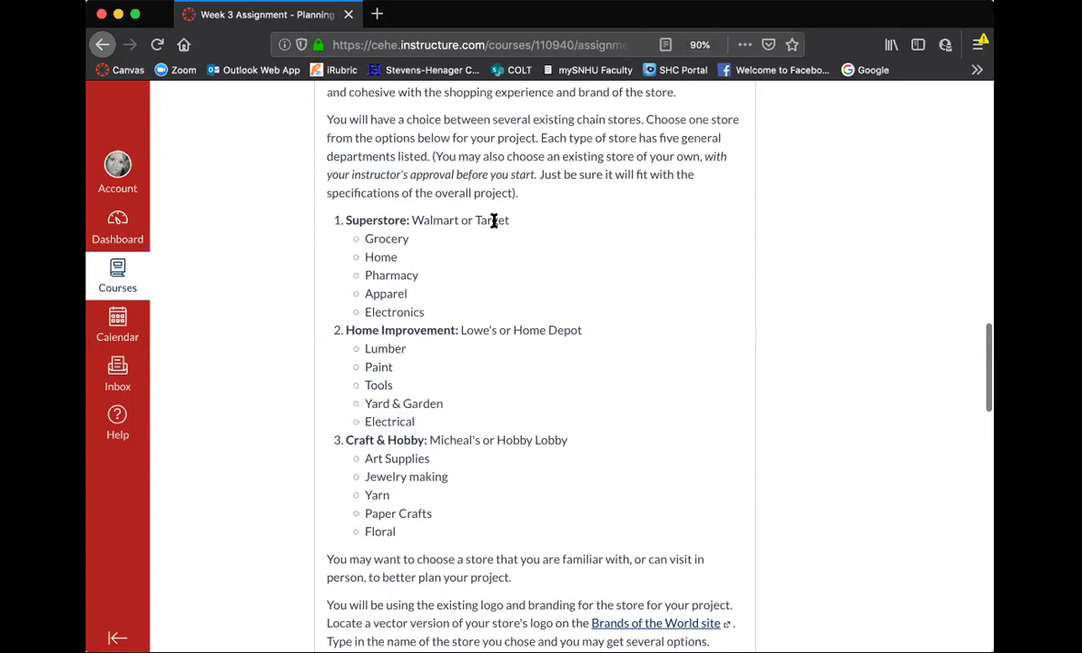
scroll(549, 489, down, 5)
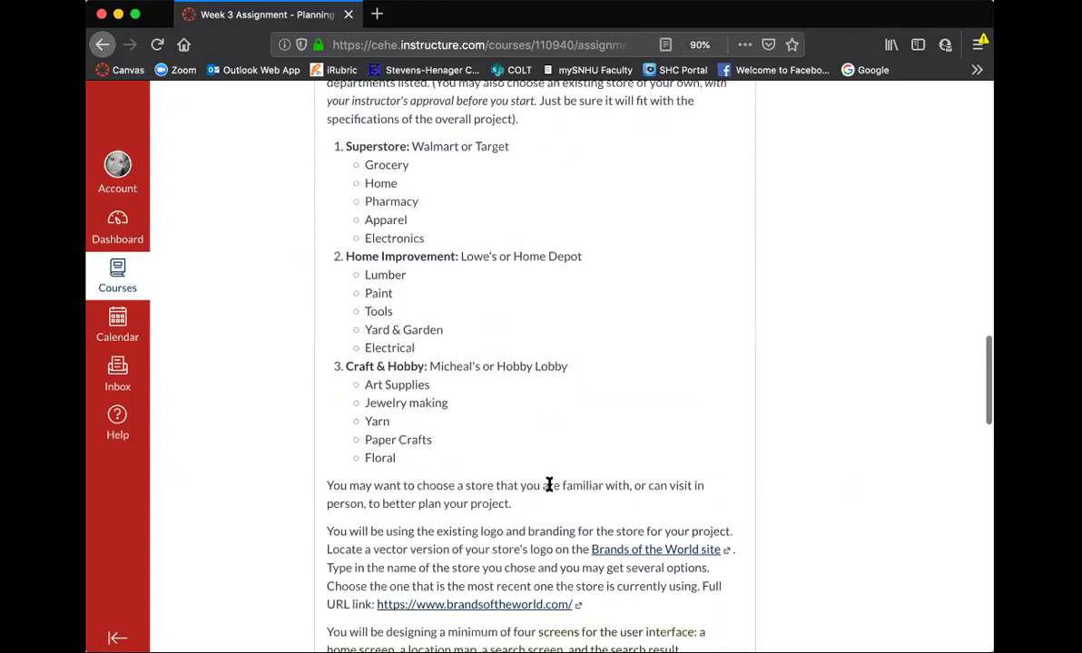
Read the logo, screen and store map requirements, the assignment instructions, and the notes following them
scroll(549, 487, down, 2)
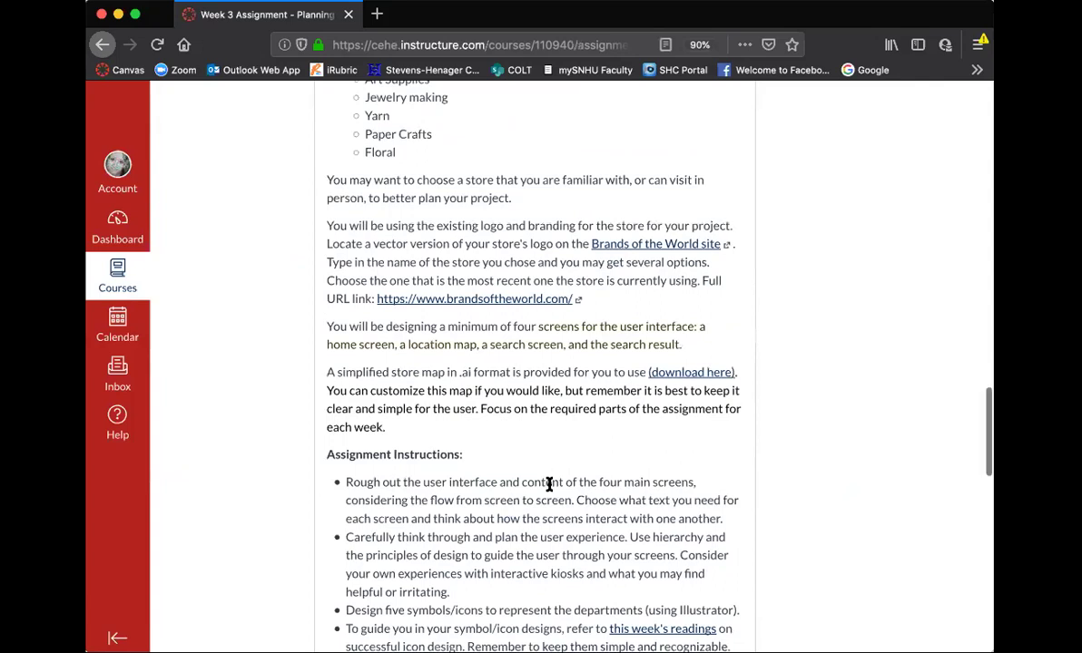
scroll(549, 485, down, 1)
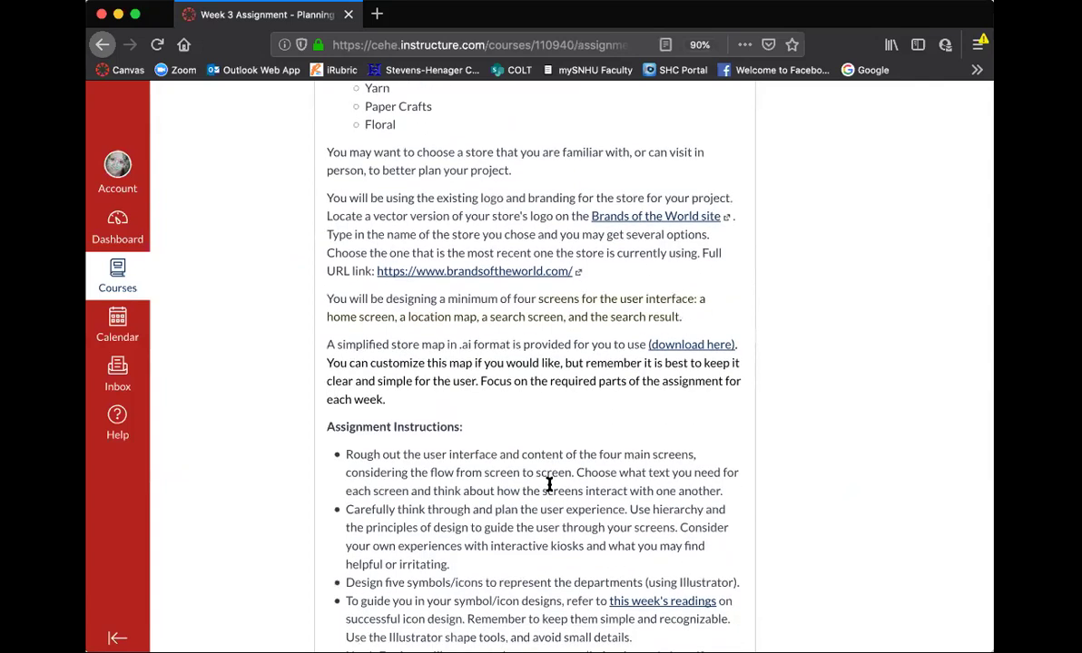
scroll(549, 486, down, 1)
scroll(533, 444, down, 2)
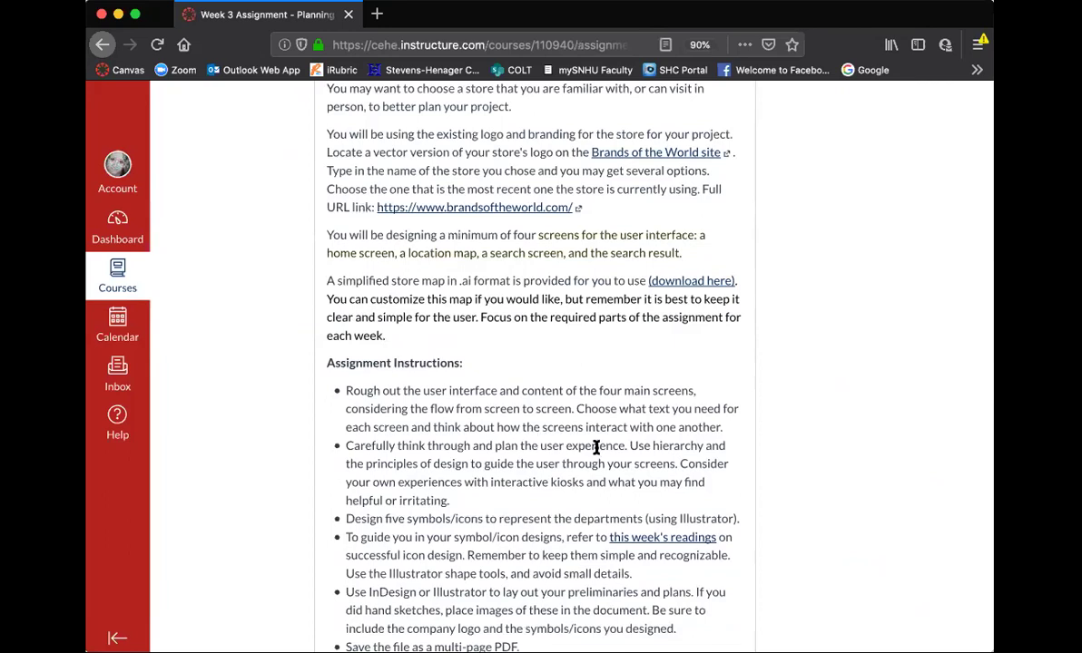
scroll(749, 599, down, 2)
scroll(750, 599, down, 2)
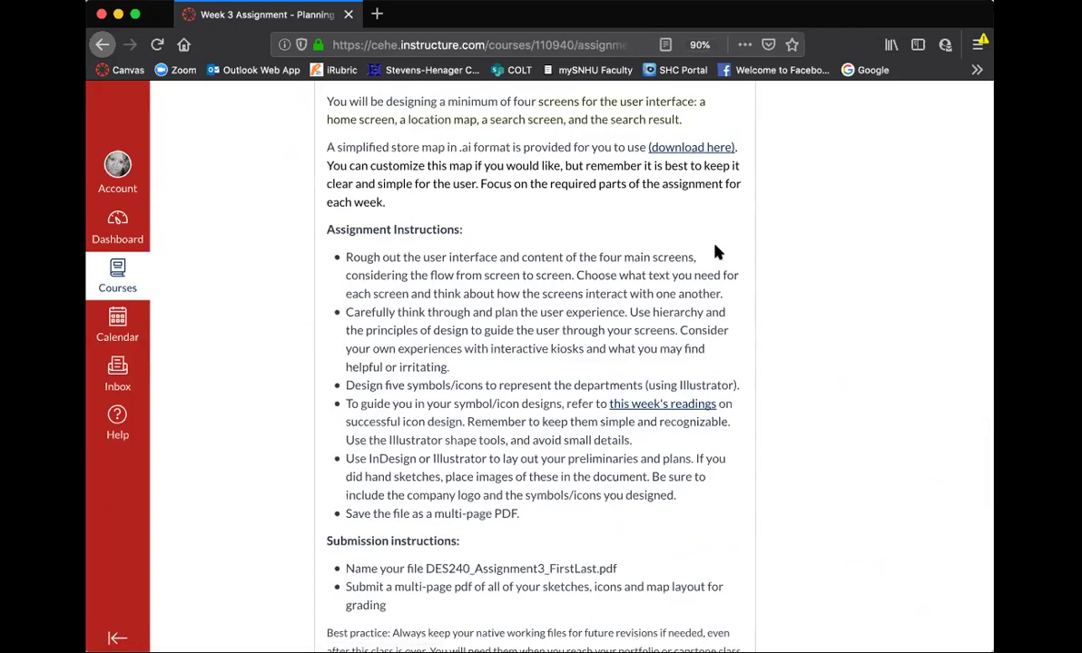
scroll(717, 252, down, 1)
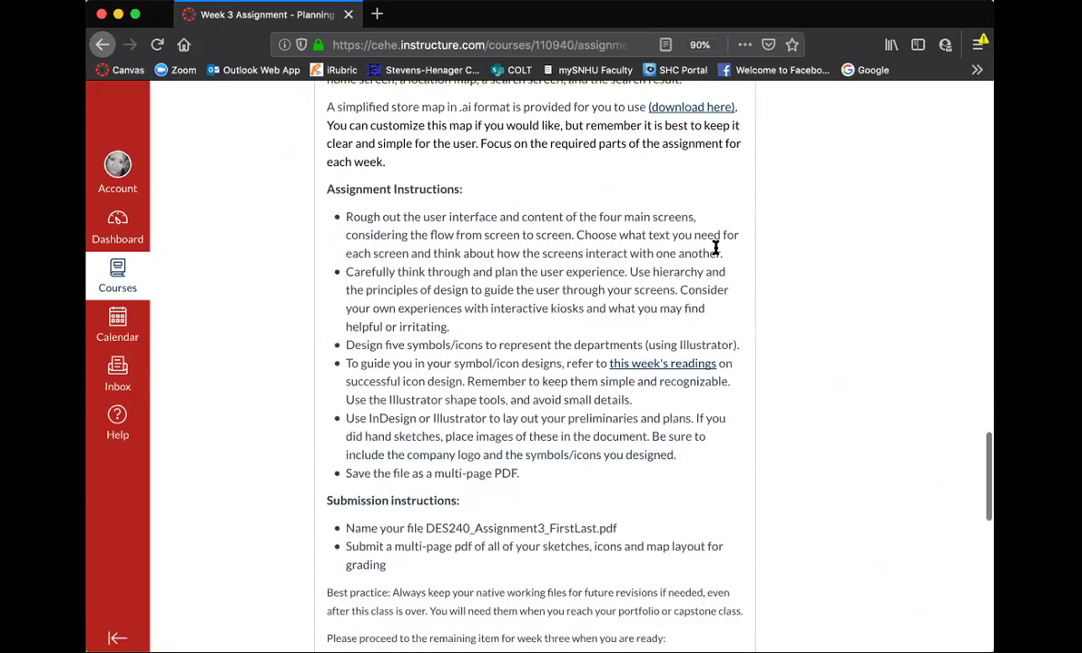
scroll(717, 251, down, 1)
scroll(715, 248, down, 1)
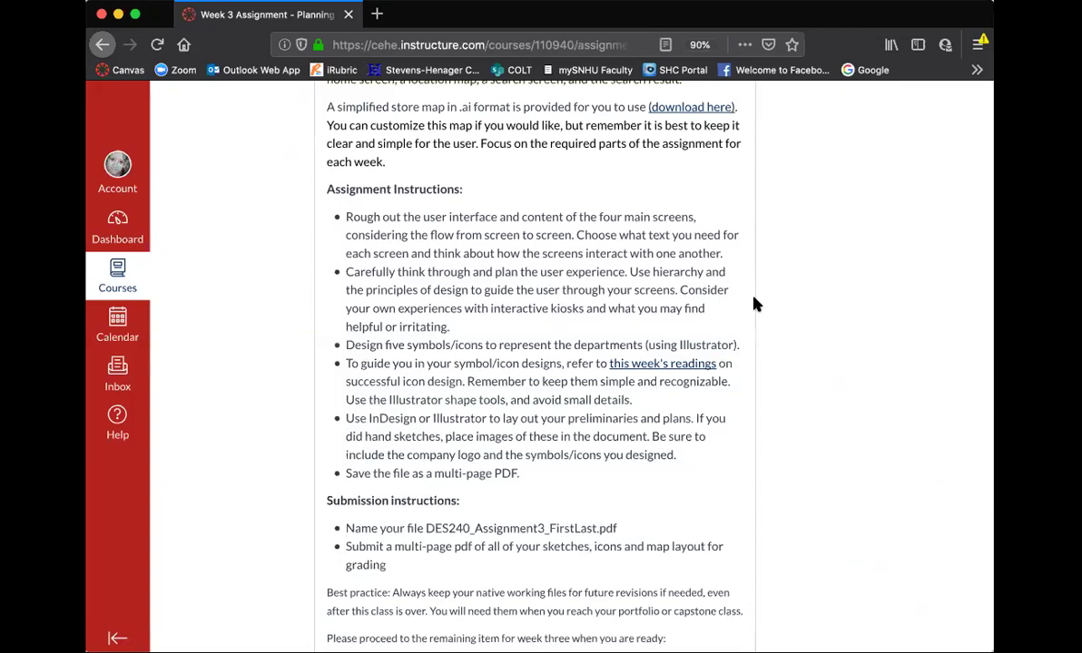
scroll(756, 304, down, 1)
scroll(754, 302, down, 1)
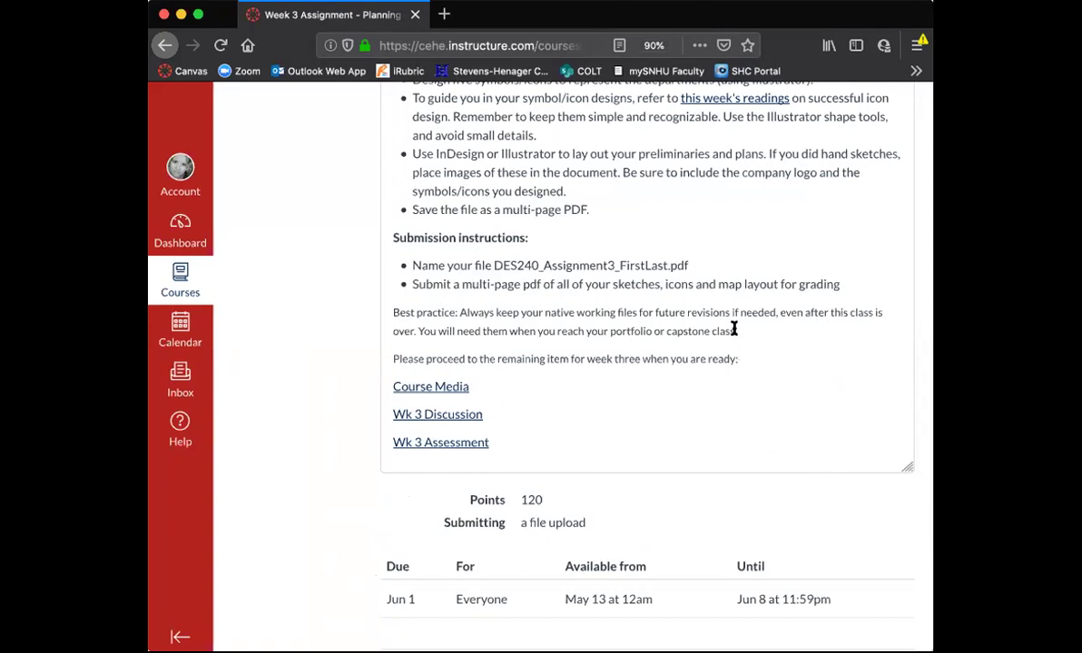
Review the assignment and submission instructions, highlighting the required file name DES240_Assignment3_FirstLast.pdf
scroll(733, 329, up, 5)
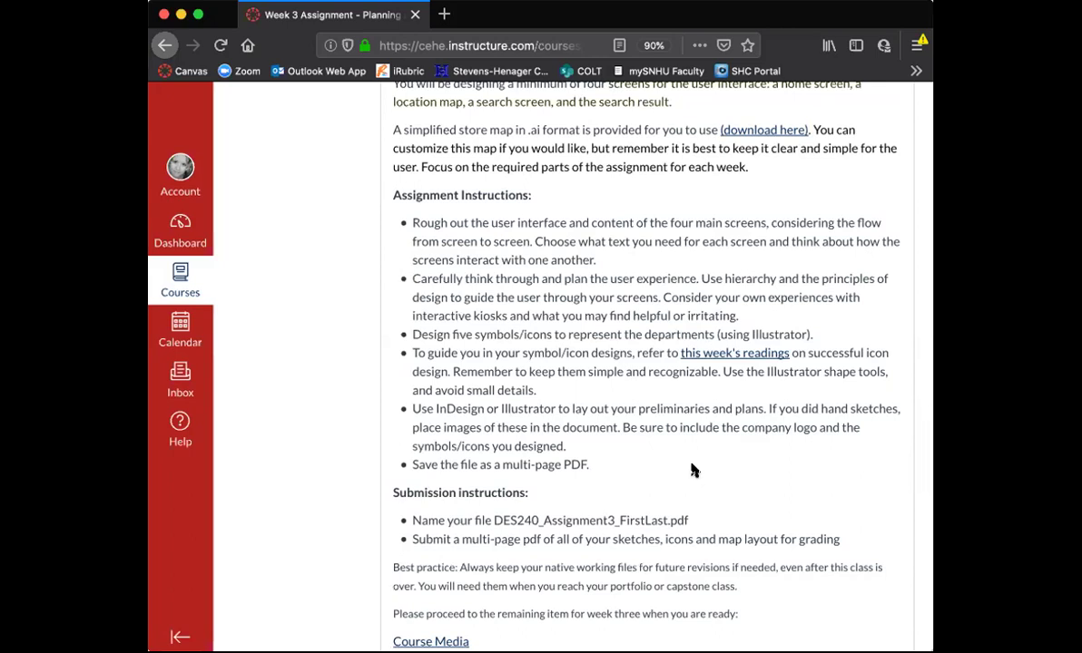
scroll(691, 470, down, 2)
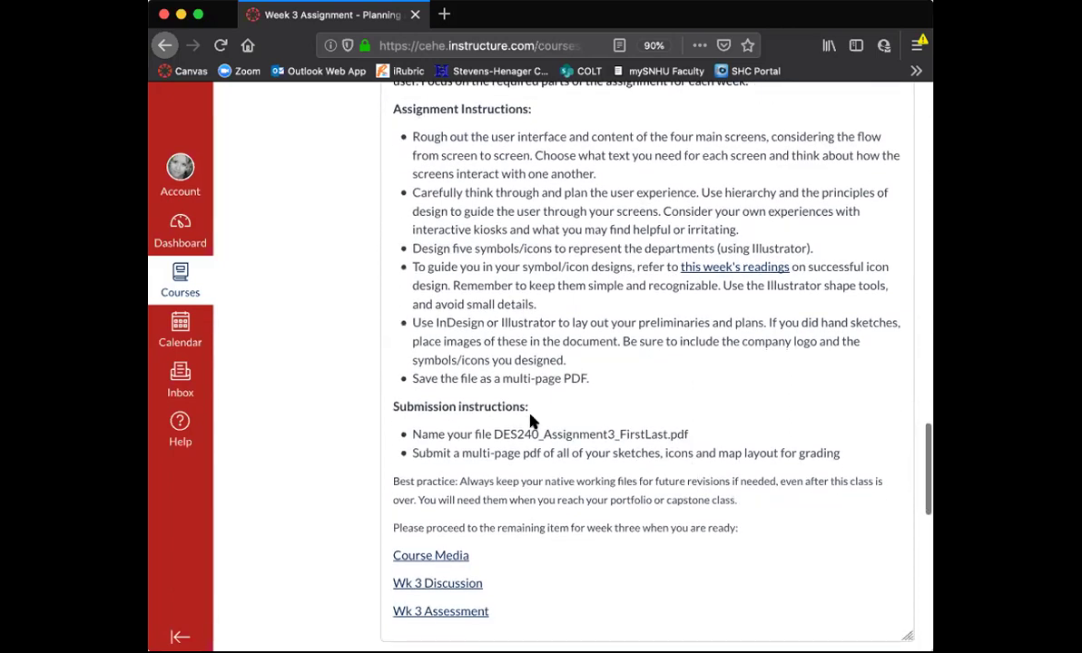
drag(493, 434, 686, 437)
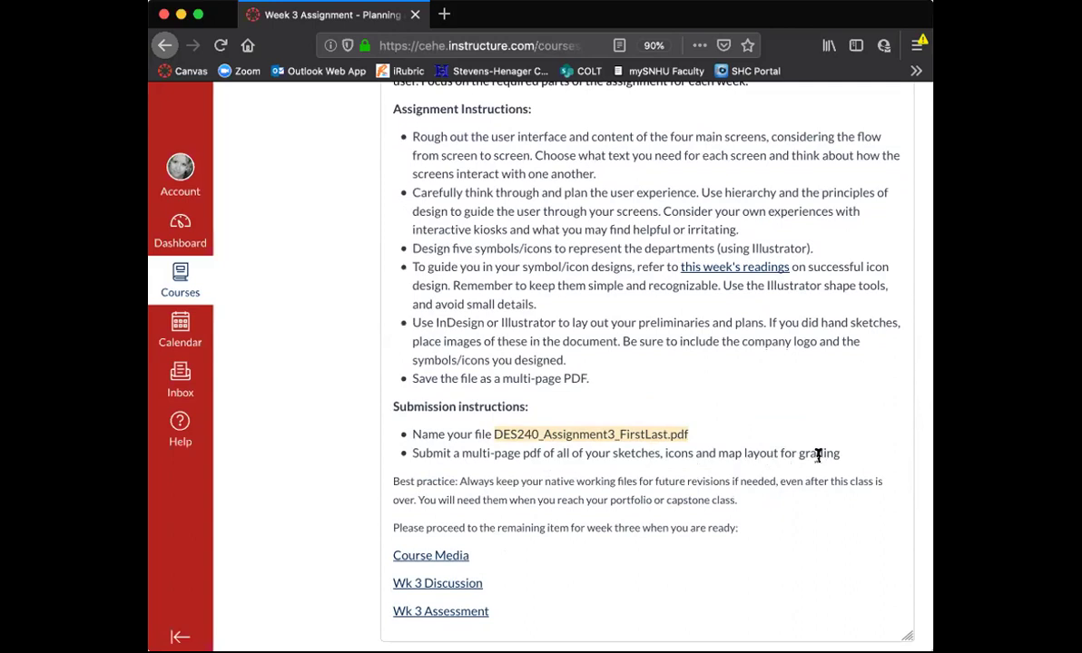
click(518, 467)
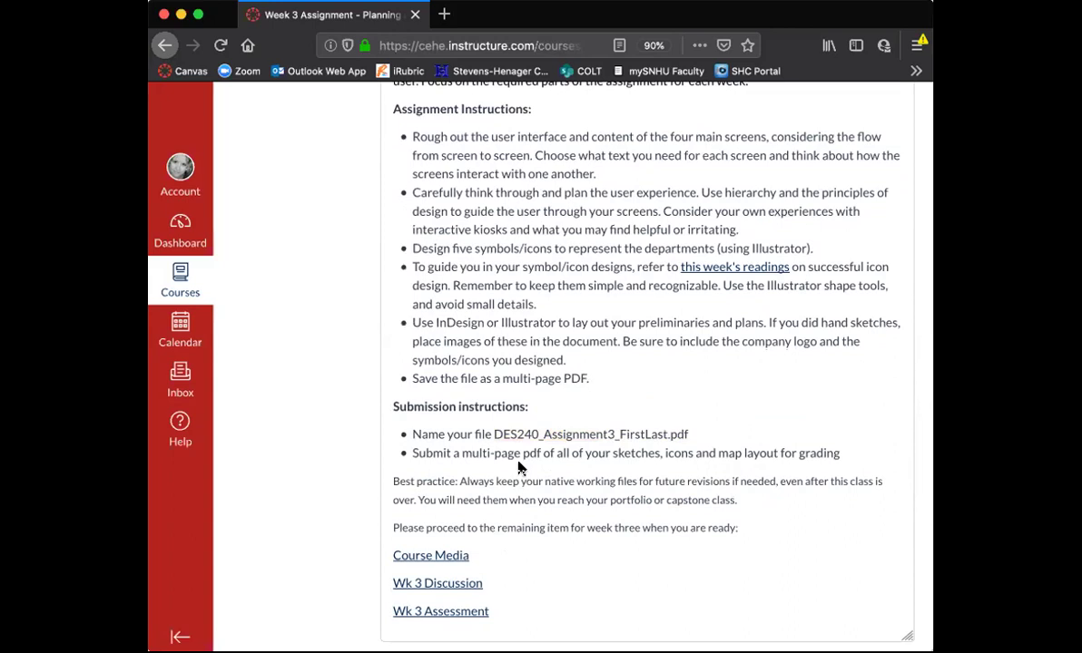
Open the Brands of the World site linked in the assignment and search its vector logo library for "Target"
scroll(520, 468, up, 3)
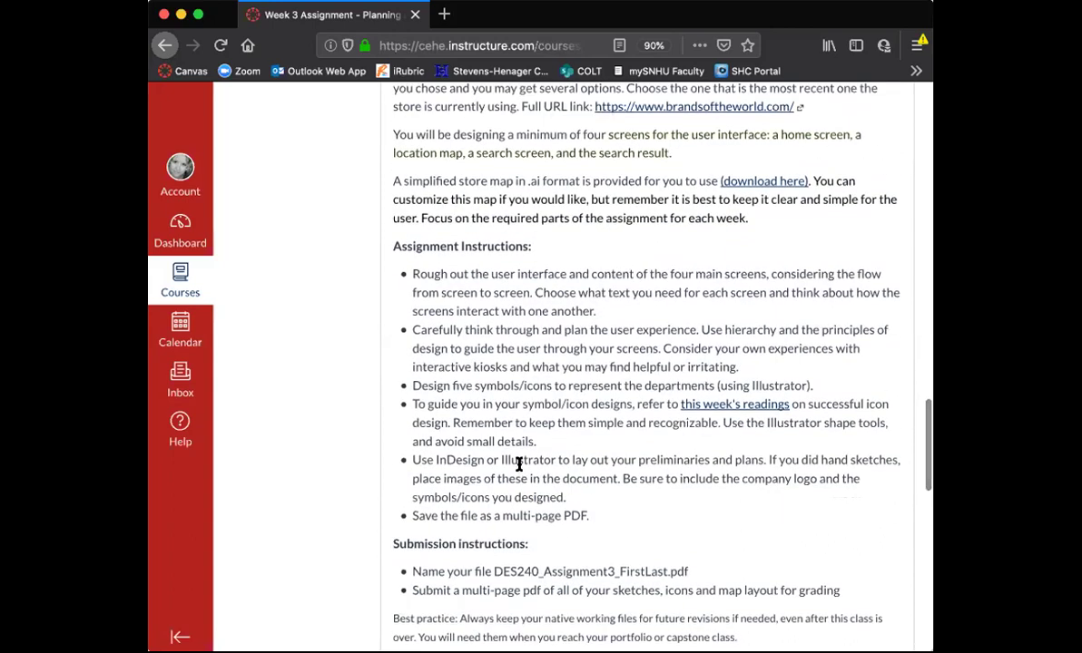
scroll(518, 465, up, 3)
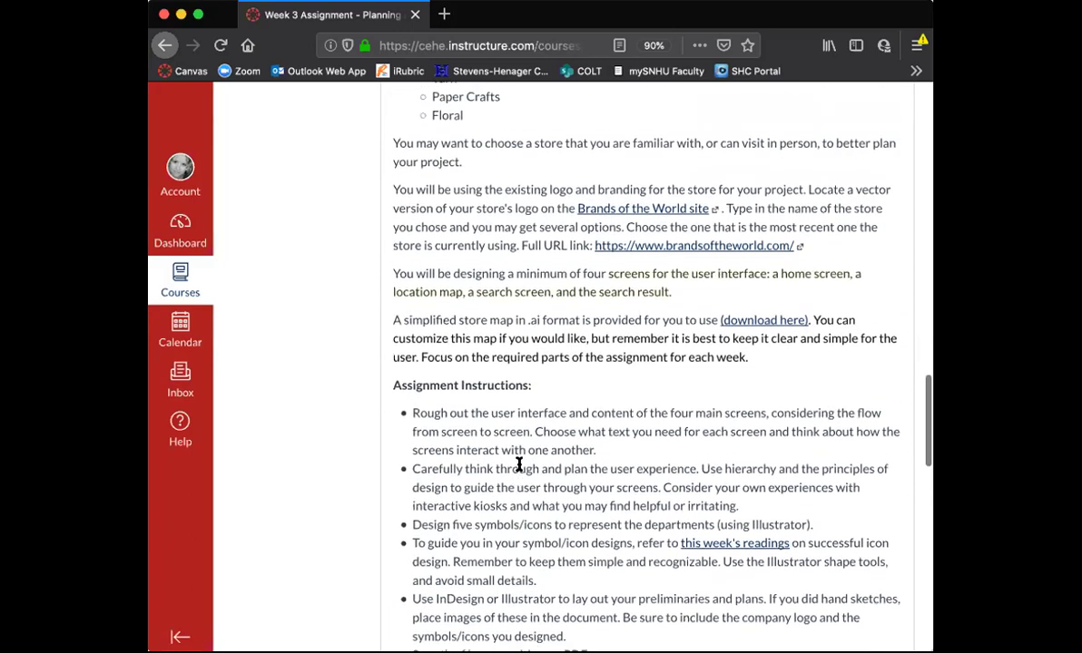
scroll(545, 268, up, 10)
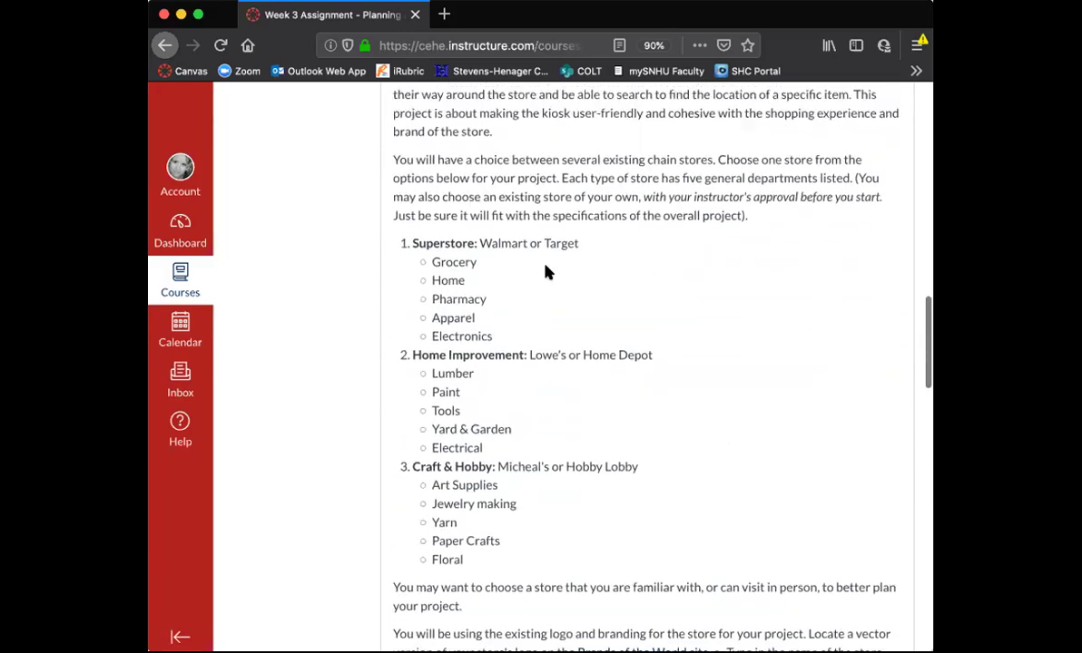
scroll(544, 272, down, 1)
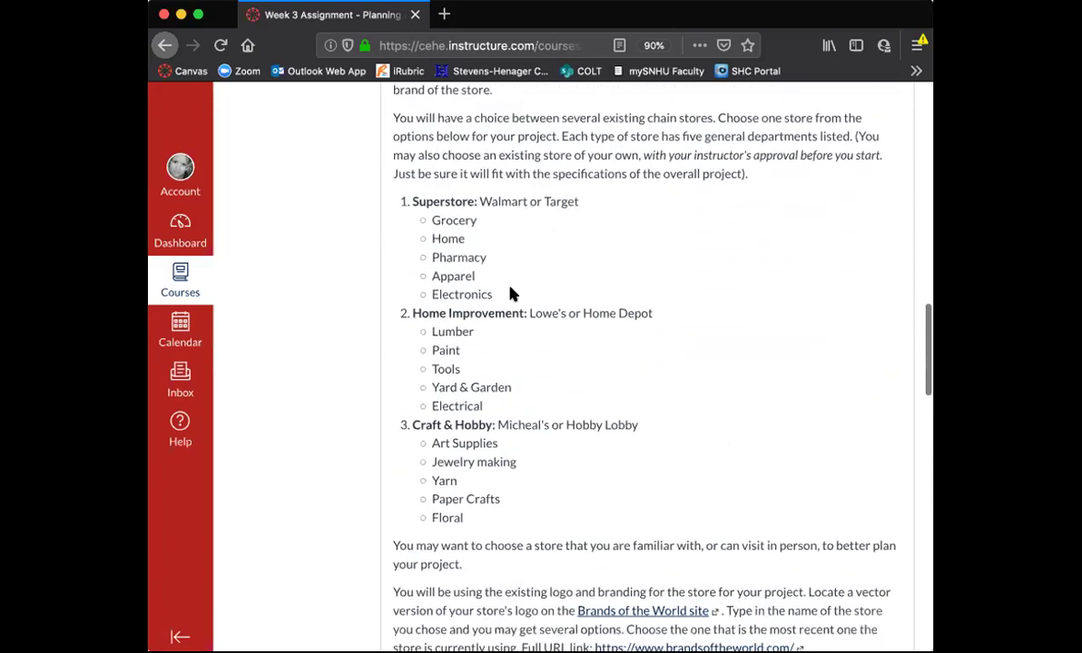
scroll(510, 295, down, 6)
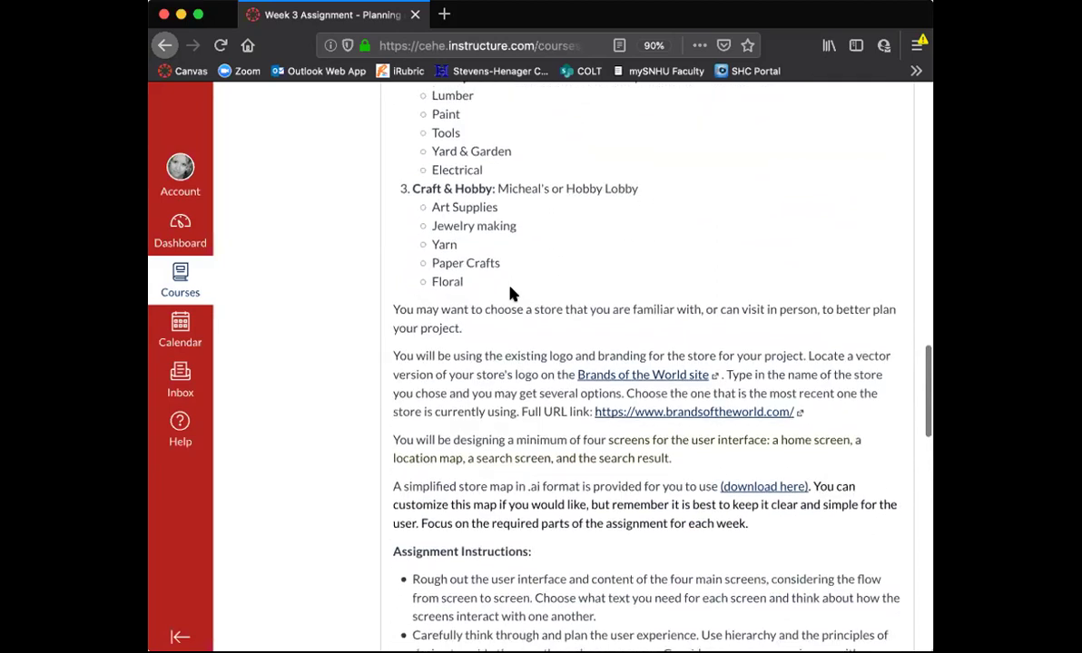
scroll(512, 289, down, 1)
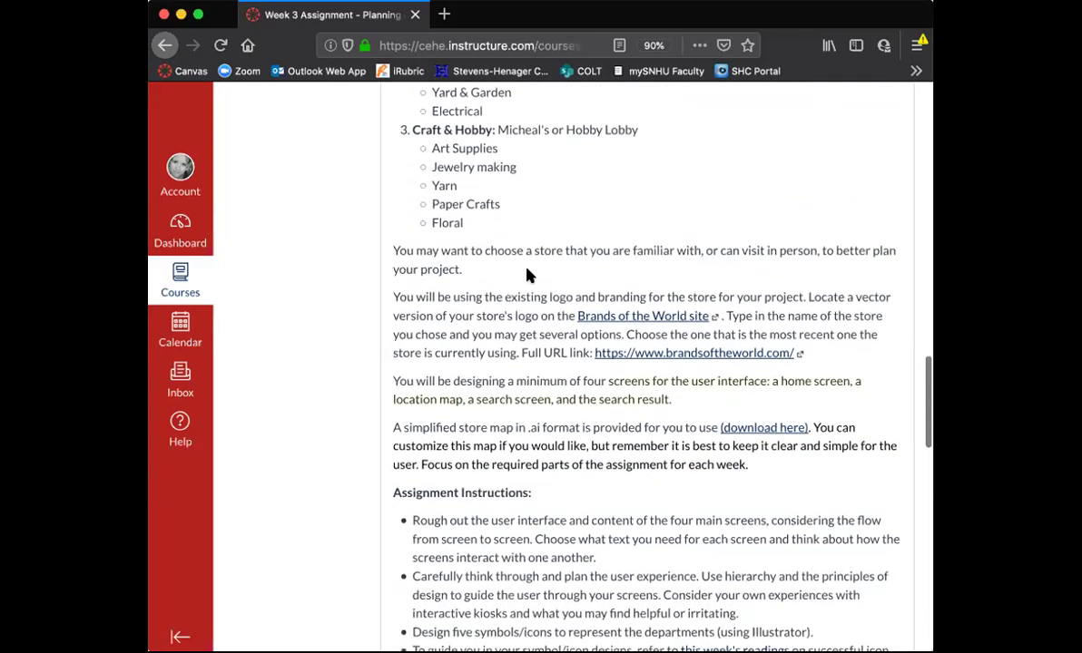
click(628, 317)
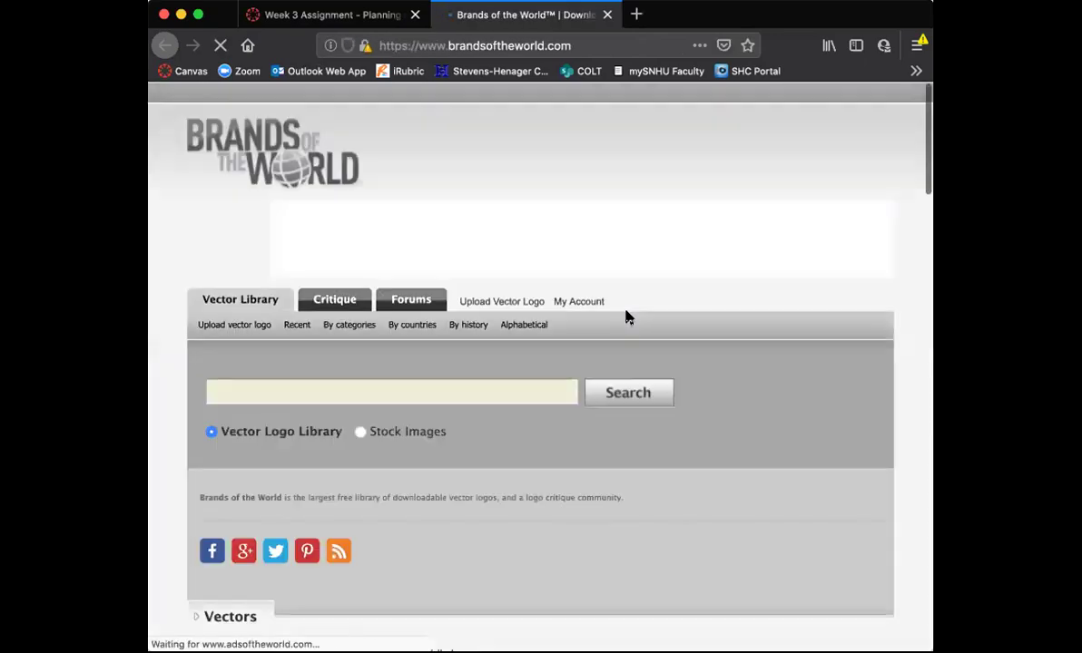
click(289, 391)
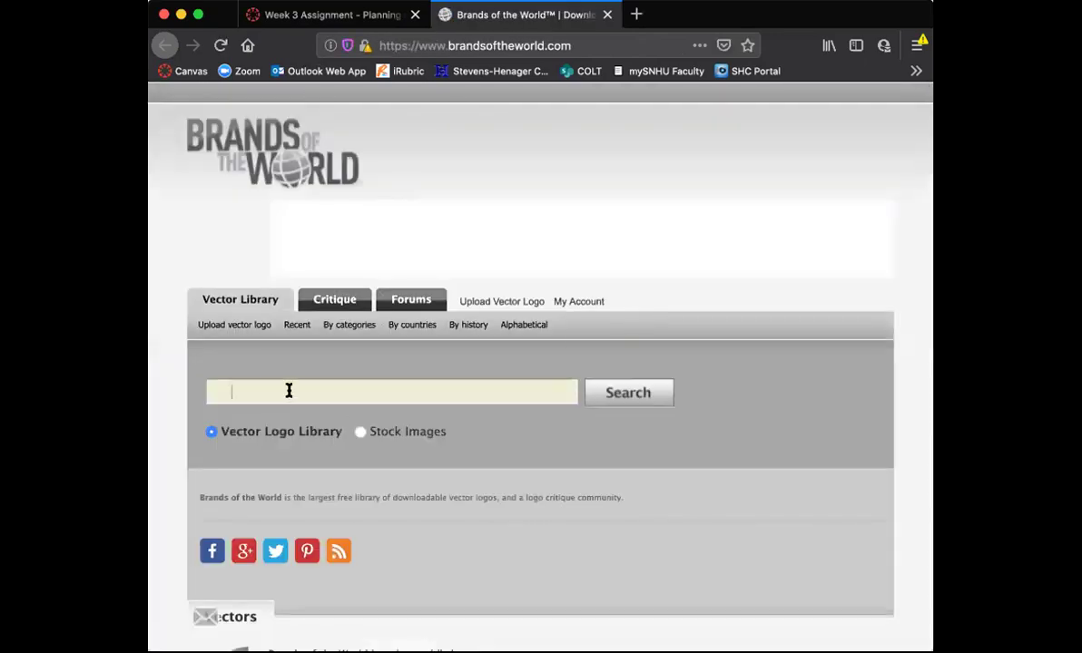
text(Target)
click(640, 399)
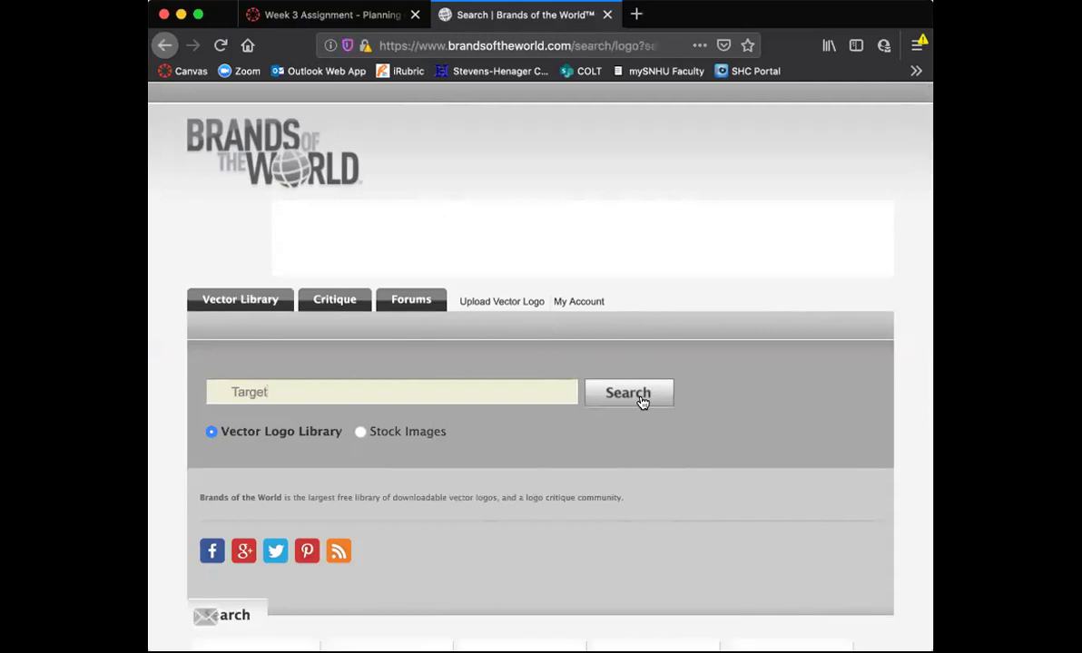
Run the Target logo search and open the plain red bullseye logo in the first column of results
click(640, 399)
scroll(657, 445, down, 5)
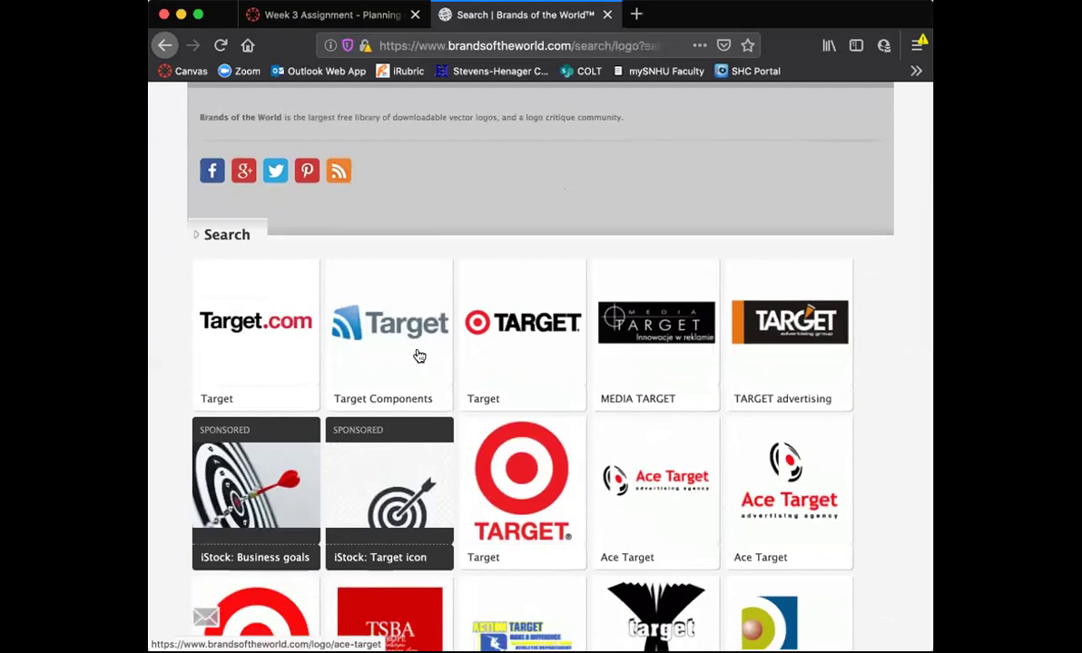
scroll(231, 362, down, 4)
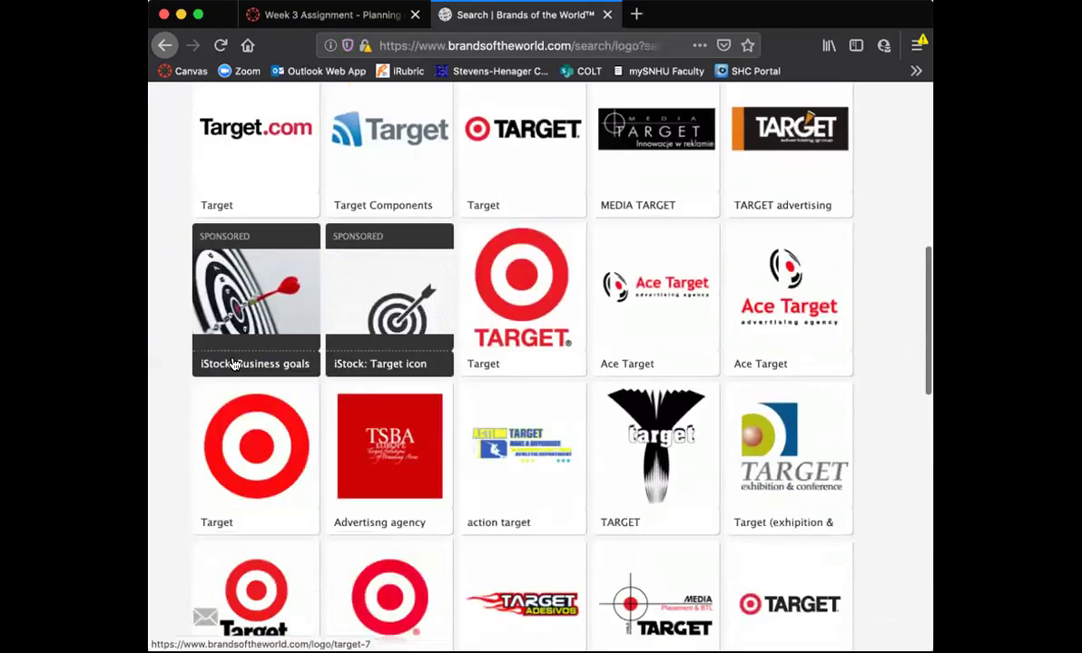
click(251, 337)
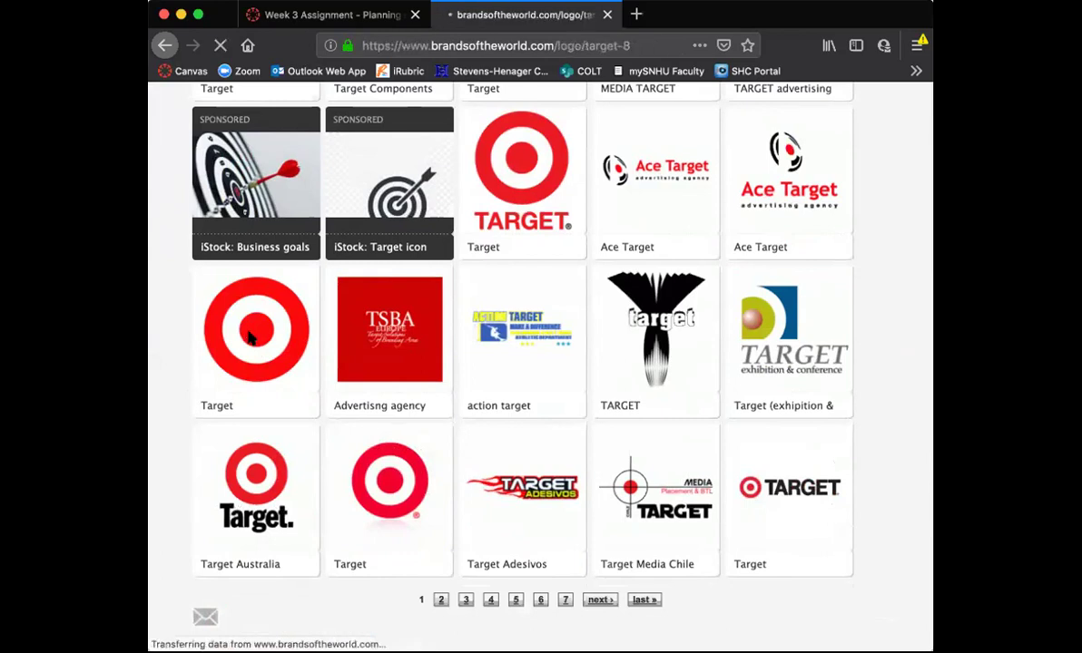
Agree to the artwork terms and download the Target Bullseye vector logo
scroll(573, 487, down, 5)
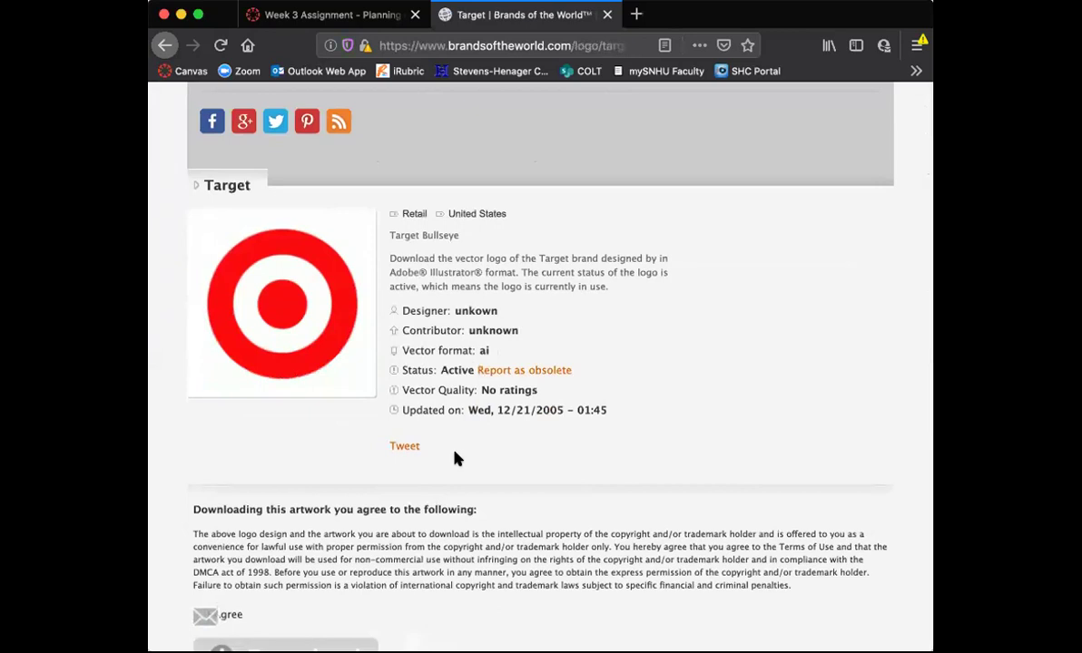
scroll(457, 457, down, 2)
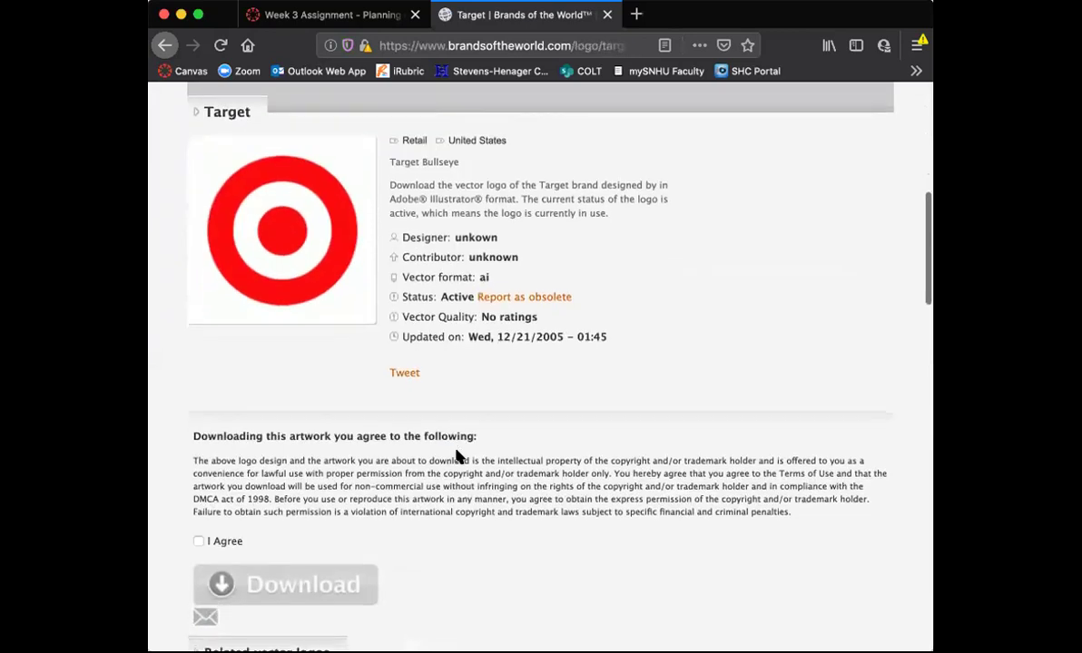
click(199, 541)
click(313, 586)
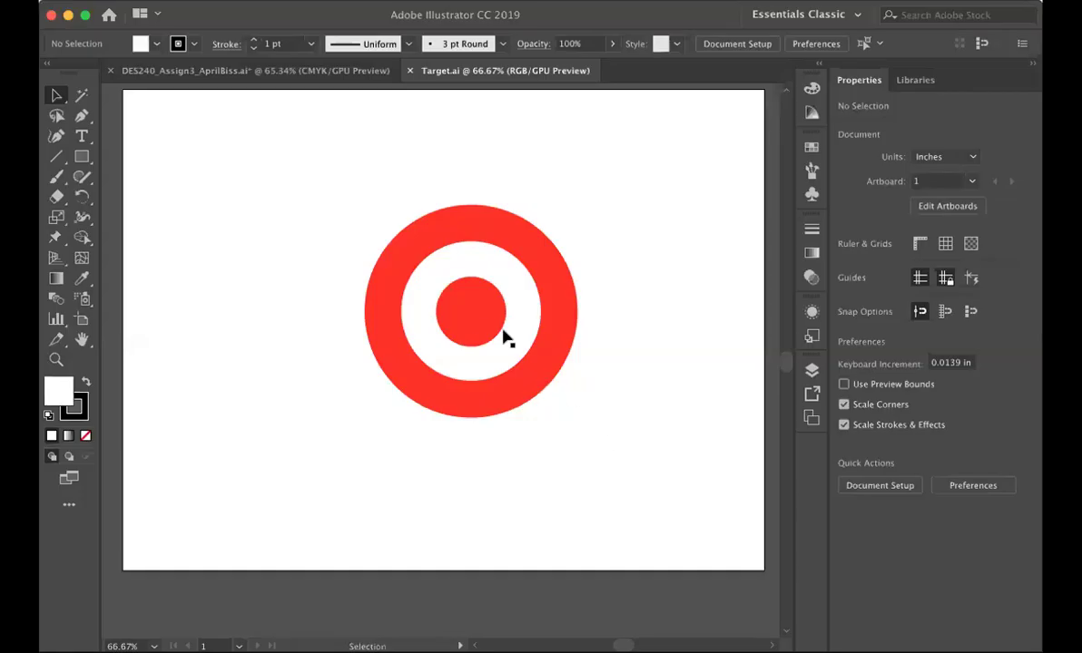
Inspect the bullseye artwork in Target.ai in Illustrator by selecting the group, then clear the selection
click(473, 322)
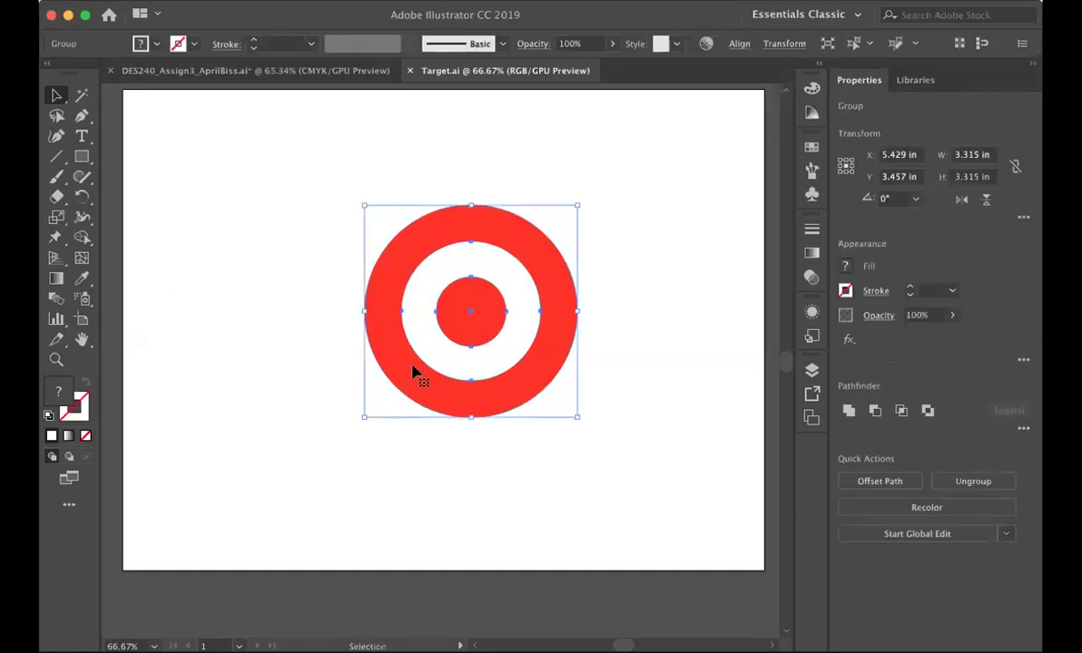
click(653, 303)
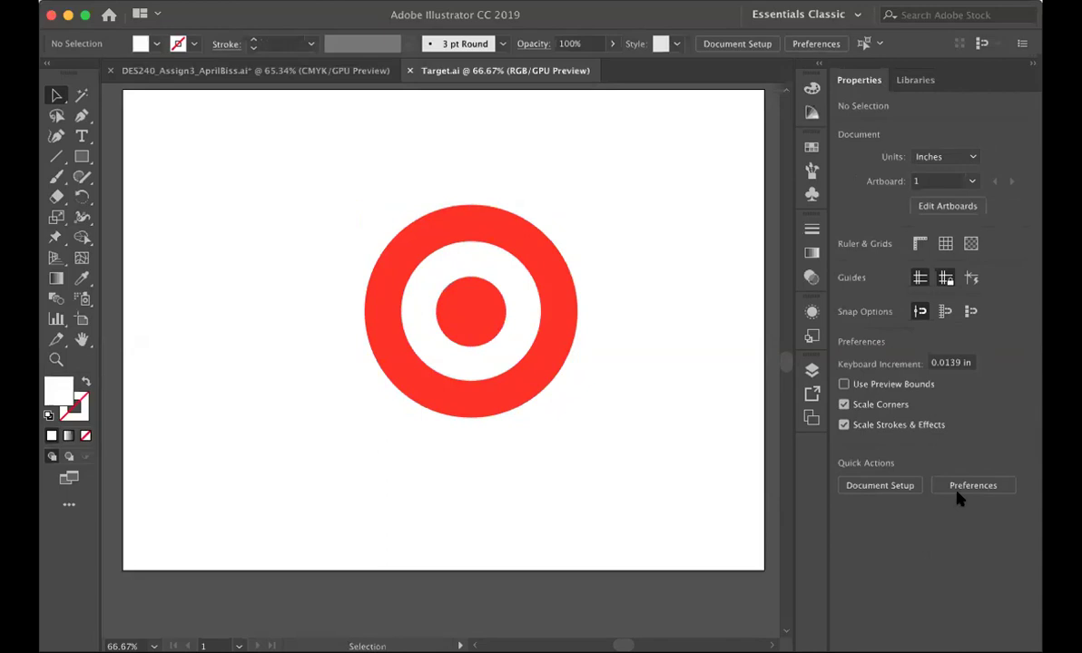
click(483, 298)
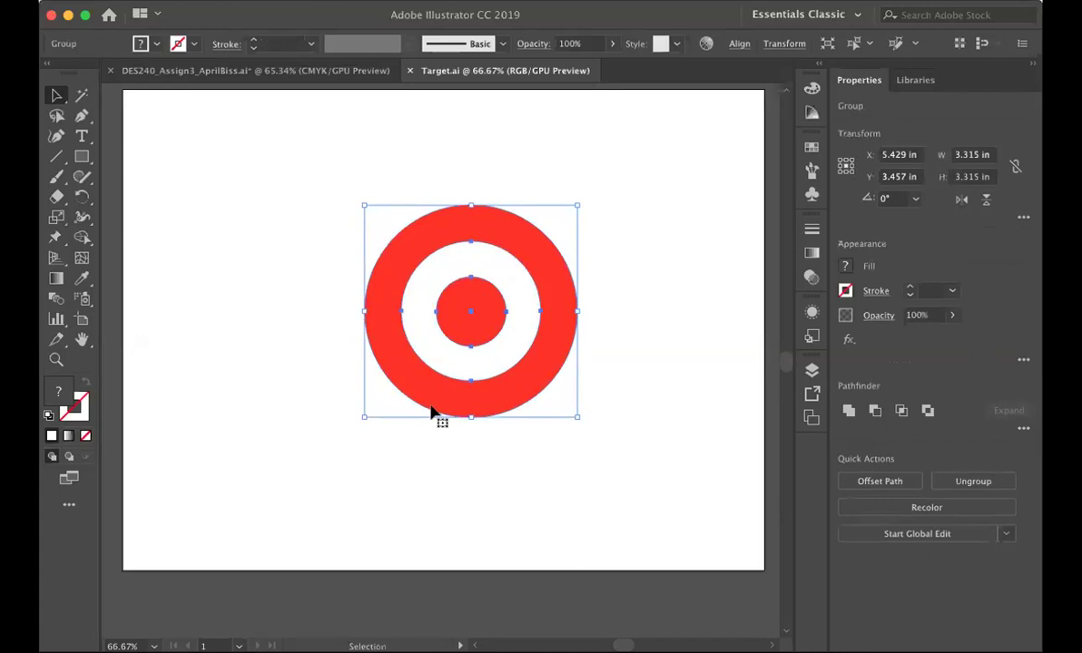
click(485, 465)
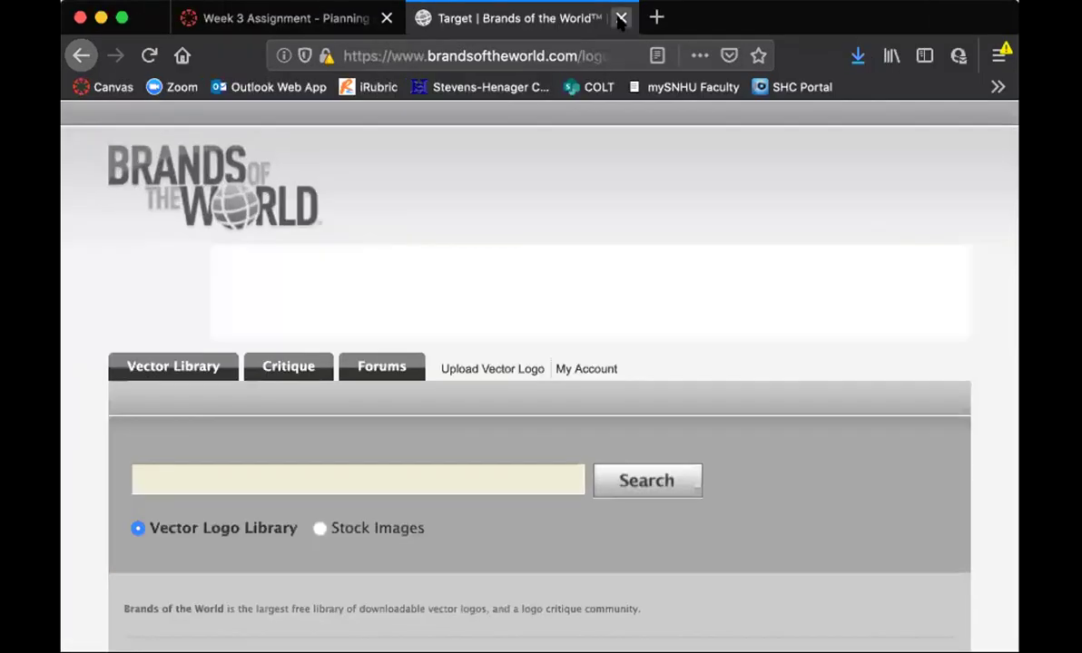
Close the Brands of the World page in the browser and download the simplified store map linked in the assignment
click(620, 18)
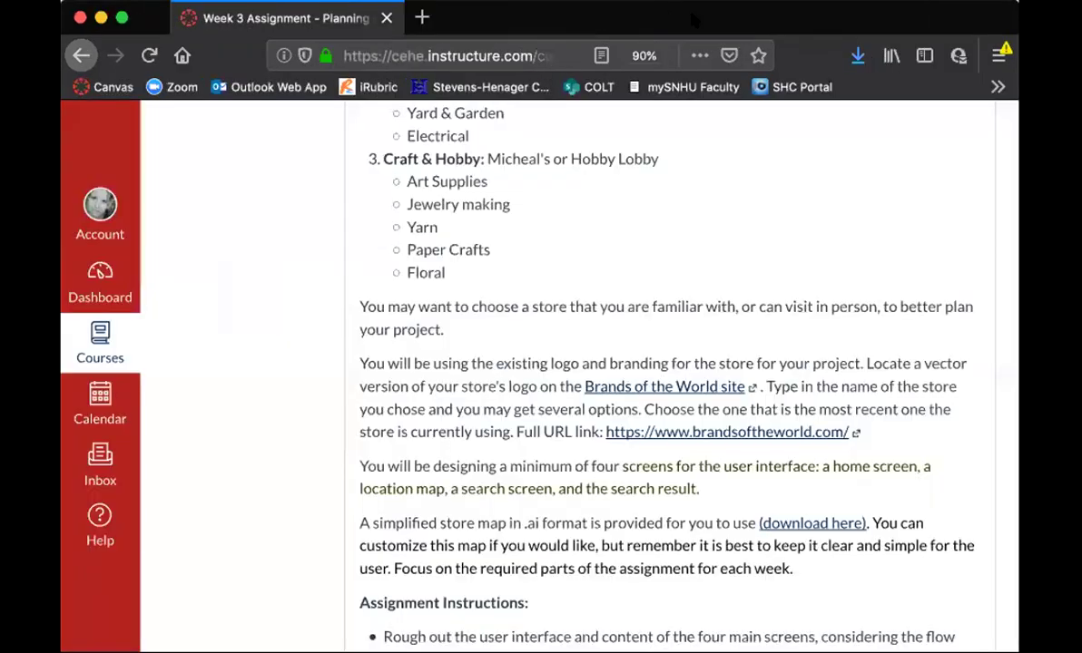
scroll(735, 532, down, 3)
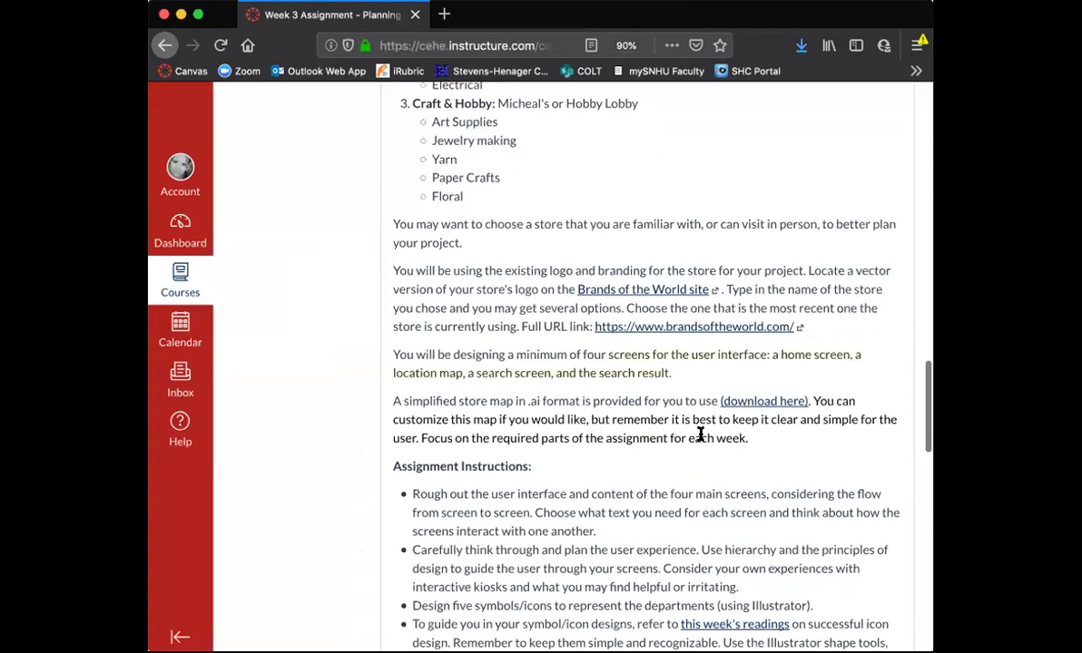
scroll(700, 434, down, 4)
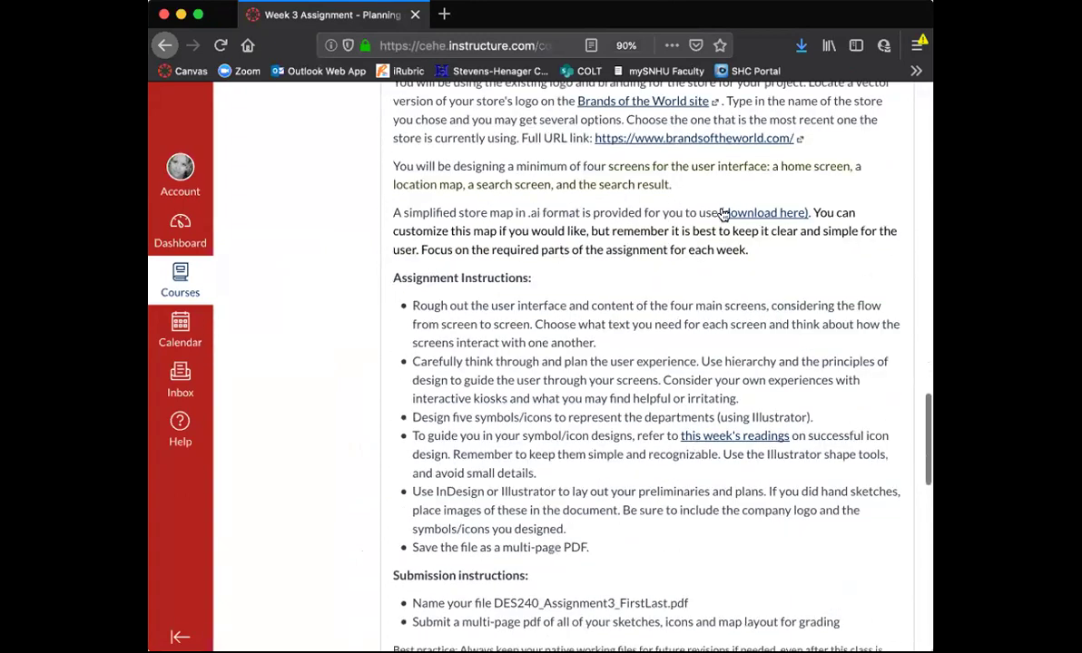
click(758, 215)
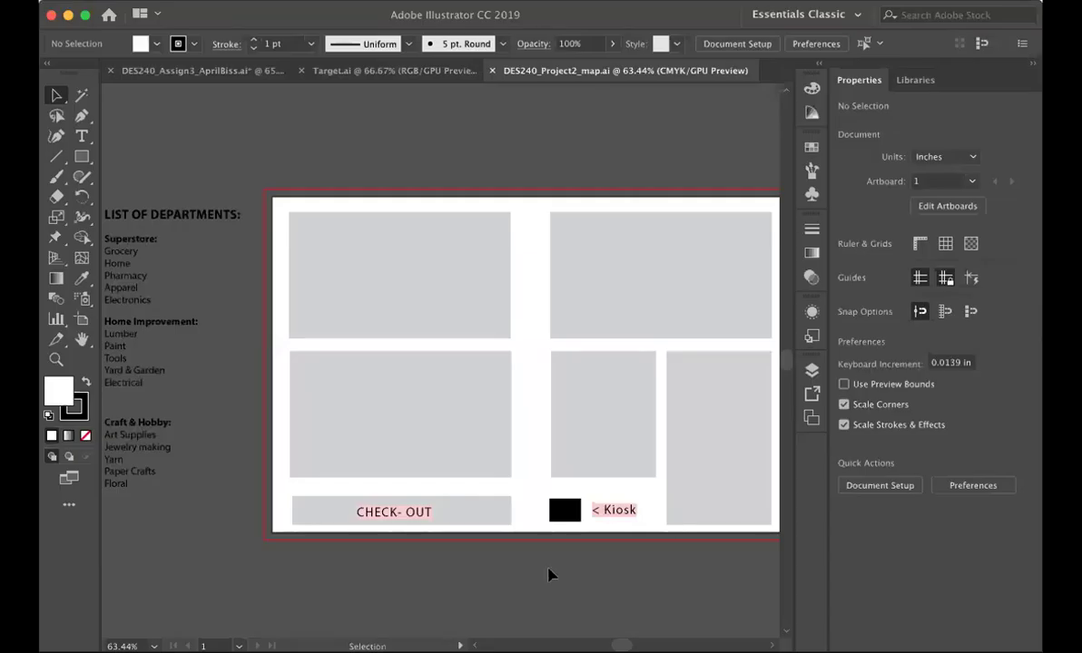
Examine the department list and the whole floor layout in DES240_Project2_map.ai in Illustrator
scroll(549, 574, left, 5)
scroll(549, 575, right, 3)
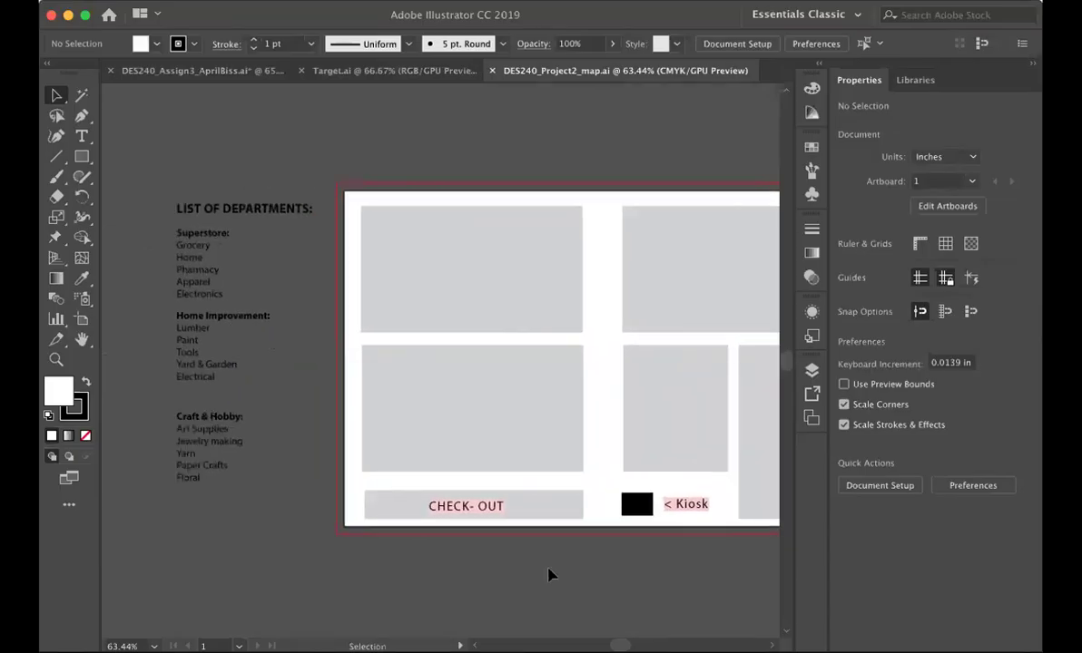
scroll(549, 574, right, 8)
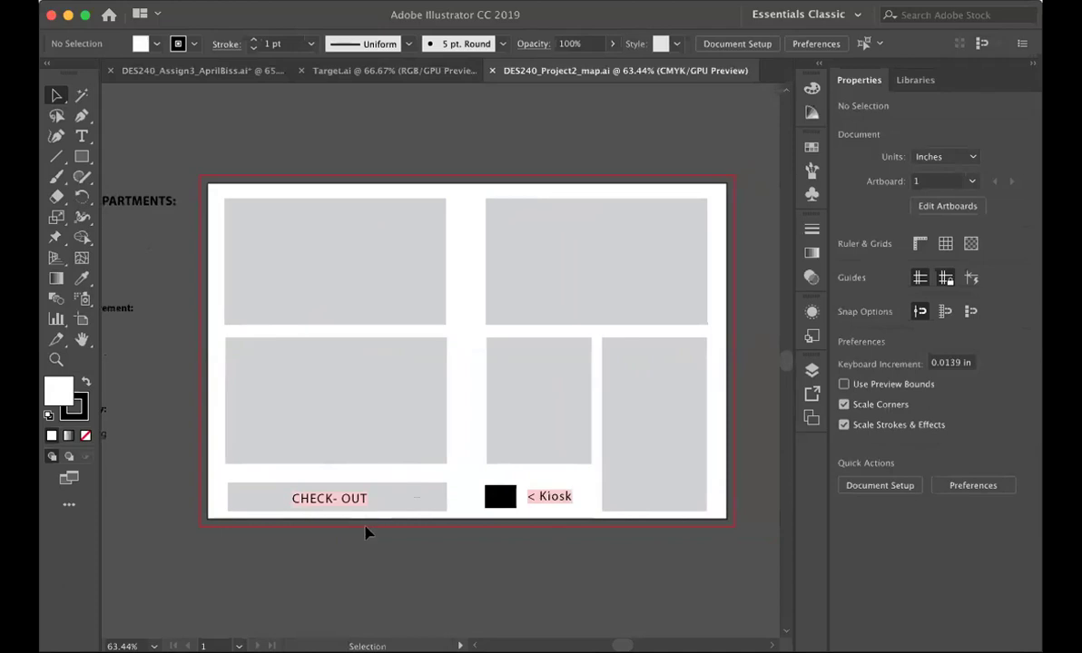
scroll(366, 533, left, 1)
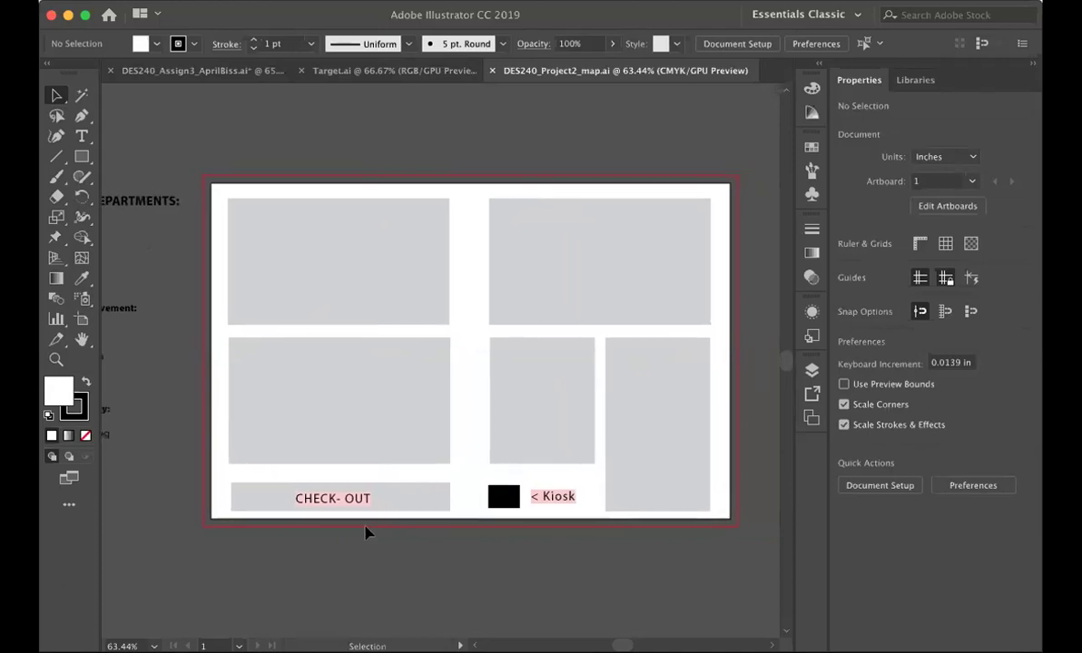
scroll(365, 534, left, 9)
scroll(366, 534, up, 3)
scroll(366, 534, right, 9)
scroll(366, 533, down, 2)
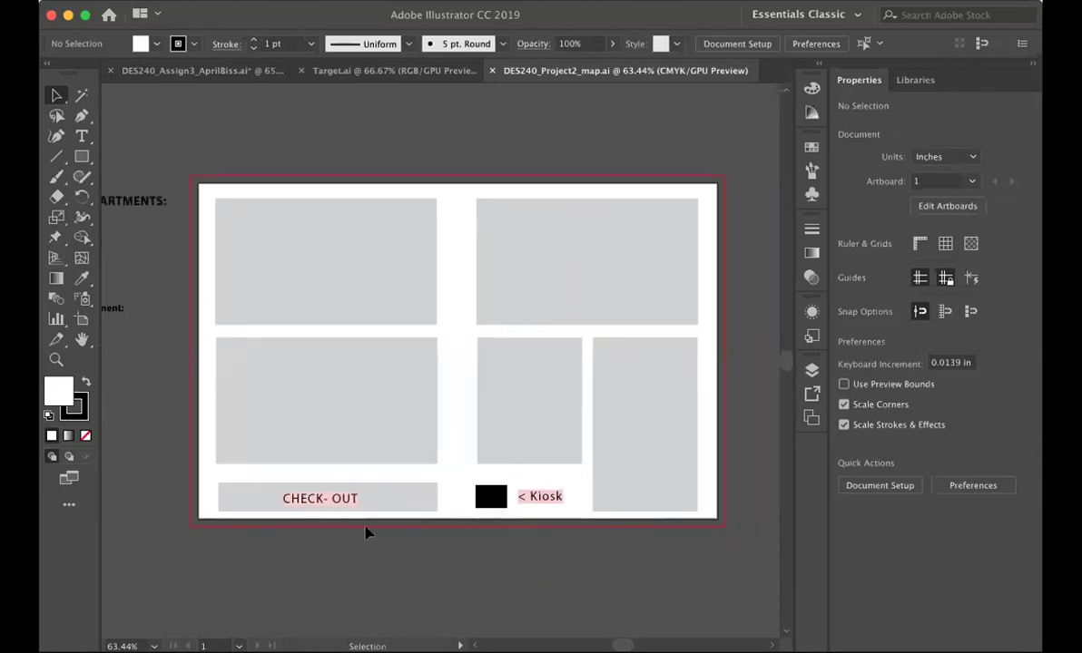
scroll(366, 534, left, 5)
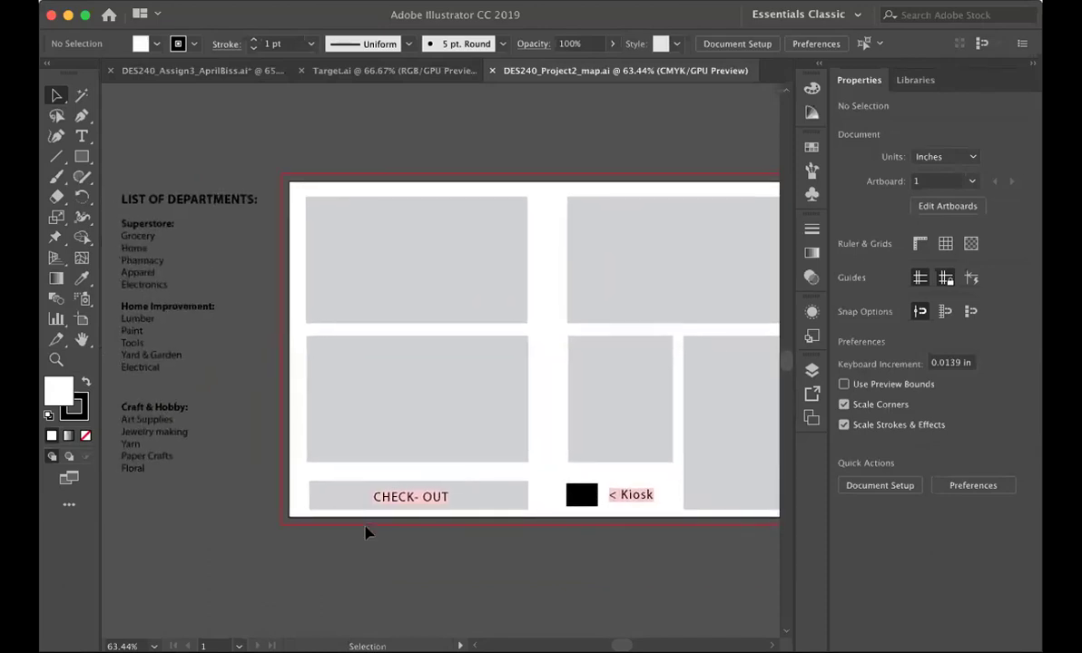
scroll(365, 534, right, 2)
scroll(365, 533, down, 1)
scroll(283, 185, right, 4)
scroll(283, 184, down, 1)
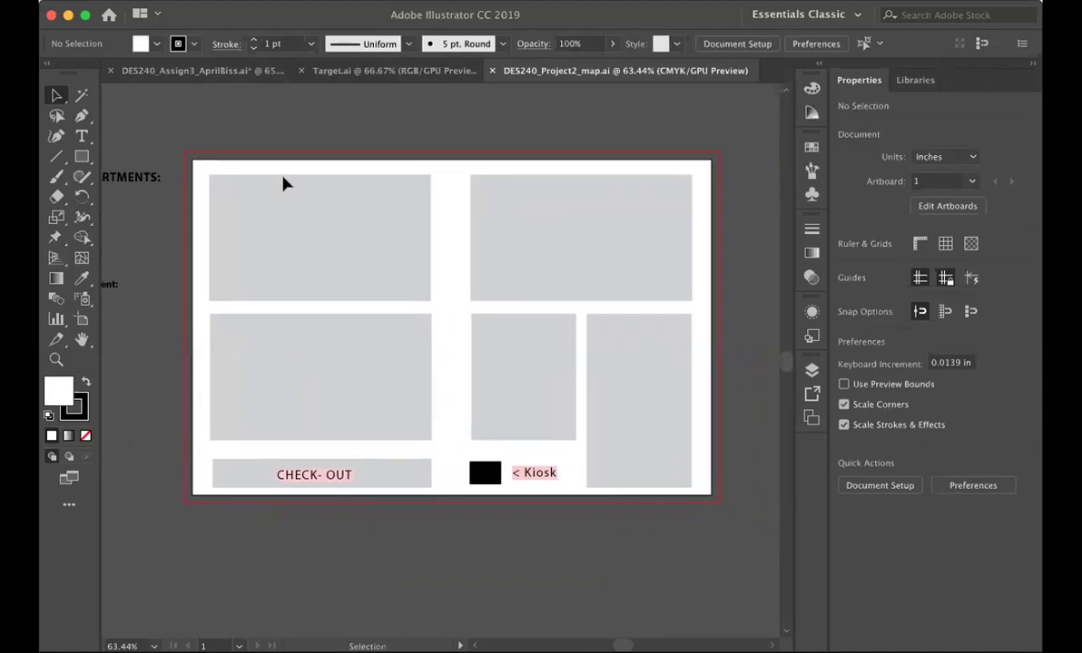
Inspect the gray department blocks and the CHECK-OUT bar on the store map by selecting them one by one
click(282, 204)
click(309, 354)
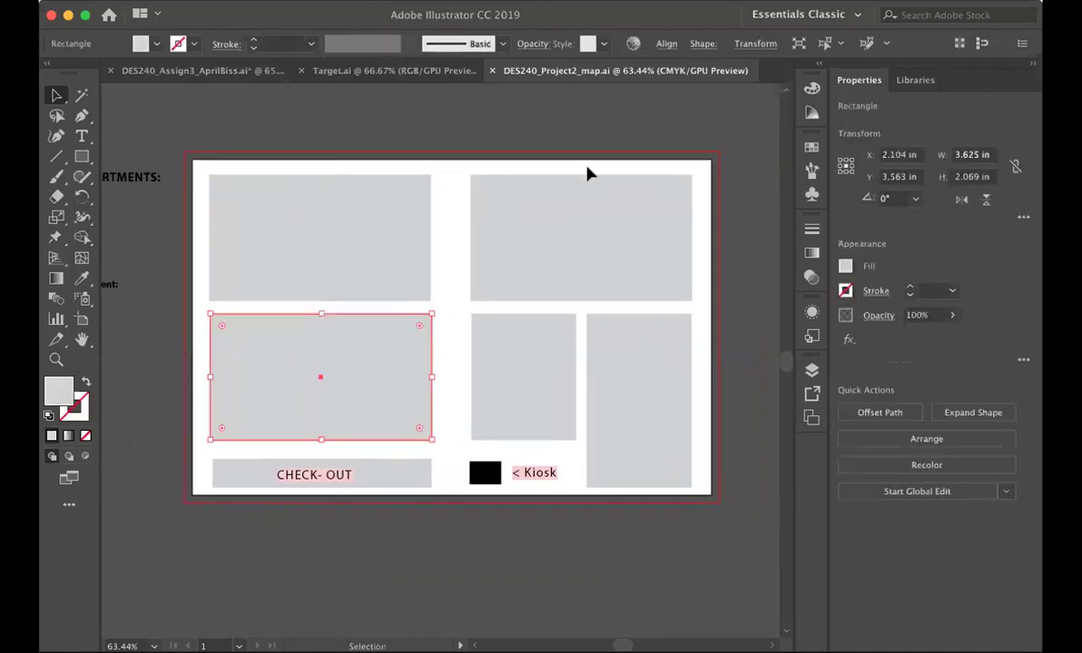
click(596, 232)
click(531, 357)
click(604, 370)
click(419, 471)
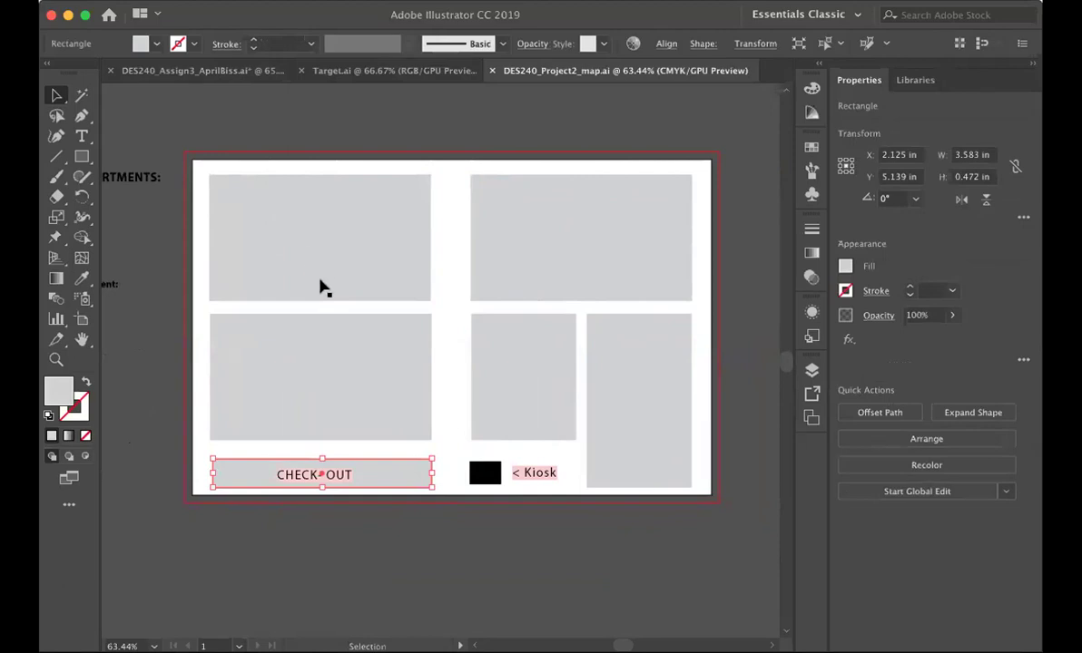
click(307, 380)
click(368, 262)
click(477, 264)
click(545, 485)
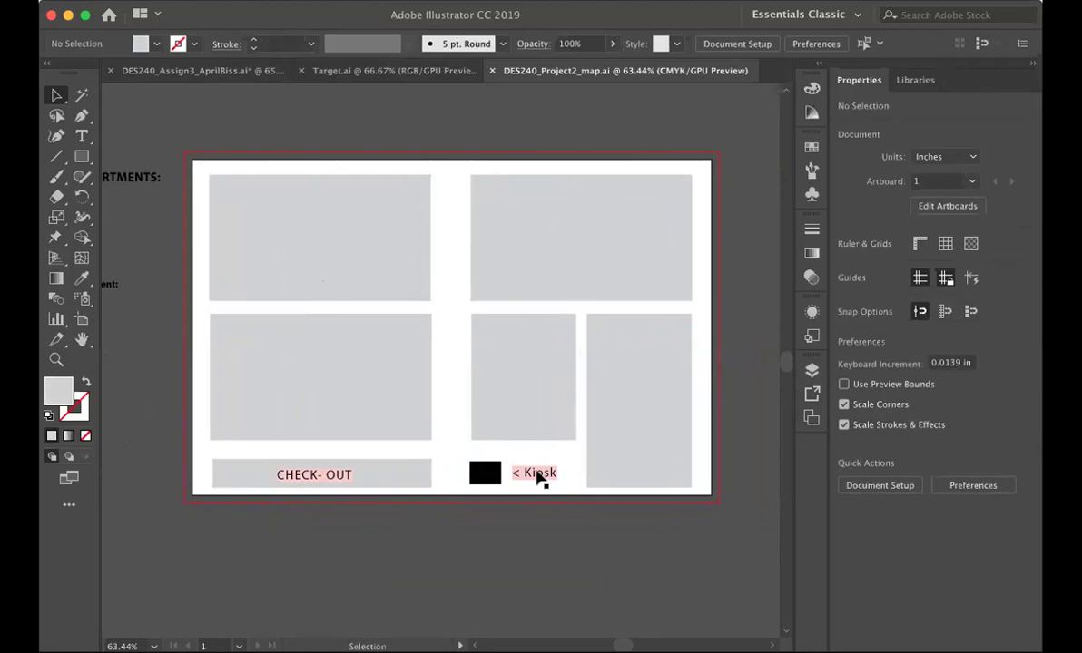
Check the Kiosk label on the map, clear the selection, and look over the list of departments beside the artboard
click(536, 474)
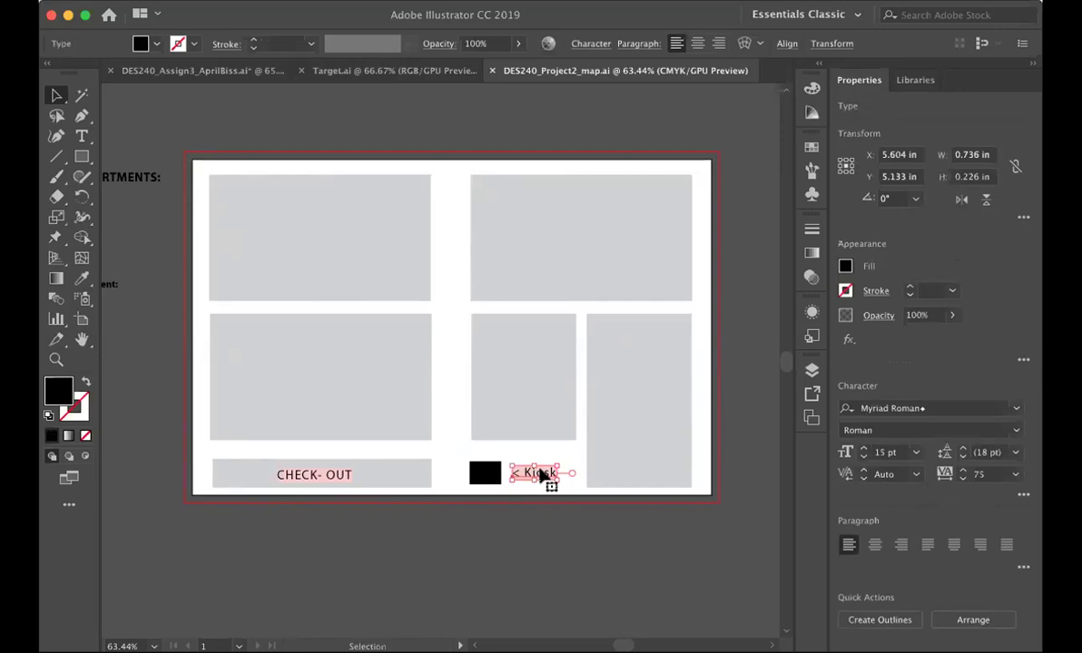
click(540, 501)
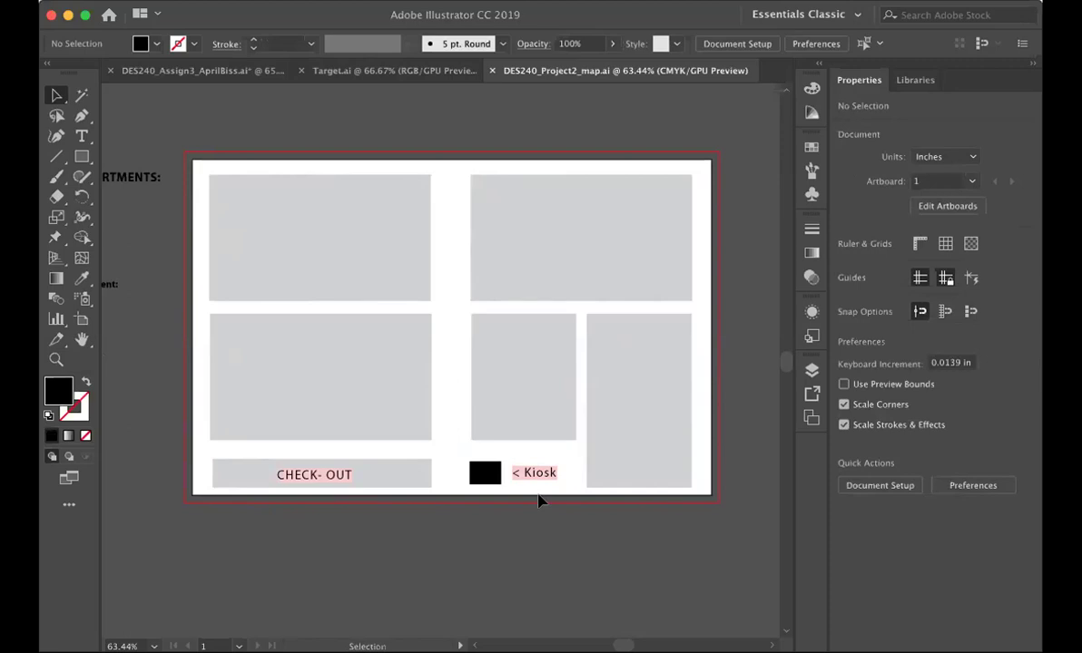
scroll(538, 501, left, 5)
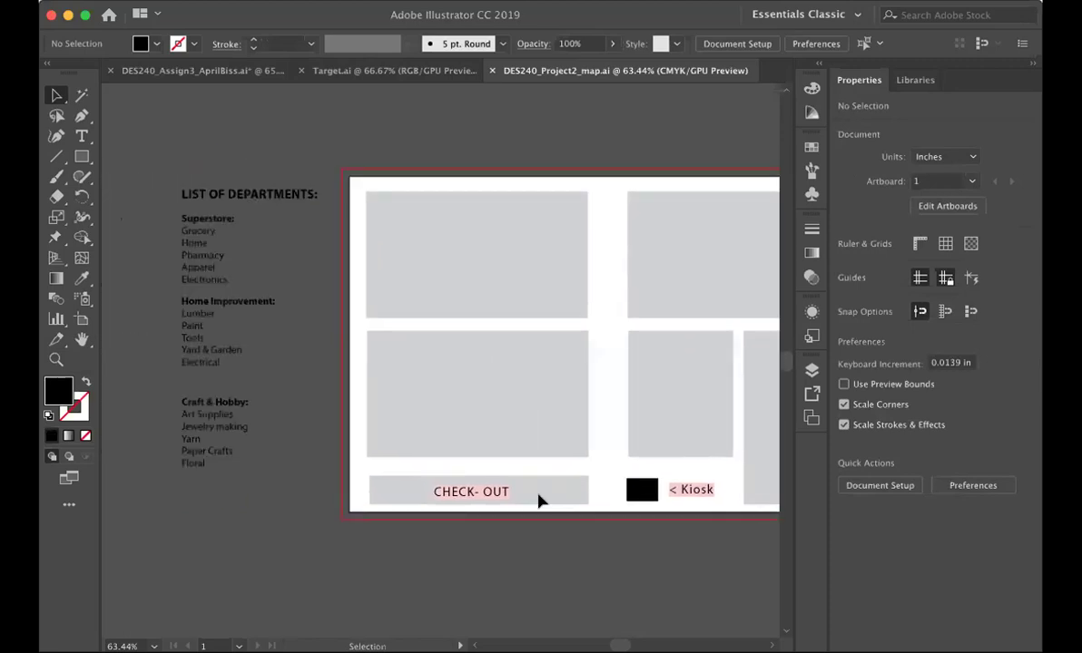
scroll(538, 501, right, 5)
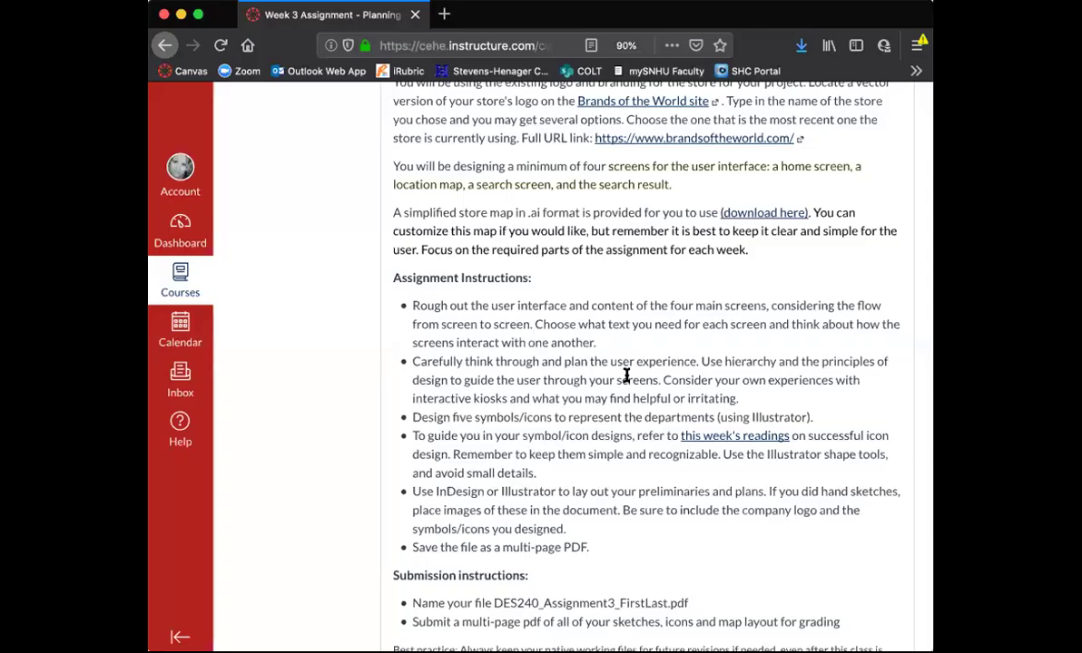
Reread the assignment and submission instructions on the Week 3 assignment page in the browser
scroll(626, 375, down, 2)
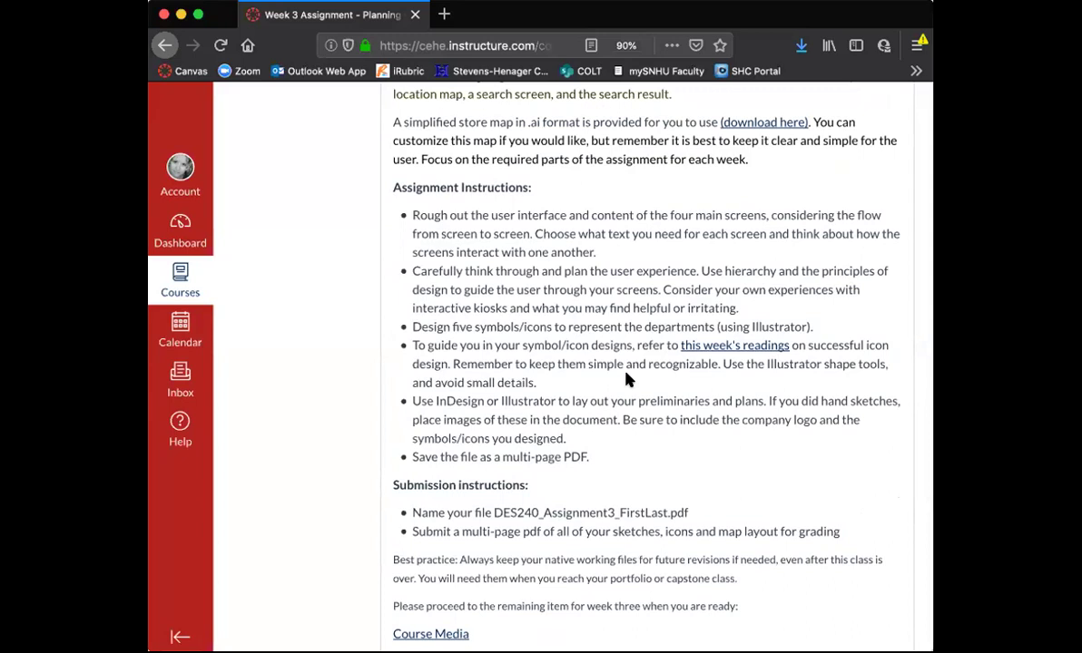
scroll(628, 379, down, 1)
scroll(628, 379, up, 2)
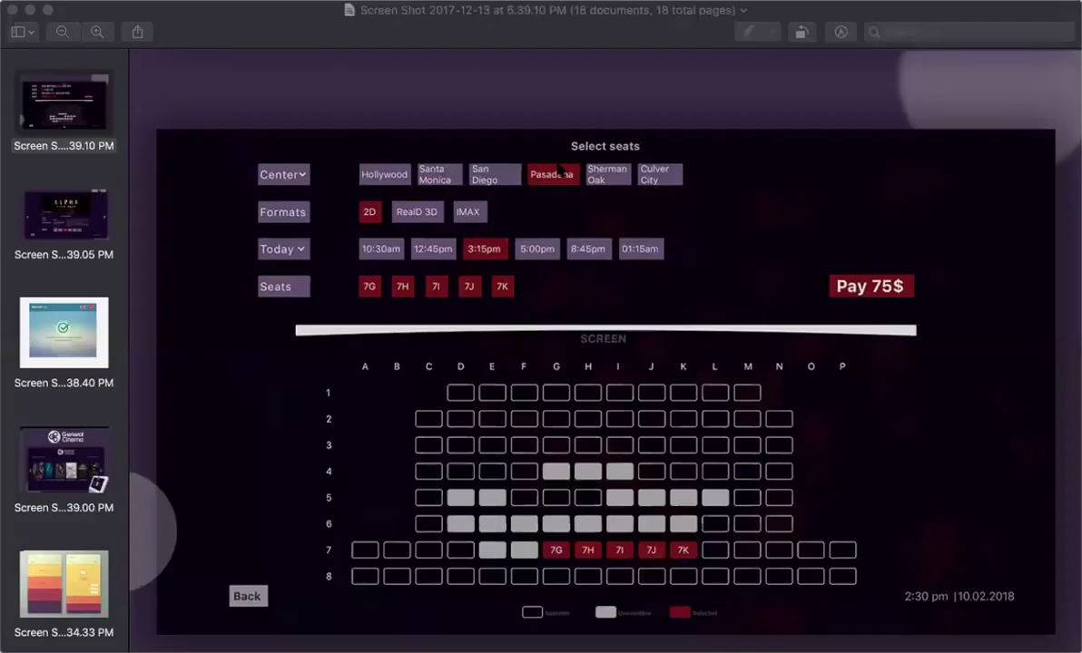
Switch to the example screenshots in Preview and compare the cinema kiosk's Select seats screen with its Alpha Movie details screen
click(219, 90)
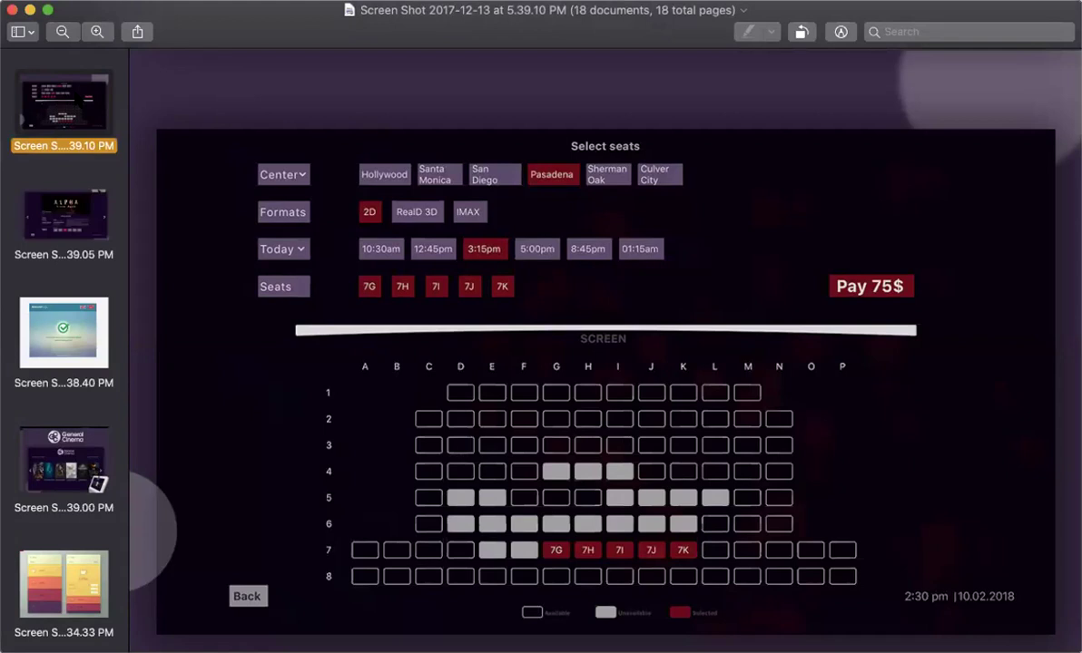
key(Down)
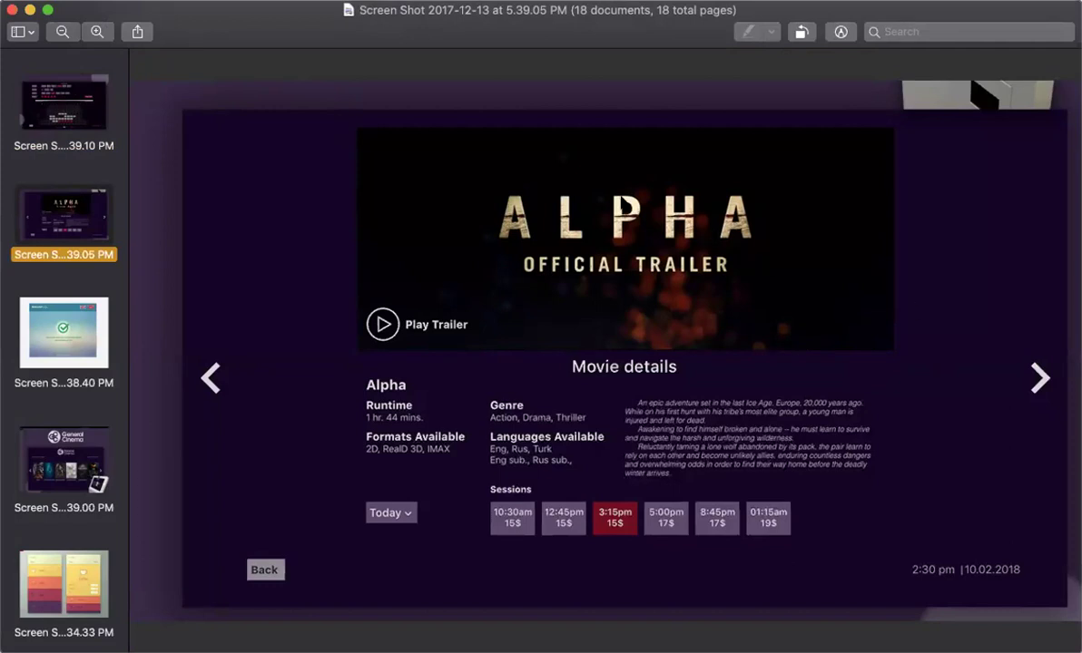
click(62, 115)
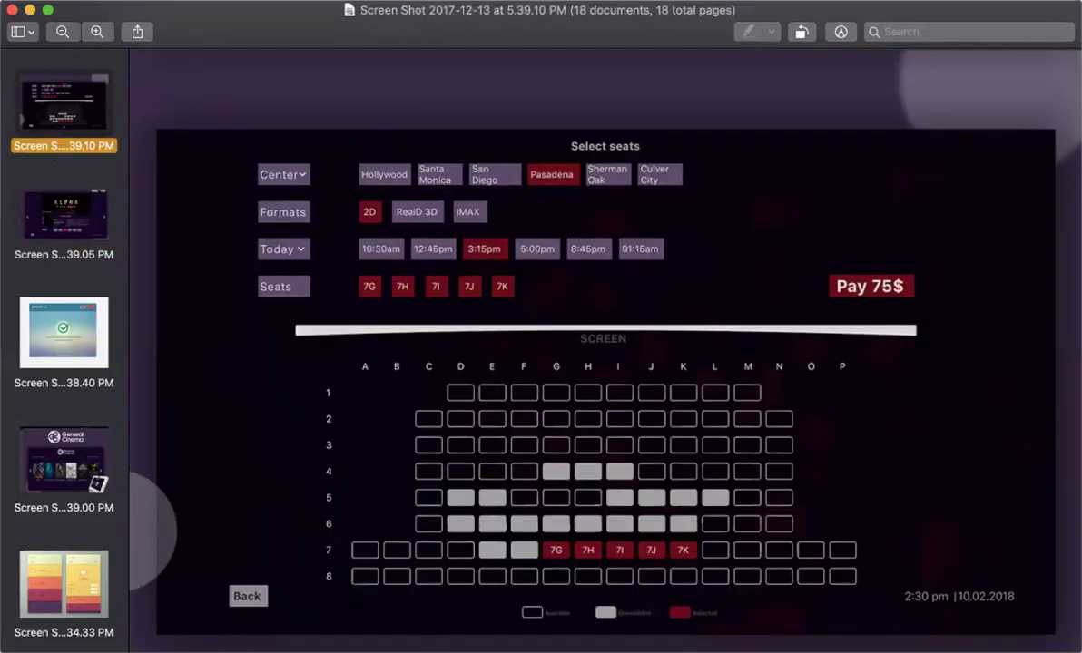
click(46, 194)
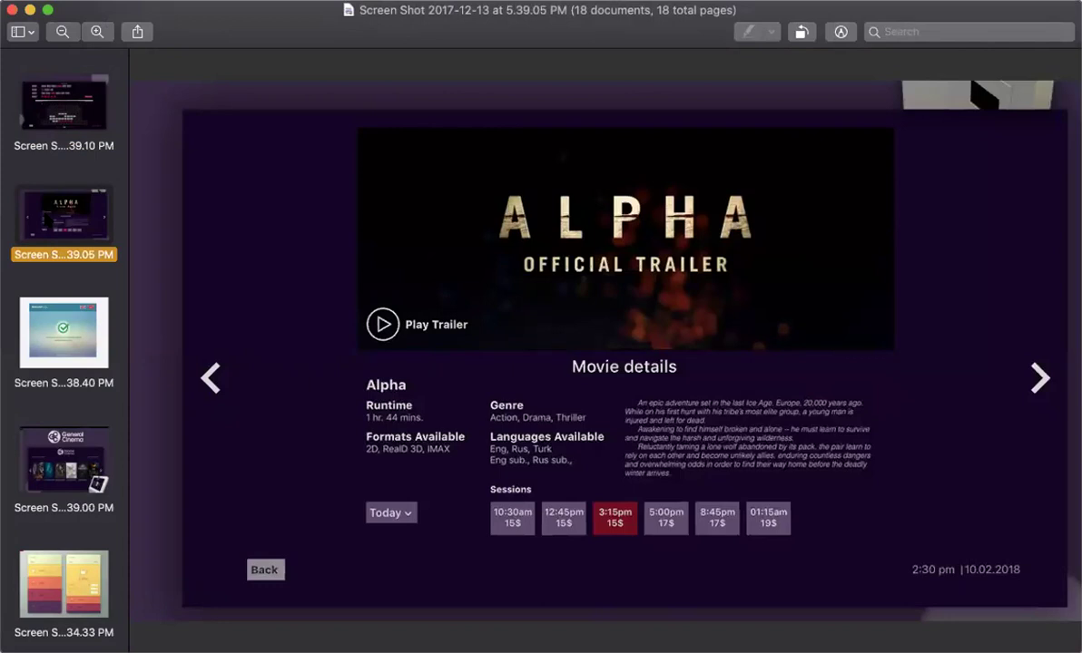
View the Miraway confirmation screen and the General Cinema home screen, then revisit the cinema's Movie details and Select seats screens
click(51, 327)
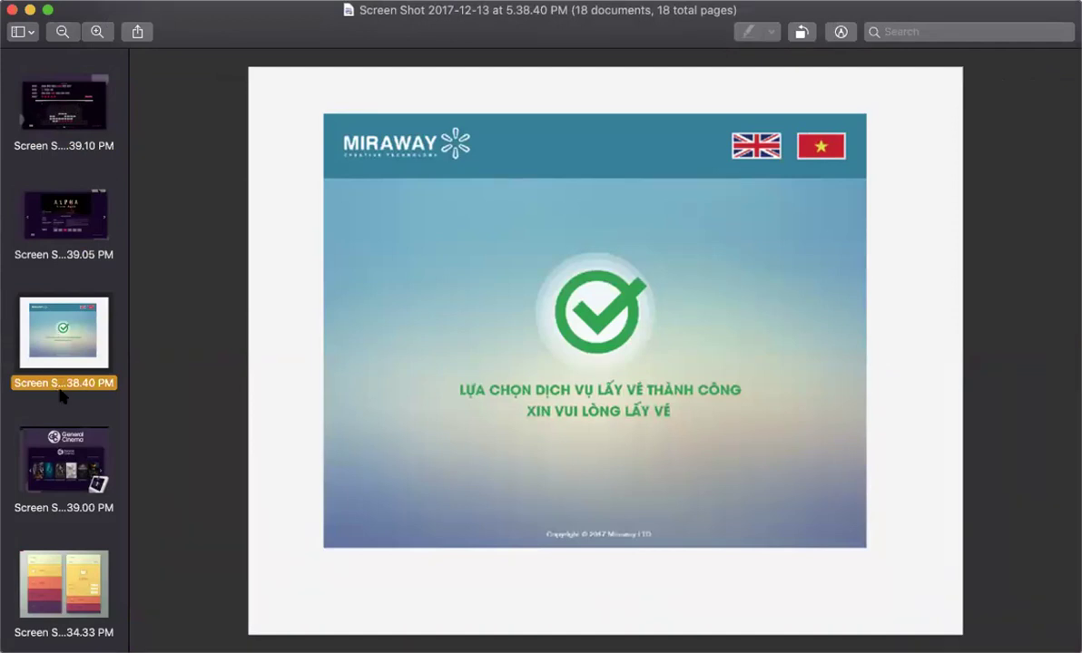
click(67, 435)
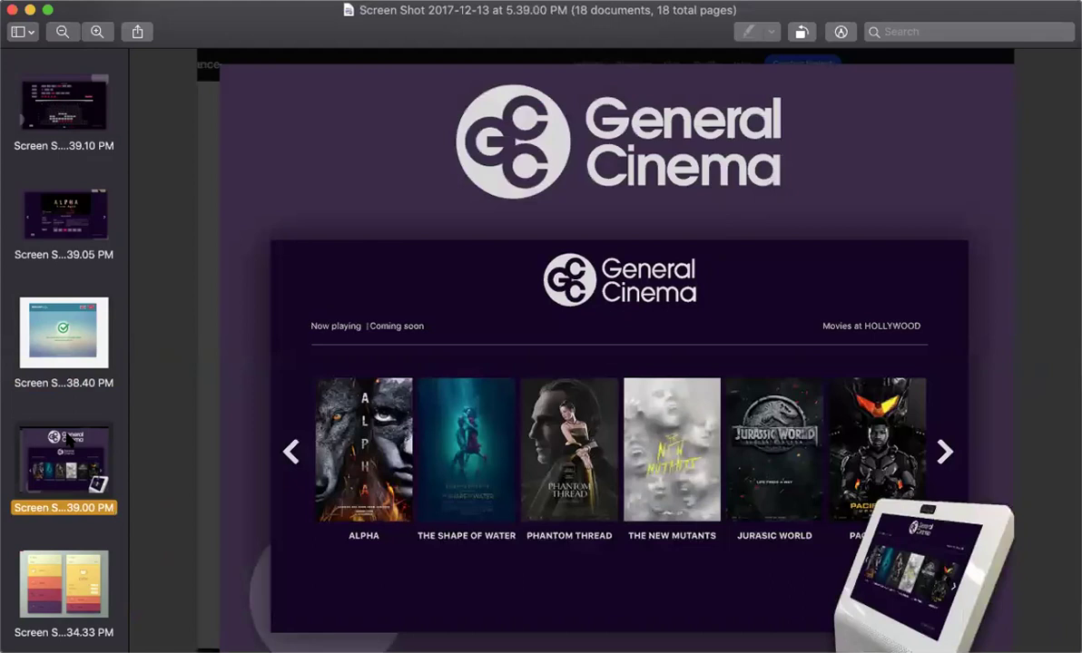
scroll(55, 389, down, 1)
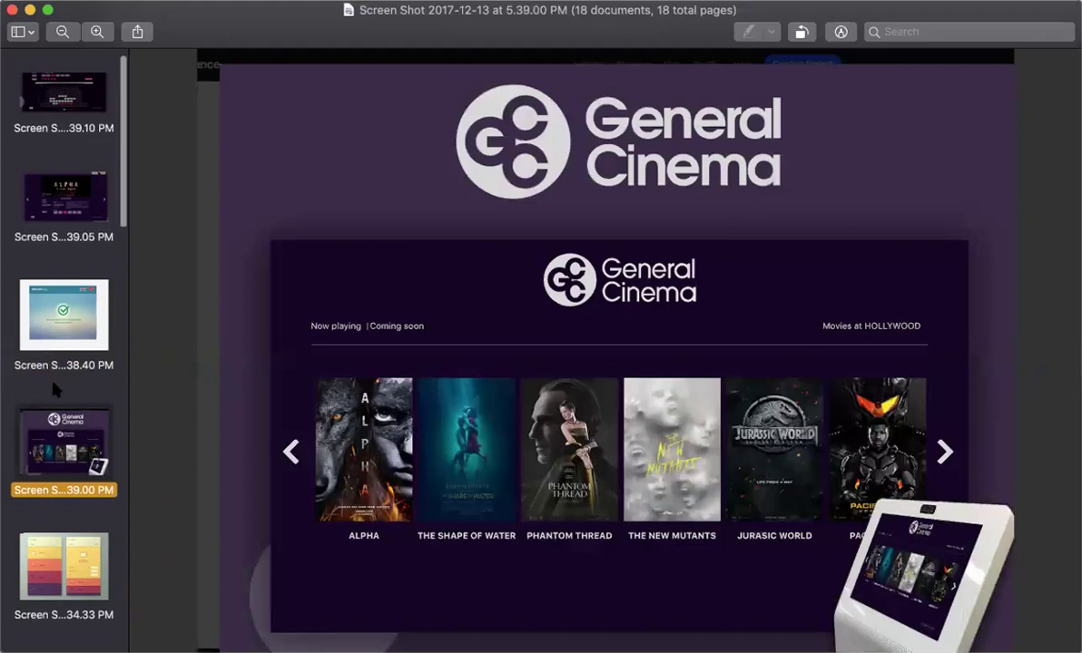
scroll(54, 389, down, 10)
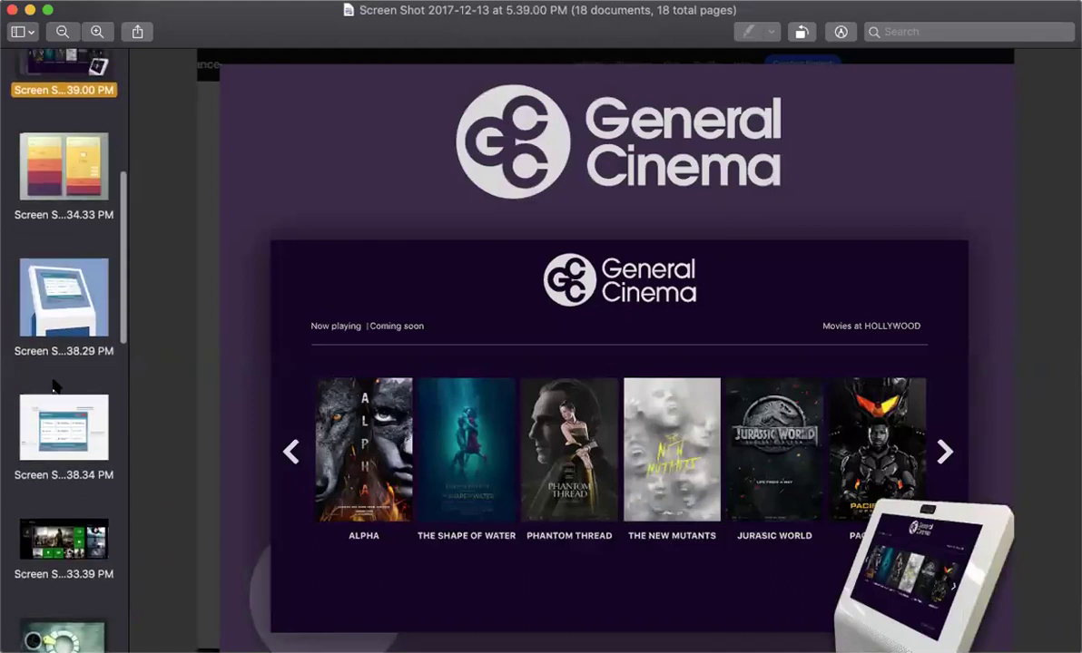
scroll(54, 389, up, 10)
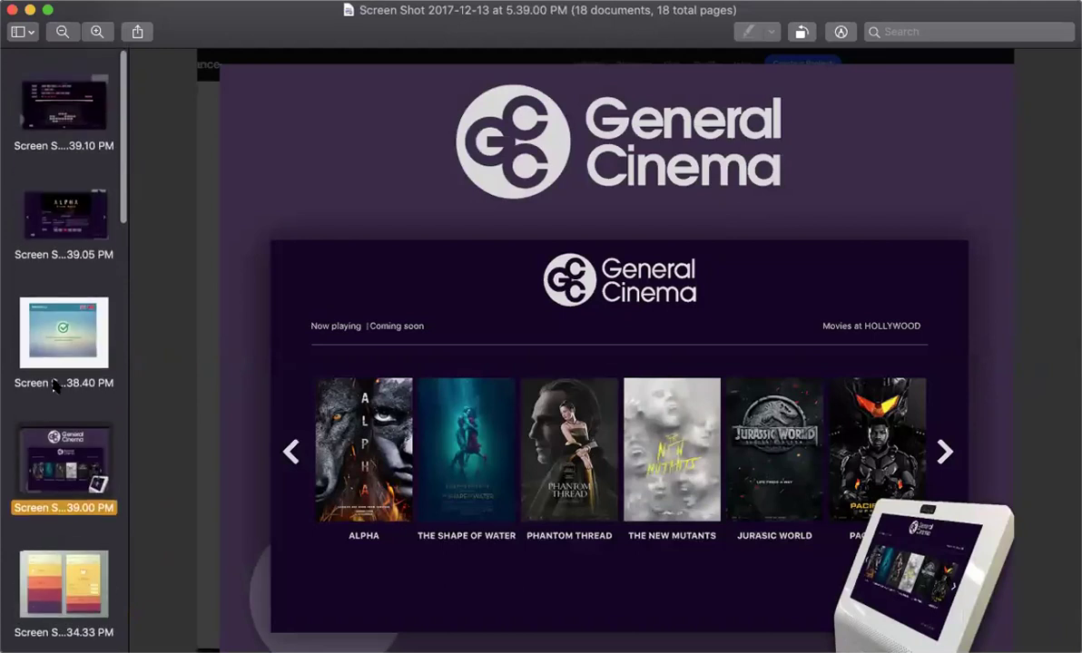
click(65, 201)
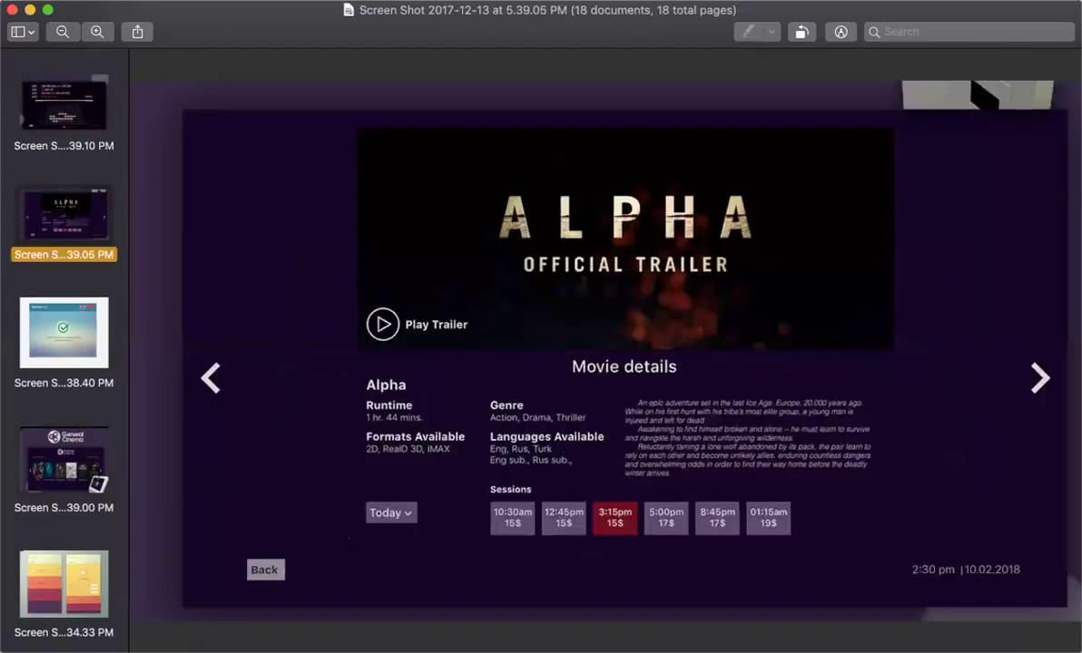
click(51, 109)
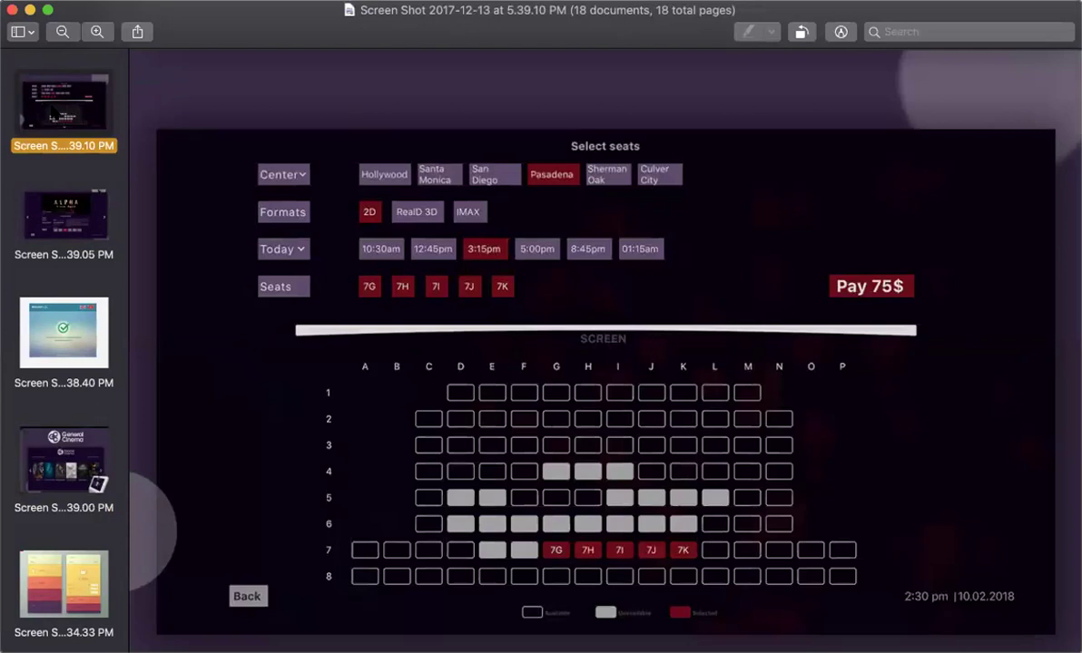
Study the color-blocked ordering menu example with its Coffee, Sweet, Food and Drink categories
scroll(67, 358, down, 8)
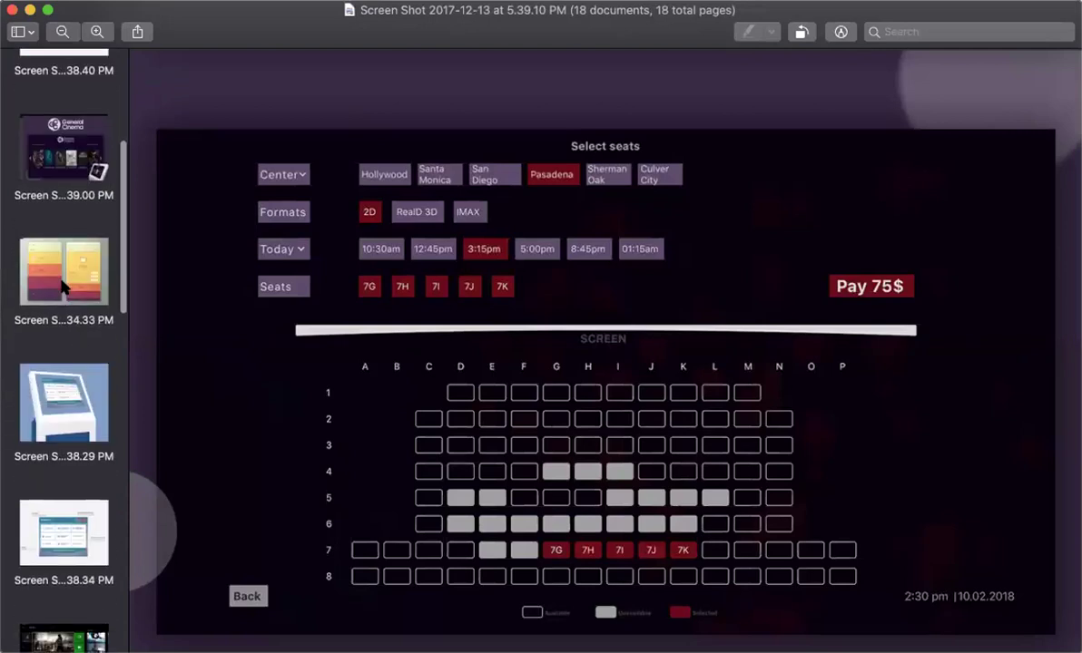
click(63, 286)
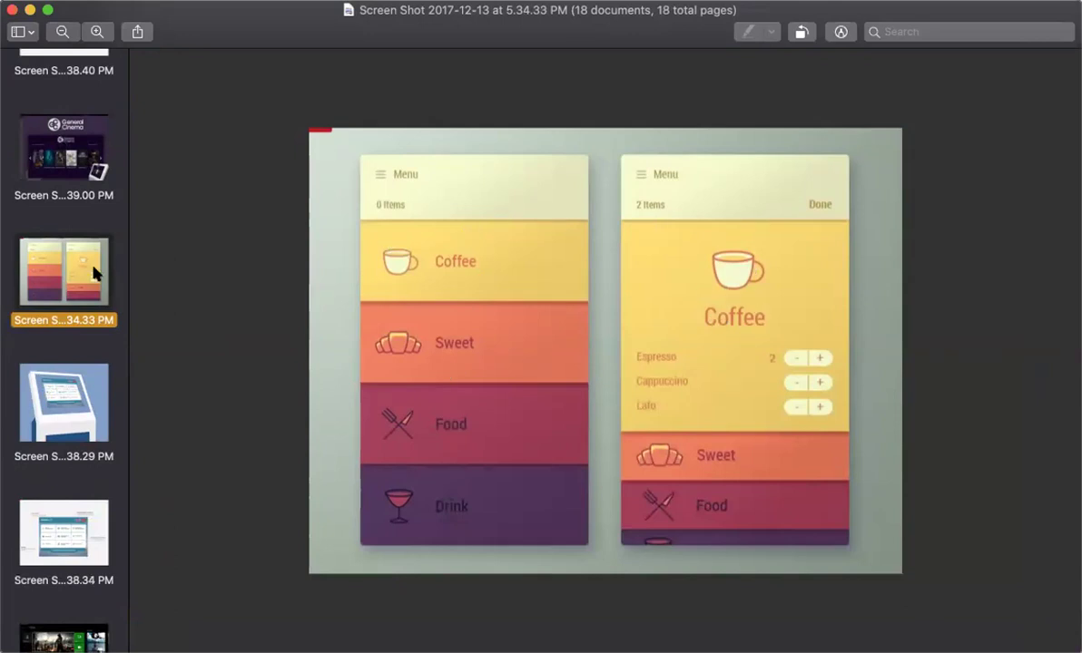
scroll(85, 286, down, 2)
scroll(85, 289, down, 3)
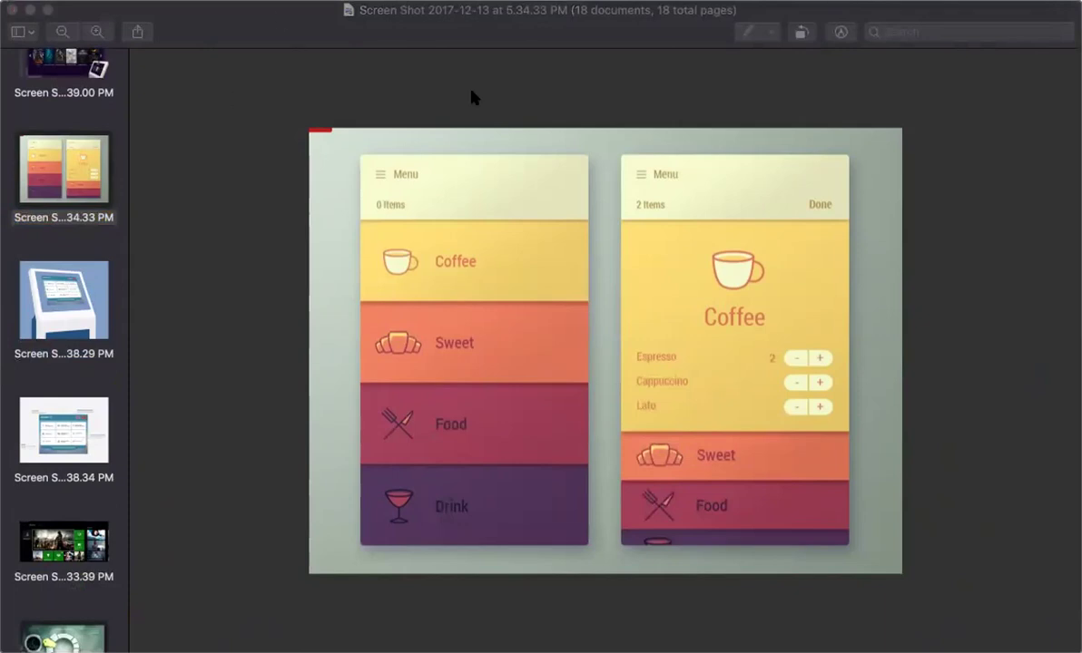
Examine the Miraway kiosk mockup and the annotated layout of its nine-button service screen
click(957, 102)
click(23, 309)
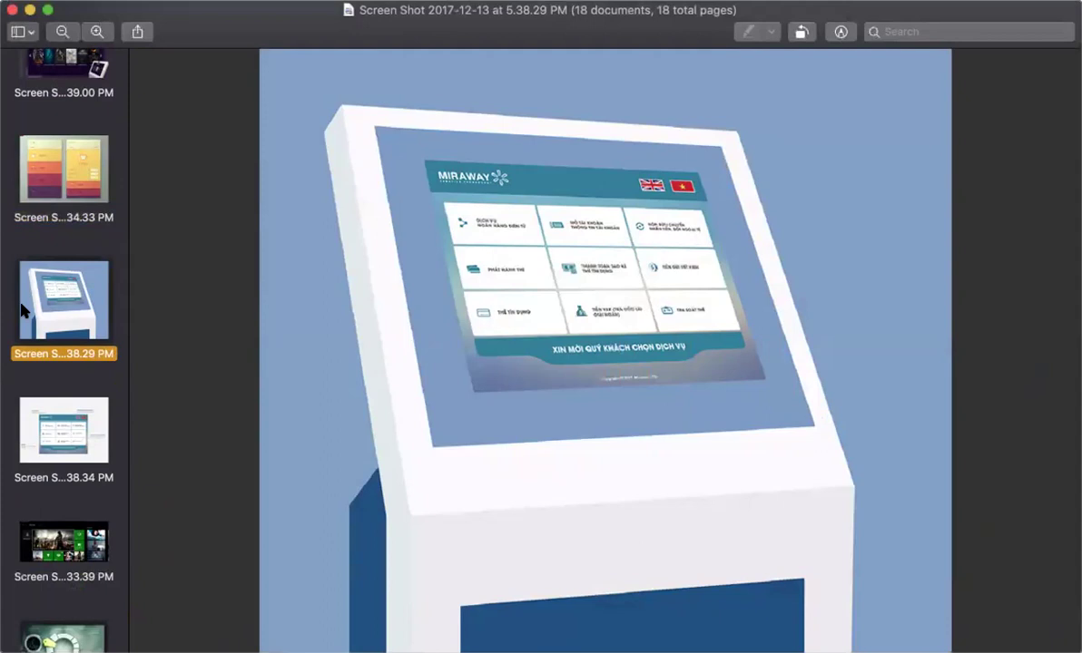
click(62, 448)
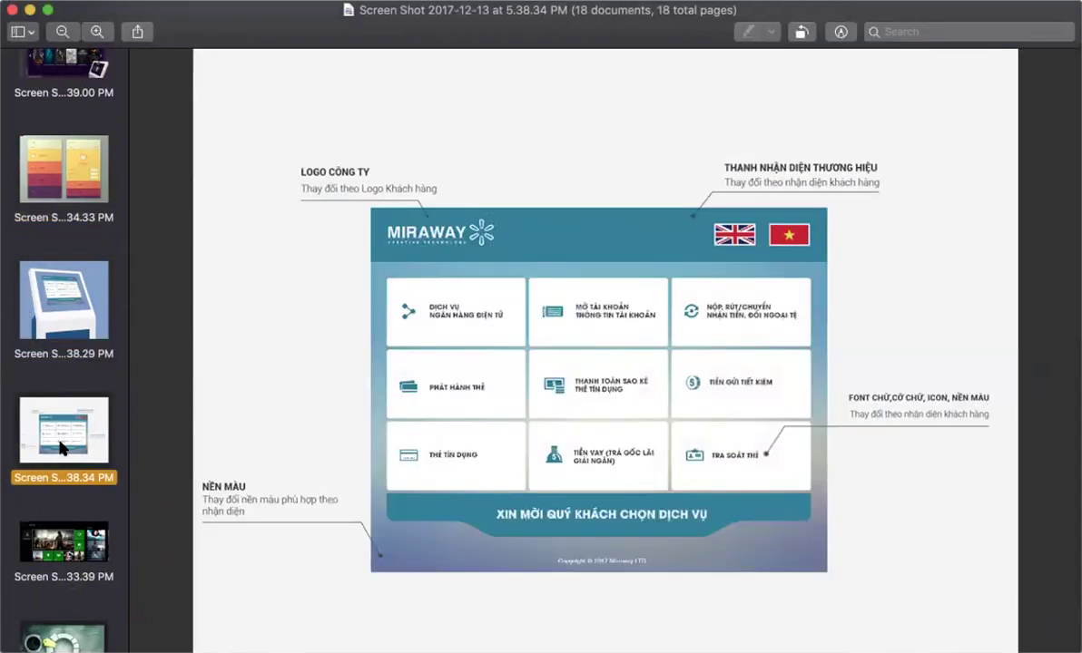
Look through the Xbox Home dashboard, the BLM Group bending interface and the NHS NICE tile menu examples
scroll(63, 448, down, 5)
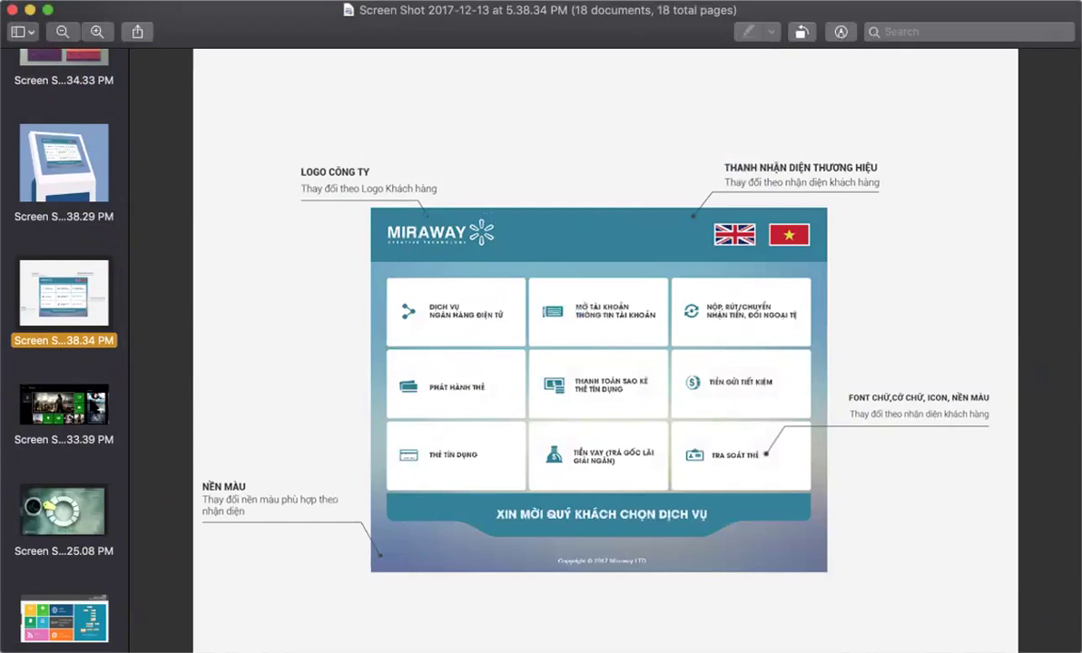
click(64, 404)
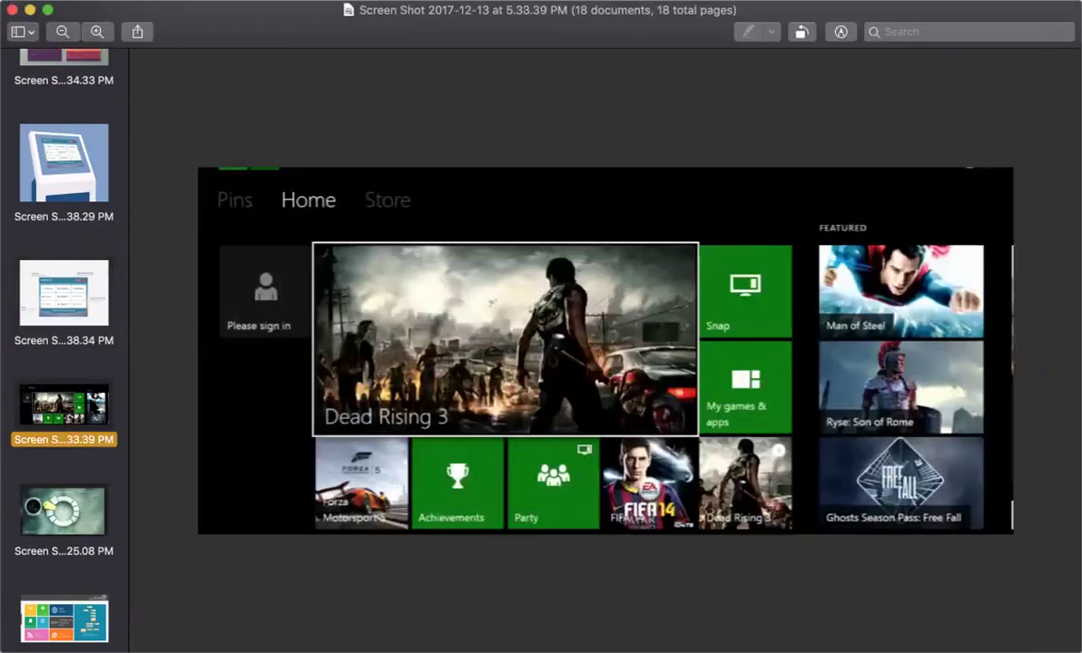
click(83, 505)
scroll(82, 504, down, 6)
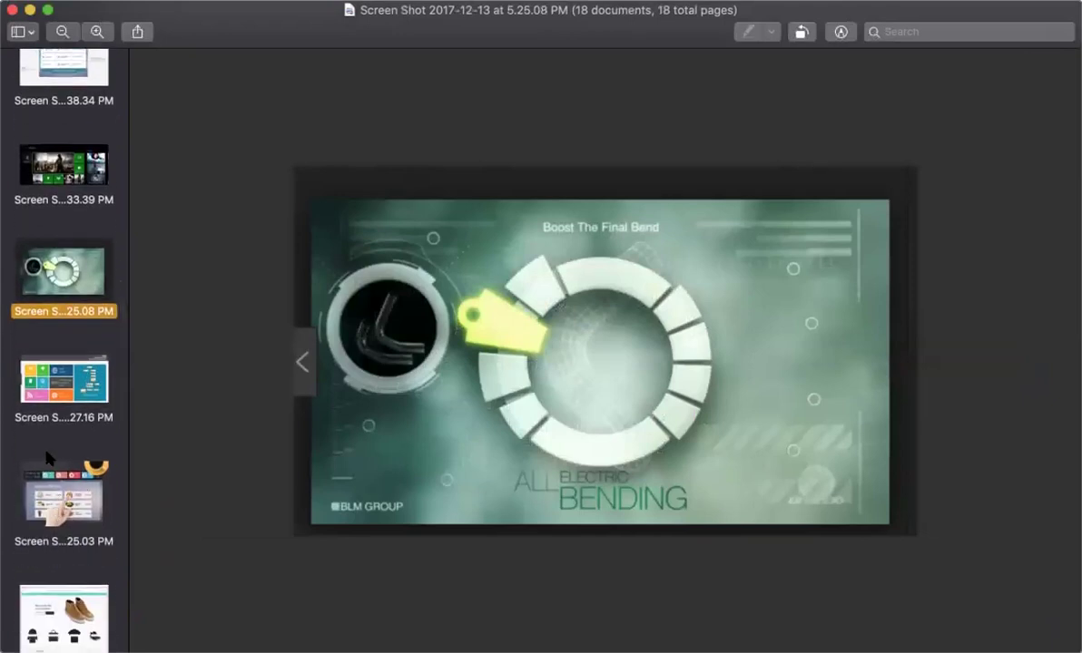
click(76, 363)
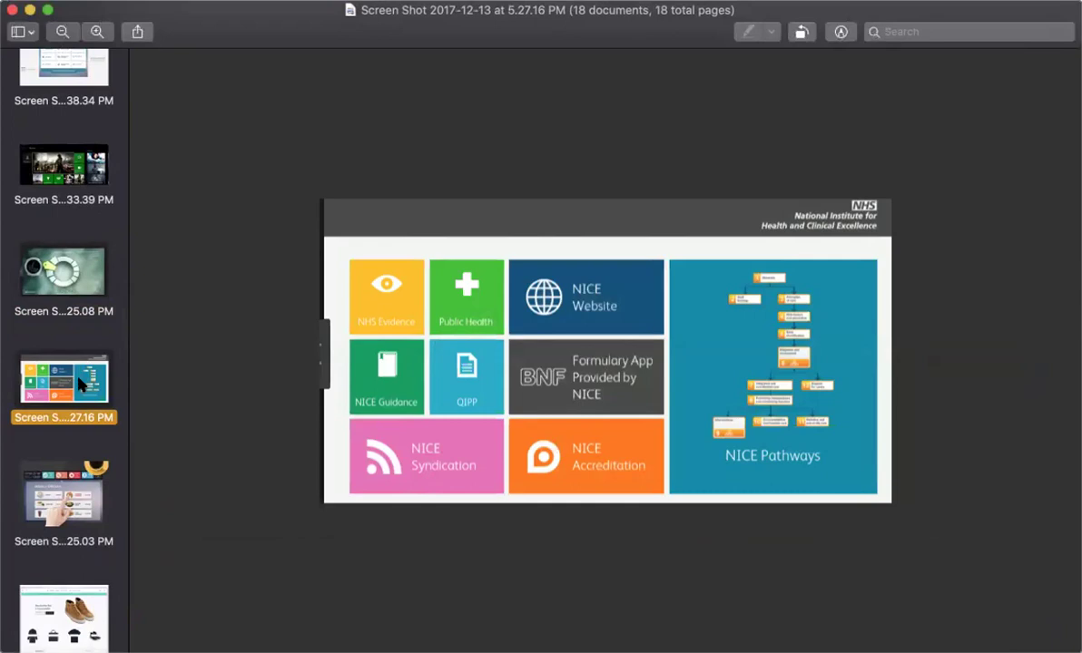
Look through the Menu & Specials touchscreen, the Atelier shoe shop page and the Grocery Store website examples
scroll(80, 383, down, 5)
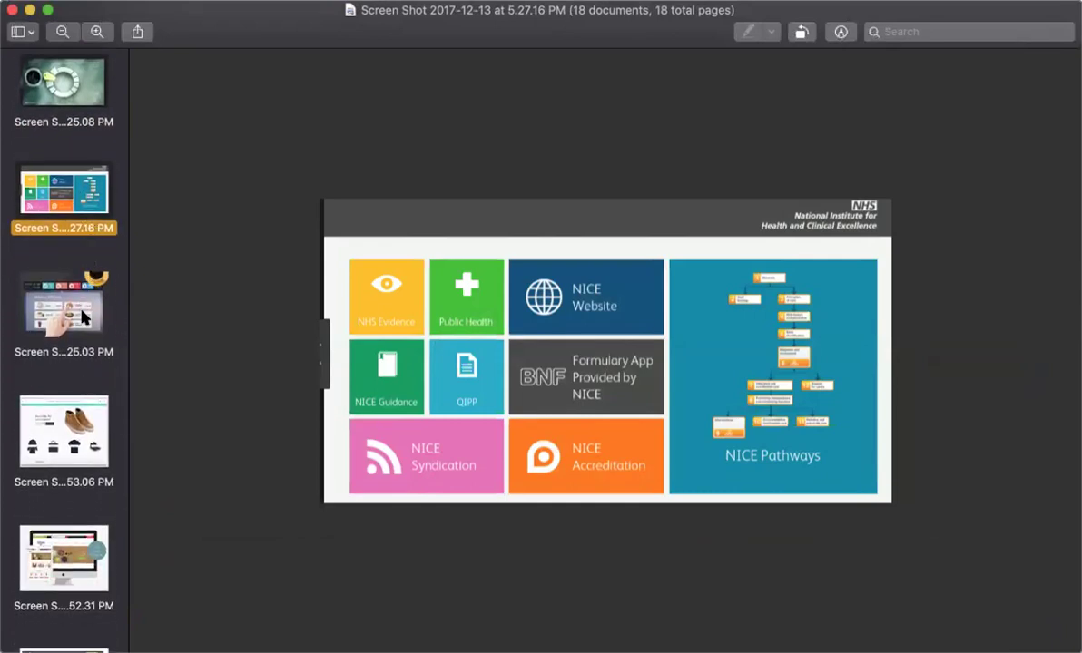
click(84, 318)
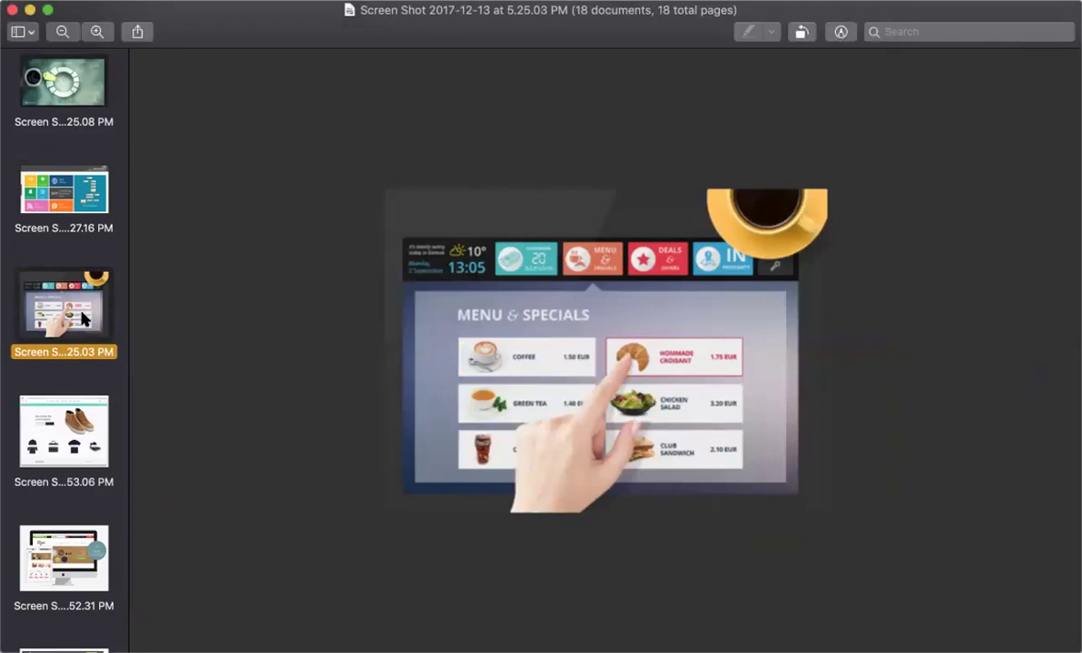
scroll(84, 290, down, 4)
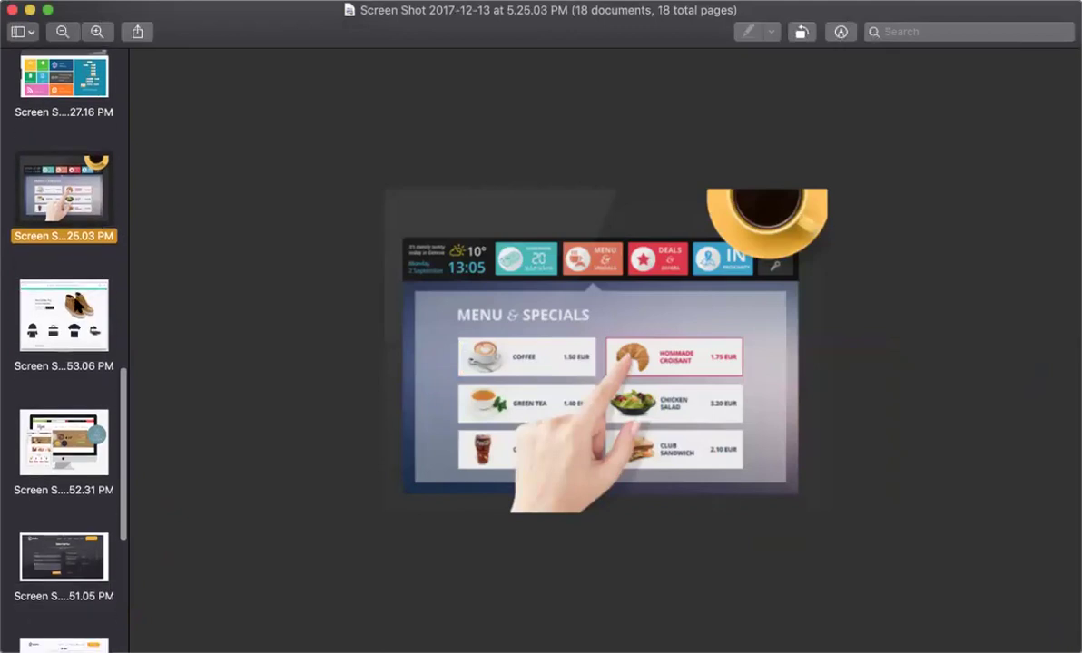
click(64, 315)
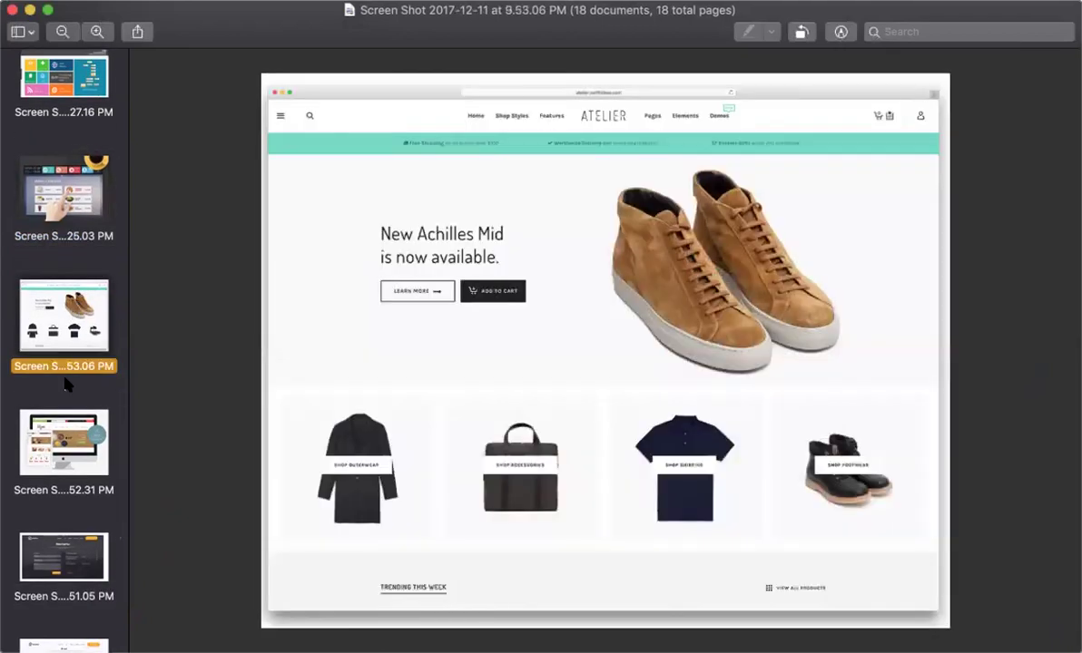
scroll(64, 380, down, 2)
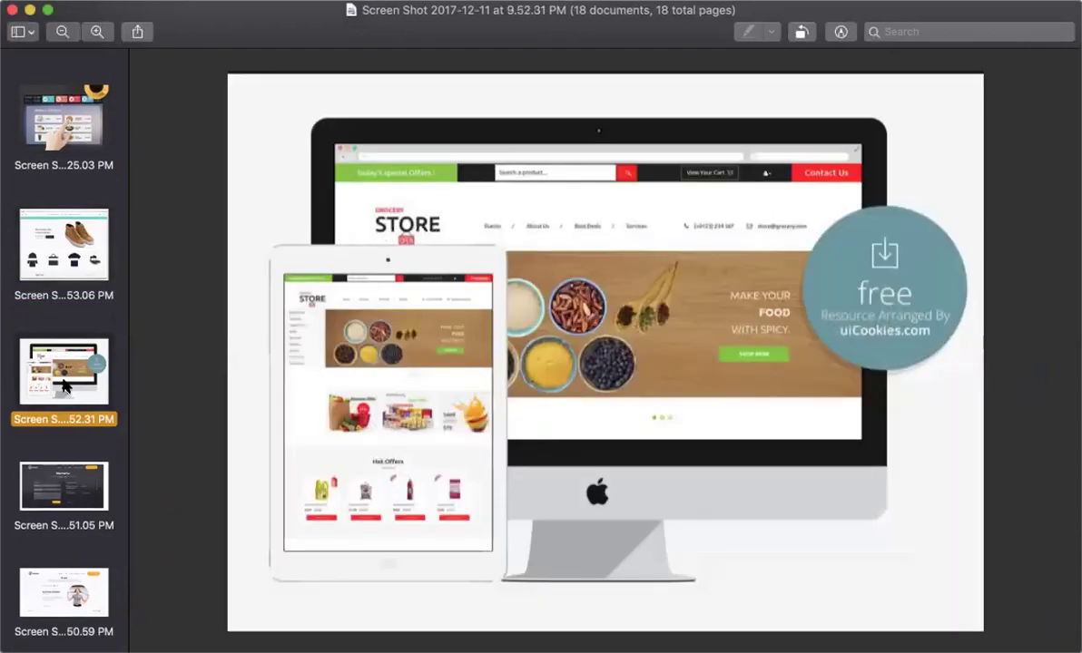
Review the JuicyArt website examples one by one, from the dark contact page to the orange home page
scroll(63, 386, down, 3)
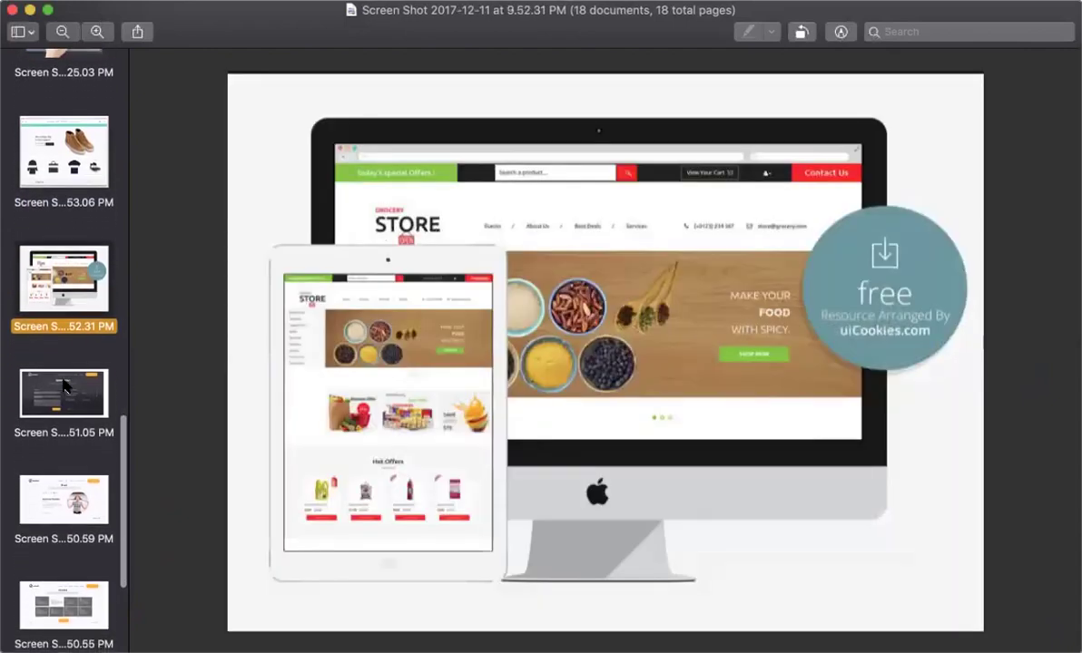
scroll(63, 385, down, 2)
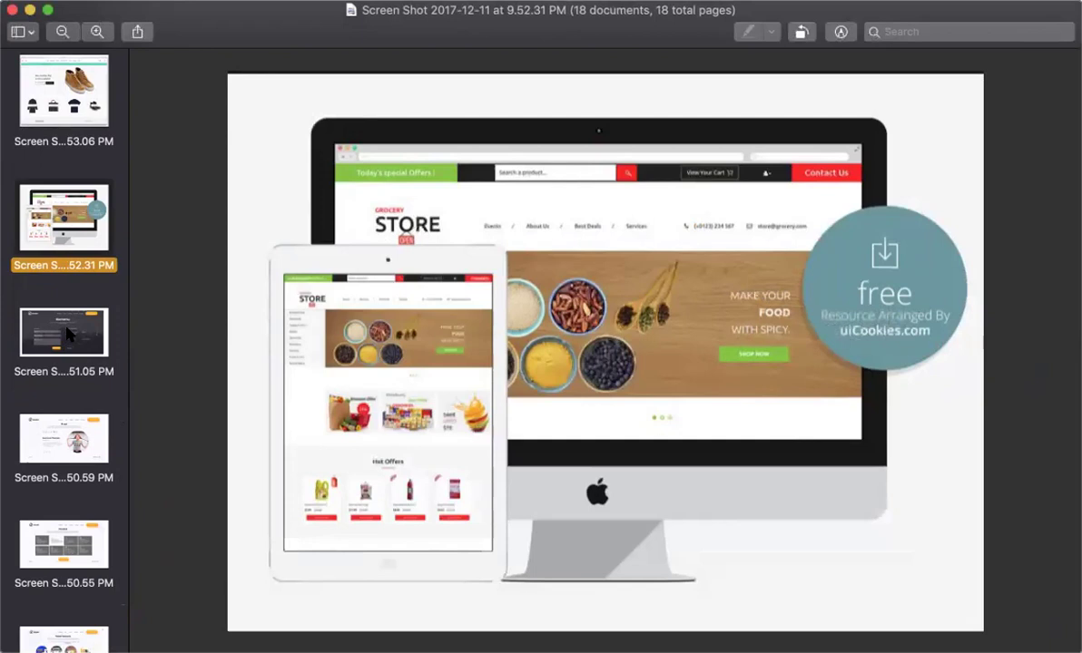
click(70, 335)
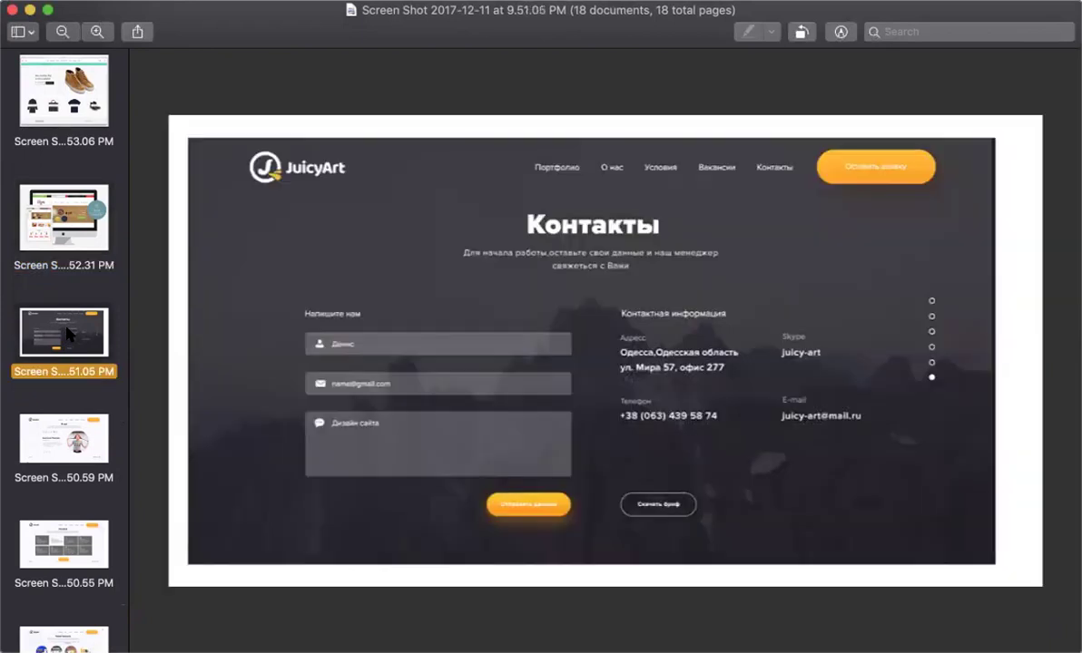
scroll(70, 335, down, 4)
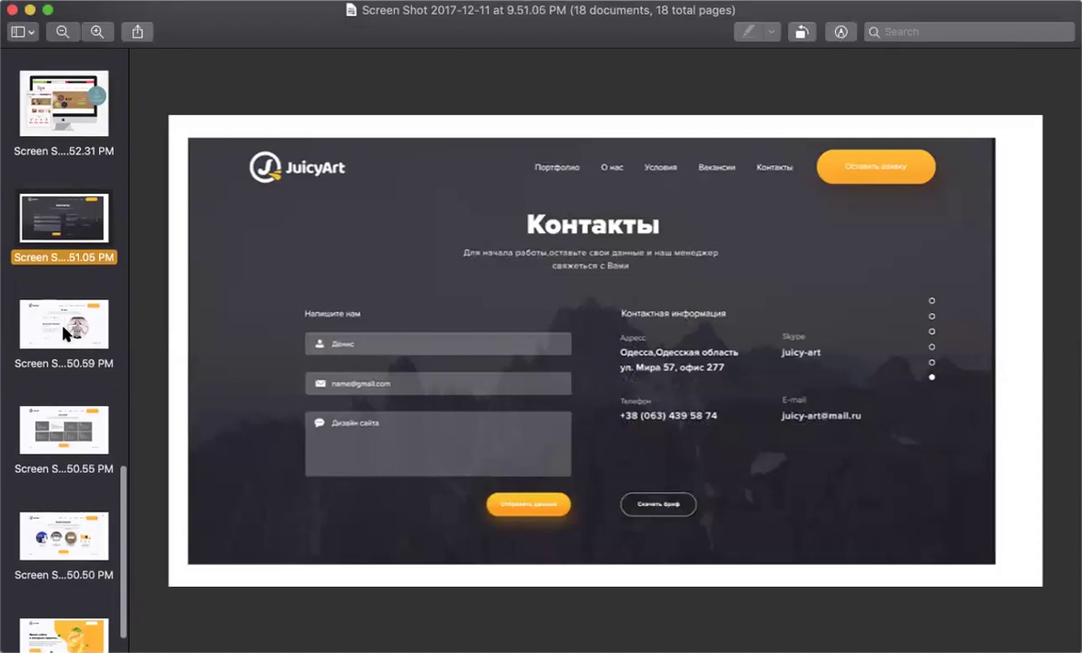
click(66, 334)
scroll(66, 334, down, 2)
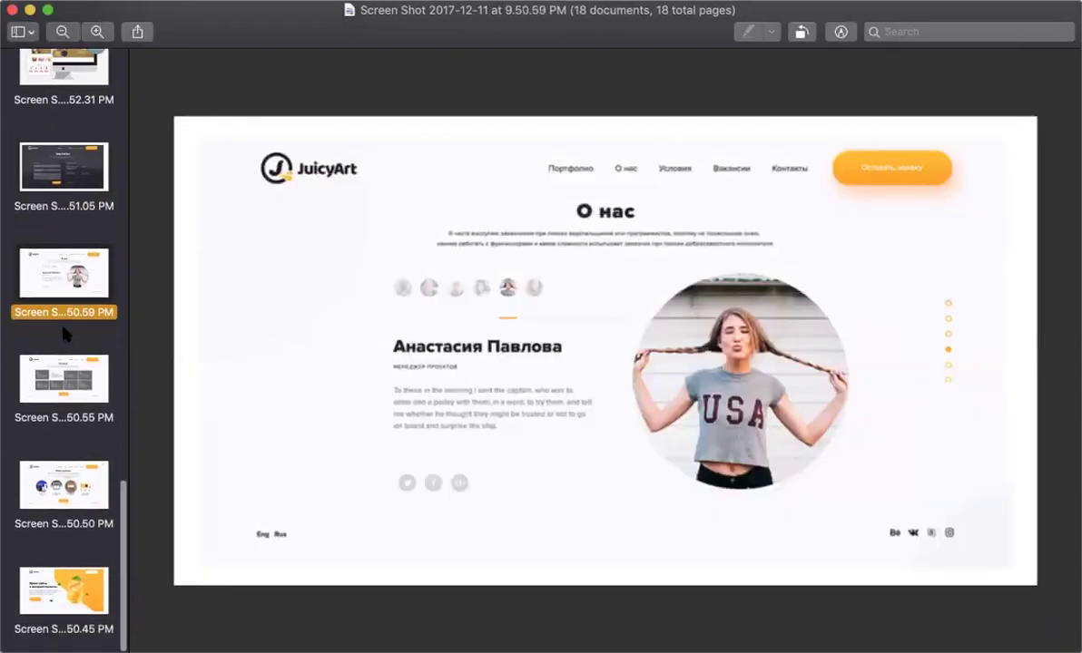
click(78, 392)
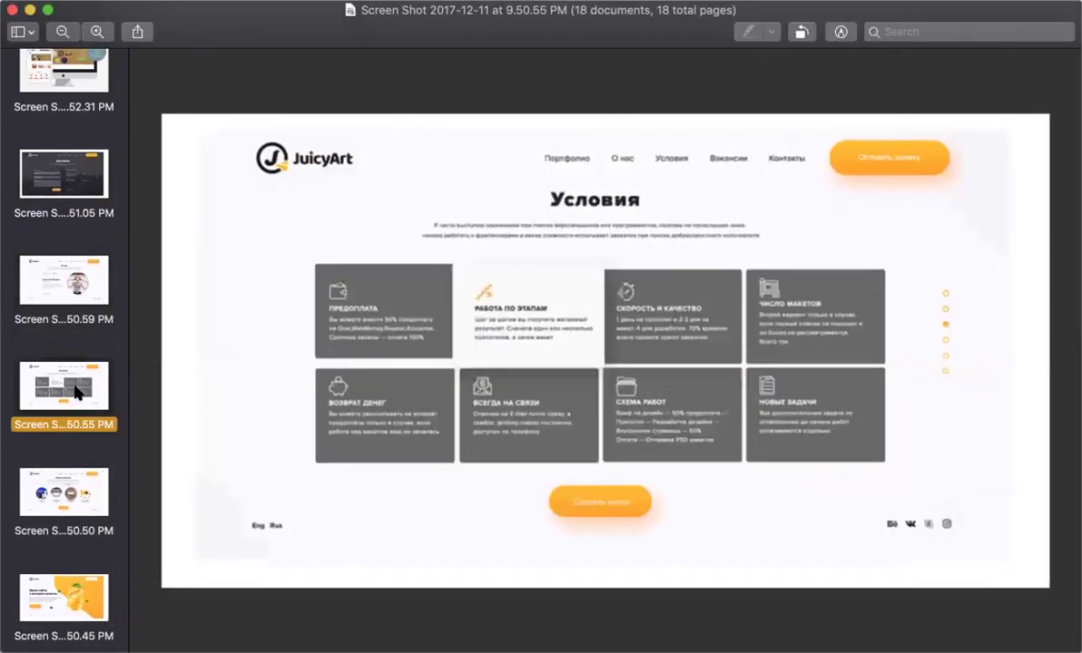
click(70, 488)
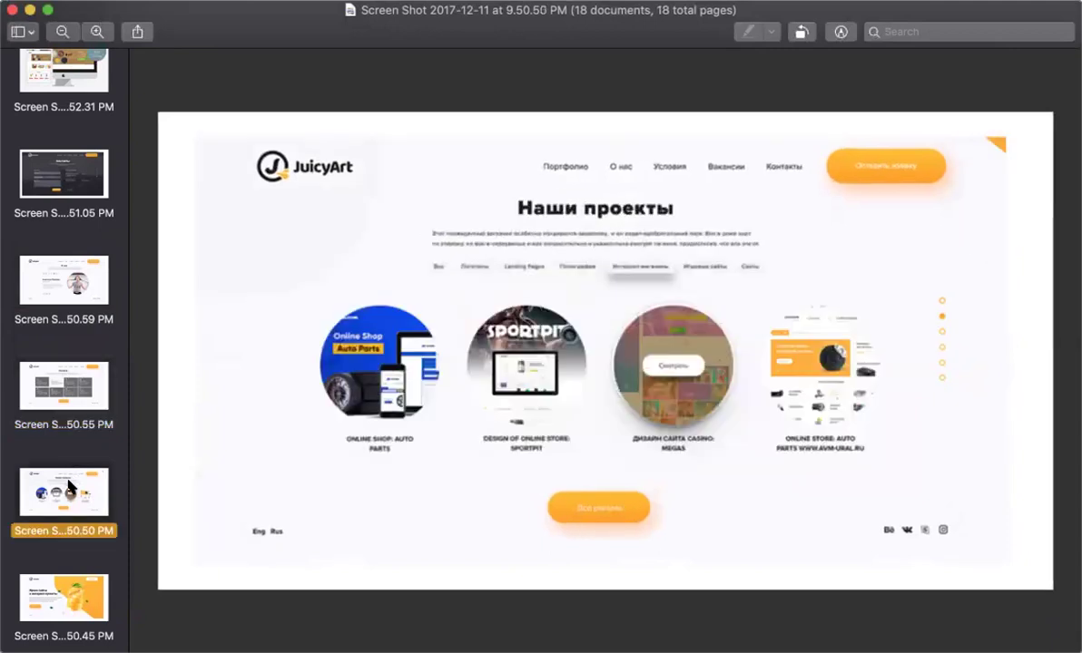
click(56, 606)
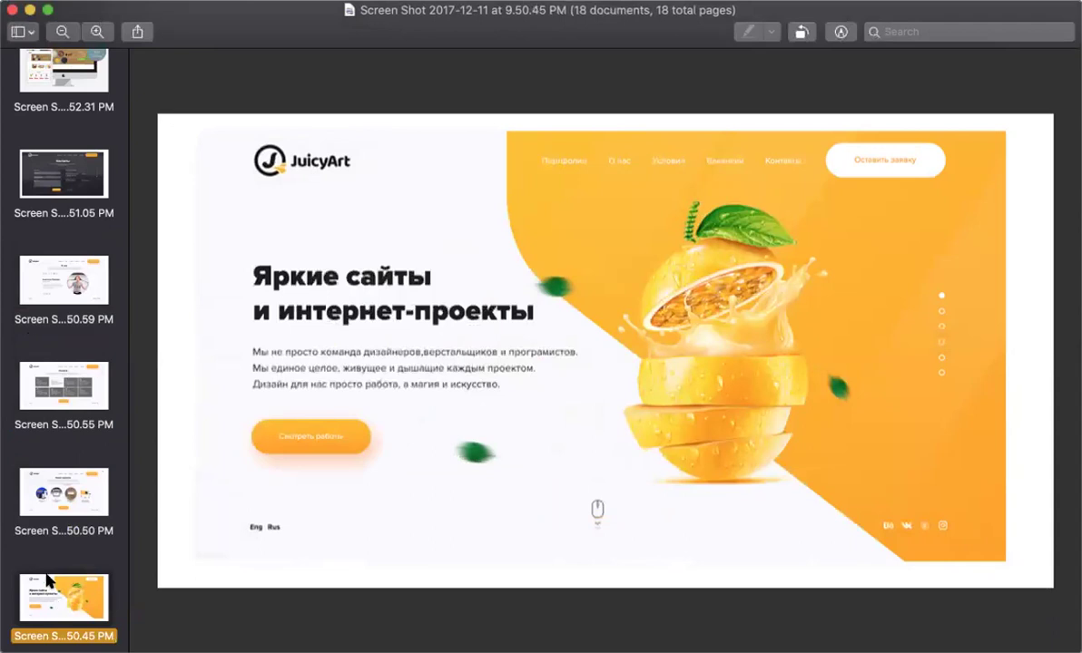
Return to the color-blocked Coffee, Sweet, Food and Drink menu example
scroll(30, 313, up, 10)
scroll(30, 331, up, 1)
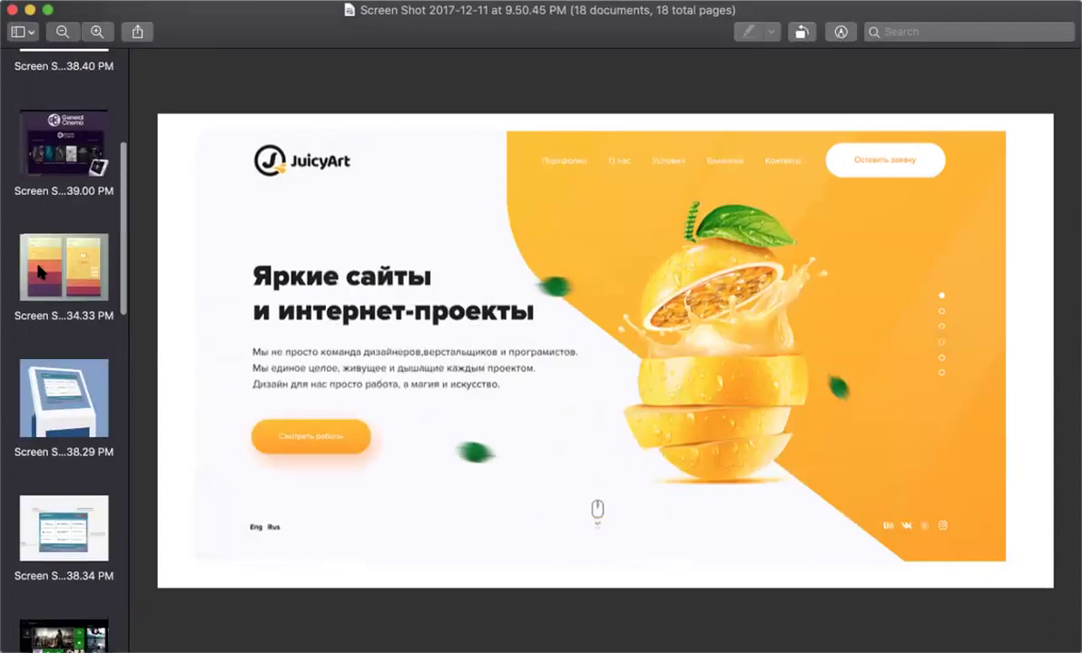
click(38, 256)
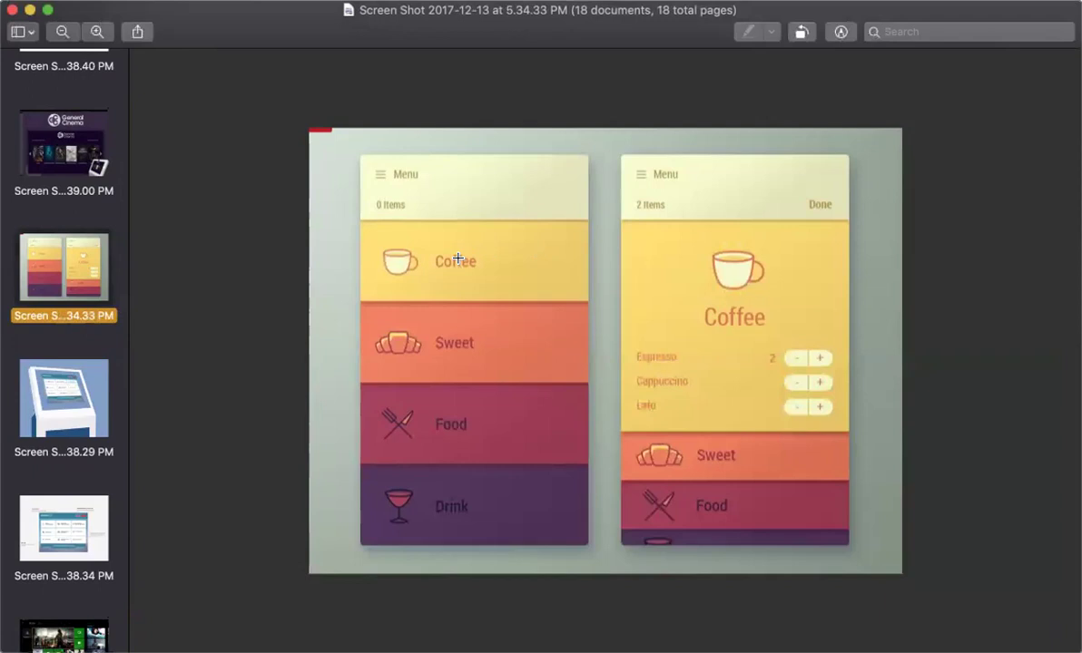
Switch to the browser's kiosk UX design image results and preview the Call-to-Action Best Practices example
scroll(64, 122, up, 5)
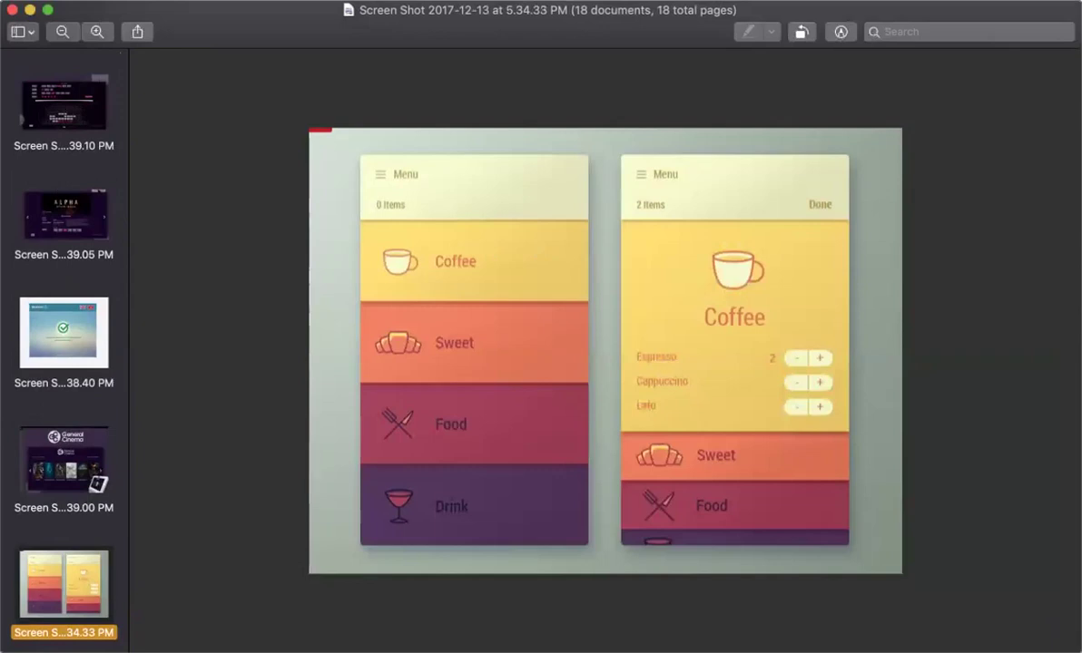
key(super+Tab)
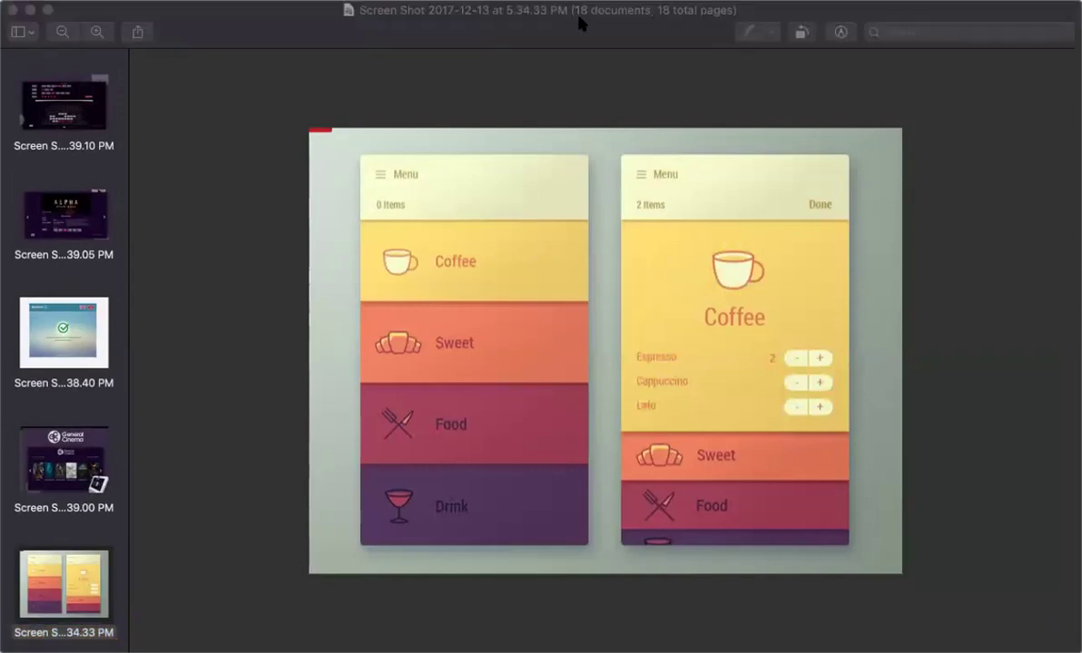
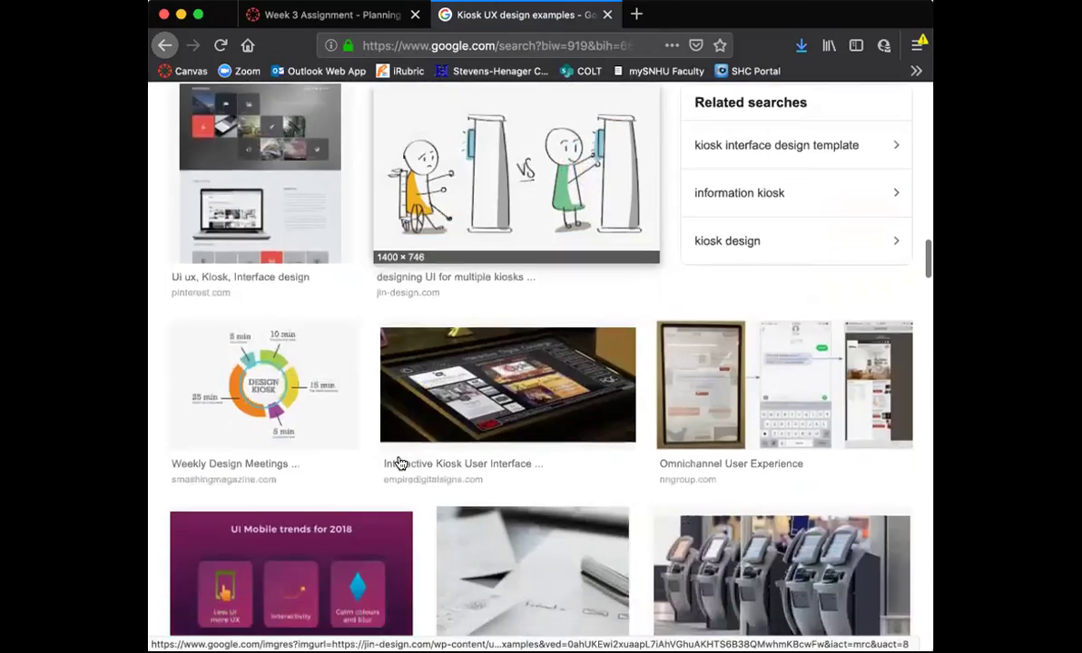
scroll(191, 472, down, 5)
click(191, 472)
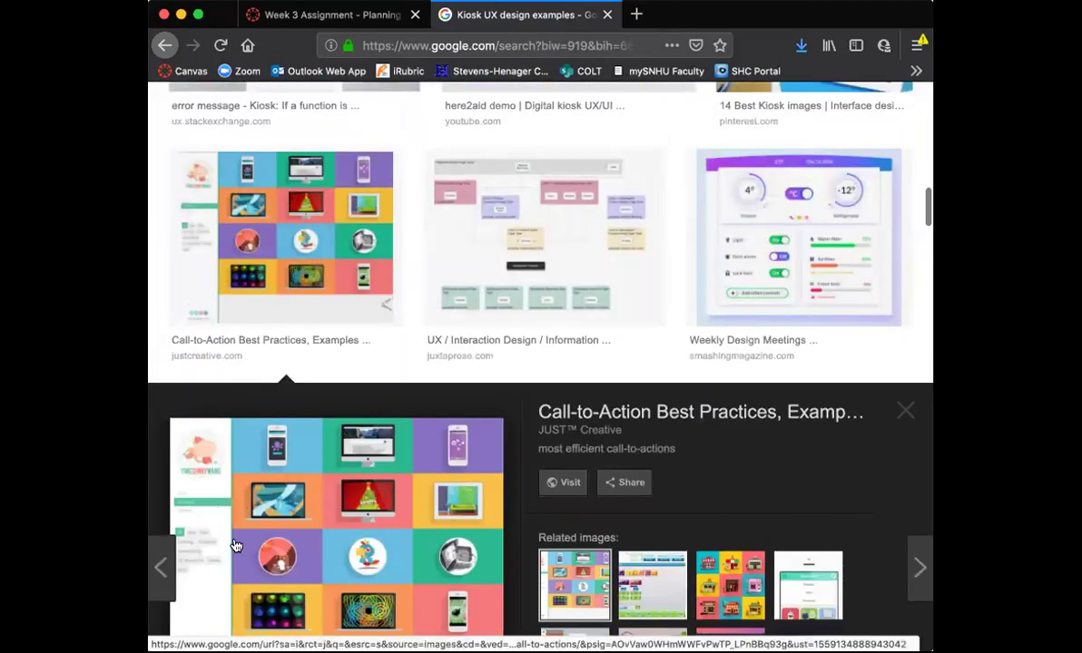
Look through further kiosk UX design image results and preview the Bfit gym kiosk example
scroll(218, 513, down, 7)
scroll(234, 545, down, 1)
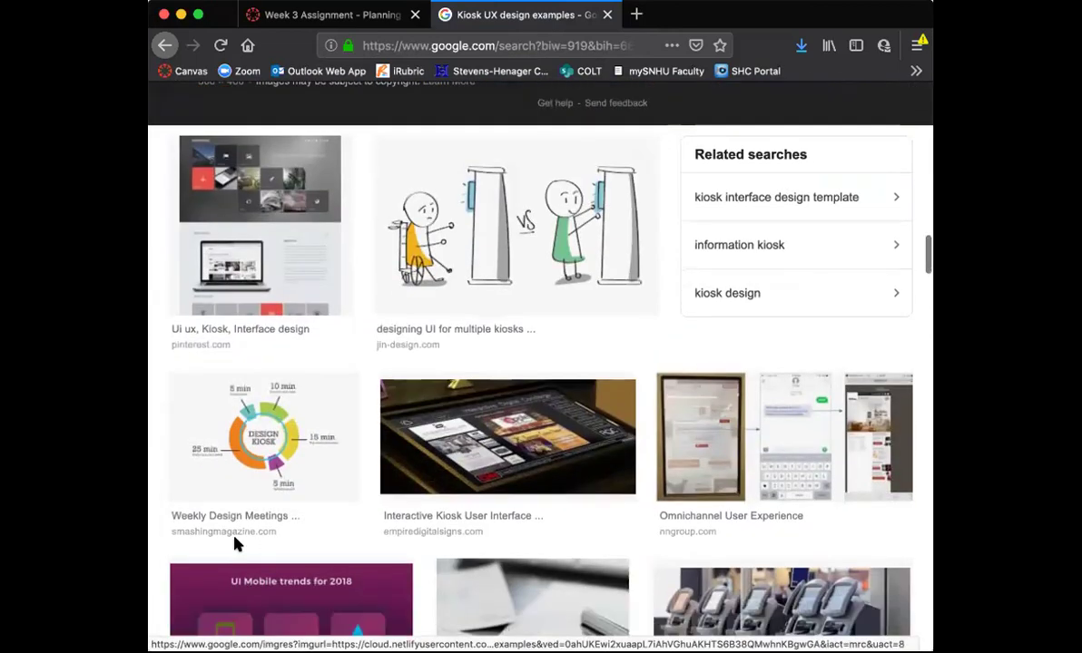
scroll(234, 545, down, 1)
scroll(234, 545, down, 8)
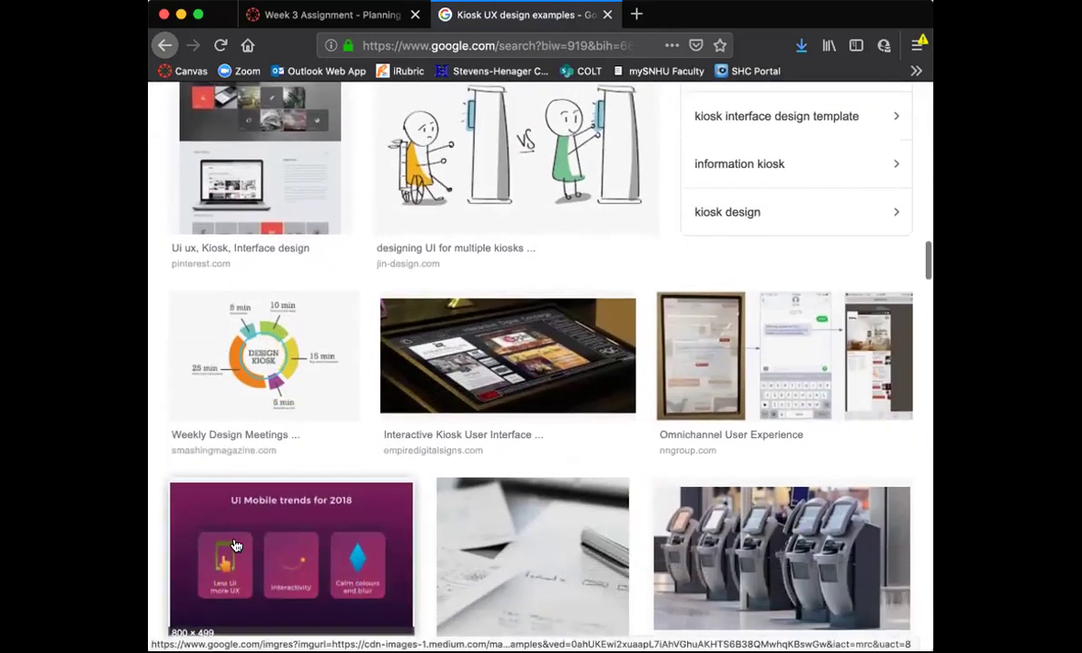
scroll(234, 546, down, 12)
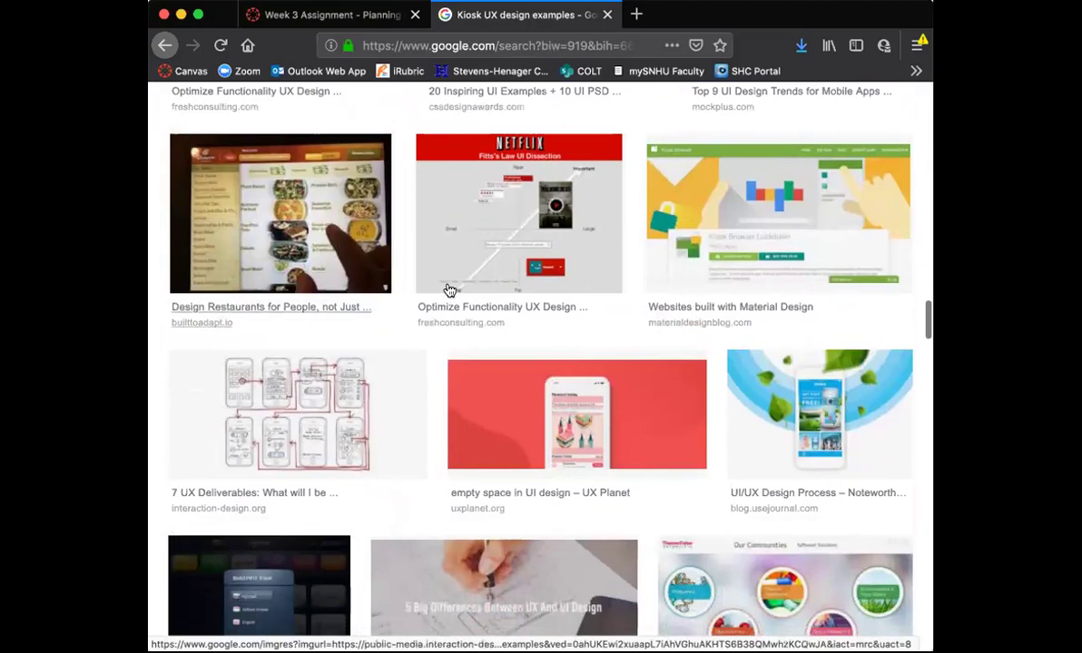
scroll(428, 473, down, 2)
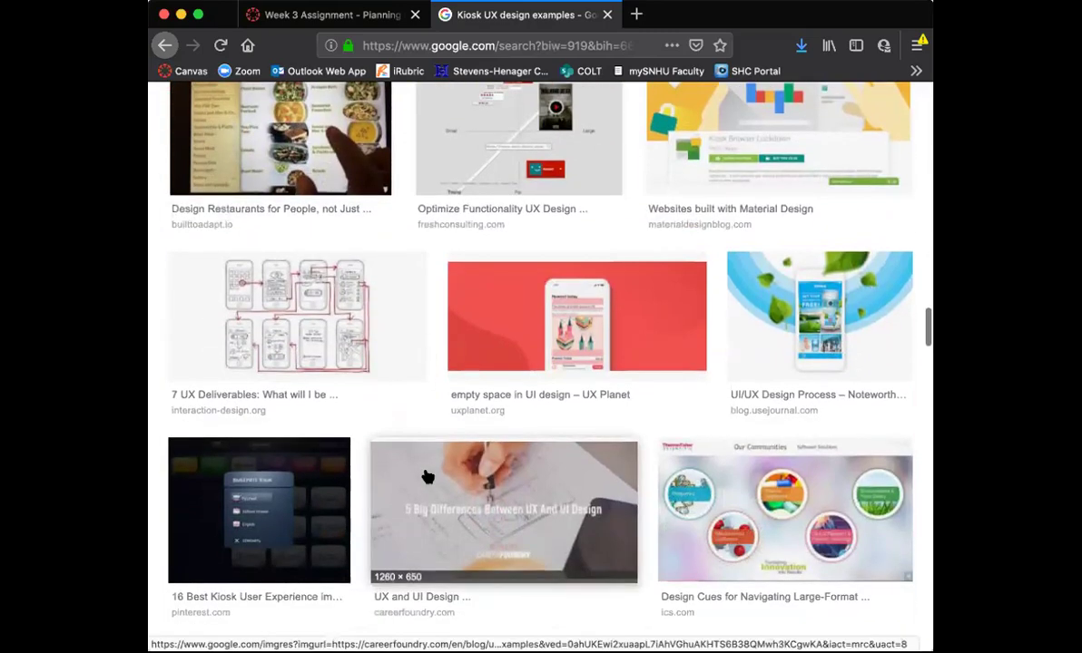
scroll(428, 476, down, 8)
scroll(428, 475, down, 10)
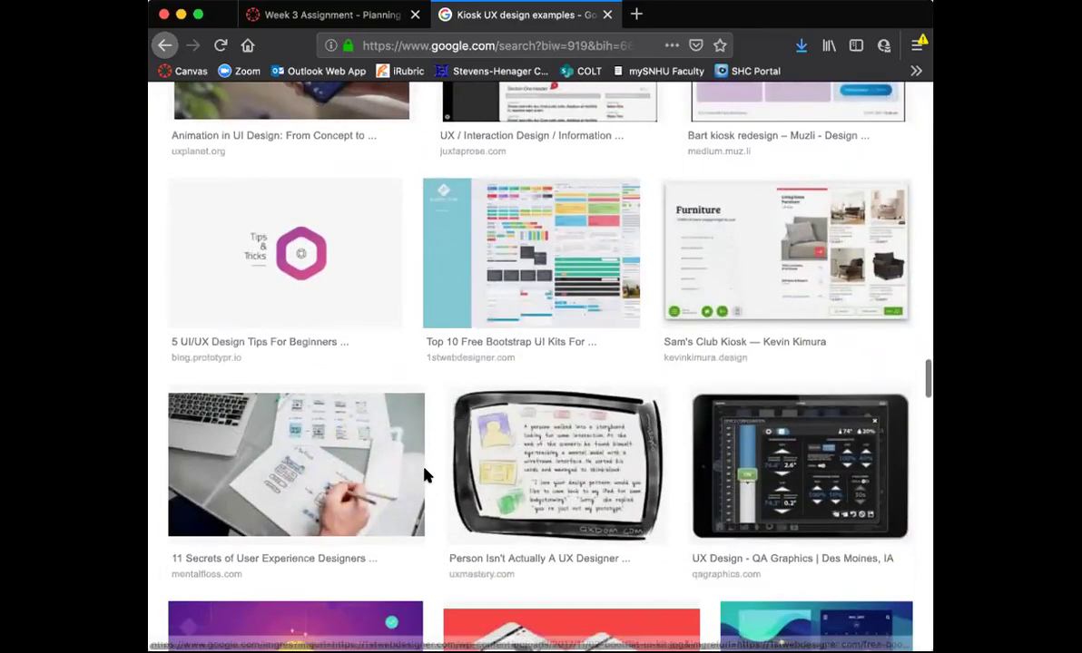
scroll(428, 477, down, 9)
scroll(428, 477, down, 4)
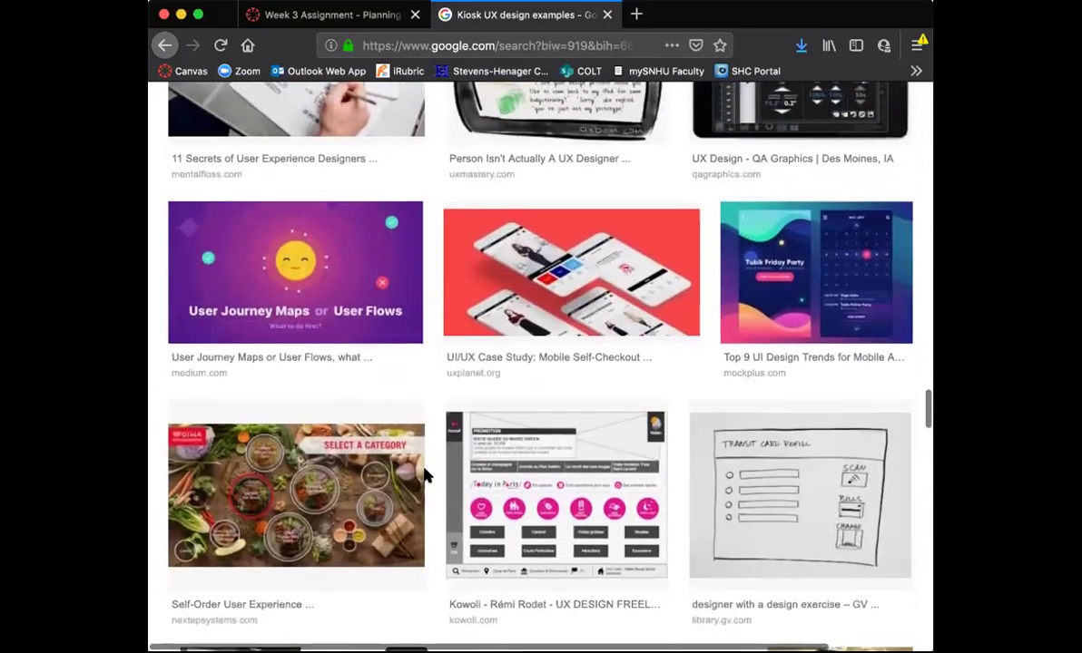
scroll(427, 475, down, 3)
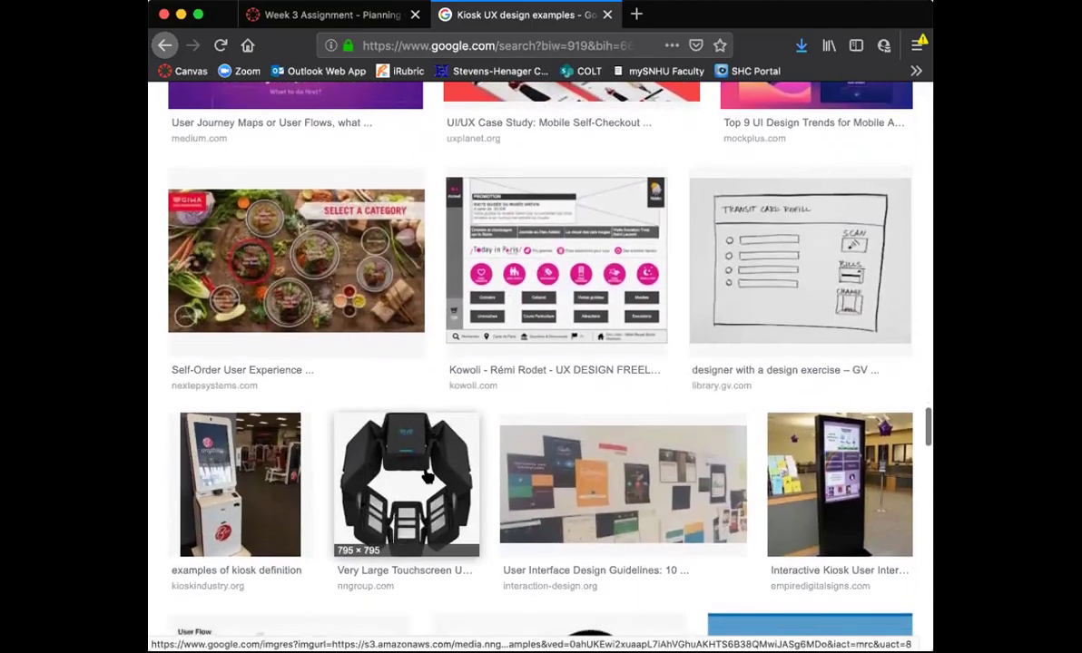
scroll(429, 458, down, 5)
click(238, 303)
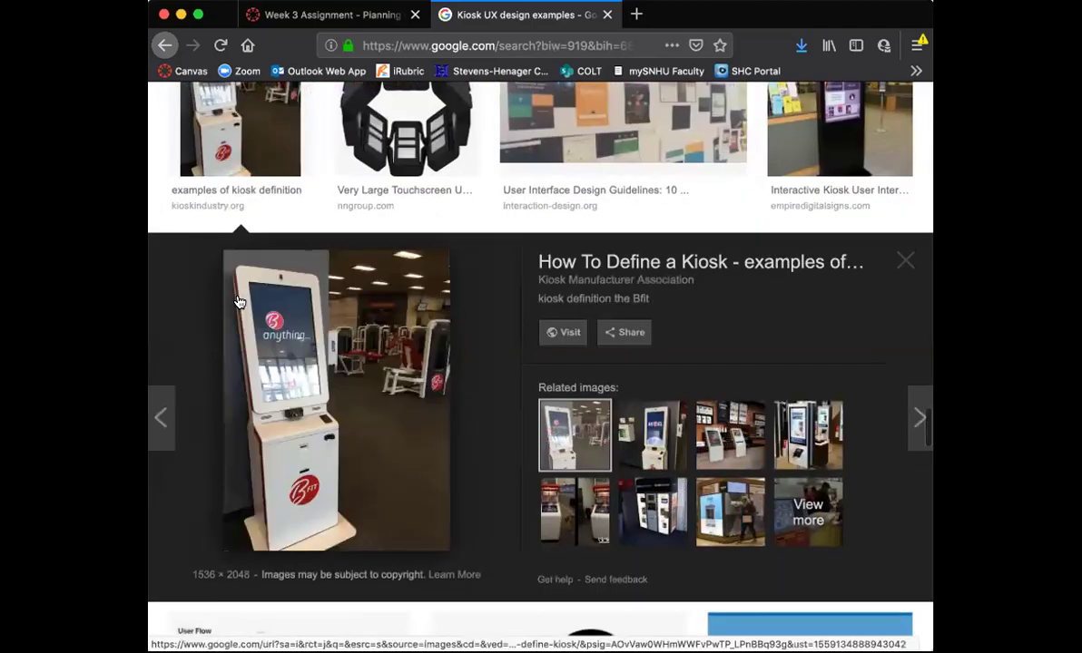
Preview the Design Cues for Navigating Large-Format Touchscreens example and one of its related colored tile menu images
scroll(568, 427, down, 10)
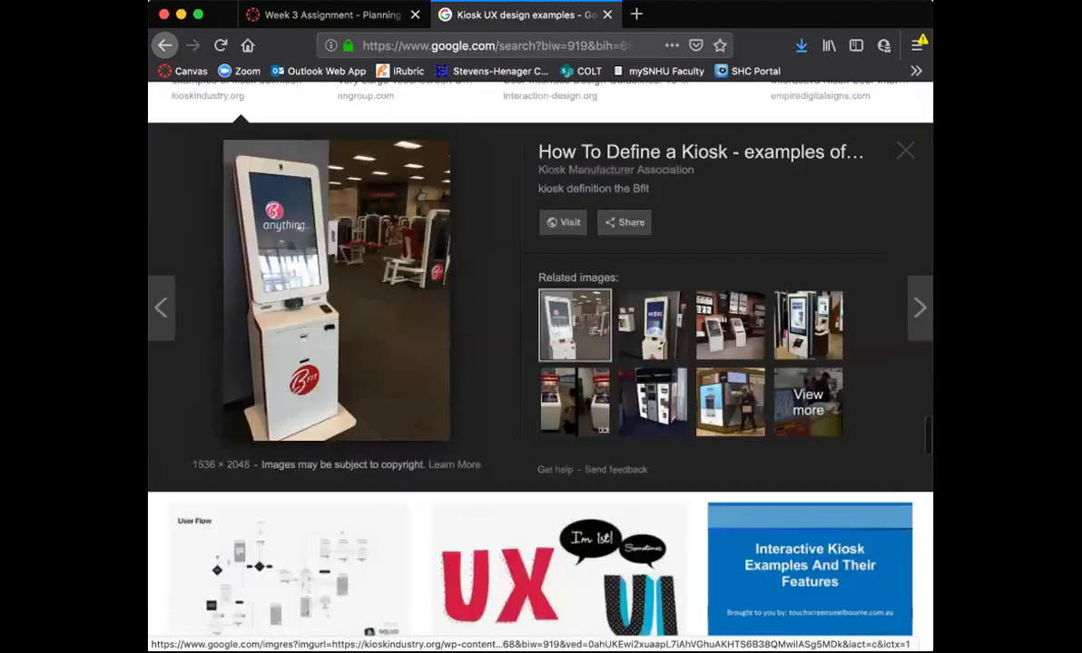
scroll(568, 426, down, 1)
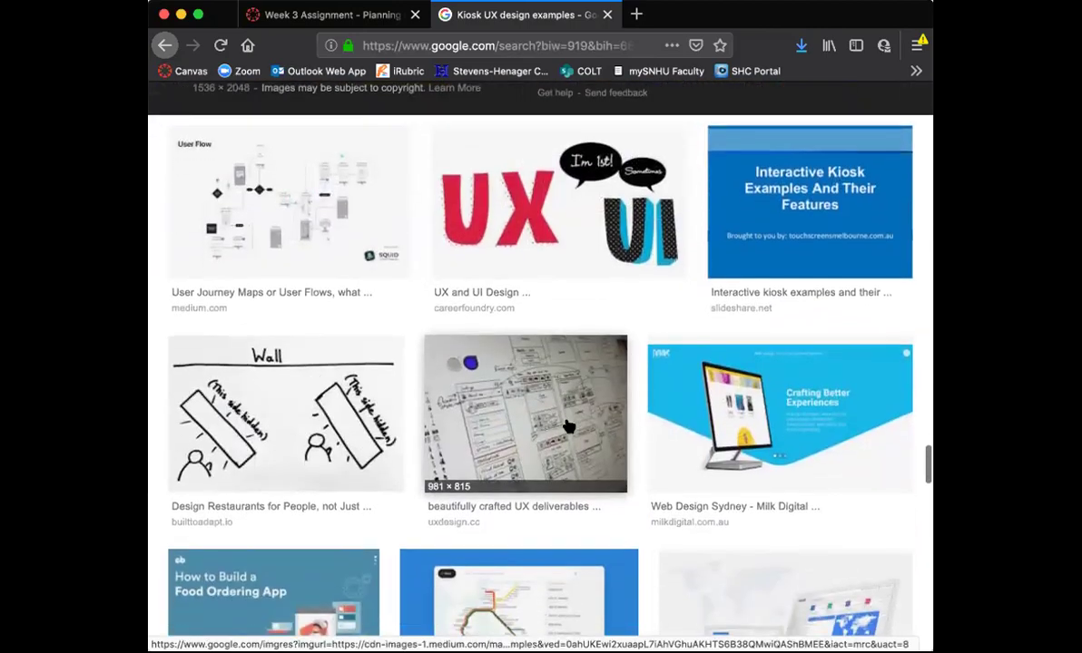
scroll(568, 426, down, 13)
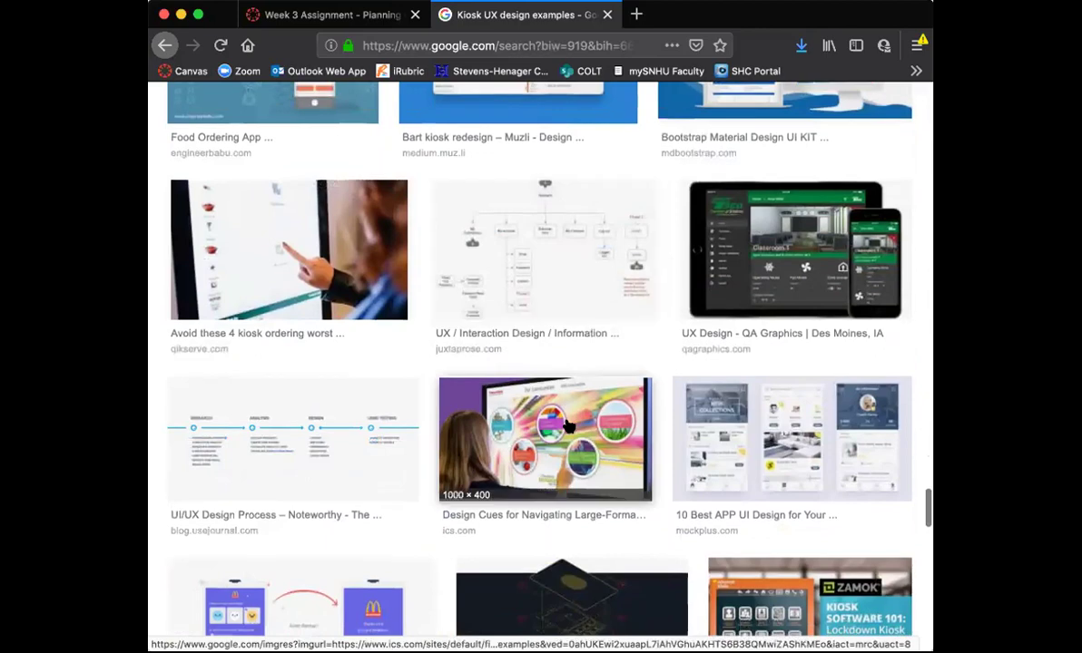
click(568, 427)
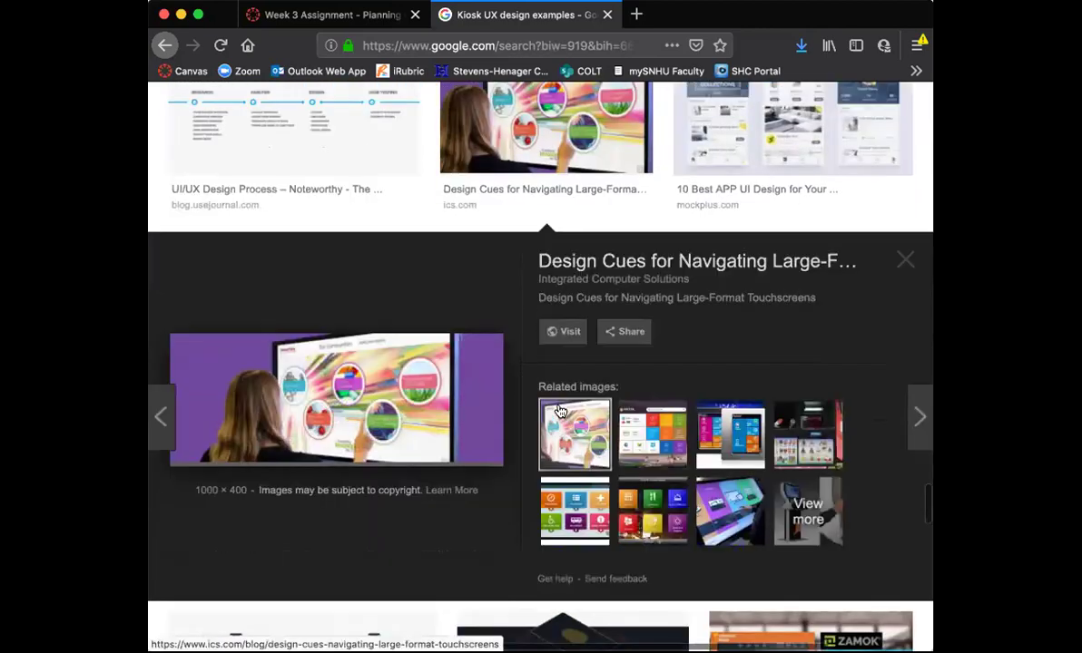
click(632, 515)
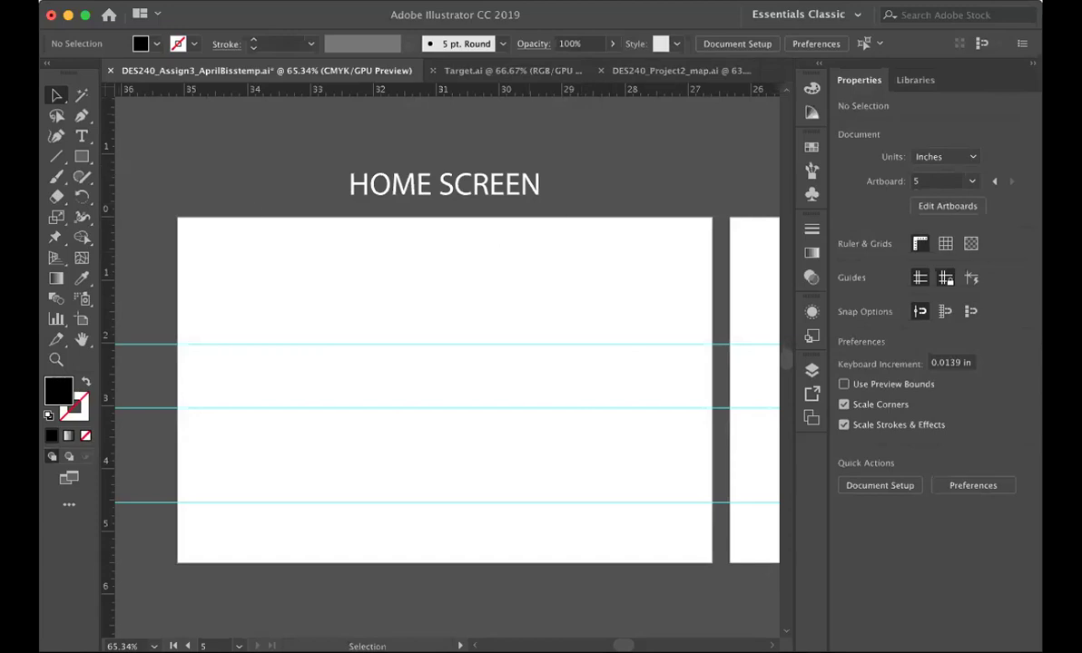
Check the Target logo document and the store map document in Illustrator
click(168, 1)
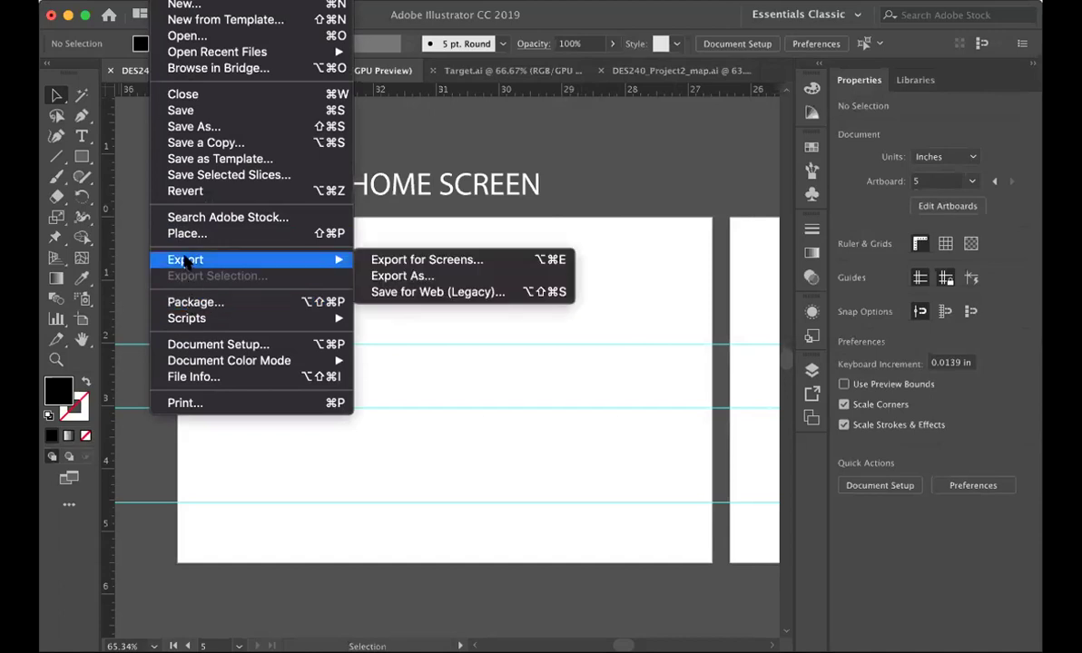
click(410, 146)
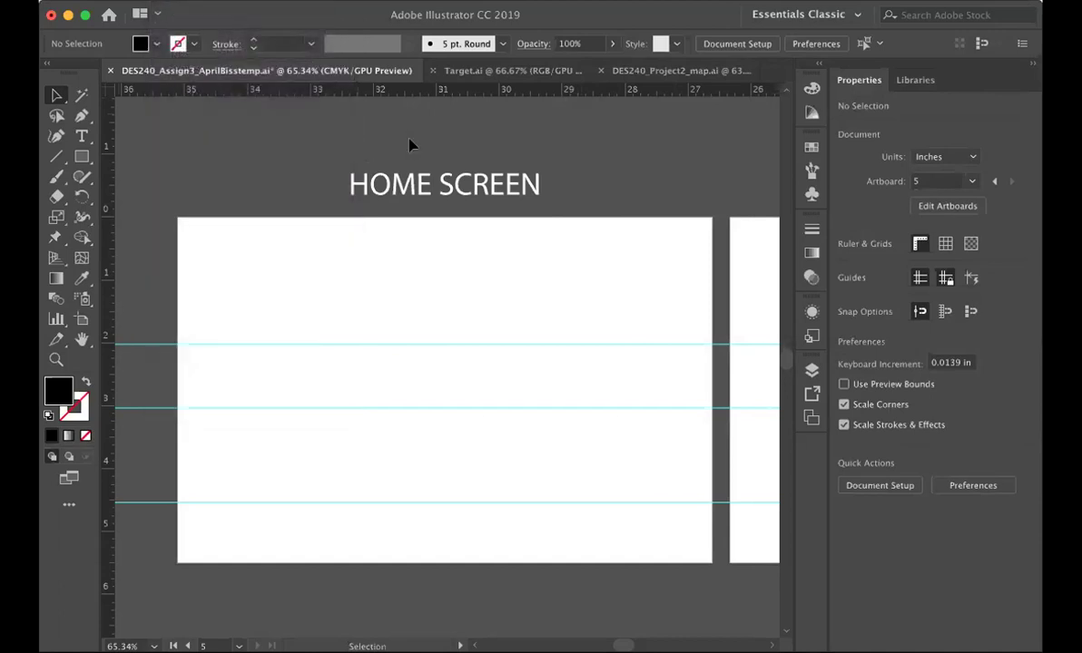
click(479, 72)
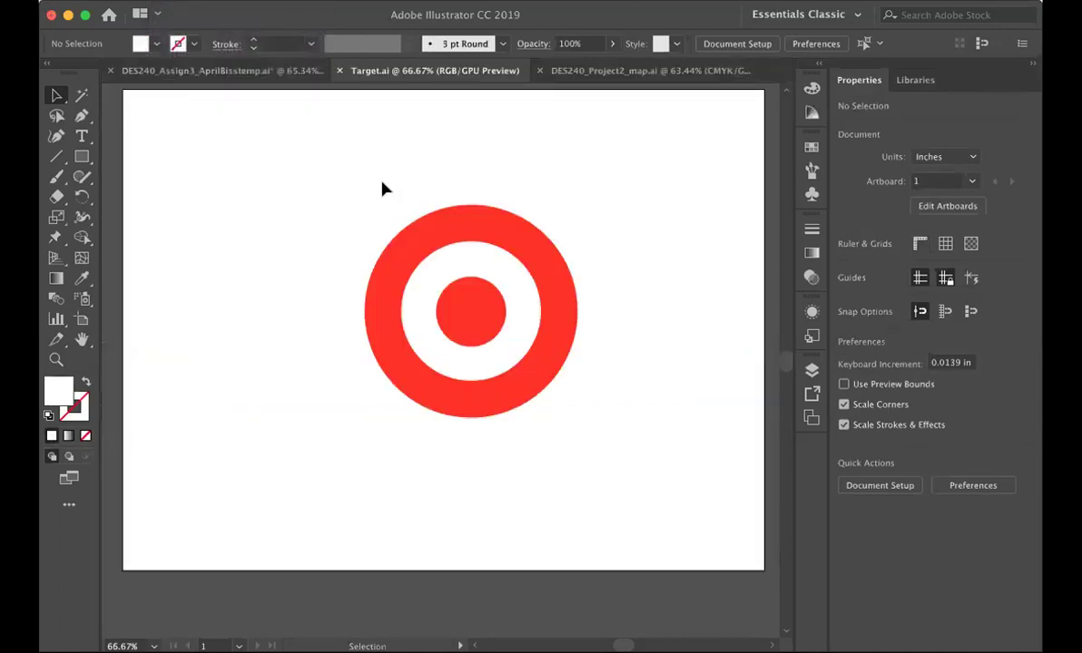
click(604, 73)
click(266, 218)
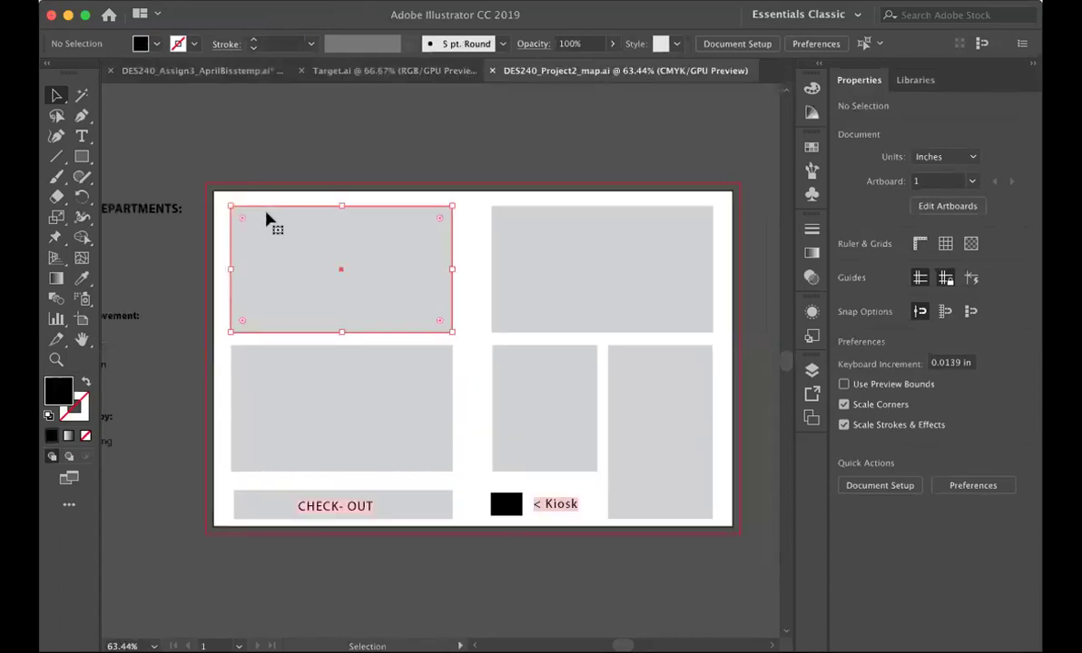
click(251, 108)
Show the rulers in the store map document and return to the kiosk screen template document
click(481, 1)
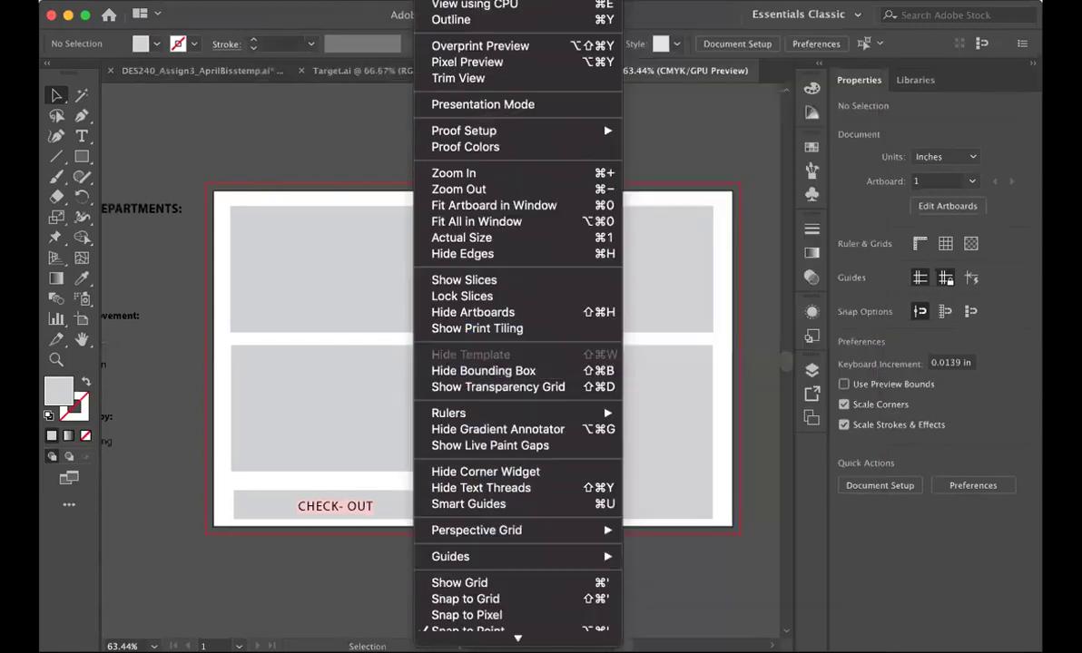
mouse_move(477, 418)
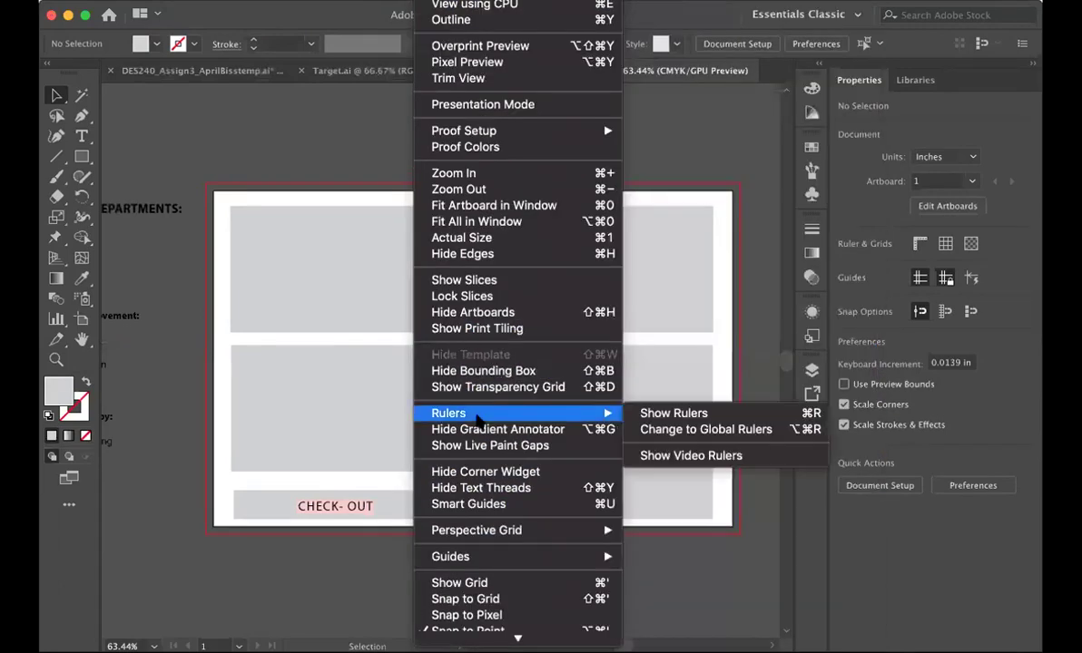
click(644, 413)
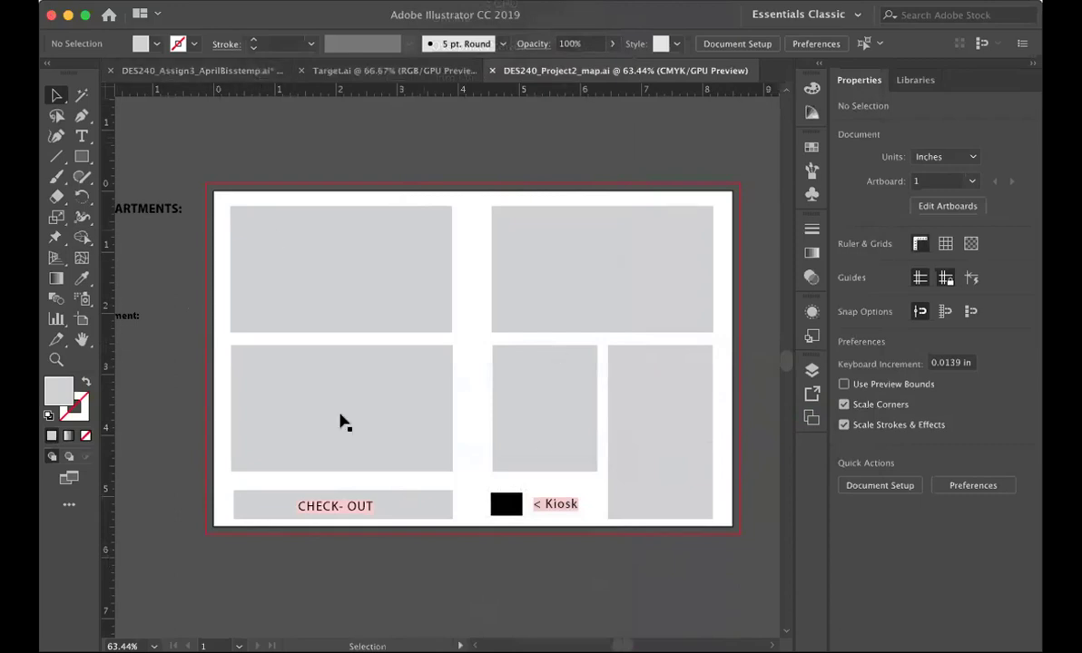
click(238, 70)
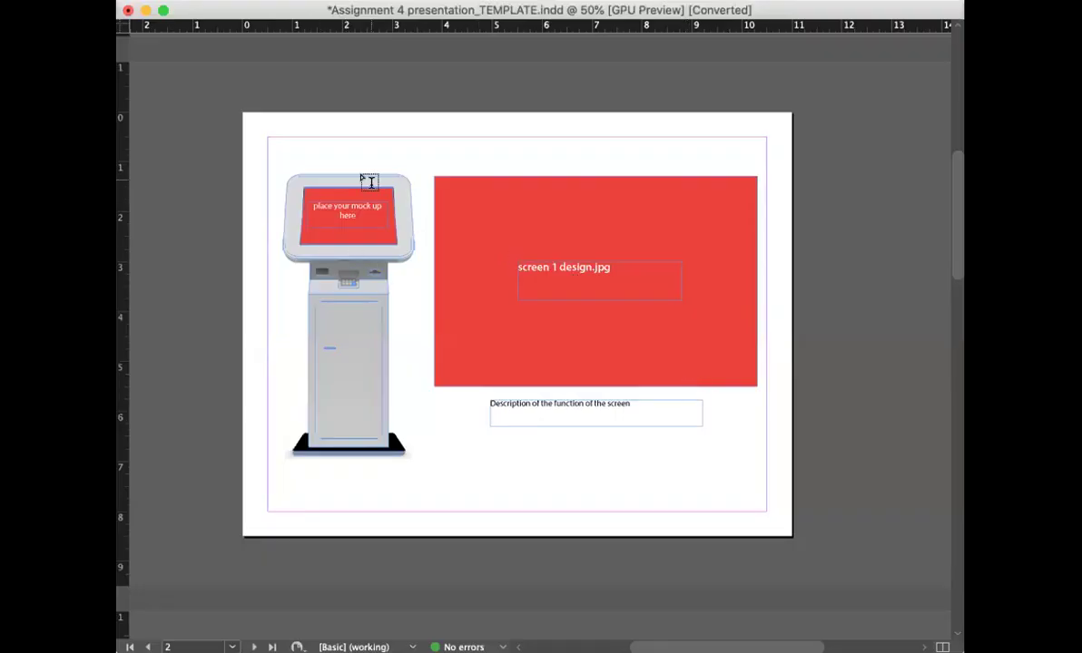
Examine the kiosk mock-up and screen design placeholders up close on page 2 of the Assignment 4 presentation template
click(316, 213)
key(super+equal)
key(super+equal)
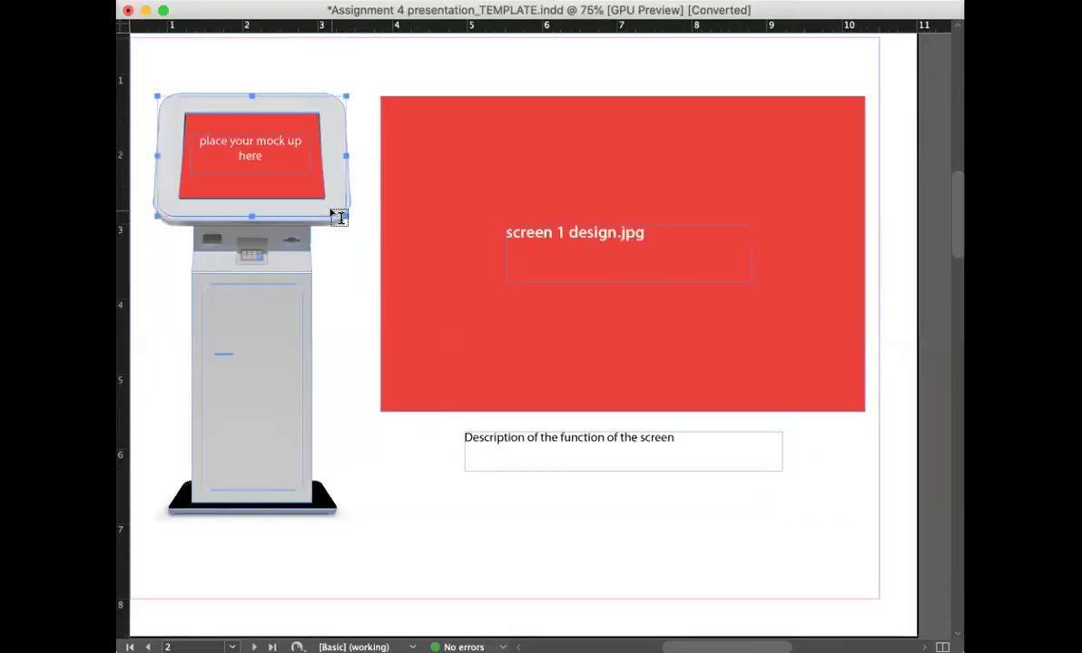
scroll(339, 218, up, 5)
scroll(339, 218, left, 6)
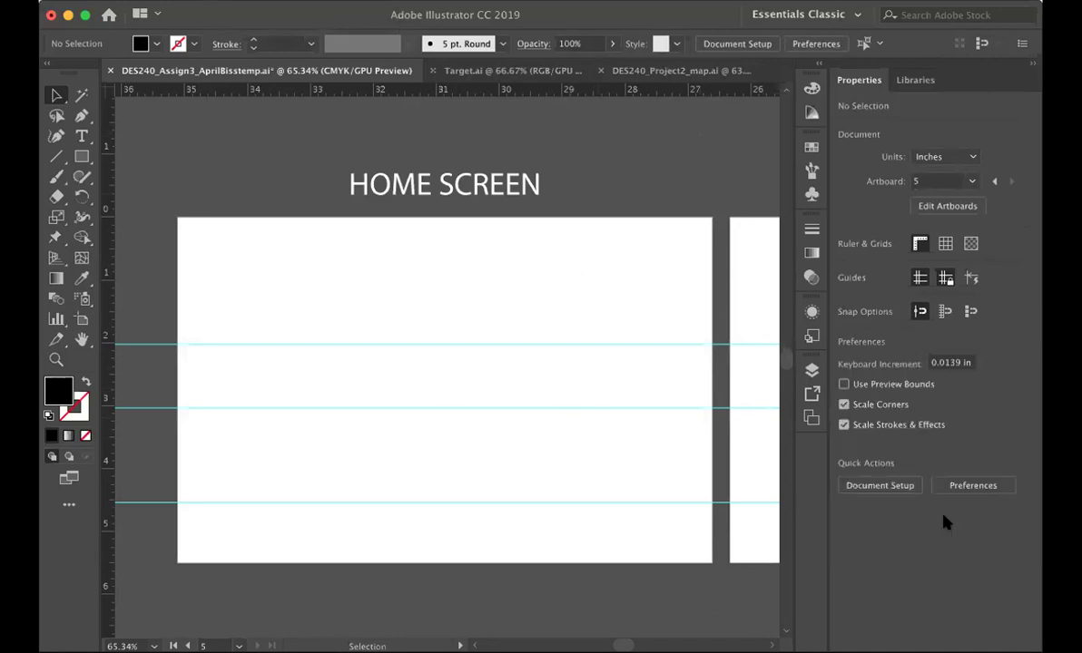
Make the first Home Screen artboard active and check the document's list of artboards
click(635, 341)
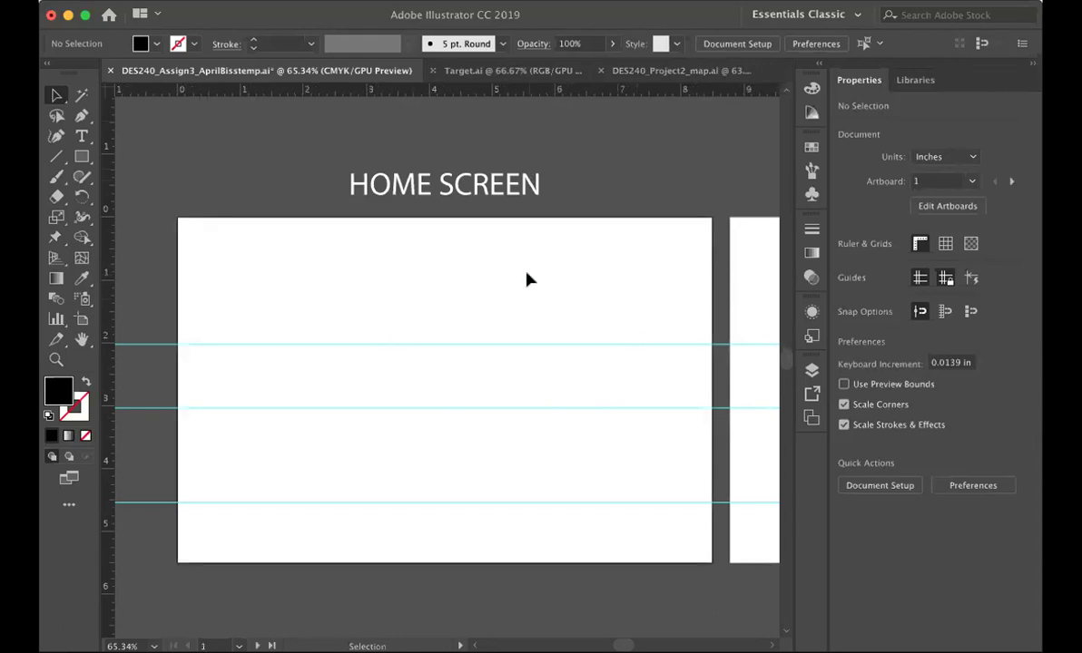
click(472, 0)
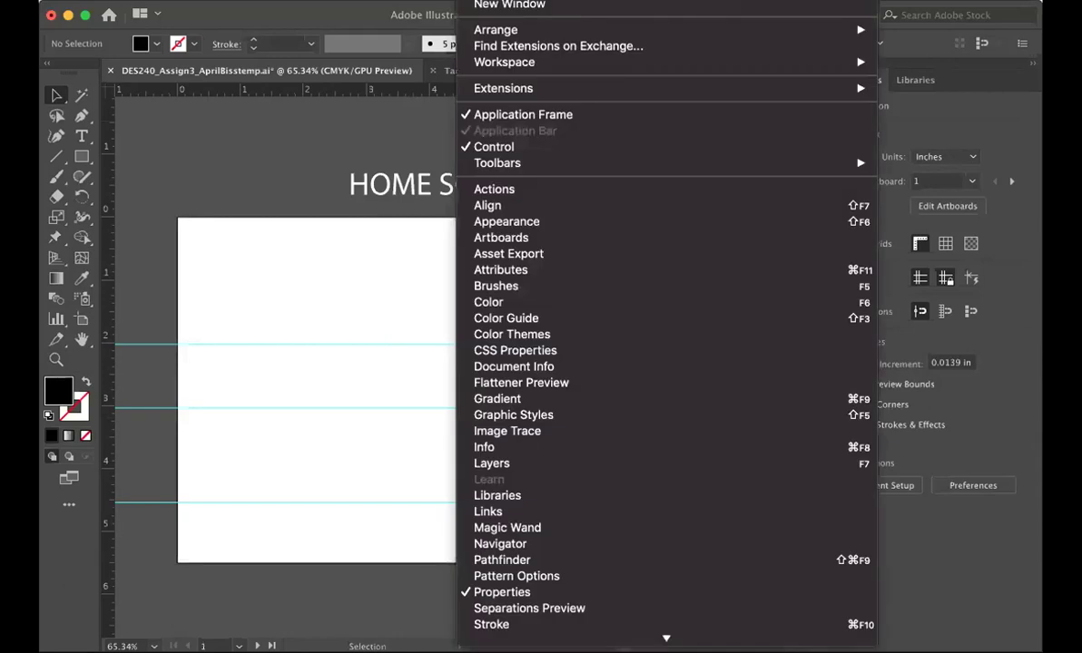
click(490, 237)
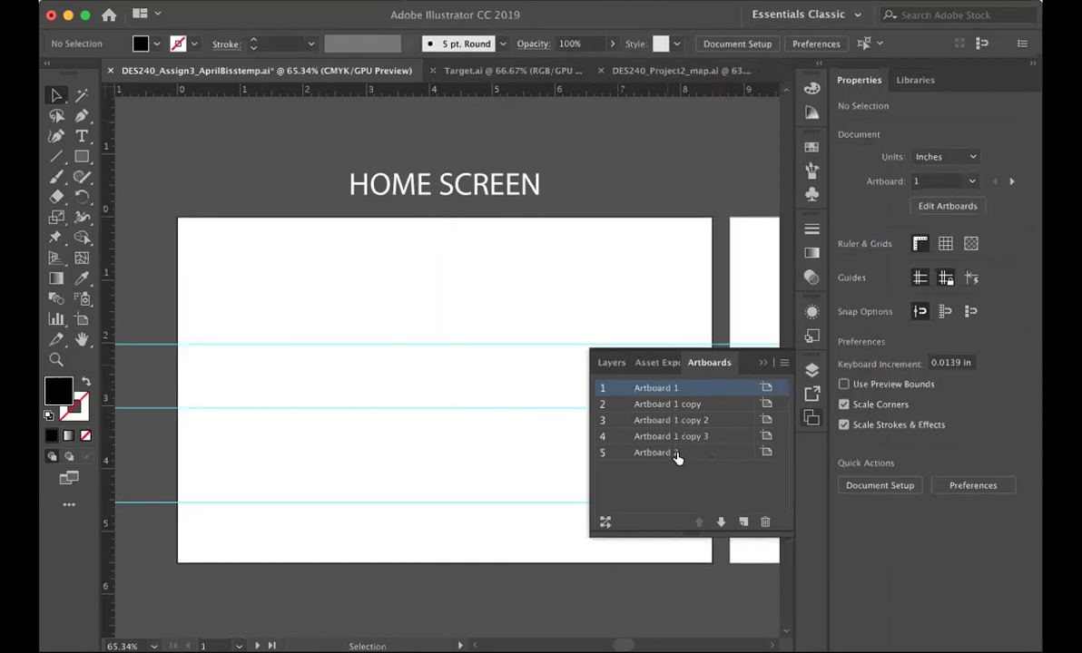
click(762, 362)
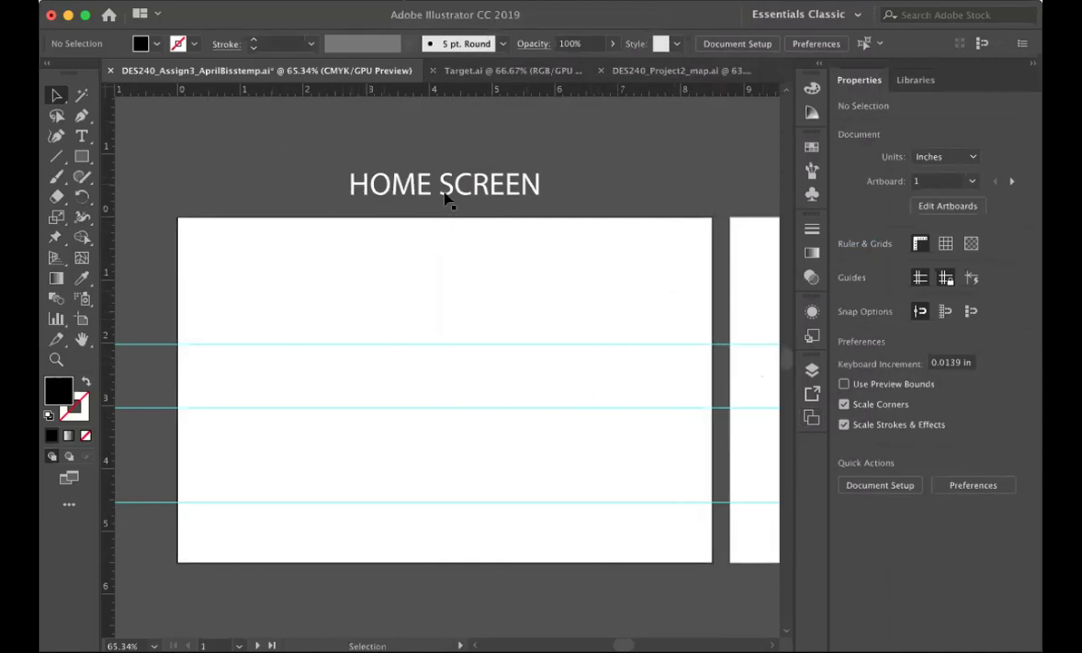
Inspect the HOME SCREEN heading label and the neighboring Location Map artboard
drag(407, 188, 409, 193)
drag(354, 166, 399, 159)
click(456, 121)
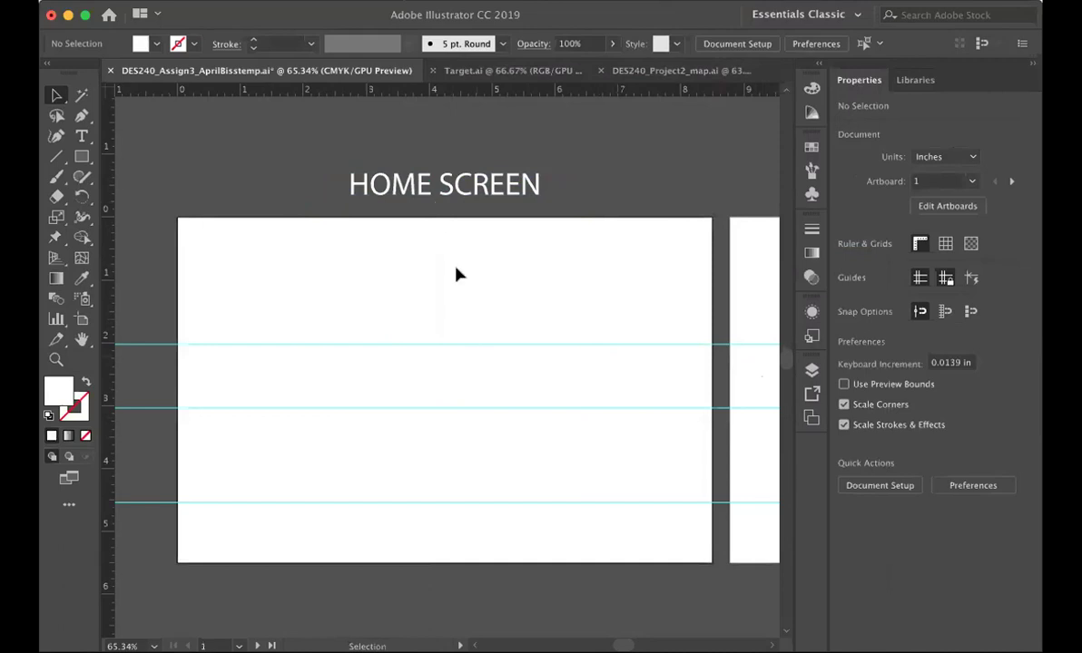
scroll(475, 417, right, 10)
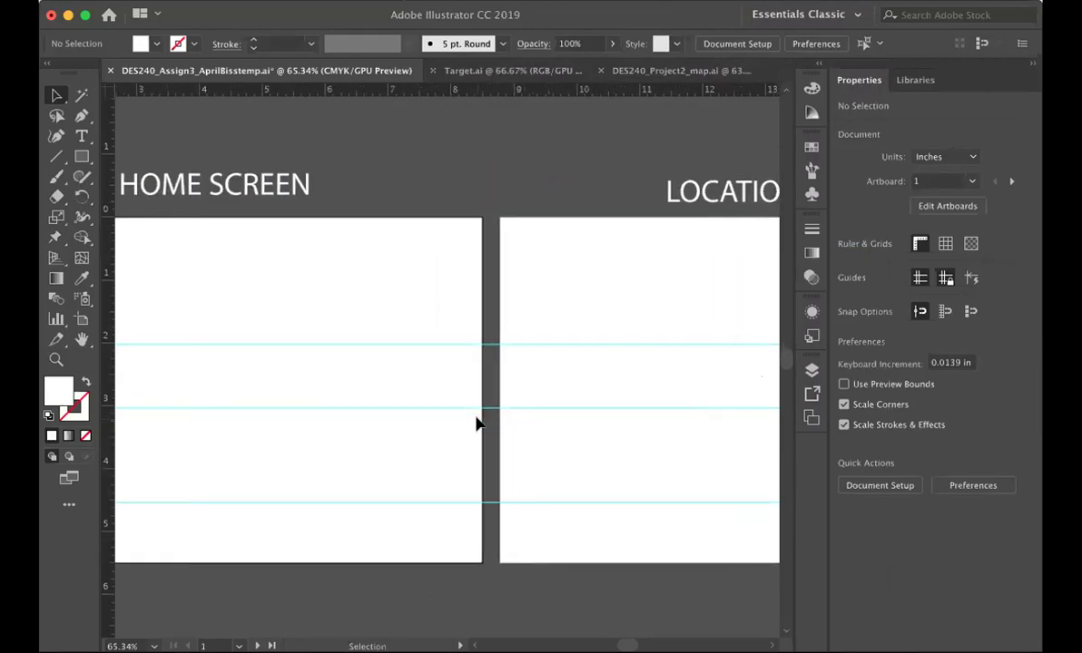
scroll(476, 424, left, 3)
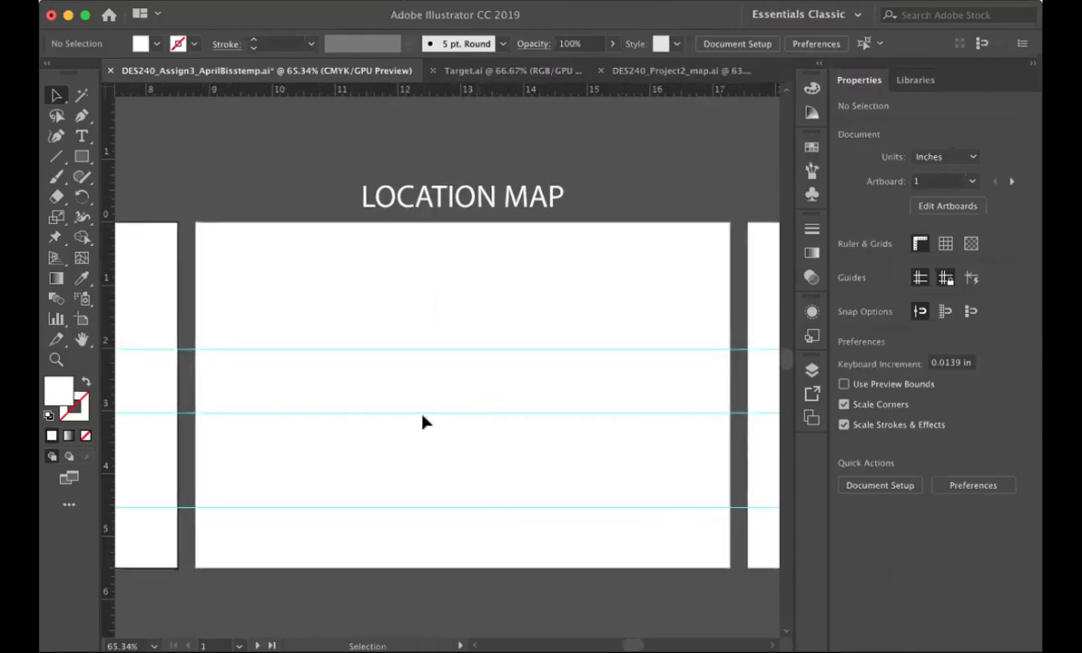
scroll(511, 350, right, 10)
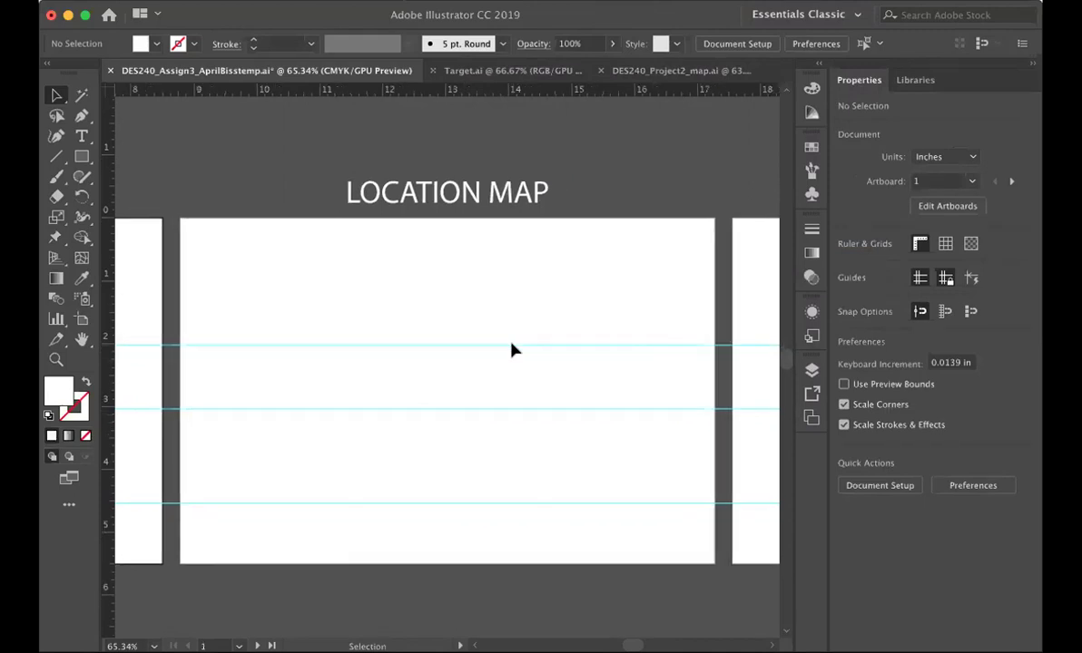
Compare the blank Home Screen, Location Map and Search Screen artboards and their heading labels
scroll(510, 350, right, 2)
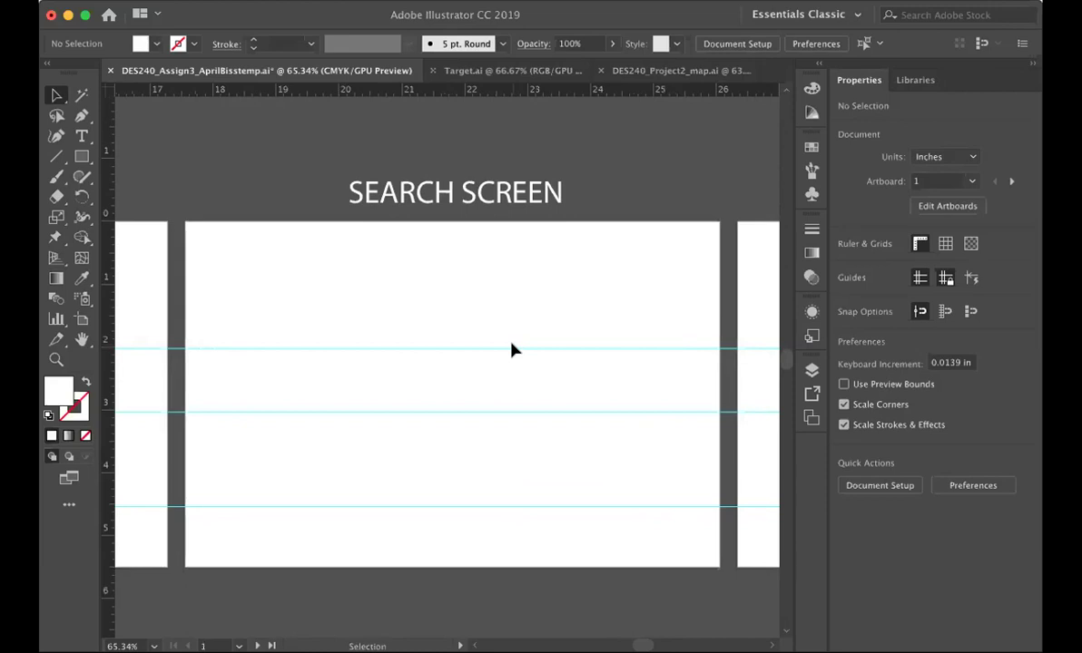
scroll(511, 351, left, 15)
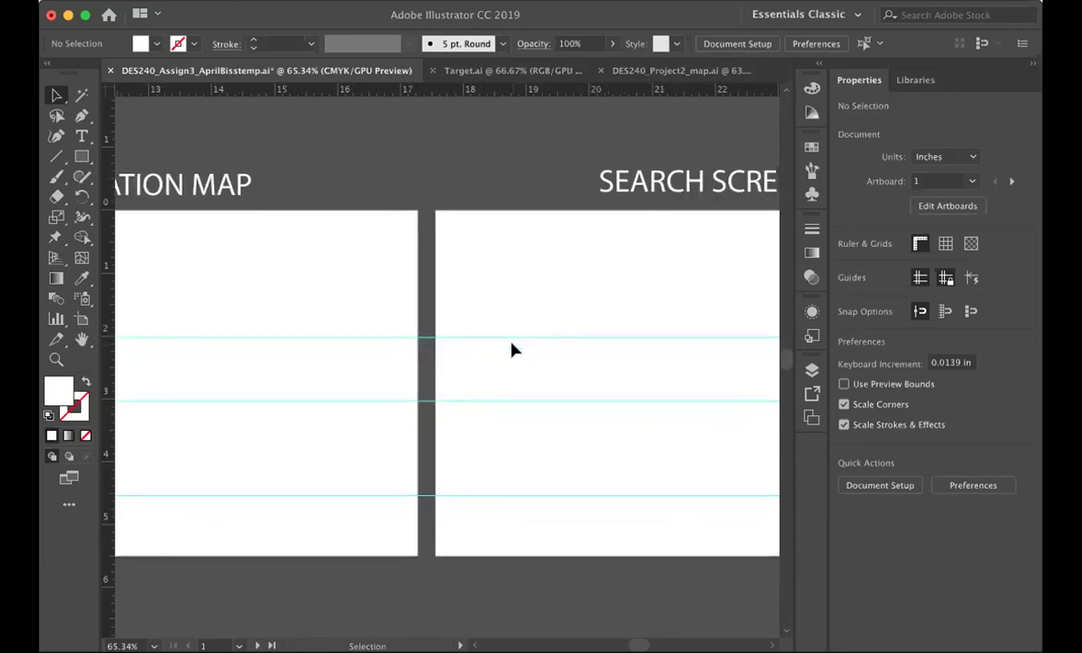
scroll(511, 351, left, 5)
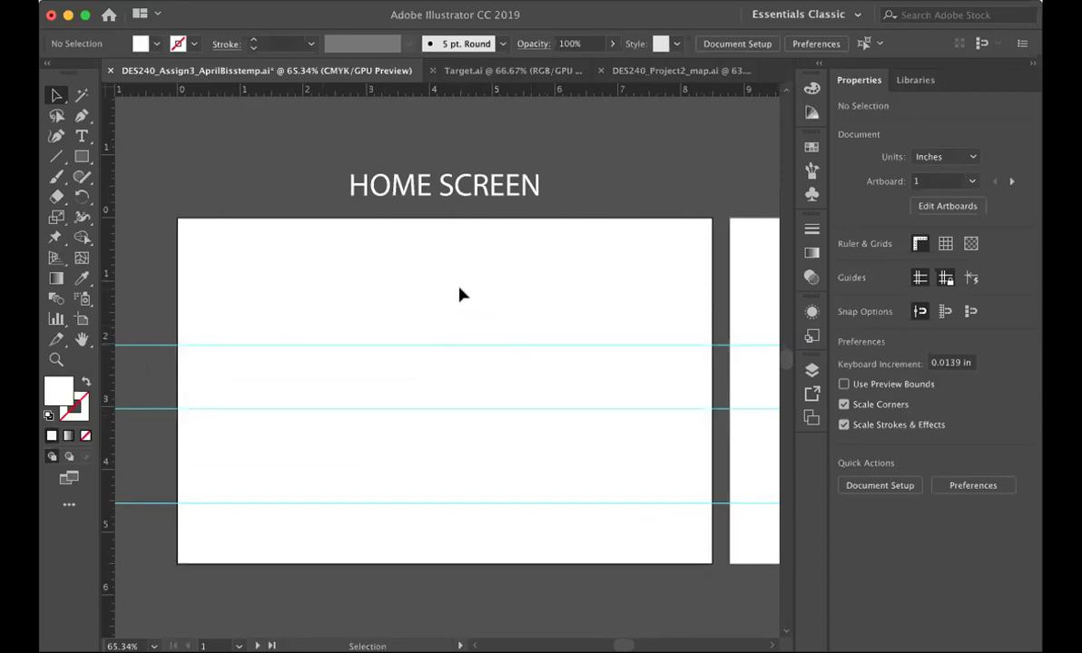
scroll(460, 294, right, 8)
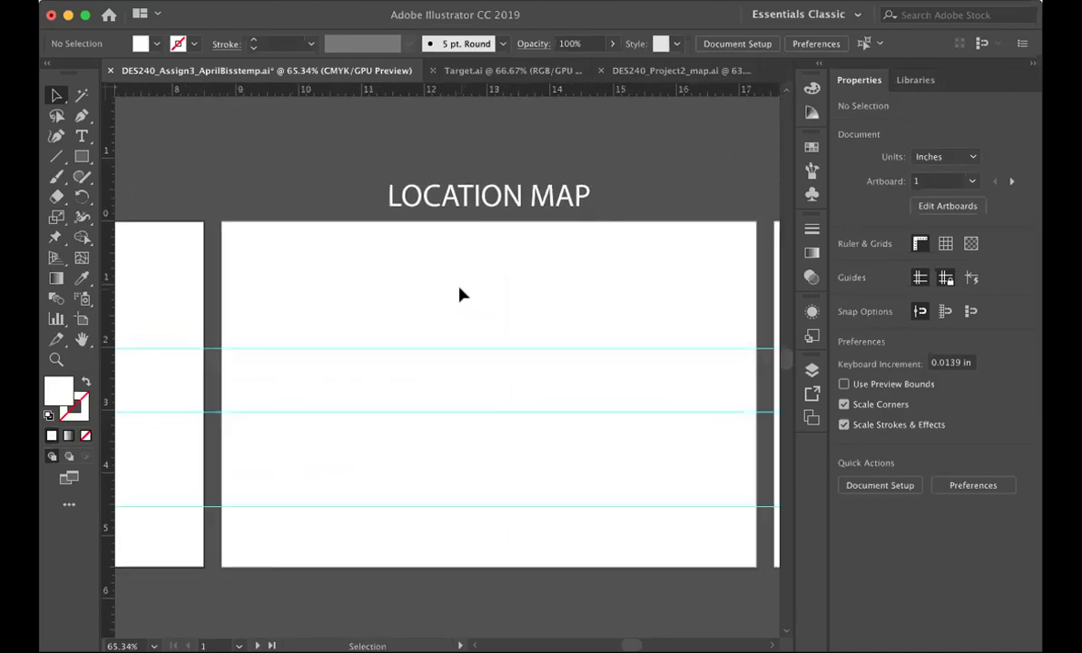
scroll(460, 294, left, 8)
scroll(460, 294, left, 3)
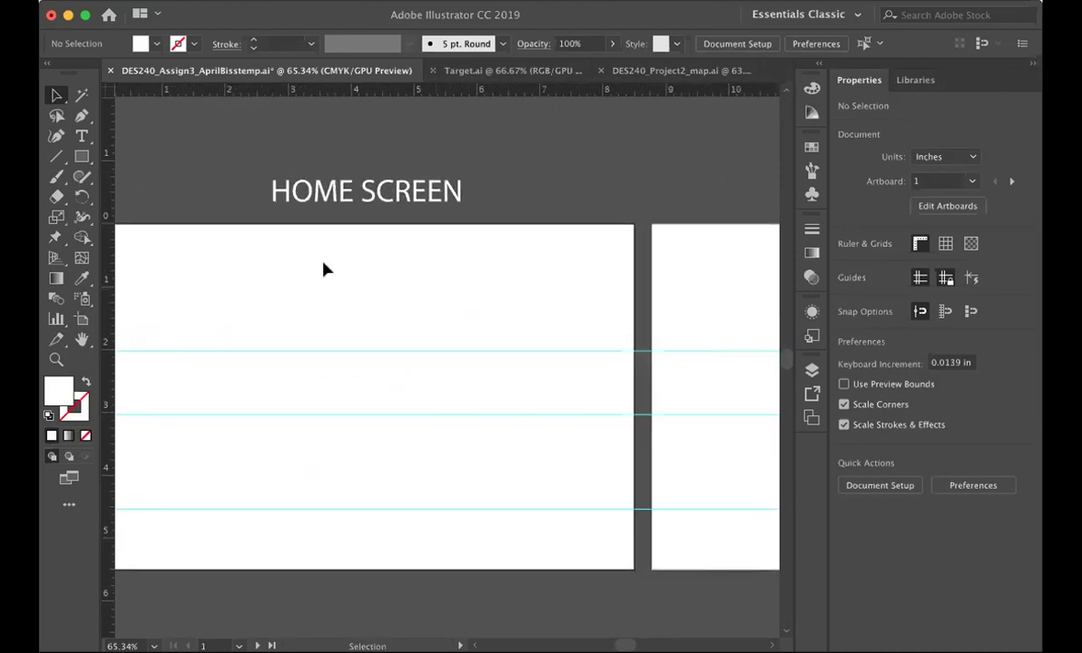
Review the artboards in sequence from Location Map through Search Screen and Search Result Screen to ICON Design
scroll(362, 468, right, 8)
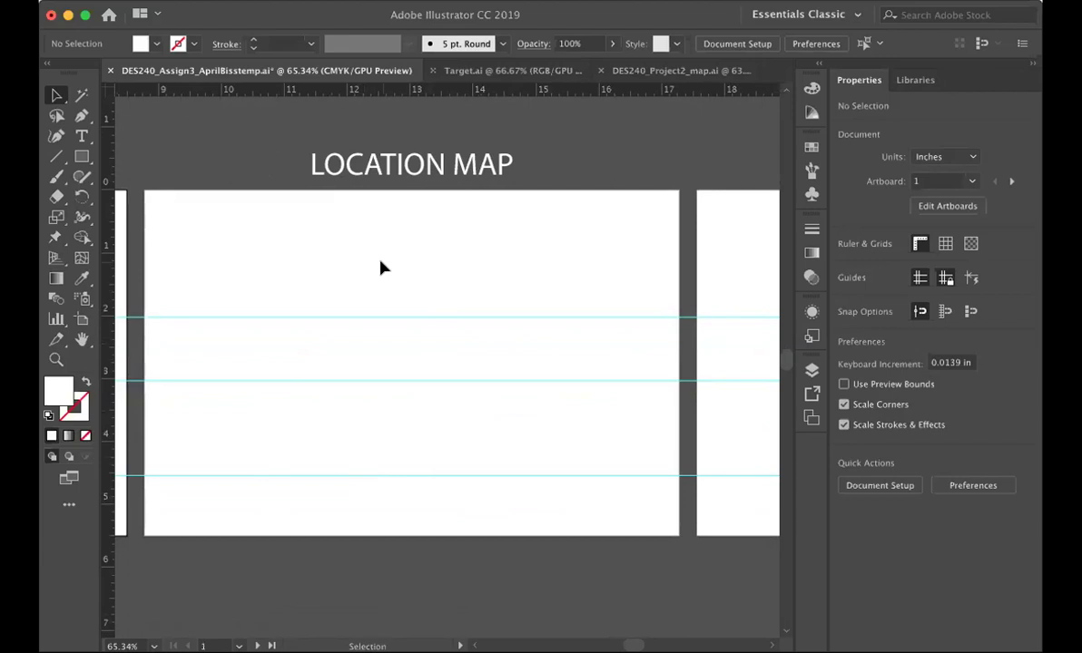
scroll(381, 264, right, 8)
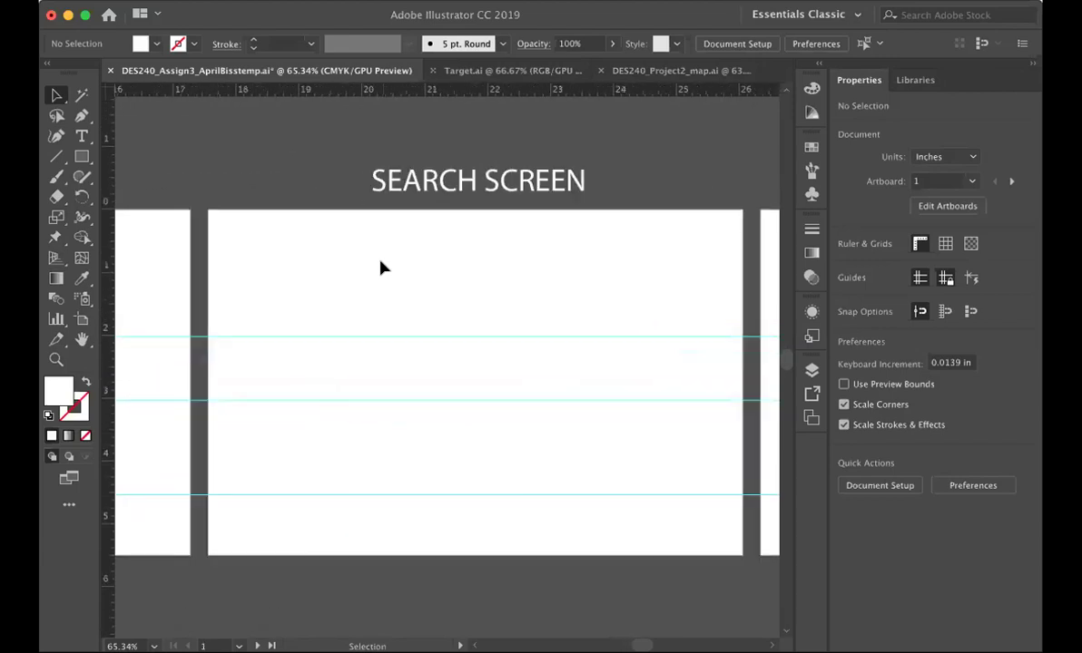
scroll(381, 268, right, 2)
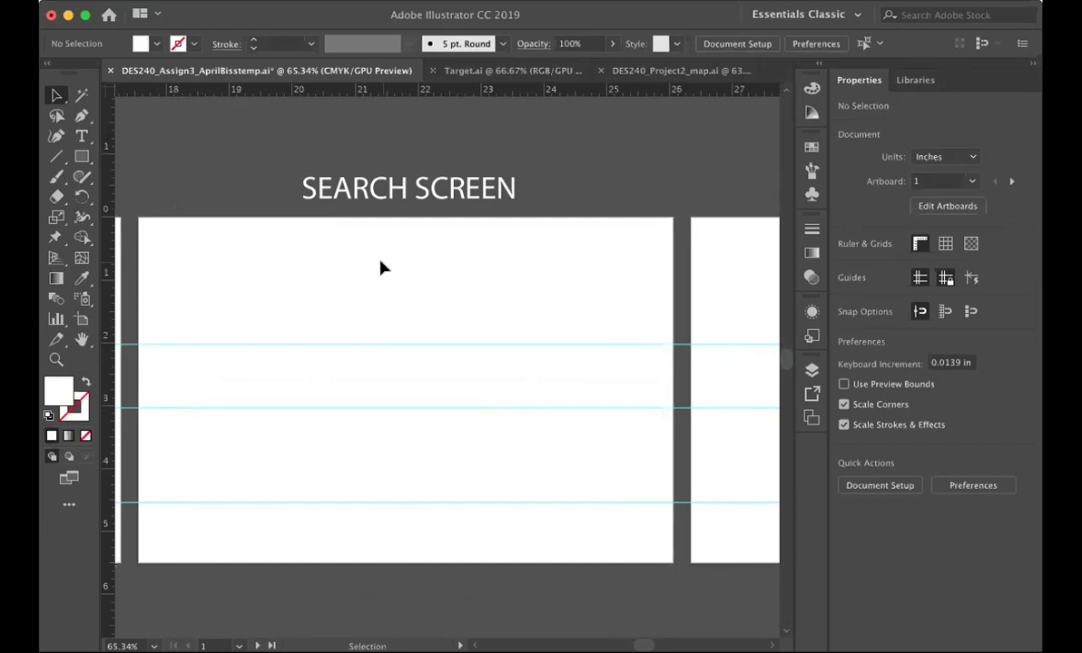
scroll(381, 265, right, 4)
scroll(381, 268, right, 6)
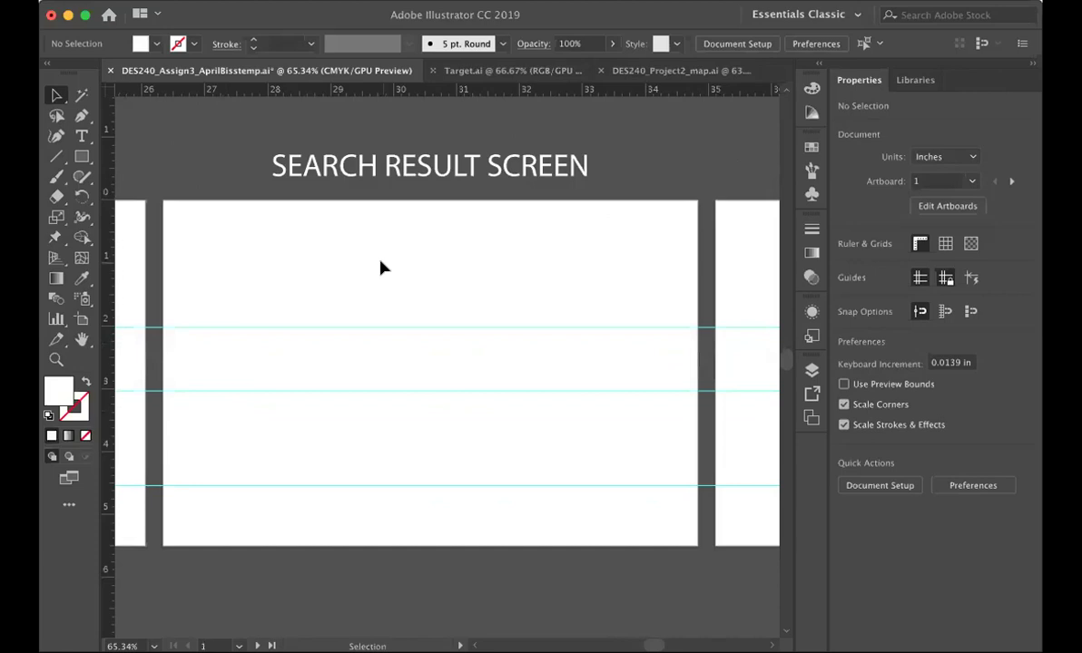
scroll(381, 268, right, 1)
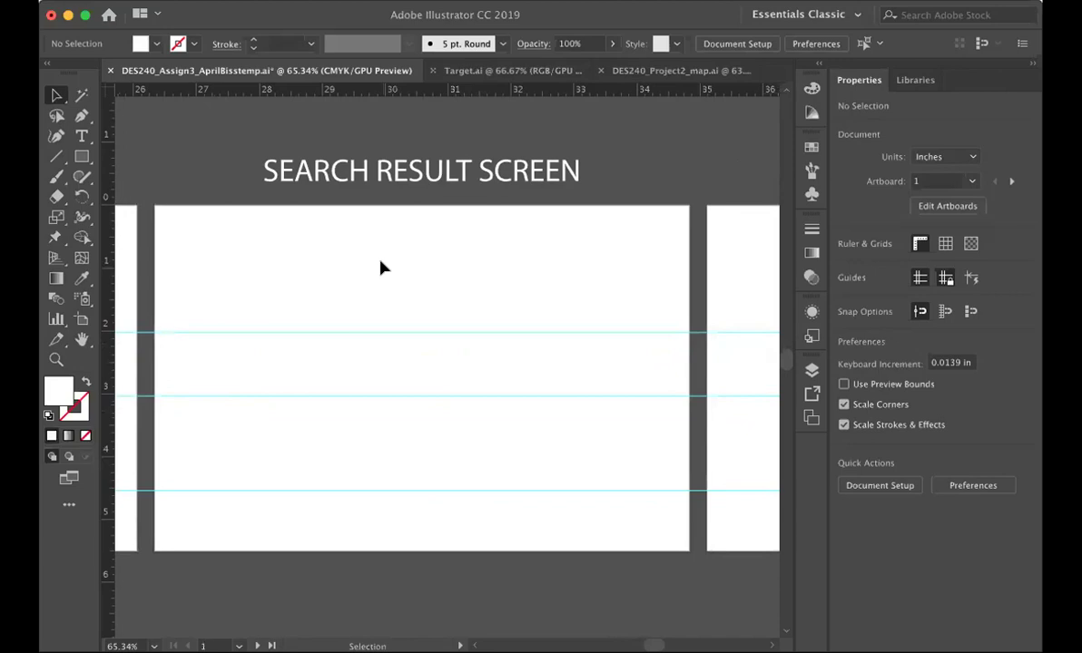
scroll(381, 268, right, 7)
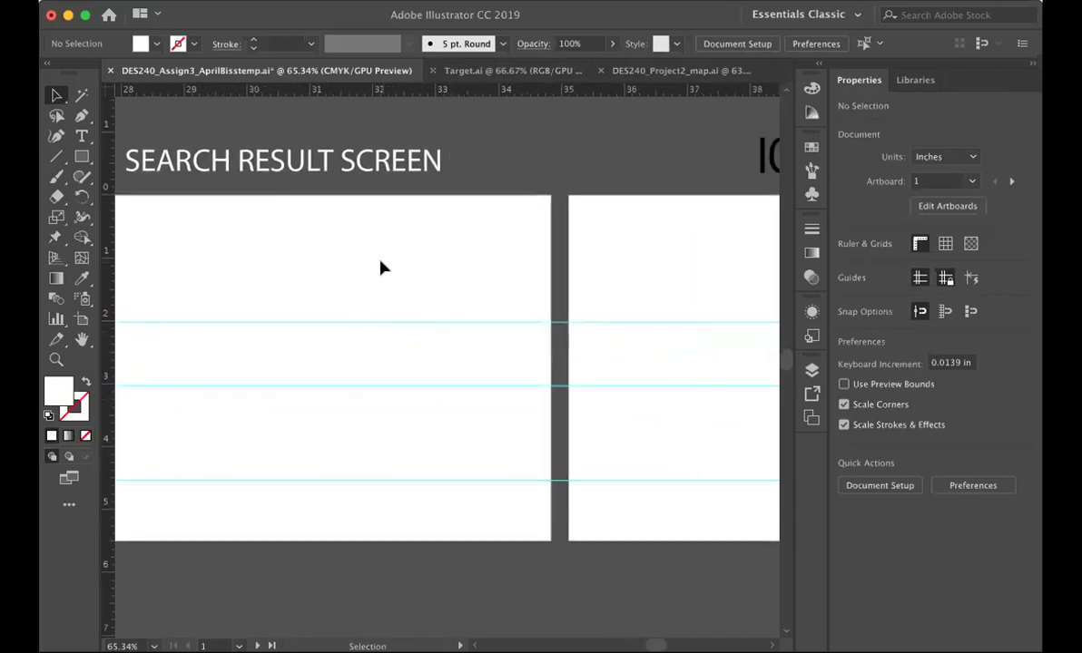
scroll(381, 268, right, 4)
scroll(382, 267, up, 1)
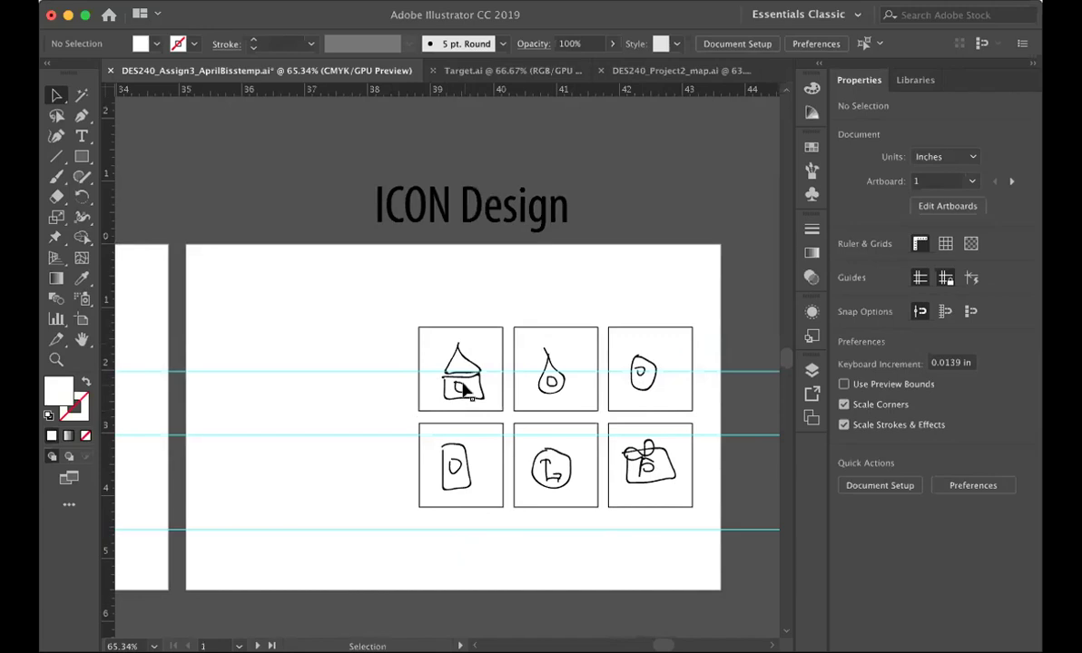
Examine the six hand-drawn icon sketches on the ICON Design artboard in relation to the kiosk screen artboards
scroll(463, 387, left, 5)
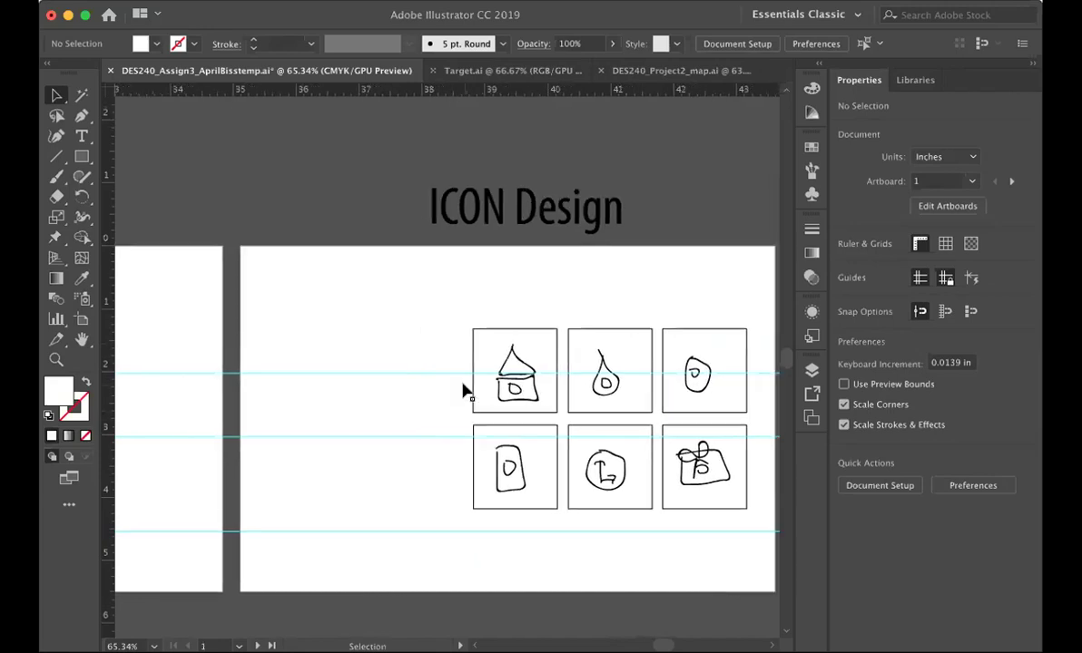
scroll(464, 387, right, 6)
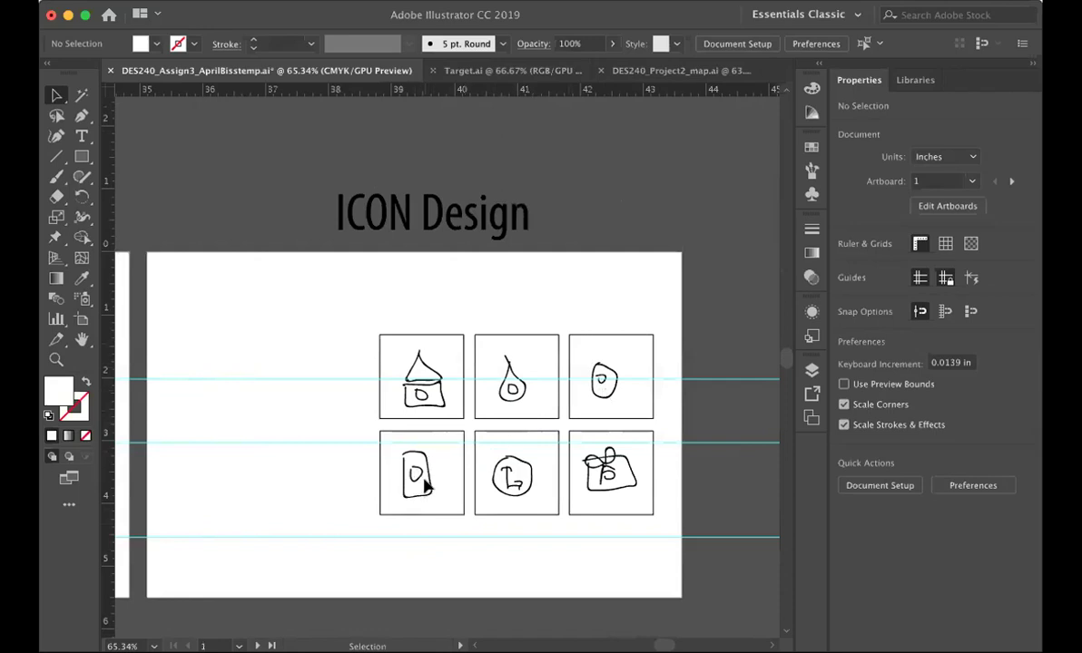
scroll(426, 487, left, 15)
scroll(426, 487, right, 15)
scroll(427, 487, right, 1)
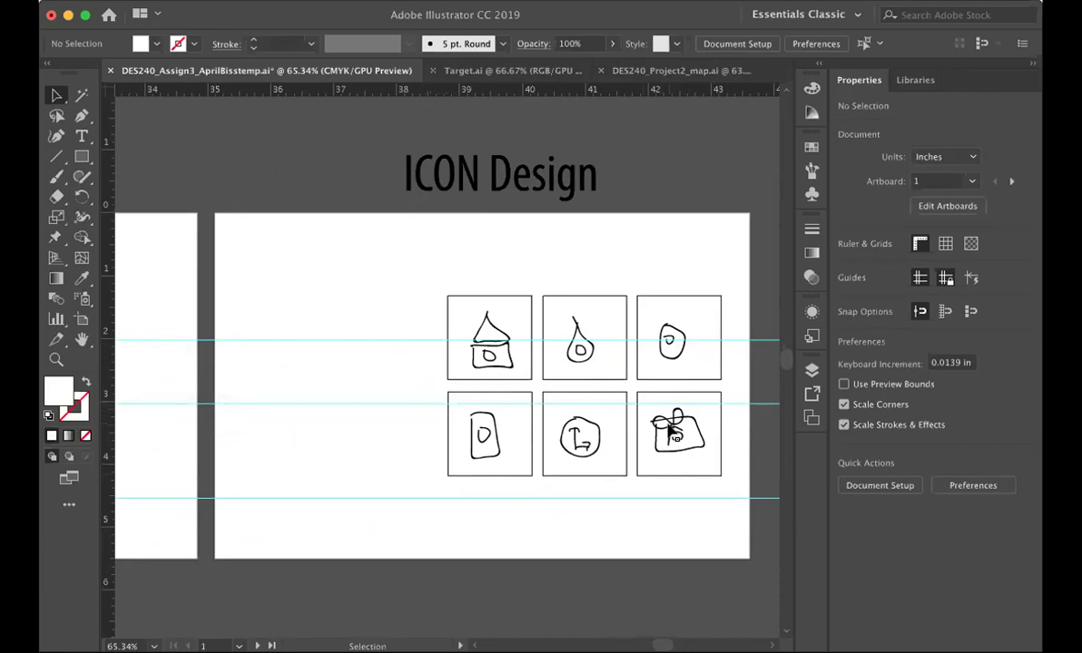
scroll(287, 336, left, 20)
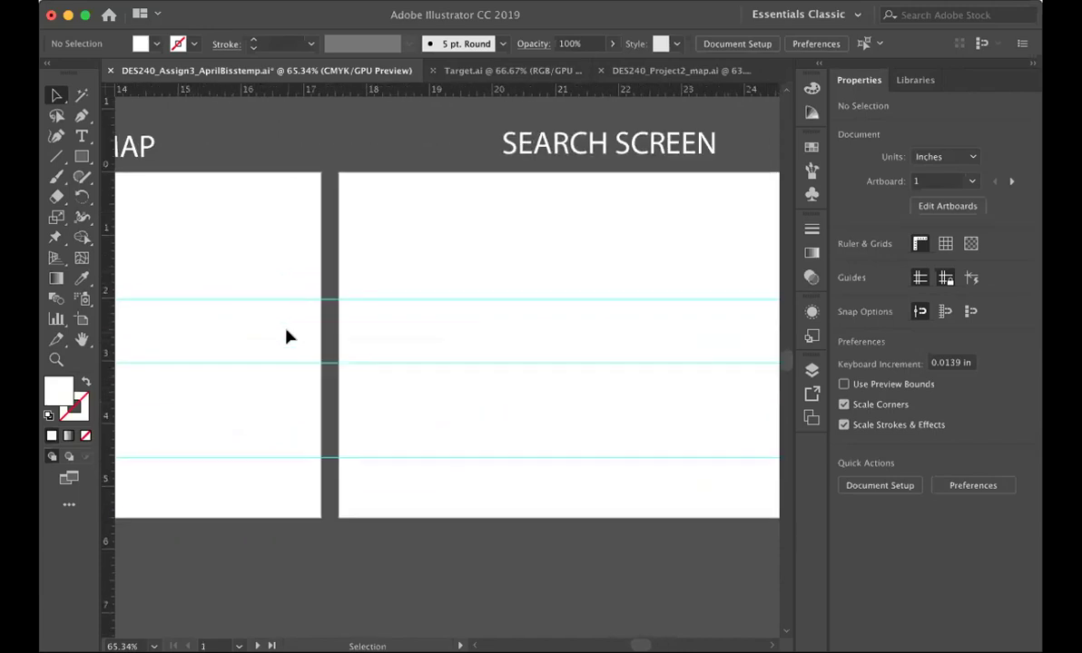
scroll(286, 336, left, 5)
scroll(287, 336, right, 15)
scroll(287, 337, right, 13)
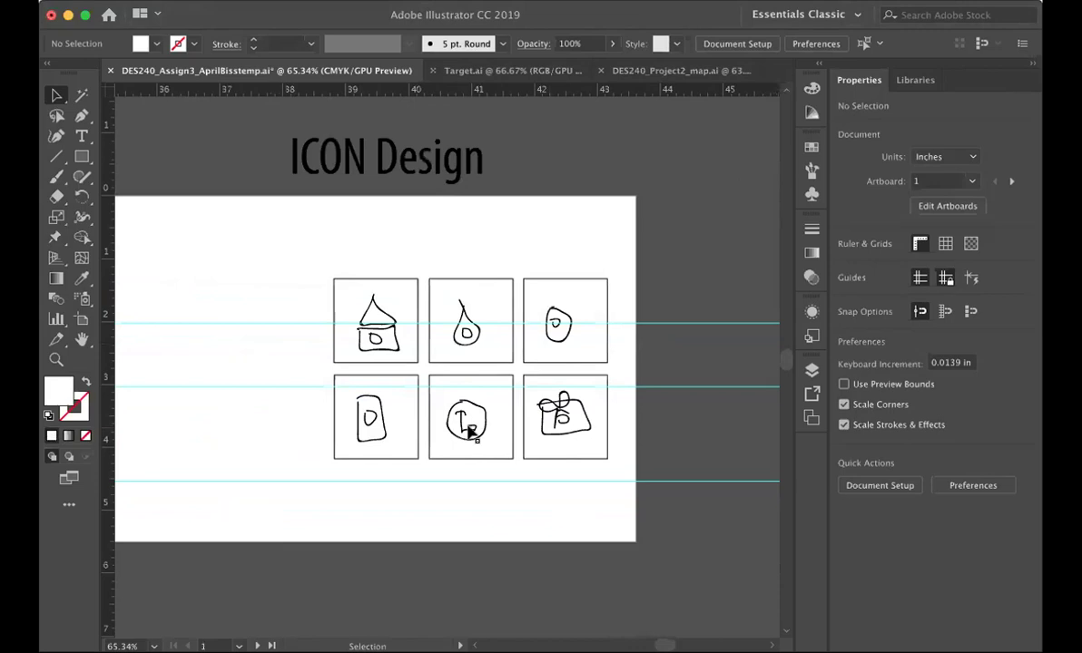
scroll(470, 431, left, 5)
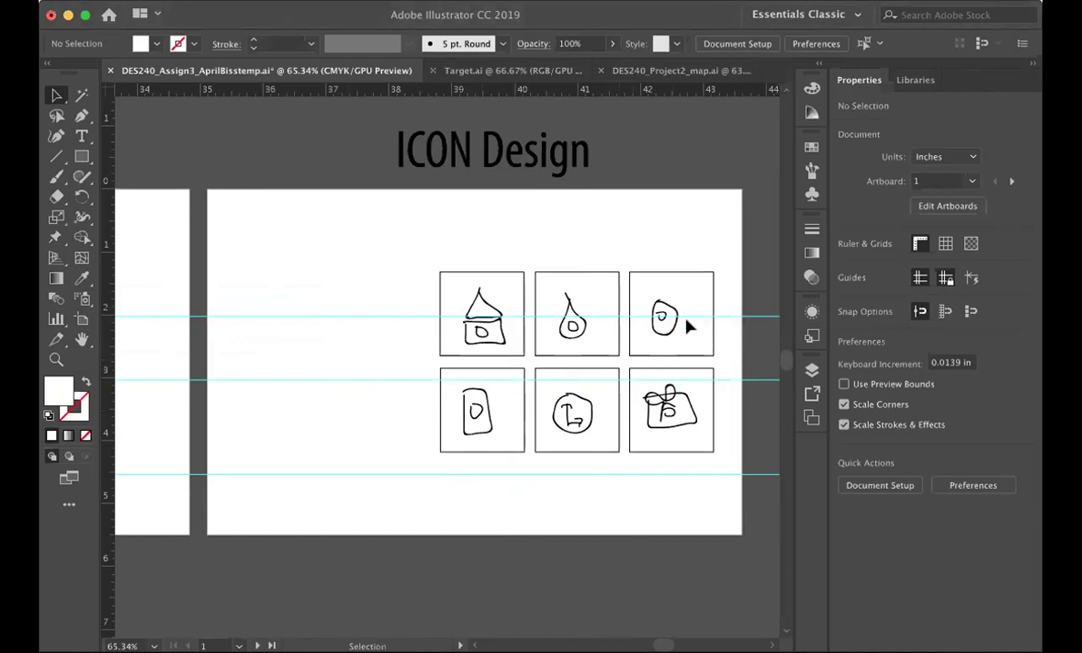
Place home-512.png from the Assignment 3 Demo folder on the ICON Design artboard, about 1.16 in square, beside the icon sketches
click(295, 252)
click(169, 3)
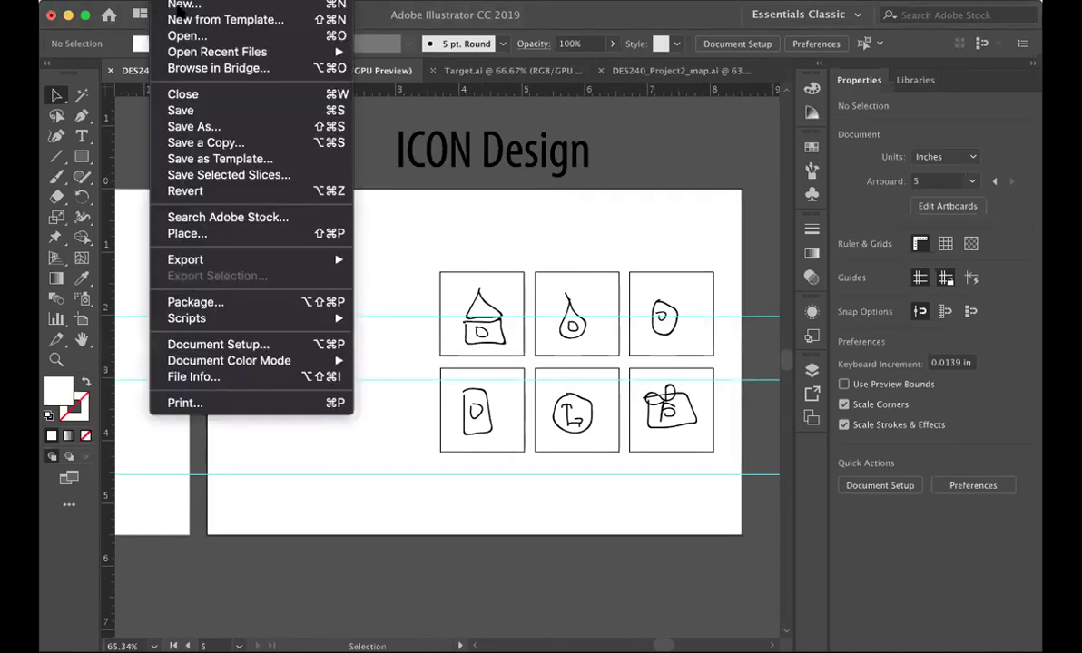
click(181, 219)
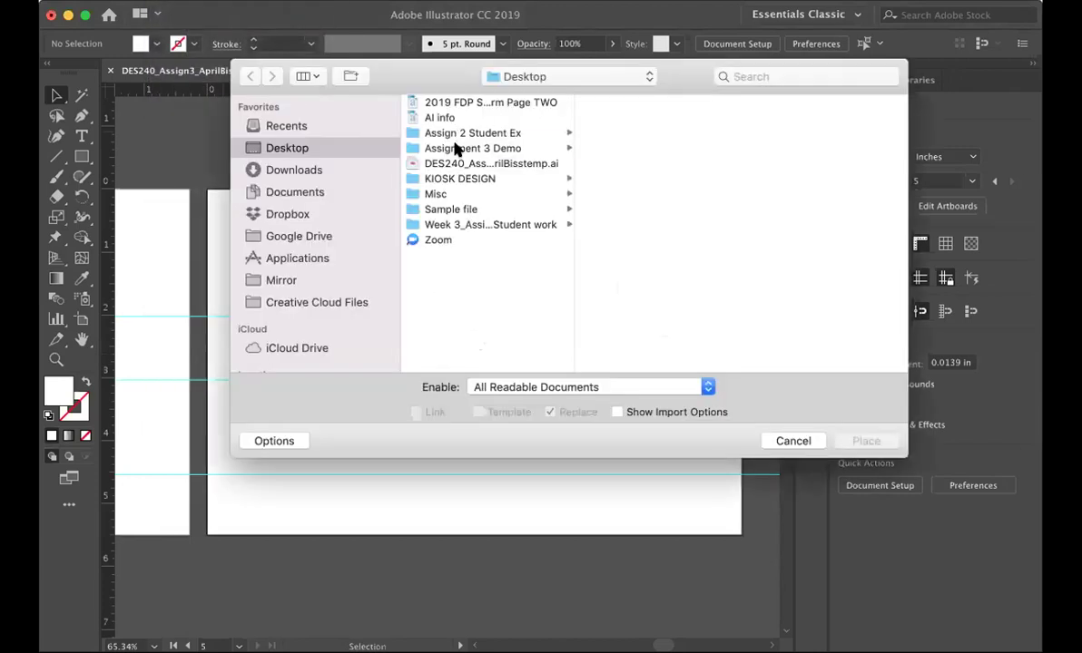
click(456, 148)
click(627, 194)
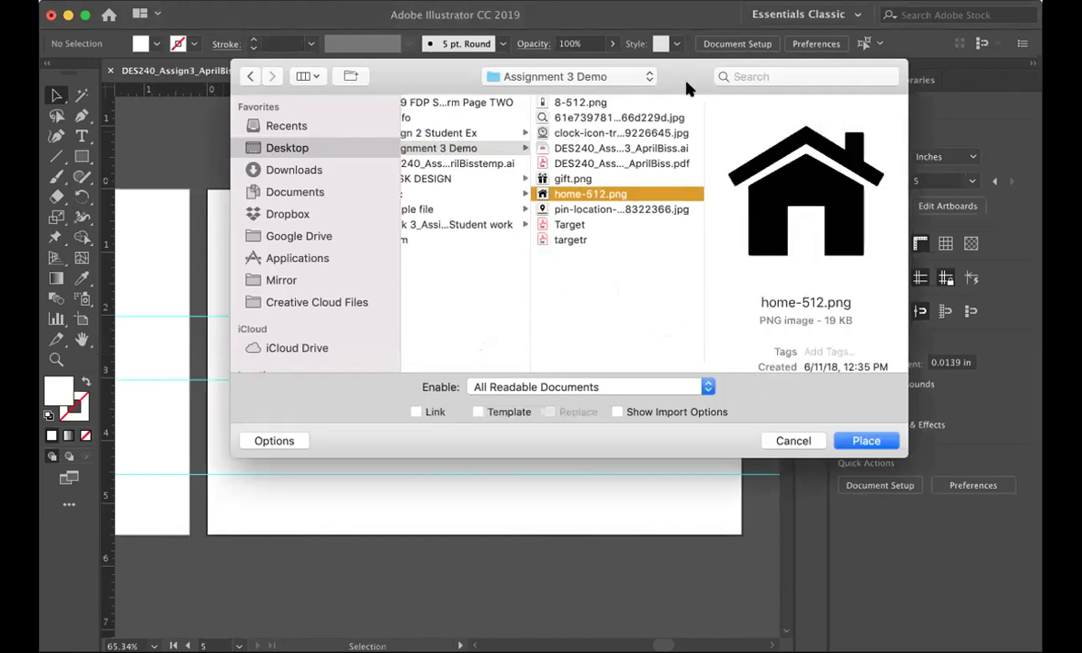
drag(687, 88, 513, 85)
click(683, 440)
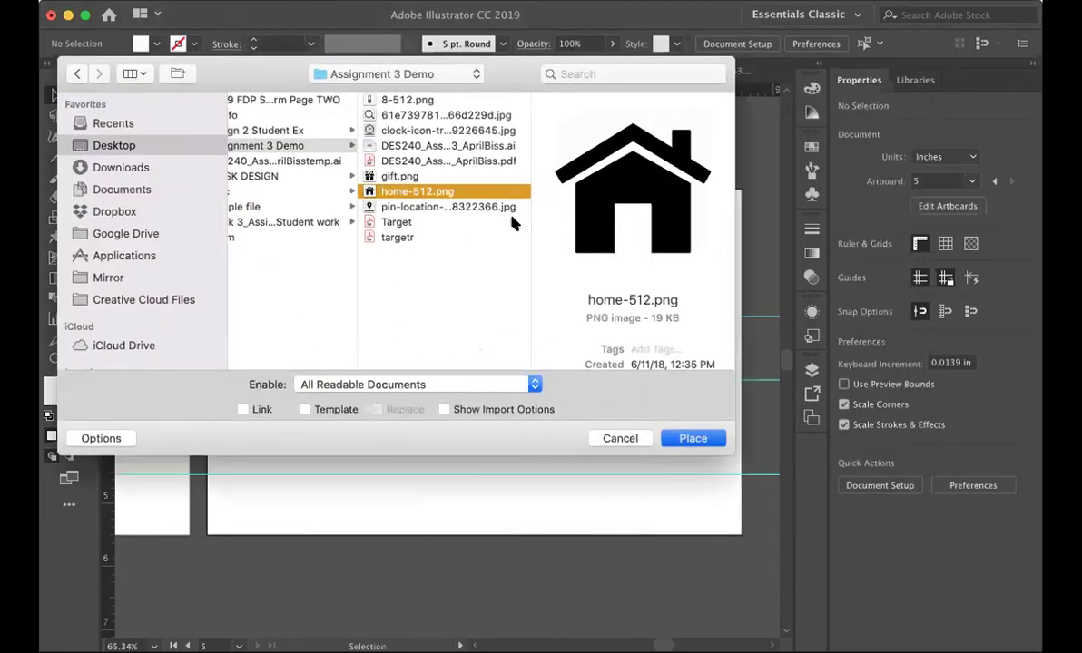
drag(253, 229, 338, 309)
click(255, 175)
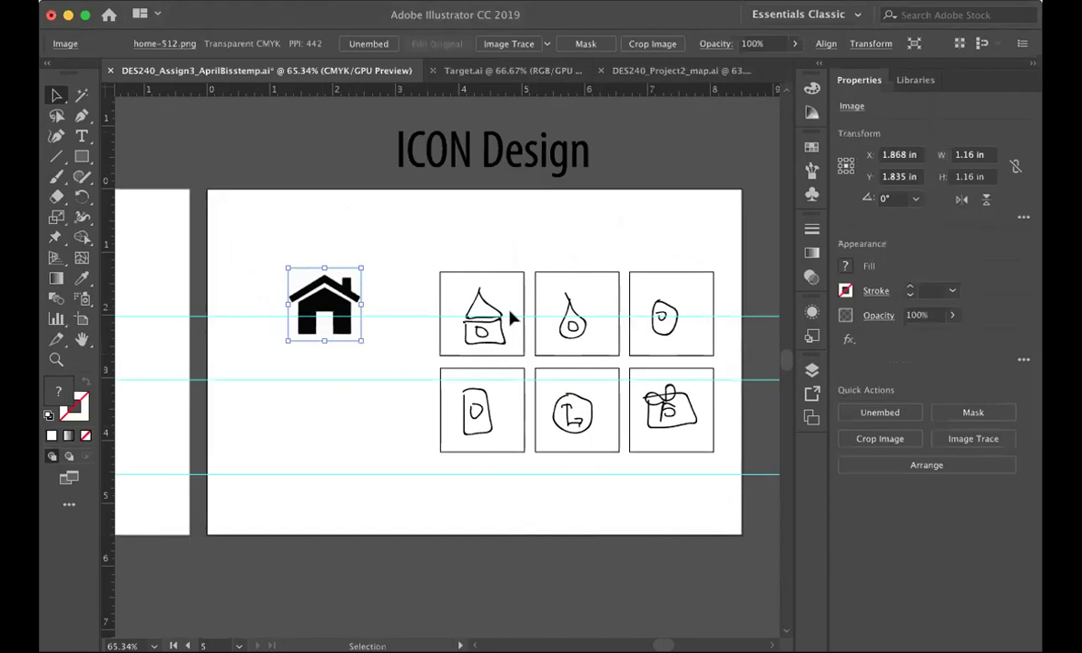
Draw a rounded rectangle about 0.76 by 0.67 in below the placed house image
click(333, 402)
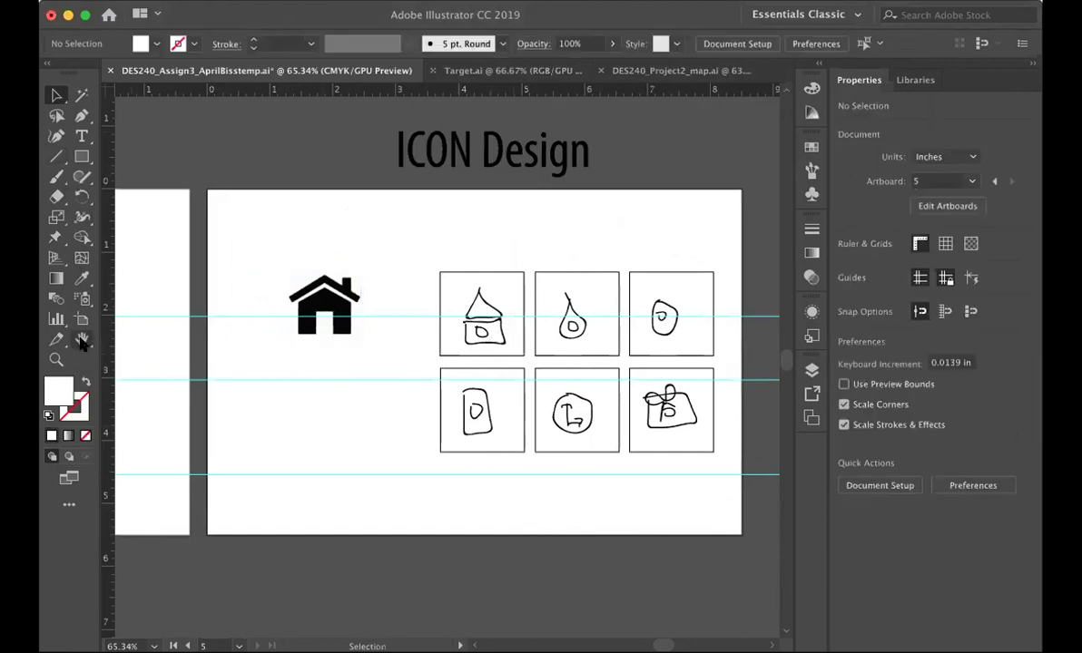
click(56, 360)
click(360, 302)
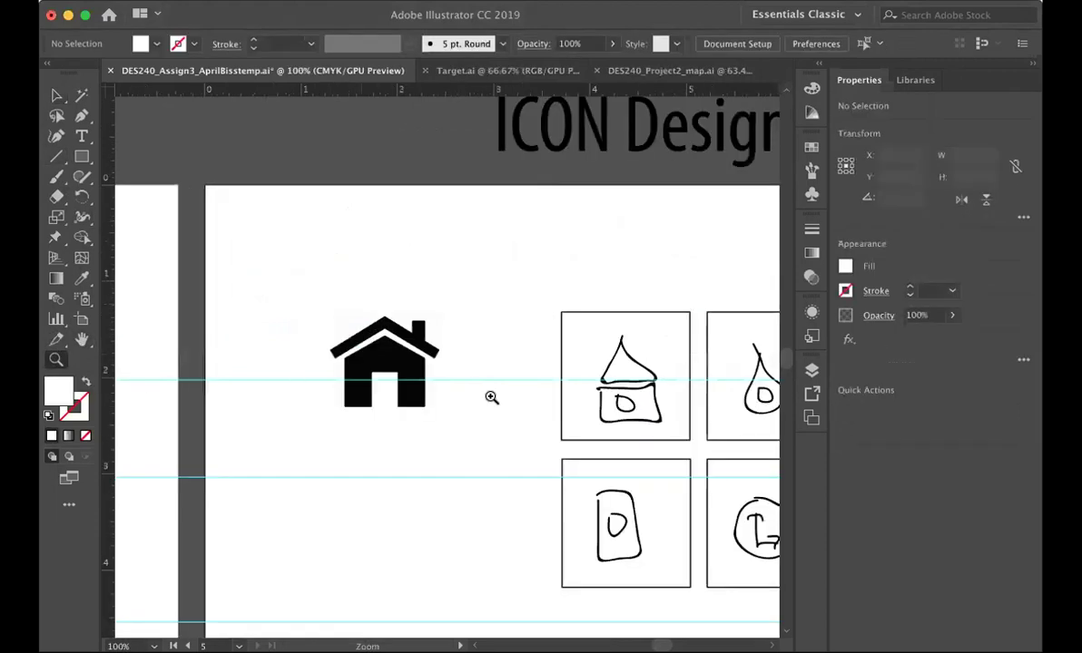
click(82, 156)
drag(82, 154, 107, 174)
drag(322, 444, 396, 505)
click(56, 96)
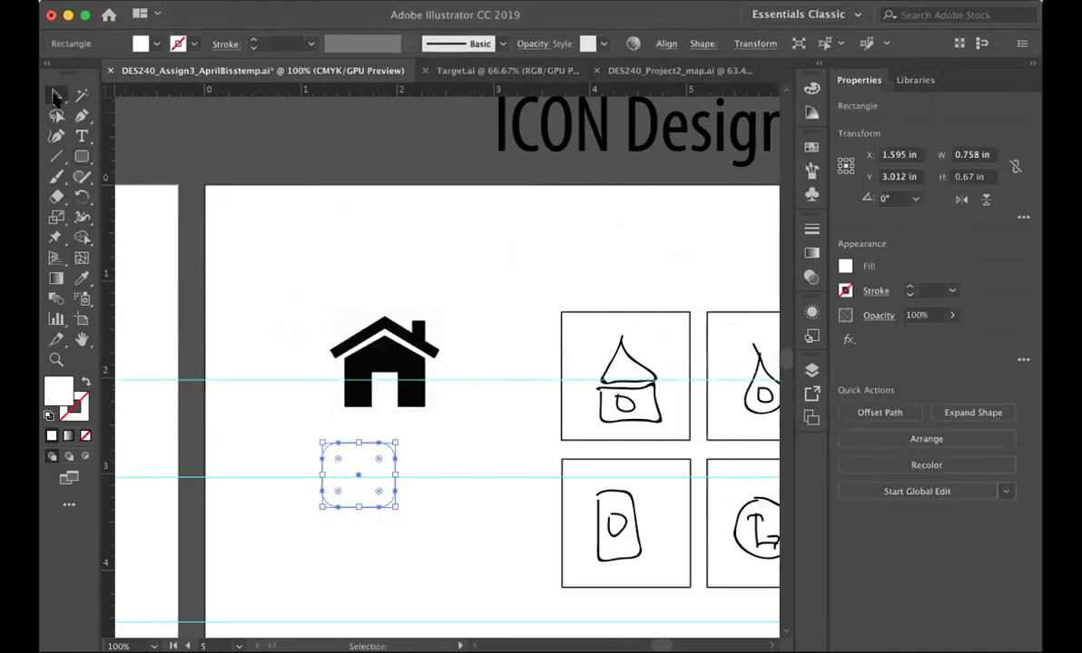
Fill the rounded rectangle with black (000000) and move it further below the house image, leaving it deselected
double_click(54, 385)
click(413, 496)
drag(439, 560, 426, 562)
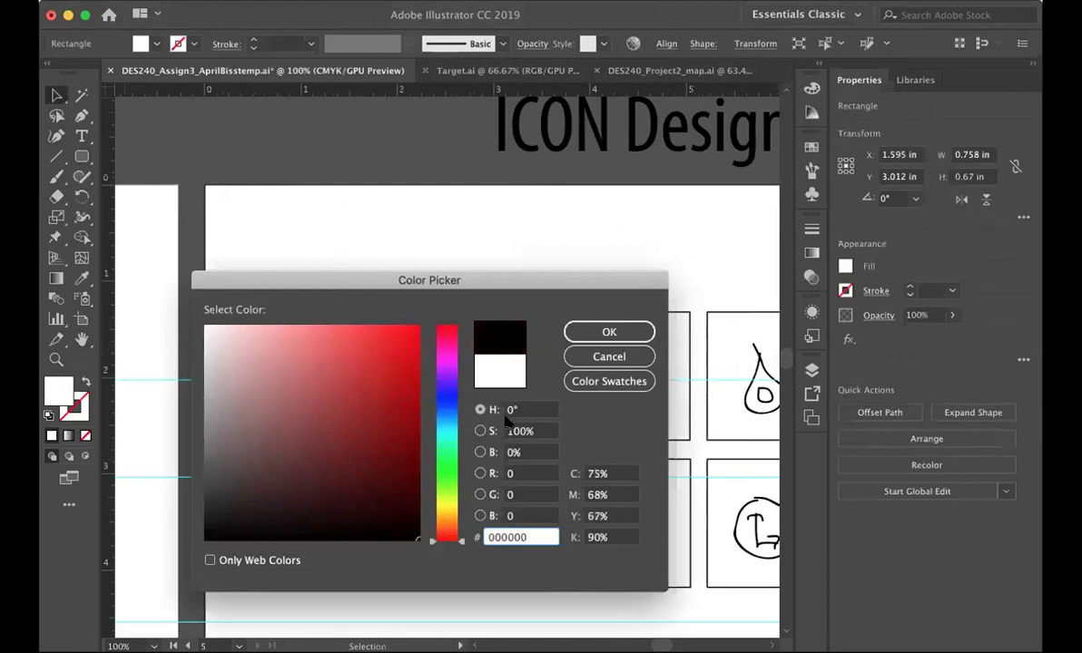
click(609, 333)
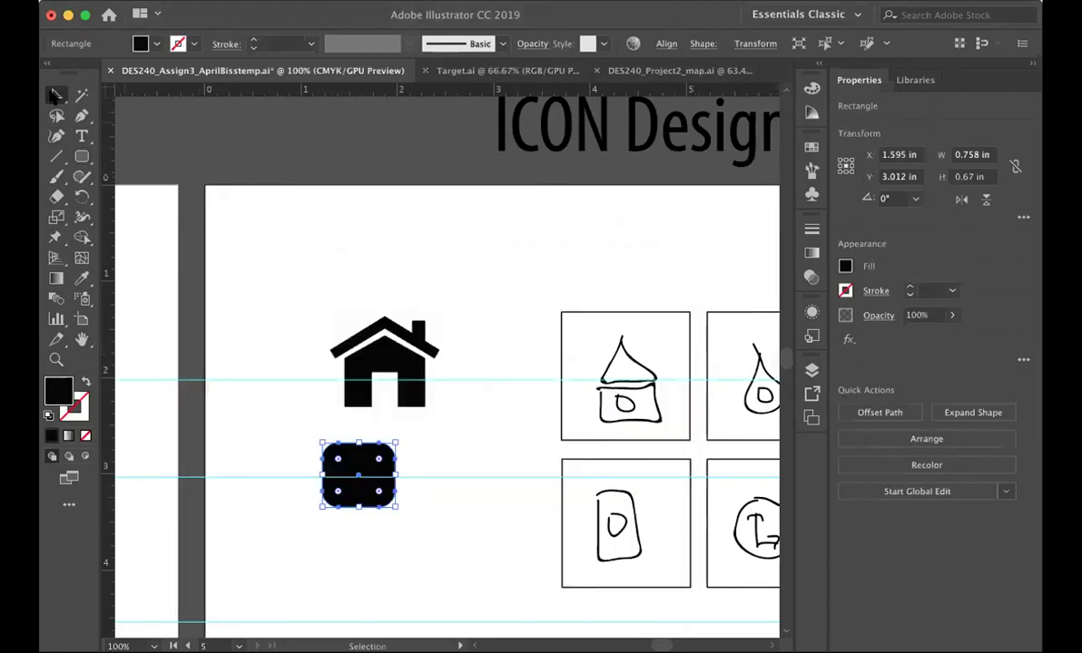
click(415, 459)
drag(366, 503, 407, 563)
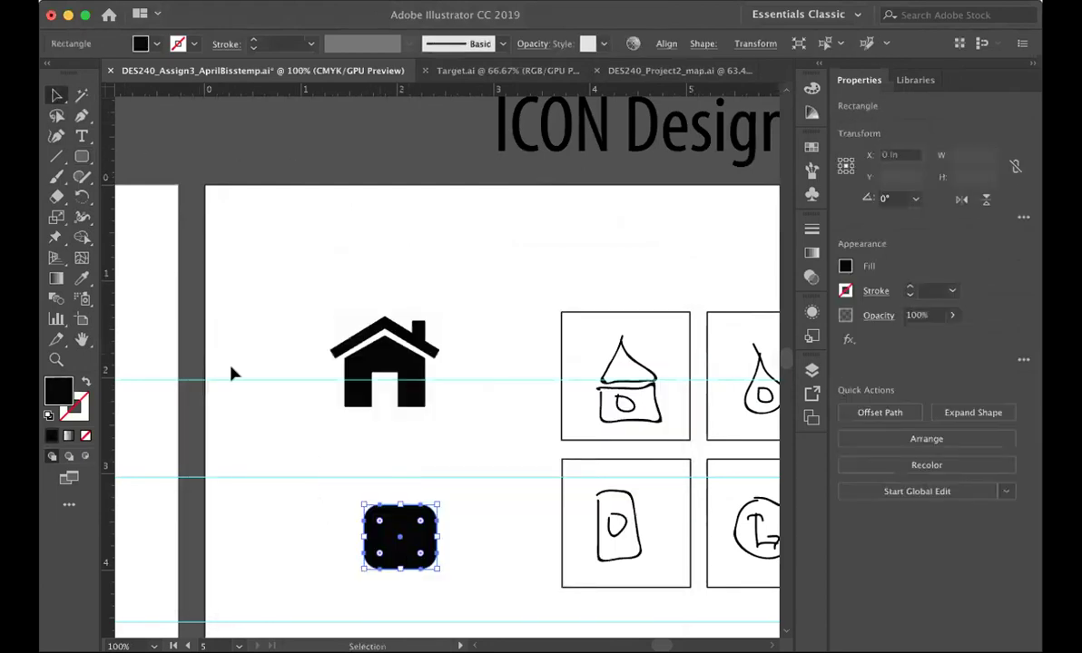
click(183, 225)
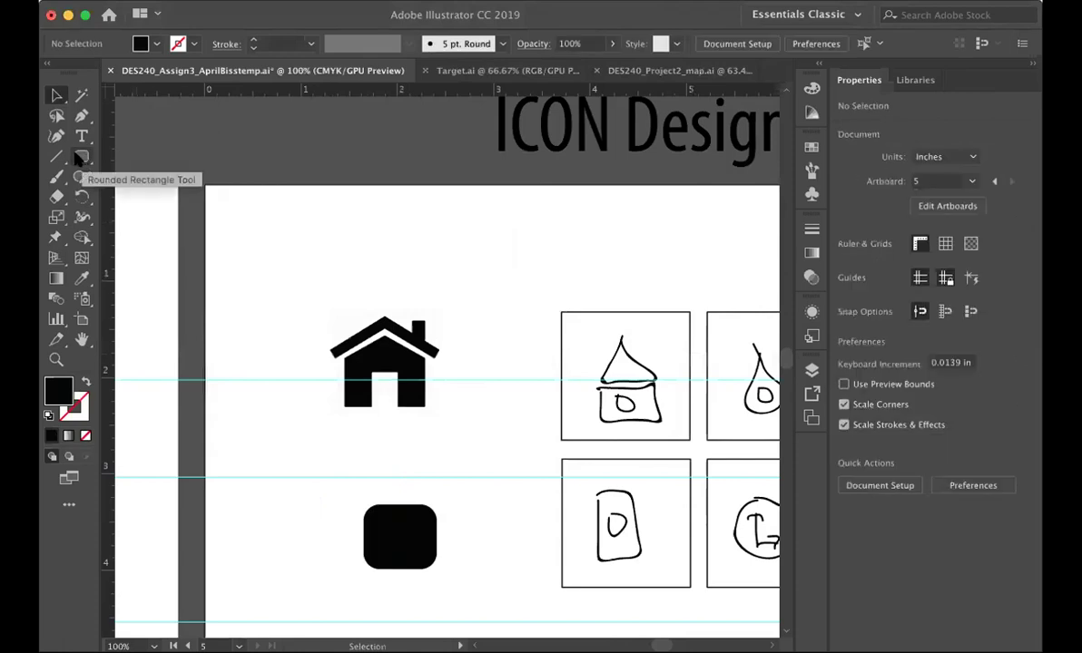
click(80, 157)
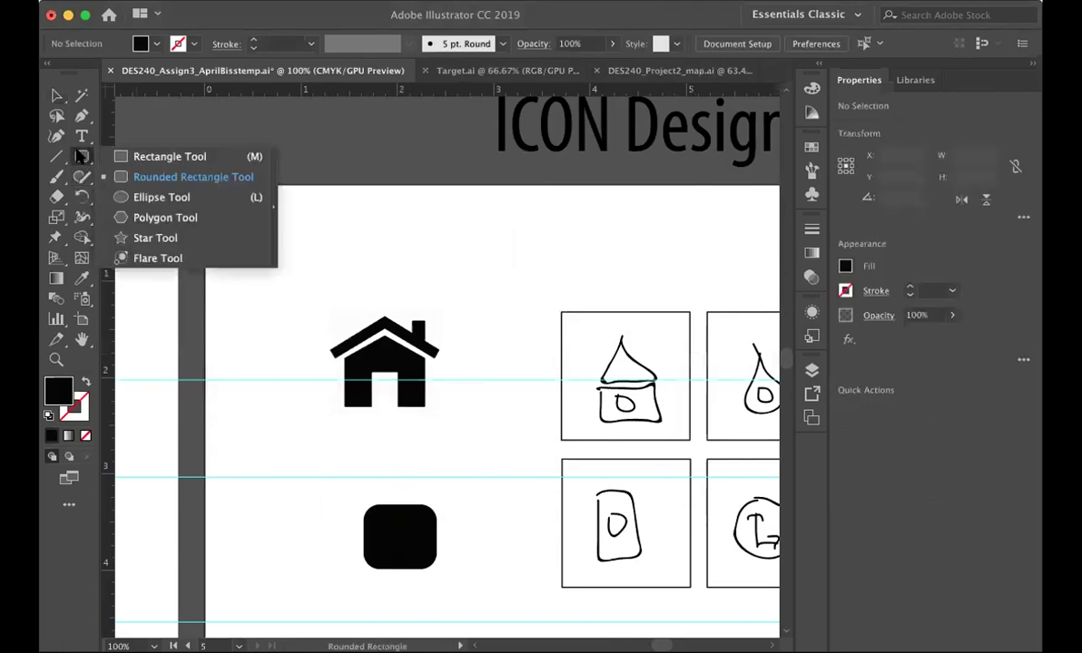
click(127, 156)
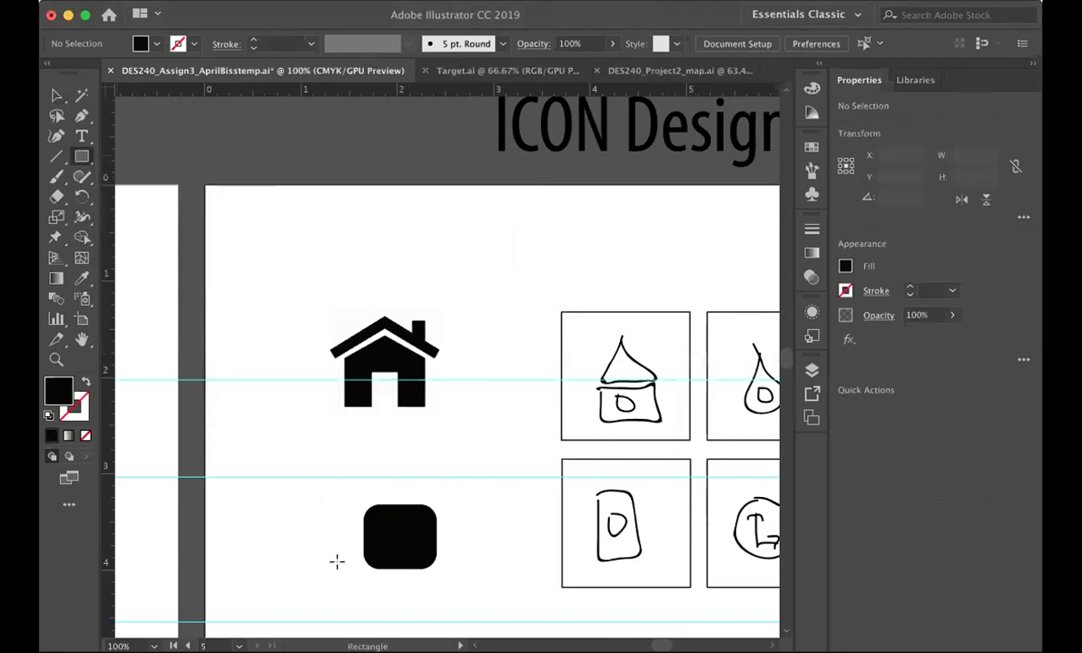
drag(333, 510, 396, 491)
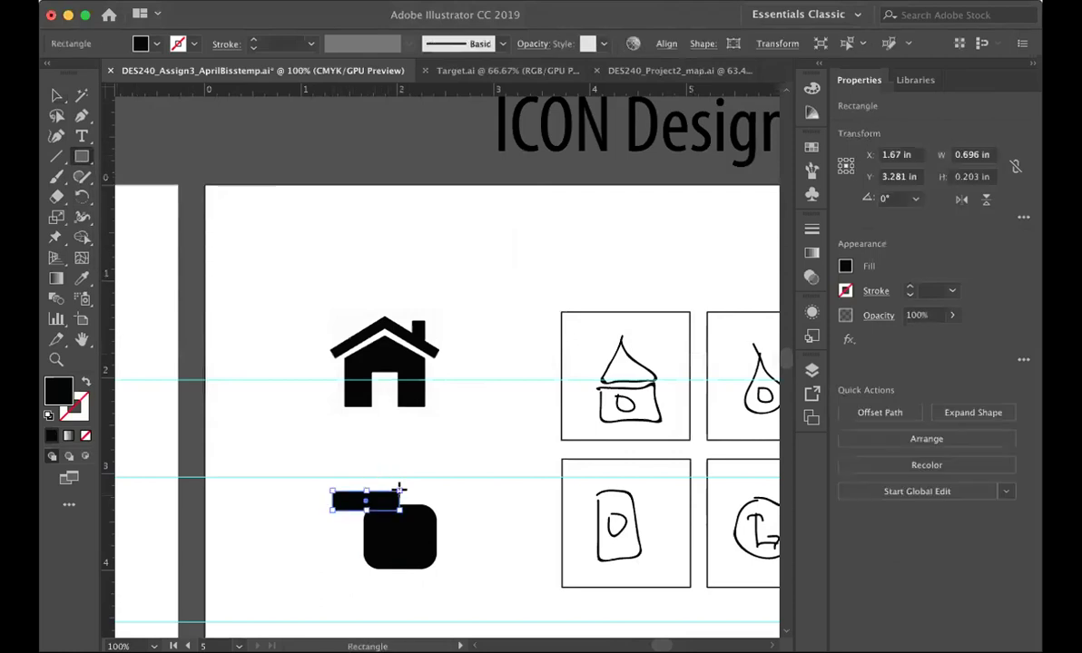
key(Delete)
Draw a thin black rounded rectangle about 0.68 by 0.17 in just above the black rounded shape
click(81, 151)
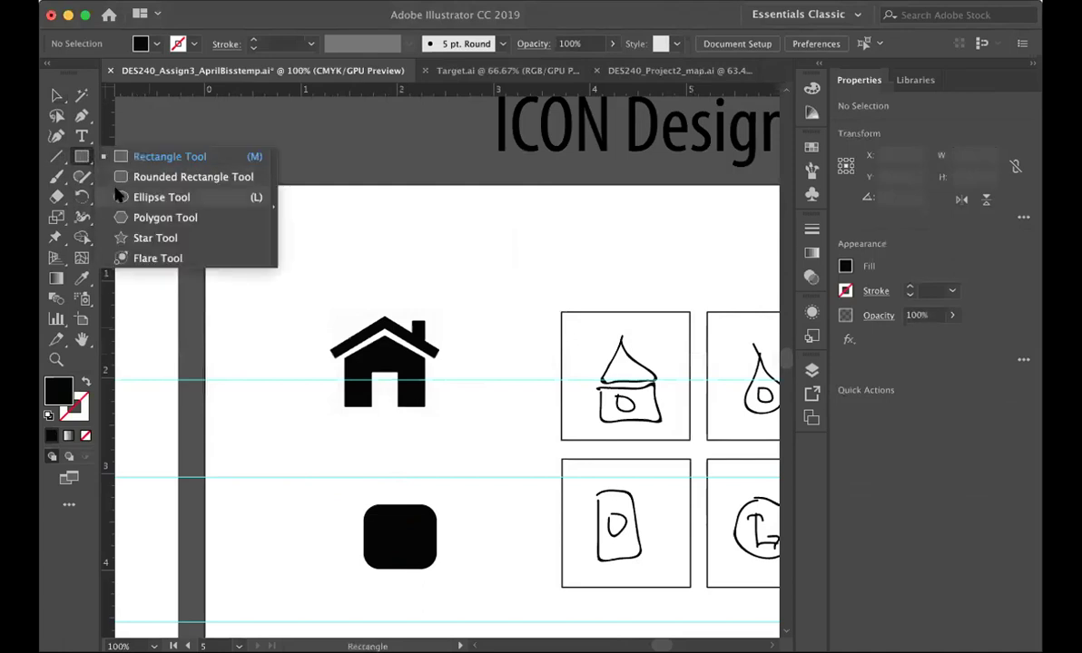
click(172, 177)
drag(329, 479, 394, 494)
click(54, 95)
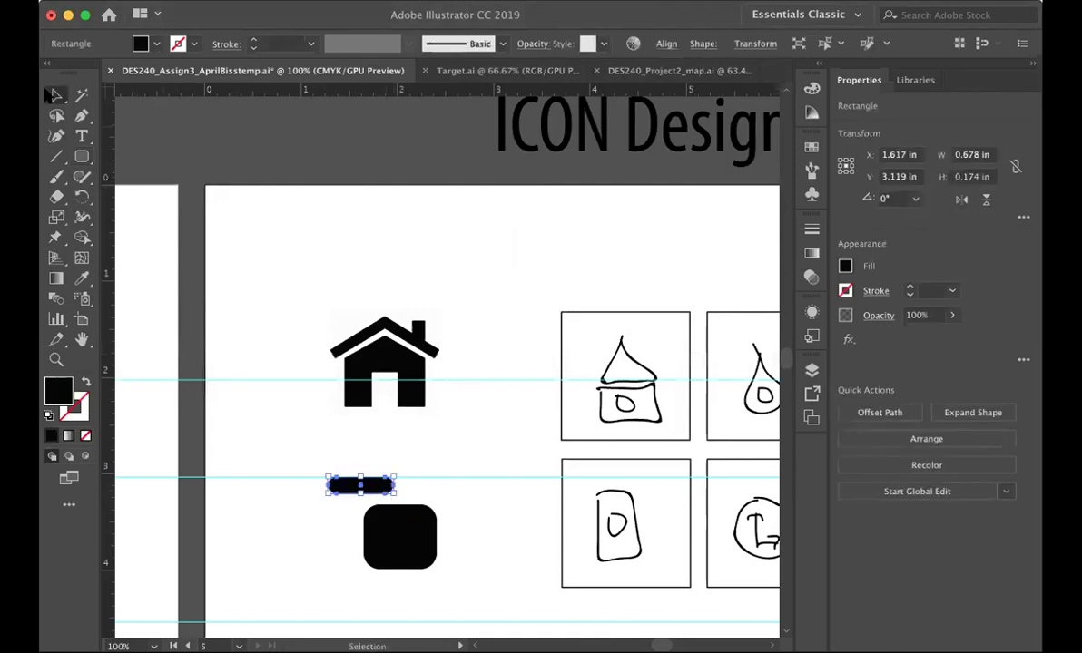
Rotate the thin black bar about 22.2° above the rounded shape and place a copy of it beside the house image
drag(450, 485, 442, 451)
drag(345, 495, 432, 371)
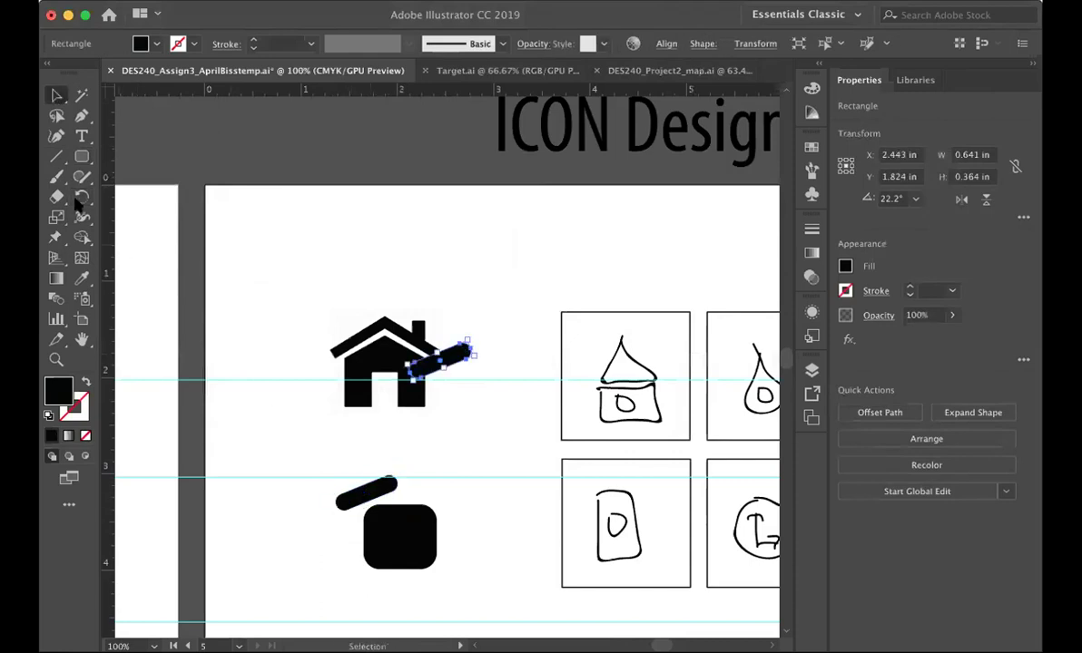
Create a reflected copy of the duplicated slanted bar across the horizontal axis
drag(80, 198, 114, 219)
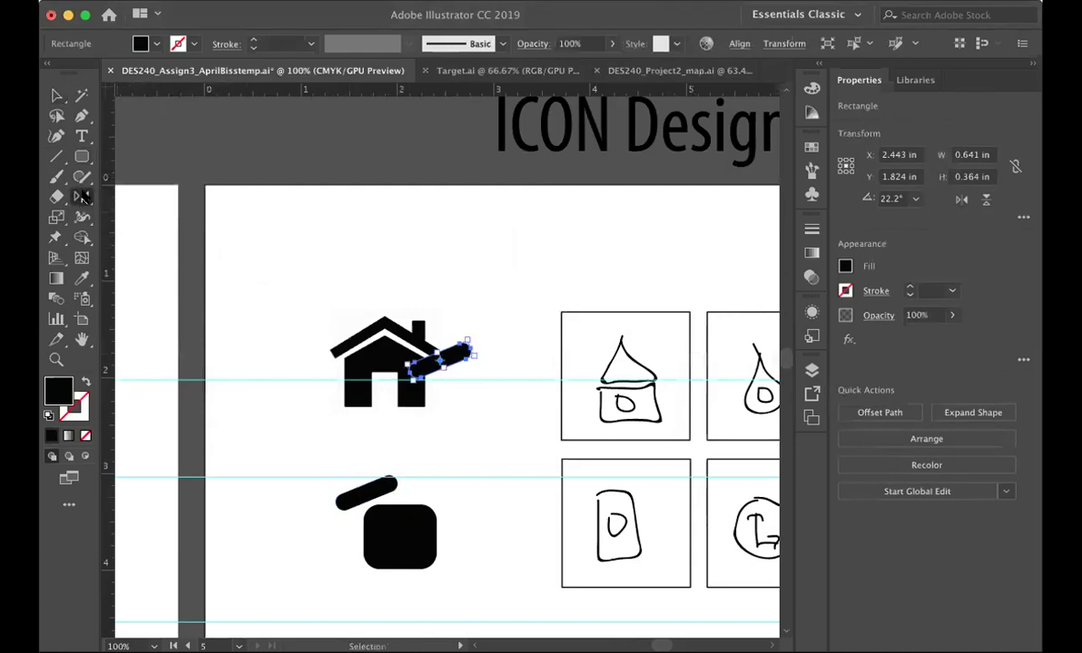
double_click(83, 197)
click(554, 215)
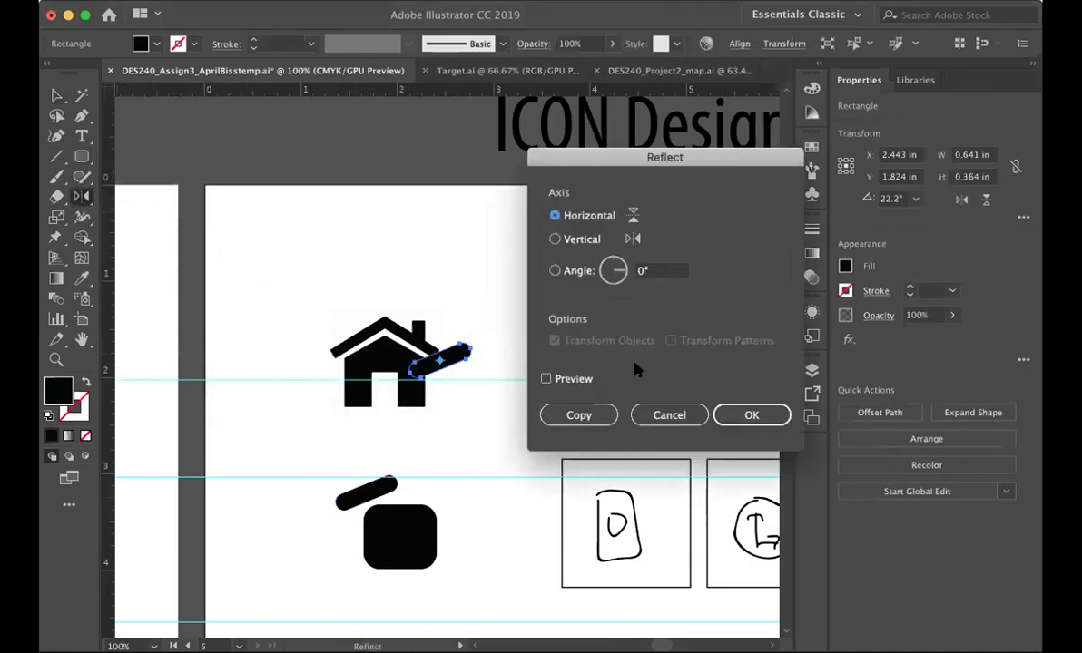
click(579, 414)
Move the reflected bar down opposite the original slanted bar to form a roof, and delete the leftover bar beside the house image
click(56, 97)
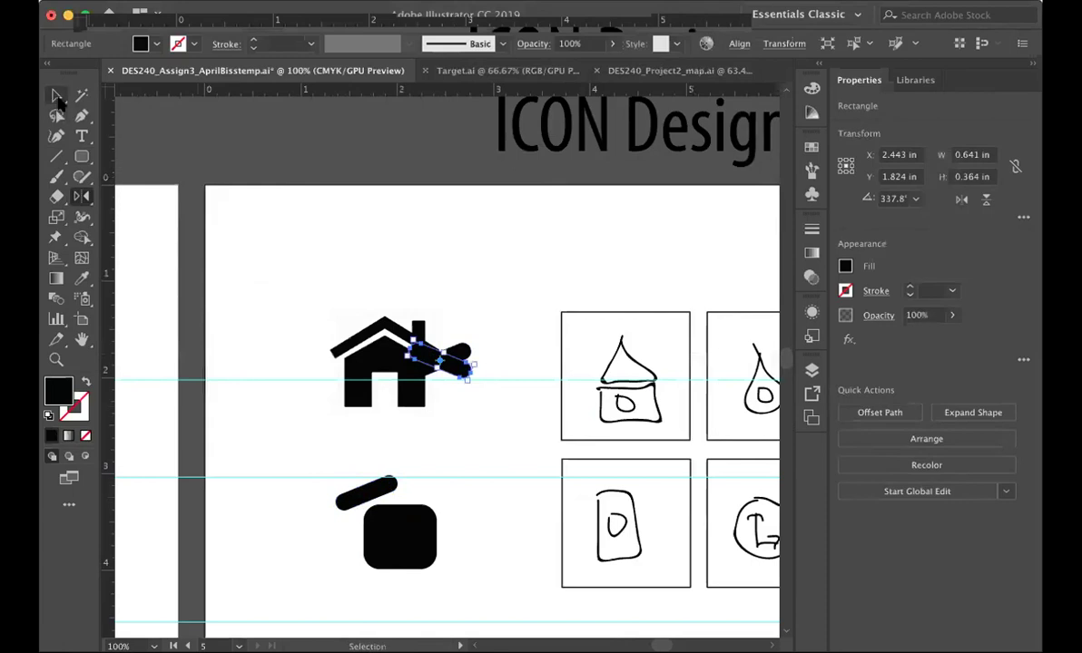
drag(454, 364, 455, 499)
click(449, 361)
key(Delete)
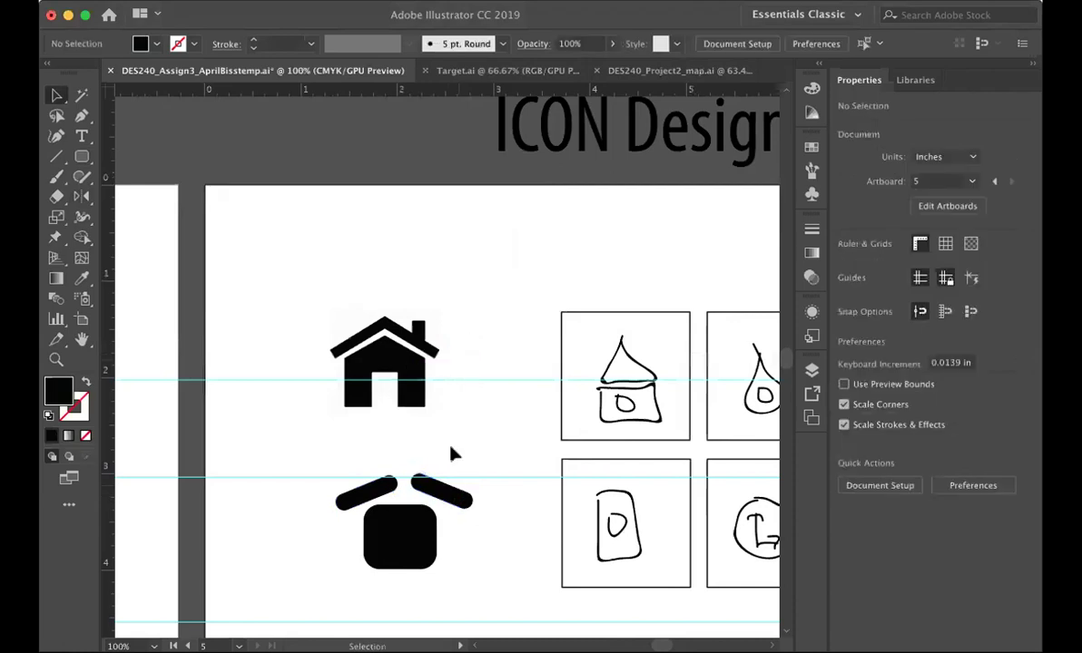
Level the two slanted roof bars with each other above the black rounded shape and deselect them
click(443, 486)
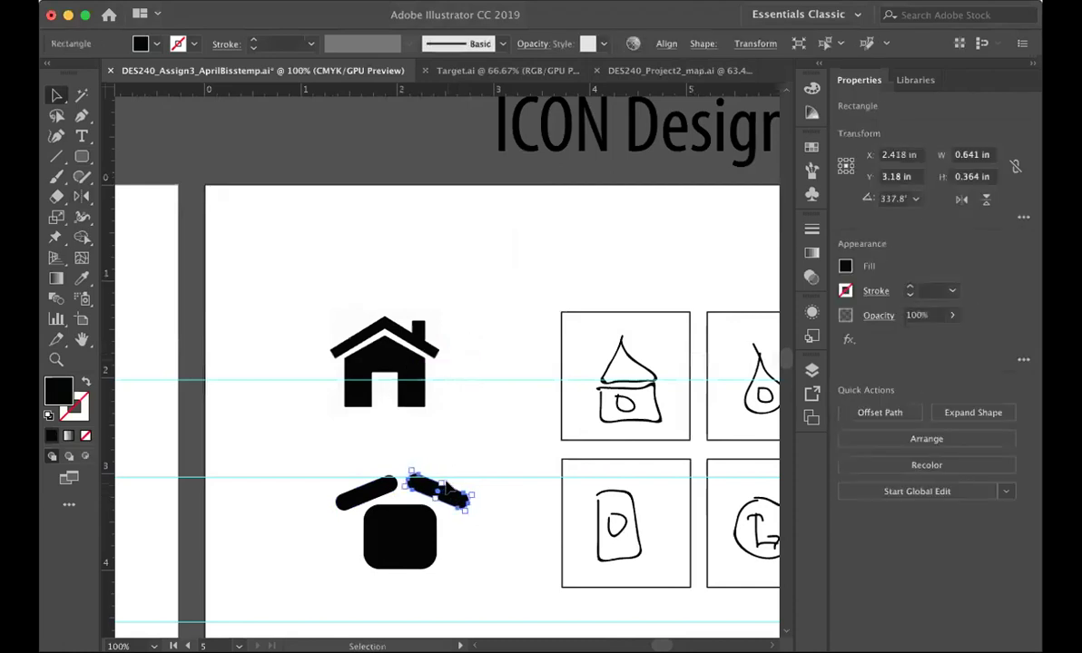
shift+click(360, 484)
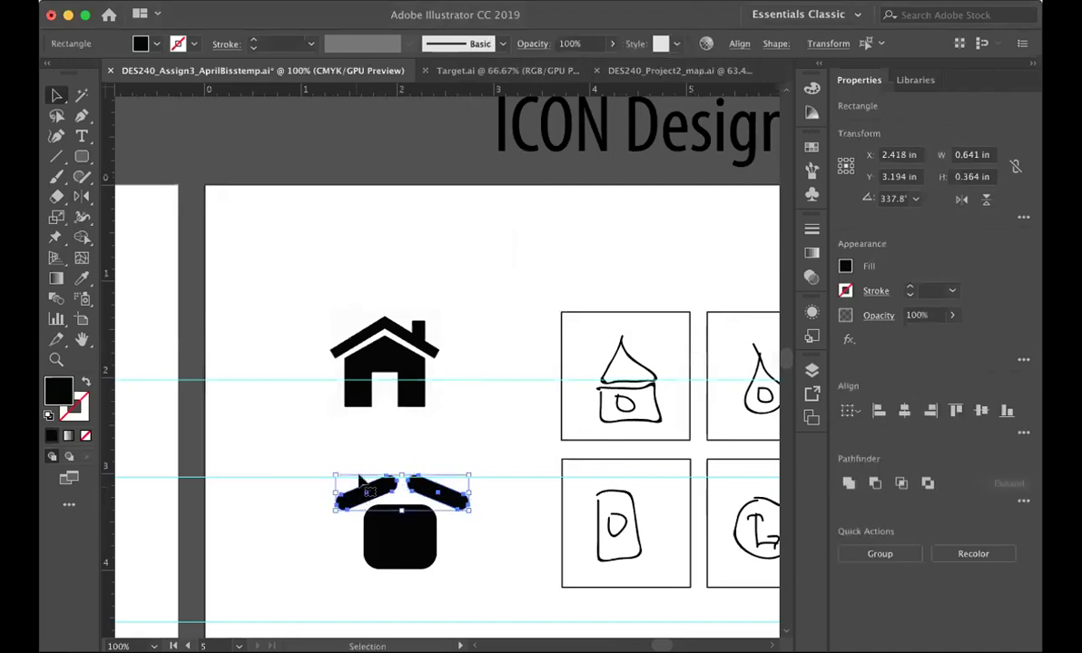
click(739, 44)
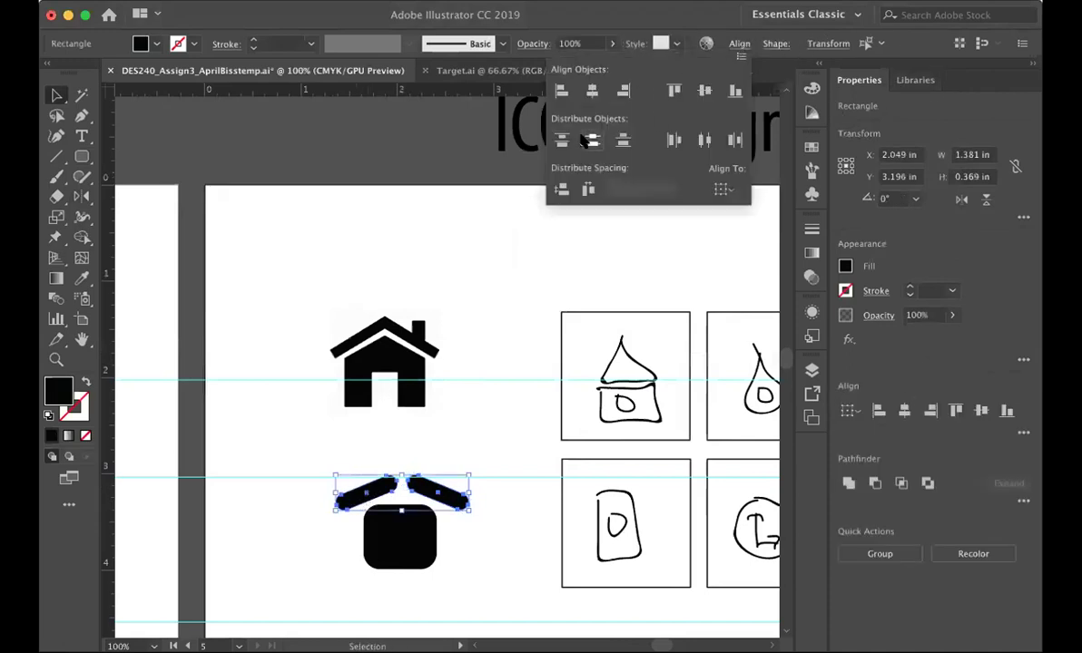
click(467, 587)
click(434, 558)
click(307, 381)
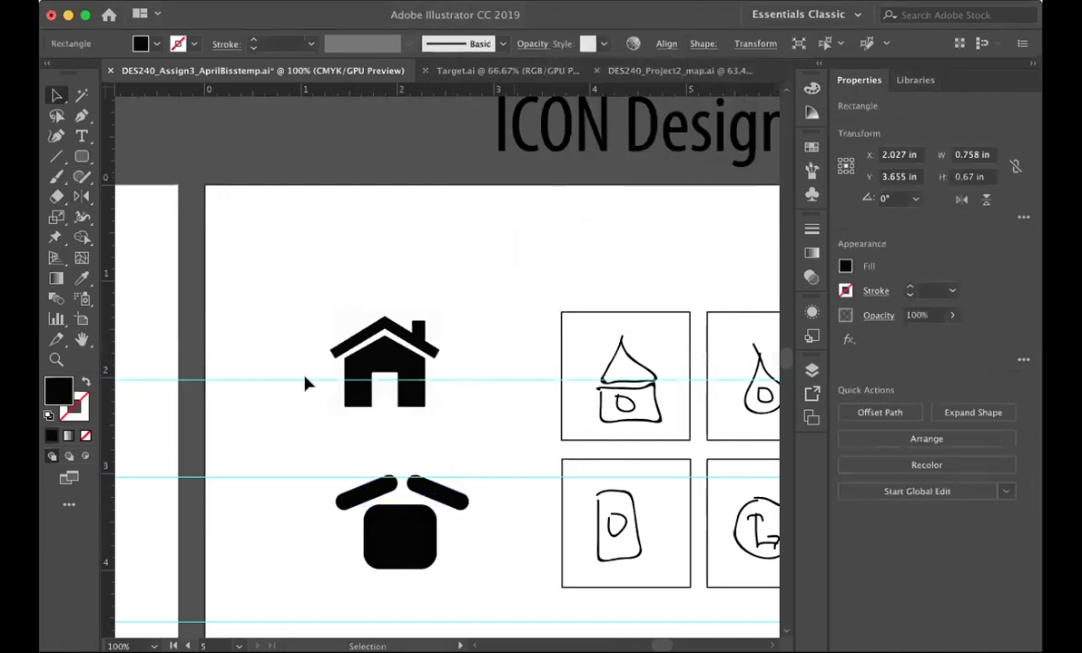
Try to reshape the left roof bar with the Width tool
click(354, 496)
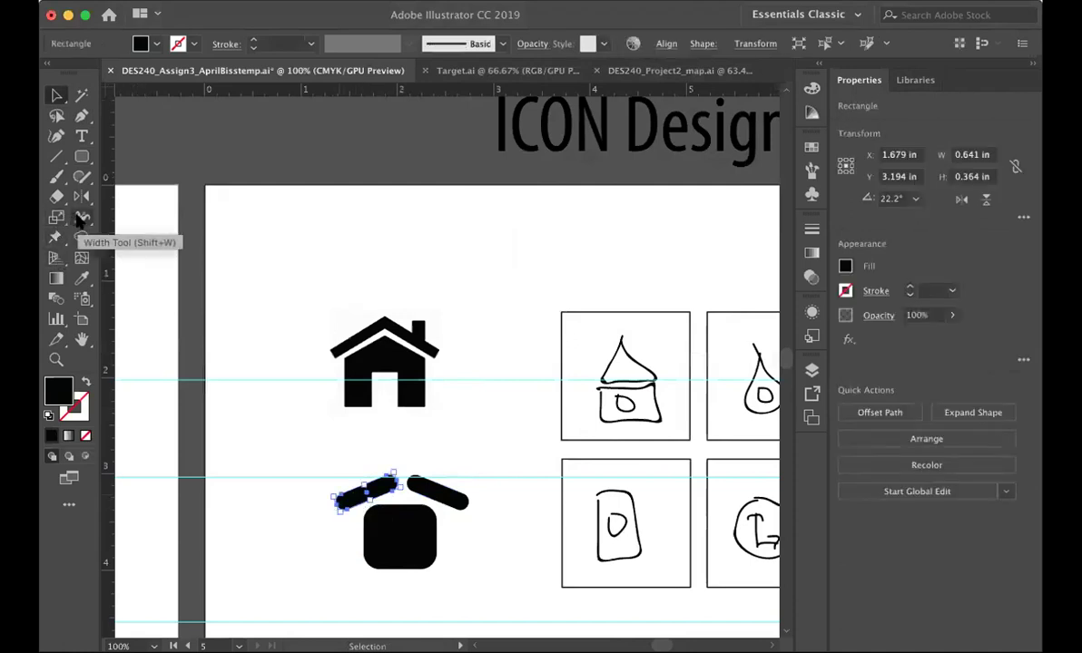
click(77, 218)
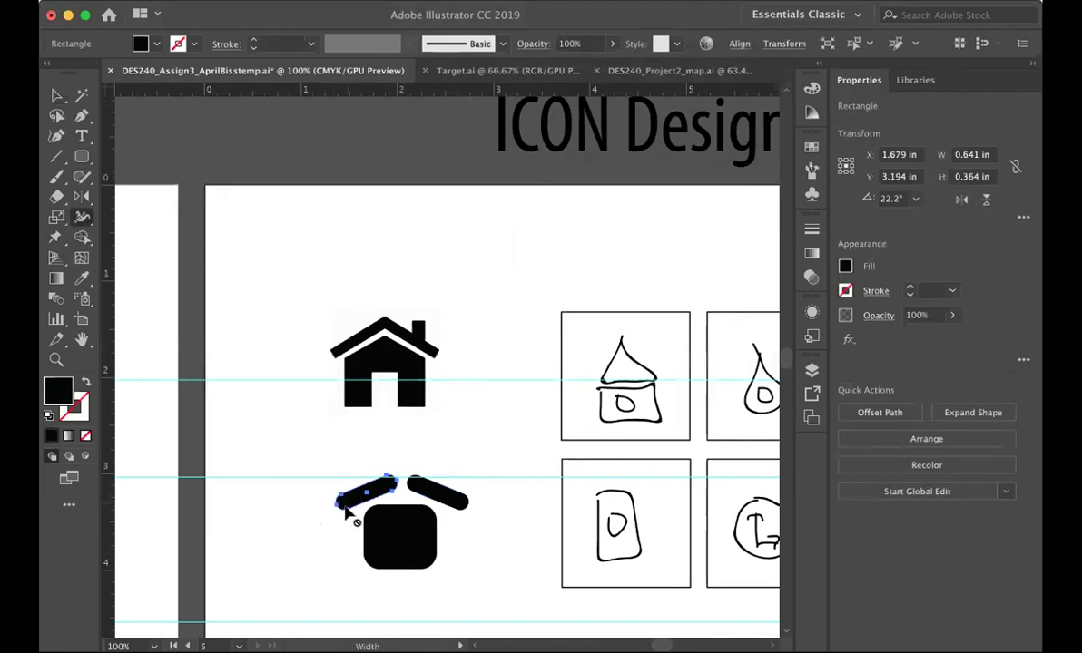
key(super+equal)
key(super+equal)
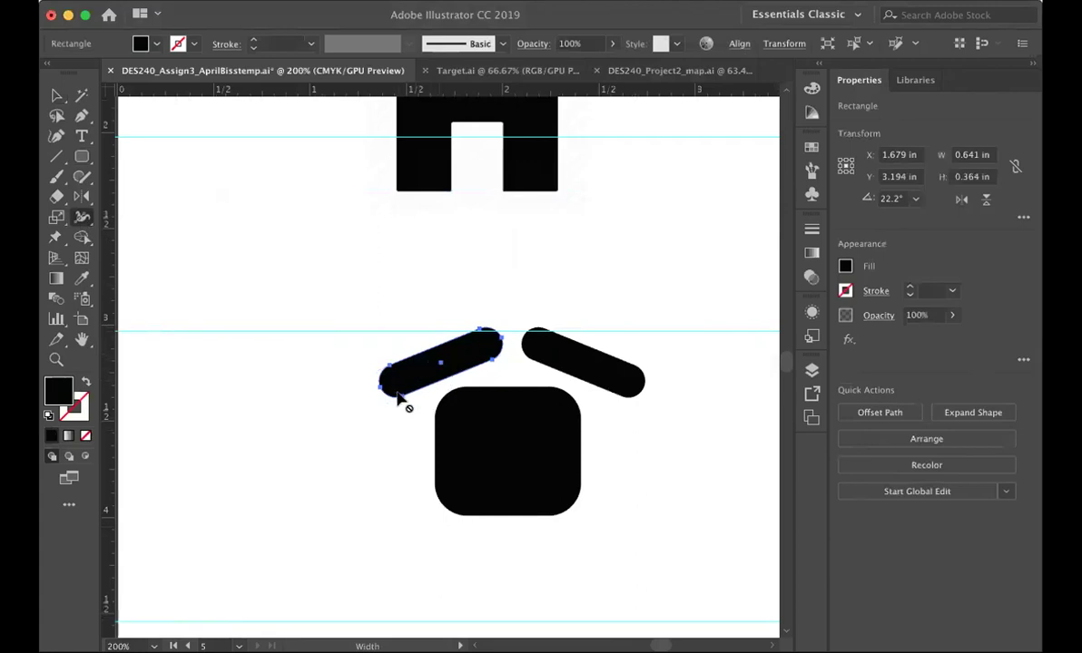
key(v)
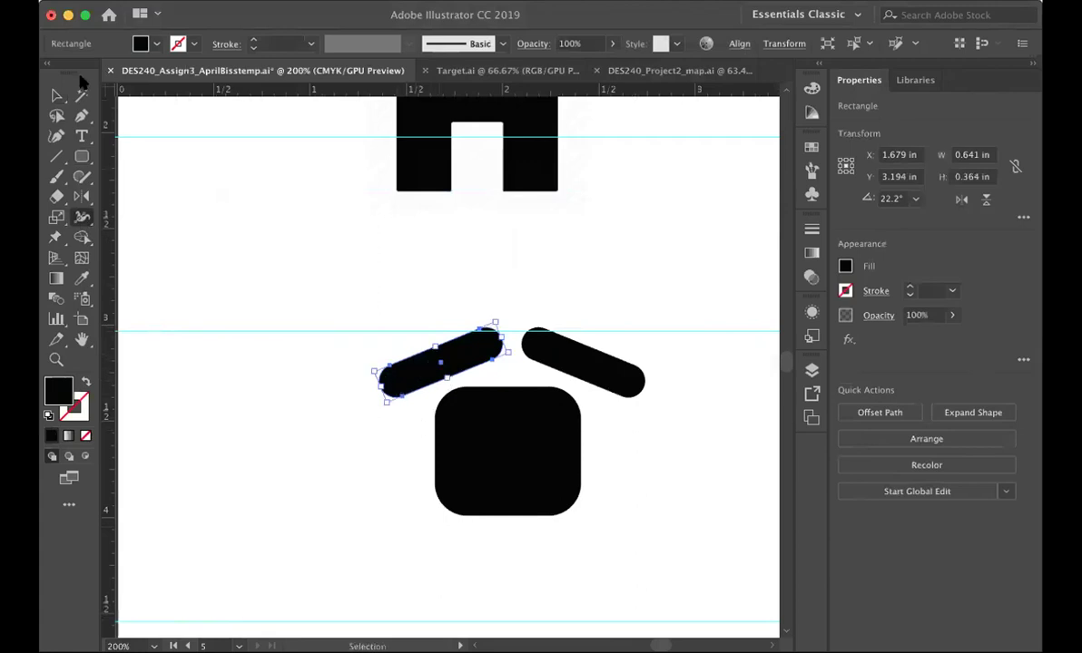
click(327, 288)
click(442, 357)
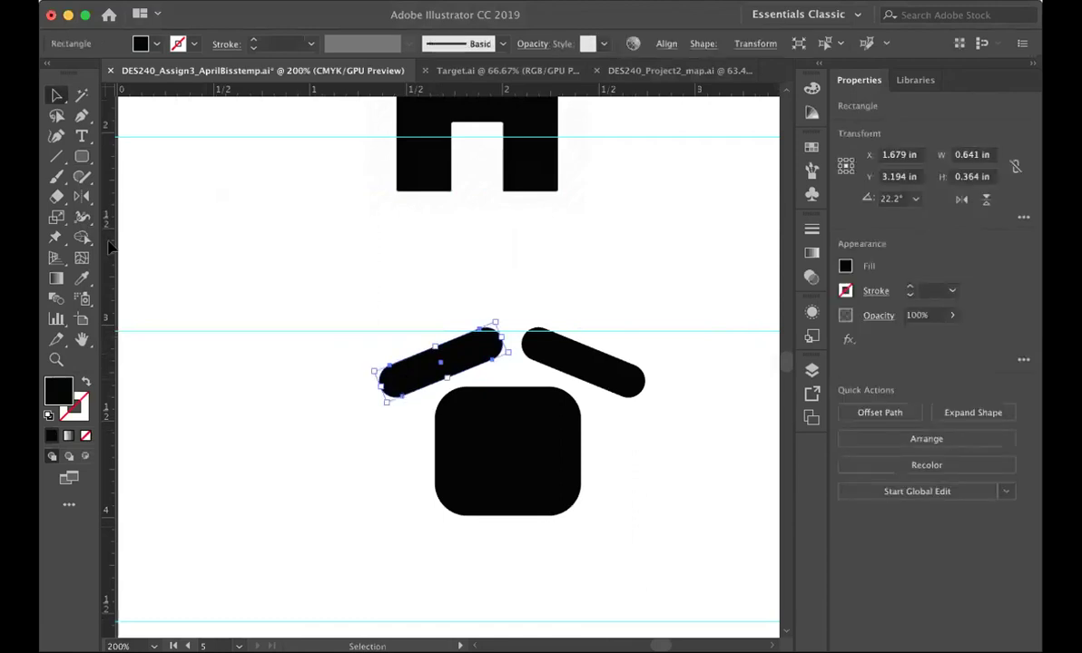
click(80, 218)
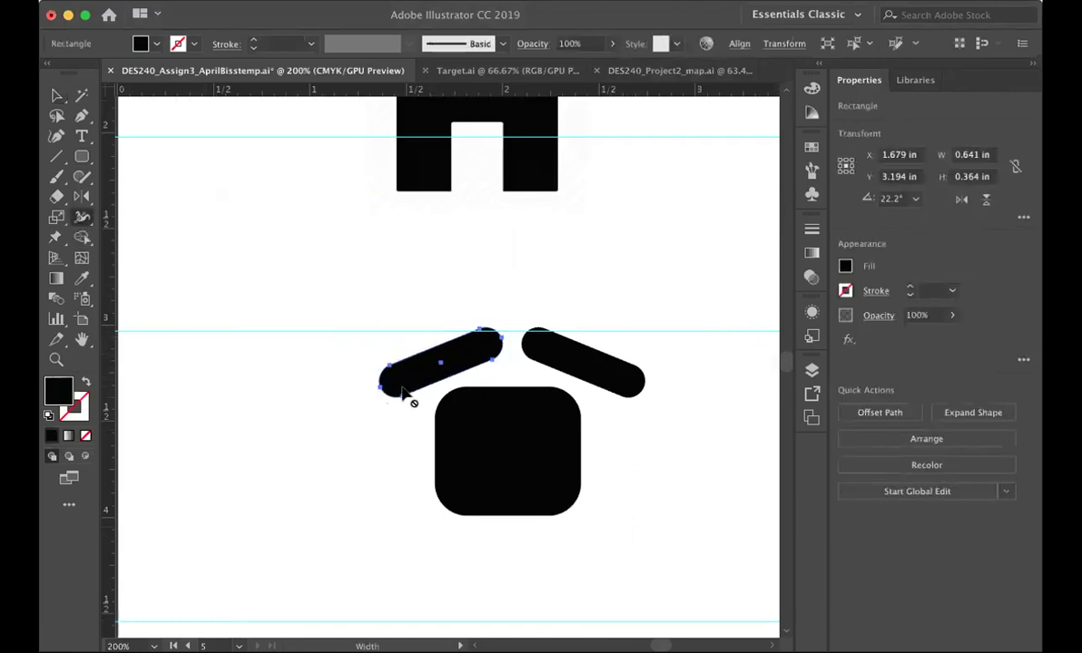
Select the left roof bar's path with Direct Selection and try the Width tool on it again
click(56, 95)
drag(56, 95, 118, 92)
click(277, 259)
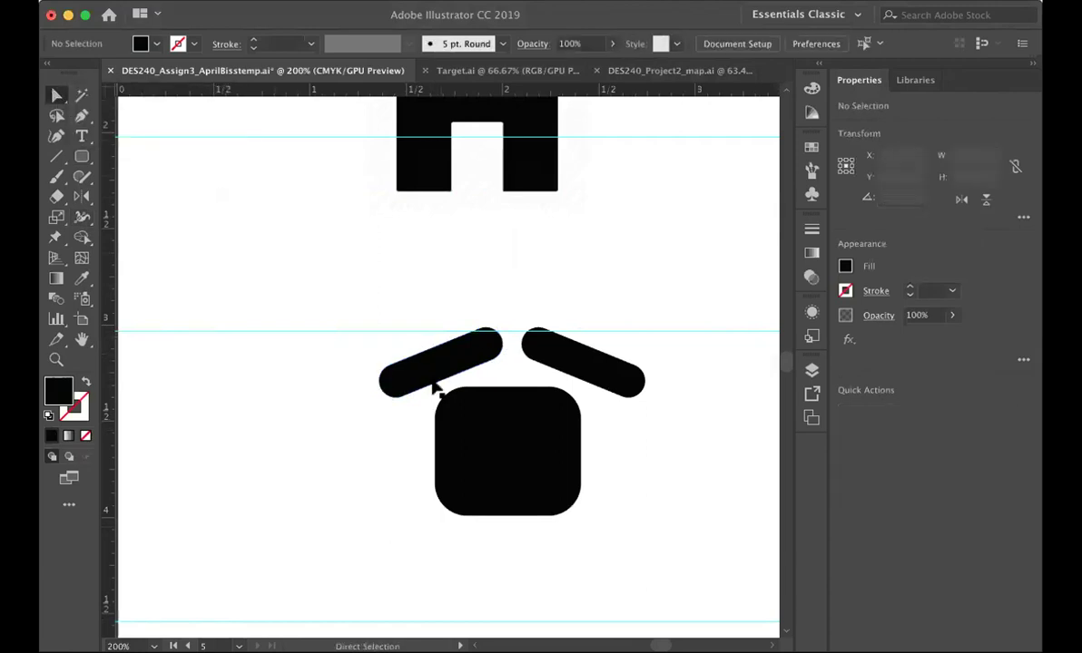
click(433, 376)
click(80, 217)
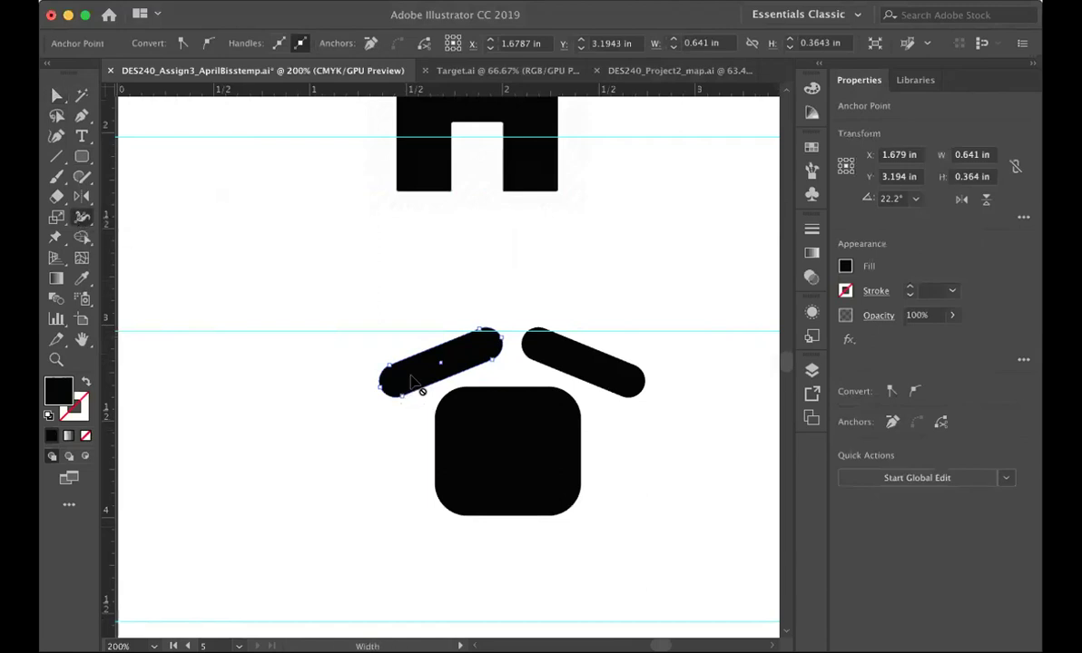
key(super+equal)
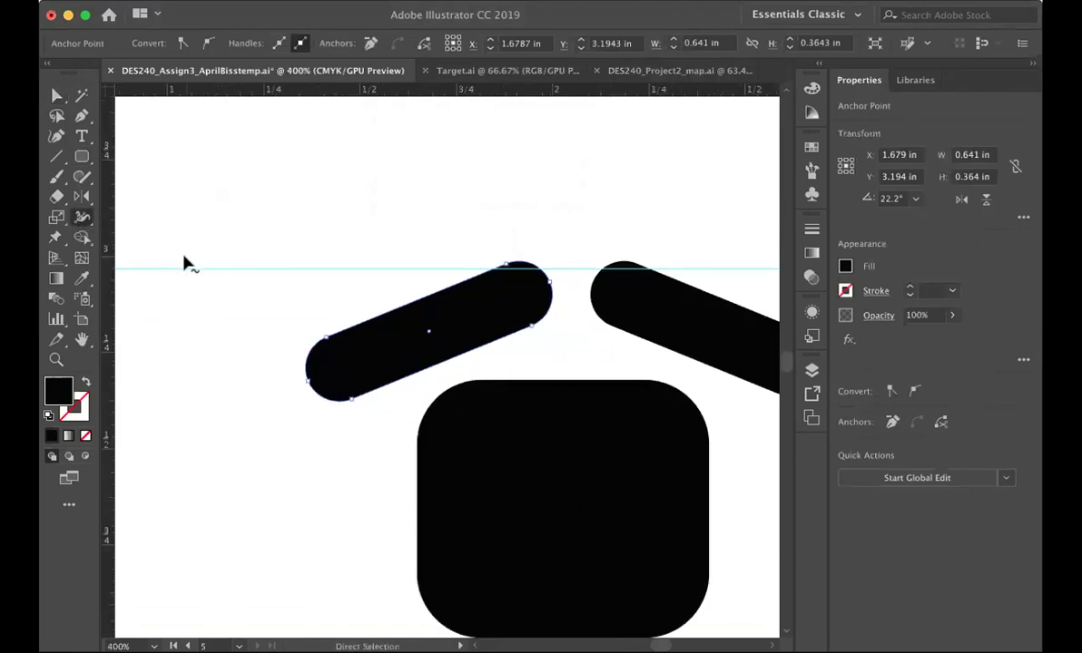
Replace the left roof bar with a straight line segment about 0.62 by 0.28 in, sloping about 24°
click(56, 96)
key(Delete)
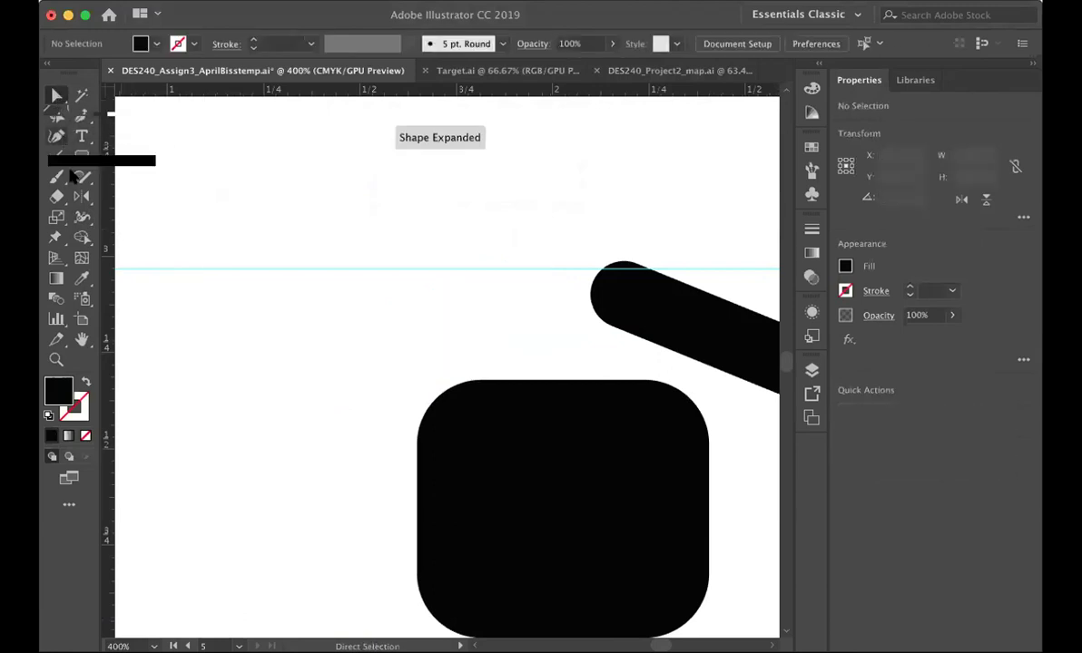
click(57, 157)
click(290, 388)
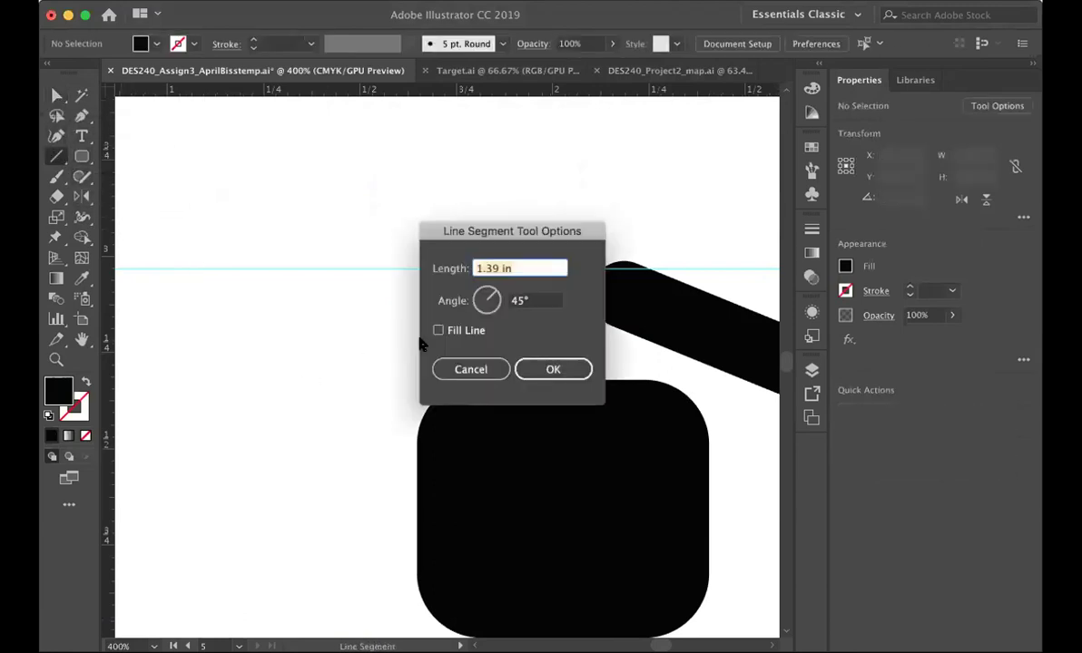
click(445, 368)
drag(283, 375, 523, 268)
click(56, 95)
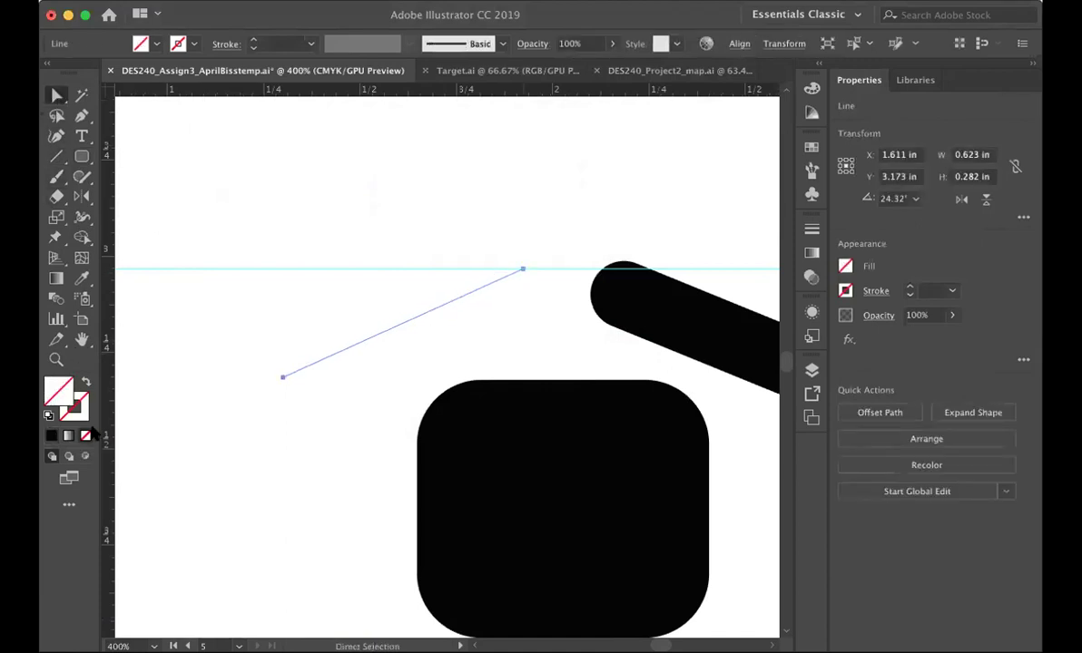
Give the sloping line a black stroke with a weight of 8 pt
double_click(78, 410)
mouse_move(357, 514)
mouse_down()
mouse_move(403, 512)
mouse_move(419, 541)
mouse_up()
click(580, 332)
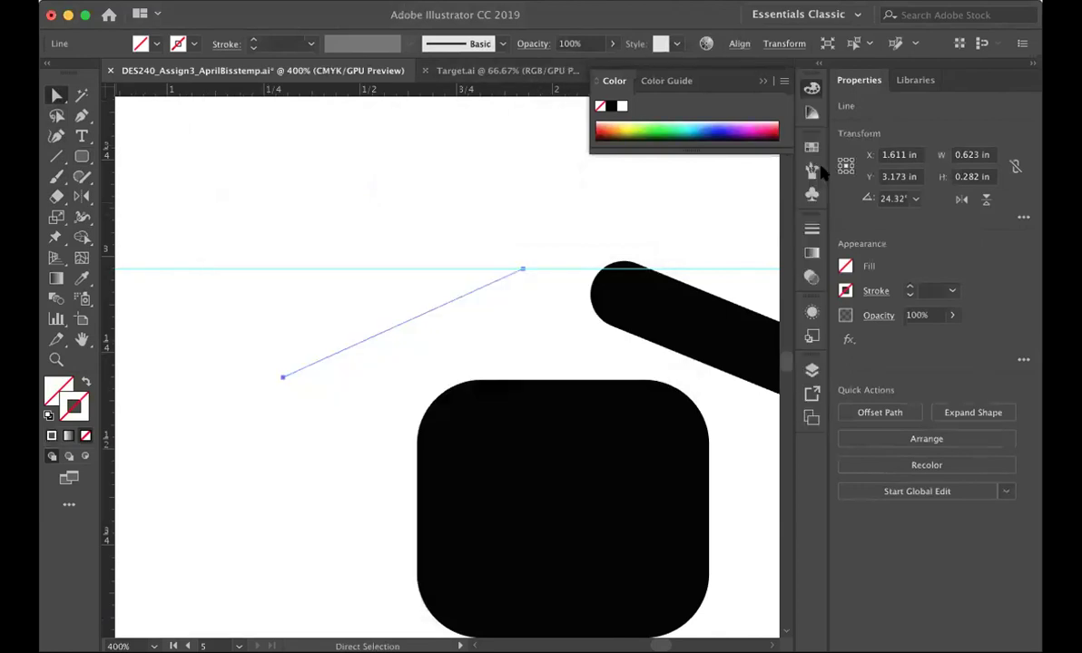
click(951, 292)
click(907, 437)
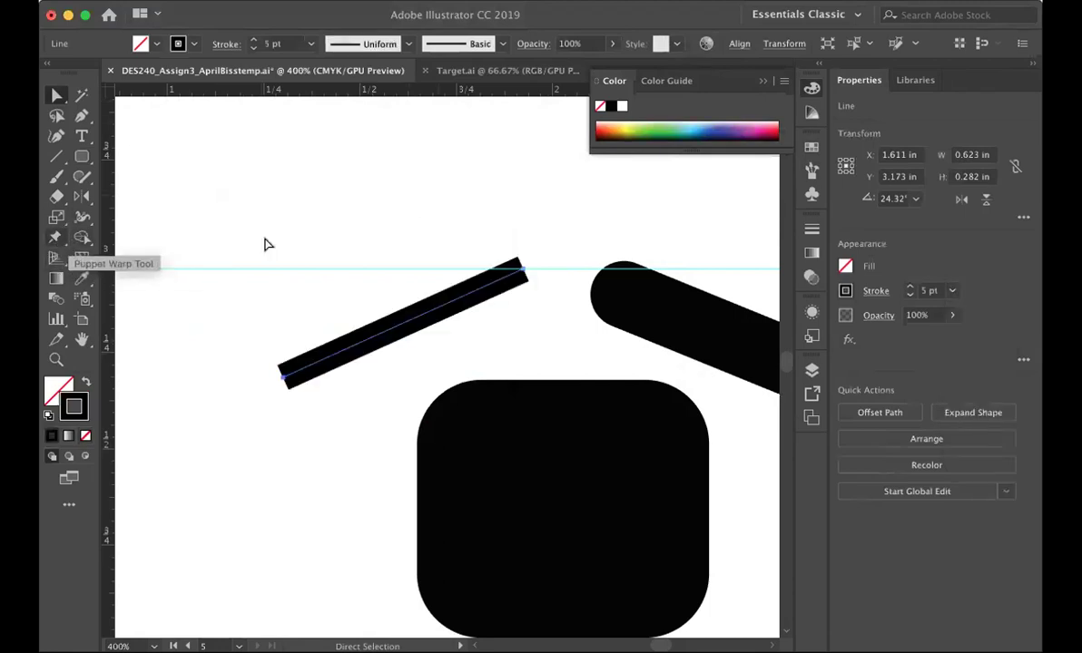
click(951, 292)
click(962, 436)
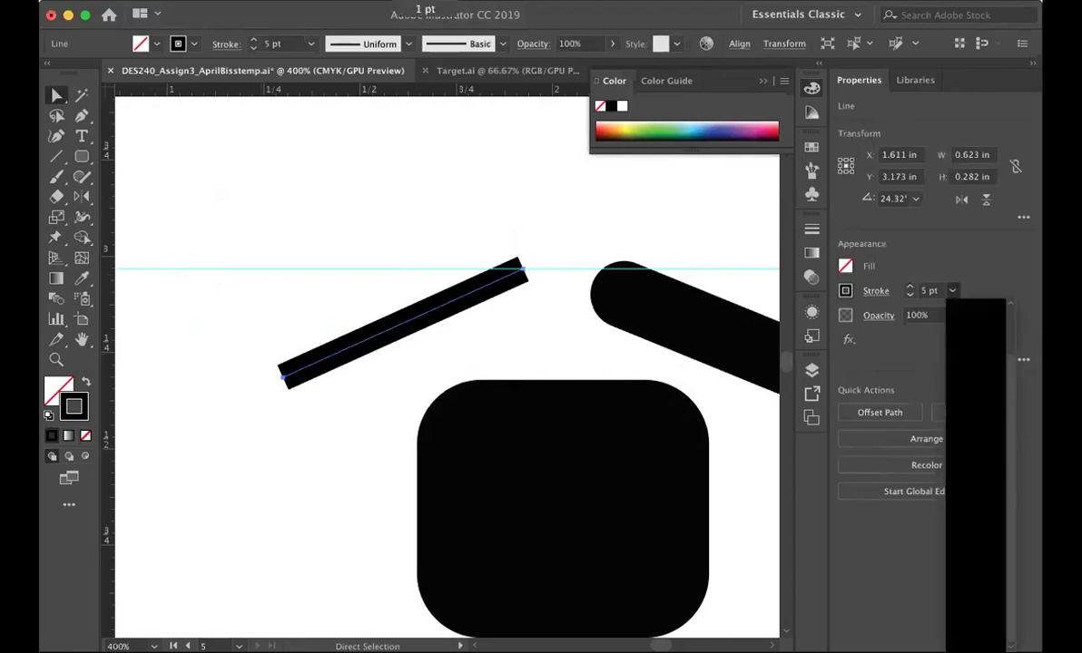
Use the Width tool to taper the line's lower end to a point and widen its upper end to about 11.8 pt
click(81, 219)
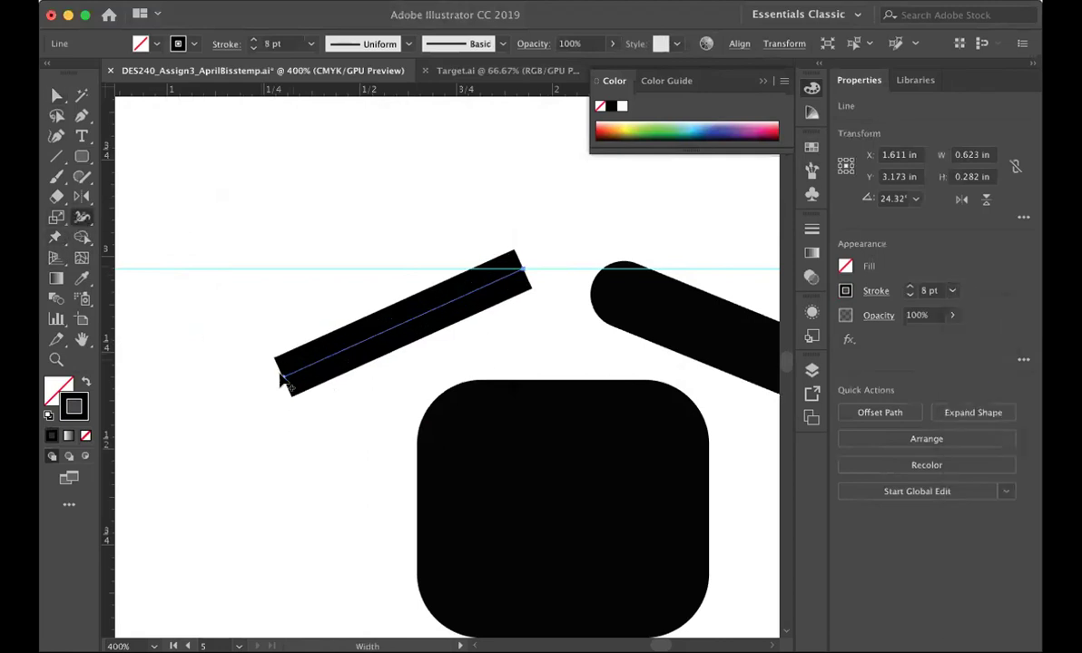
drag(246, 403, 282, 376)
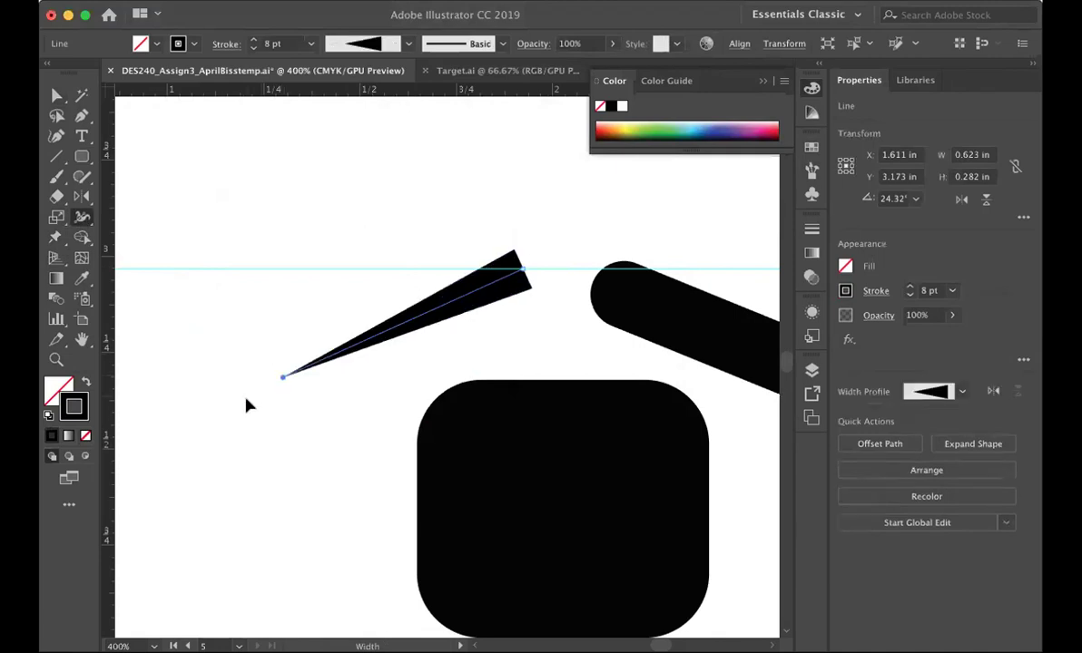
drag(524, 269, 537, 309)
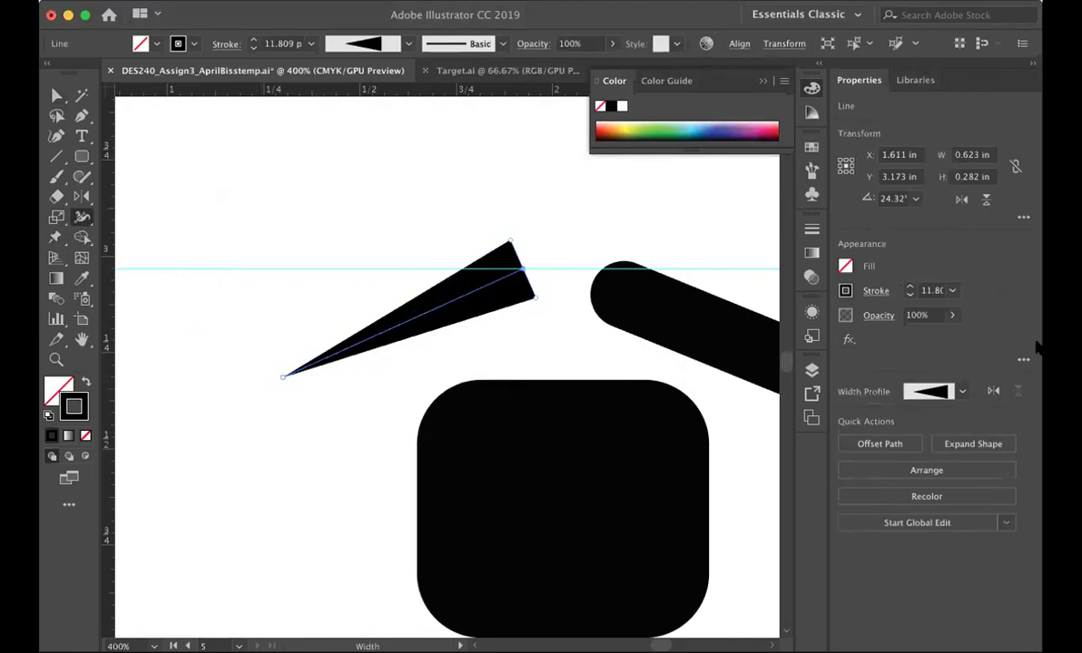
Try two preset width profiles on the sloping line, then set its width profile to Uniform
click(964, 393)
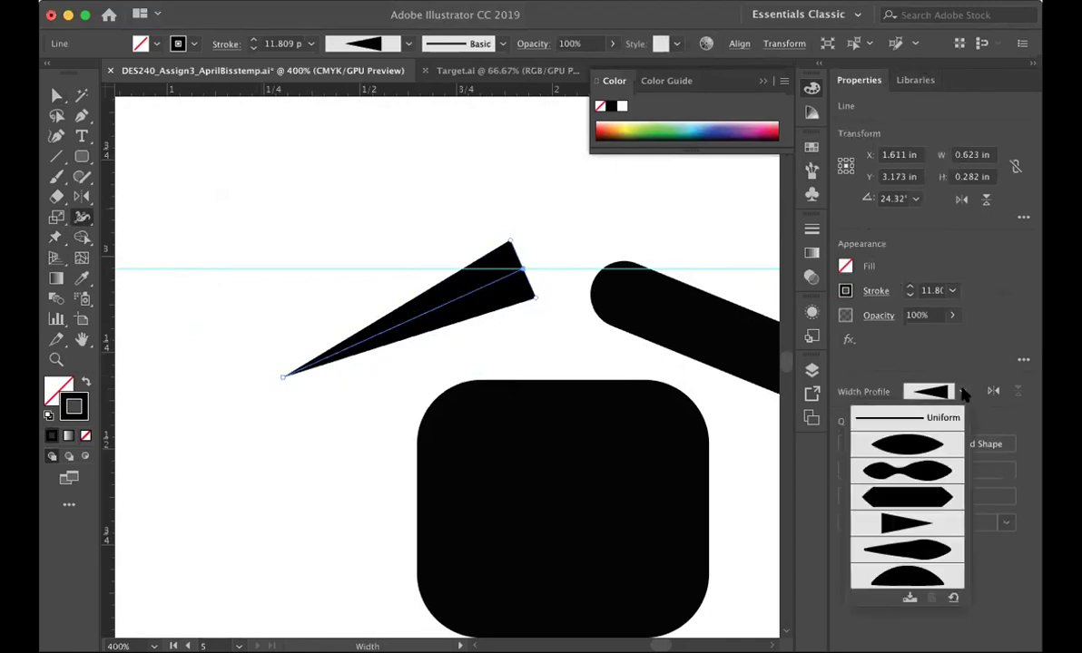
click(920, 444)
click(962, 392)
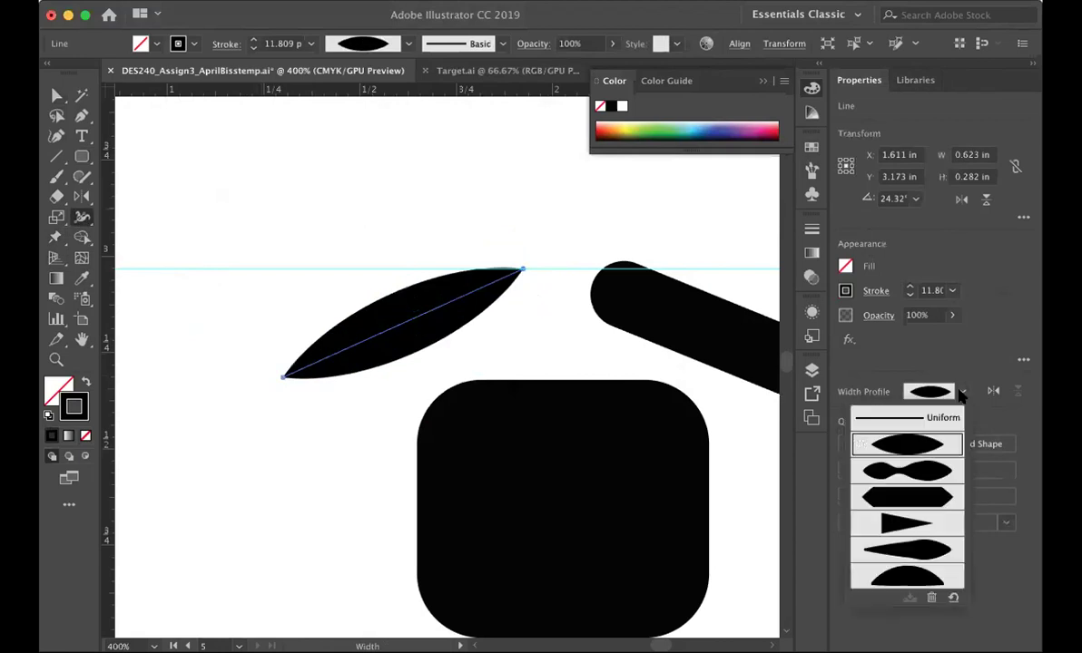
click(919, 474)
click(949, 396)
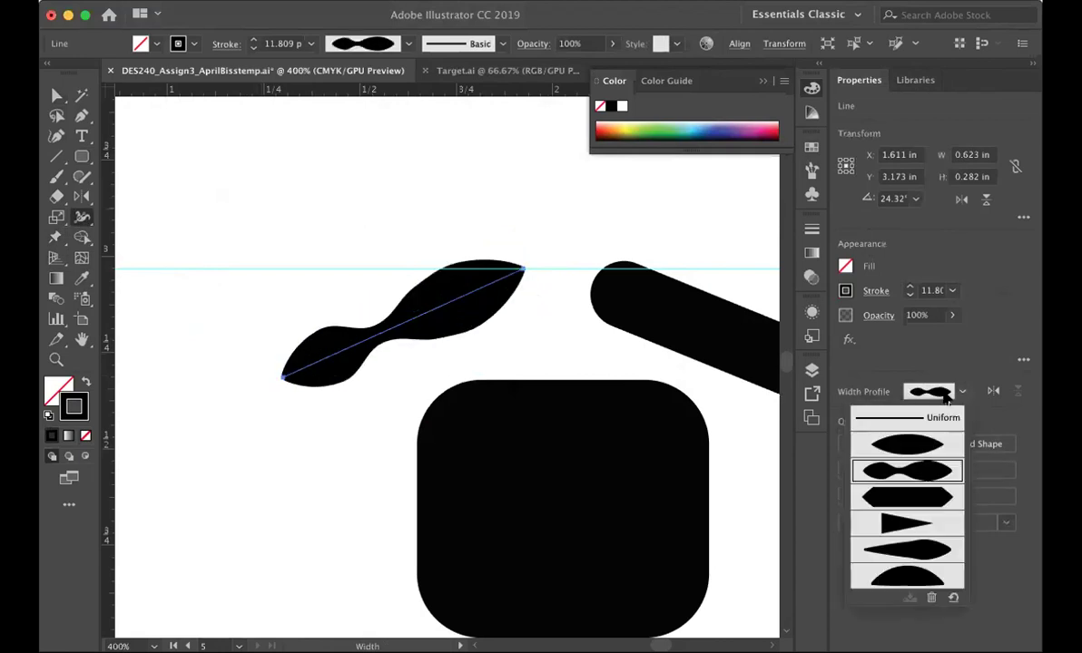
click(908, 418)
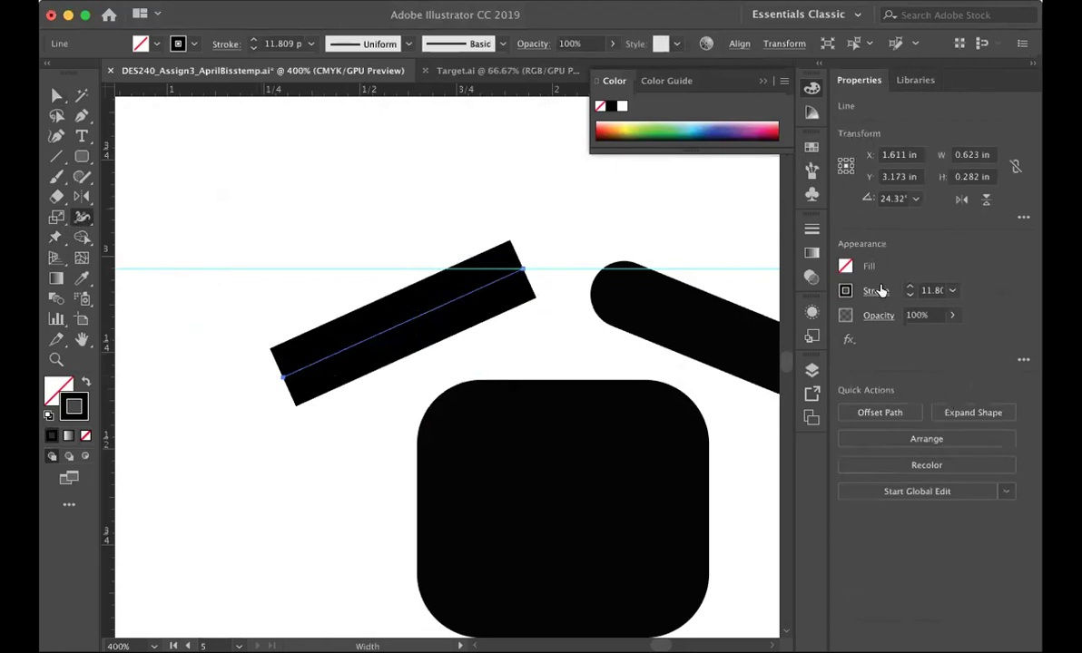
Show the full stroke options and give the sloping roof line a round cap
click(481, 0)
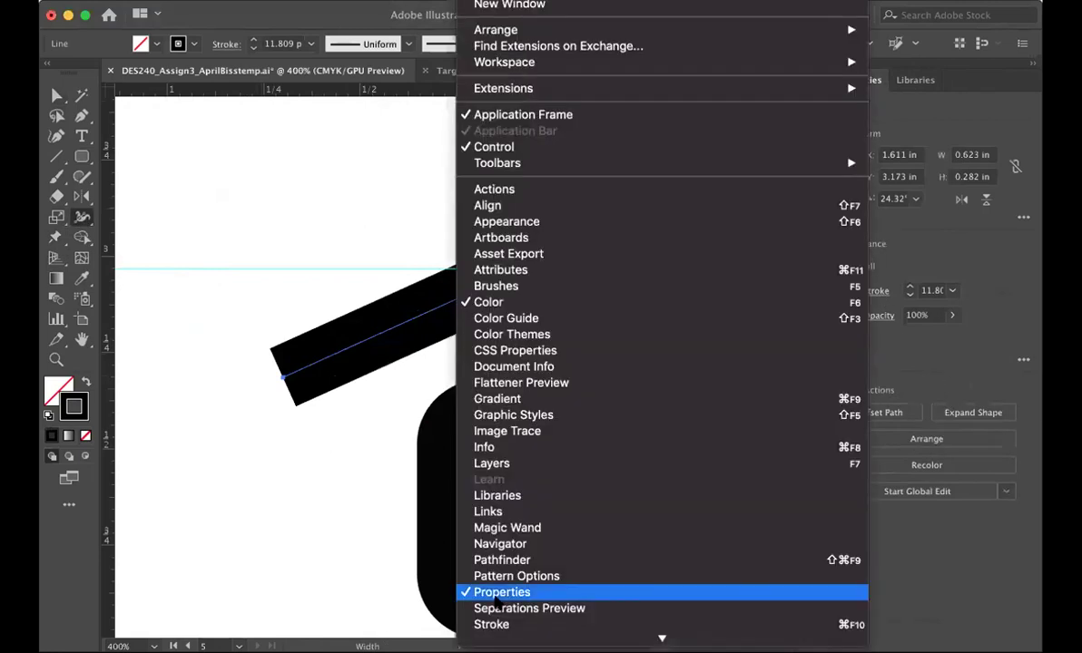
scroll(511, 529, down, 3)
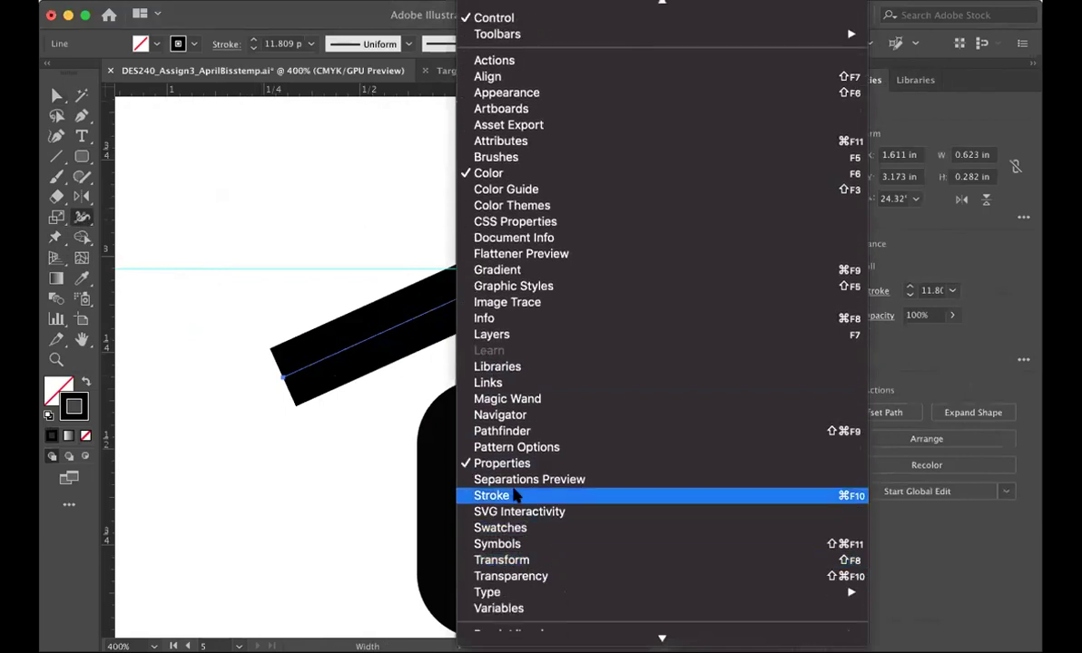
click(491, 495)
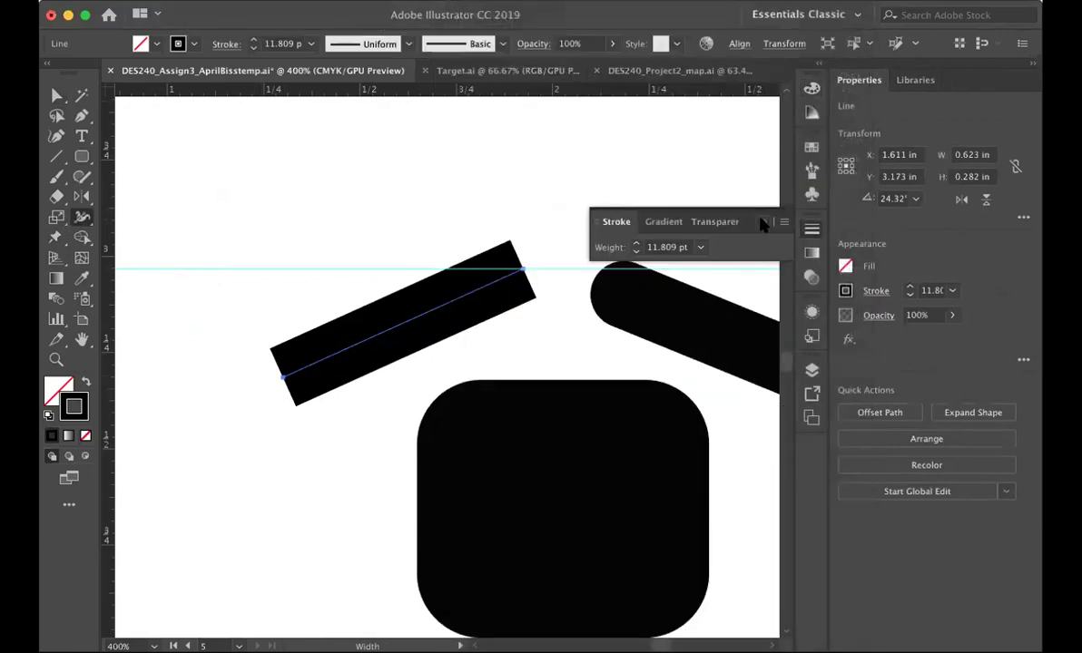
click(762, 222)
click(809, 231)
click(784, 221)
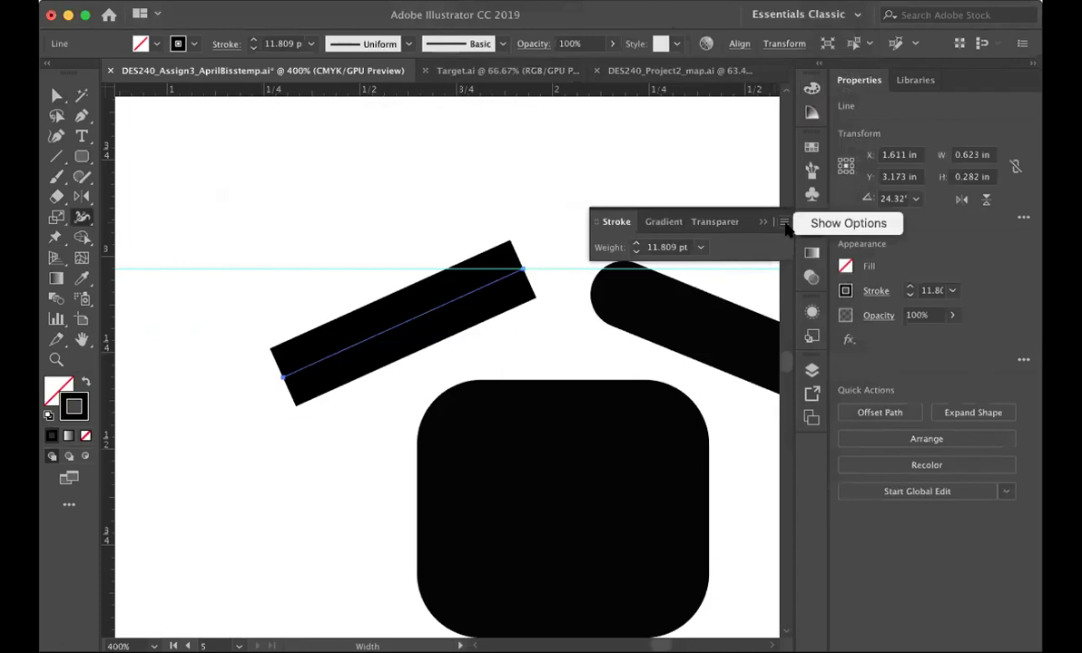
click(794, 218)
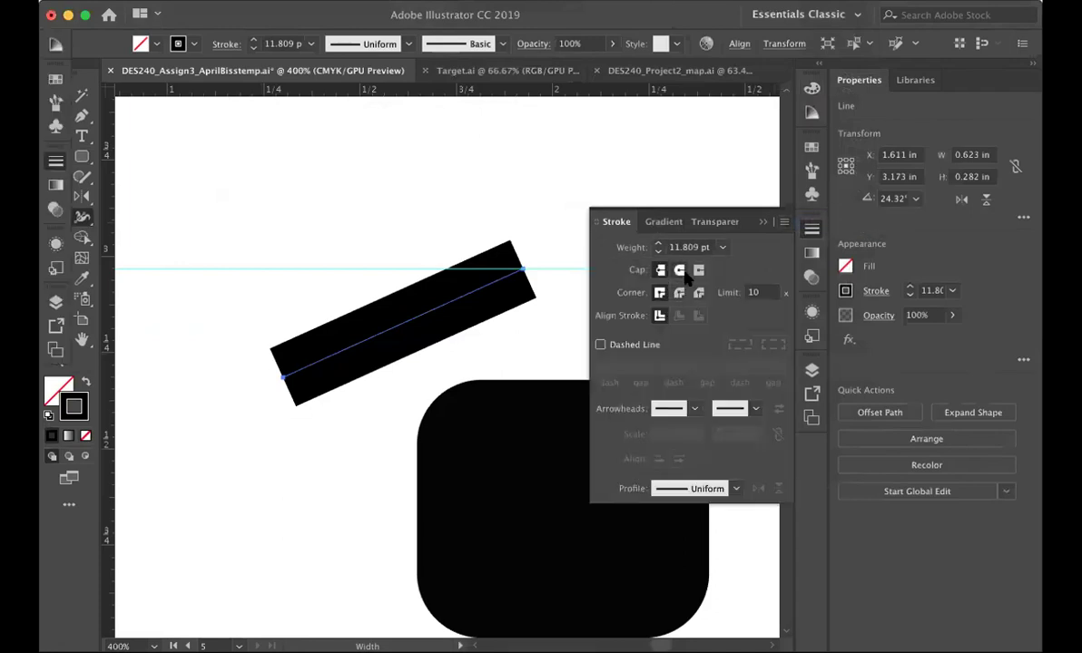
click(679, 270)
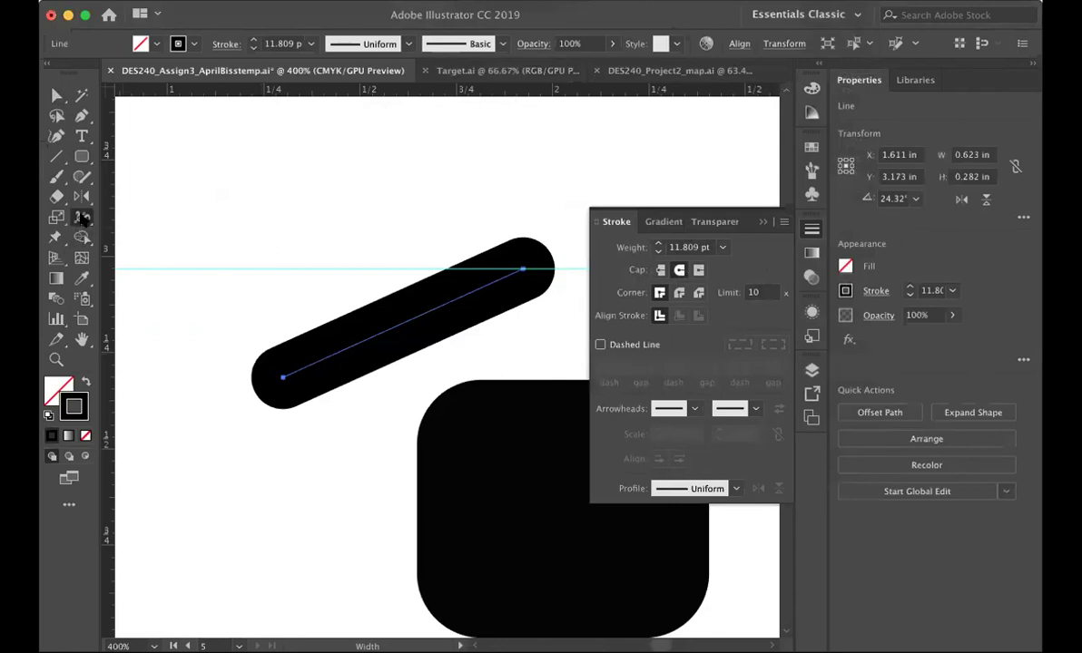
Taper the line's lower end to a point with the Width tool and move the line slightly down and left
drag(276, 370, 228, 363)
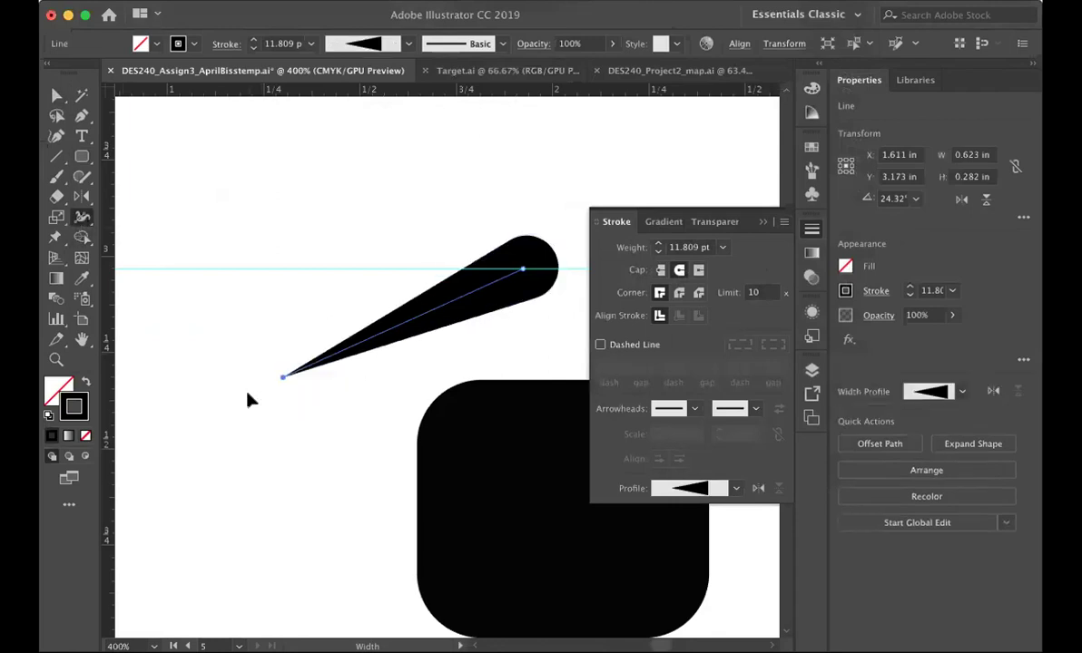
click(56, 95)
click(481, 136)
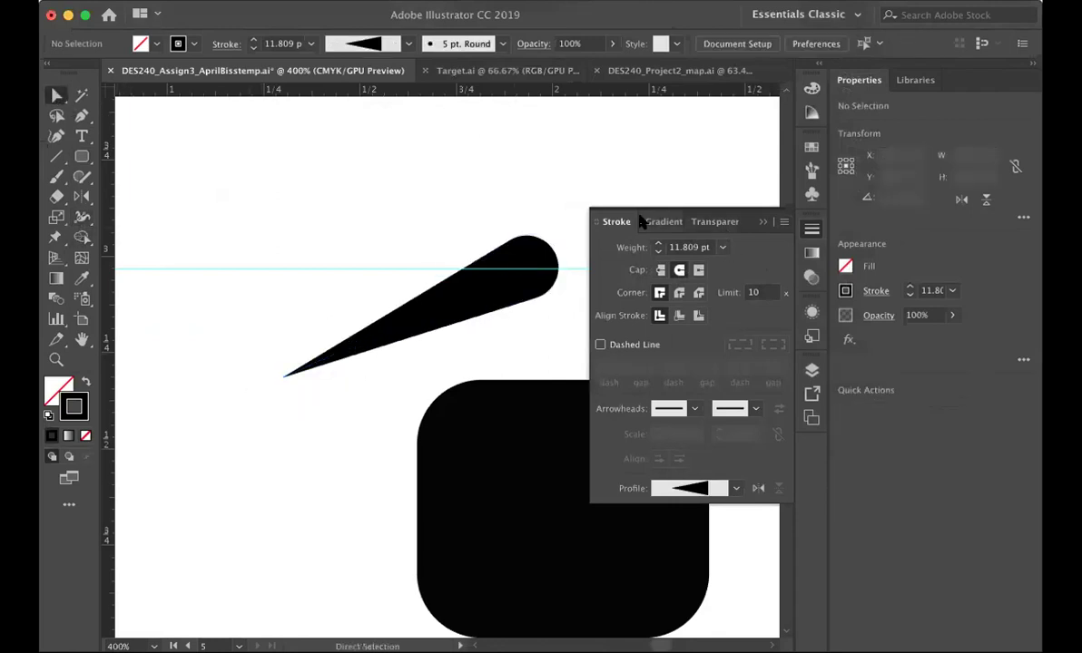
drag(523, 268, 499, 303)
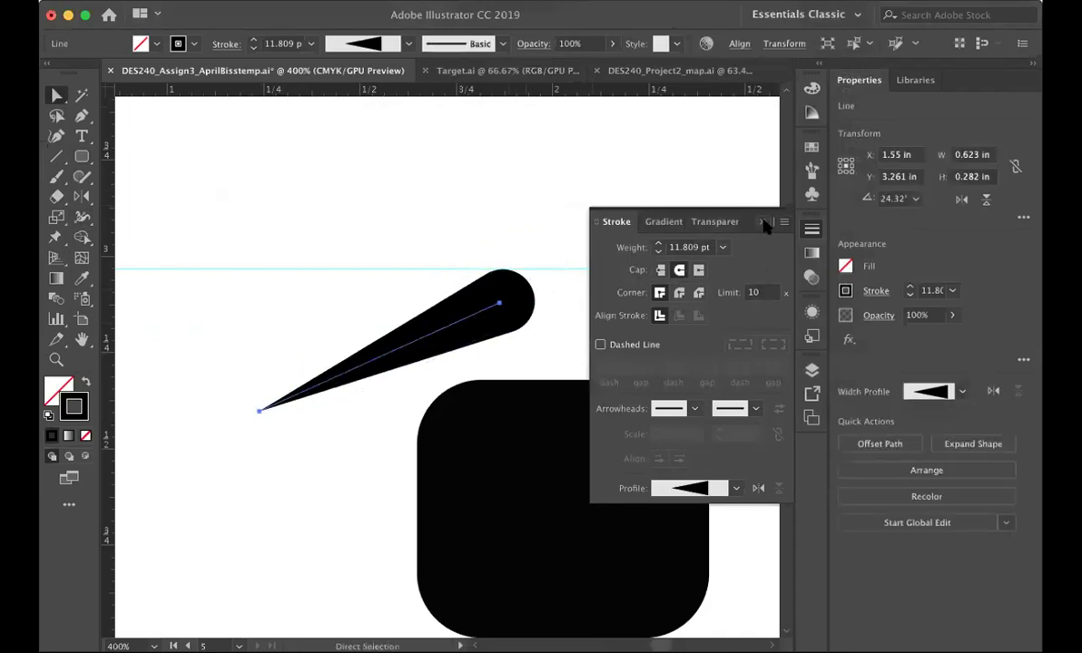
click(765, 222)
Delete the rounded bar on the roof's right side and paste a copy of the tapered bar
click(617, 319)
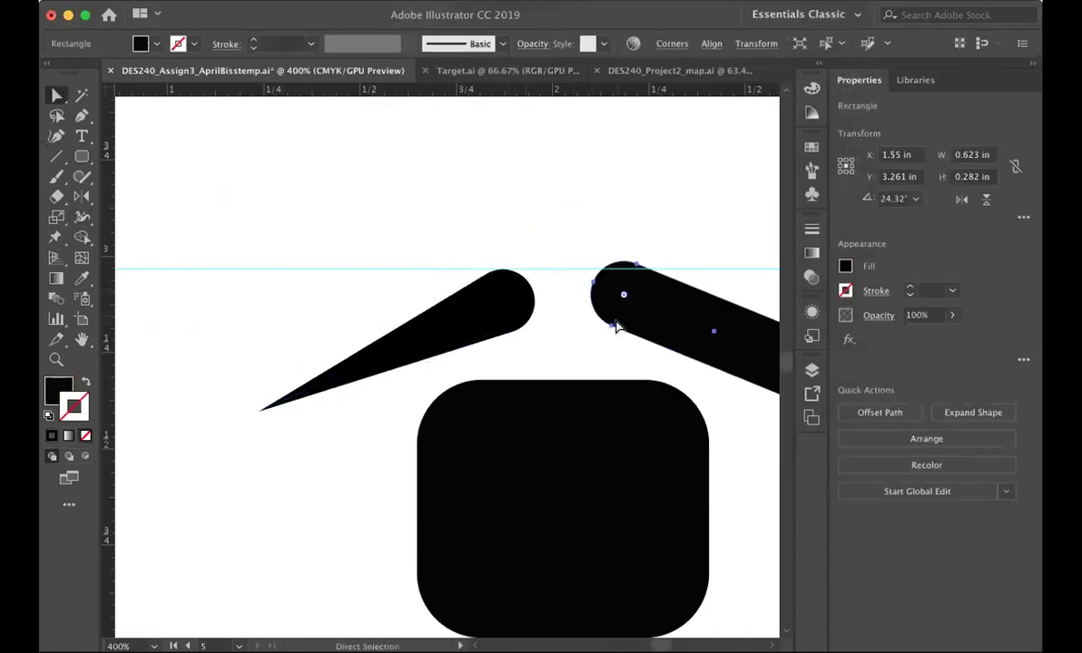
key(Delete)
click(436, 338)
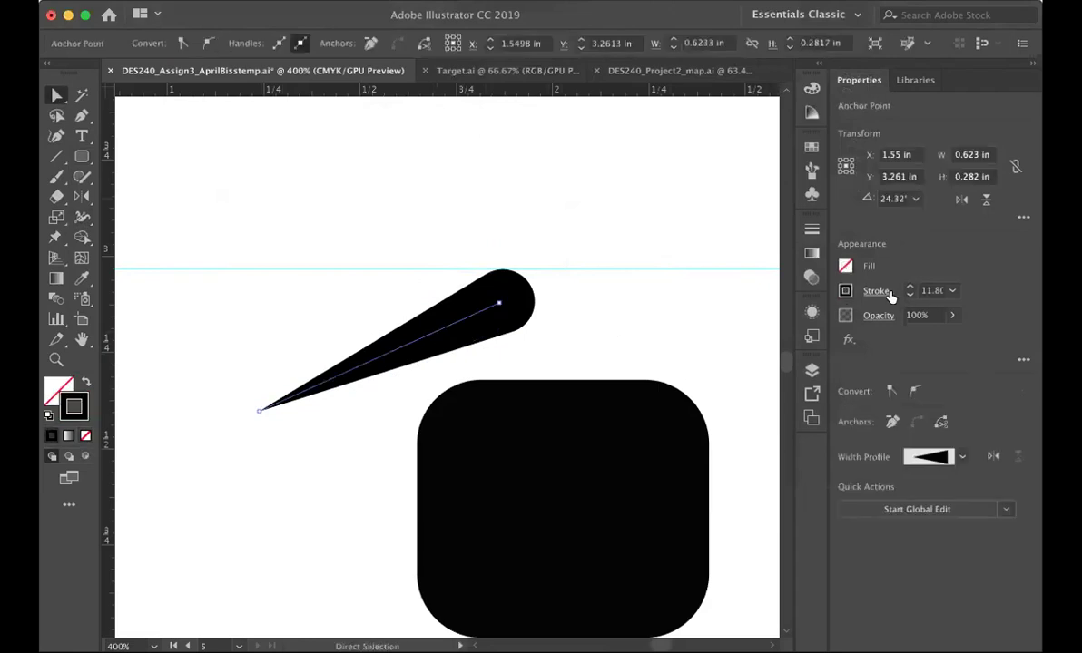
key(super+c)
key(super+v)
Reflect the pasted bar across the vertical axis and place it as the roof's right half
click(57, 218)
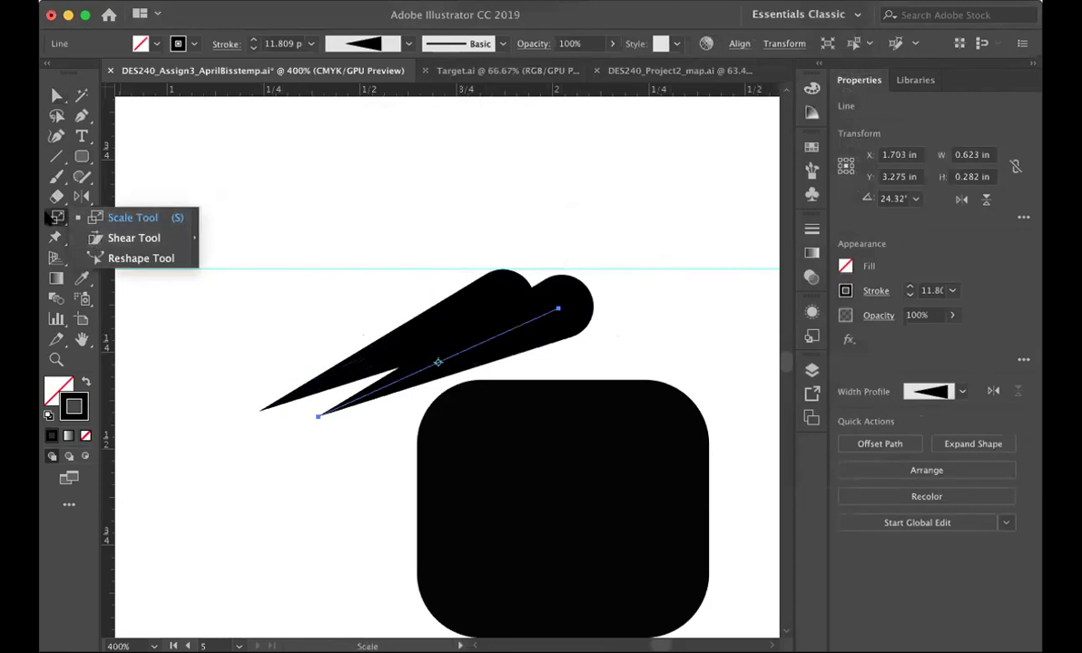
double_click(82, 196)
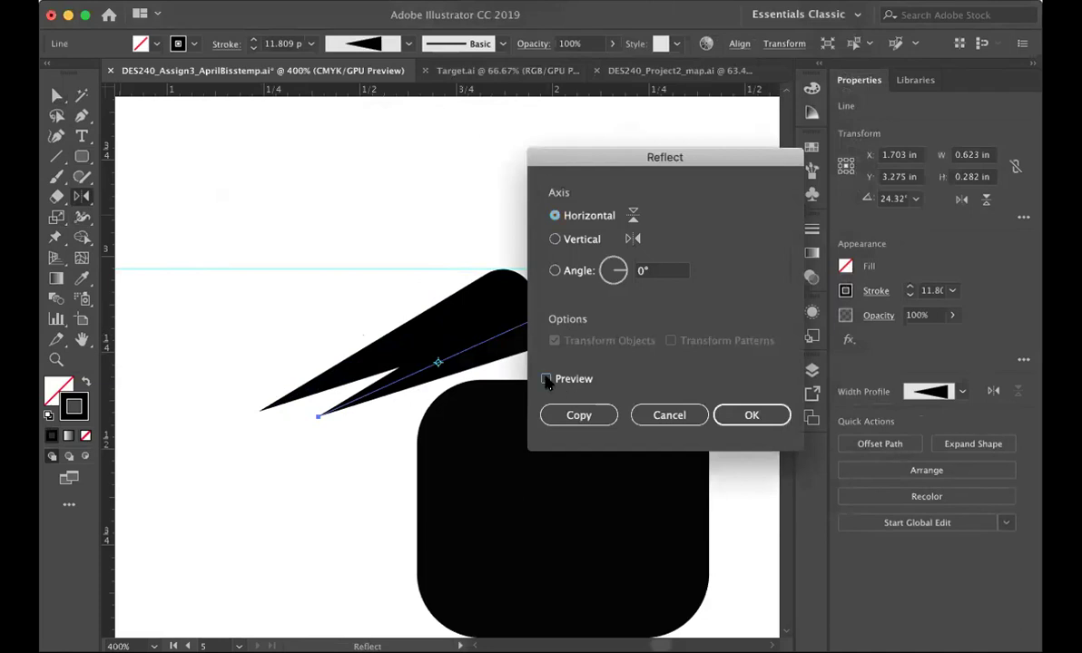
click(547, 378)
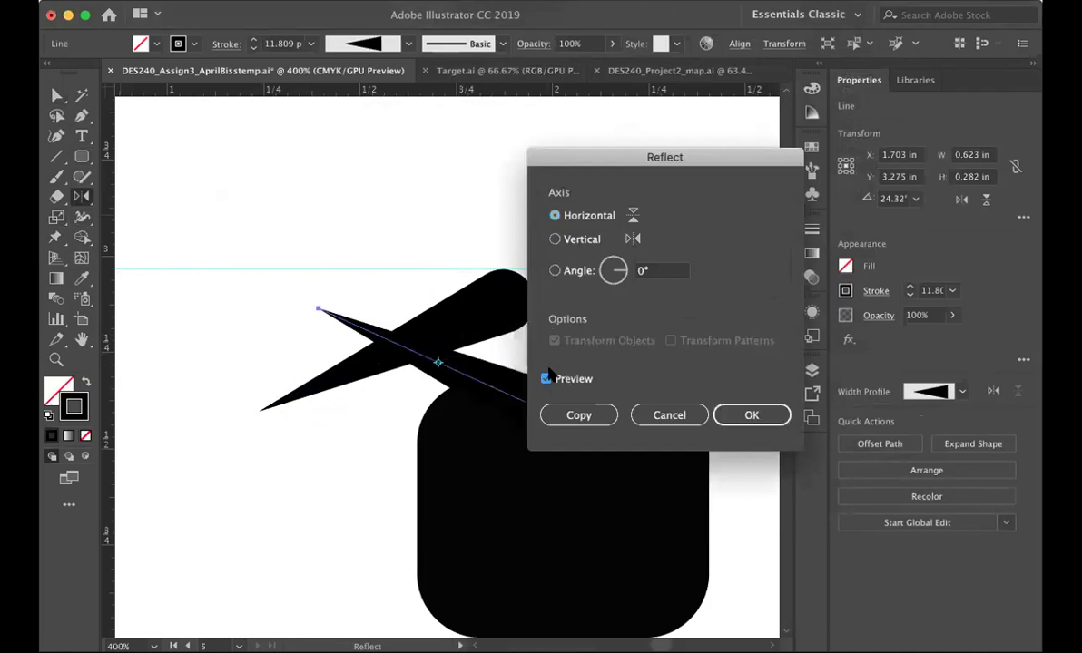
click(554, 238)
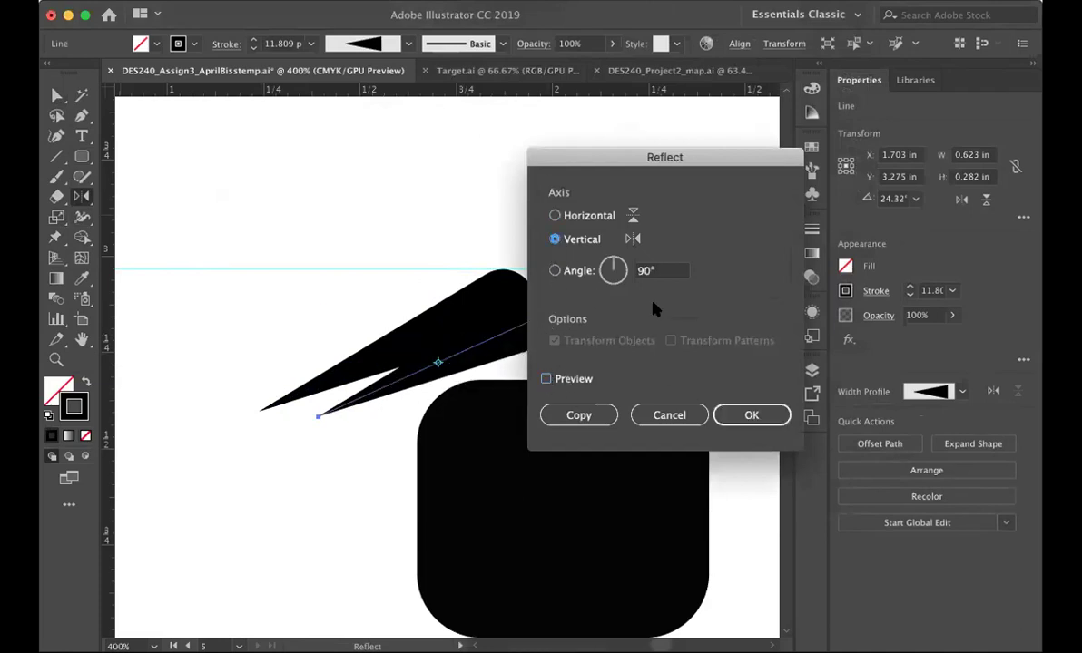
click(751, 414)
key(v)
mouse_move(358, 326)
mouse_down()
mouse_move(591, 320)
mouse_move(572, 306)
mouse_move(608, 306)
mouse_up()
Move the rounded body rectangle left so it sits centred beneath the two roof bars
key(a)
mouse_move(651, 515)
mouse_down()
mouse_move(625, 512)
mouse_move(636, 510)
mouse_up()
scroll(726, 523, right, 3)
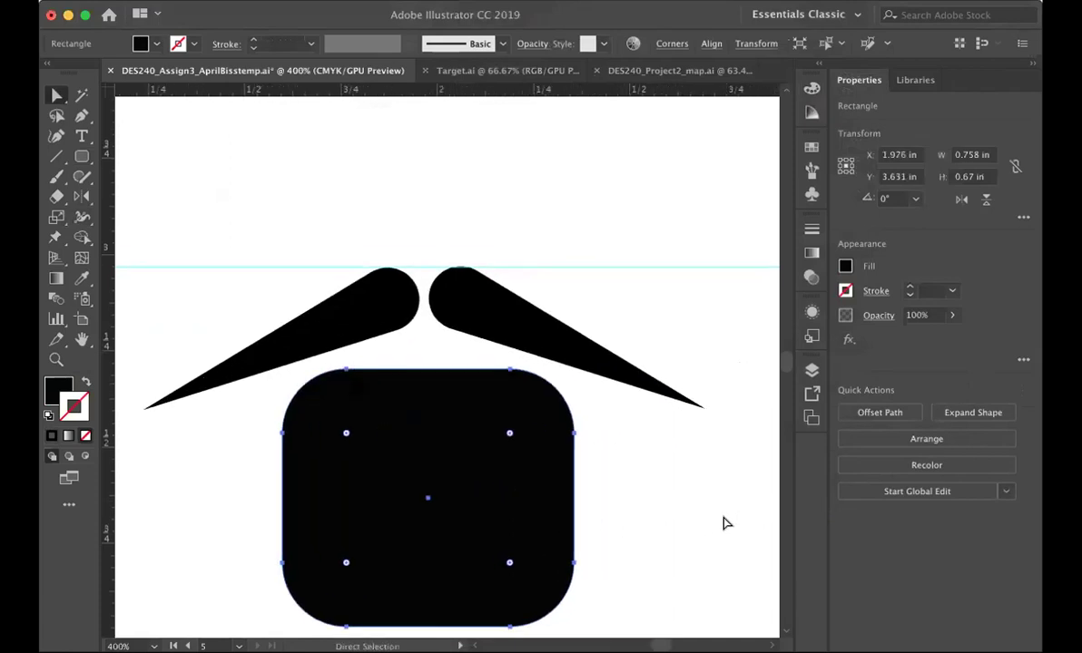
key(Left)
key(Left)
click(587, 502)
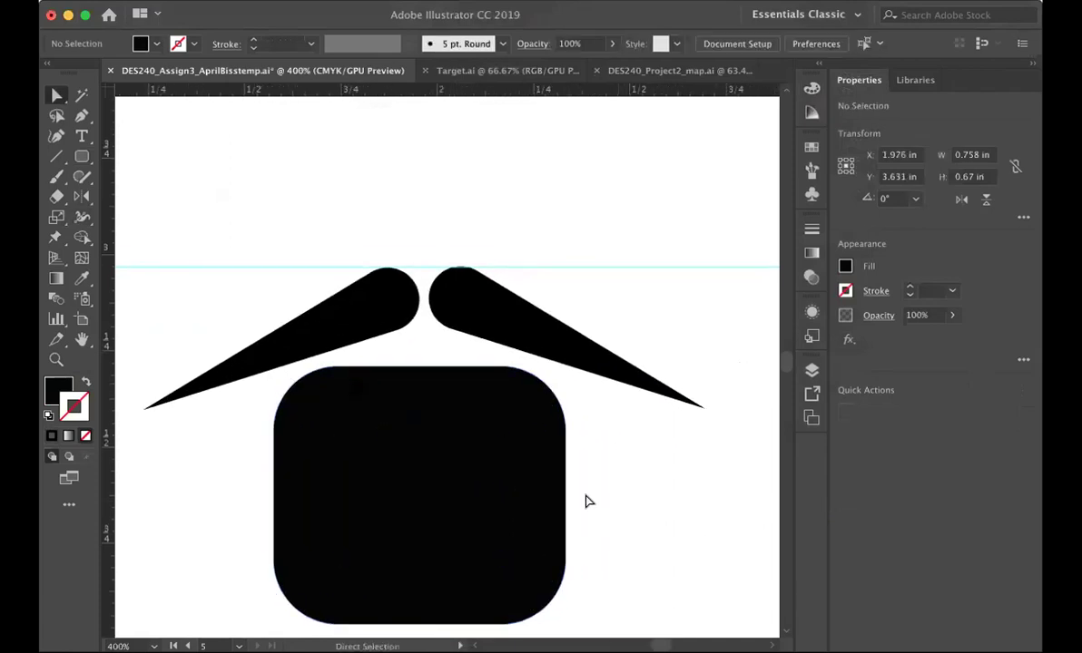
Space the two roof bars slightly farther apart and align their top edges
click(537, 341)
click(358, 318)
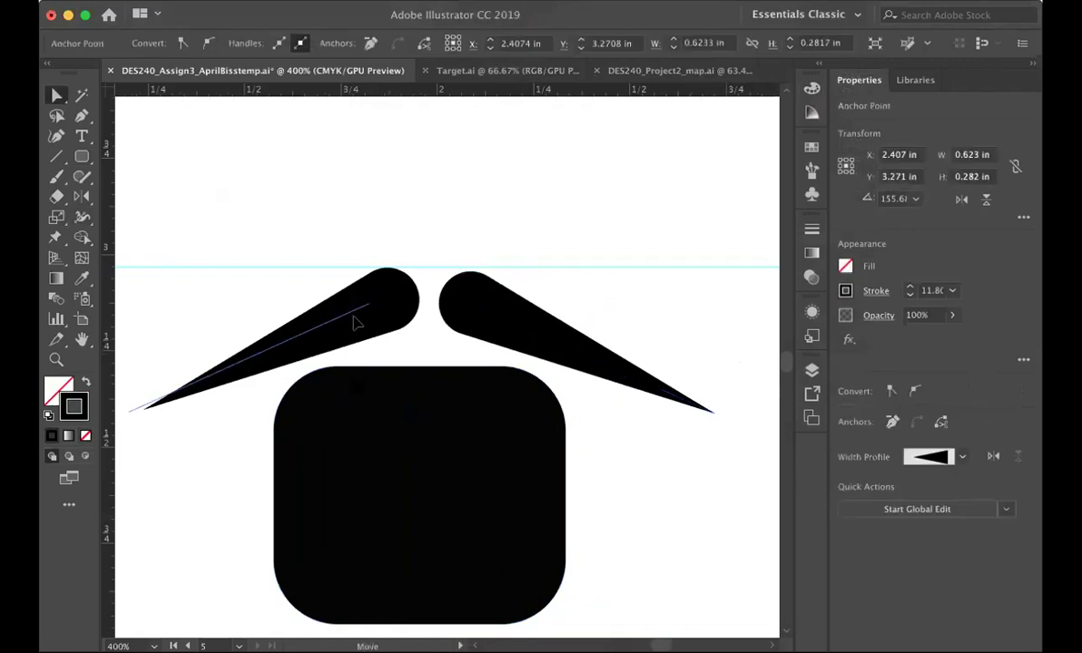
drag(356, 323, 348, 323)
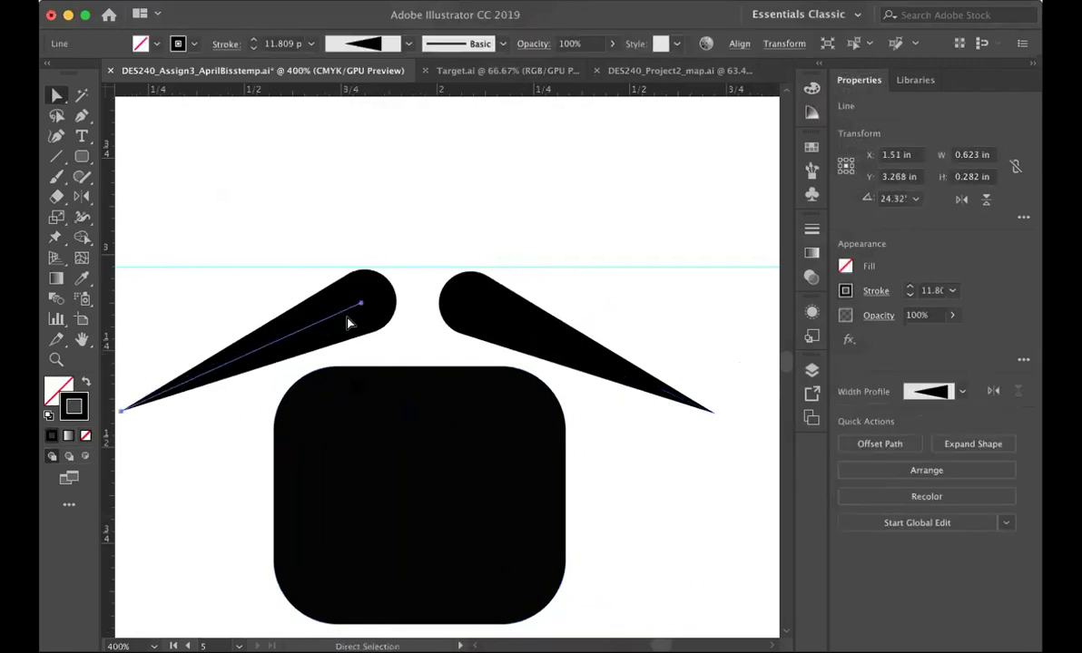
shift+click(493, 321)
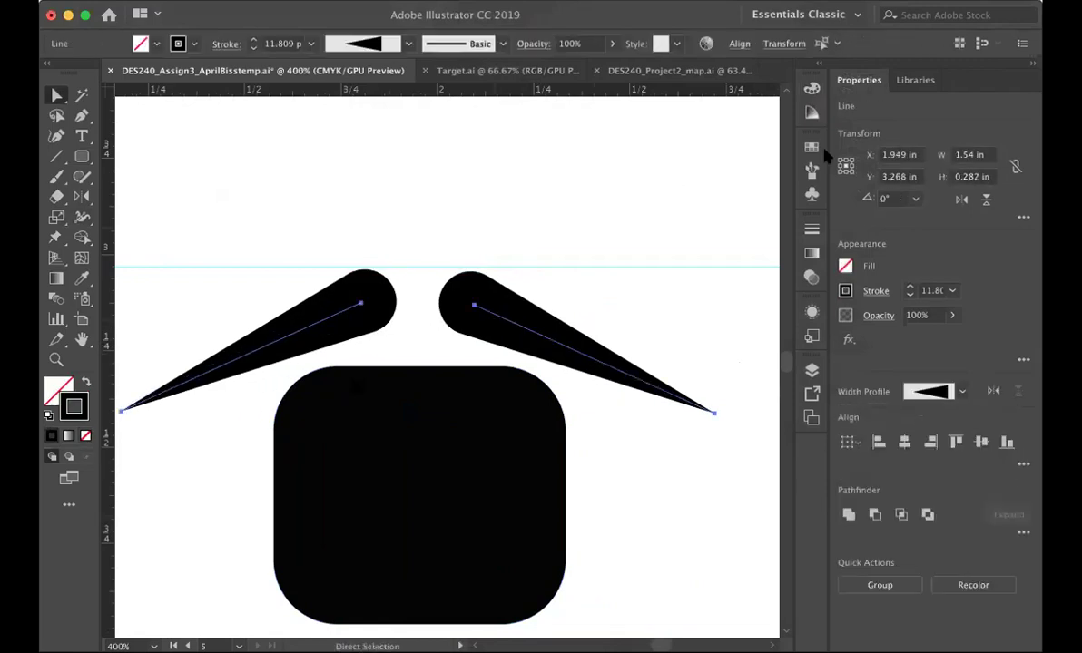
click(739, 45)
click(673, 90)
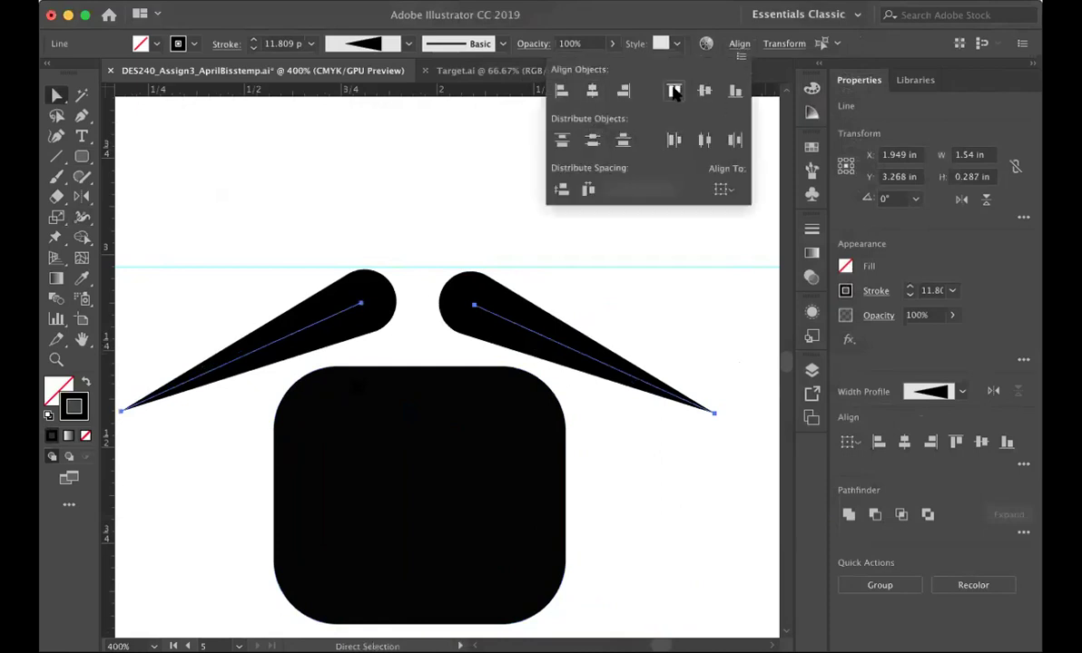
Try to replace the house body with a new rounded rectangle beneath the roof bars
click(505, 410)
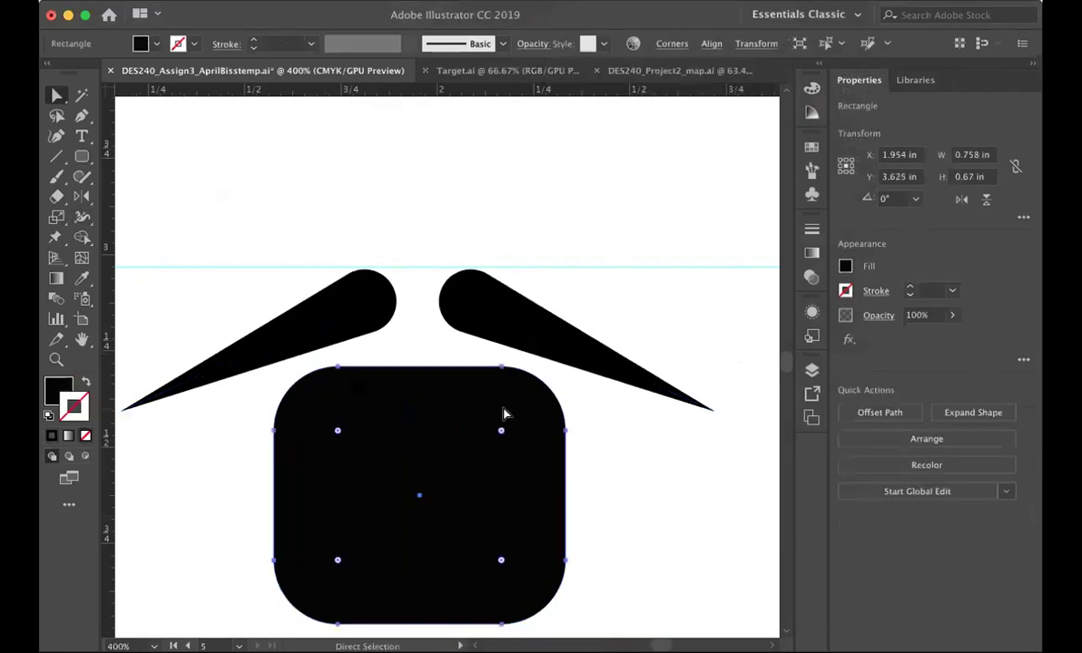
key(Delete)
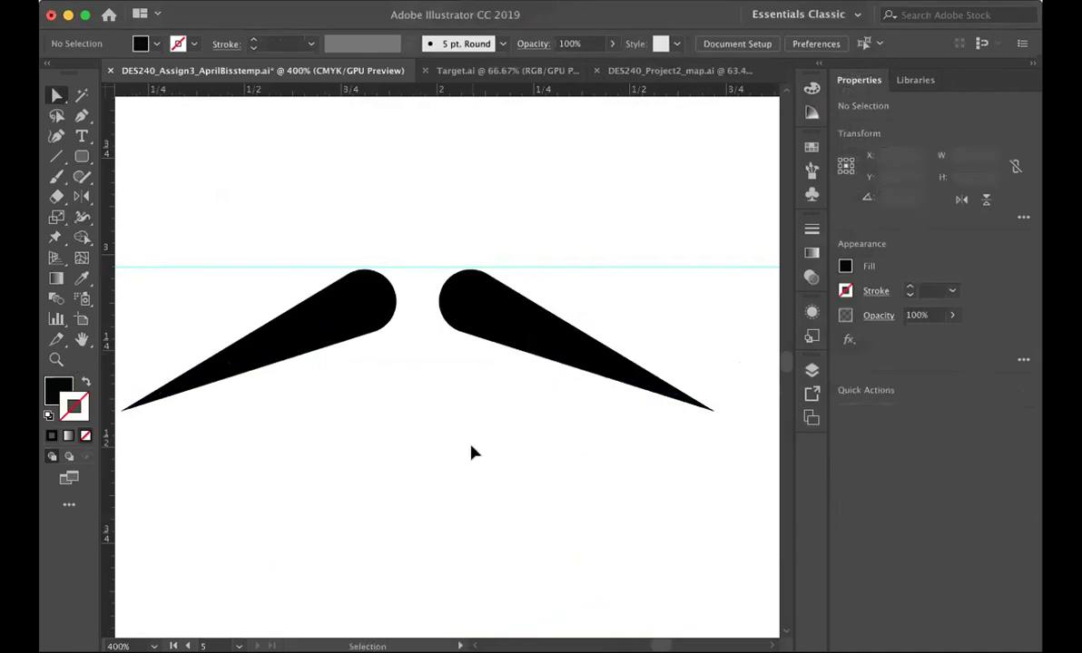
key(super+minus)
click(81, 156)
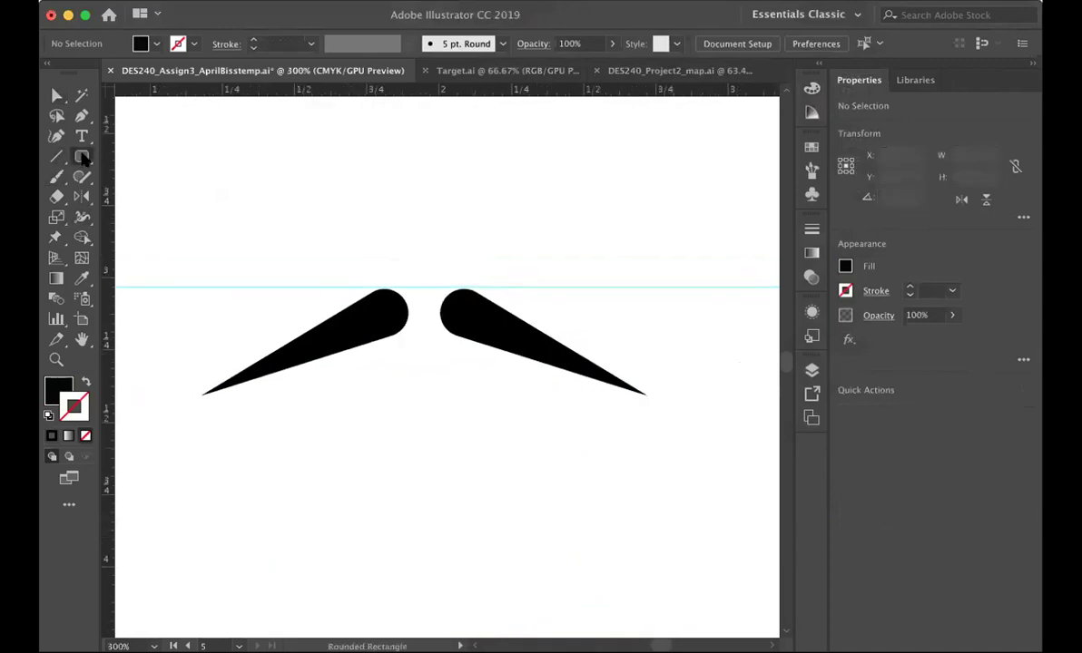
click(310, 322)
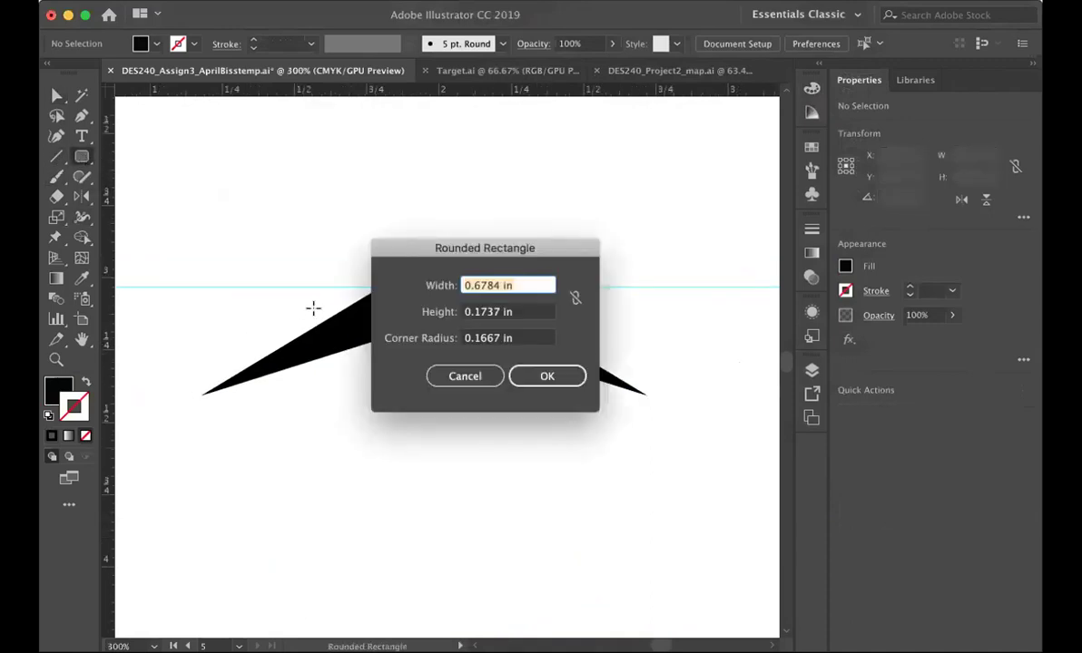
click(465, 375)
drag(316, 361, 535, 555)
click(63, 96)
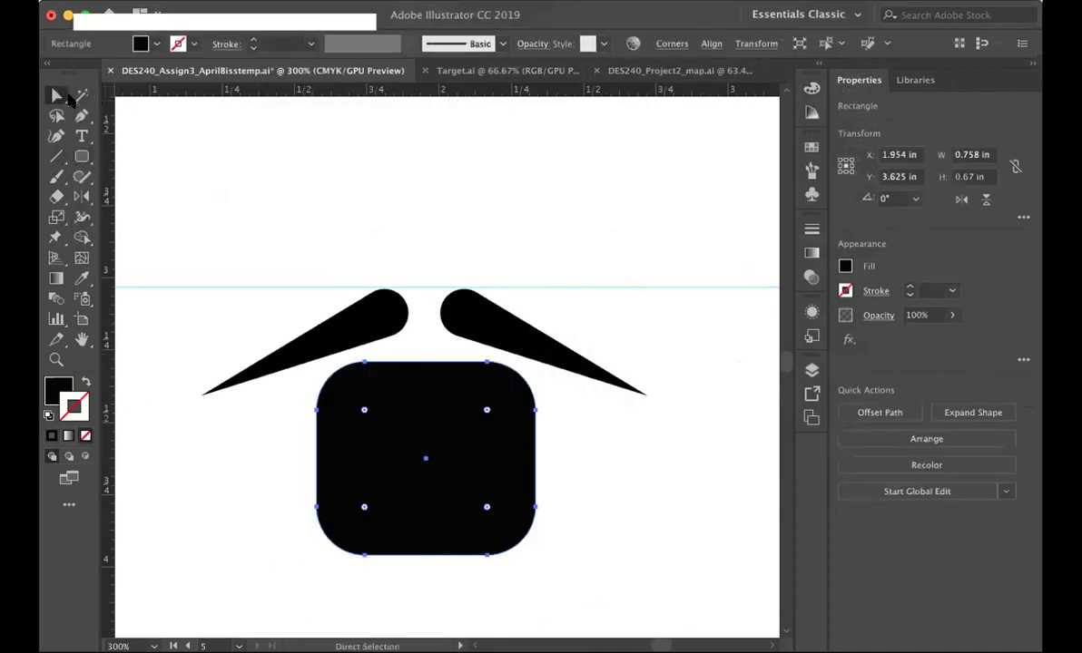
click(181, 161)
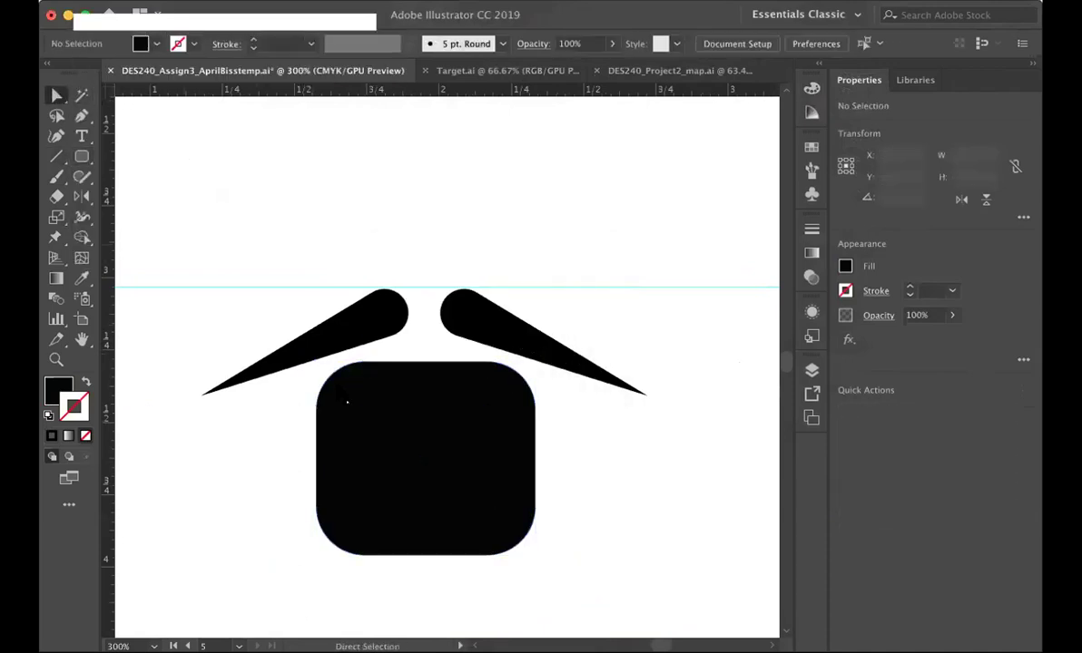
Replace the rounded body with a plain black rectangle about 0.62 by 0.52 in beneath the roof bars
click(82, 156)
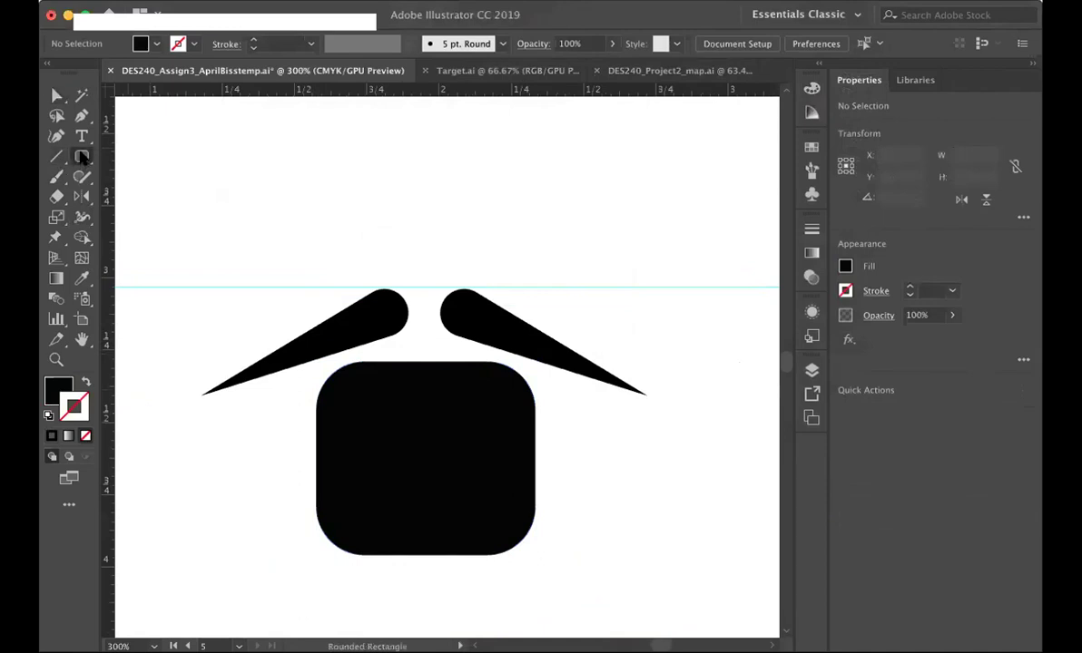
click(56, 94)
click(406, 512)
key(Delete)
click(81, 152)
drag(115, 161, 145, 154)
drag(331, 369, 515, 520)
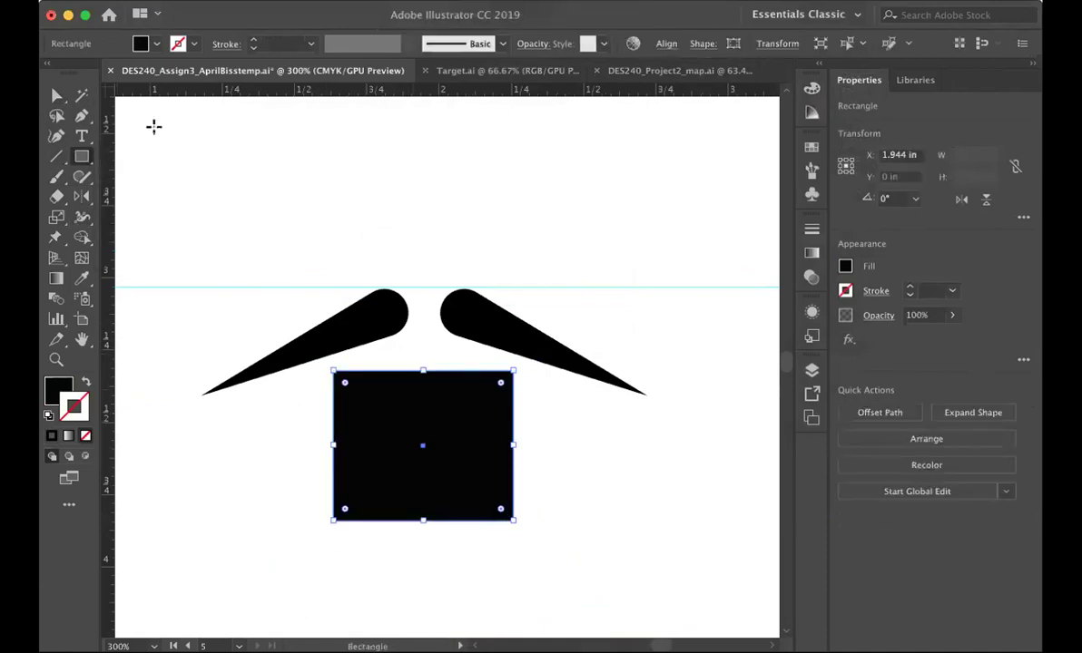
click(56, 94)
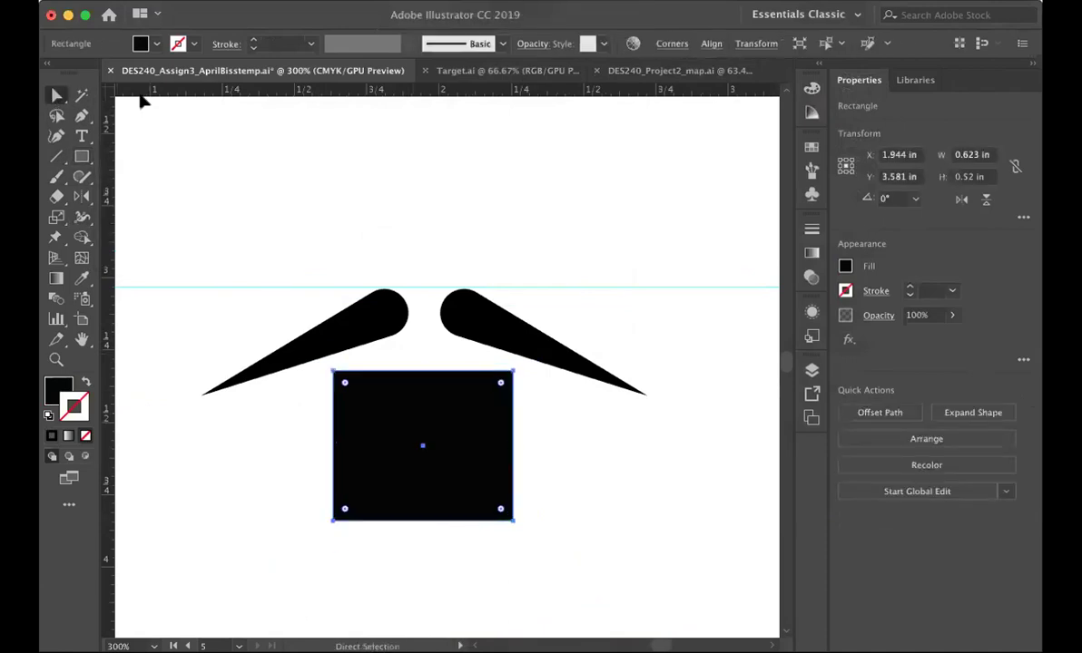
Draw a door rectangle about 0.18 by 0.29 in over the body's lower centre, with black fill and no stroke
click(380, 315)
key(super+minus)
key(super+minus)
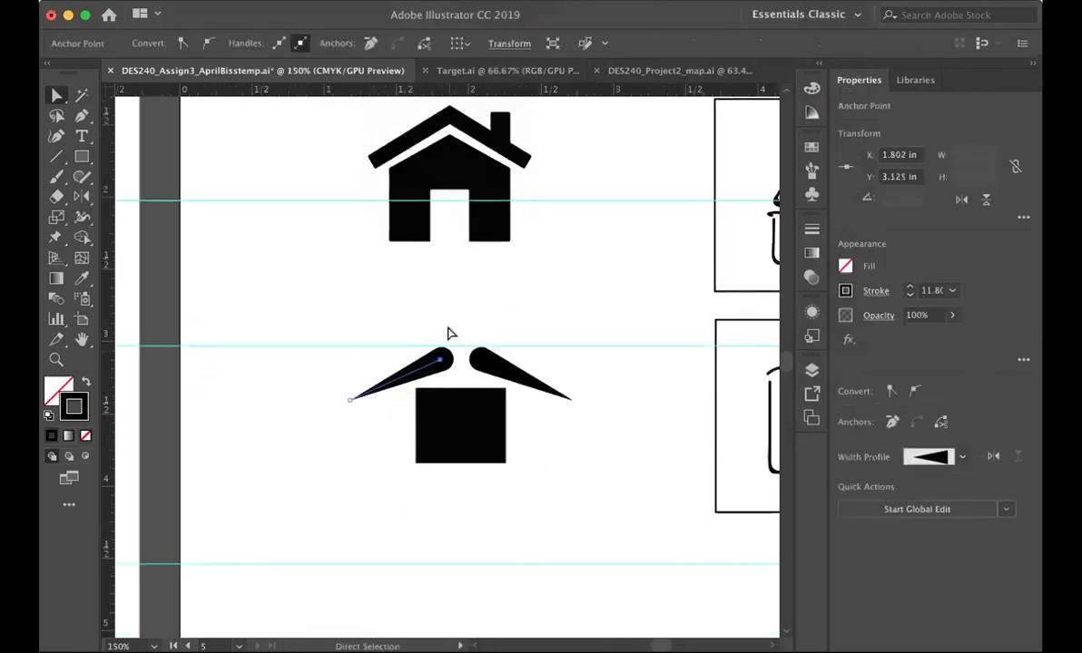
scroll(591, 487, up, 2)
click(592, 486)
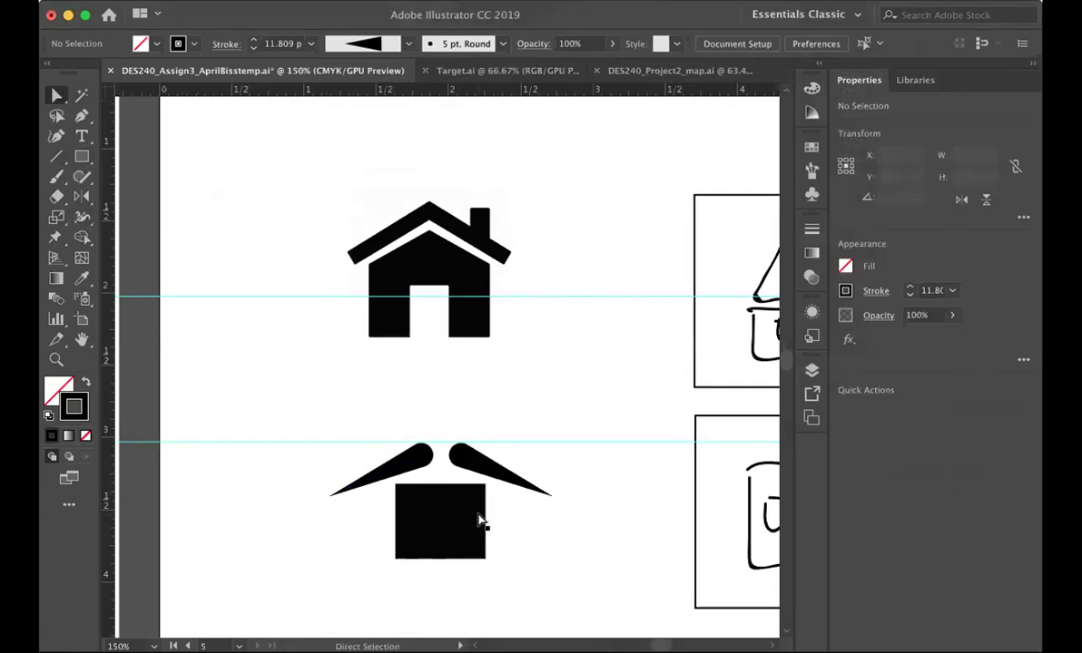
click(78, 157)
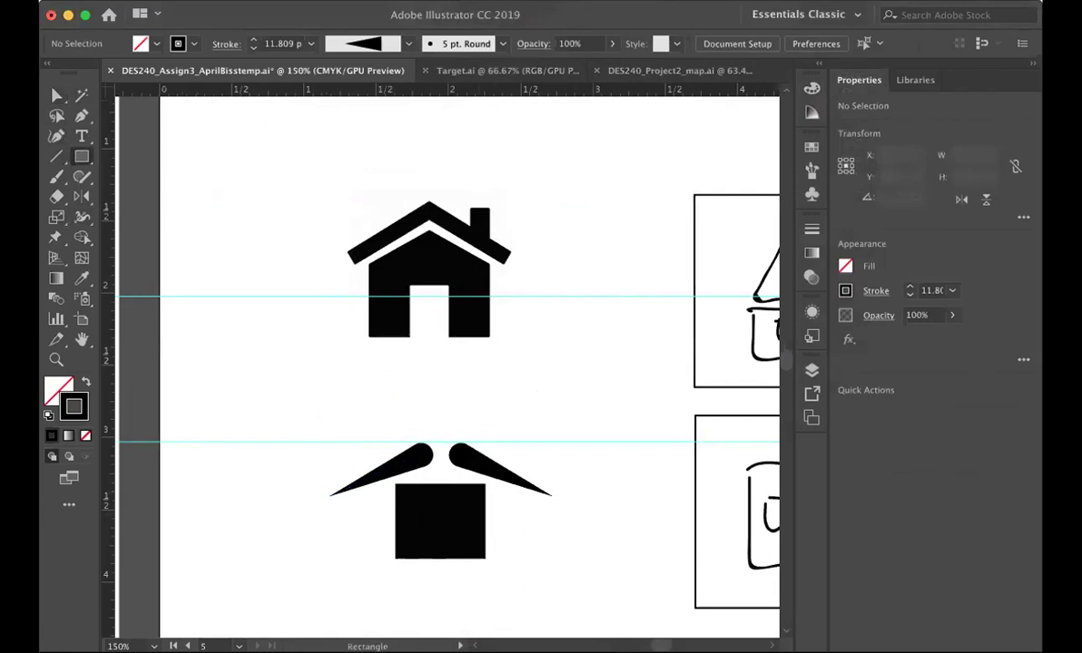
mouse_move(426, 565)
mouse_down()
mouse_move(443, 521)
mouse_move(445, 531)
mouse_move(455, 525)
mouse_up()
key(a)
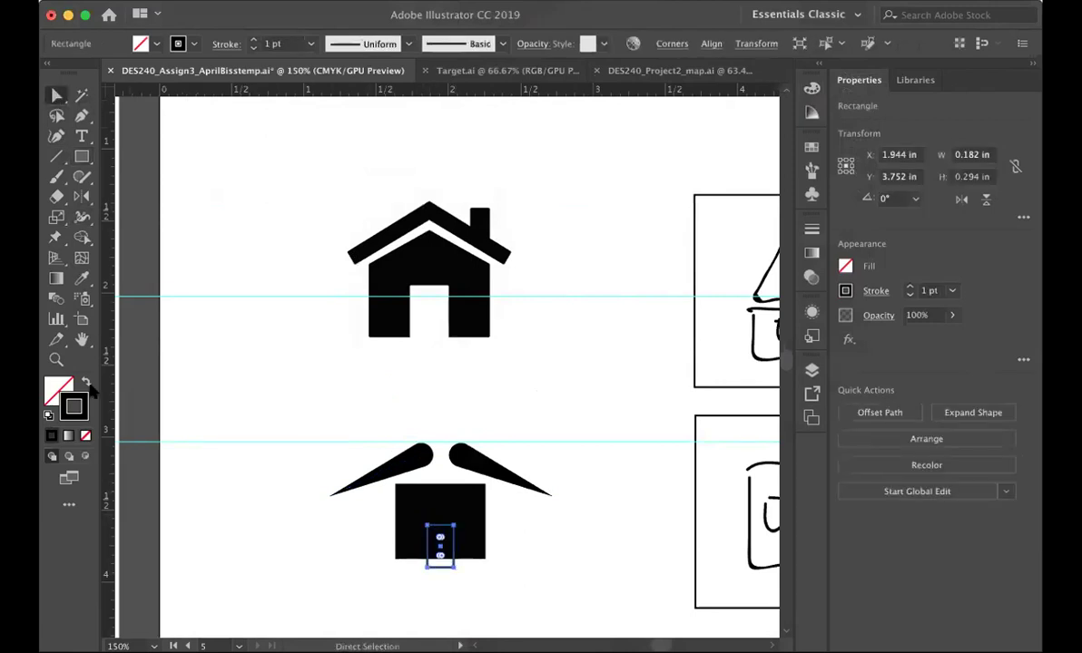
click(84, 383)
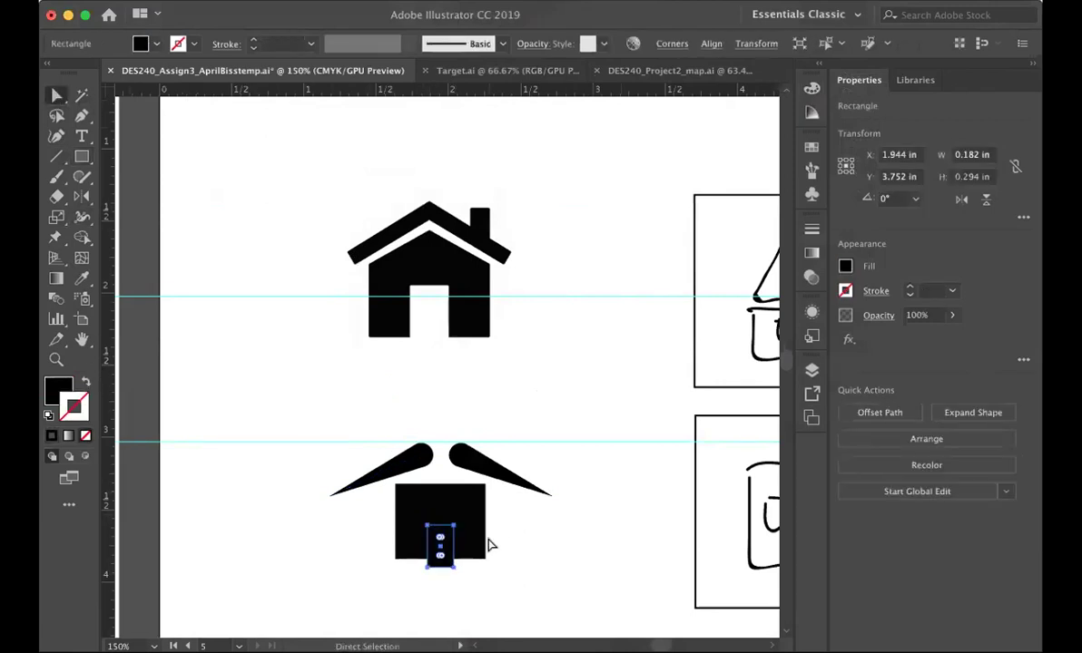
Divide the overlapping house body and door rectangles into separate pieces with the Shape Builder tool
click(135, 281)
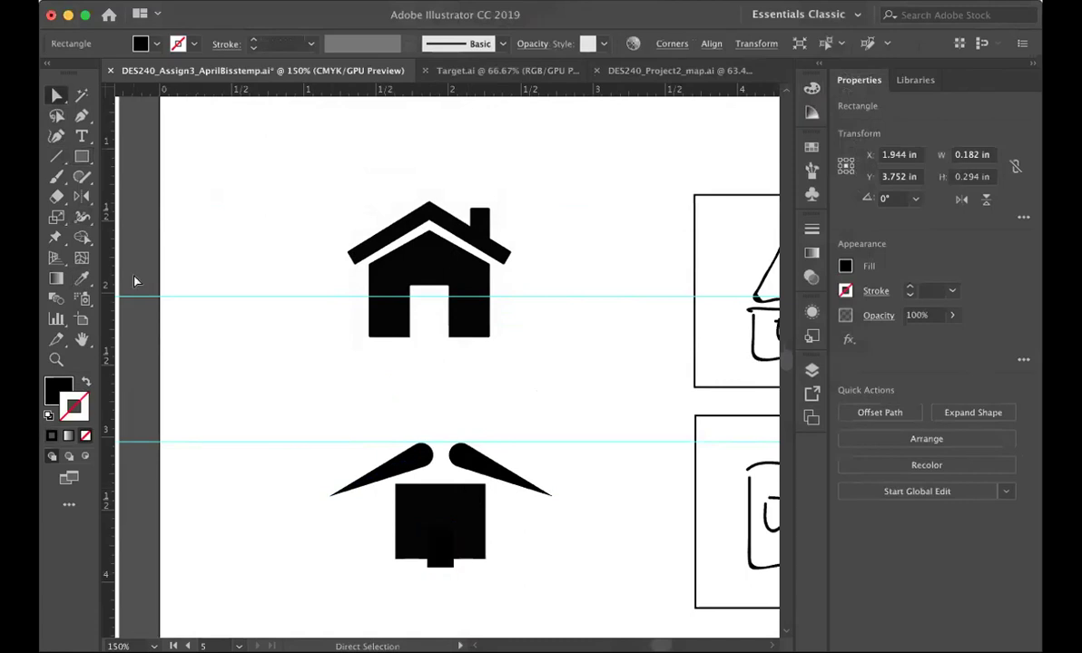
click(57, 217)
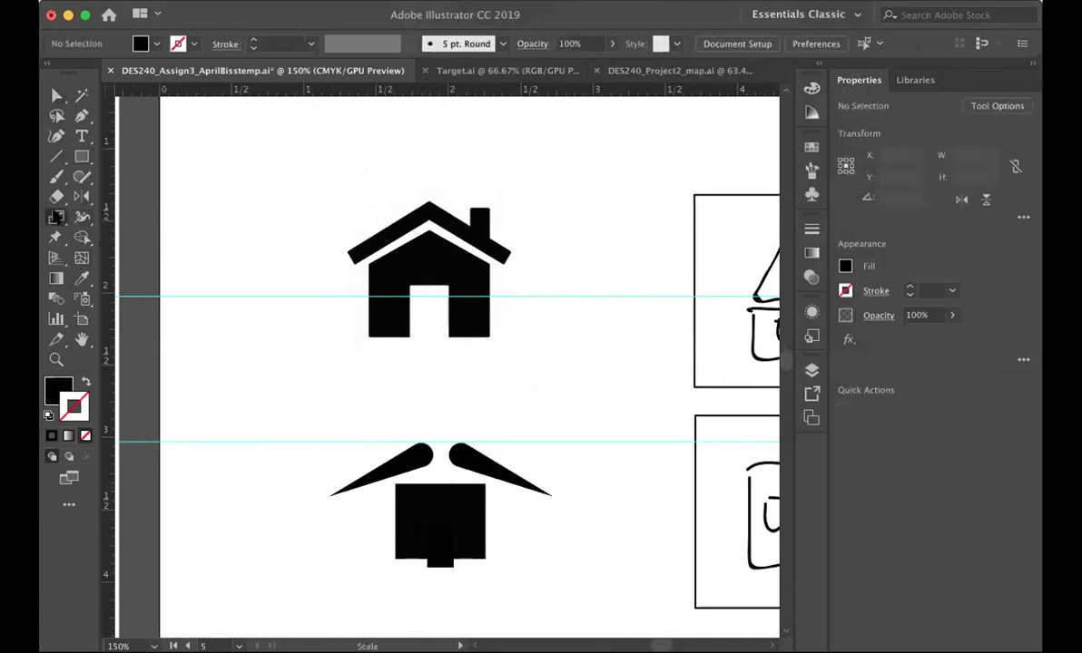
click(80, 238)
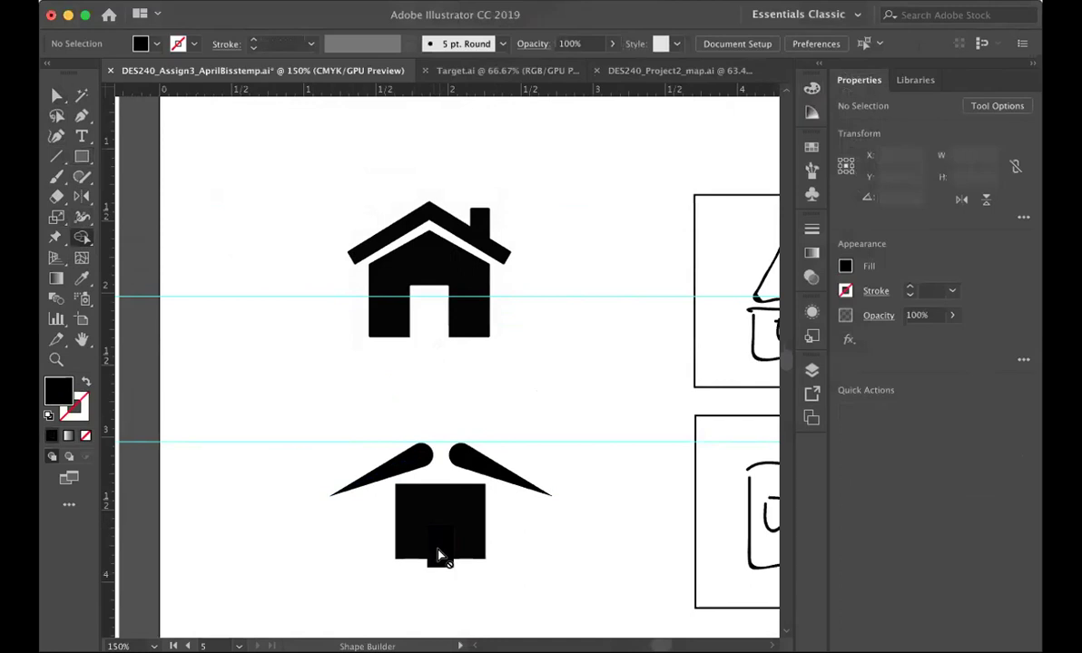
key(a)
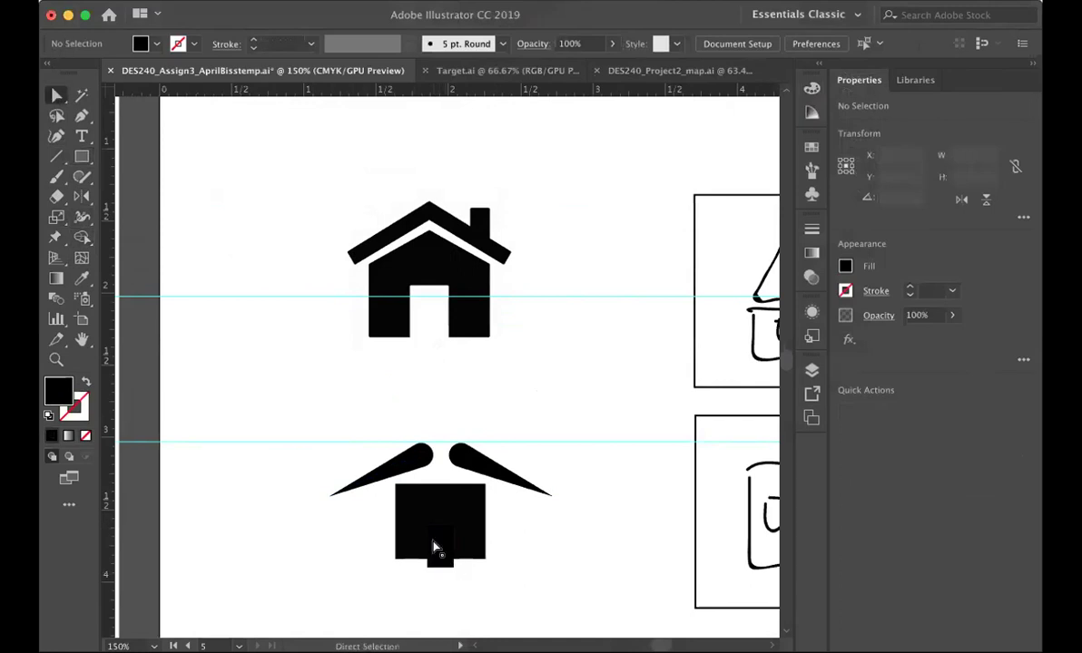
click(439, 549)
shift+click(413, 508)
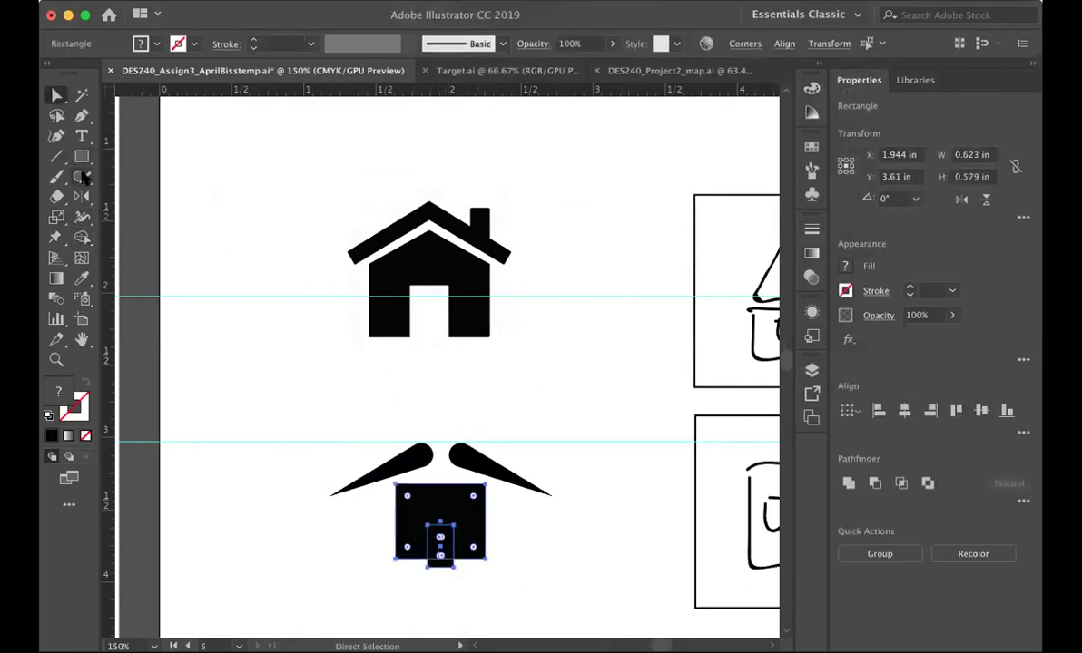
click(82, 237)
mouse_move(439, 515)
mouse_down()
mouse_move(441, 535)
mouse_move(444, 523)
mouse_up()
key(super+z)
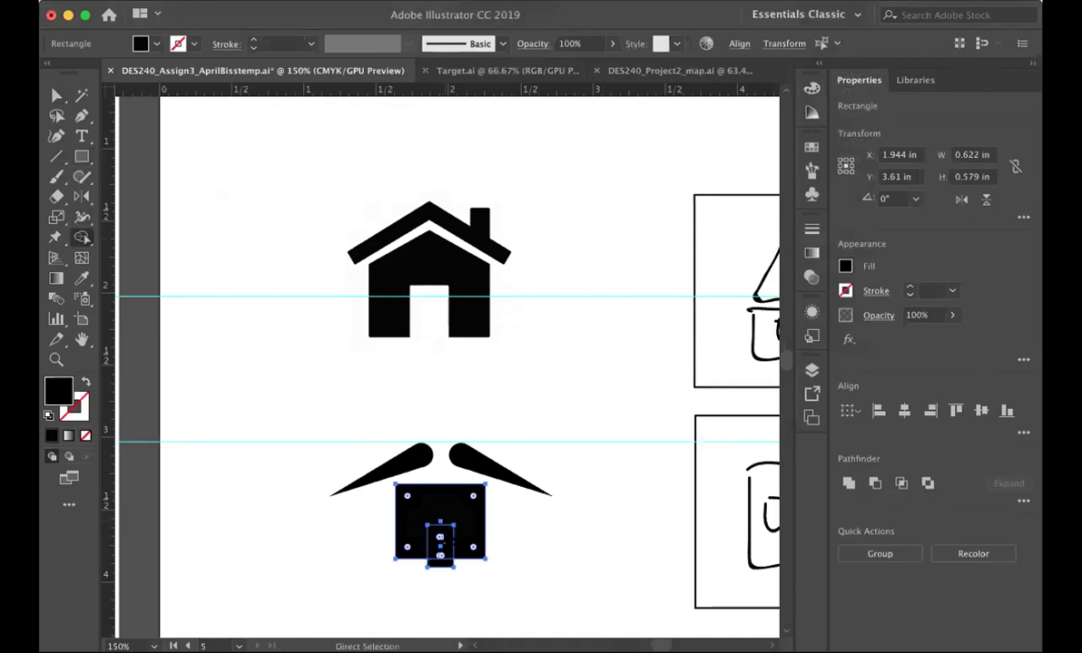
click(451, 550)
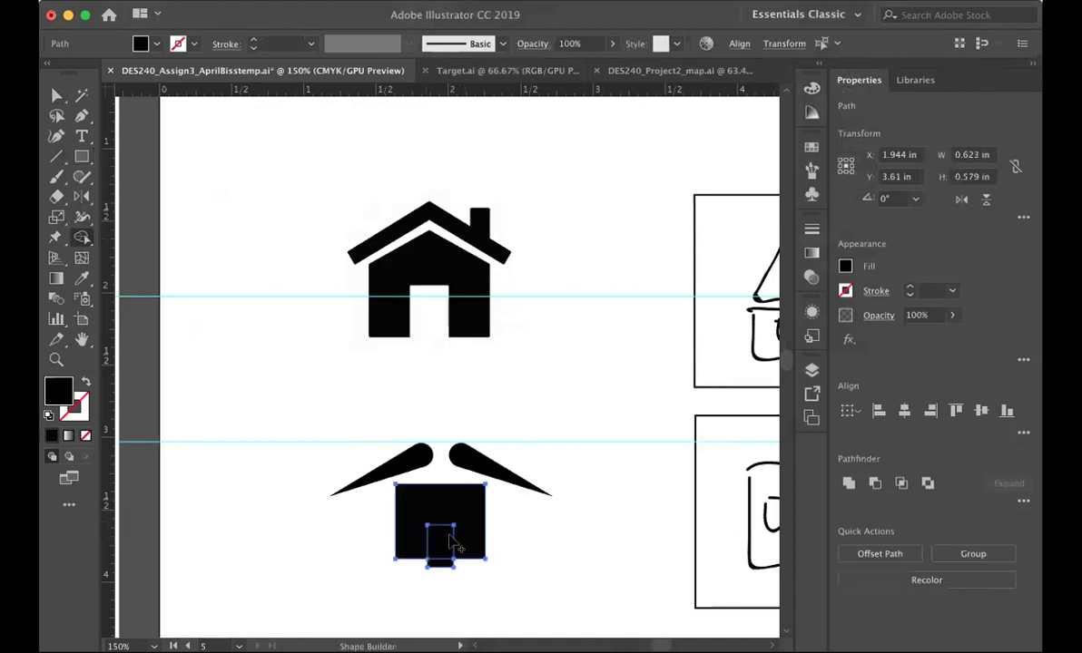
Delete the door area and the small piece protruding below the body to leave an open doorway
click(56, 96)
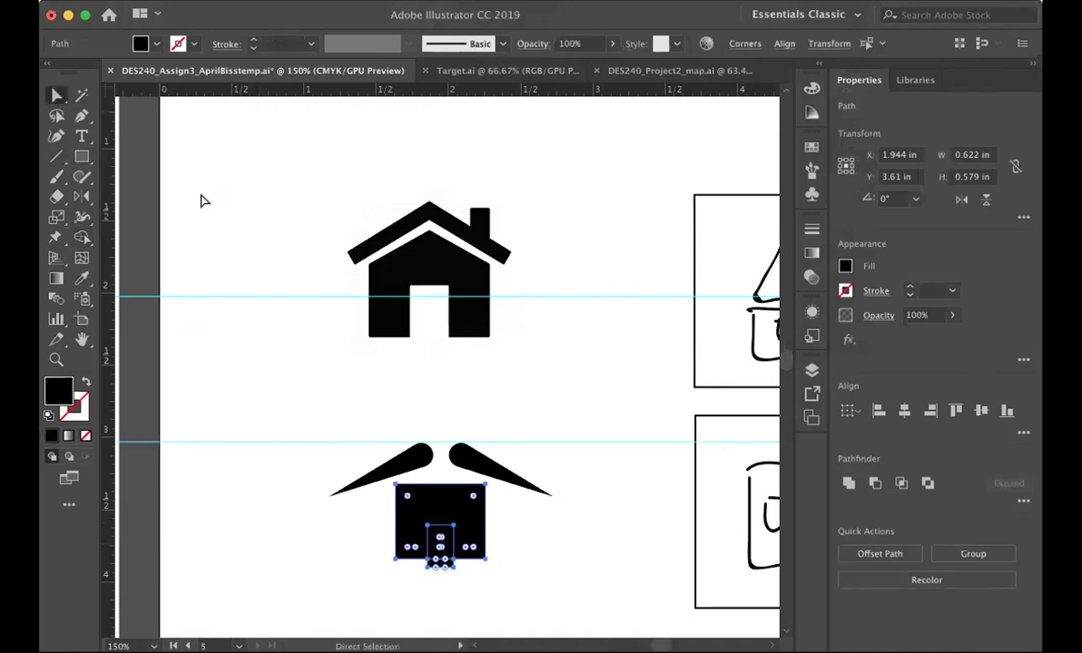
click(453, 575)
click(440, 566)
click(445, 568)
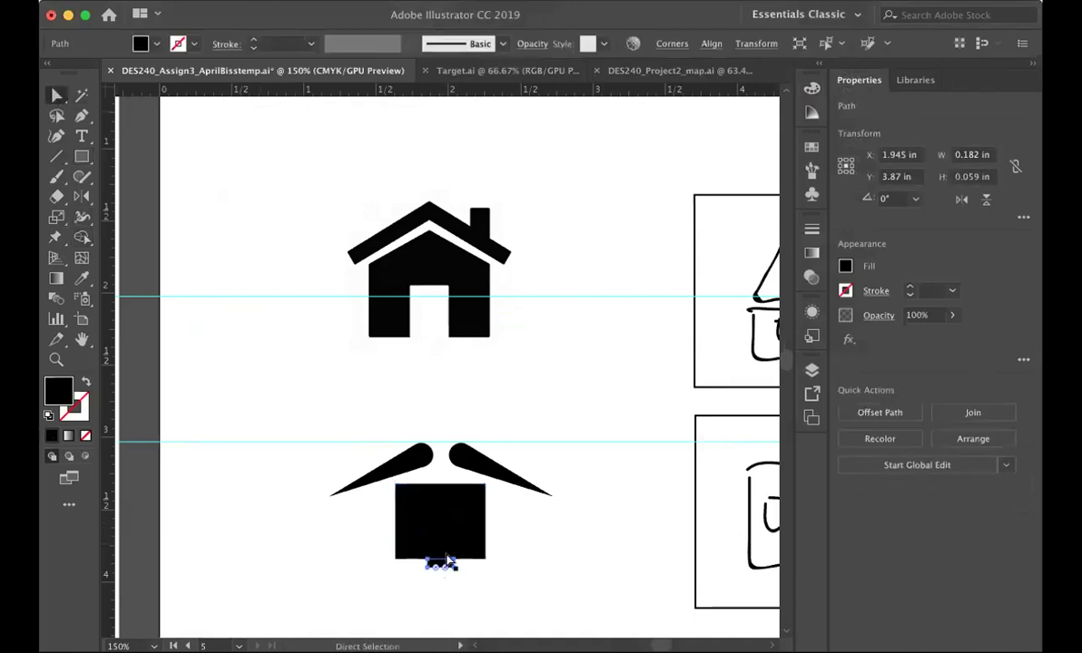
drag(444, 567, 440, 527)
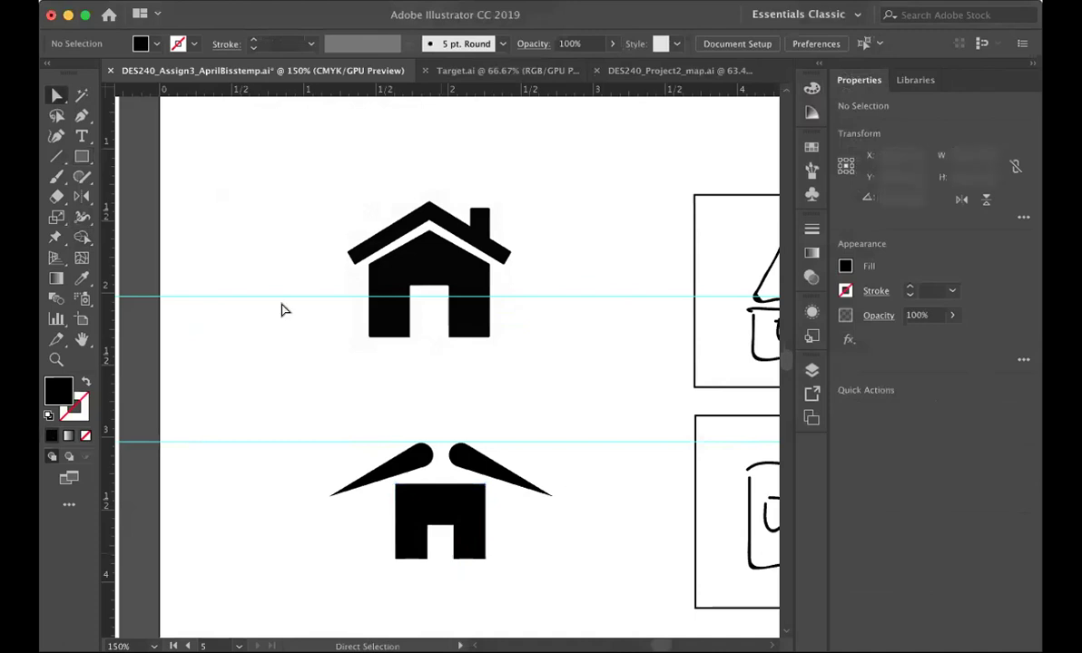
Delete both tapered roof bars above the house body
click(382, 453)
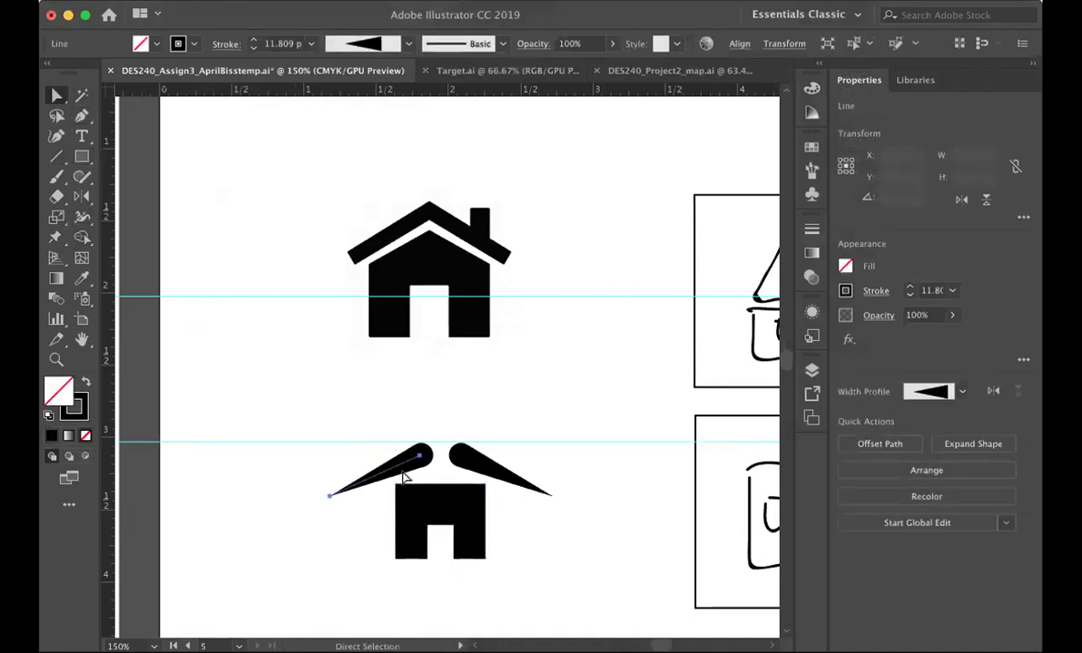
key(Delete)
click(499, 468)
key(Delete)
Create a triangle as a three-point star with radii of 0.3472 in and 0.6944 in above the house body
drag(81, 157, 127, 238)
click(320, 393)
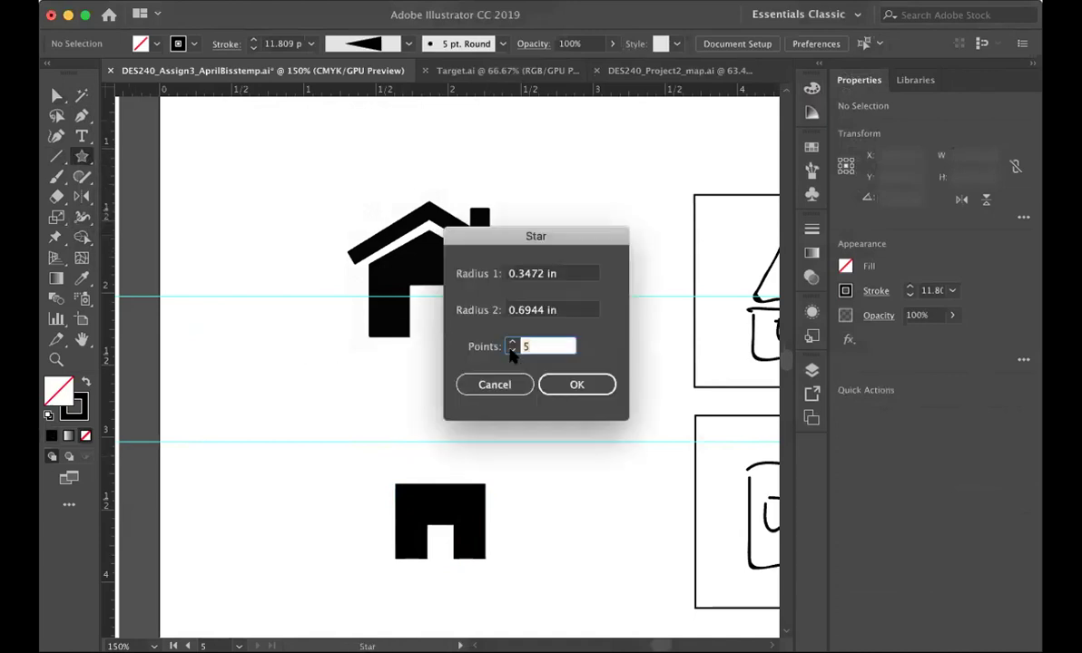
click(571, 385)
key(a)
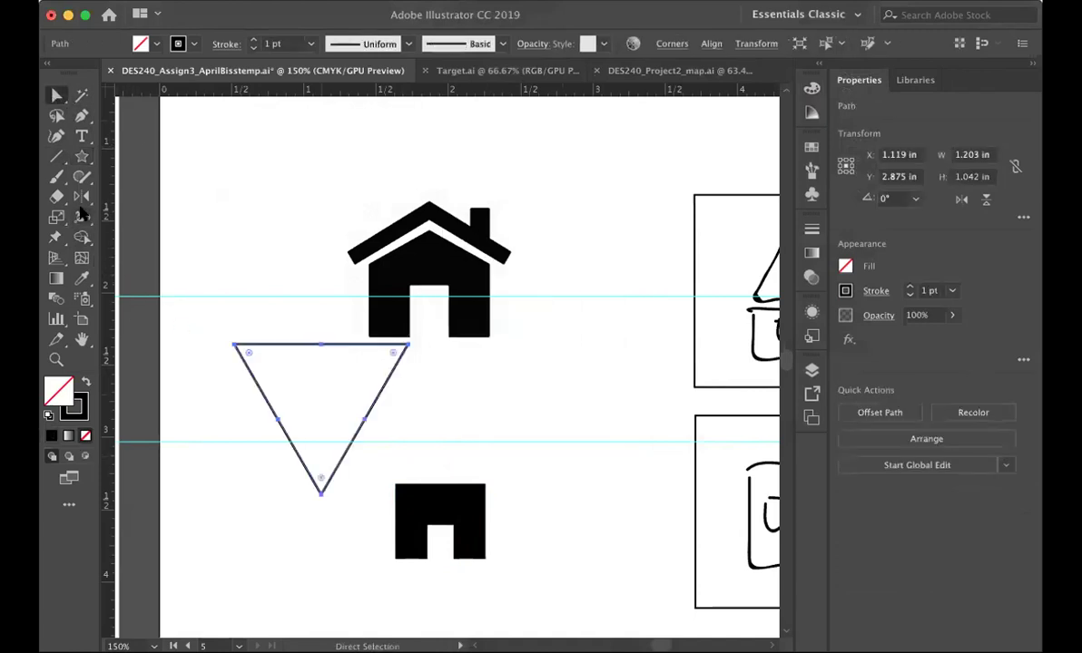
Rotate the triangle 180° so it points upward, and give it a black fill with no stroke
drag(81, 197, 118, 197)
drag(375, 394, 210, 545)
key(a)
click(85, 384)
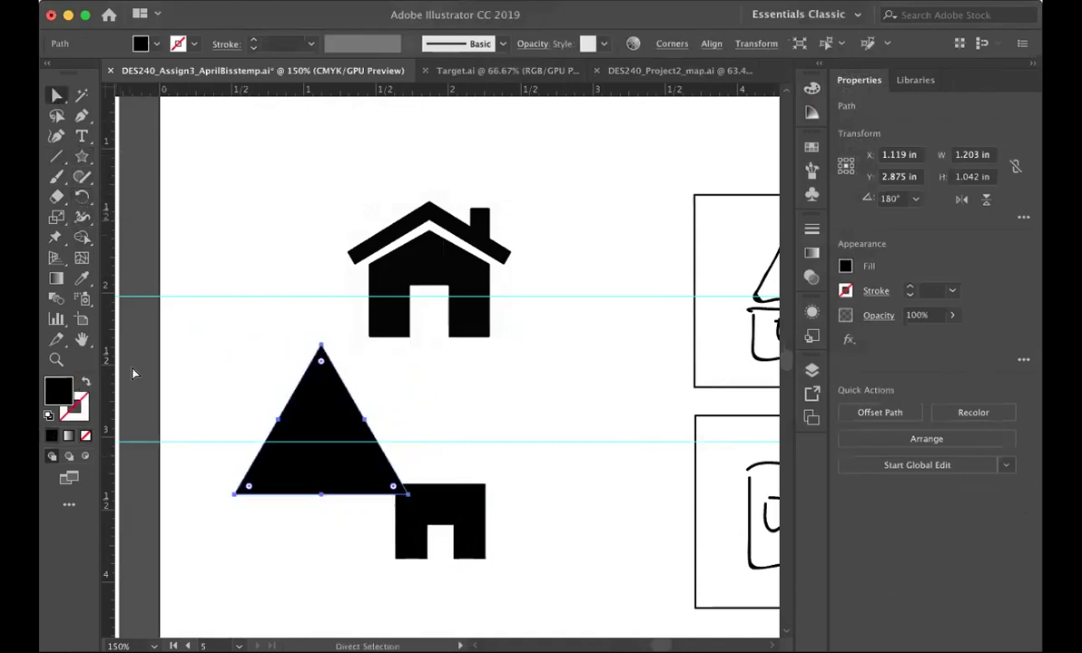
Scale the triangle to 40% and place it just above the house body as a roof
click(472, 440)
click(409, 499)
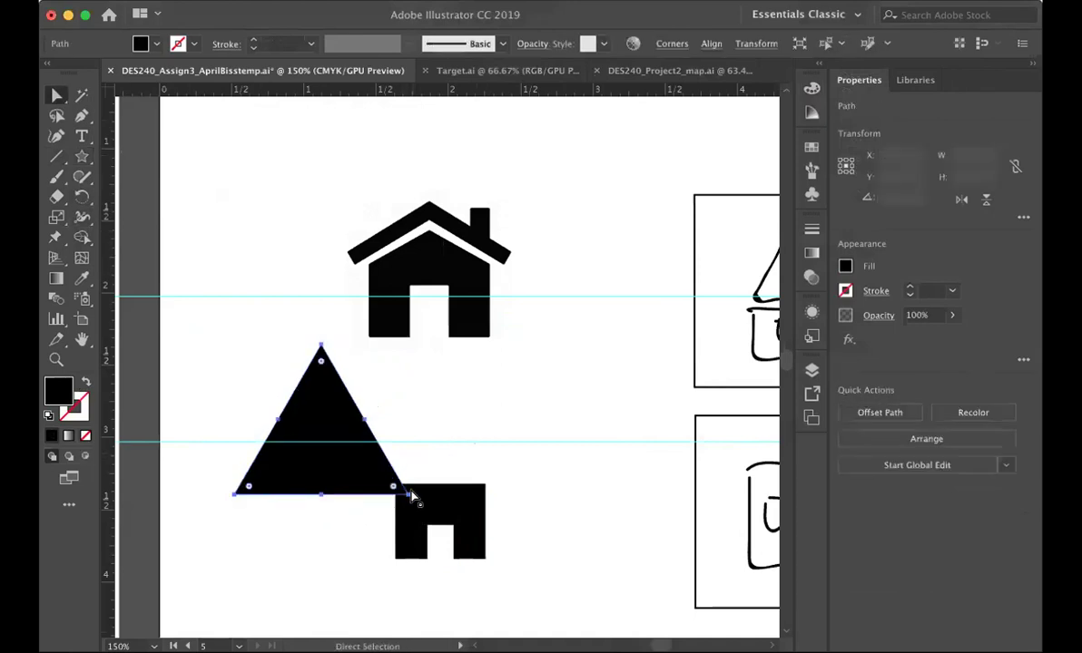
double_click(57, 218)
text(40)
key(Return)
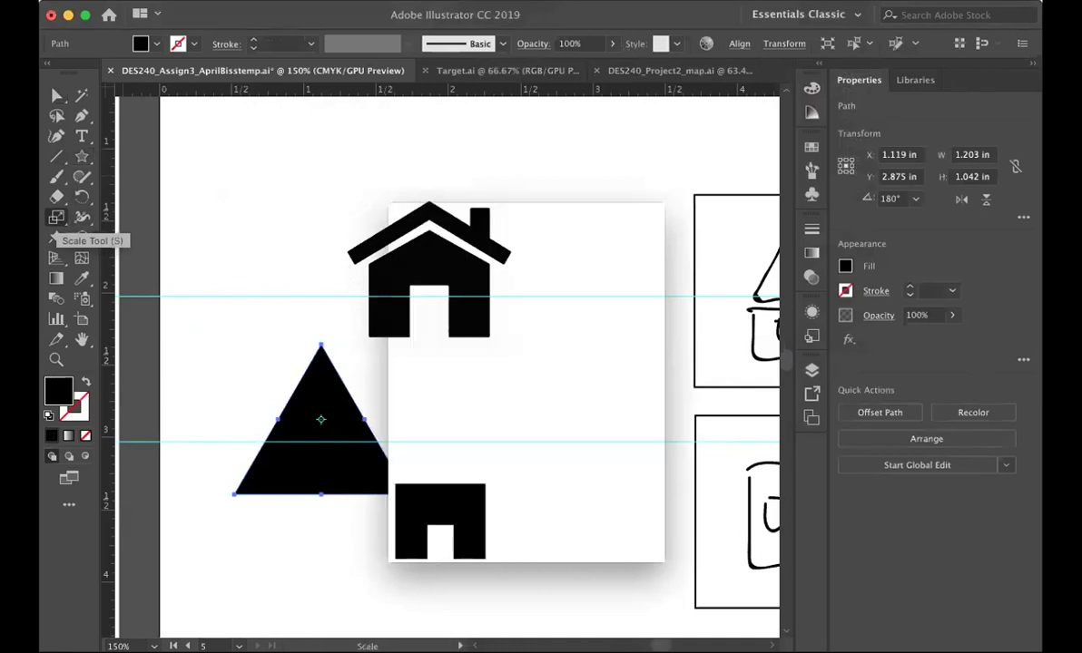
click(51, 96)
drag(323, 441, 431, 467)
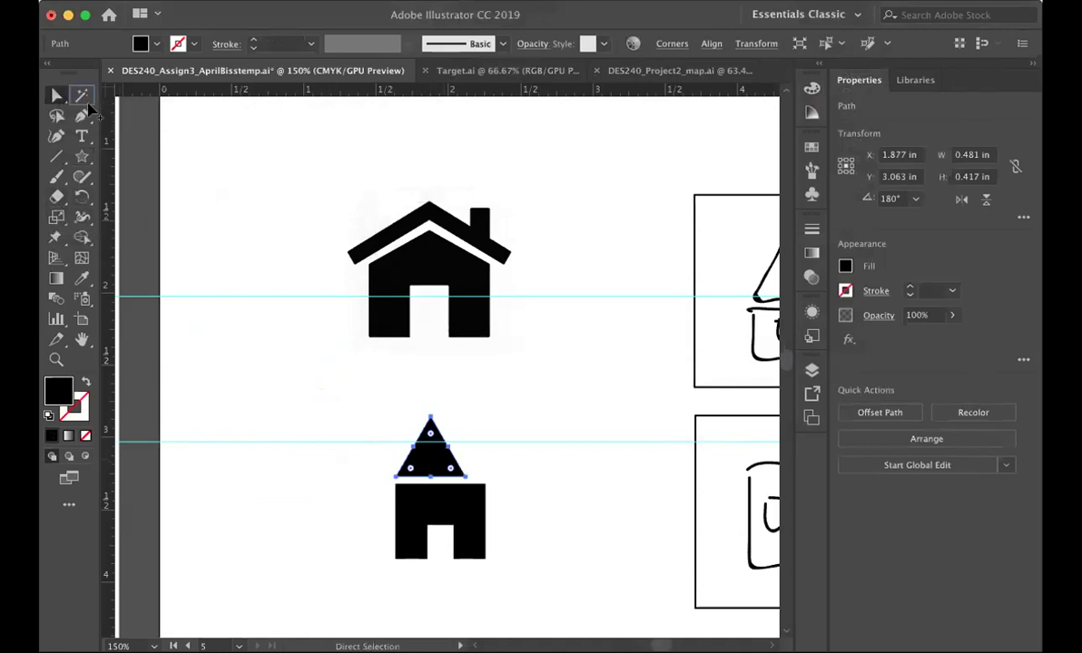
Enlarge the roof triangle proportionally to about 0.6 in wide to match the body, leaving a narrow gap between them
click(58, 96)
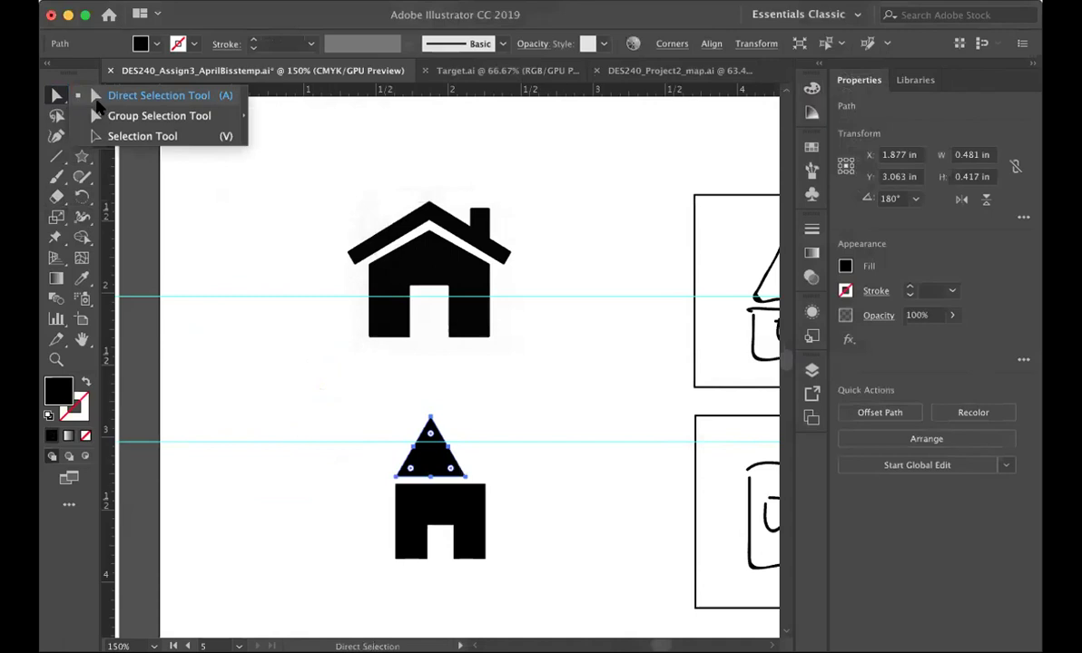
click(98, 135)
drag(468, 417, 485, 402)
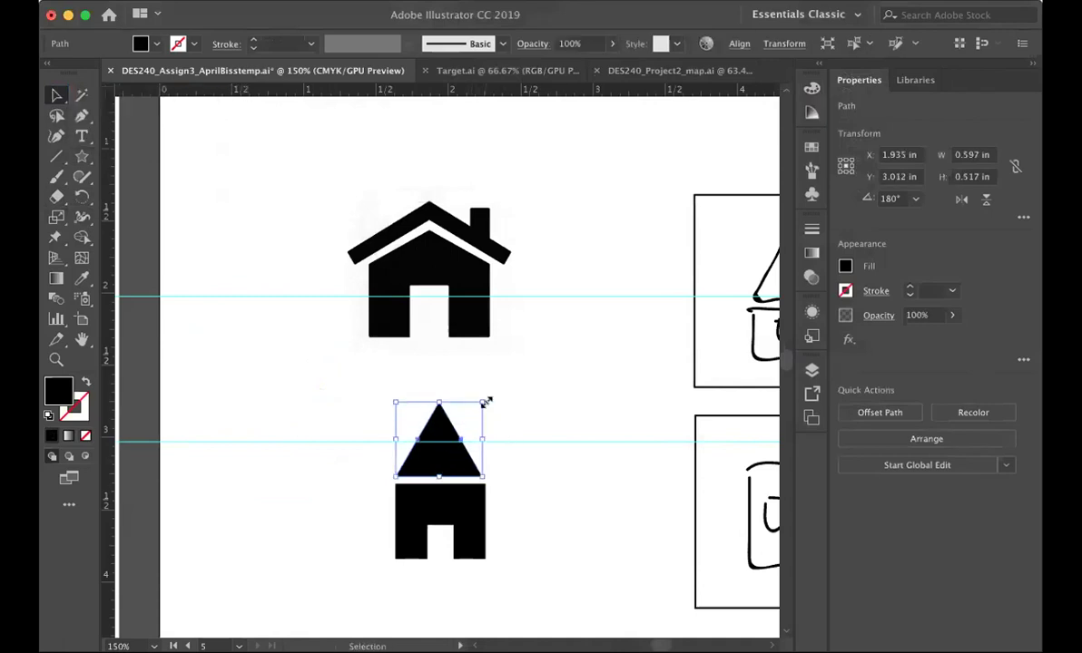
click(546, 493)
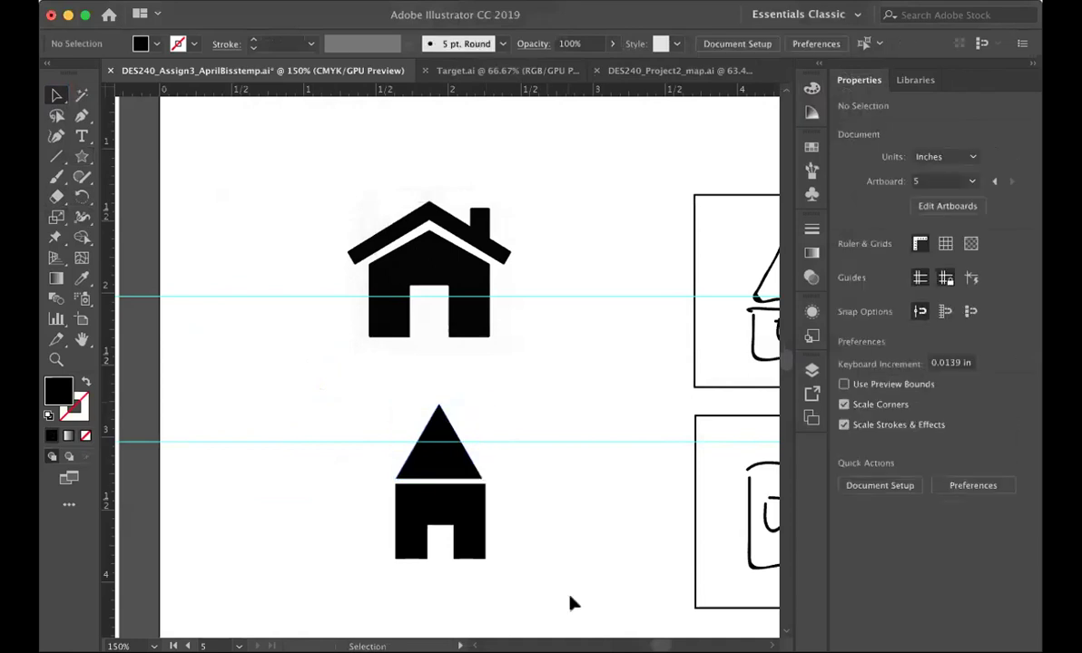
click(455, 464)
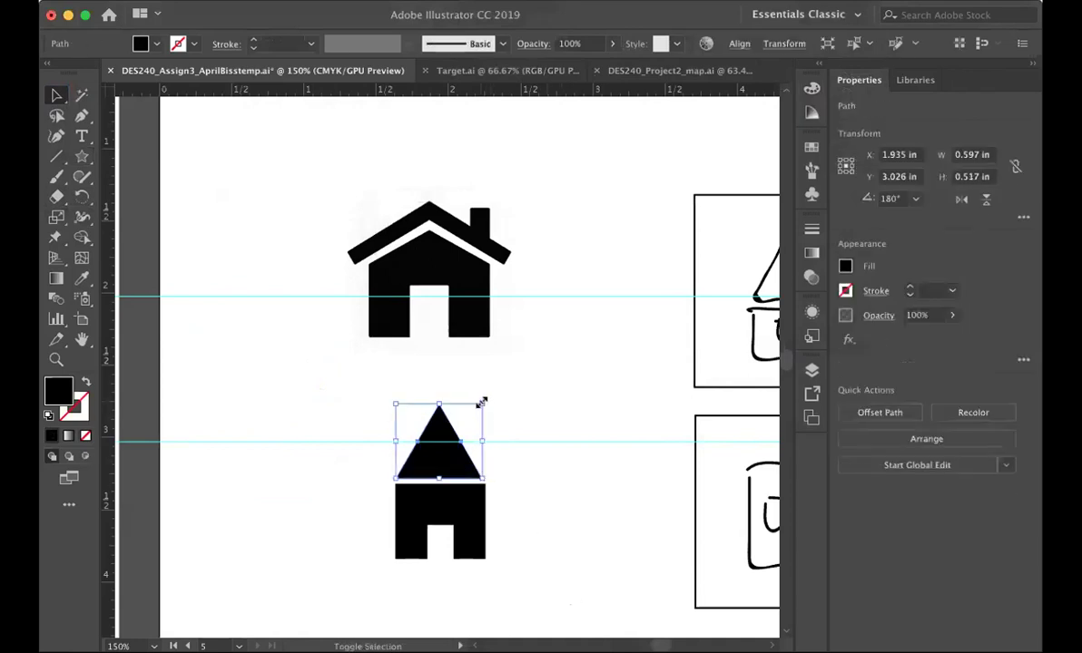
click(494, 529)
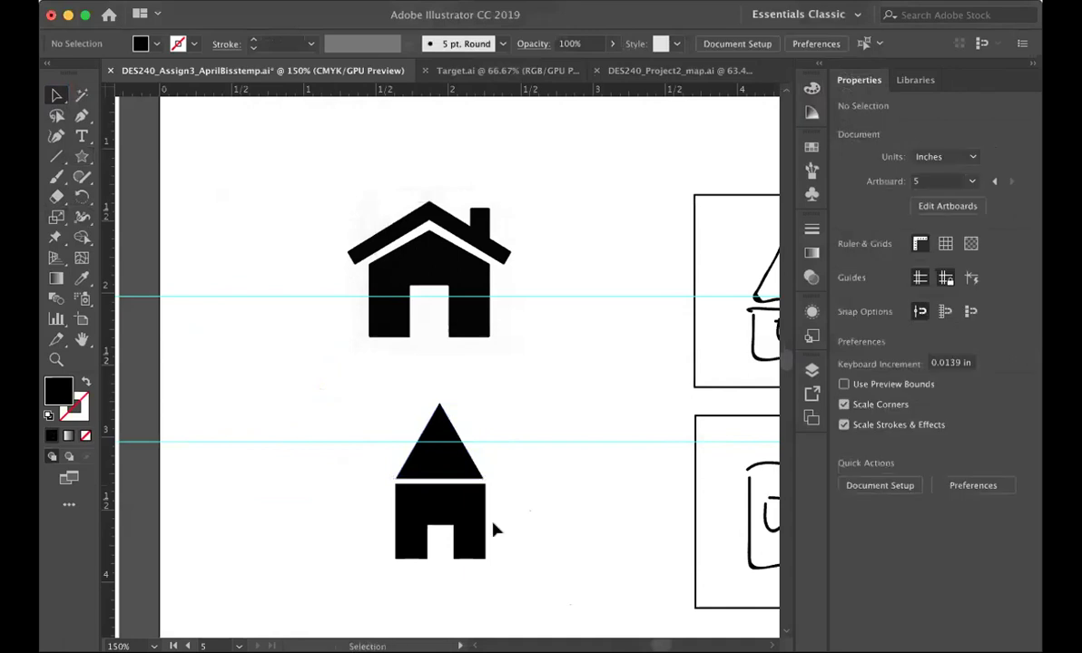
click(481, 508)
click(523, 534)
Draw a black circle about 1.43 in across around the house and send it to the back
click(80, 177)
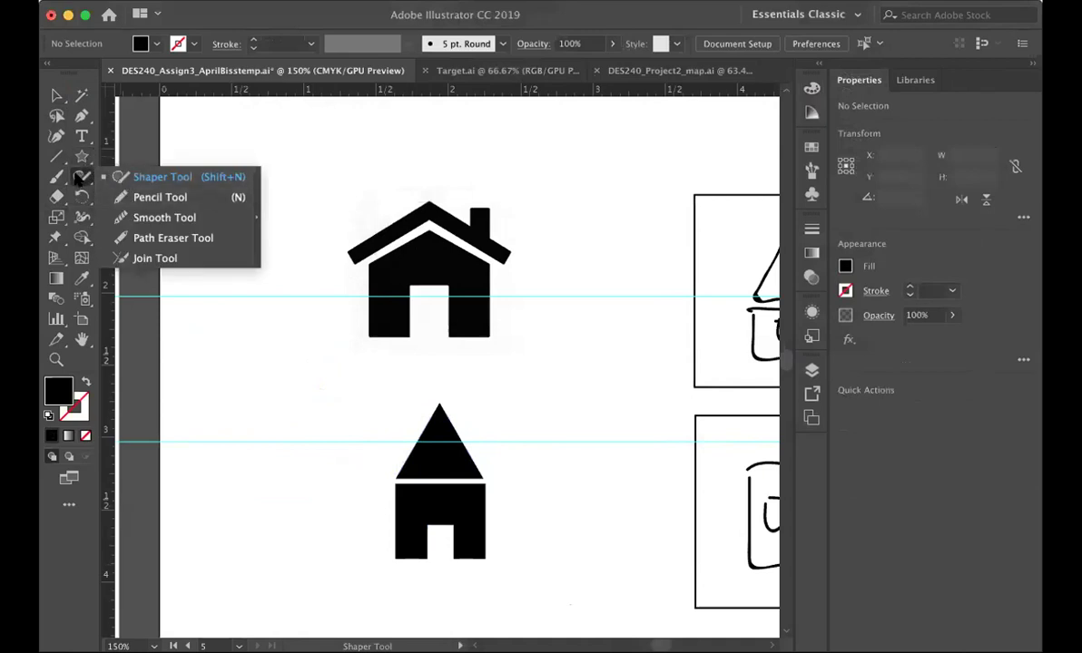
click(81, 157)
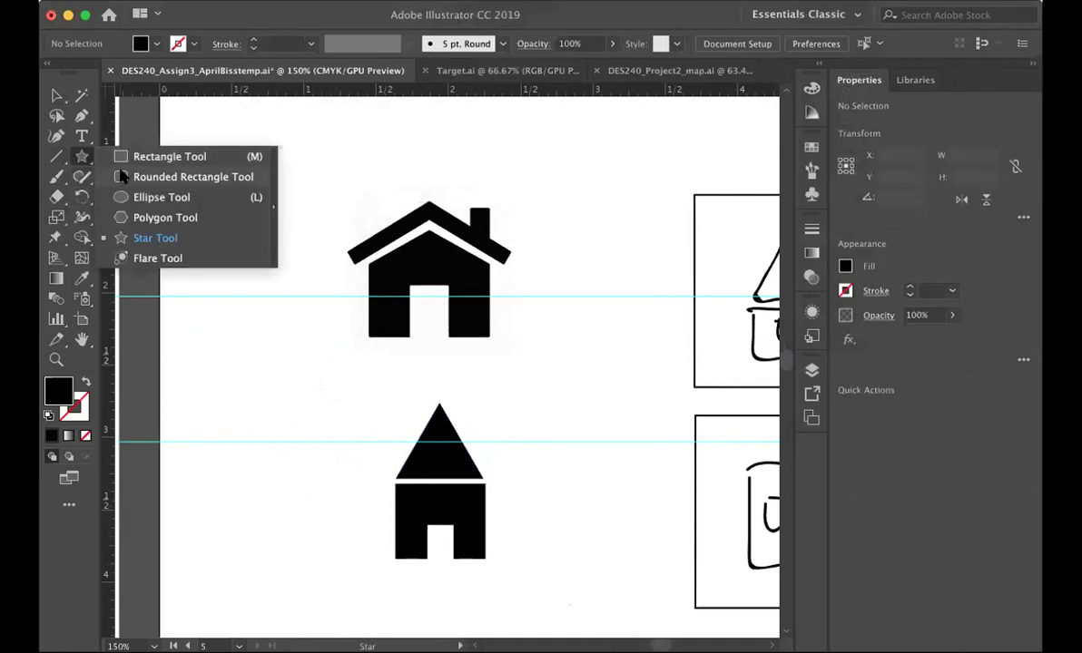
click(127, 197)
drag(351, 375, 556, 582)
click(56, 94)
drag(486, 415, 480, 419)
click(289, 0)
mouse_move(273, 19)
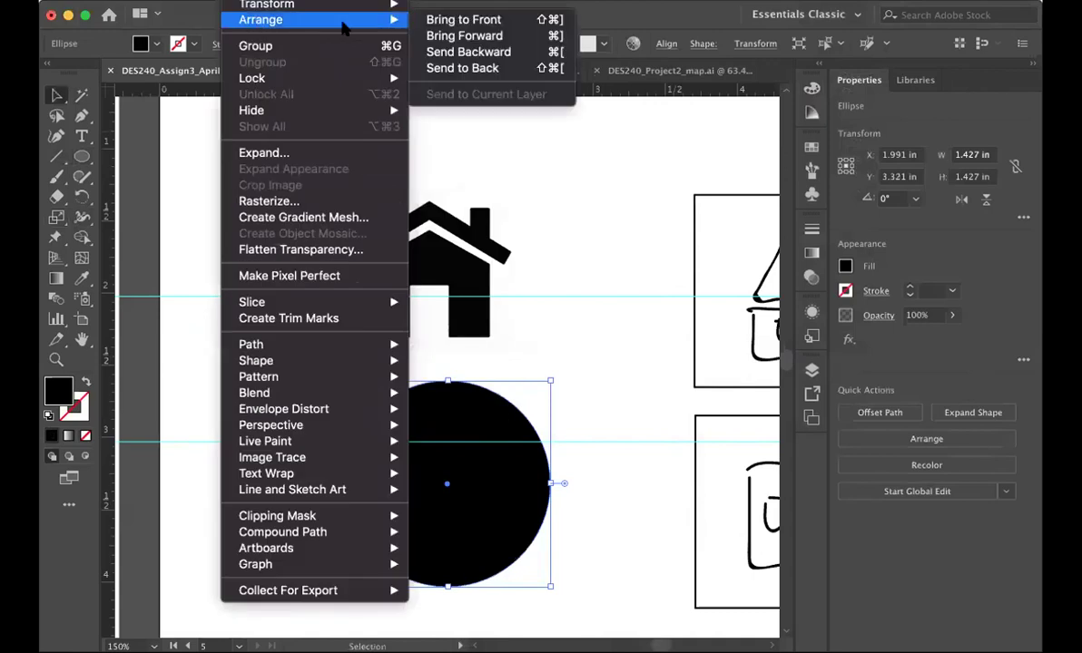
click(465, 69)
Fill the roof triangle and house body with white (FFFFFF)
key(super+v)
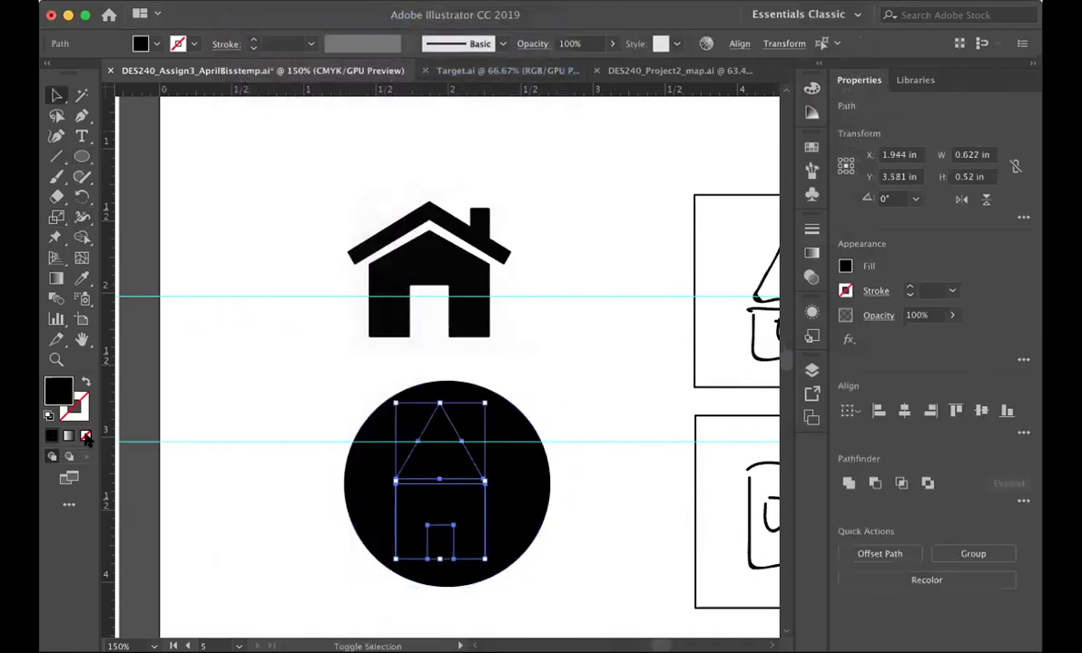
double_click(58, 392)
drag(333, 365, 180, 294)
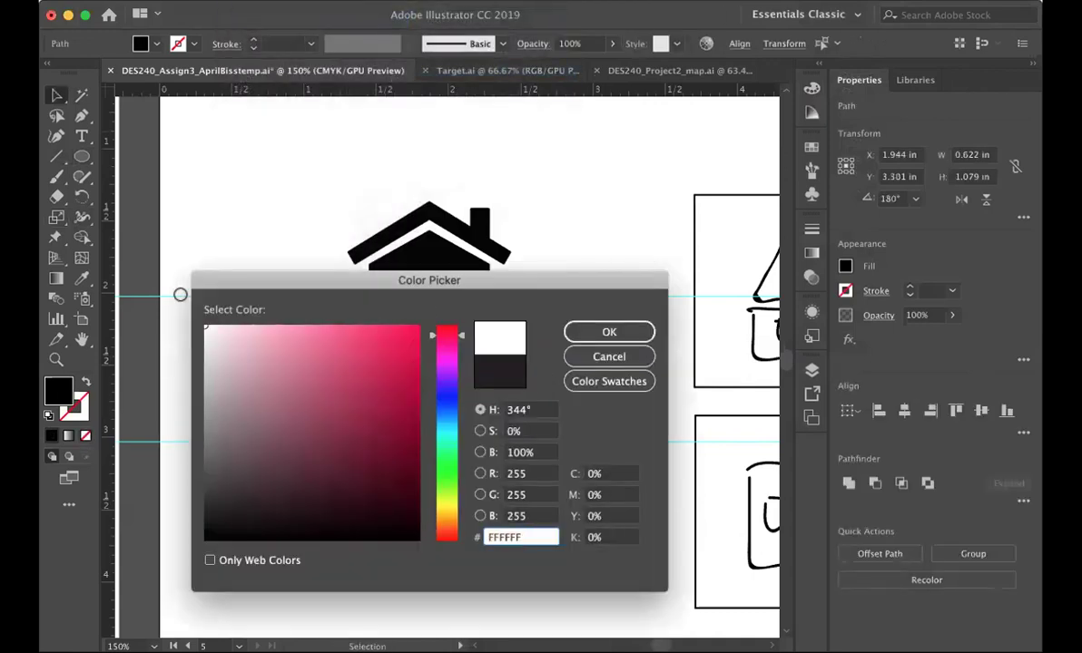
click(609, 332)
click(572, 423)
Shrink the black circle to about 1.38 in across and keep it around the house
drag(531, 522, 523, 521)
drag(541, 382, 535, 388)
drag(509, 466, 516, 467)
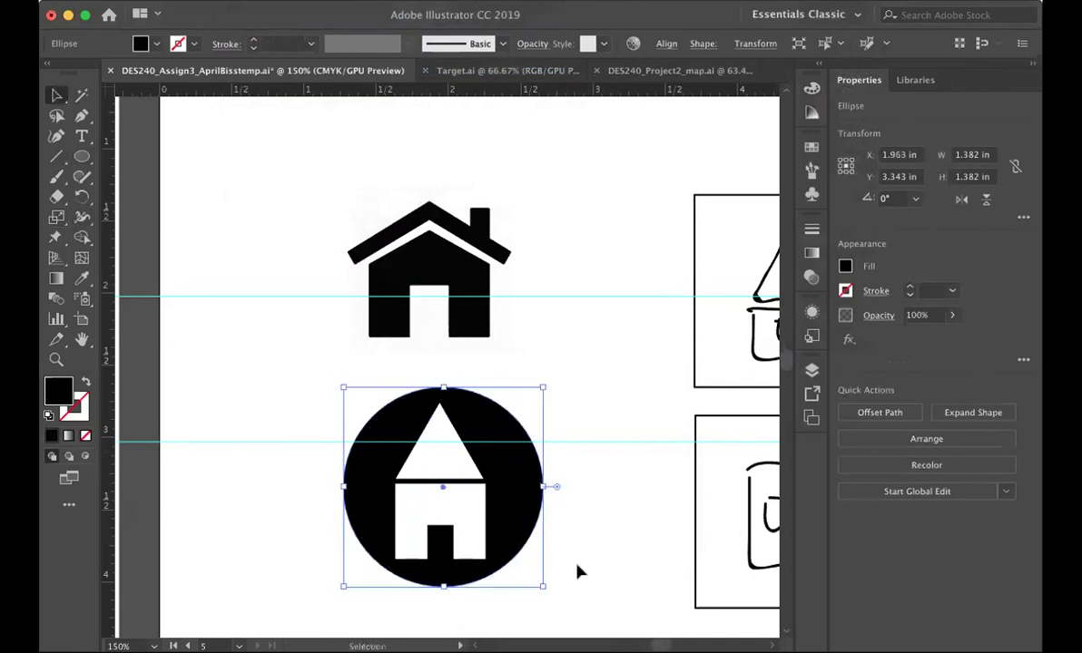
Align the roof, house body and circle to each other by their horizontal and vertical centres
shift+click(399, 454)
shift+click(379, 449)
key(a)
key(v)
shift+click(515, 442)
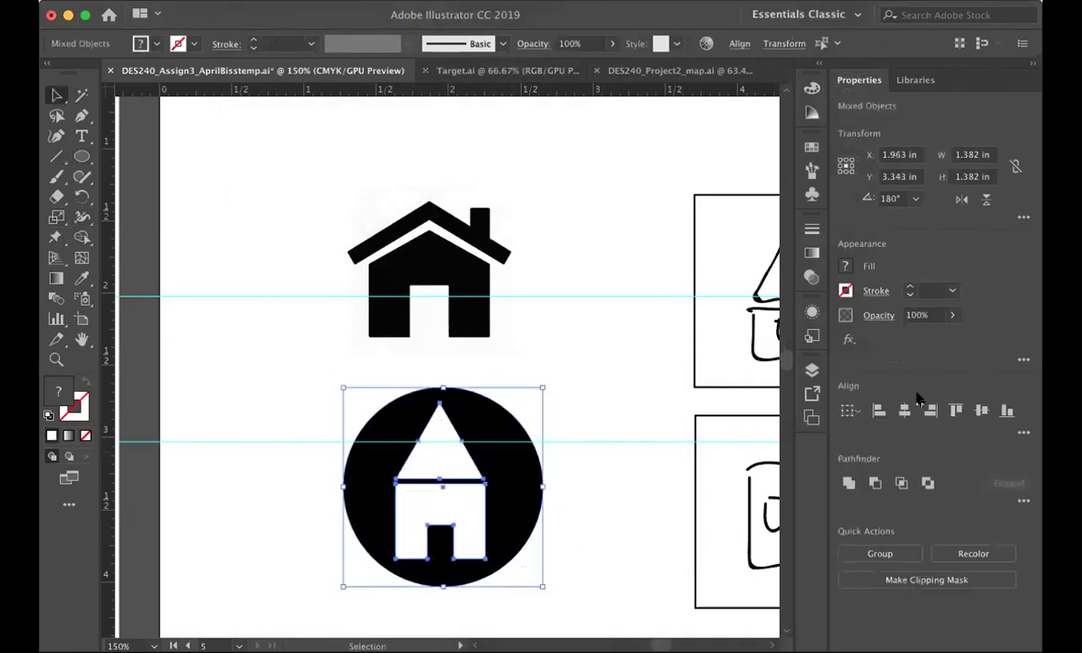
click(904, 411)
click(981, 410)
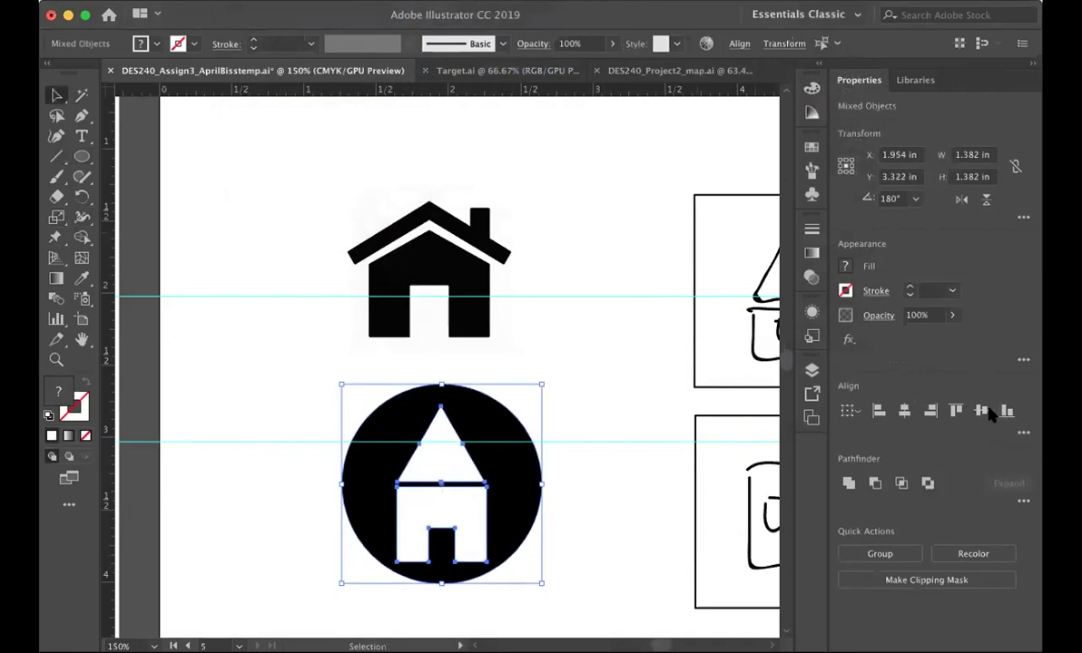
click(626, 474)
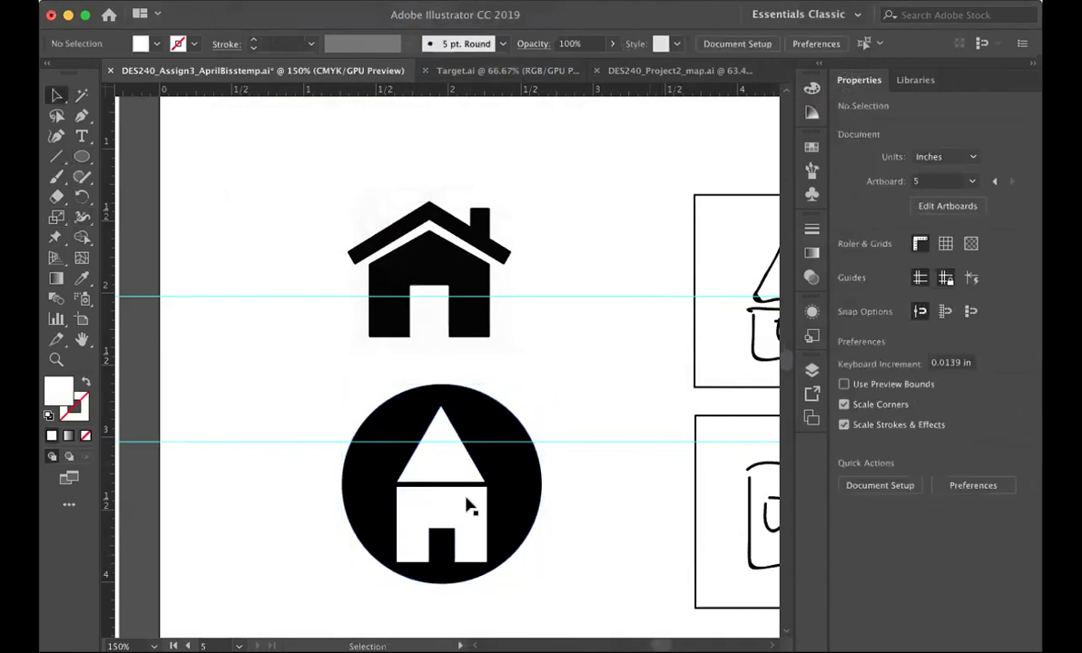
click(526, 493)
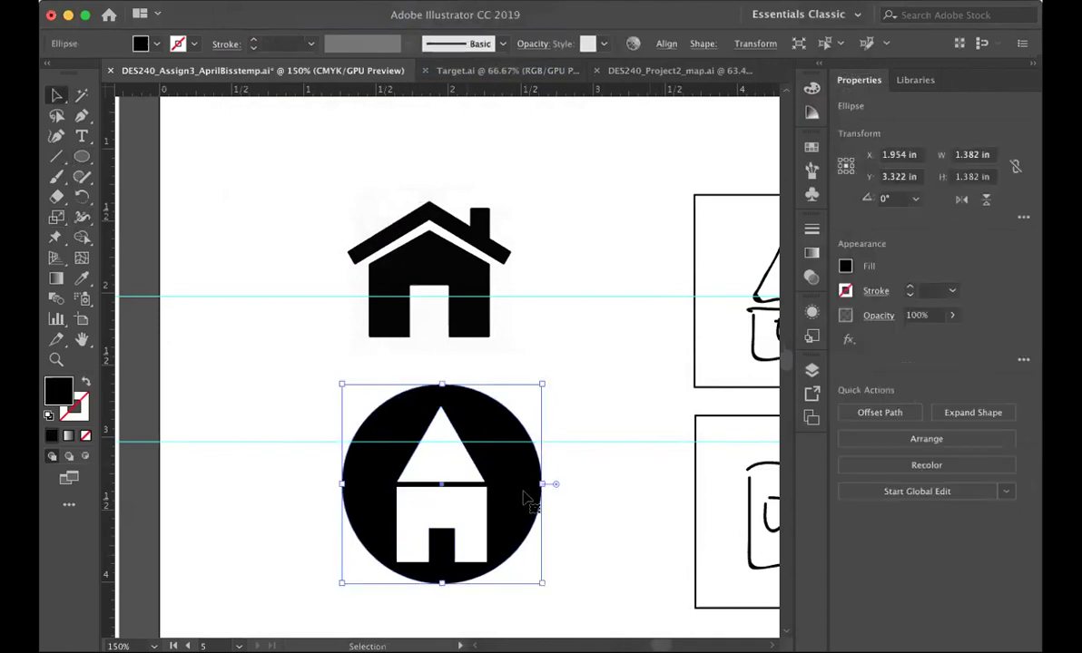
click(571, 531)
key(super+1)
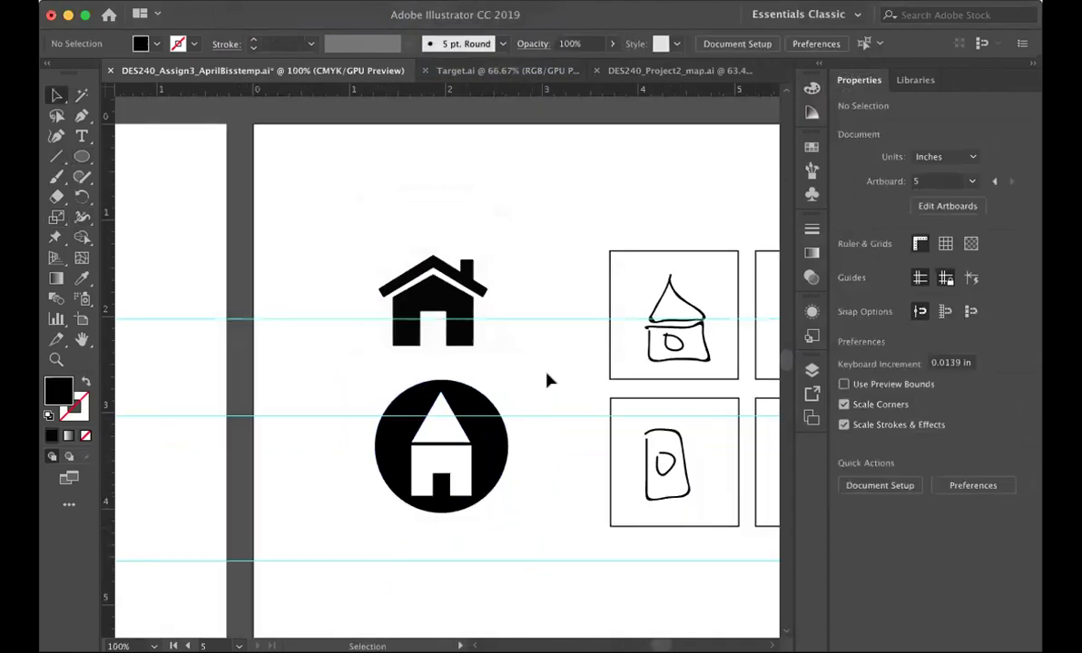
Switch to the web browser and search Google for "home icon"
click(433, 285)
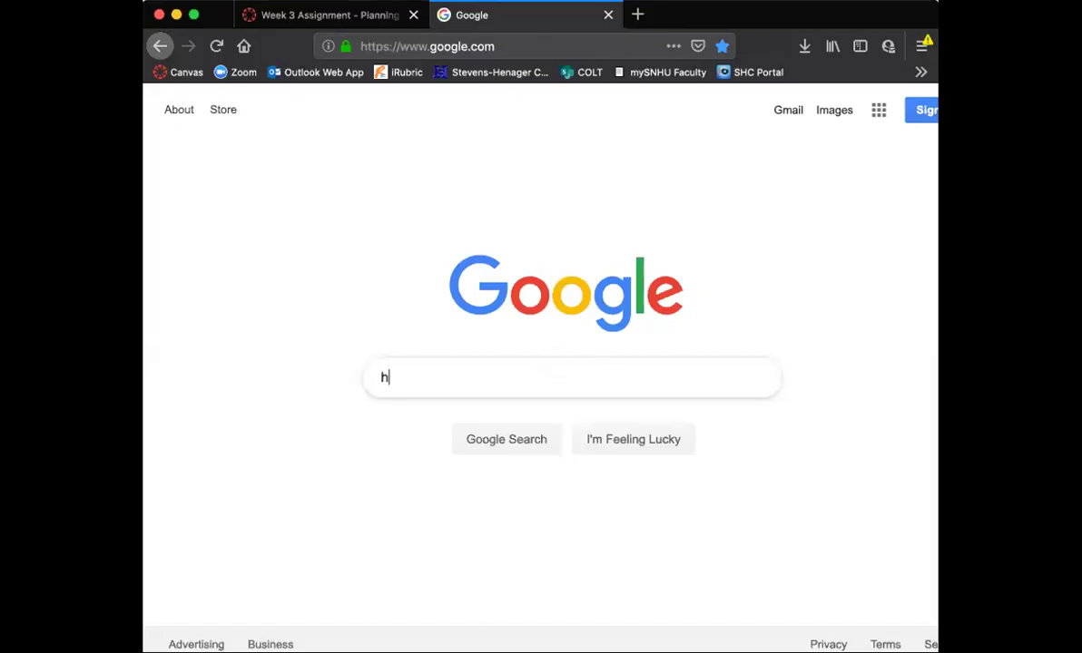
text(ome icon)
key(Return)
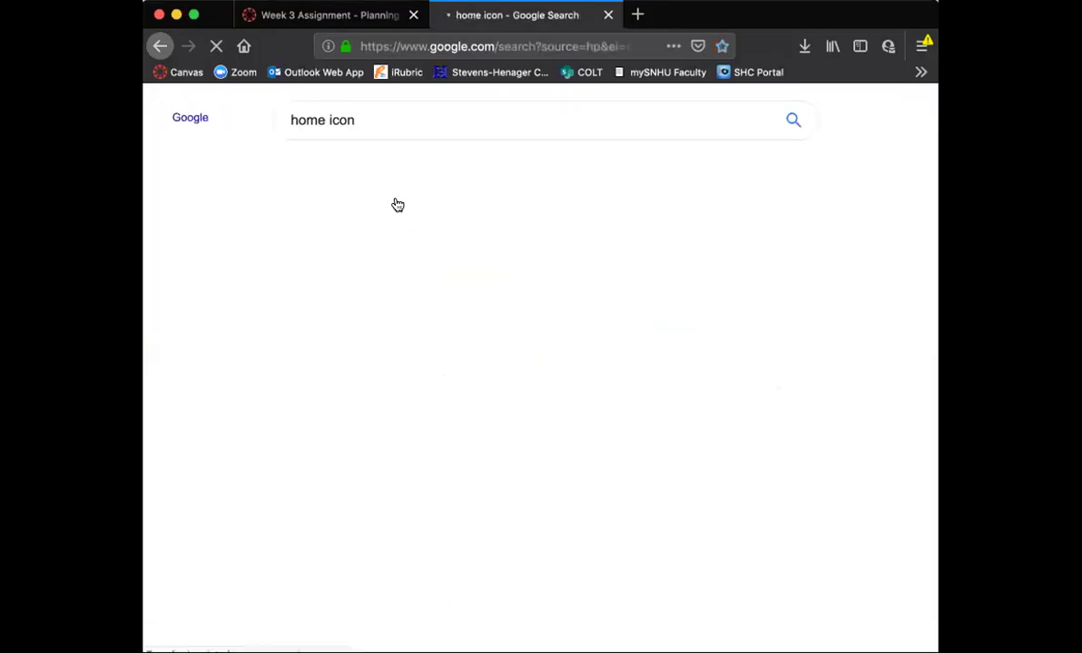
Show the image results for the "home icon" search
click(351, 172)
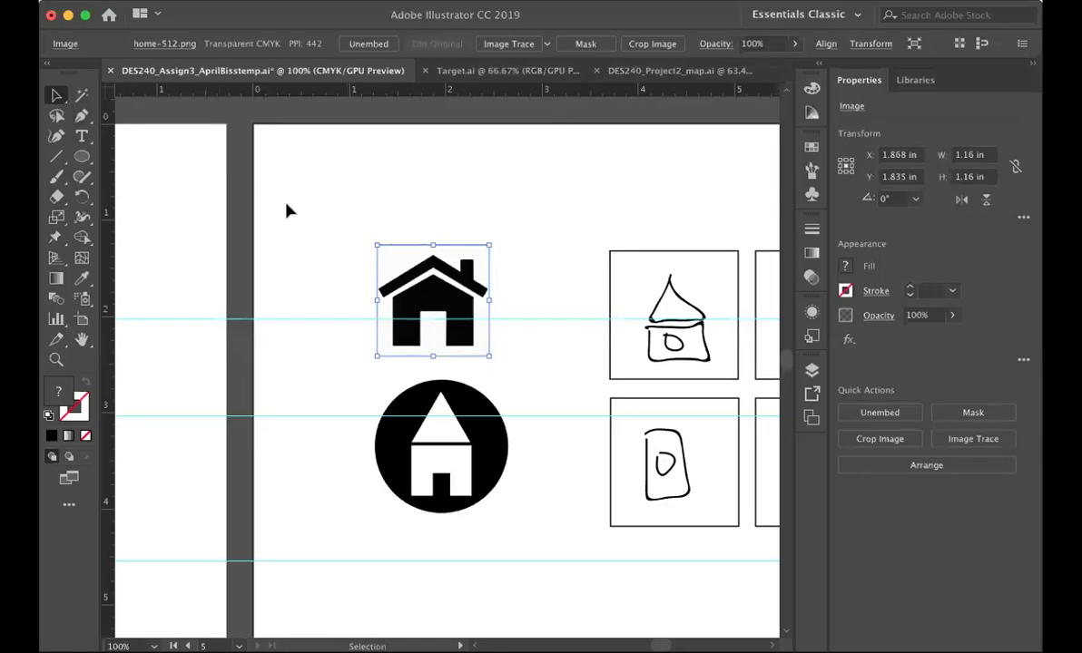
Image-trace the placed home-512.png in Illustrator and expand the tracing into editable vector paths
click(286, 210)
click(413, 263)
click(506, 44)
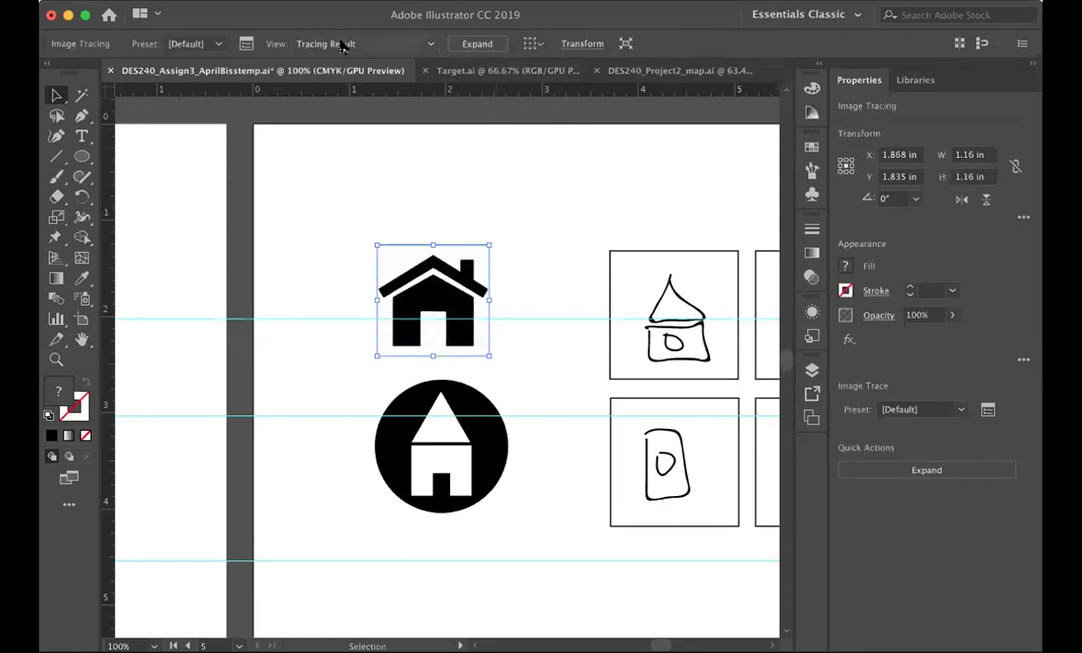
click(481, 43)
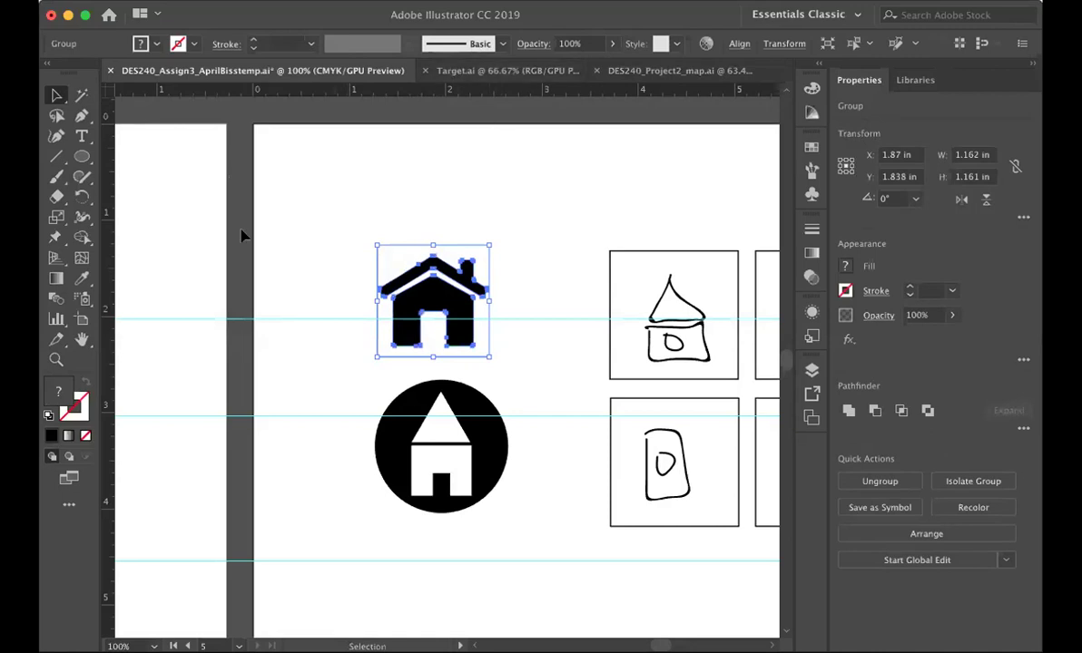
click(281, 215)
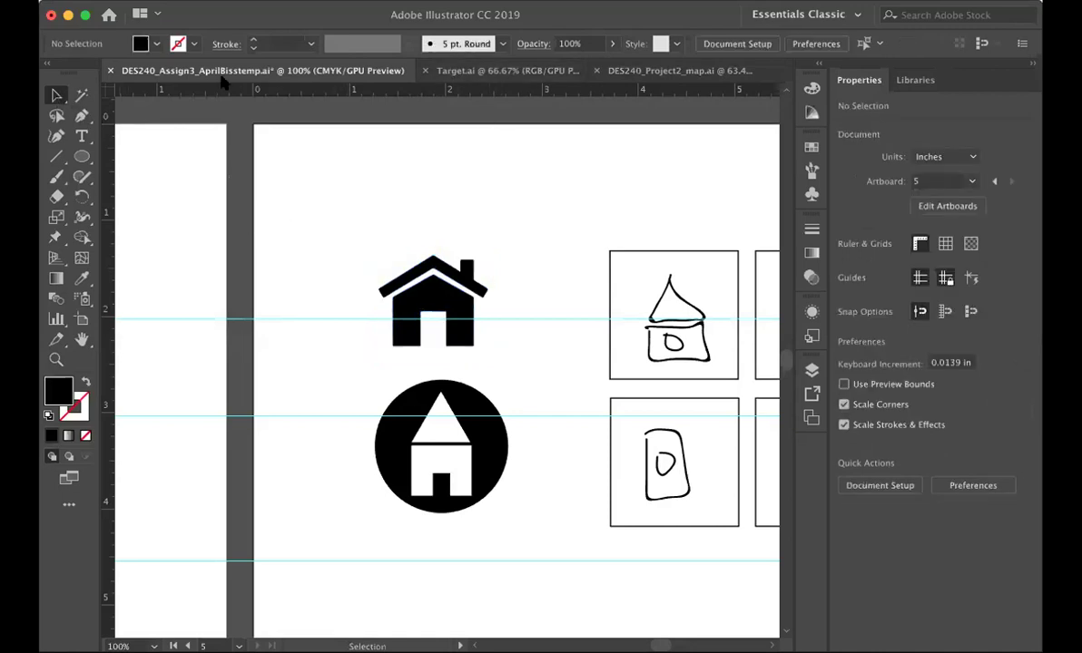
Delete the white background shape around the traced home icon, leaving only the black house artwork
click(399, 262)
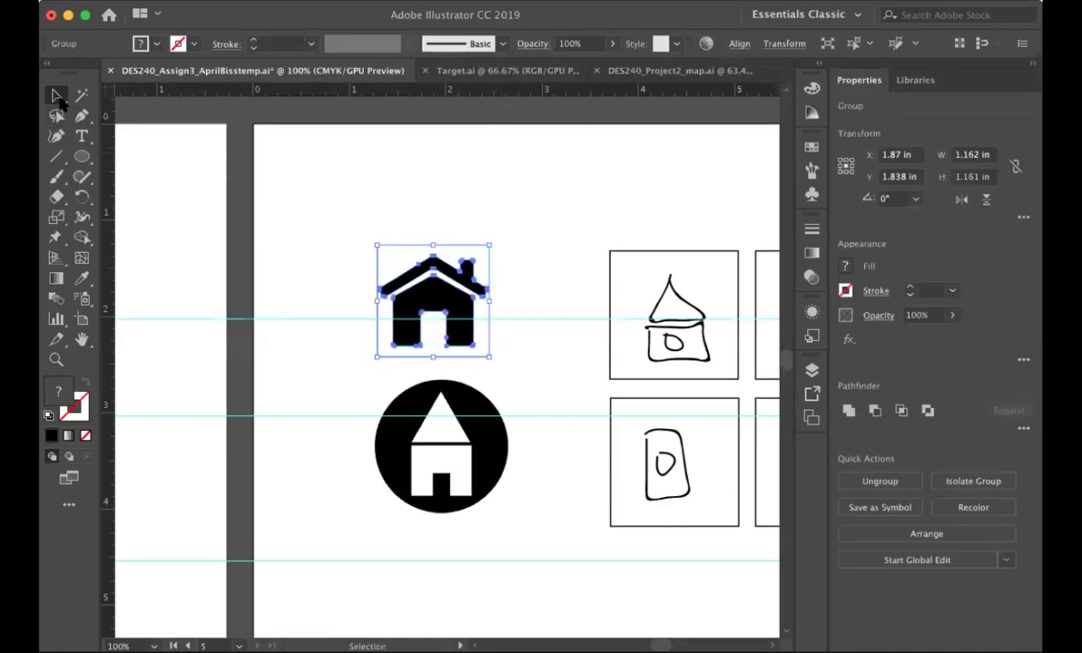
click(58, 99)
click(106, 97)
click(388, 251)
click(389, 251)
click(388, 255)
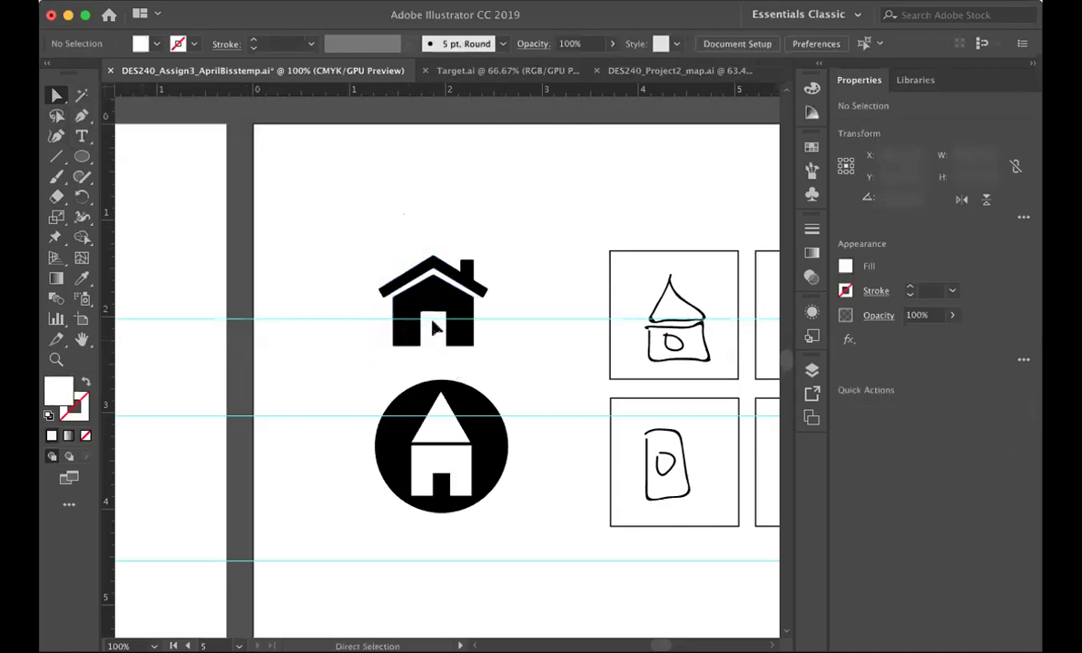
Examine the outline and anchor points of the traced house body up close
click(56, 359)
click(473, 321)
click(505, 391)
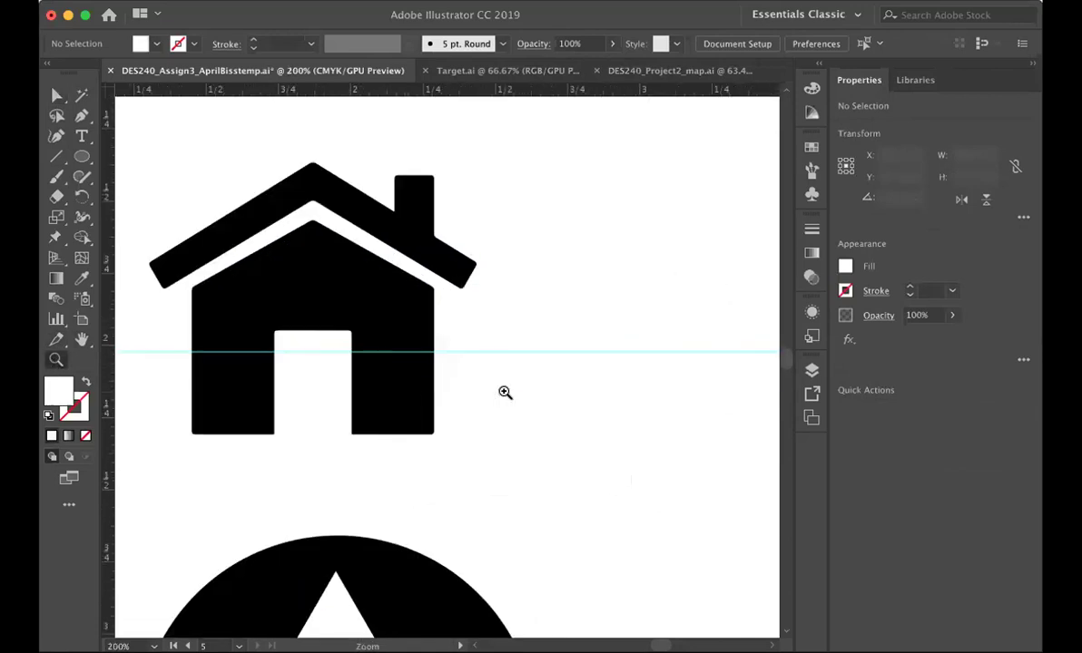
click(345, 339)
scroll(345, 339, left, 3)
click(57, 94)
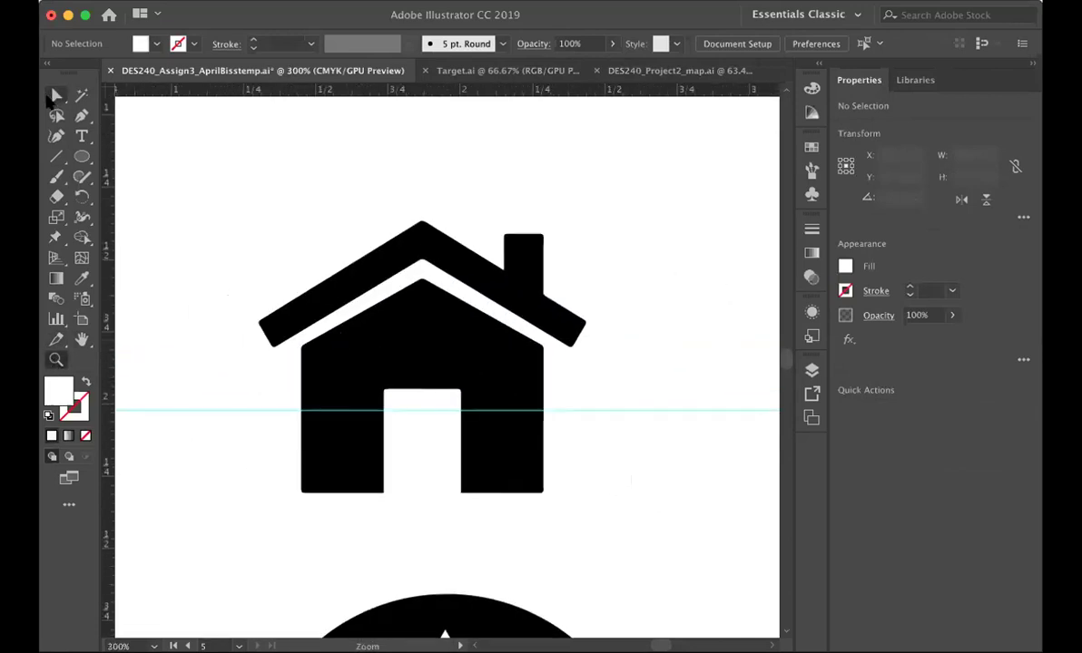
click(379, 337)
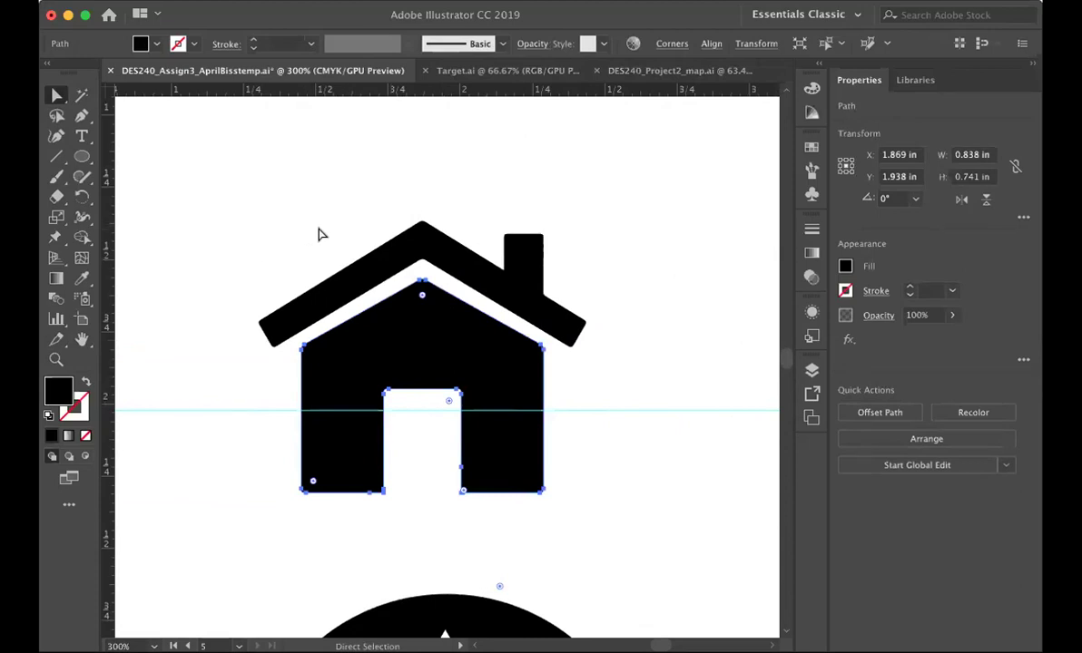
click(346, 228)
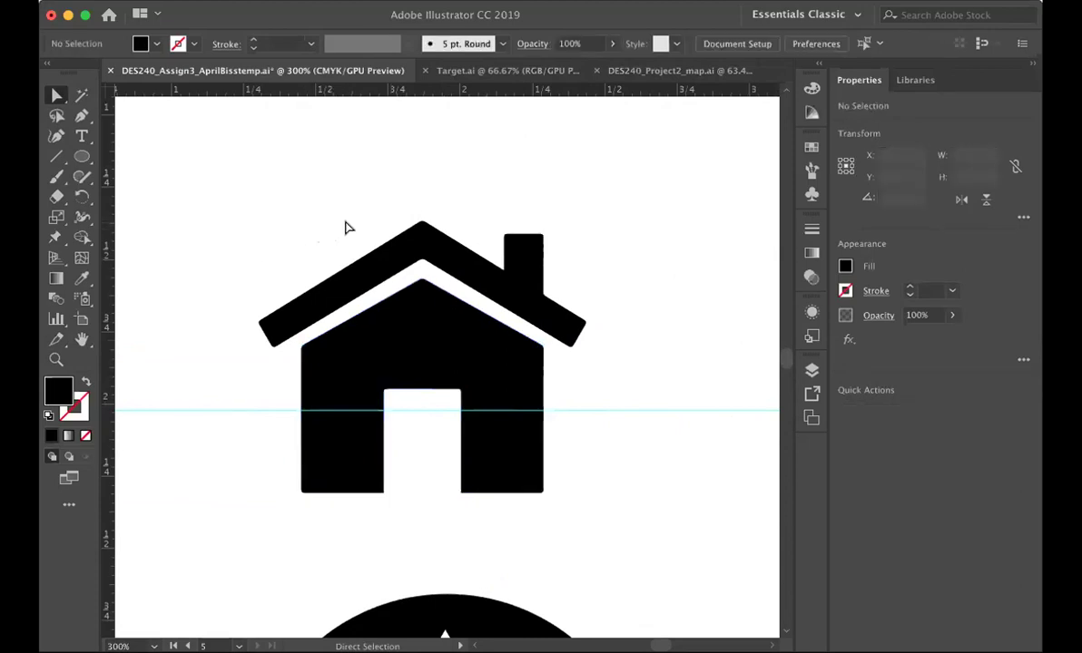
Inspect the corner anchor points of the traced roof, house body, doorway and chimney
click(376, 289)
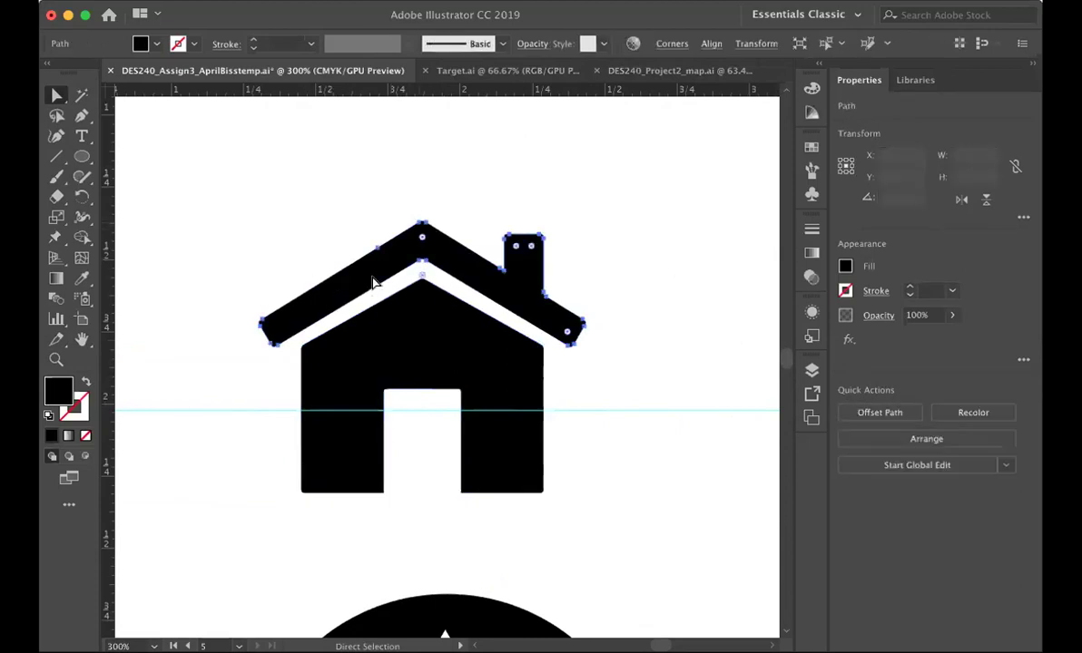
click(548, 456)
click(543, 493)
click(618, 523)
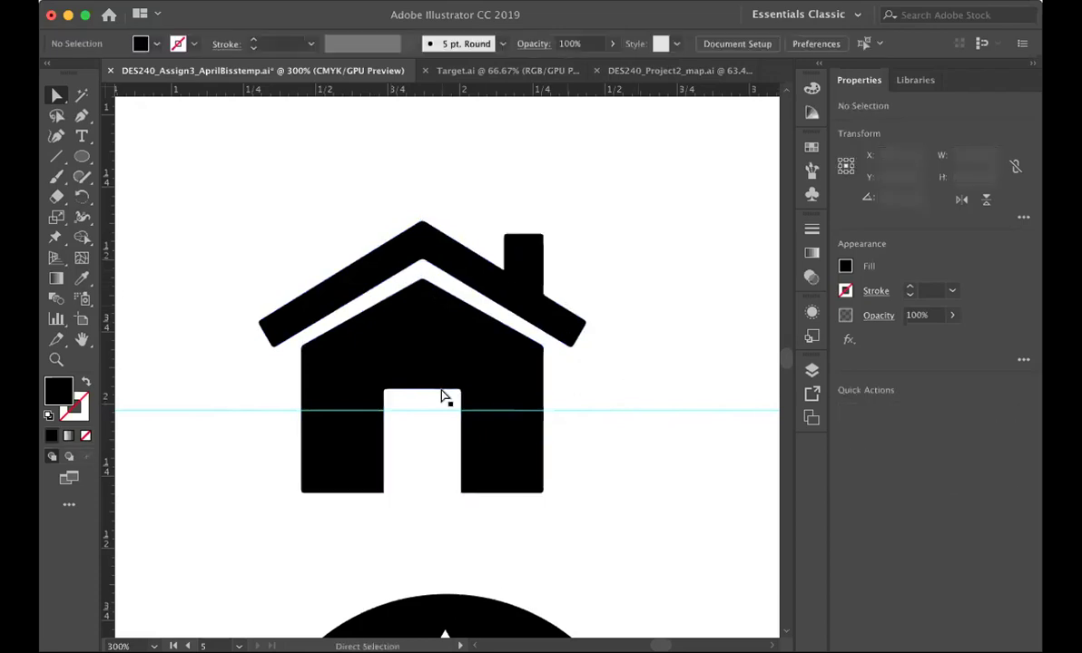
click(442, 391)
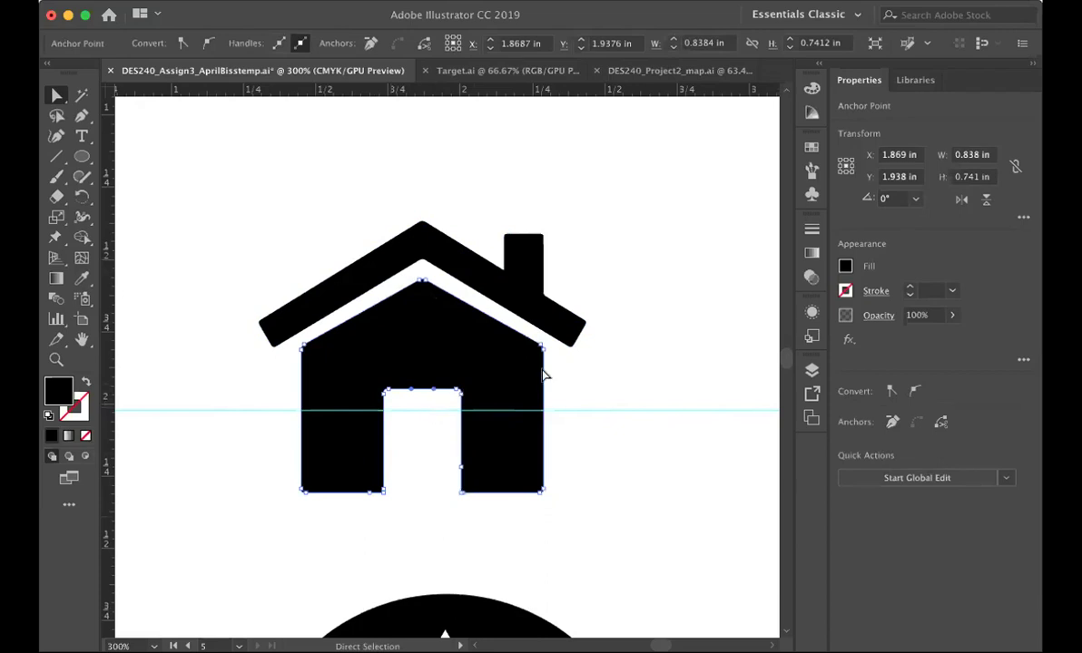
click(626, 408)
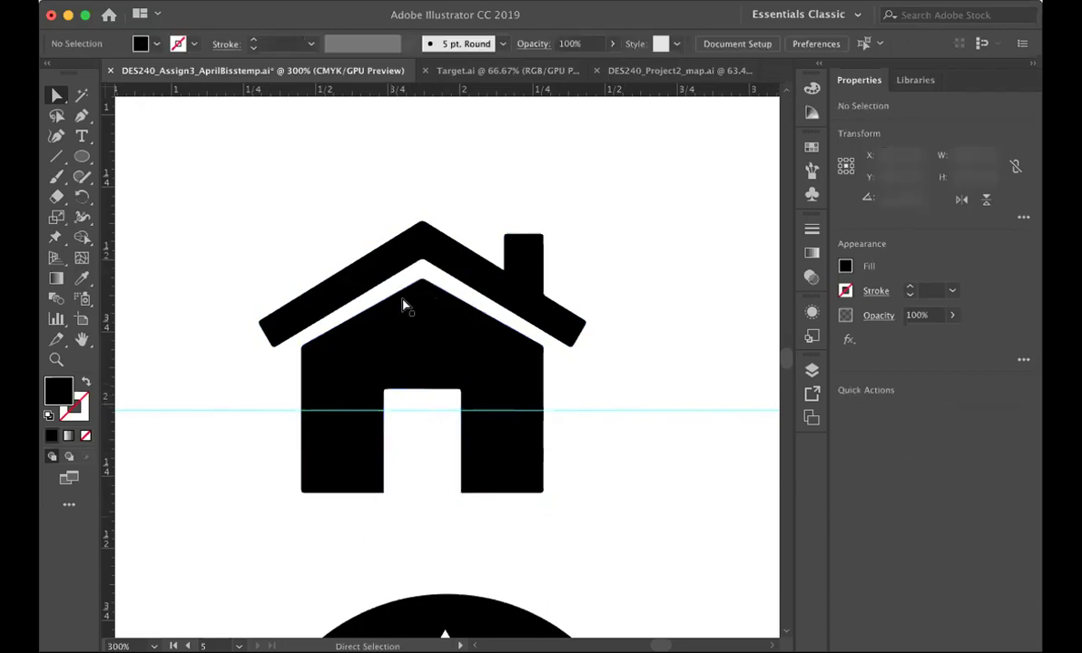
click(534, 243)
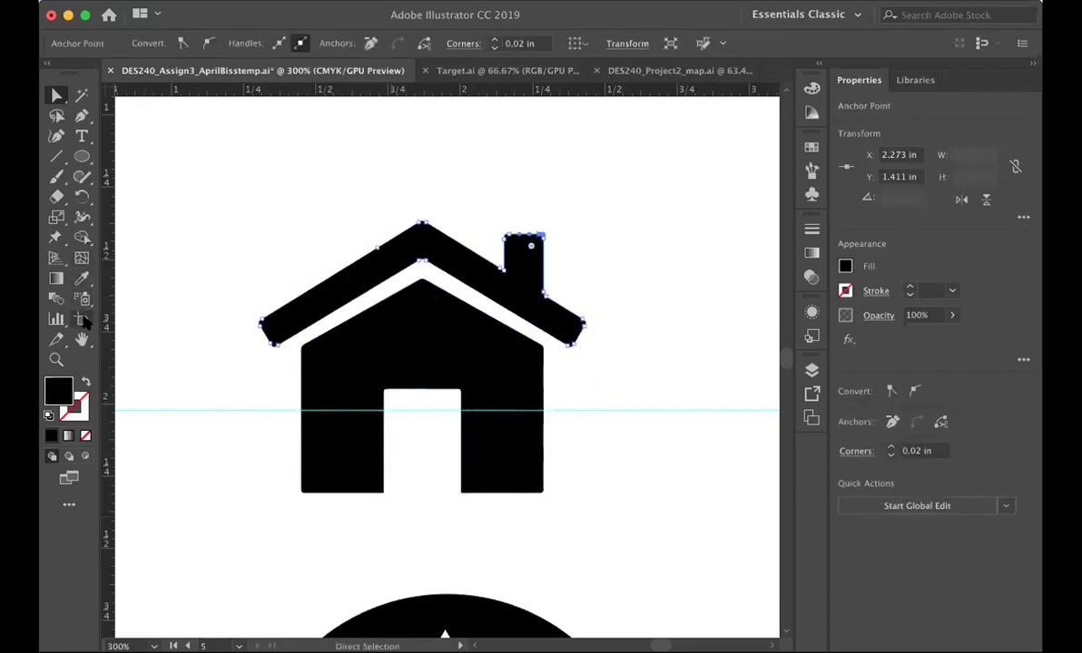
Remove the chimney from the black roof by deleting its anchor points, leaving a straight roof edge
key(super+equal)
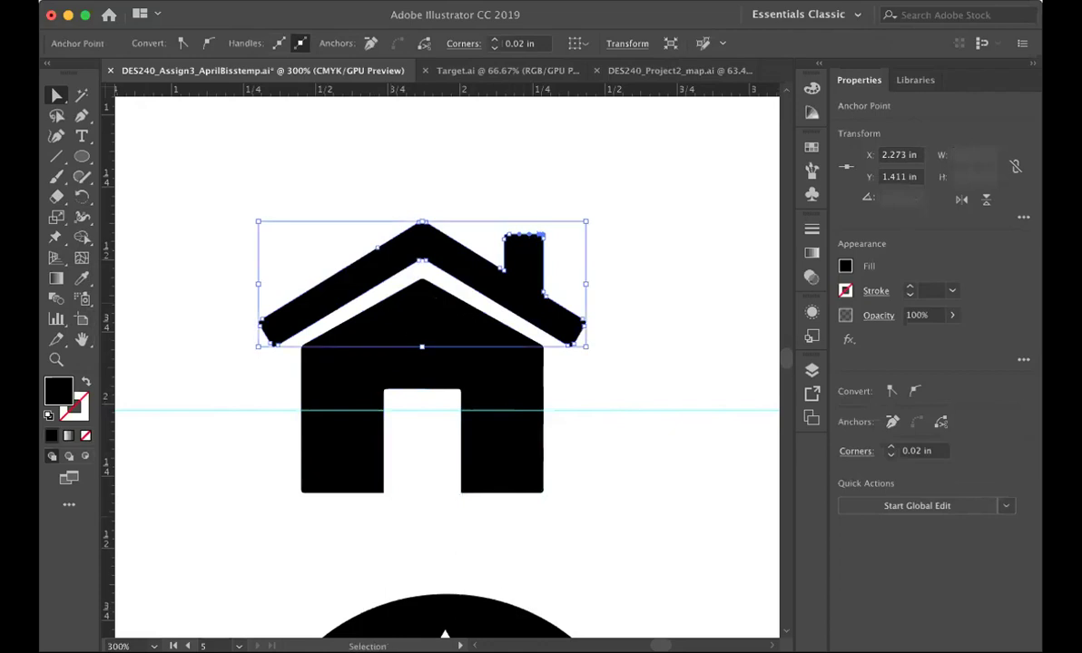
scroll(435, 308, left, 10)
scroll(436, 308, down, 5)
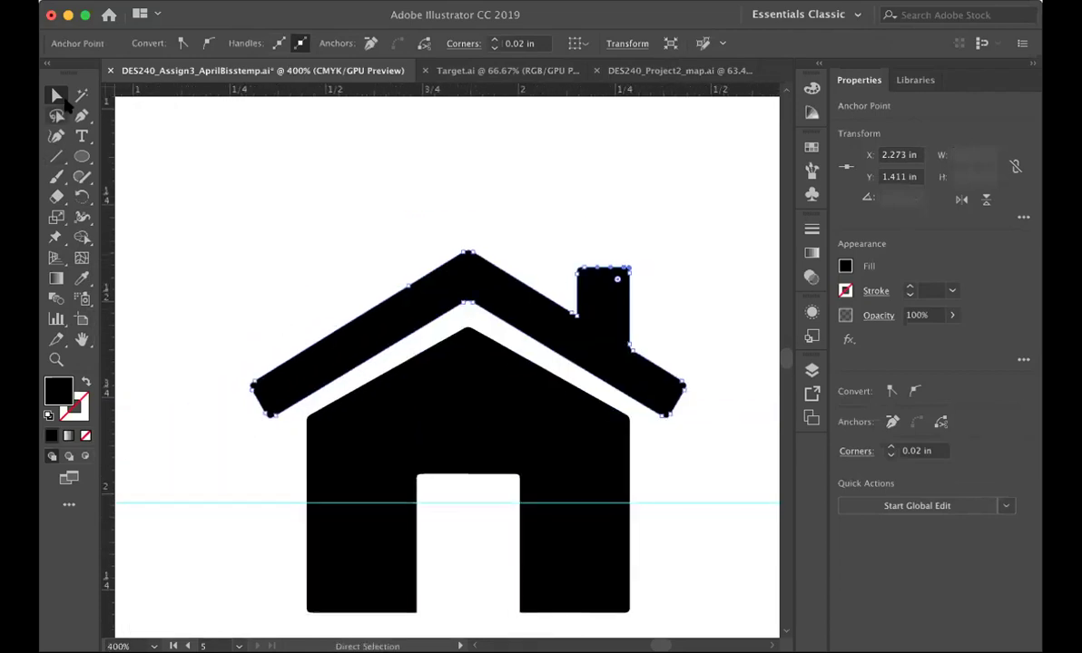
click(57, 98)
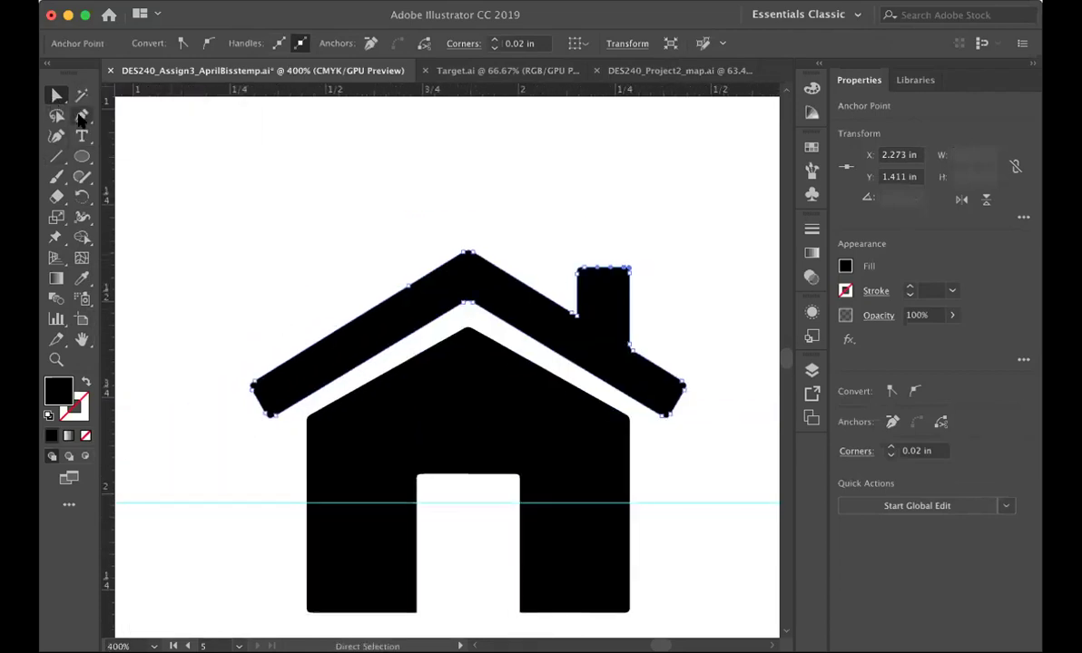
click(79, 117)
click(102, 156)
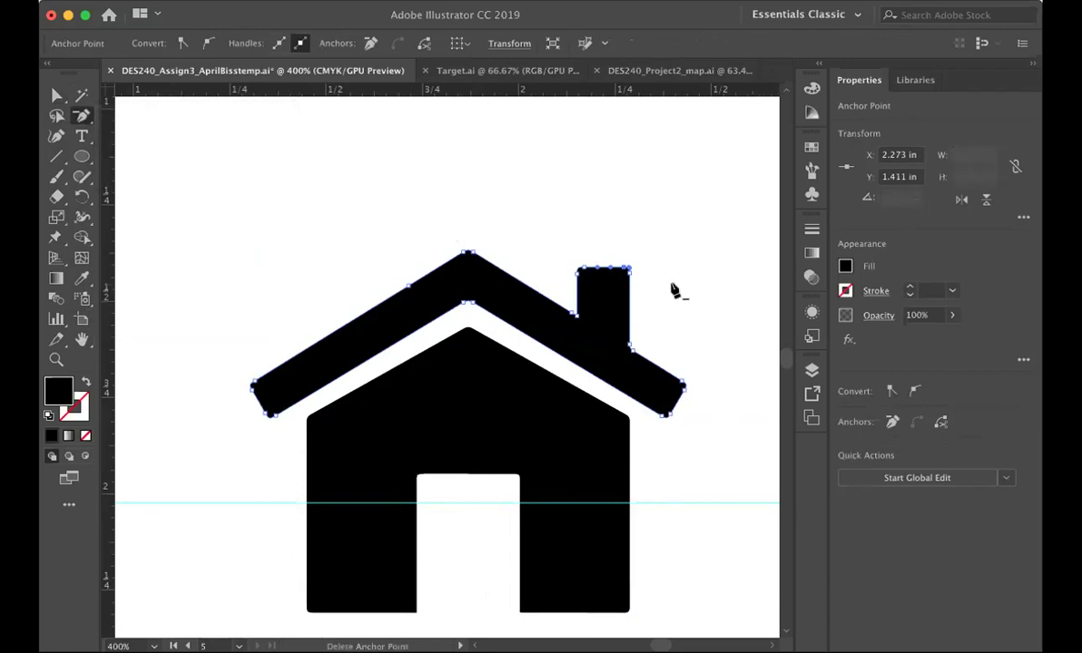
click(577, 270)
click(624, 270)
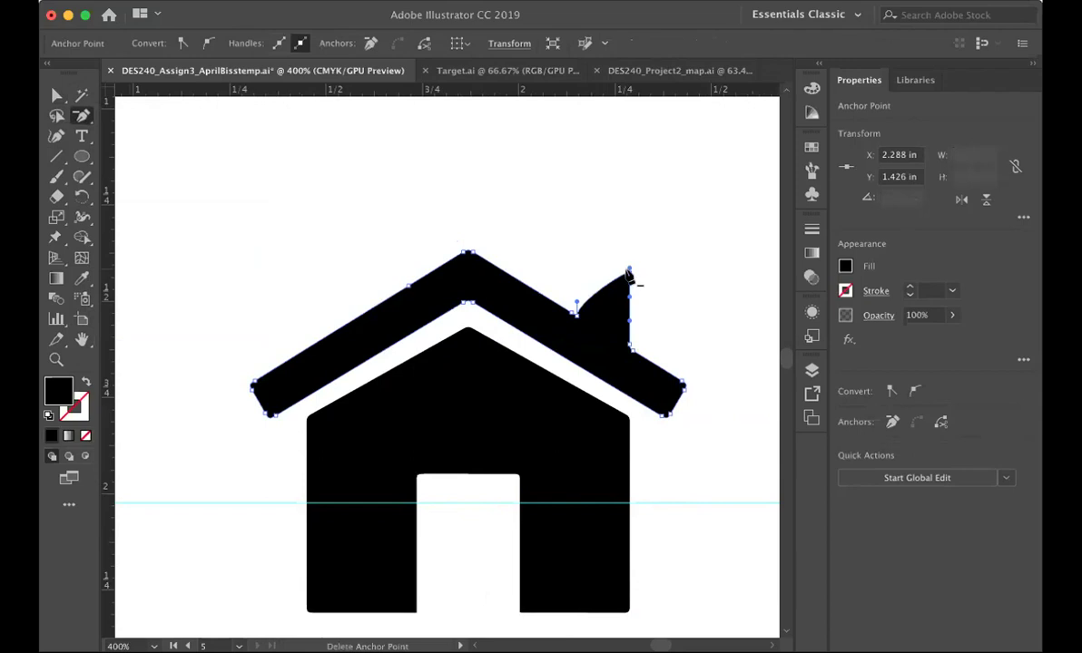
click(628, 273)
click(632, 352)
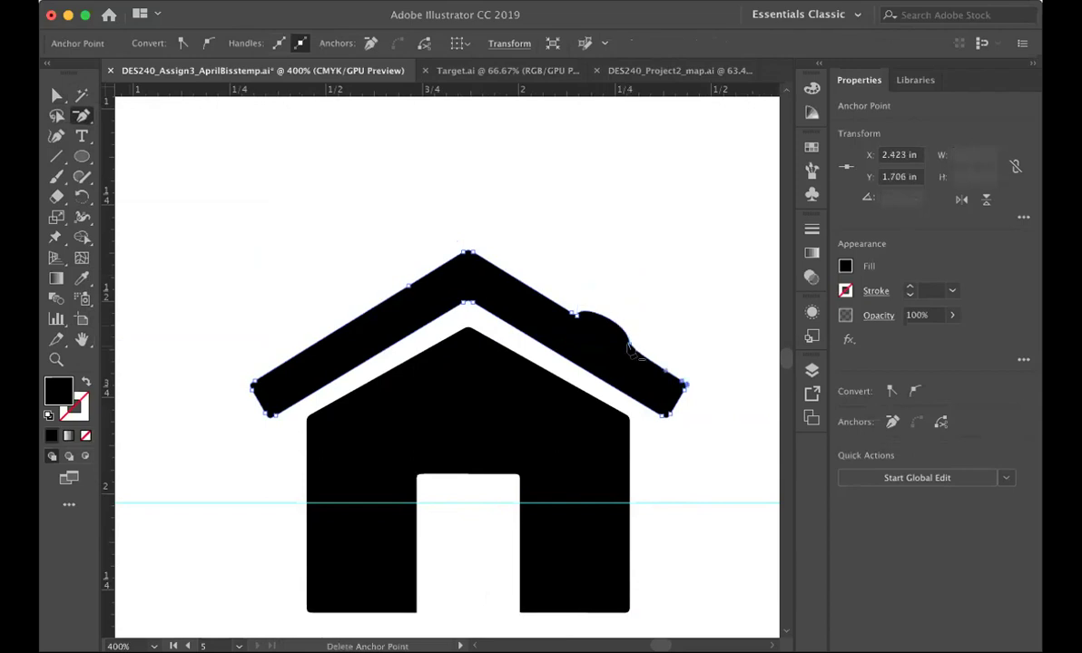
click(632, 352)
click(576, 312)
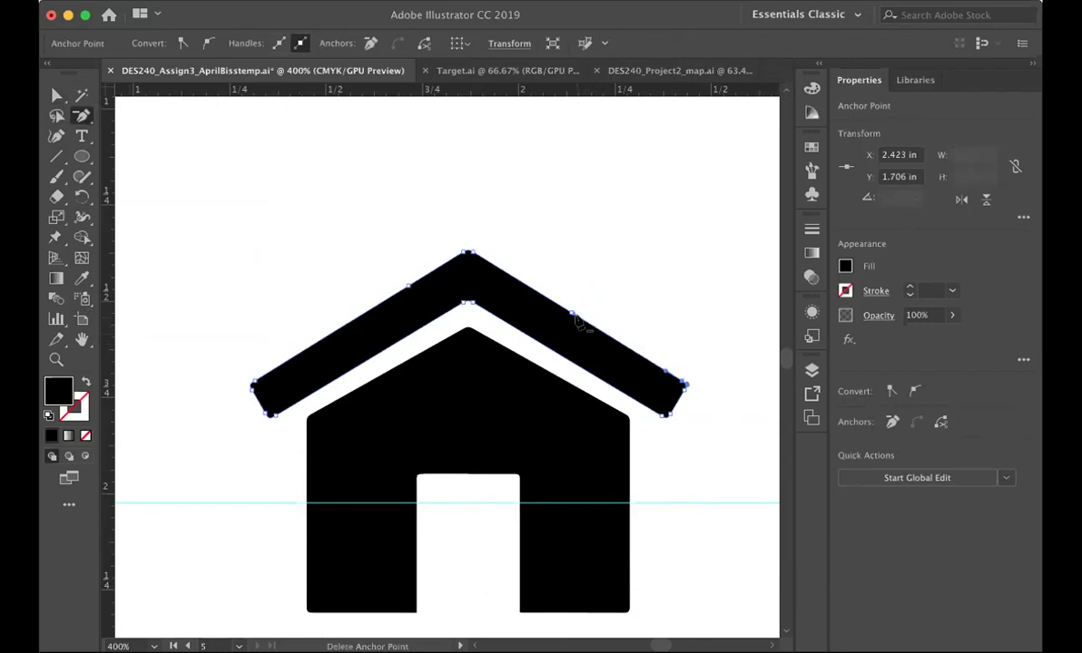
click(56, 94)
click(240, 193)
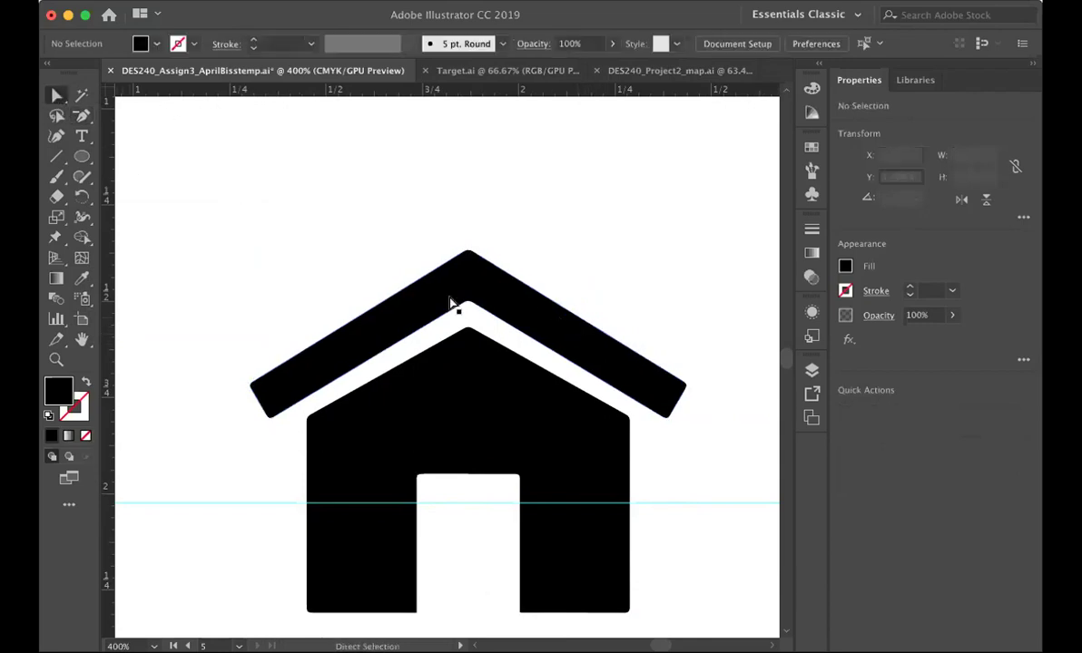
Select only the black roof shape within the house group and nudge it down onto the house body
click(457, 311)
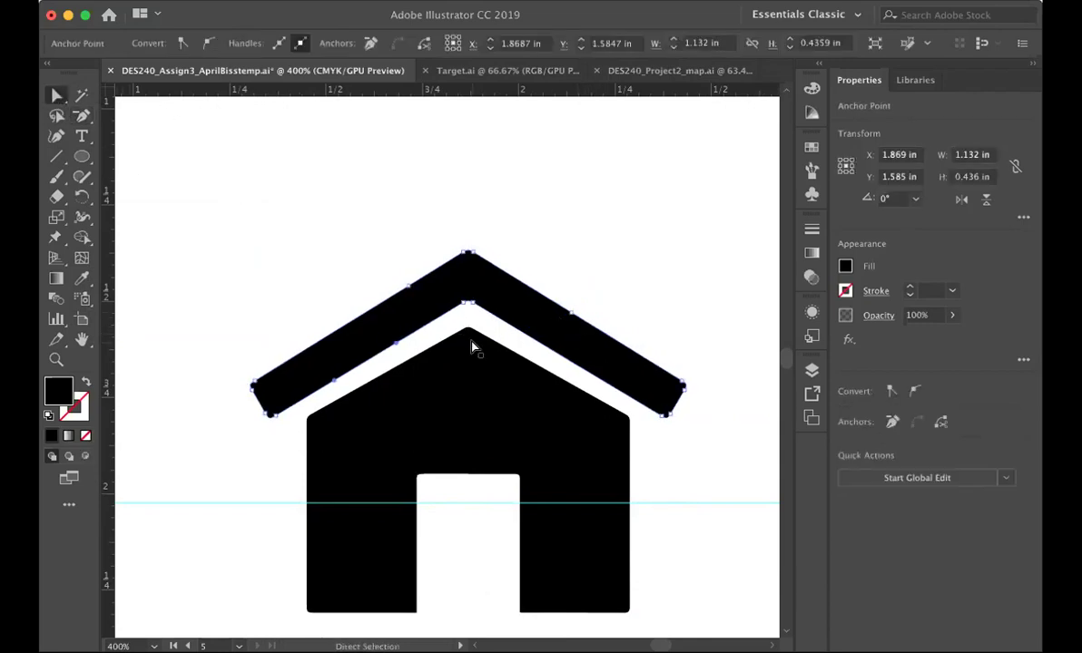
key(v)
key(a)
key(super+shift+a)
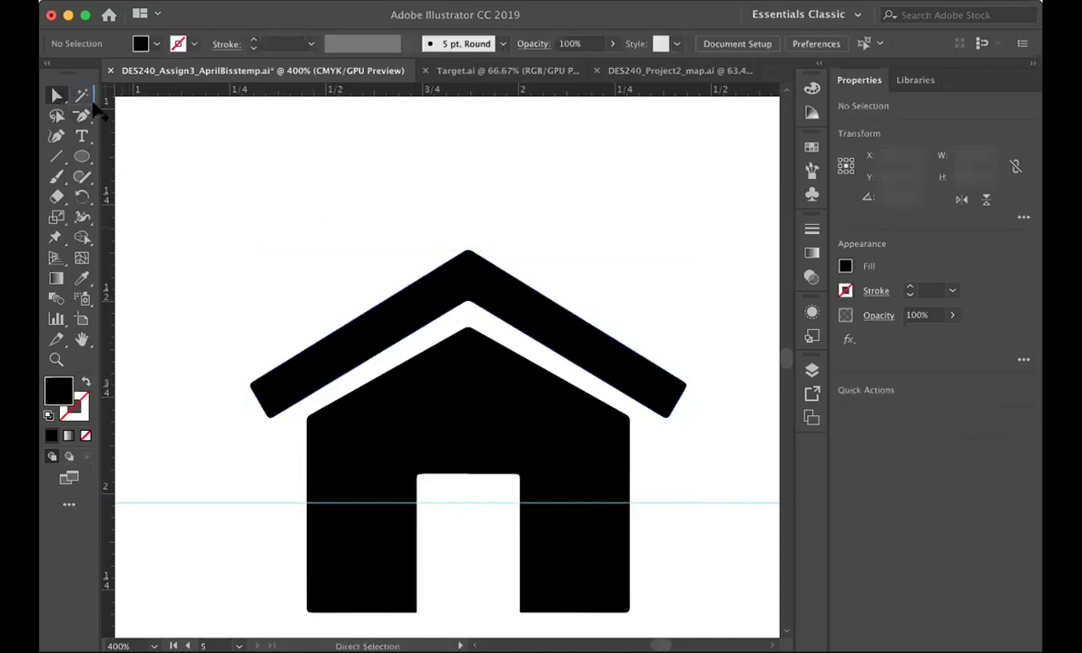
click(56, 95)
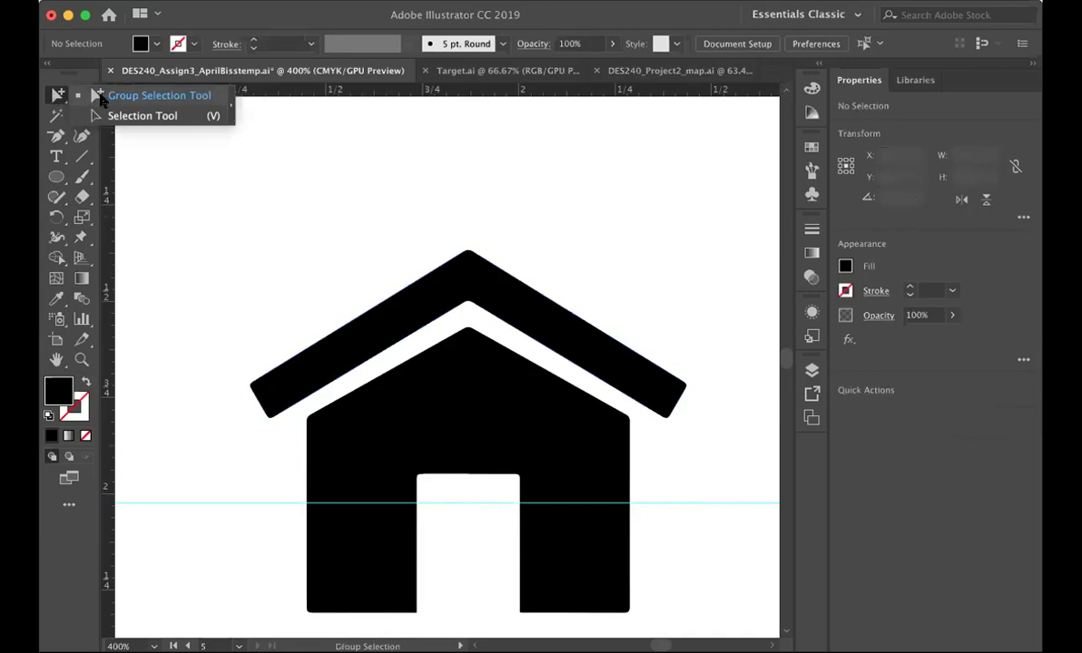
click(127, 116)
click(426, 324)
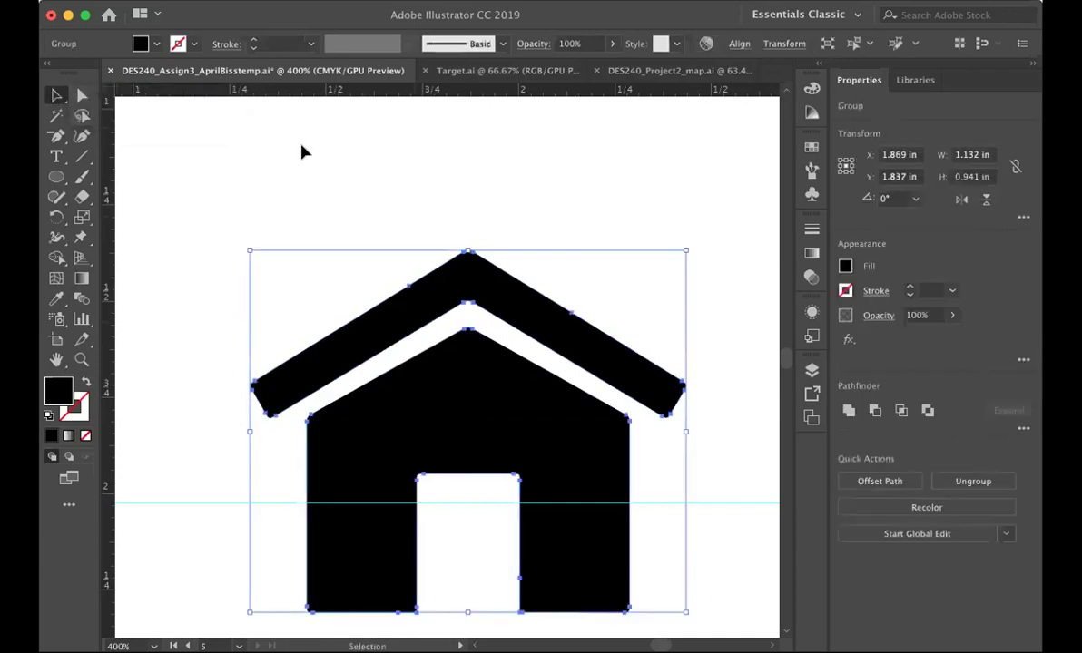
click(189, 177)
click(82, 95)
click(397, 333)
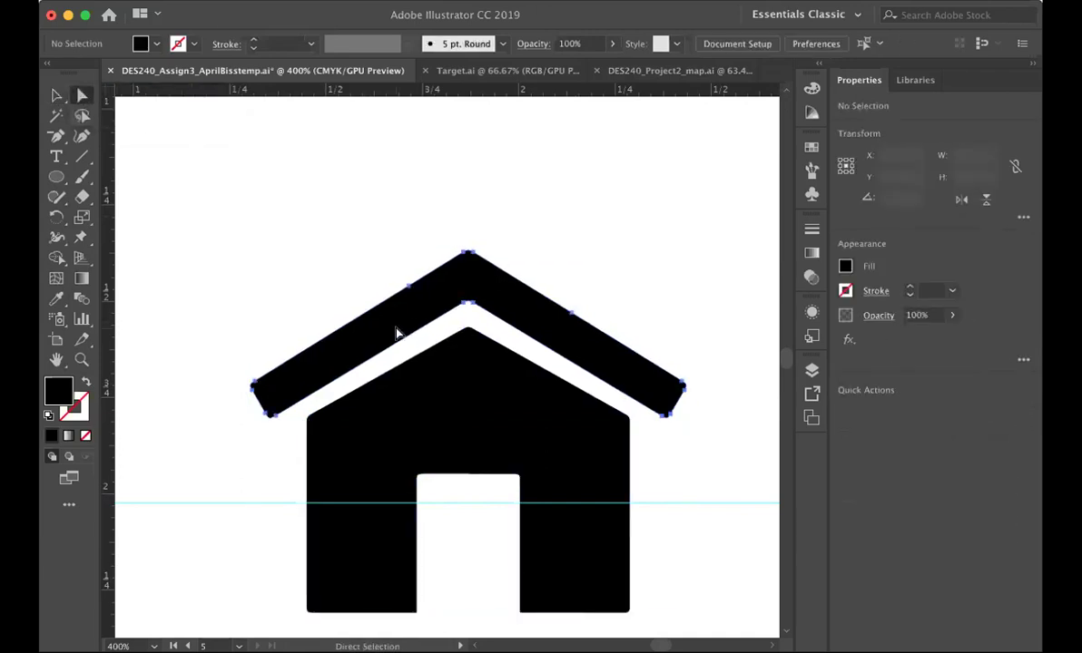
key(Down)
key(Down)
key(Down)
key(Down)
key(Down)
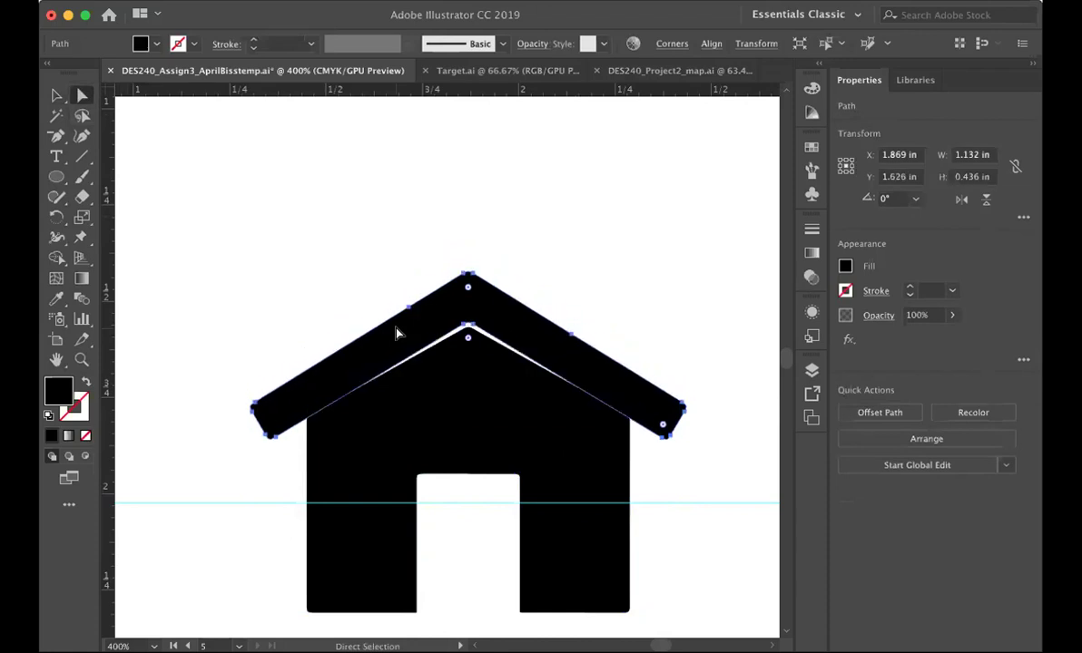
click(318, 238)
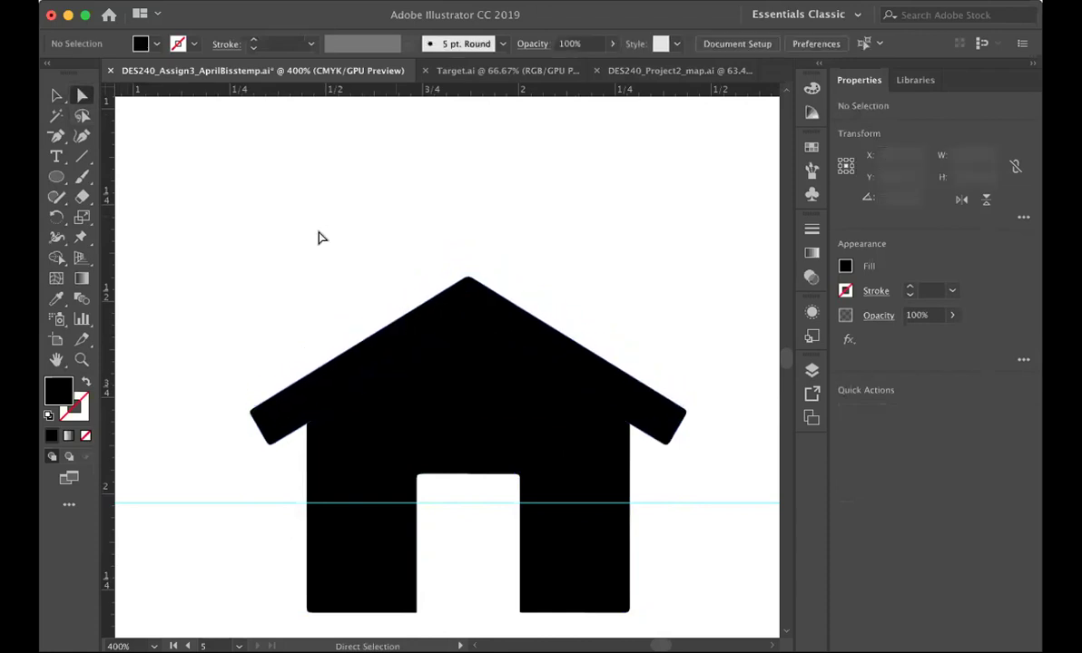
Delete the solid black house above the circular house icon
key(super+minus)
key(super+minus)
key(super+minus)
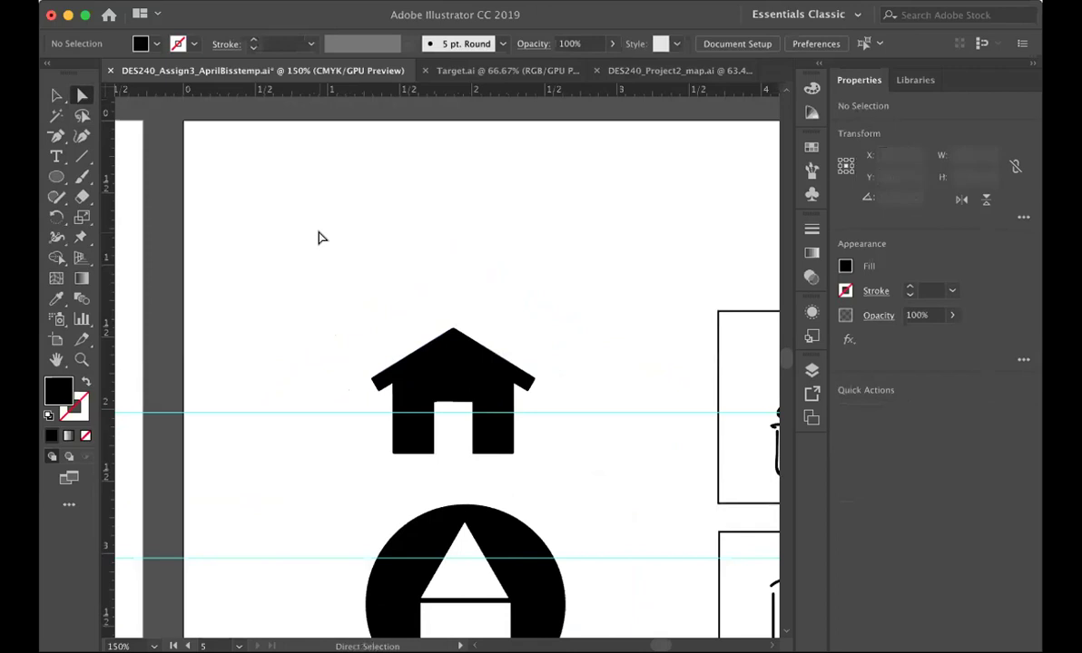
scroll(318, 238, down, 5)
scroll(318, 238, right, 3)
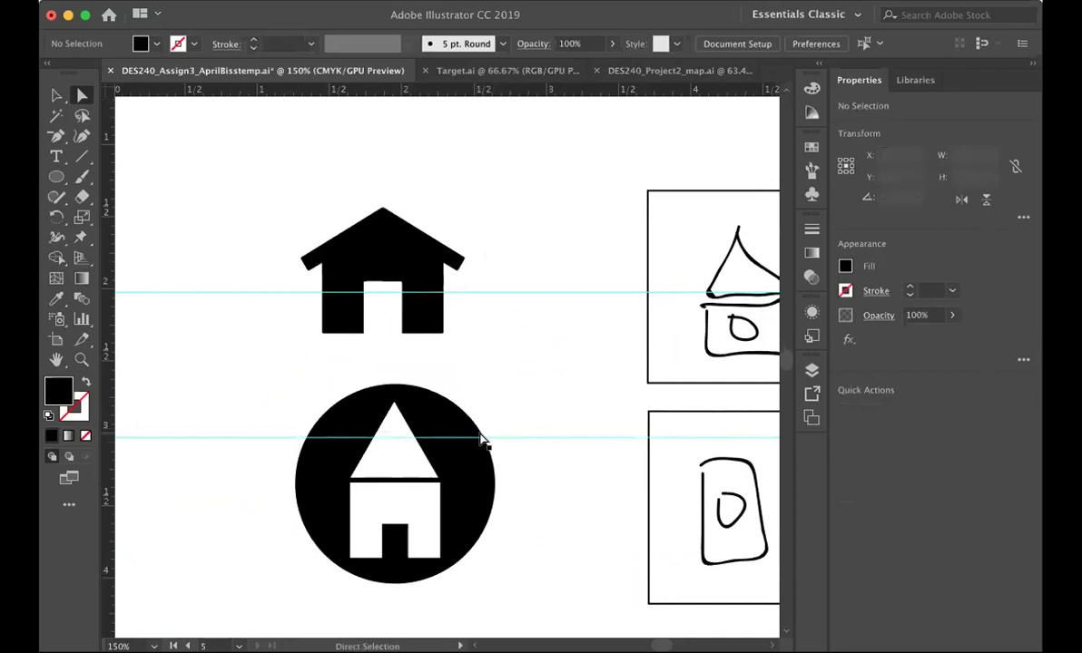
key(super+minus)
scroll(481, 439, right, 5)
scroll(481, 440, down, 1)
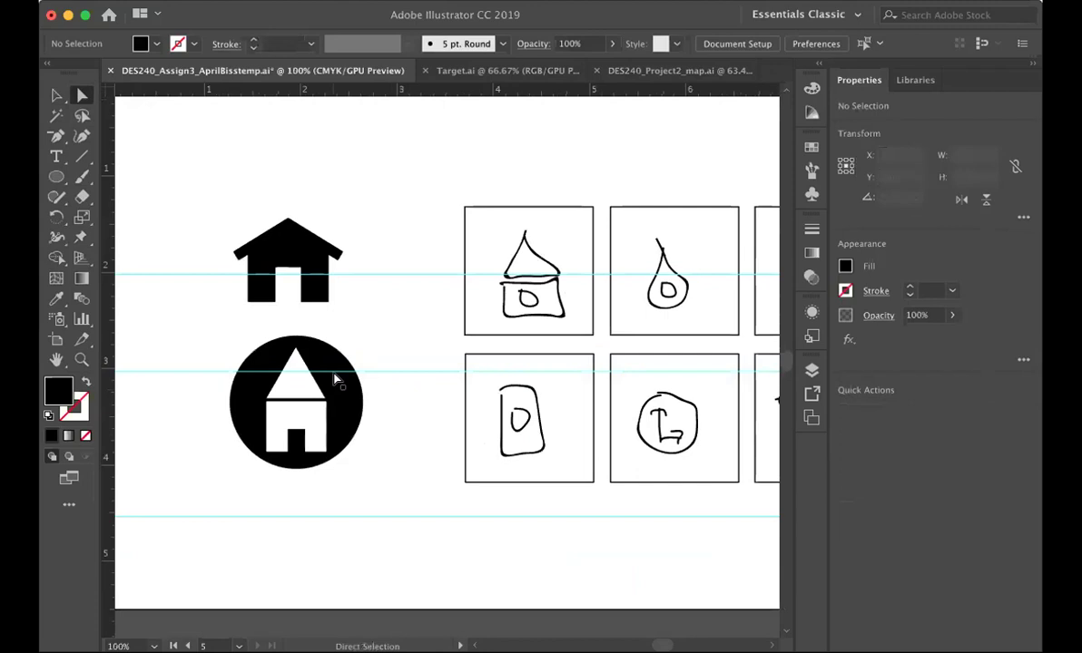
click(287, 243)
drag(225, 196, 355, 309)
key(Delete)
click(351, 294)
drag(181, 184, 410, 512)
key(Delete)
key(v)
click(410, 512)
Lower the apex and side points of the white roof triangle inside the circle to make a flatter roof
click(296, 426)
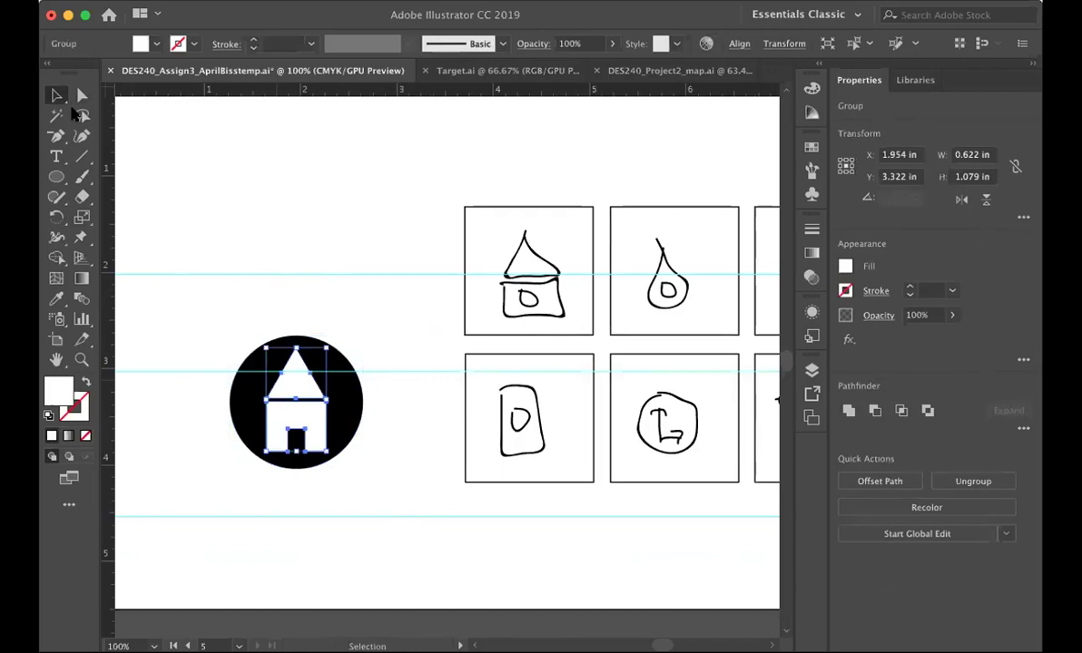
click(82, 94)
click(309, 304)
drag(296, 353, 297, 373)
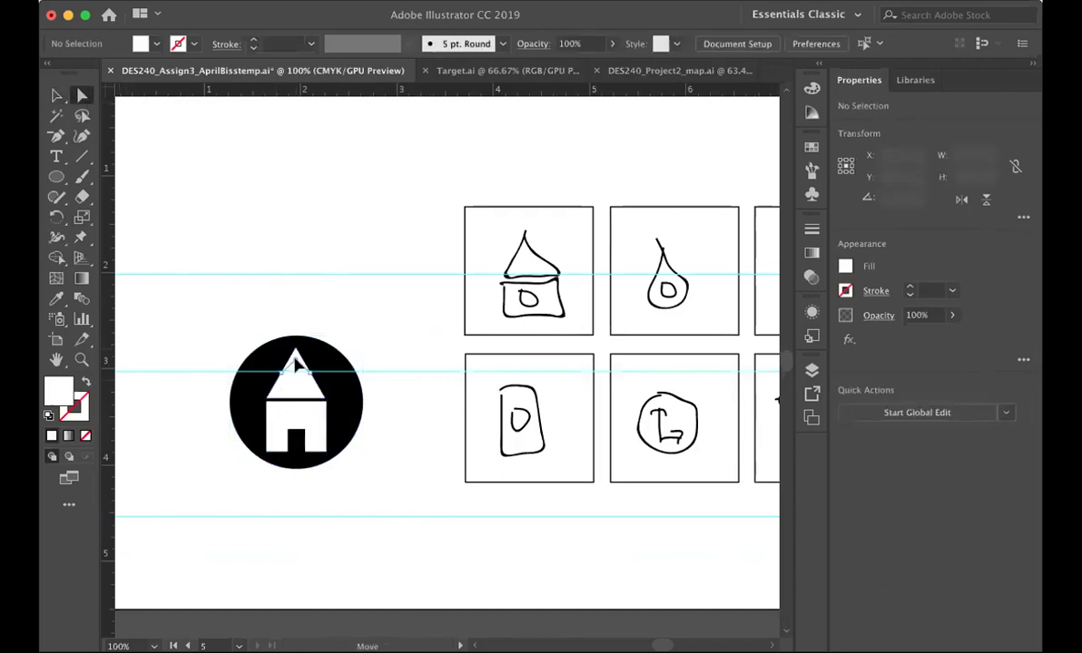
click(296, 367)
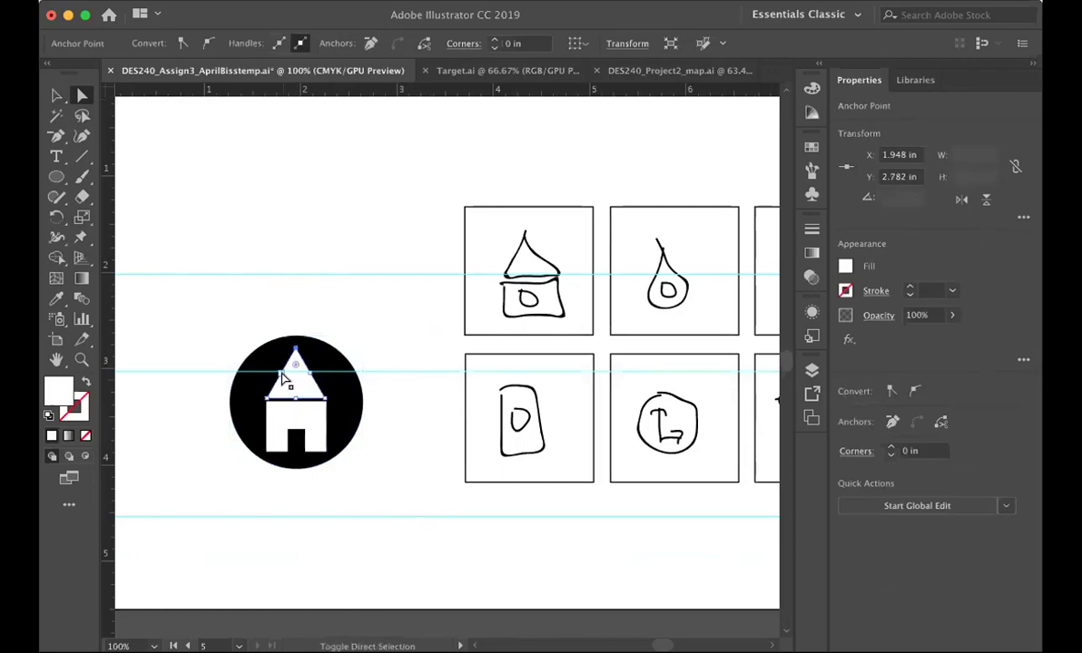
click(305, 377)
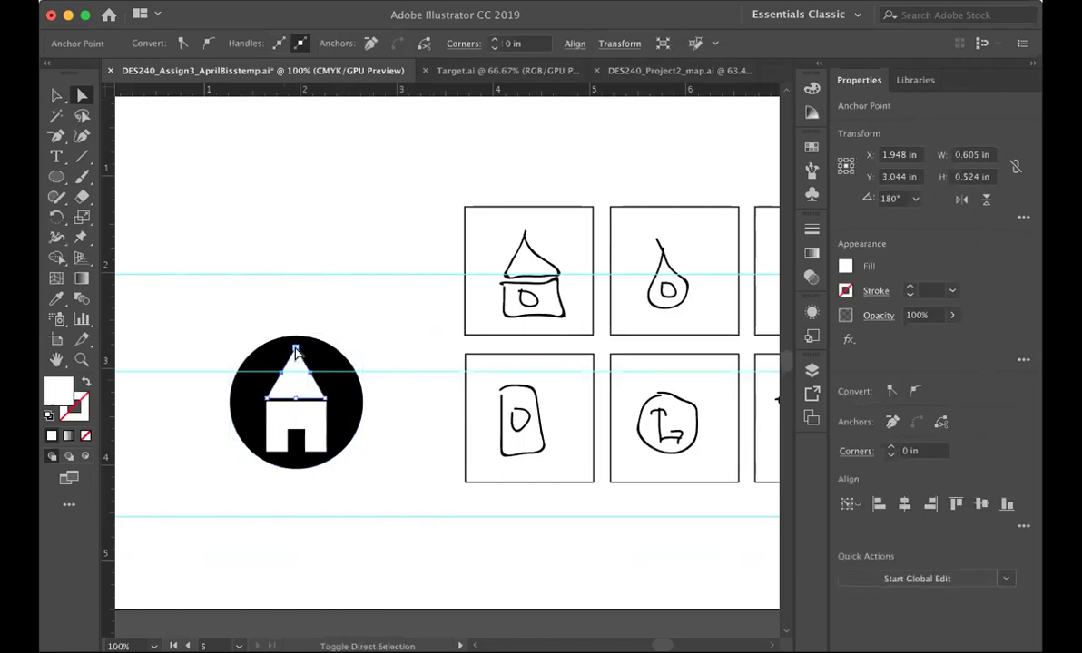
click(296, 350)
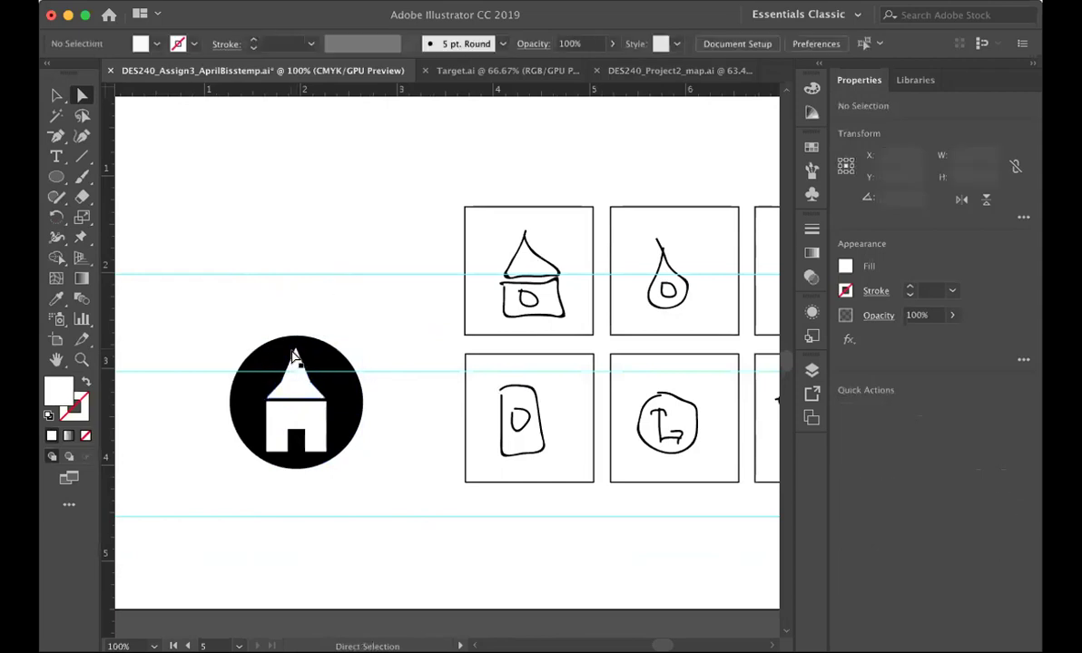
click(296, 351)
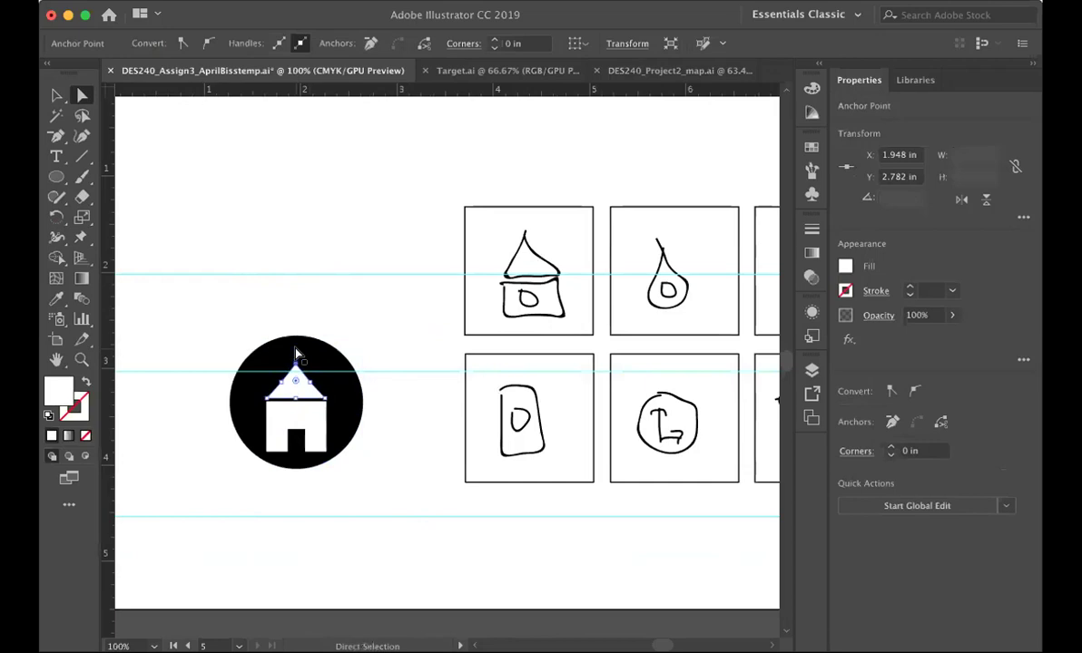
click(362, 281)
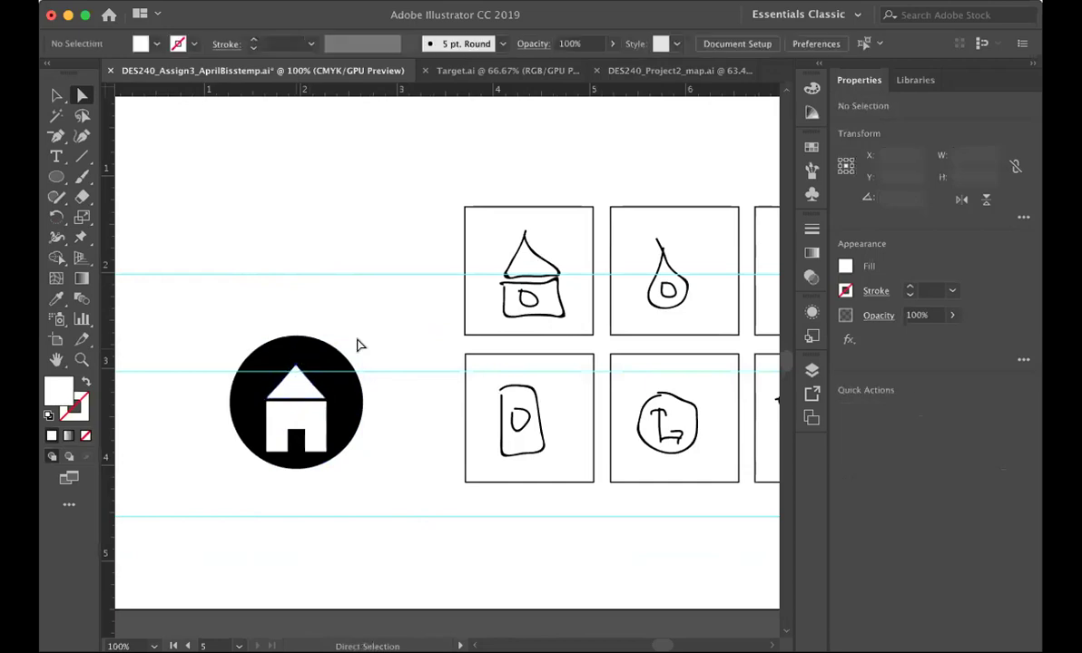
Shrink the black circle to about 1.247 in across and shift it right around the white house
click(306, 358)
click(56, 95)
click(321, 260)
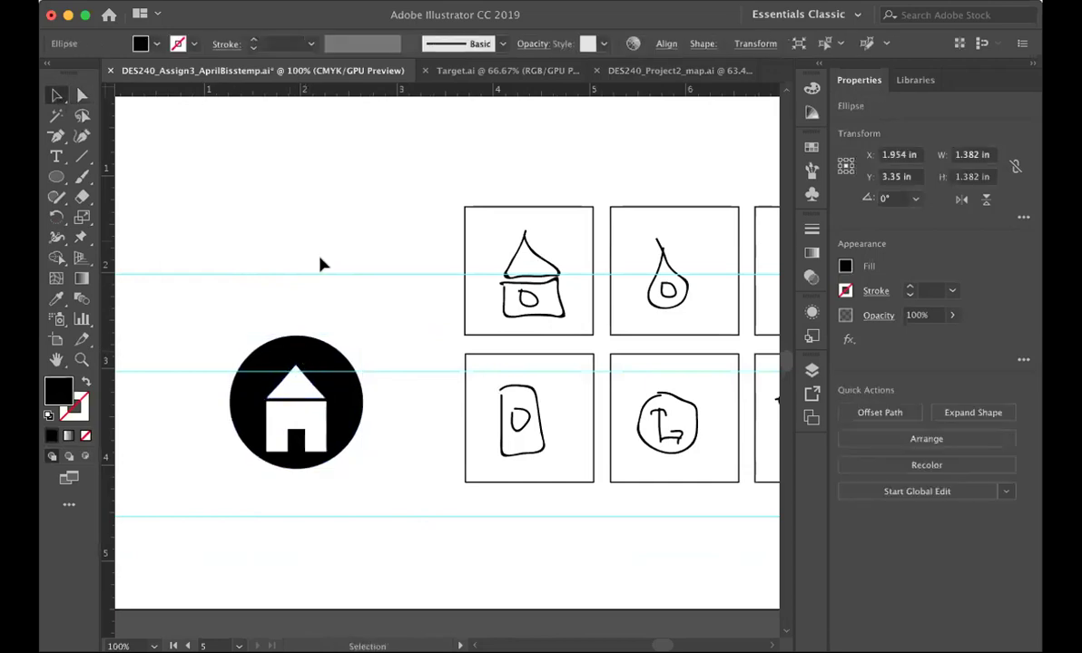
click(313, 367)
drag(359, 337, 351, 348)
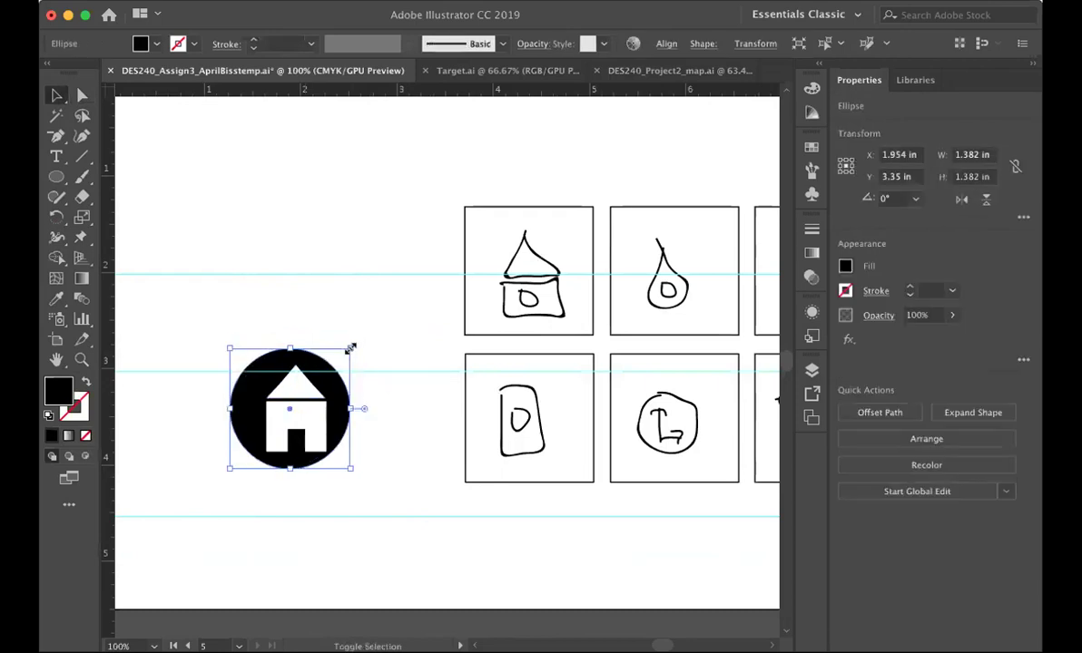
drag(336, 389, 346, 389)
Align the white house and the black circle on their horizontal centres
click(309, 410)
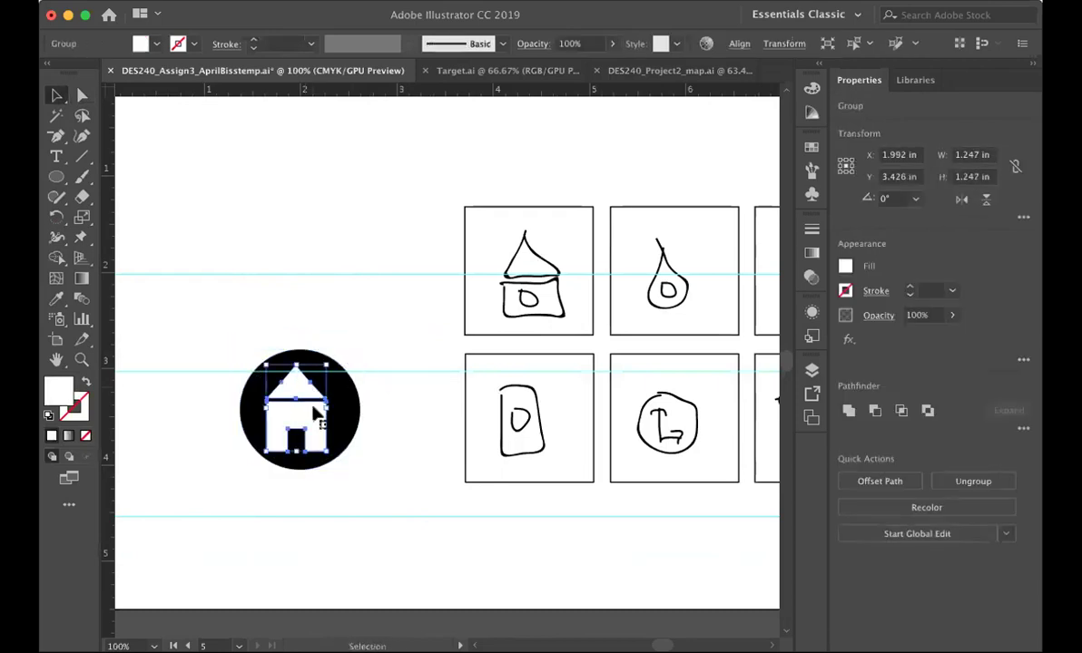
shift+click(345, 415)
click(903, 411)
click(407, 258)
click(332, 376)
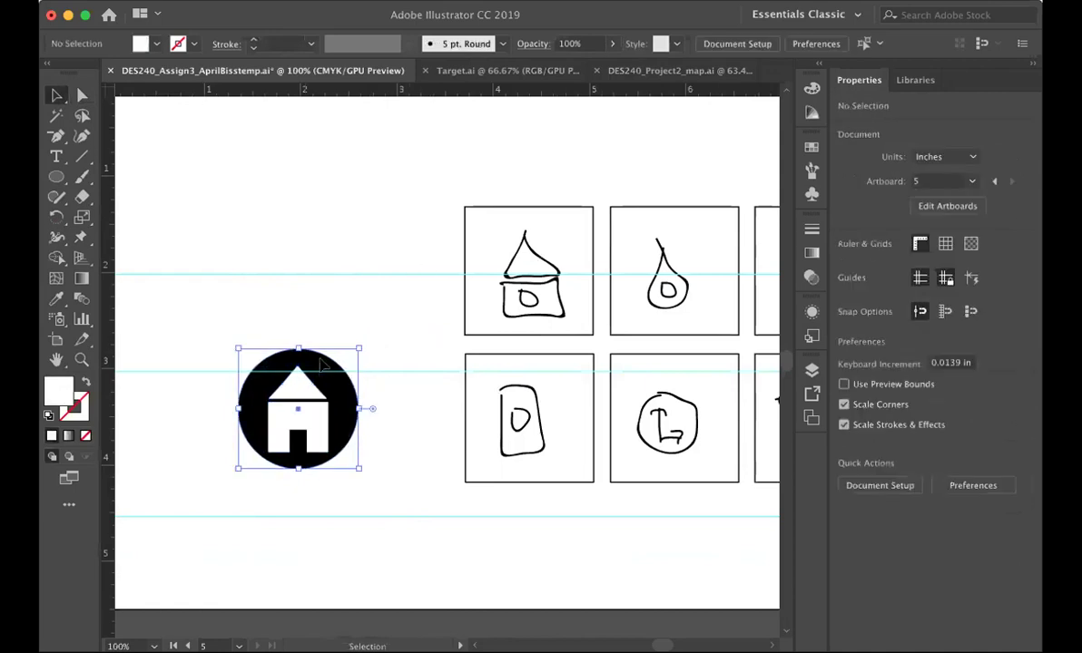
click(438, 239)
Enlarge the white house to about 0.76 by 1.097 in and nudge it right to centre it on the circle
click(268, 451)
drag(268, 451, 255, 478)
key(Right)
key(Right)
key(Right)
key(Right)
key(Right)
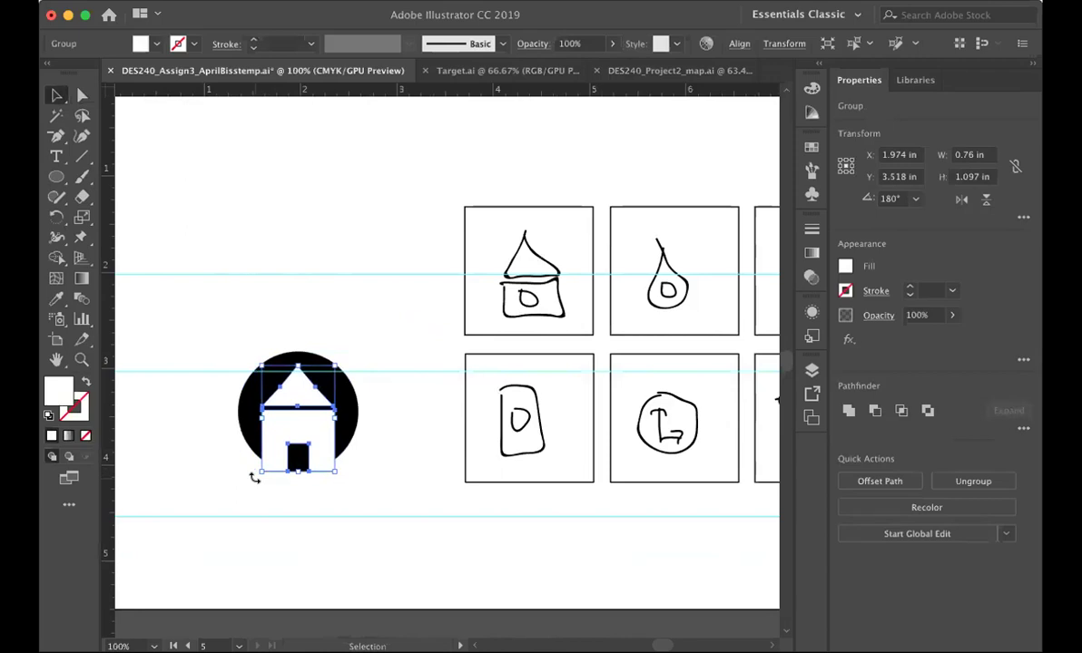
Duplicate the circular house icon and place the two copies one above the other on the artboard
click(267, 550)
drag(204, 314, 300, 371)
click(440, 343)
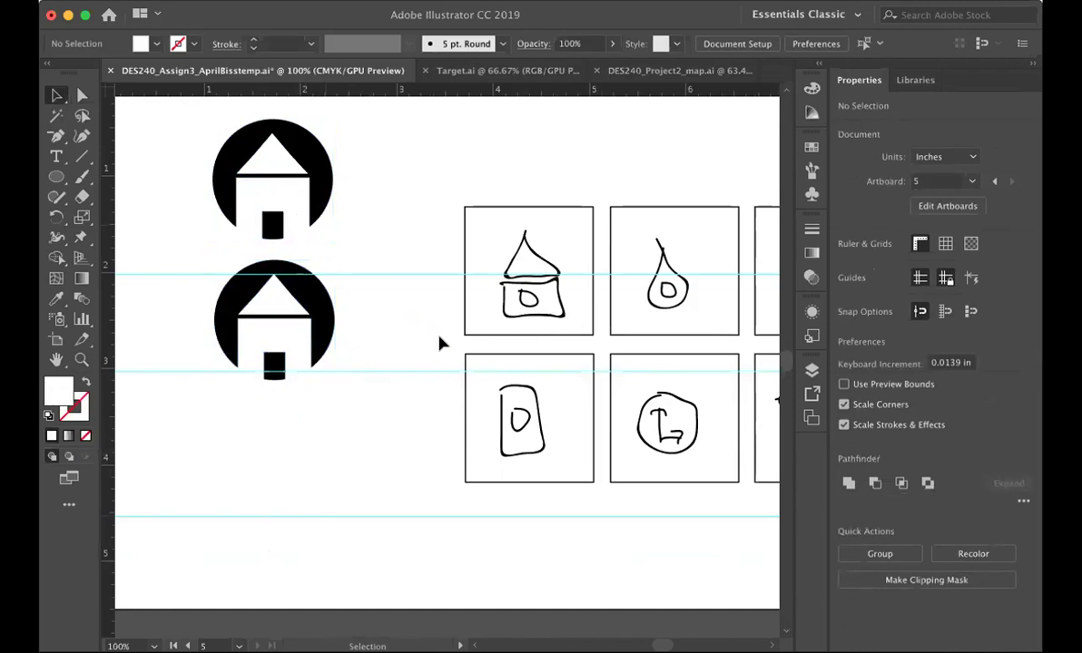
Rotate the white house in the lower icon 180° so its roof points down
click(267, 340)
click(55, 216)
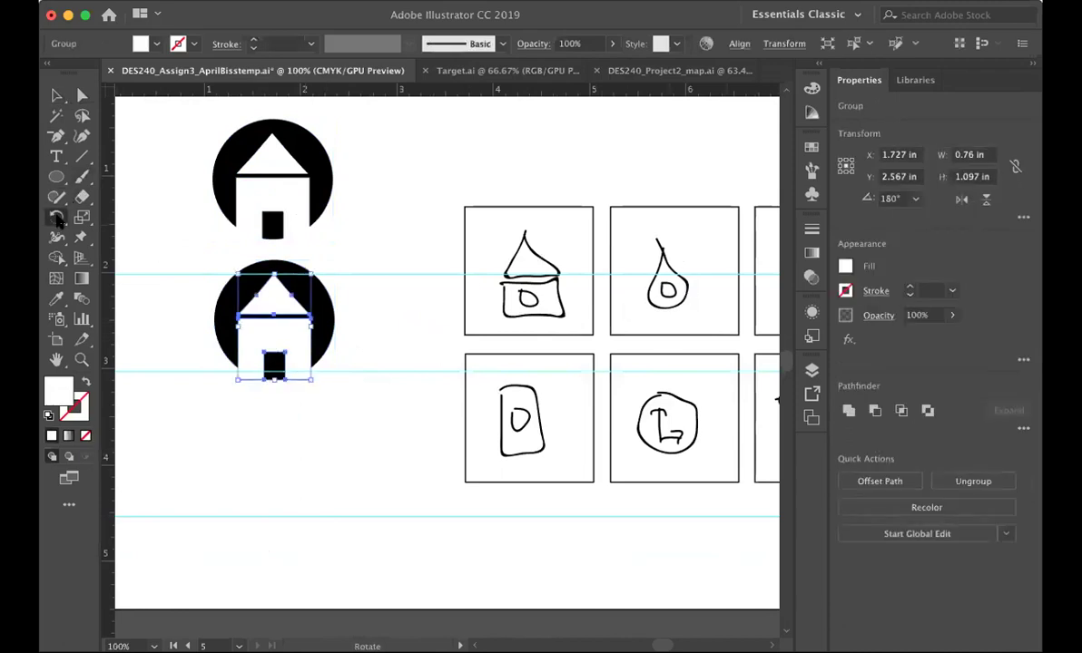
drag(281, 241, 287, 461)
Delete the house body with the door from the lower icon, keeping only the white roof triangle in the circle
click(82, 94)
click(129, 140)
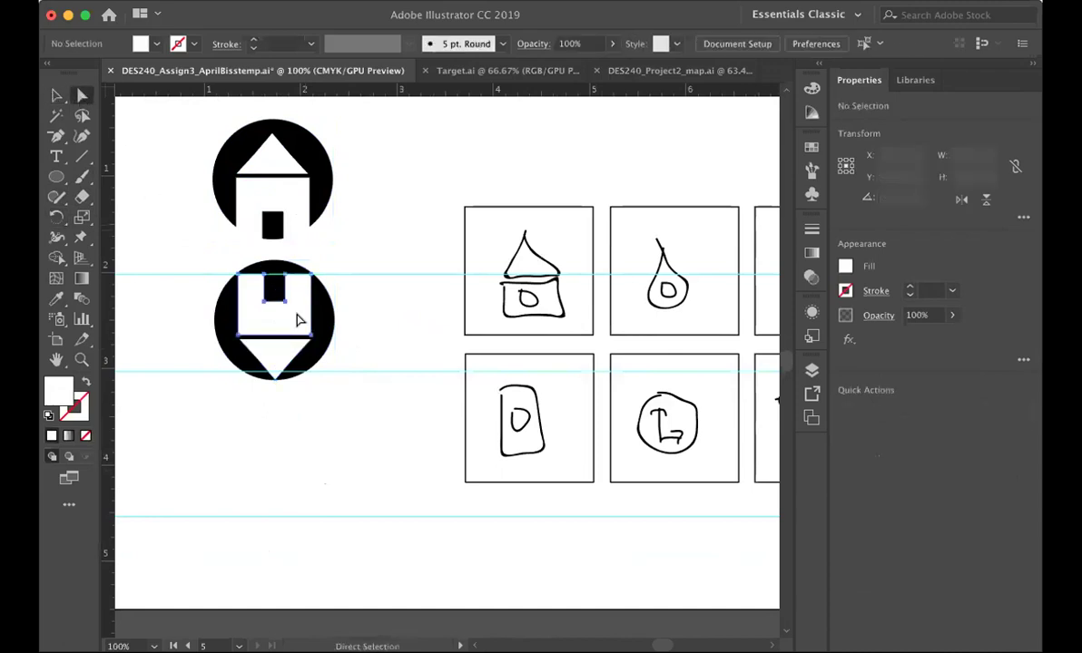
click(295, 314)
key(backslash)
key(Delete)
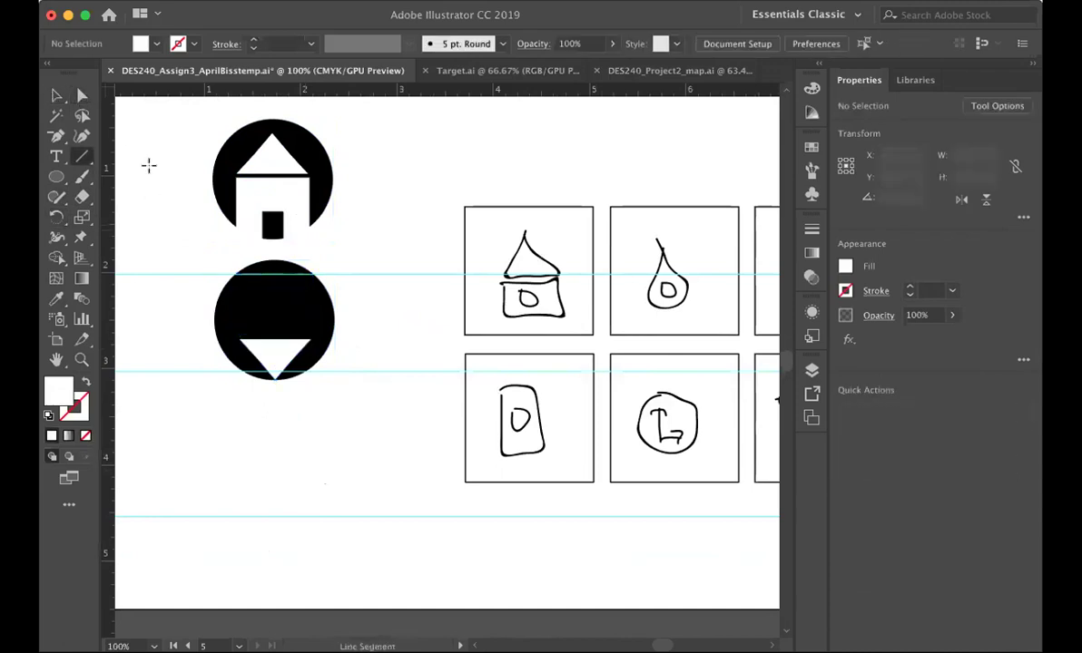
click(82, 95)
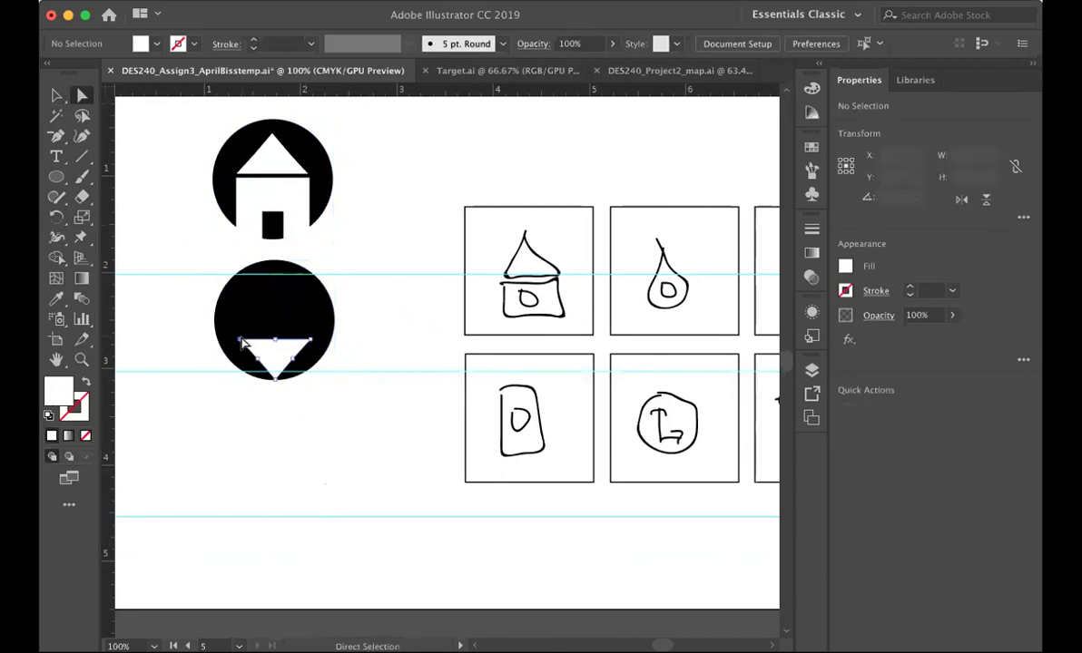
Pull the middle anchor of the white triangle's upper edge upward to turn the triangle into a tall kite shape
click(242, 341)
drag(272, 338, 272, 278)
click(379, 405)
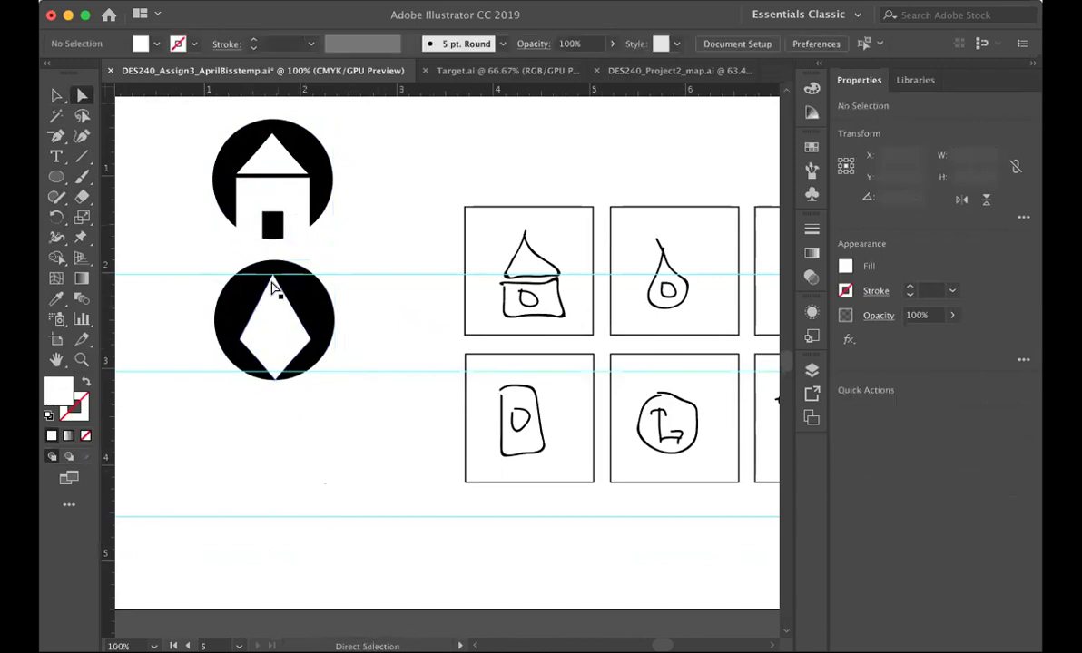
click(273, 277)
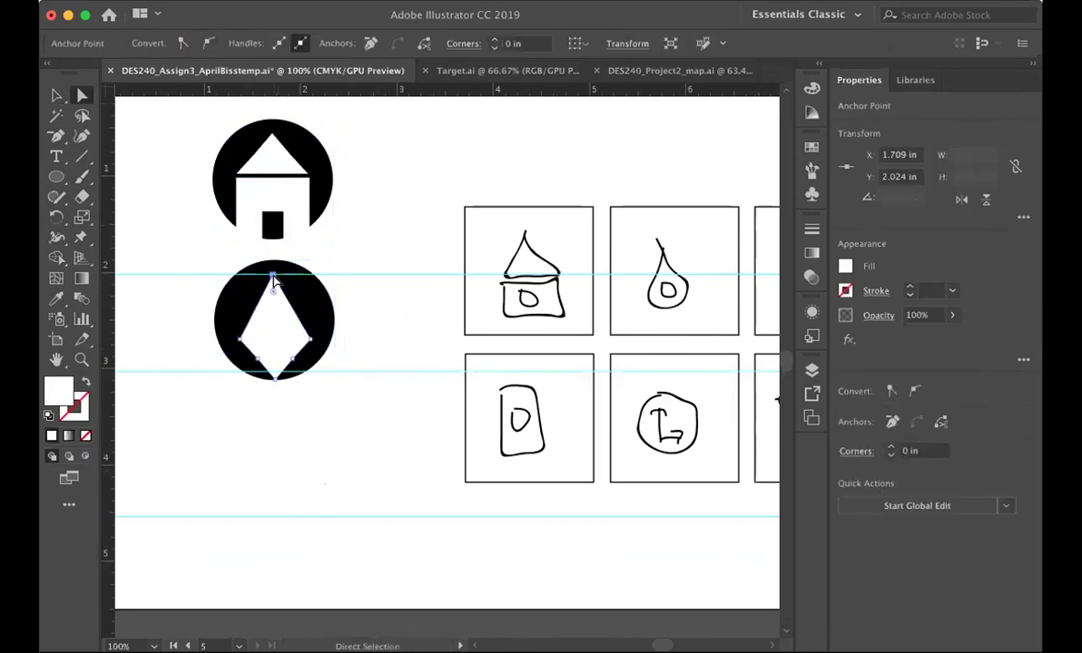
click(351, 369)
Place a copy of the white kite outside the circle, beside the sketches, and fill it with black (000000)
click(273, 328)
drag(272, 330, 436, 370)
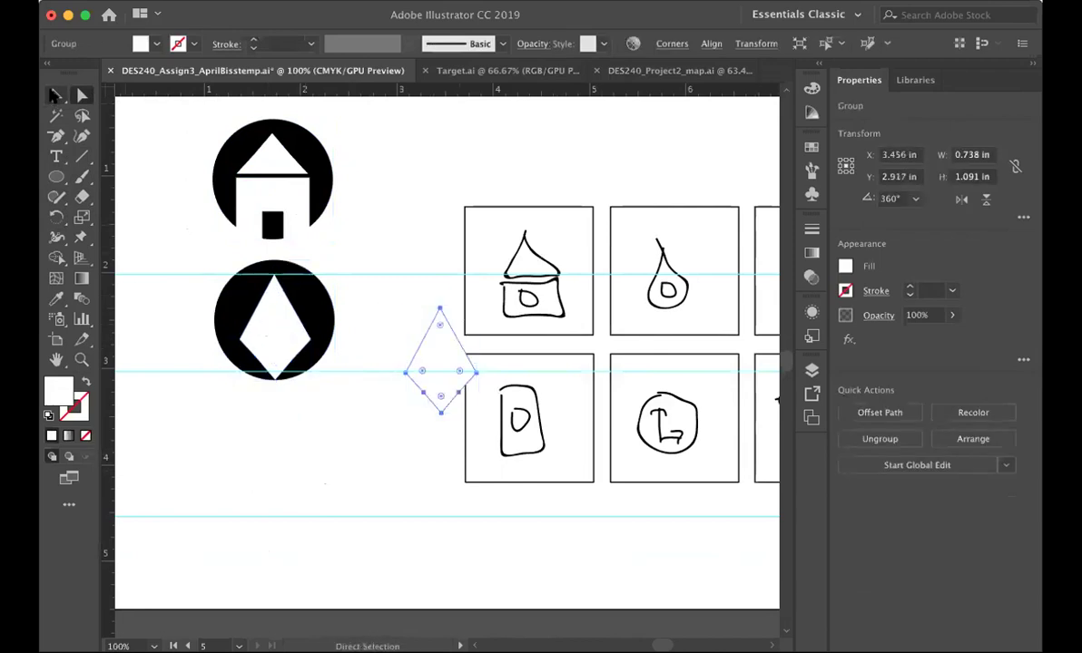
click(56, 95)
double_click(57, 392)
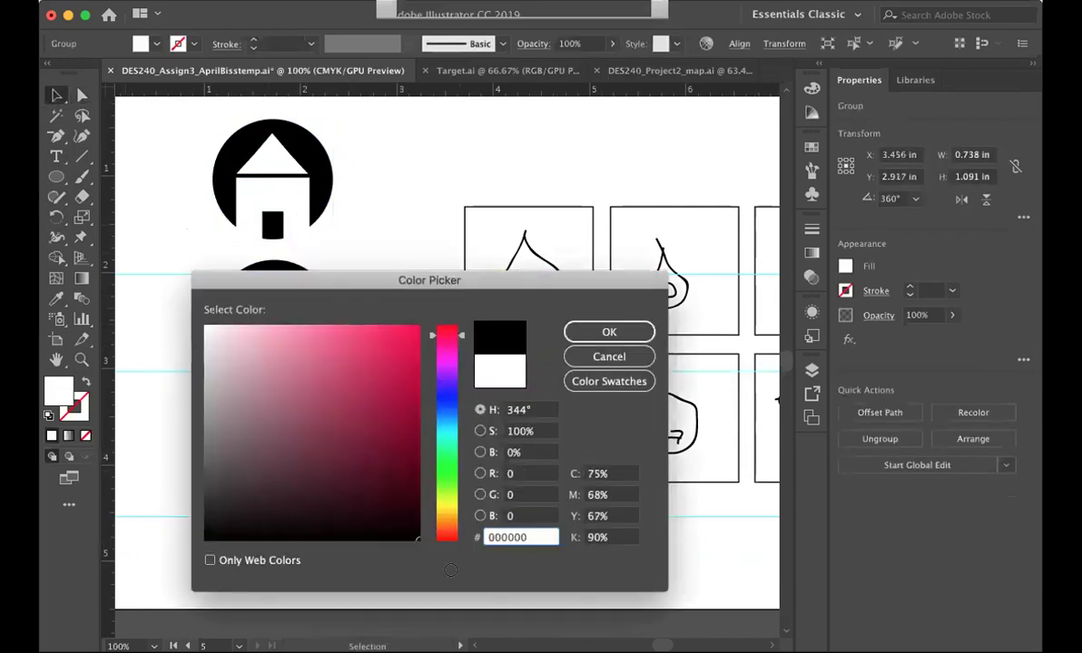
click(581, 333)
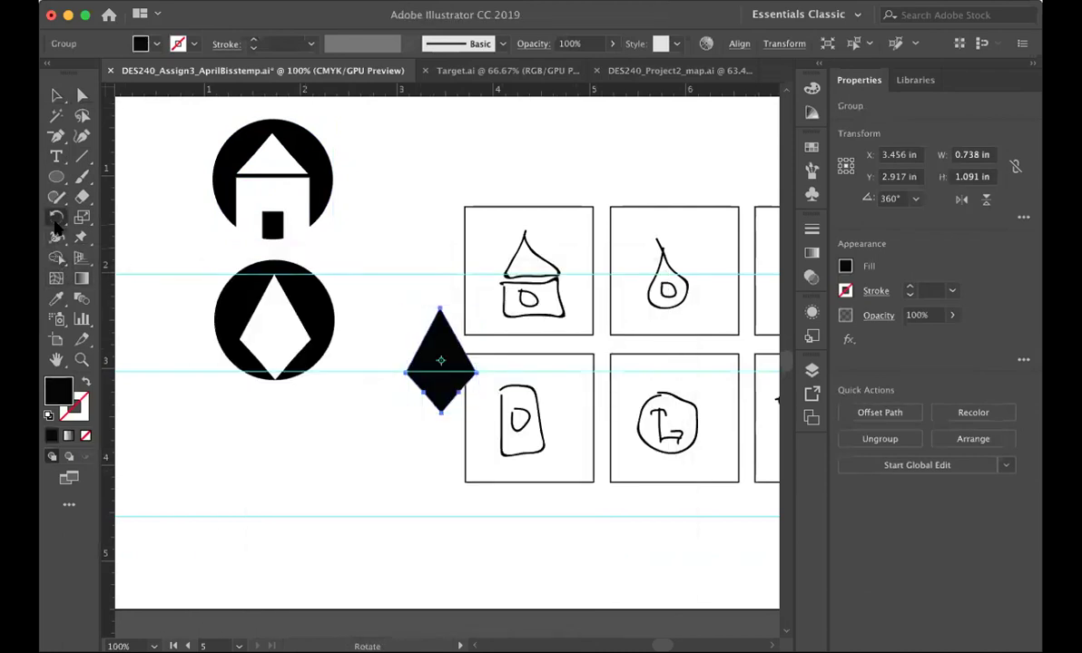
Scale the black kite uniformly to 70% and place it over the white kite in the lower icon
drag(56, 216, 107, 233)
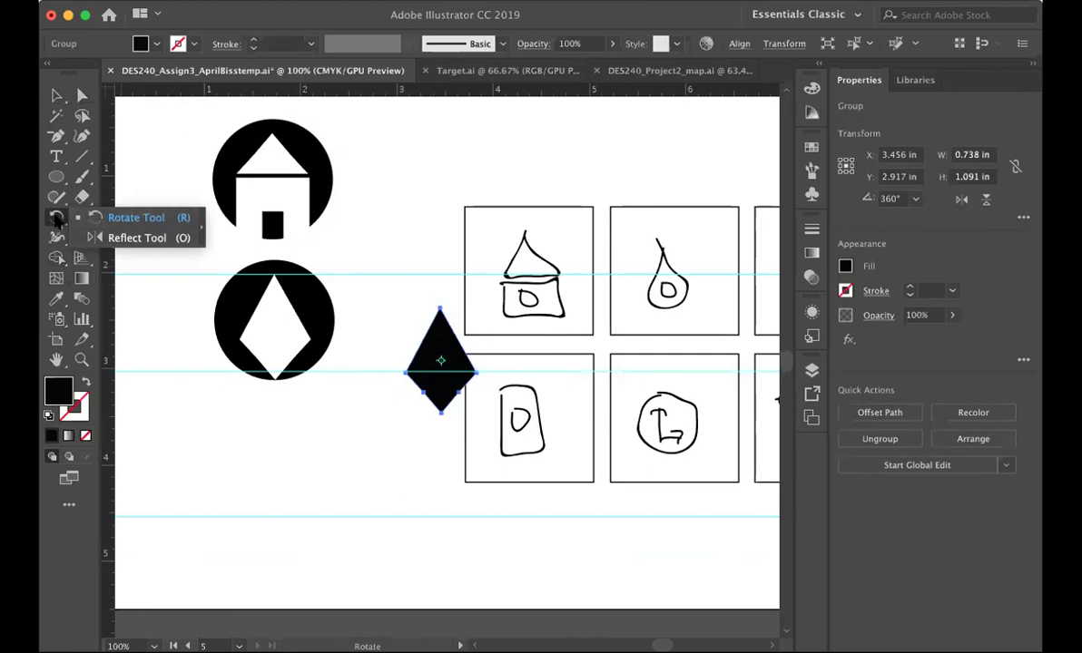
double_click(81, 217)
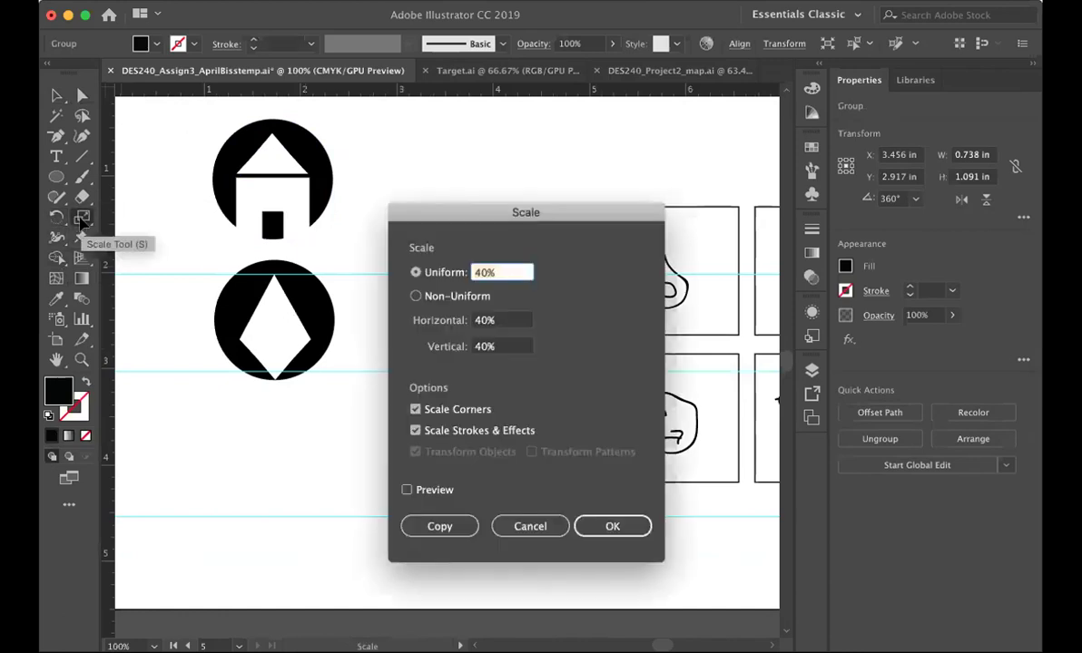
text(70)
key(Return)
click(56, 95)
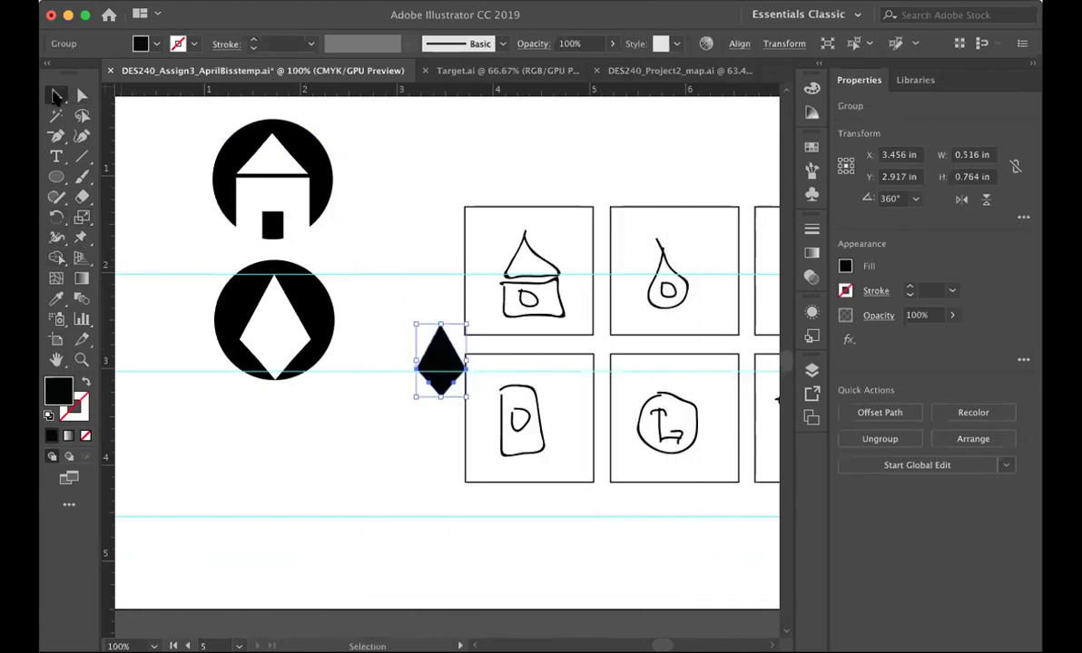
drag(441, 360, 275, 331)
Scale the black kite inside the white one uniformly to a further 40%
double_click(80, 217)
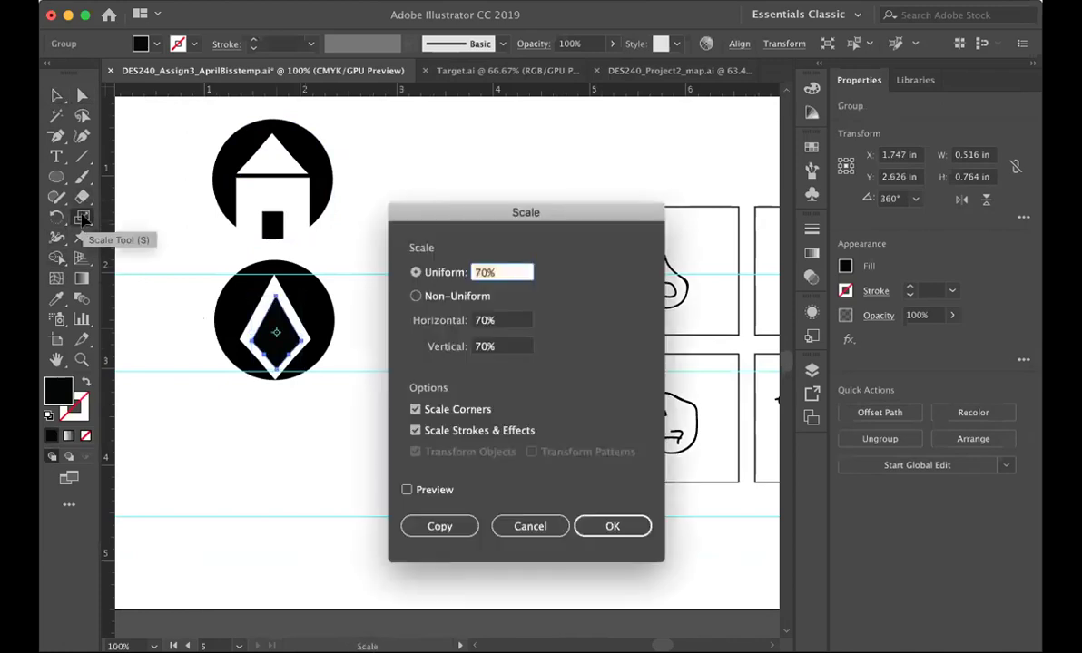
text(40)
key(Return)
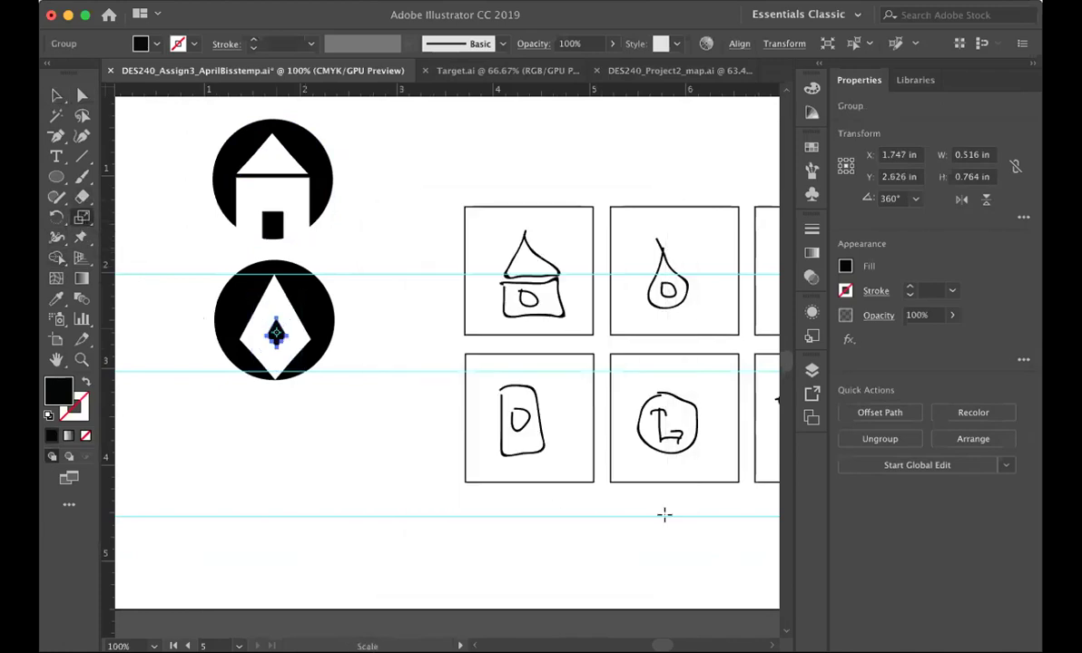
click(63, 96)
click(56, 95)
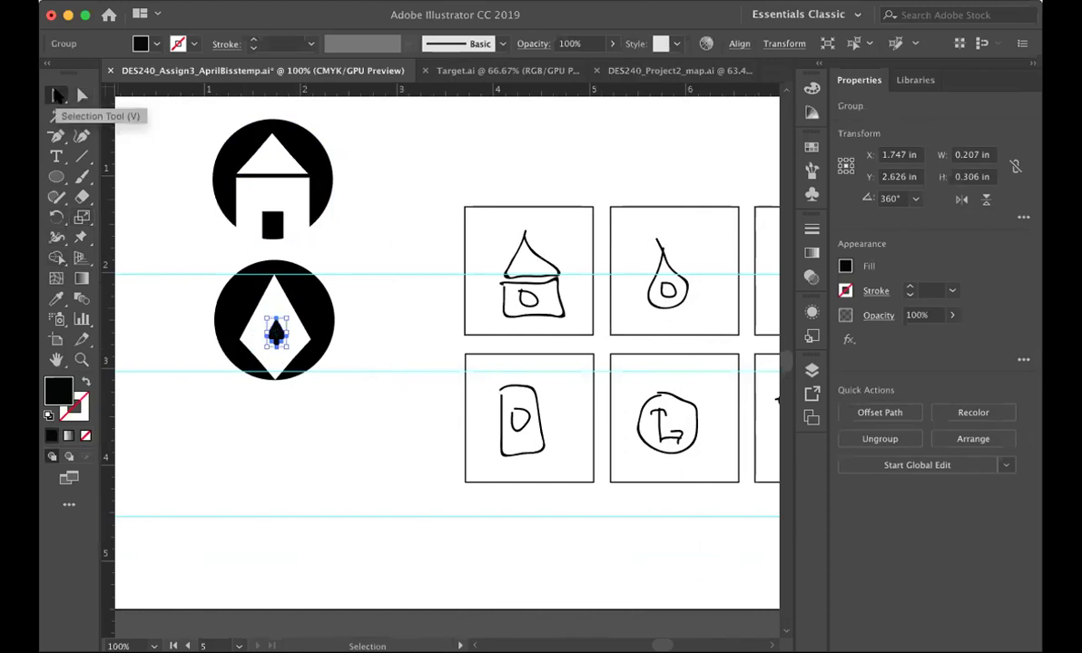
Nudge the small black kite slightly left and down into the lower part of the white kite, then deselect it
key(Left)
key(Down)
key(Down)
key(Down)
key(Down)
key(Down)
key(Down)
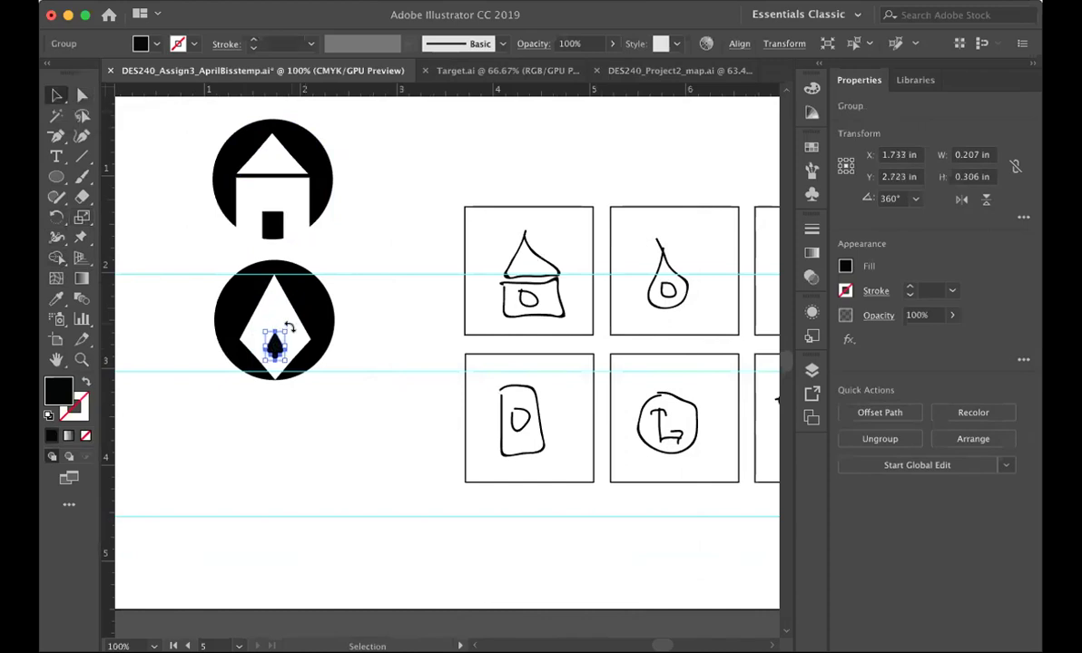
click(320, 404)
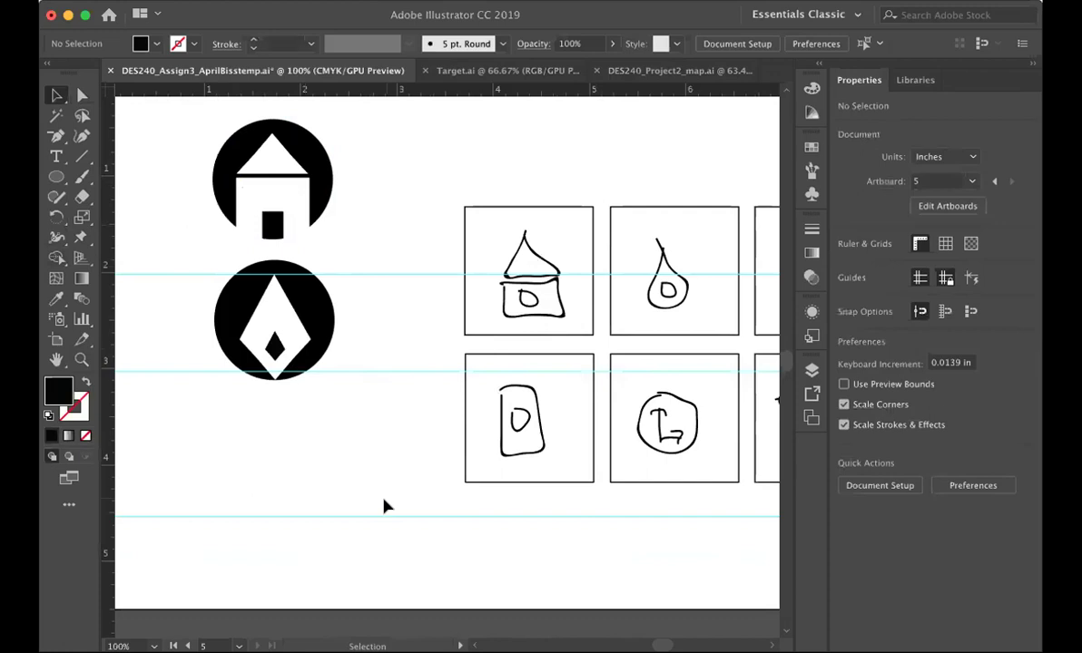
scroll(383, 505, right, 5)
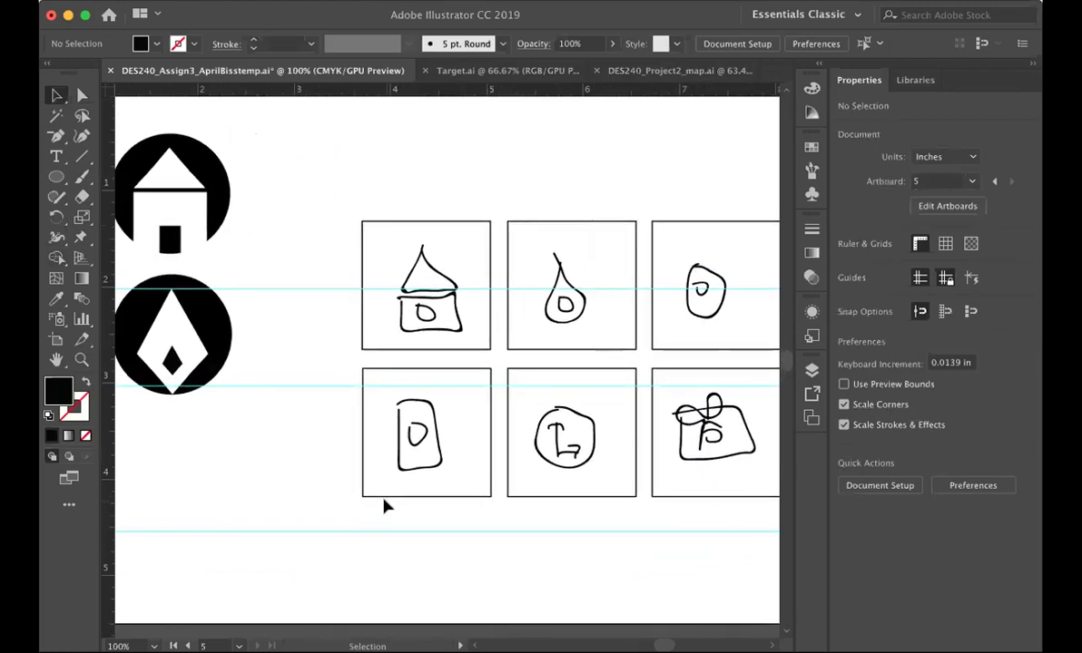
scroll(383, 506, left, 5)
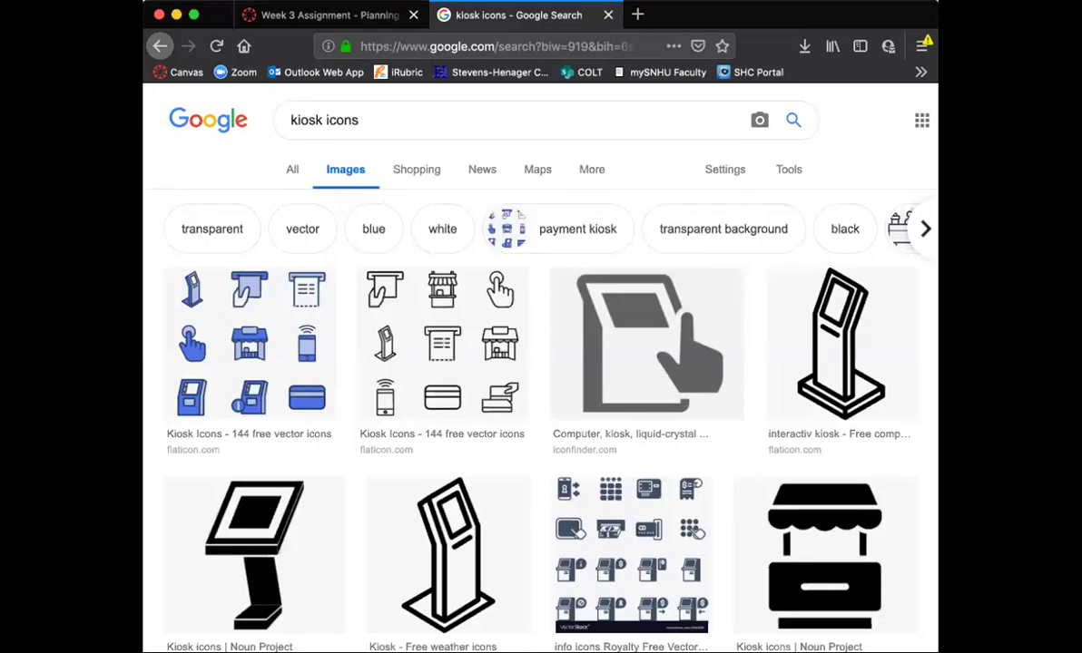
Switch to the browser's Google image results for kiosk icons and preview the first icon set and three related sets
click(264, 373)
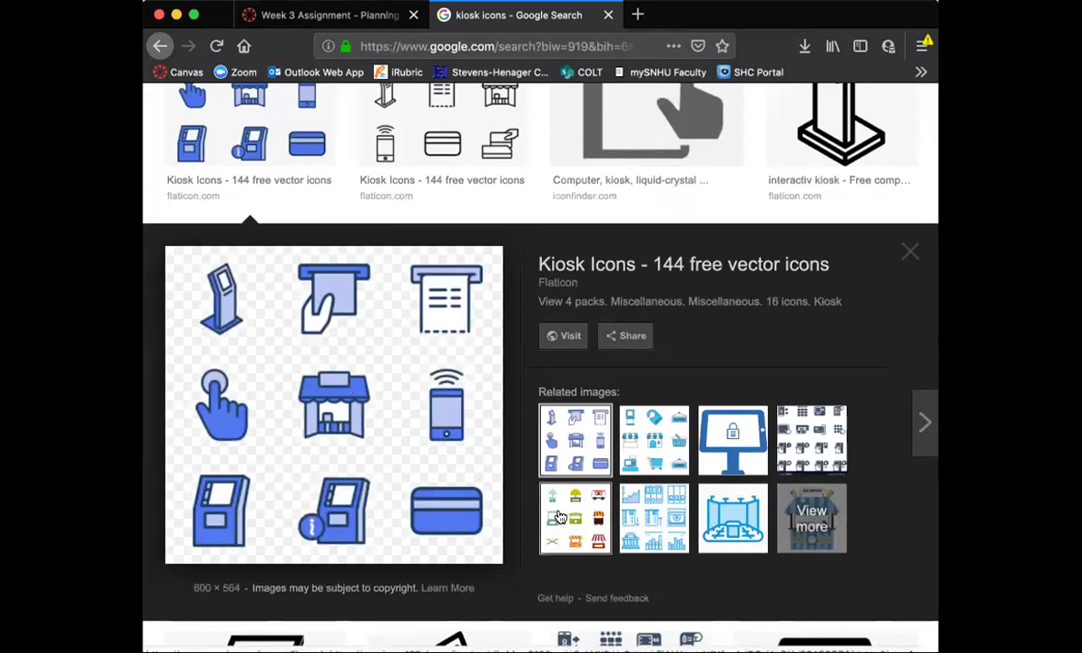
click(560, 517)
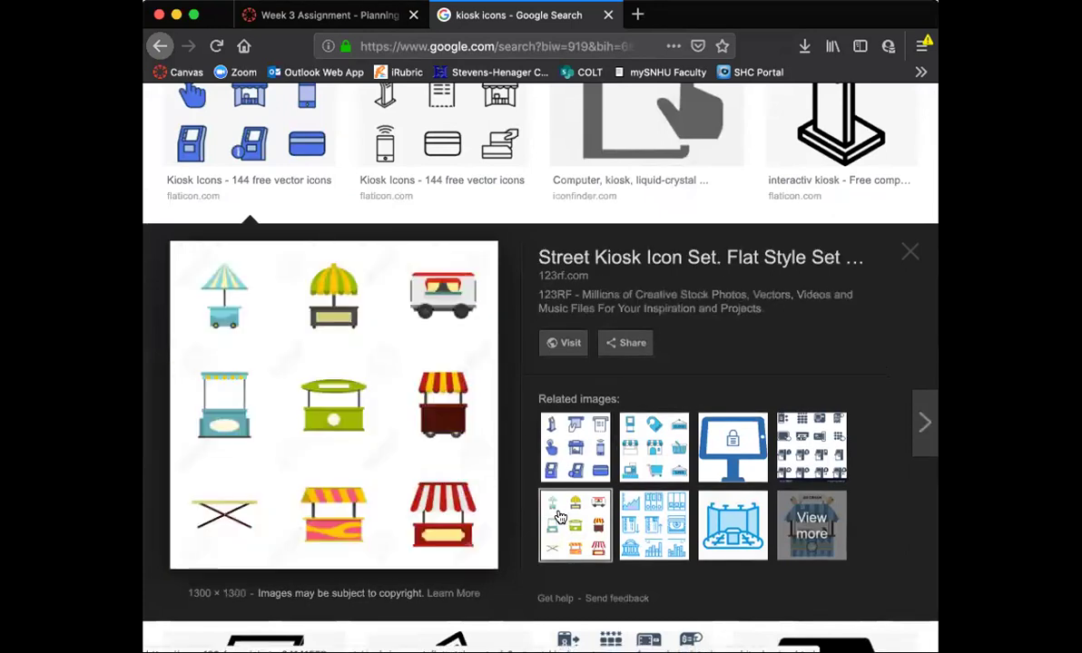
click(638, 451)
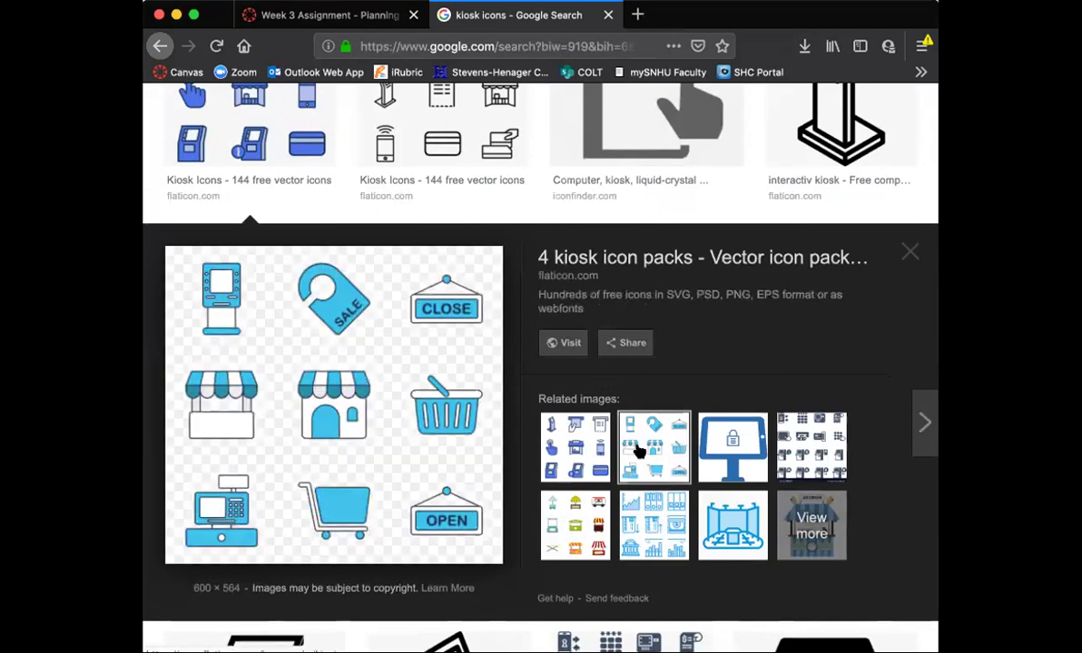
click(791, 454)
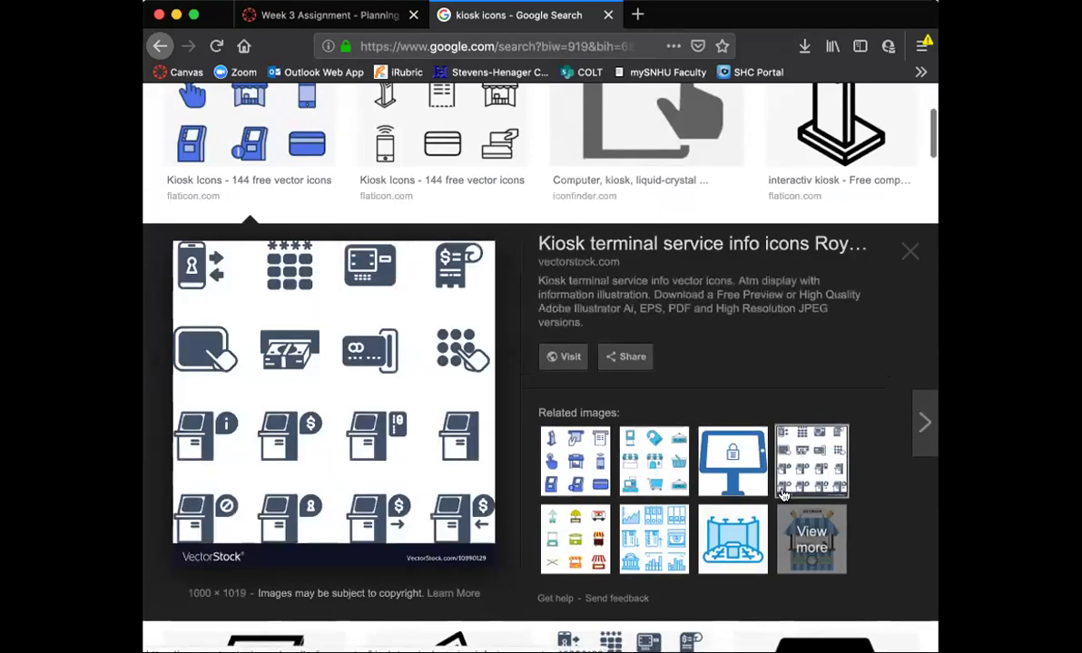
Look further through the kiosk icon results and preview the VectorStock set of kiosk thin icons
scroll(784, 494, down, 5)
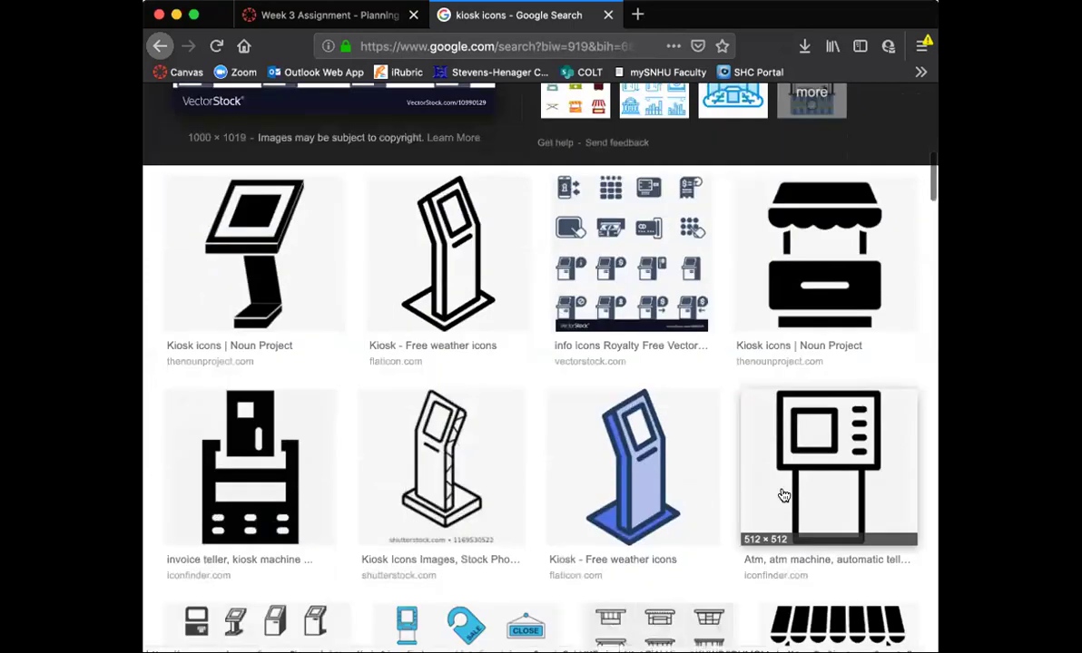
scroll(783, 495, down, 4)
scroll(783, 494, down, 7)
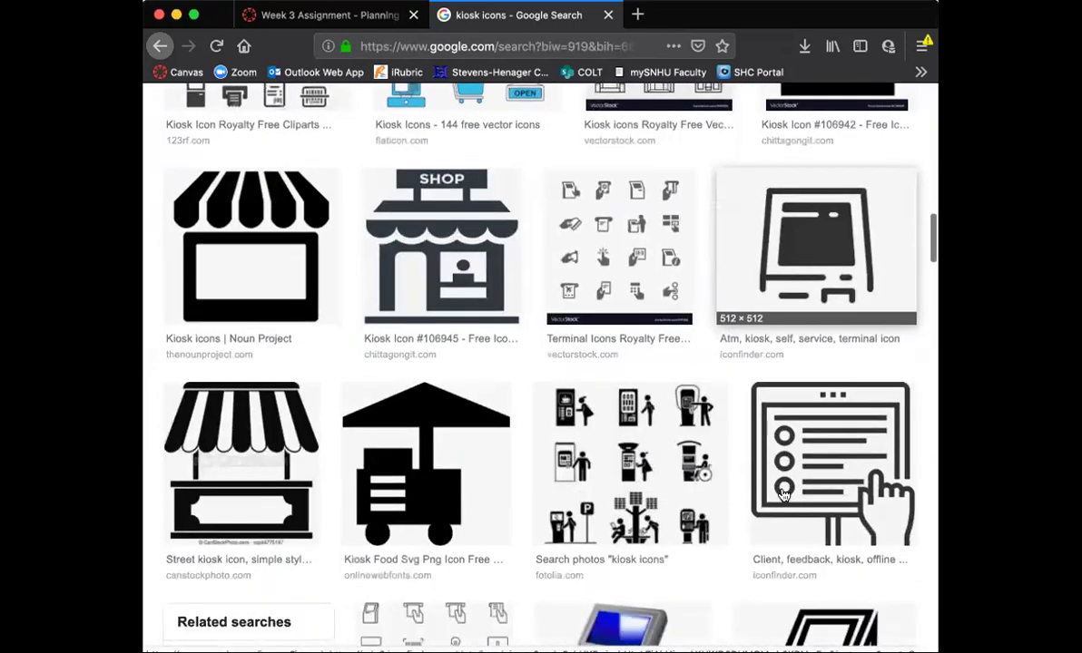
scroll(783, 494, down, 1)
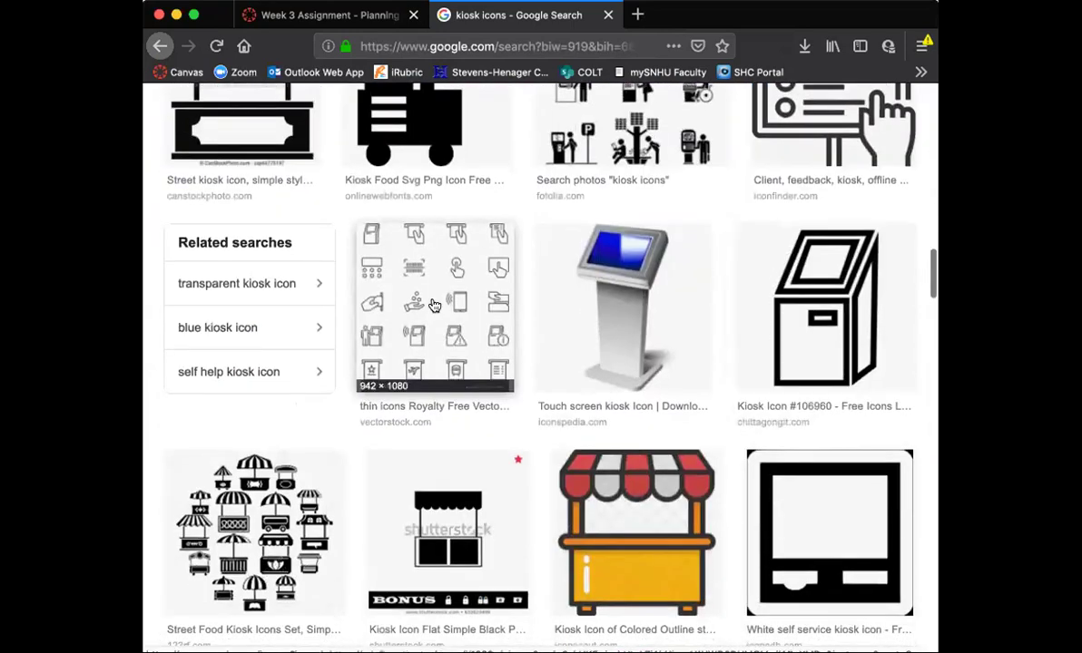
click(435, 306)
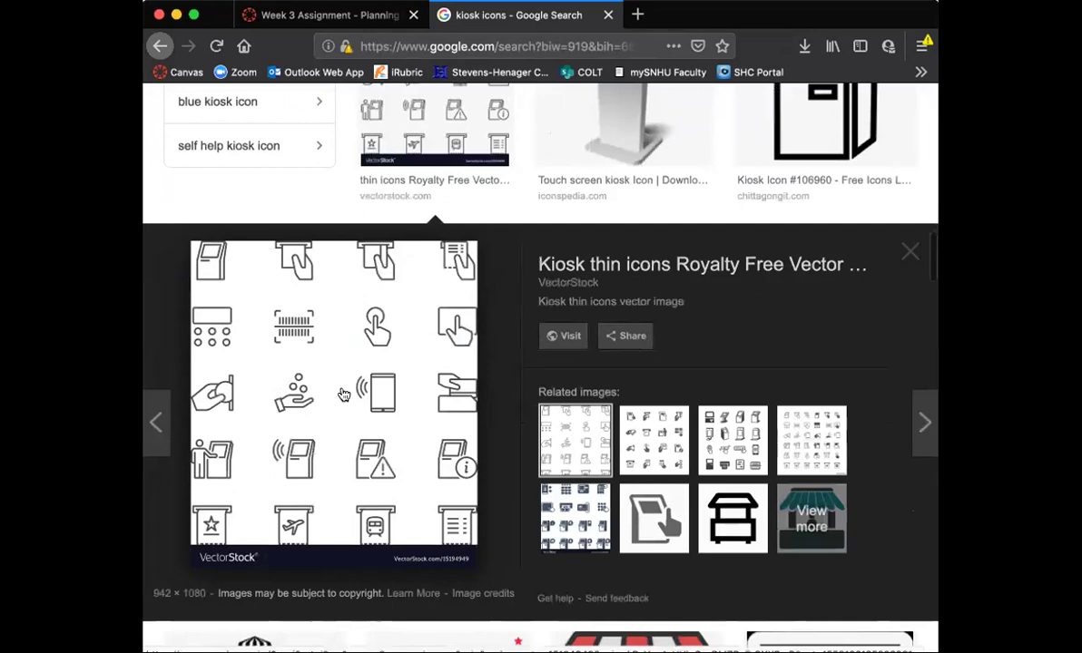
Examine the remaining kiosk icon image results for different ways of depicting a kiosk
scroll(429, 450, down, 5)
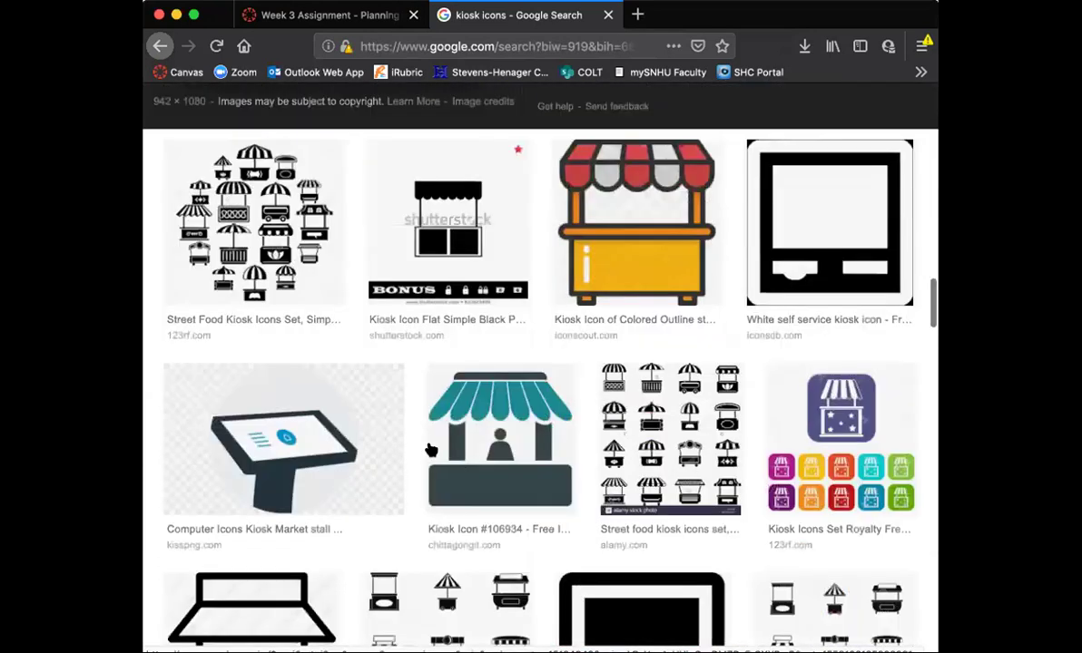
scroll(430, 449, down, 3)
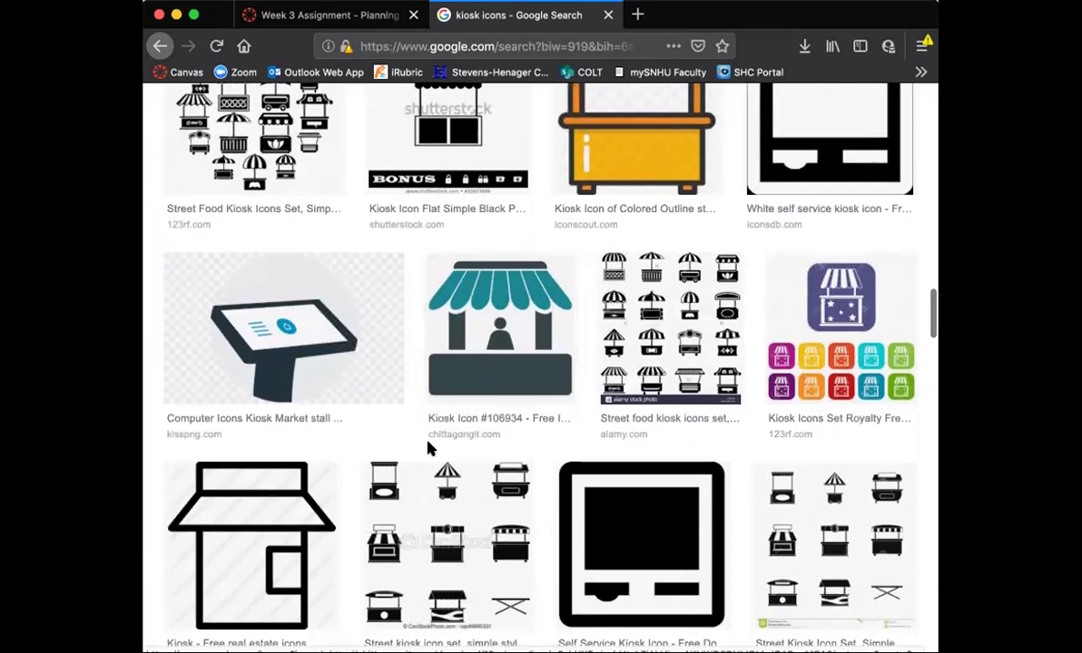
scroll(431, 449, down, 5)
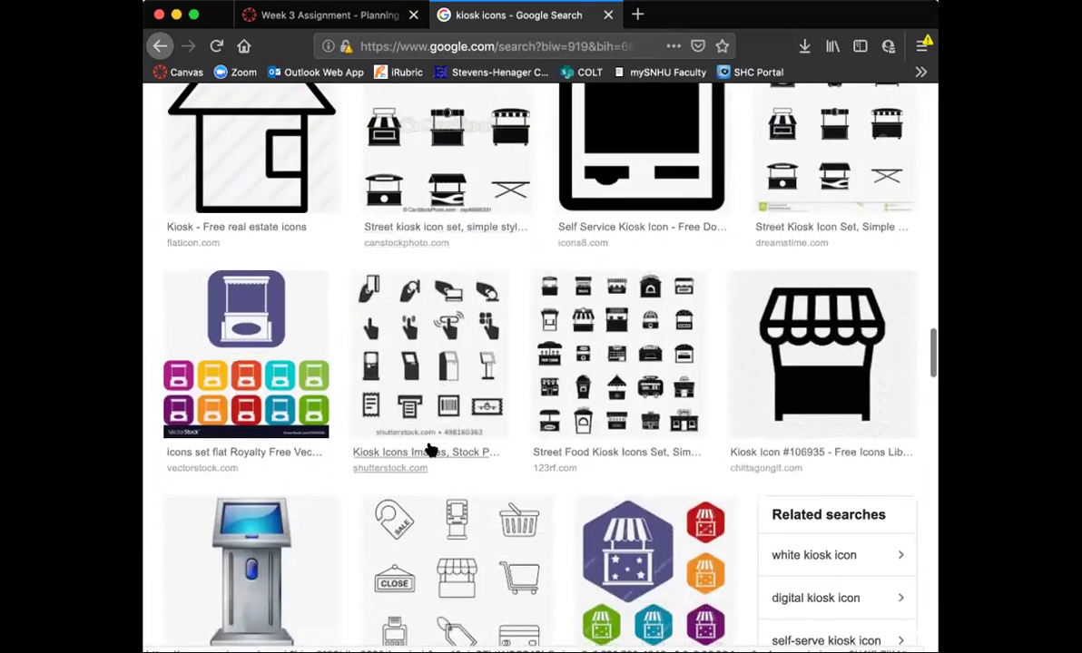
scroll(431, 449, down, 6)
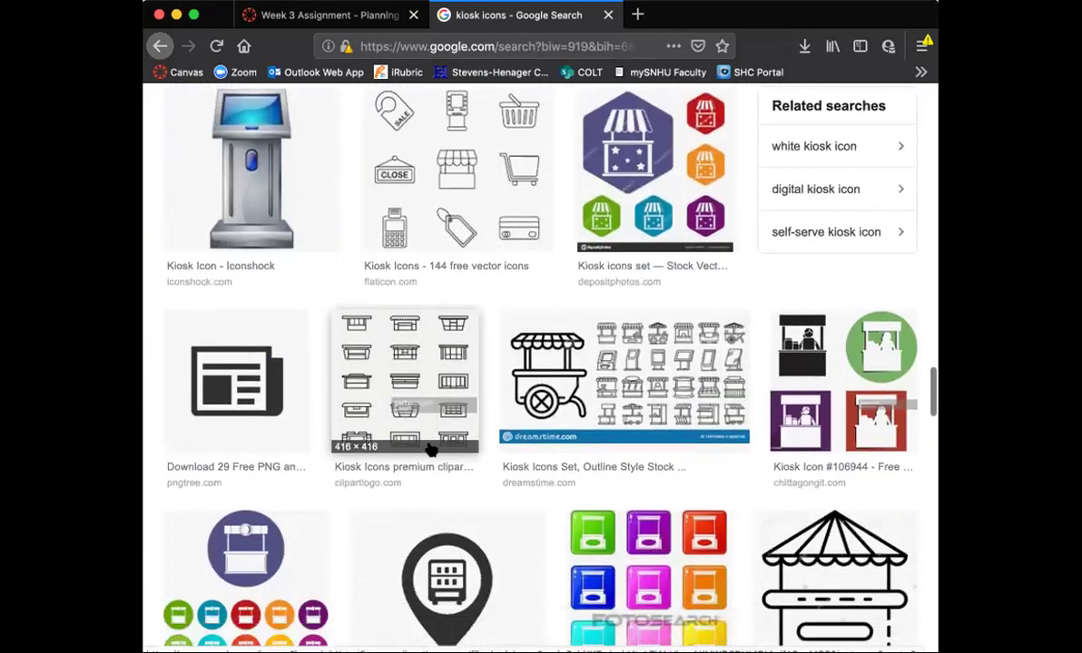
scroll(431, 449, up, 1)
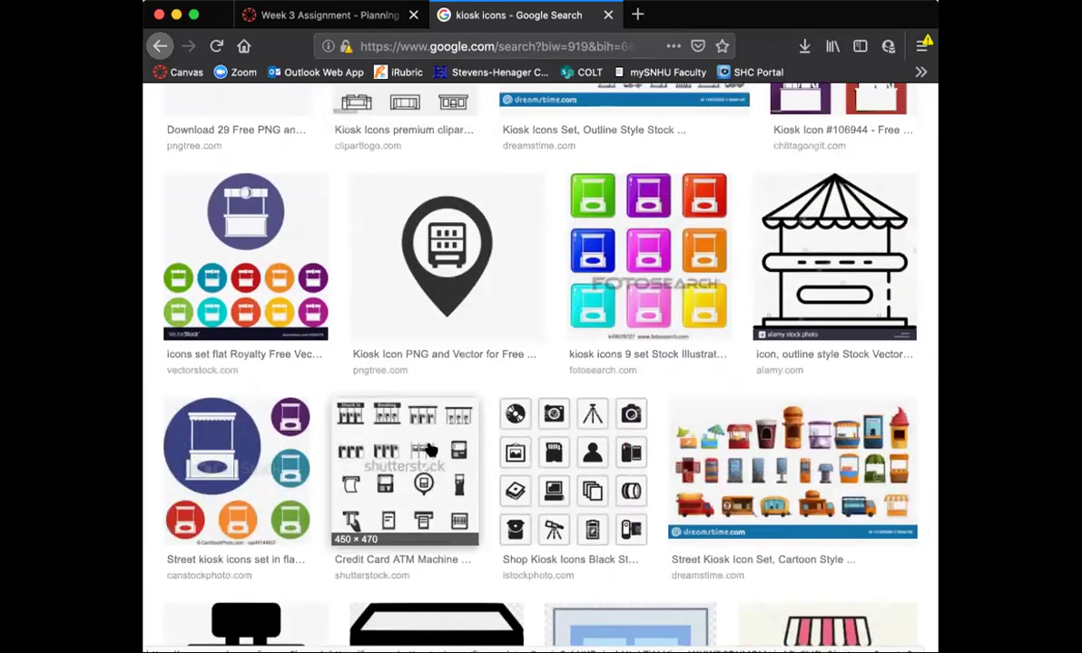
scroll(431, 451, down, 6)
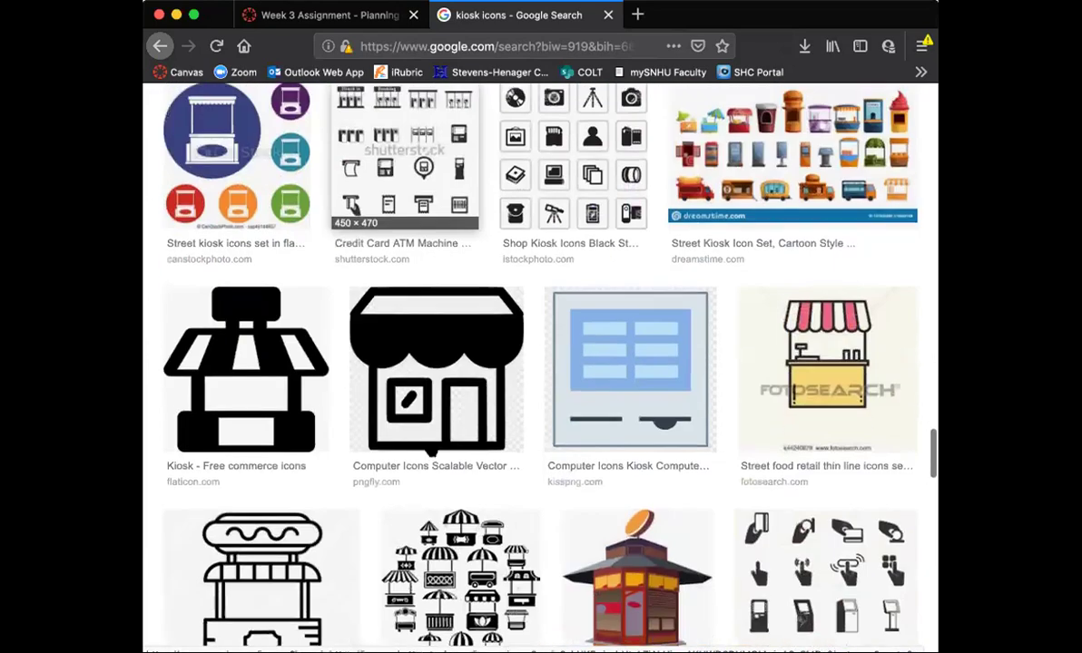
scroll(431, 451, down, 10)
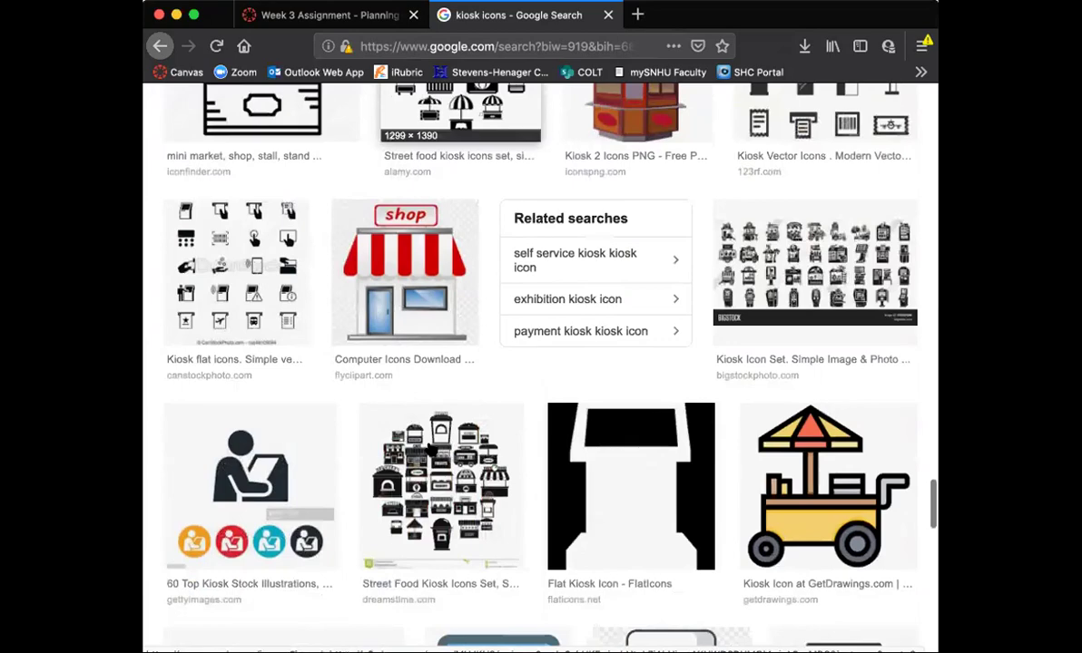
scroll(431, 451, down, 5)
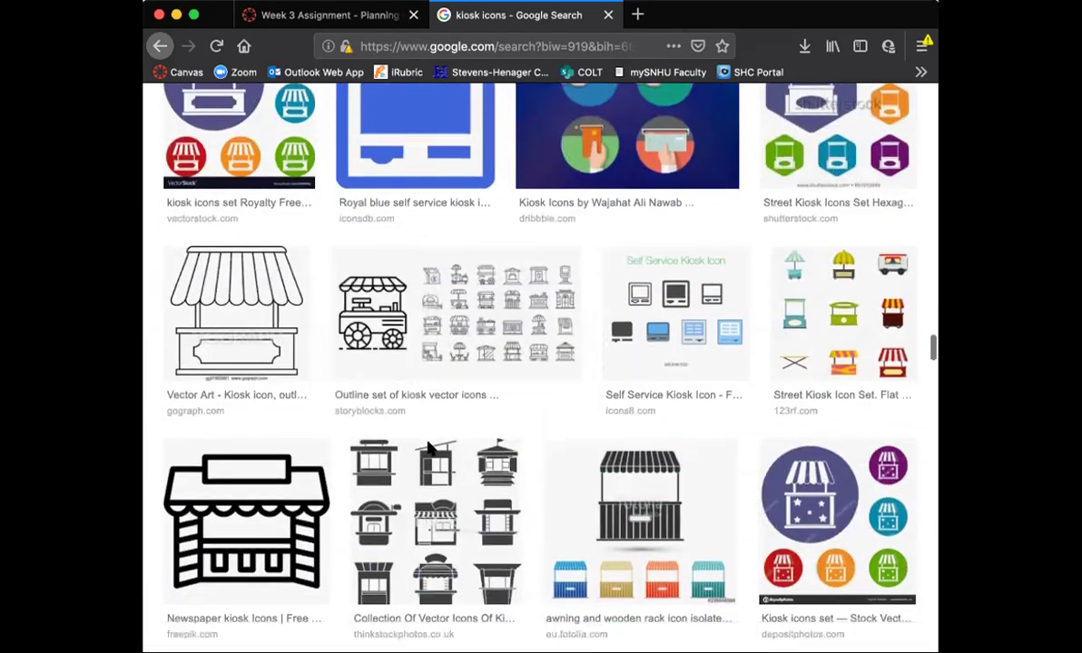
scroll(431, 451, down, 6)
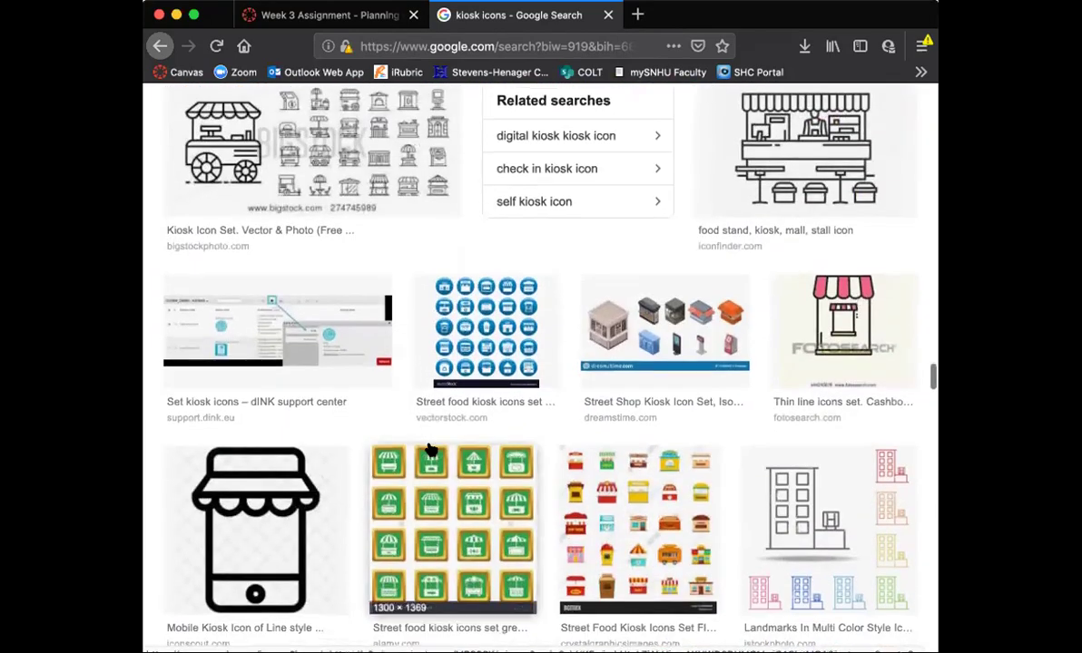
scroll(431, 451, down, 3)
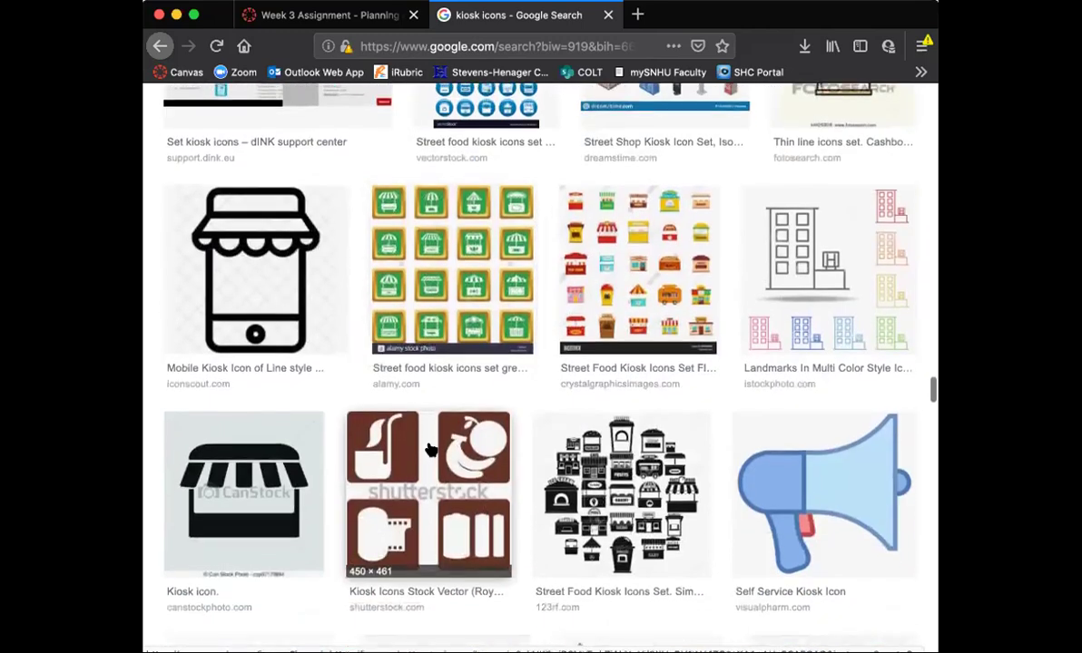
scroll(431, 449, down, 1)
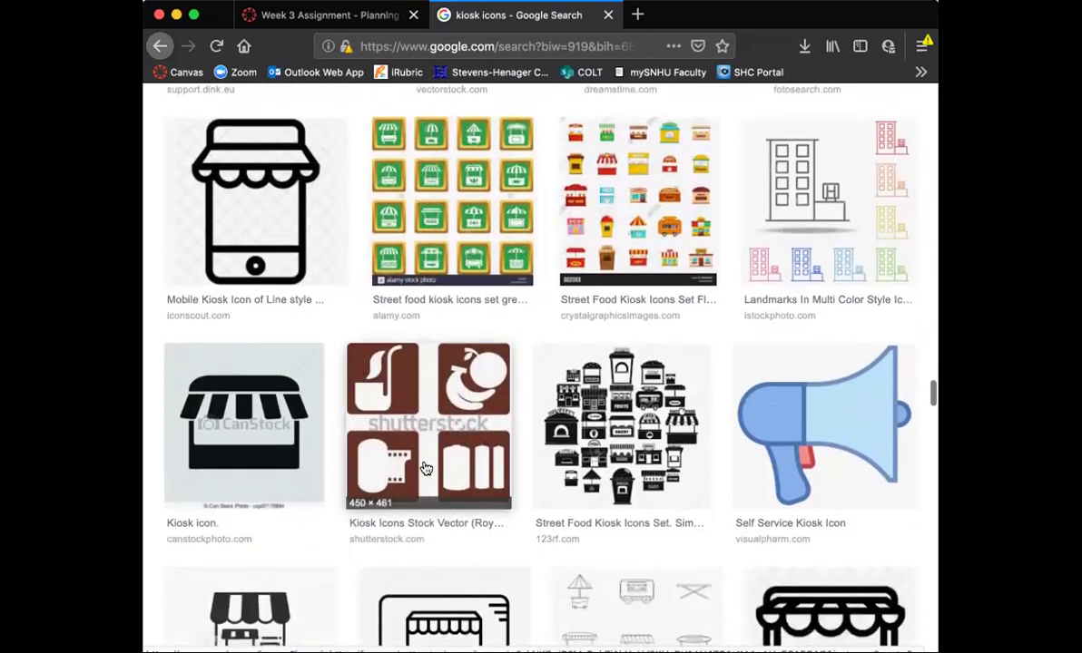
scroll(425, 466, down, 1)
scroll(425, 466, down, 7)
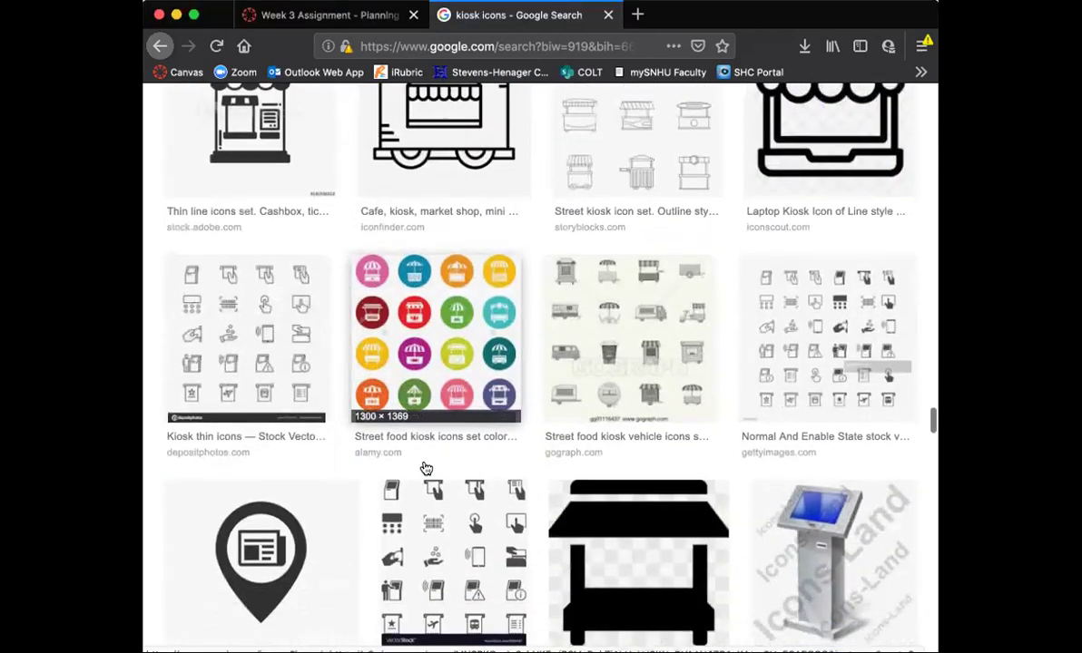
Look through further kiosk icon image results and preview the Flaticon set of 16 free kiosk icons
scroll(426, 468, down, 1)
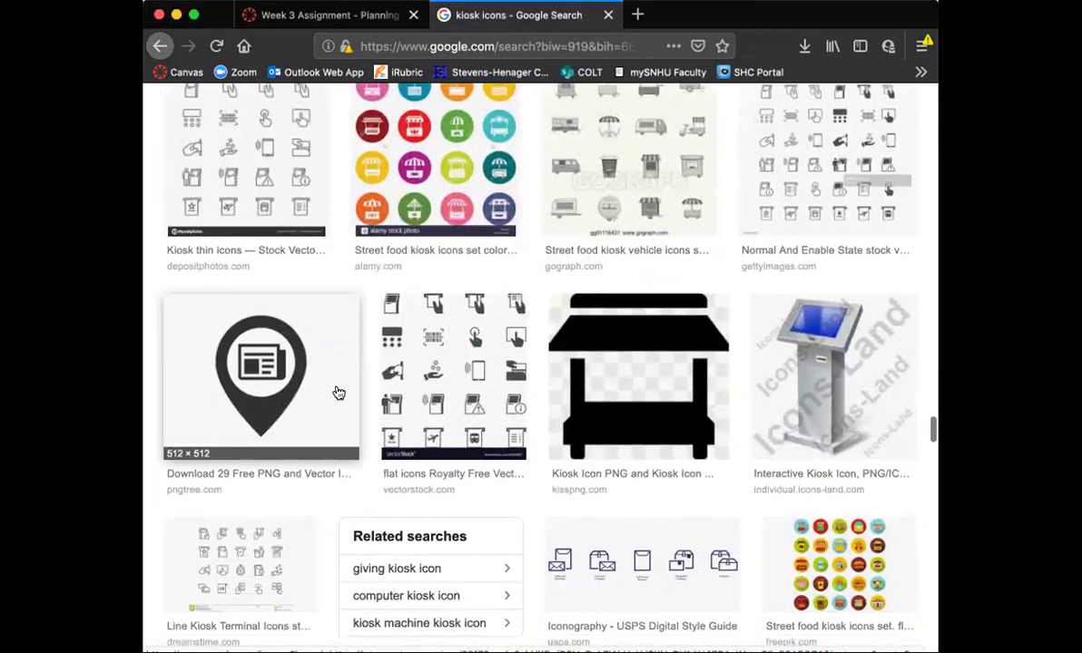
scroll(628, 497, down, 4)
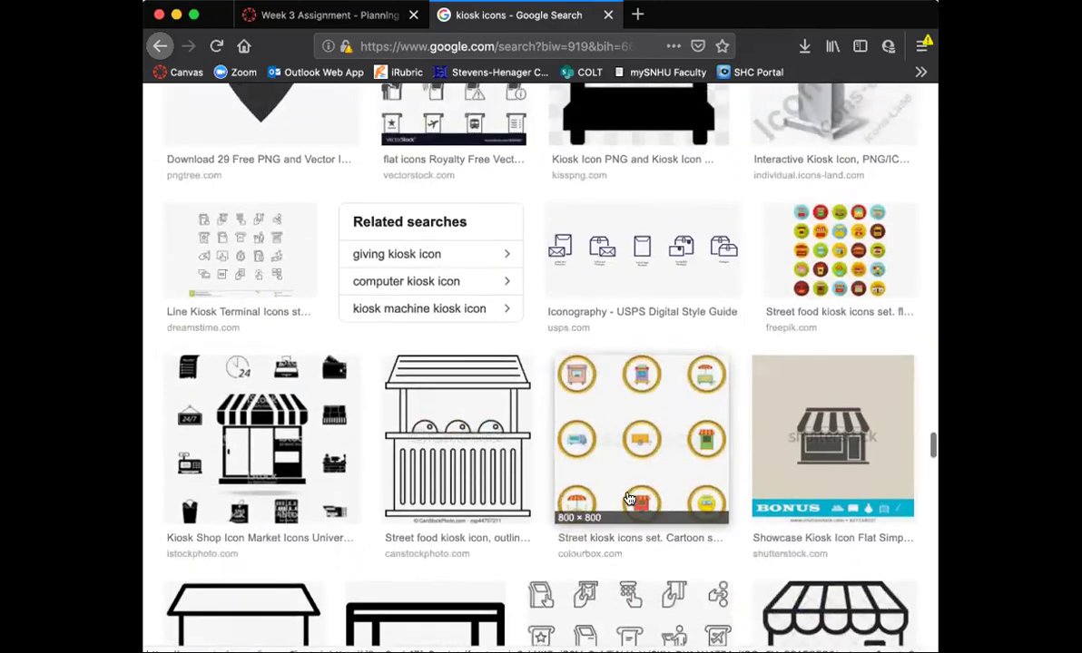
scroll(628, 498, down, 5)
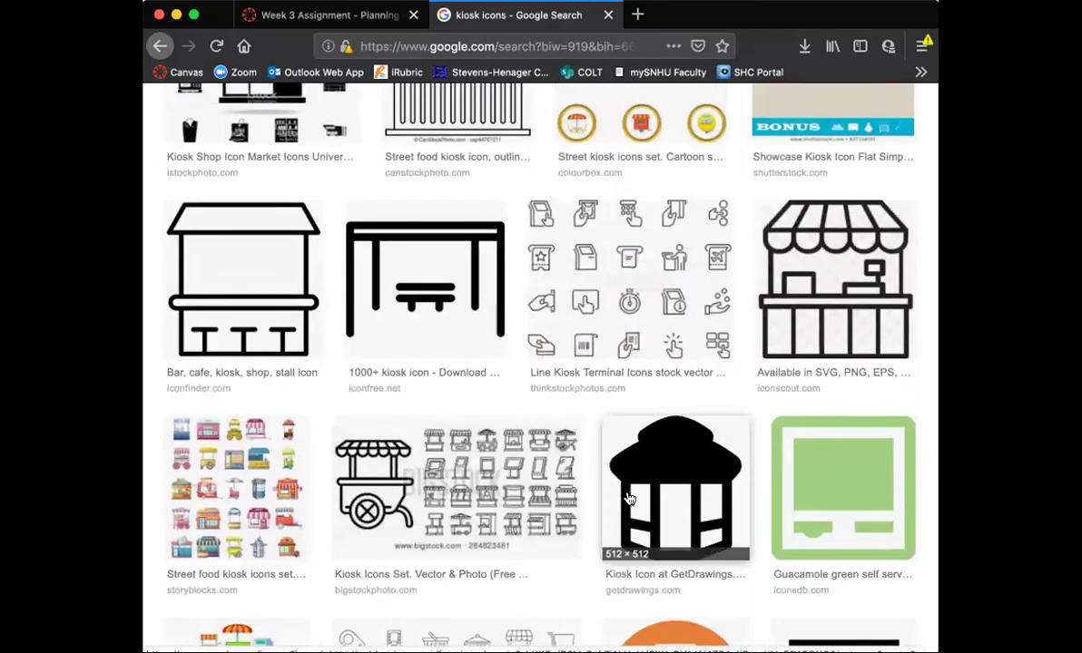
scroll(628, 497, down, 2)
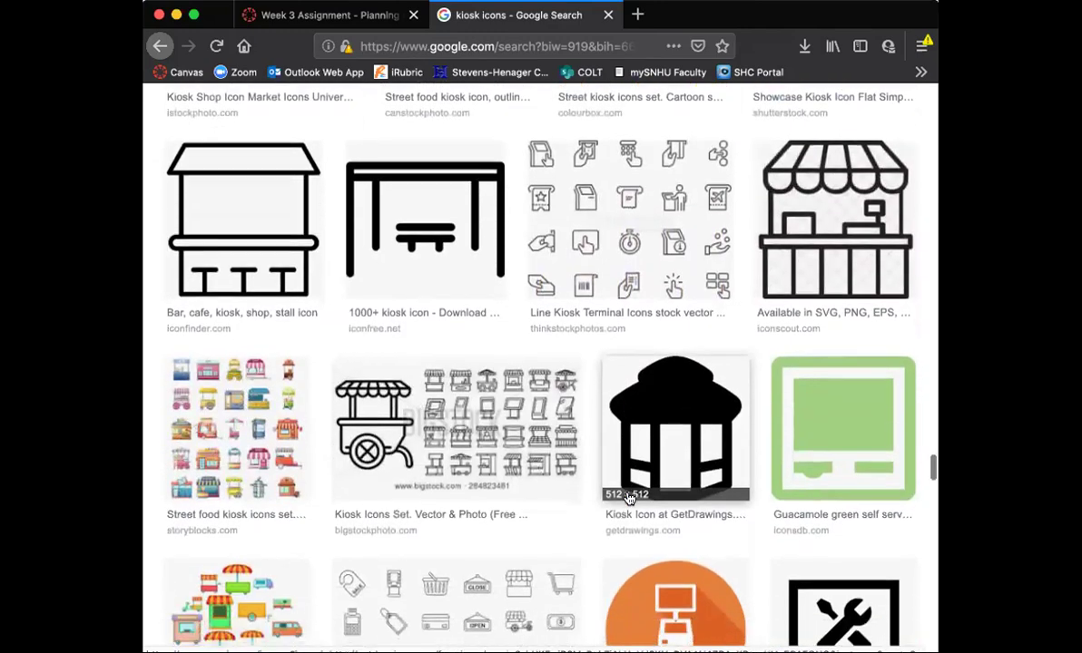
scroll(628, 498, down, 4)
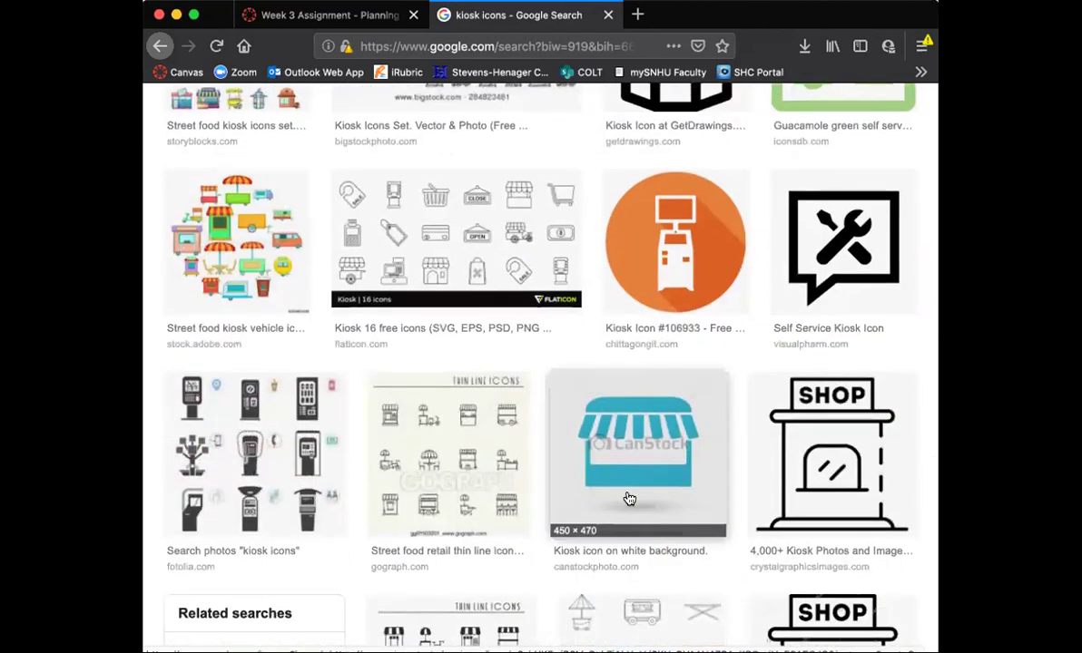
click(469, 222)
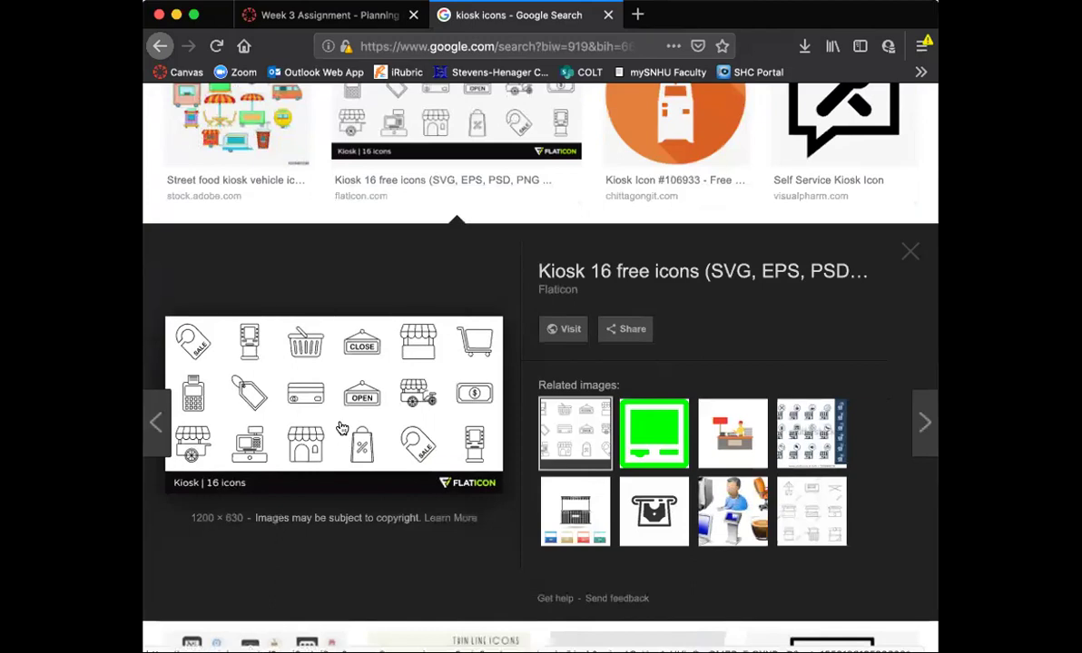
scroll(342, 429, down, 5)
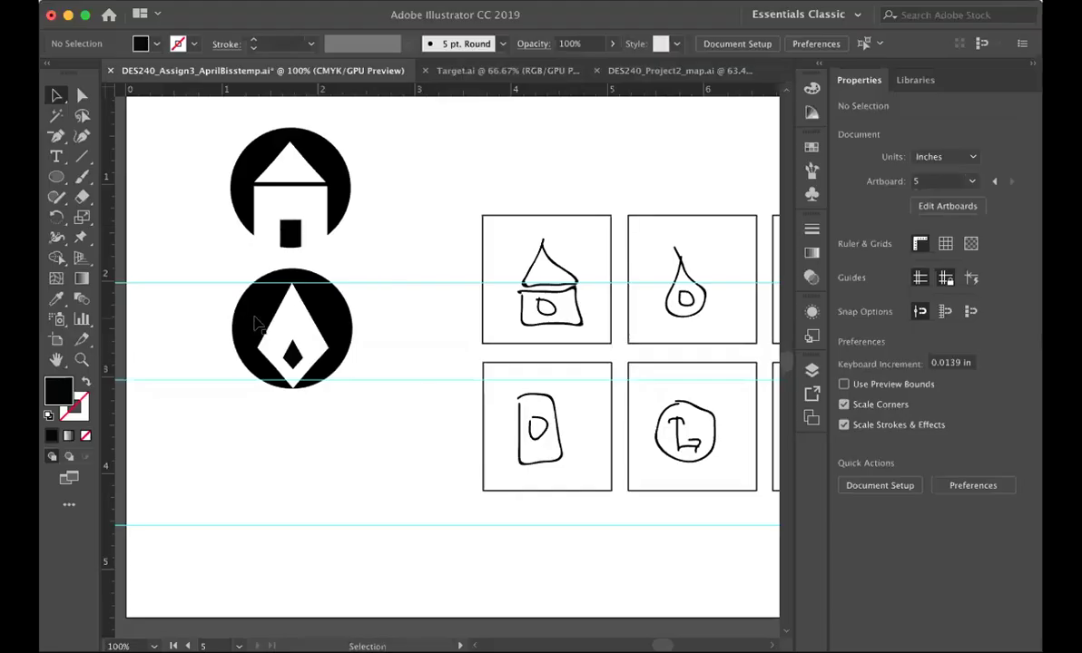
Switch to Illustrator and examine the circular icons and the six hand-drawn thumbnail sketches on the ICON Design artboard
click(292, 309)
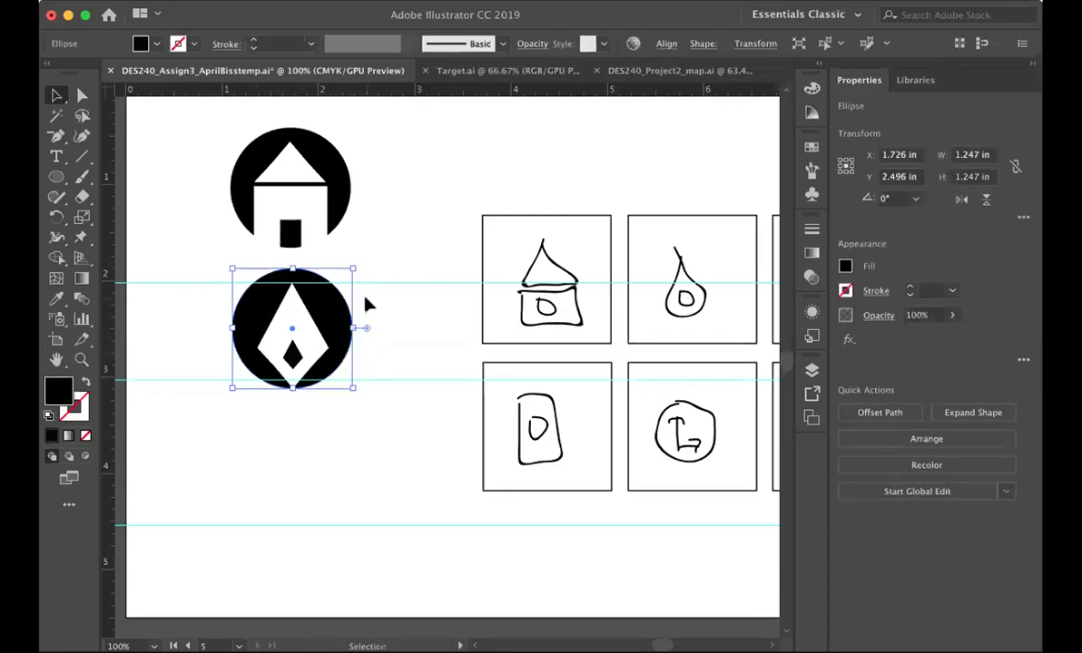
click(401, 423)
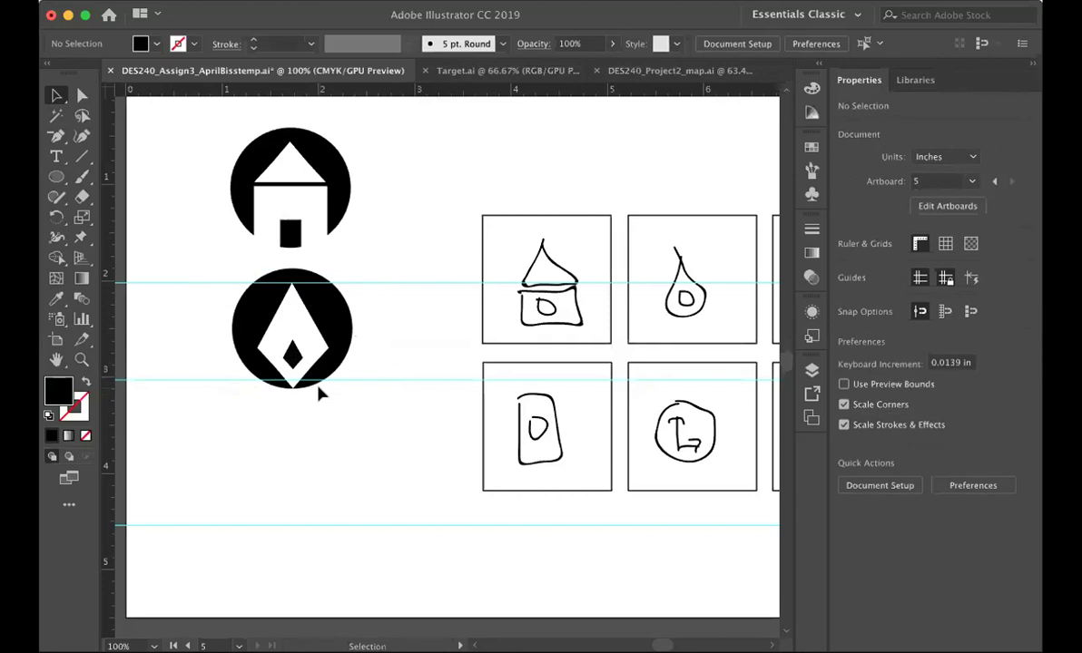
scroll(317, 392, right, 10)
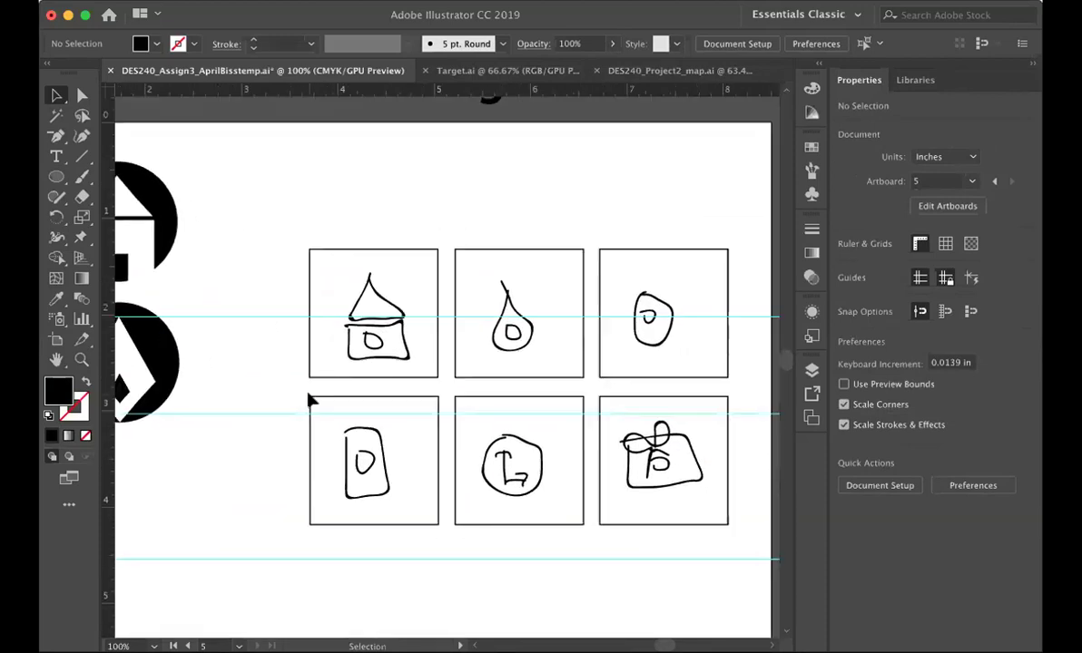
scroll(308, 400, left, 10)
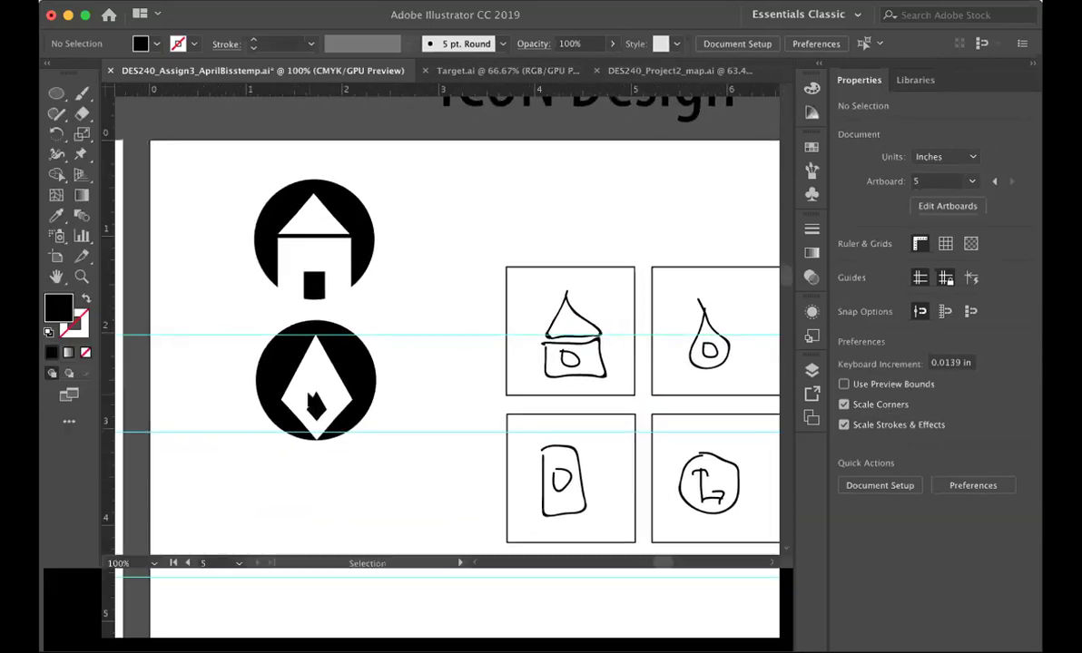
key(super+minus)
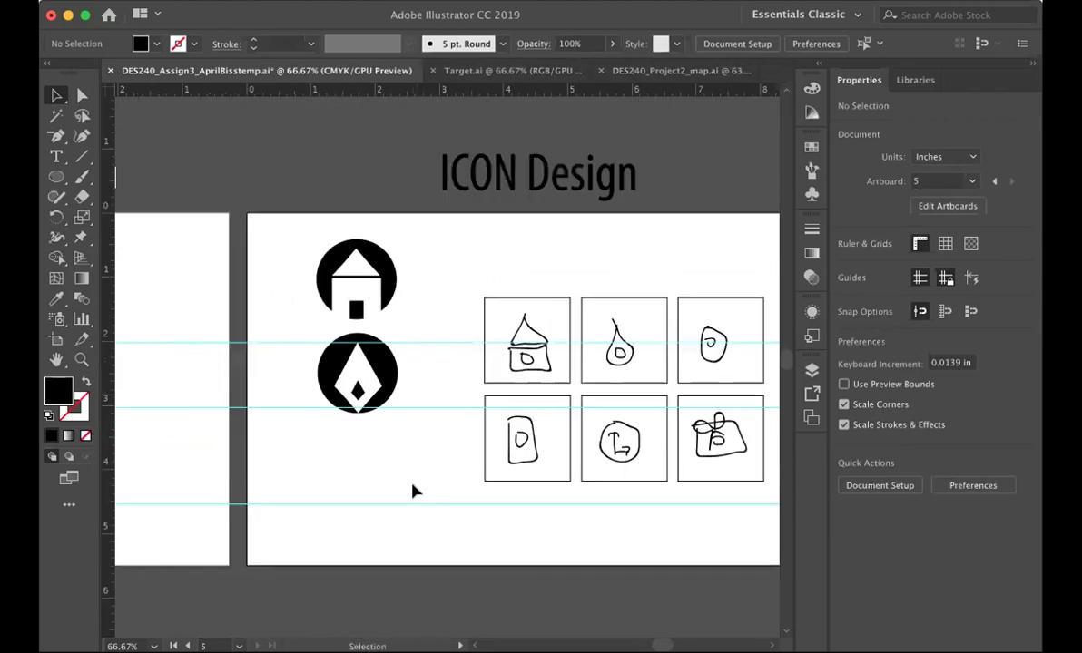
scroll(414, 483, left, 6)
scroll(413, 491, left, 10)
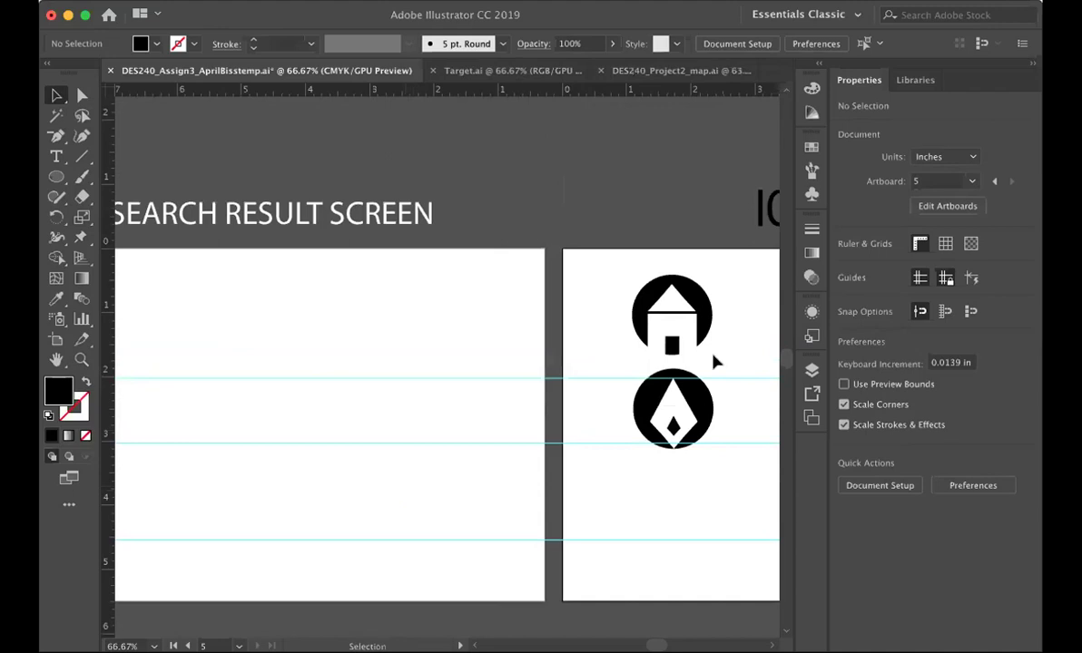
scroll(654, 424, right, 15)
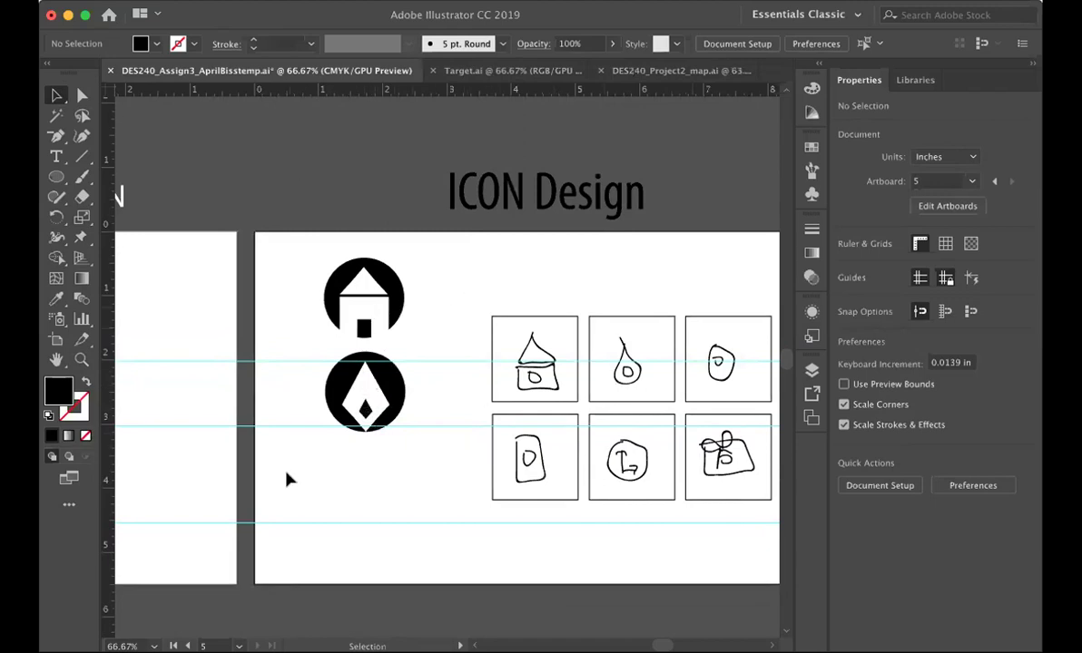
On the HOME SCREEN artboard, draw two rows of three black rounded squares, each about 1.27 in wide, with narrow gaps
scroll(360, 499, left, 6)
scroll(361, 499, left, 15)
scroll(360, 499, left, 15)
scroll(353, 501, left, 15)
scroll(356, 493, left, 8)
scroll(357, 493, right, 5)
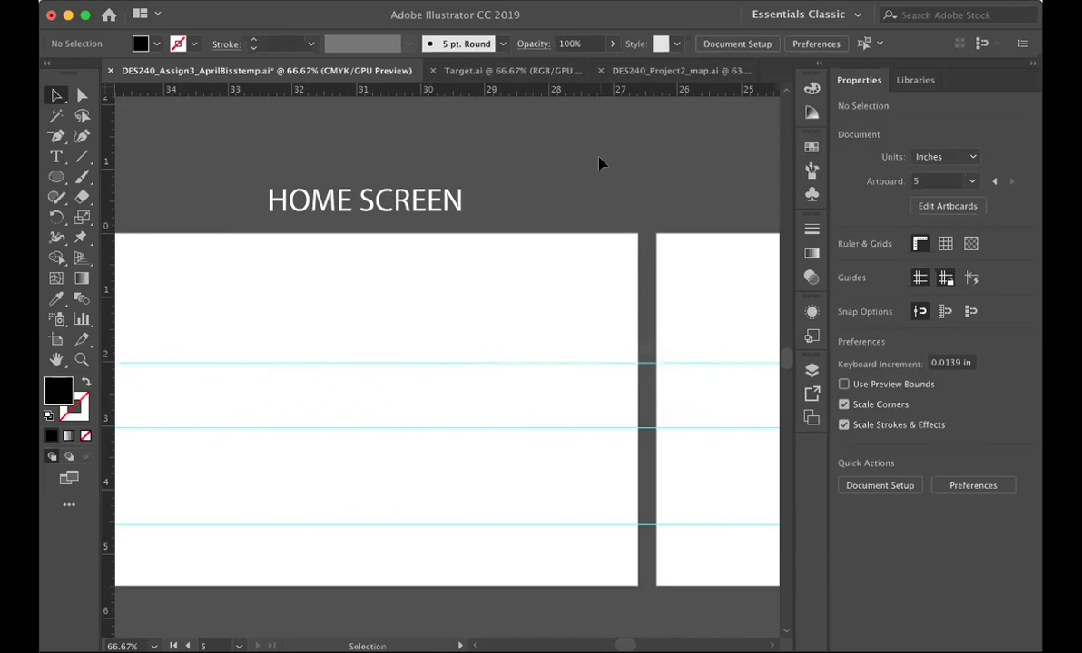
scroll(413, 267, left, 5)
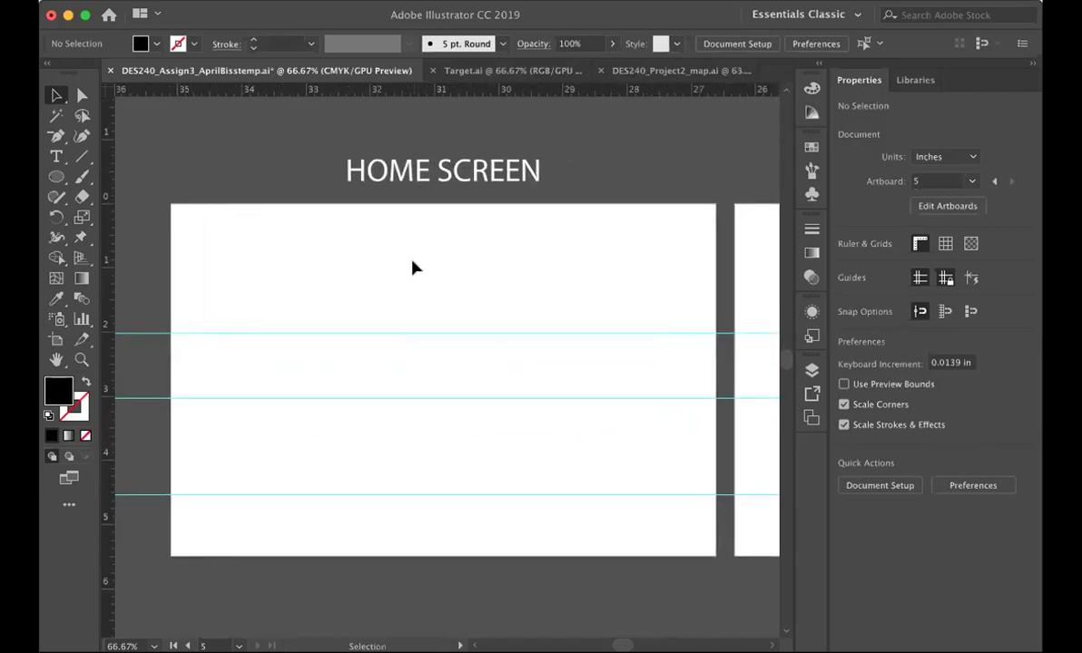
click(57, 177)
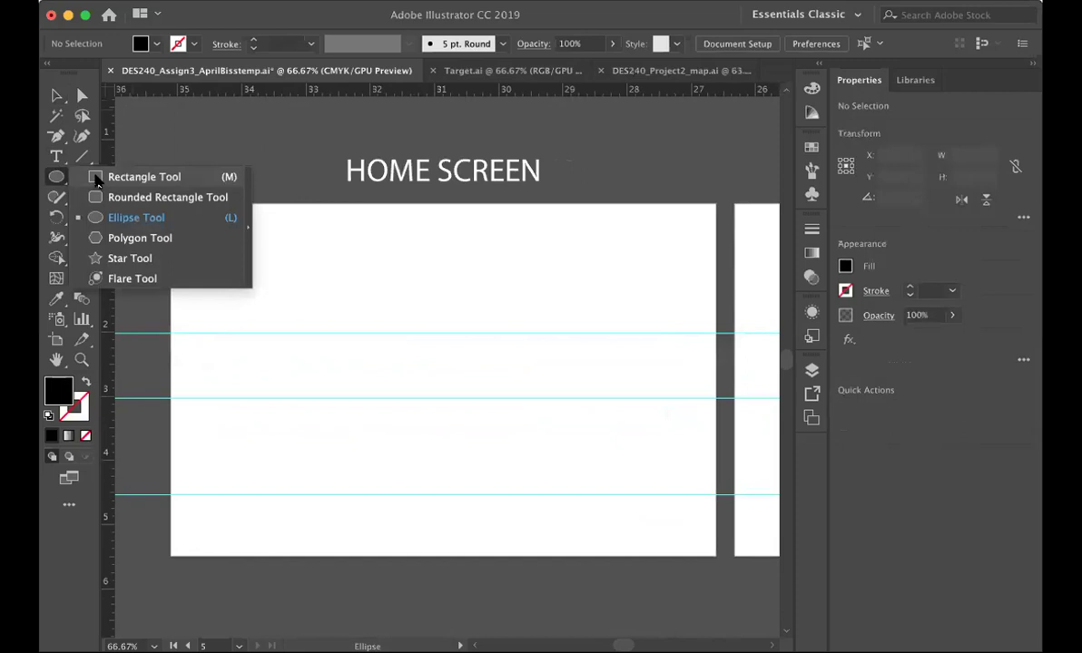
click(100, 197)
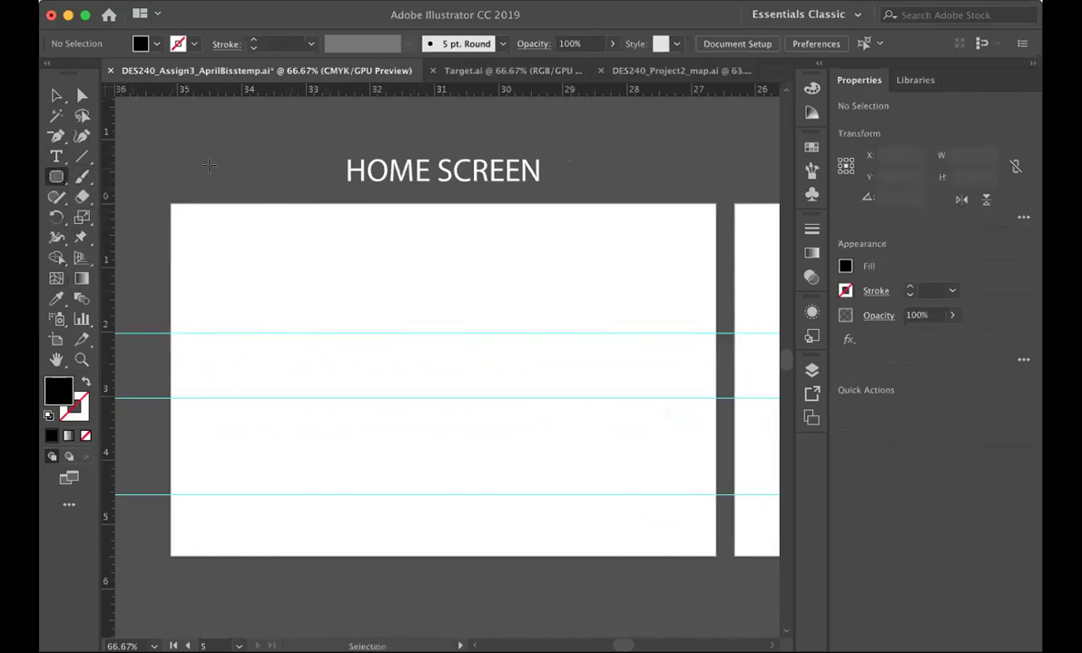
drag(284, 333, 522, 471)
key(v)
Try to align and distribute the three top-row squares by their centers, and undo the horizontal center alignment
drag(304, 315, 497, 381)
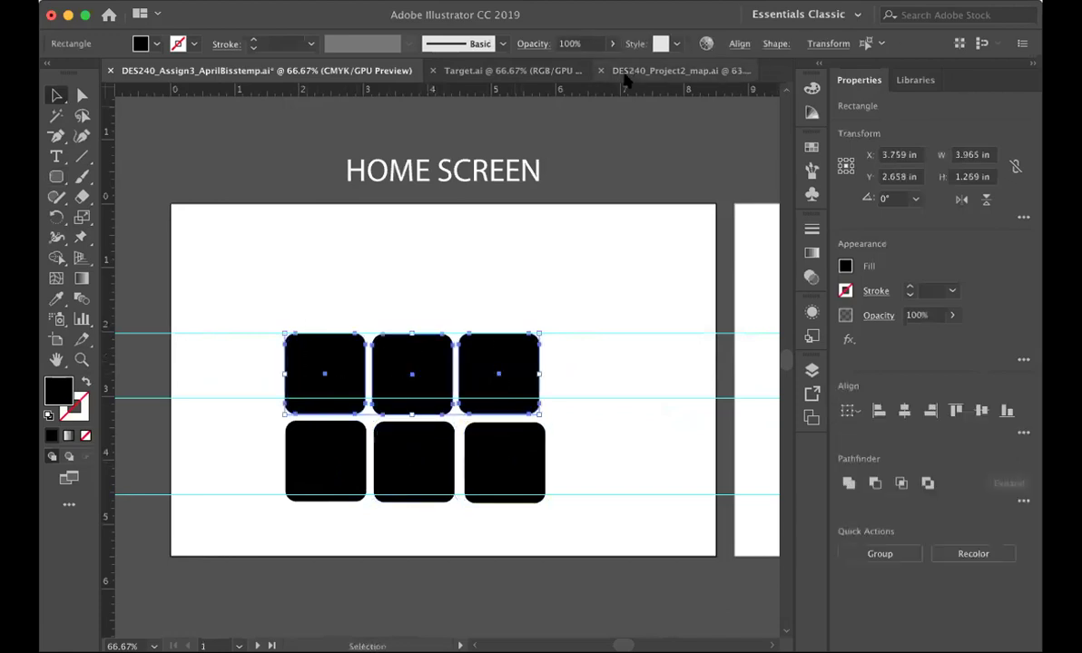
click(738, 44)
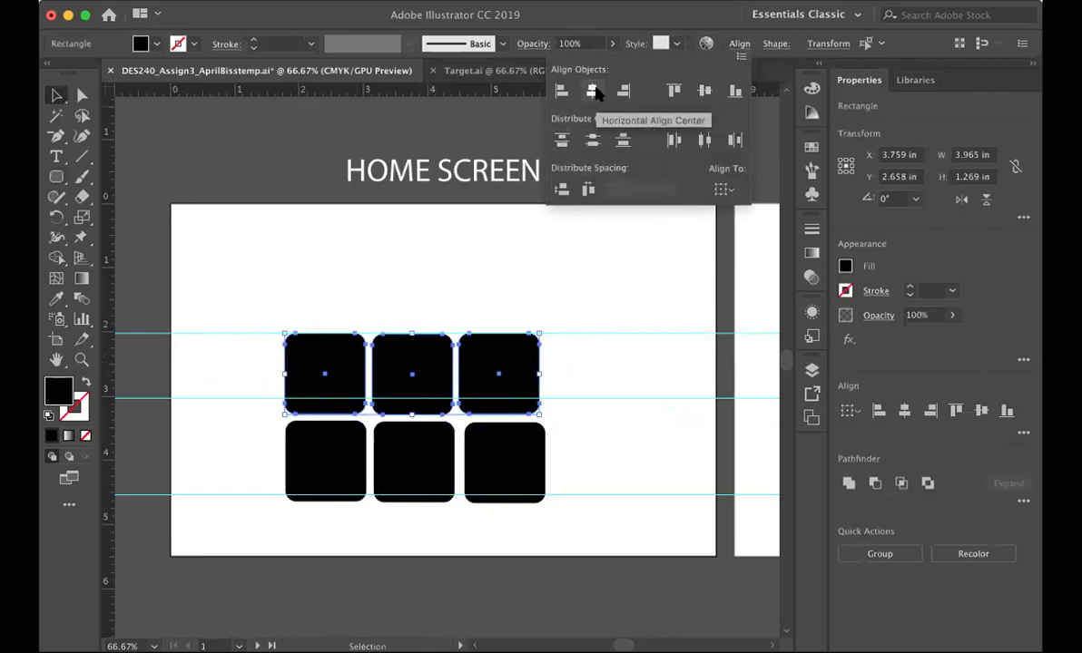
click(561, 143)
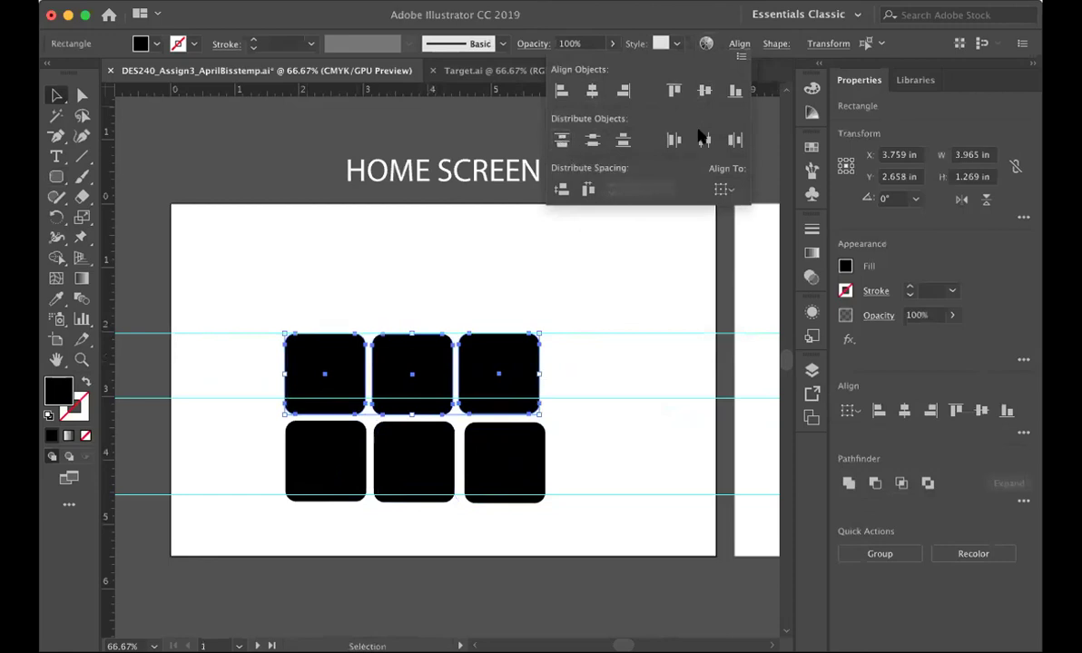
click(704, 92)
click(592, 141)
click(592, 92)
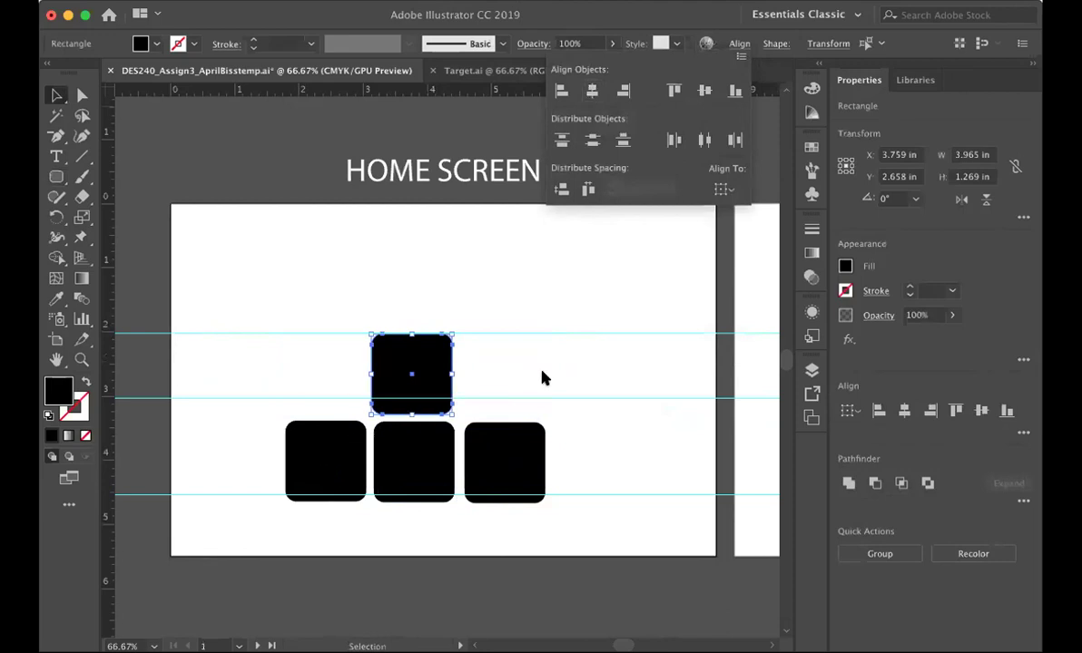
key(ctrl+z)
Align the three bottom-row squares by their top edges and distribute them evenly by their horizontal centers
click(355, 451)
right_click(415, 445)
click(650, 410)
shift+click(445, 451)
shift+click(506, 444)
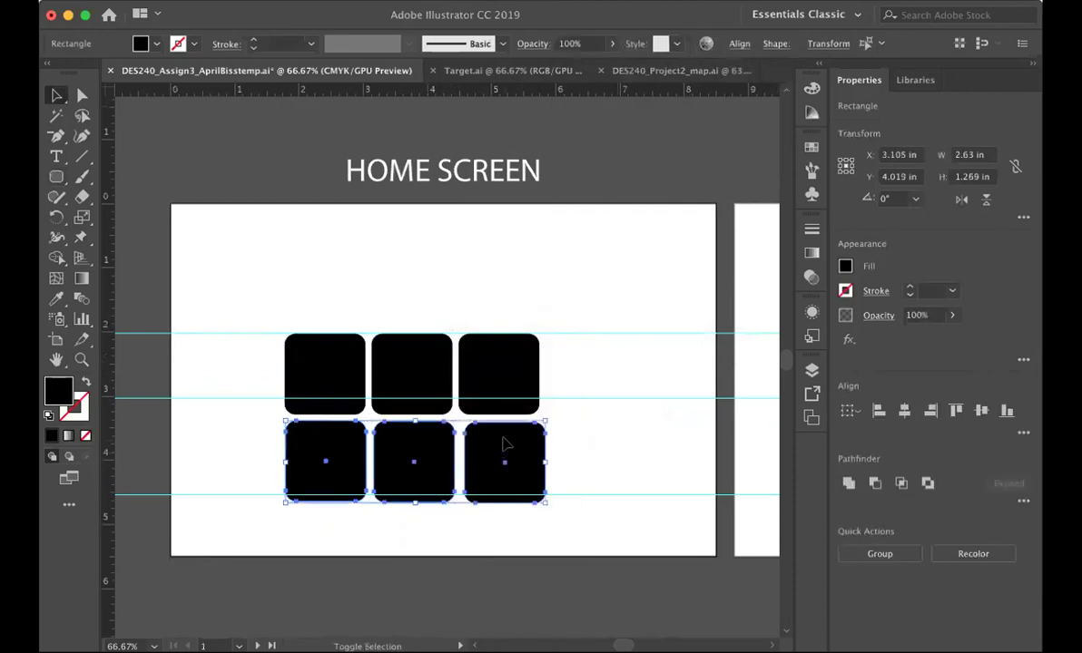
click(739, 44)
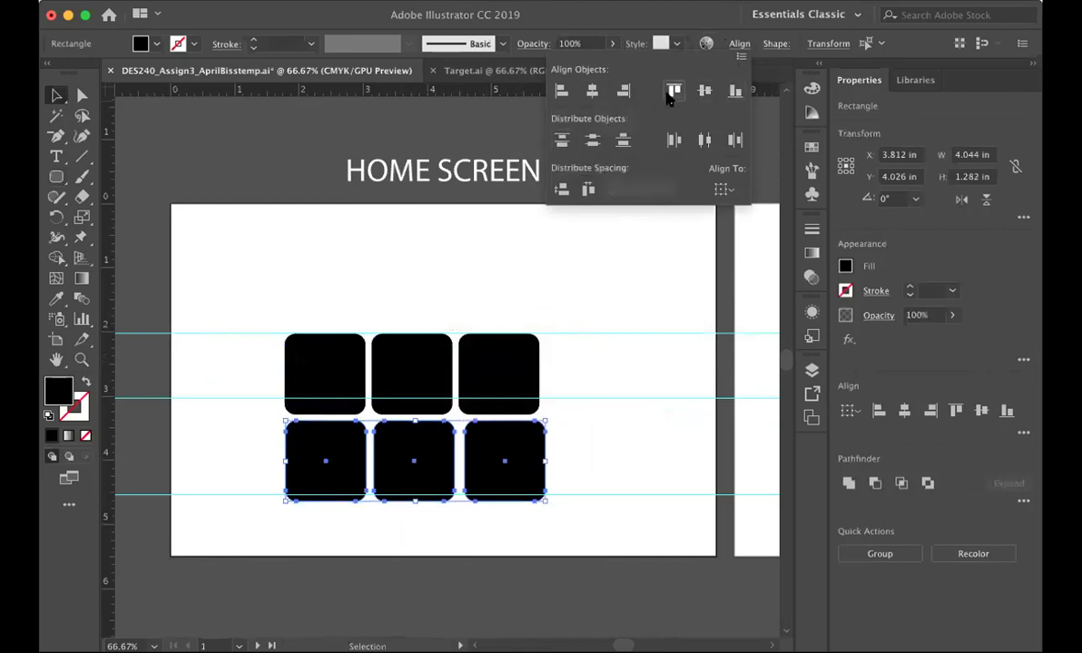
click(704, 141)
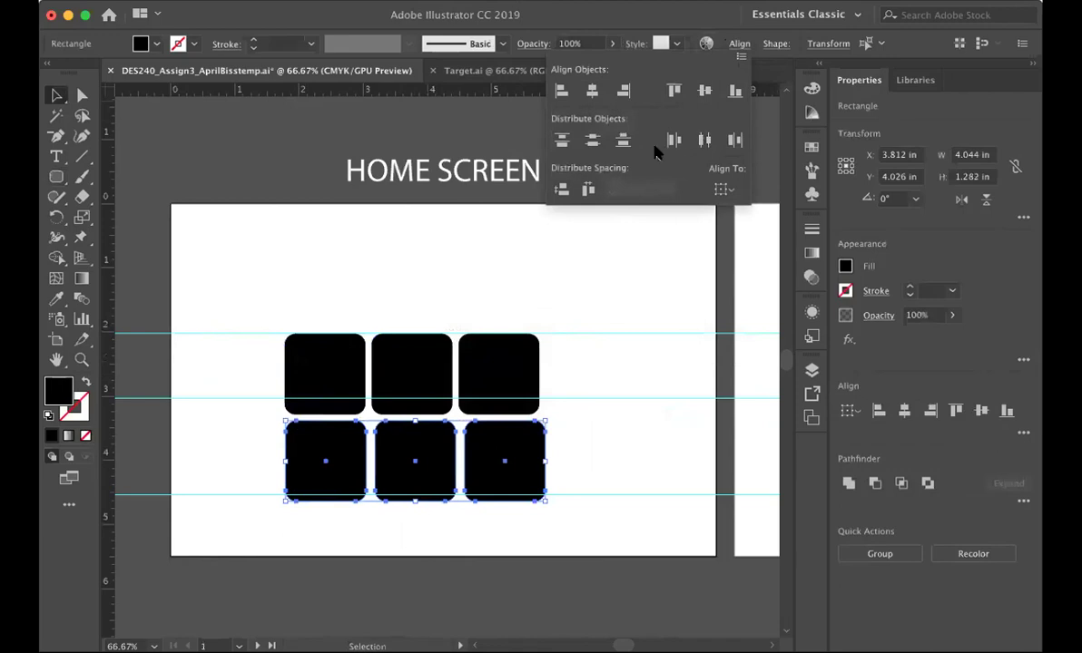
Align the upper and lower squares of each of the three columns by their left edges
drag(396, 297, 428, 470)
click(338, 345)
drag(302, 285, 328, 490)
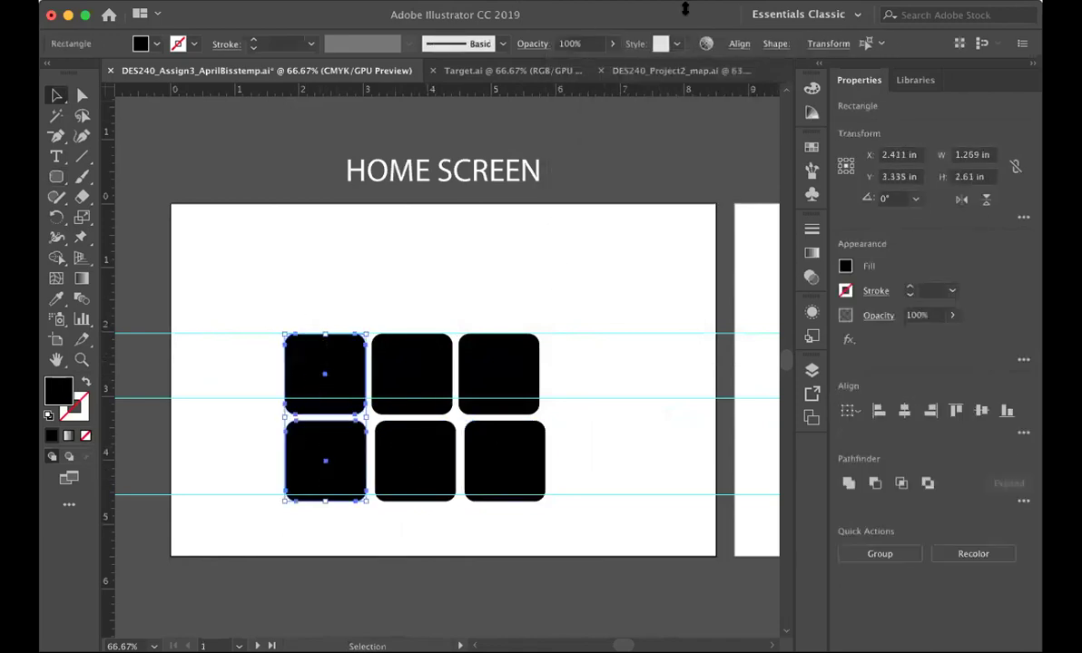
click(739, 44)
drag(389, 306, 418, 458)
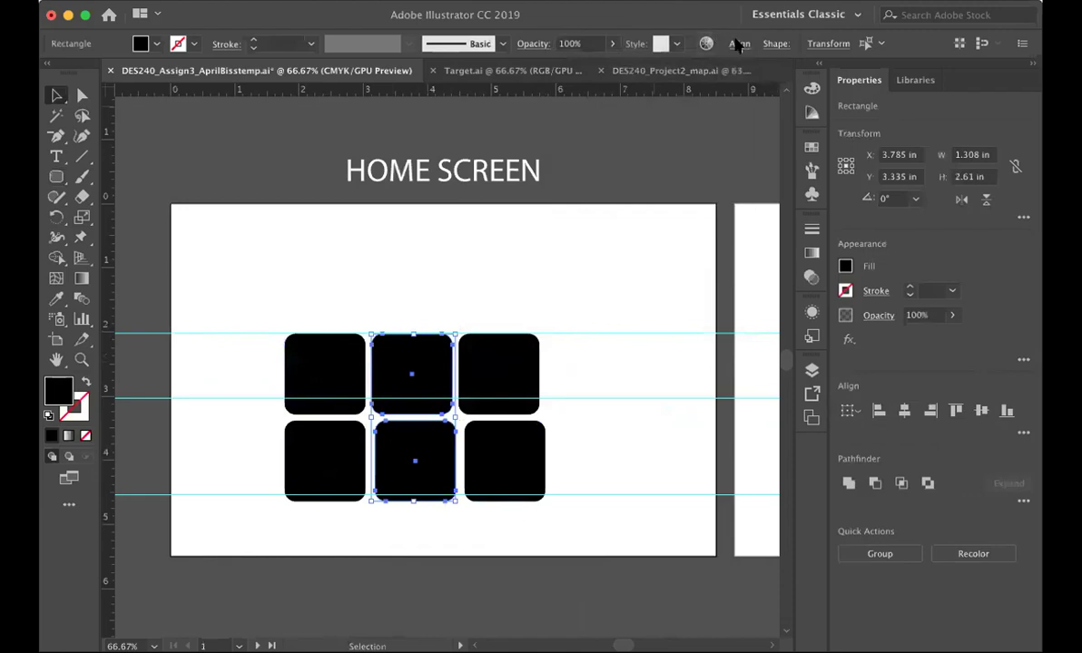
click(739, 43)
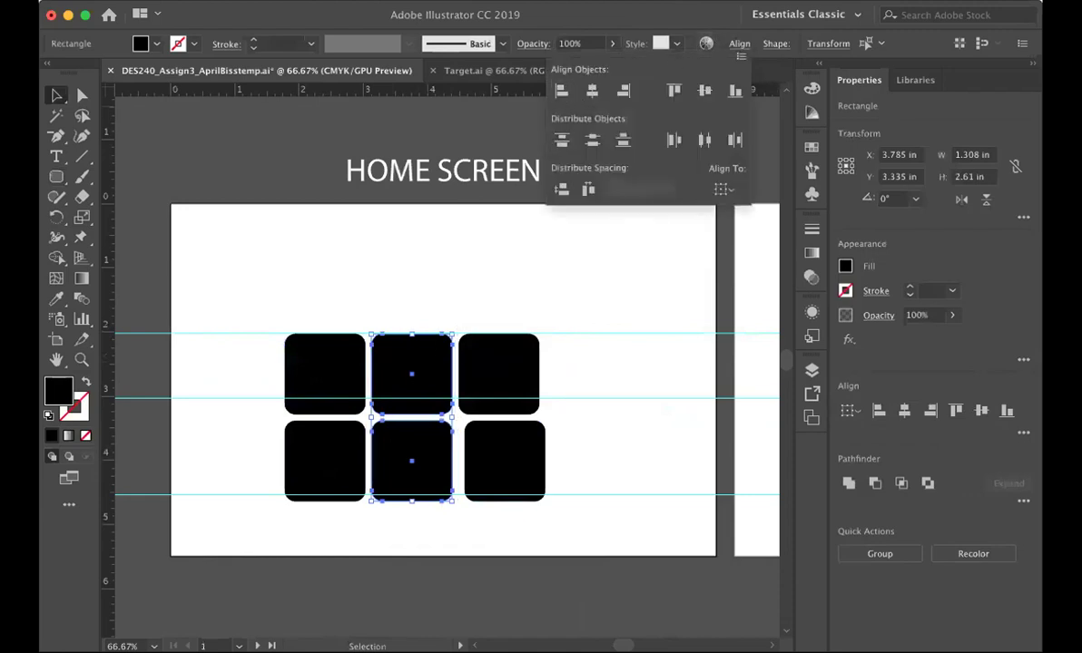
click(561, 94)
drag(495, 289, 534, 481)
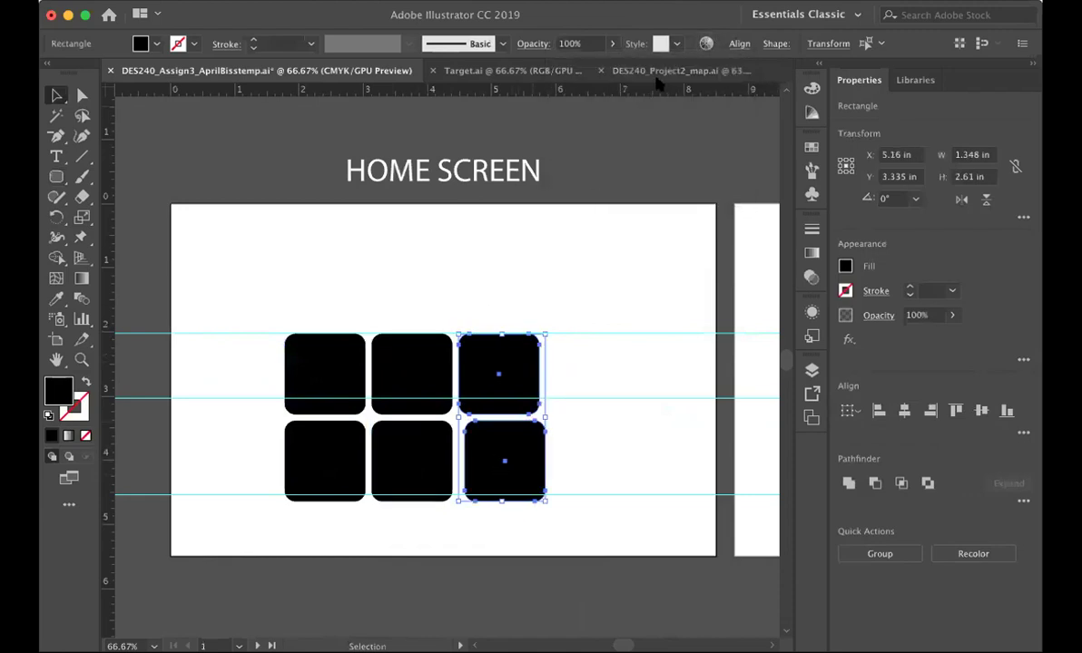
click(740, 47)
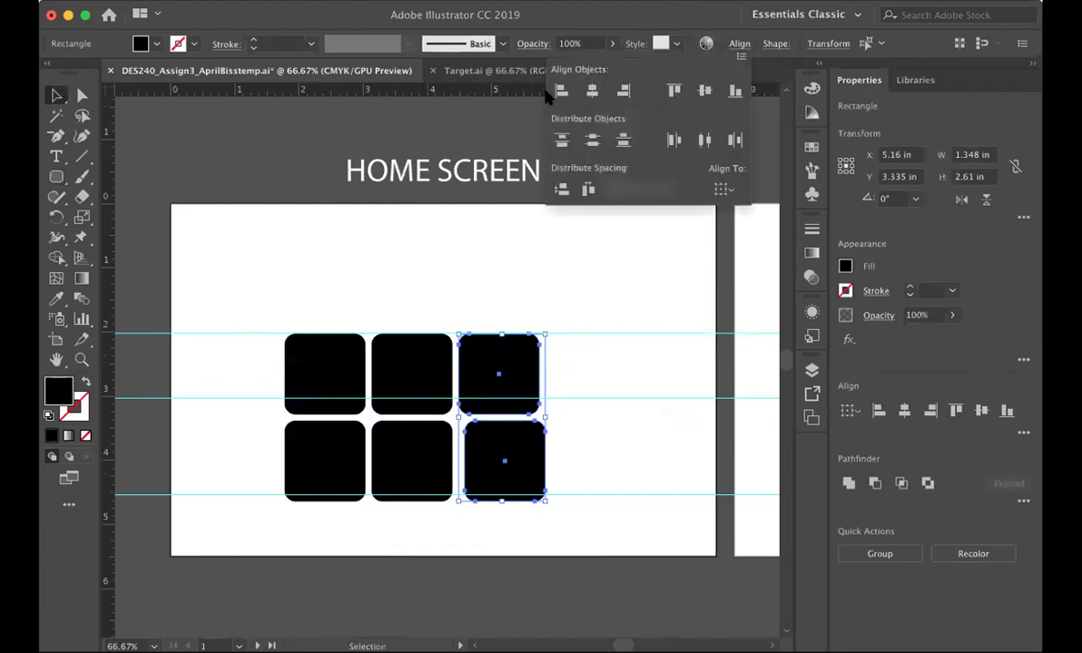
click(521, 87)
Move all six squares right together so that the grid is centered horizontally on the HOME SCREEN artboard
drag(302, 295, 542, 479)
key(Right)
key(Right)
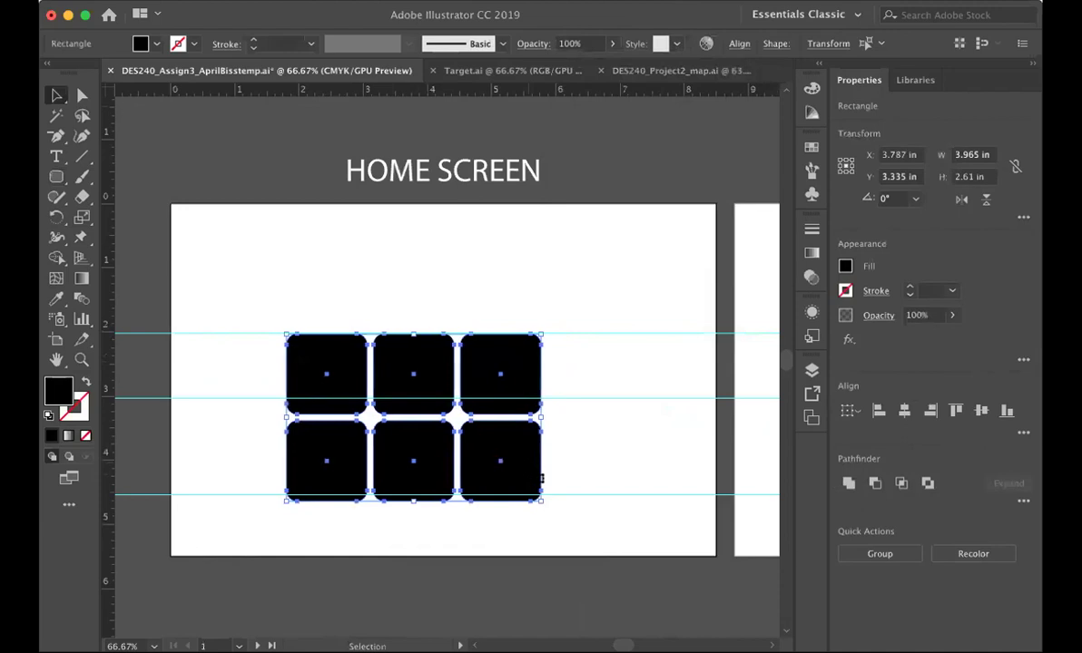
drag(494, 363, 511, 363)
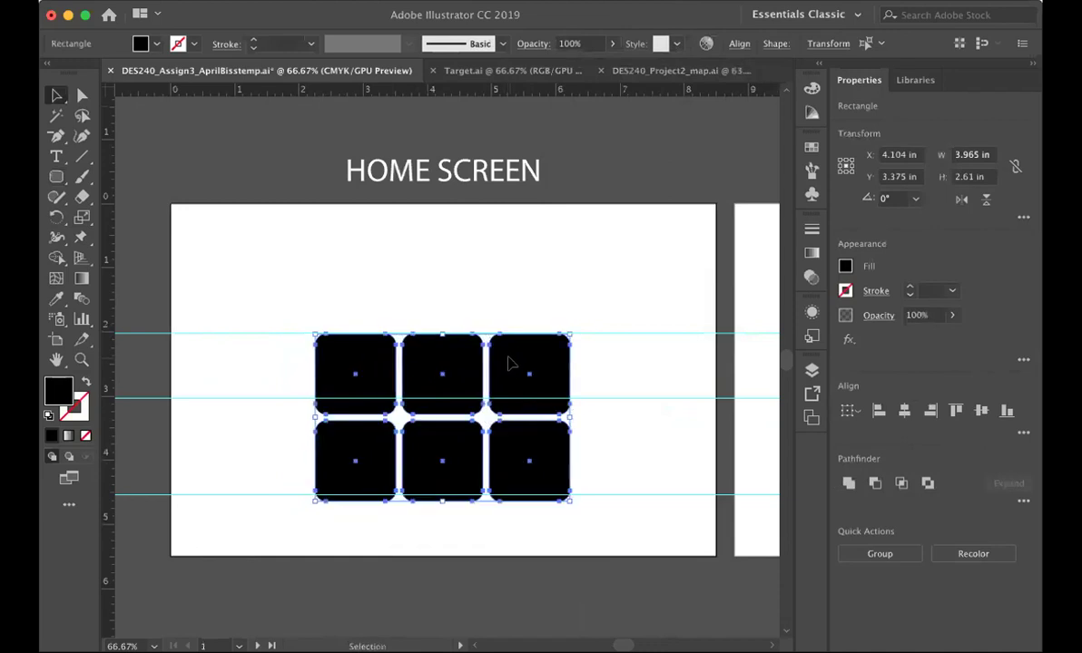
click(647, 427)
Draw a black circle about 1.22 in wide, centered above the grid of squares
drag(56, 177, 110, 218)
drag(409, 230, 449, 285)
key(v)
click(276, 373)
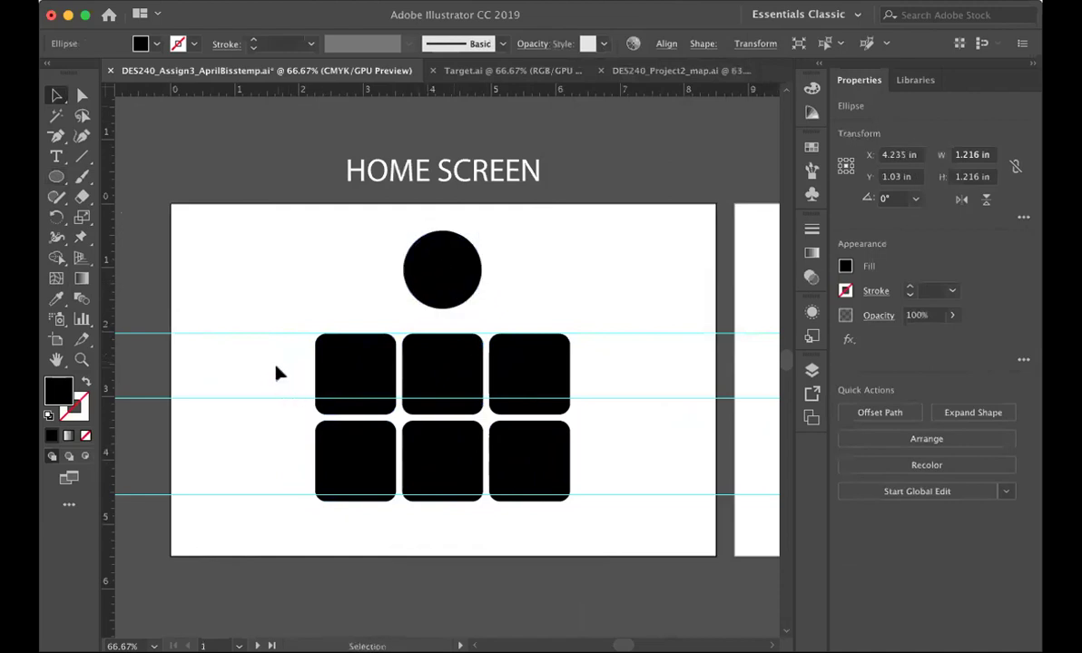
Change the fill of the circle and all six rounded squares to medium grey
drag(305, 270, 572, 520)
double_click(58, 390)
mouse_move(238, 352)
mouse_down()
mouse_move(201, 361)
mouse_move(204, 401)
mouse_up()
click(609, 333)
click(627, 250)
Add the text LOGO in the empty area beside the circle and give it a white fill
click(57, 156)
click(258, 266)
text(LOGO)
double_click(271, 266)
double_click(58, 390)
drag(350, 367, 202, 323)
click(609, 332)
key(Escape)
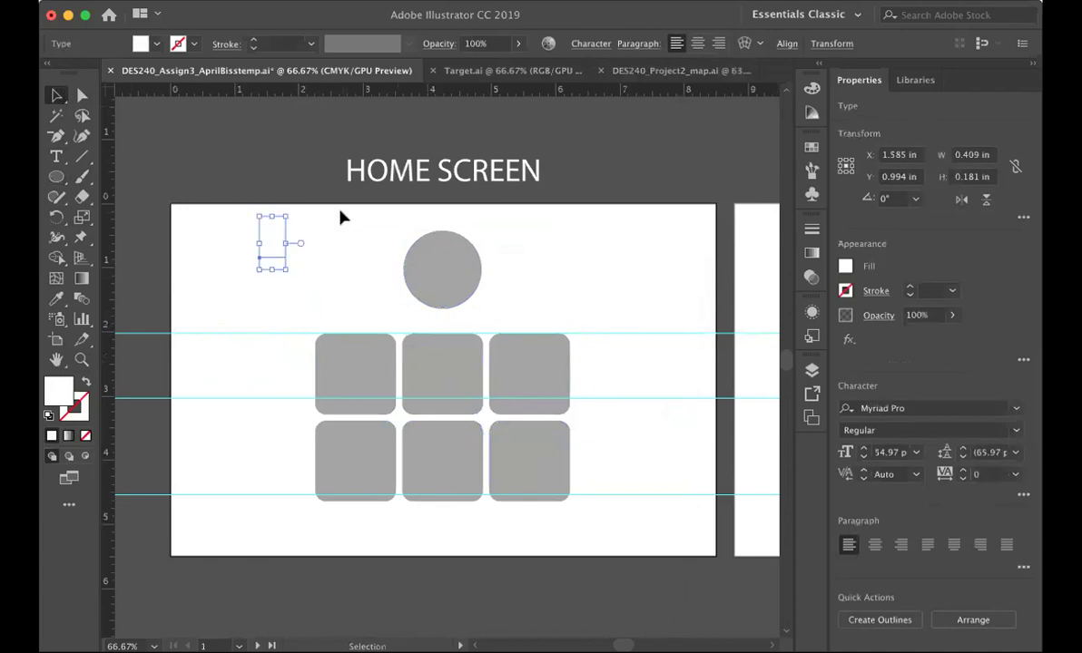
Move the LOGO text into the center of the grey circle
click(266, 266)
drag(266, 271, 433, 268)
click(304, 285)
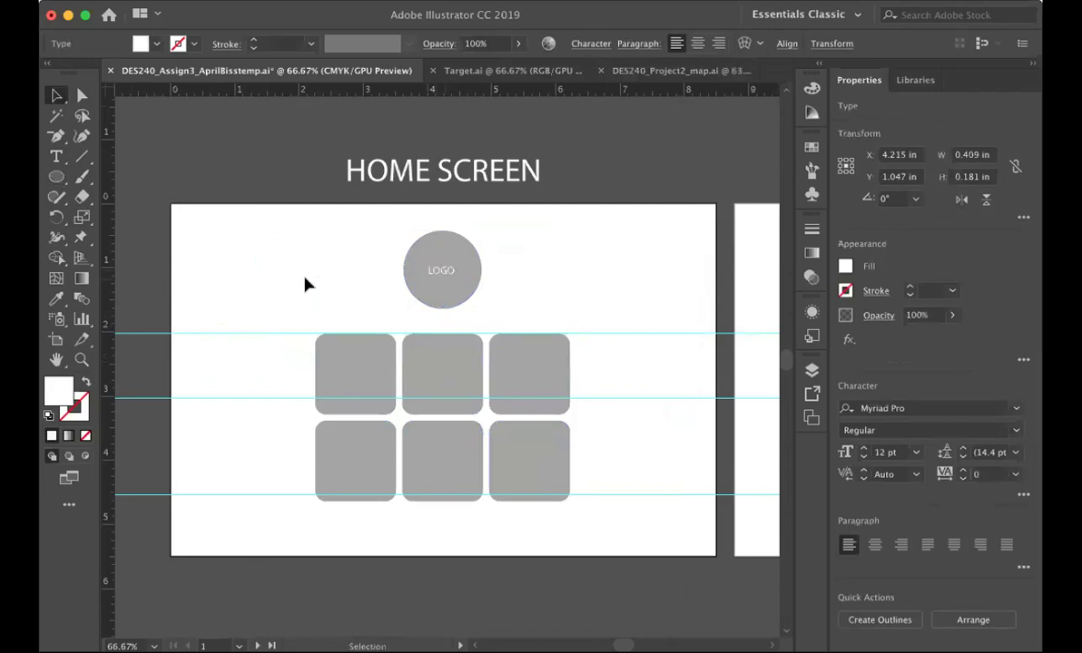
Duplicate the LOGO text onto the first rounded square of the upper row and change the copy's wording to ICON
click(447, 272)
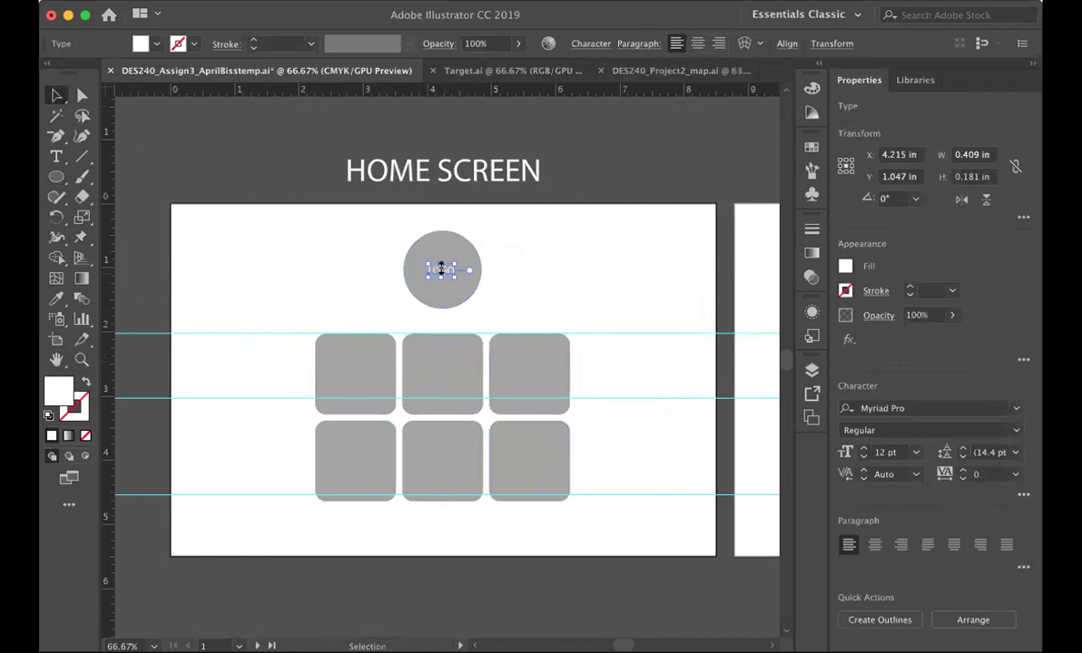
drag(438, 274, 356, 379)
click(56, 156)
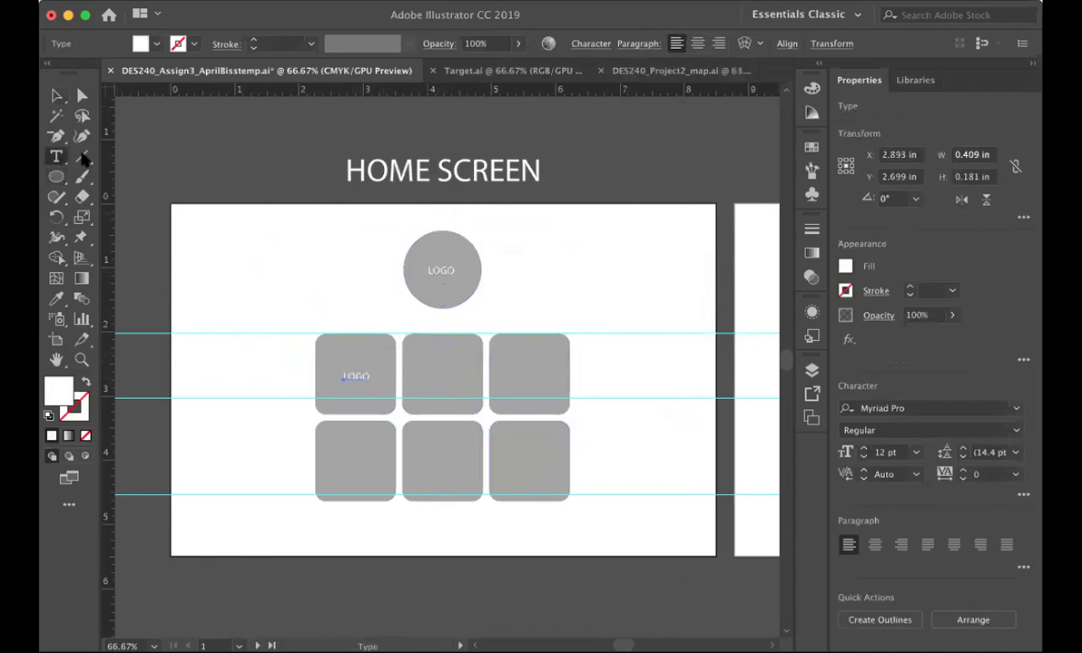
double_click(353, 375)
text(ICON 1)
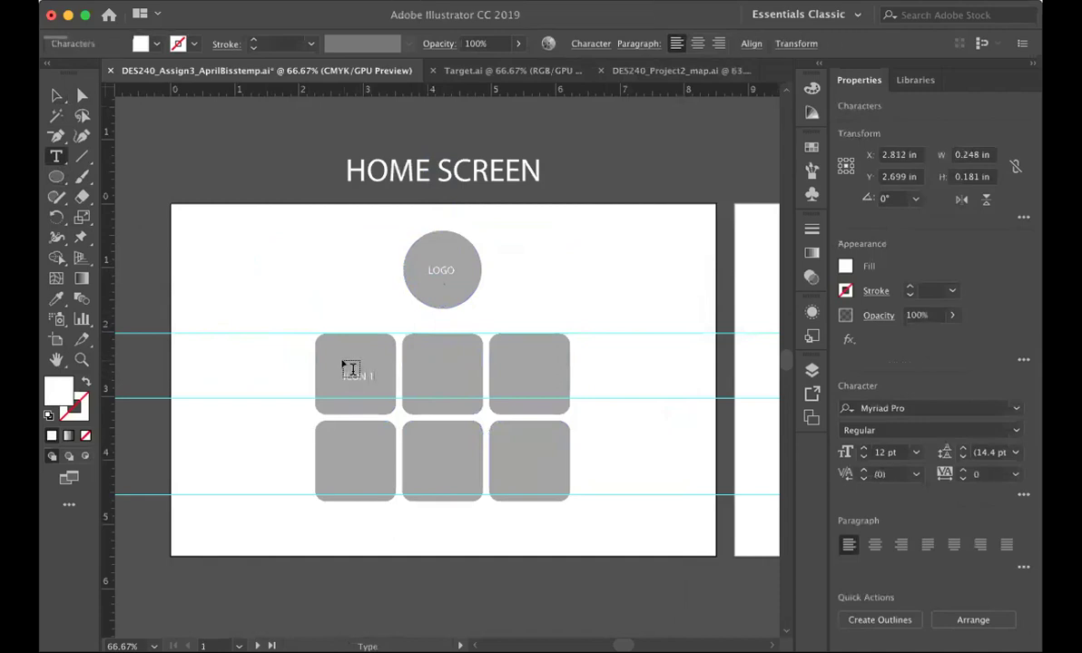
key(Escape)
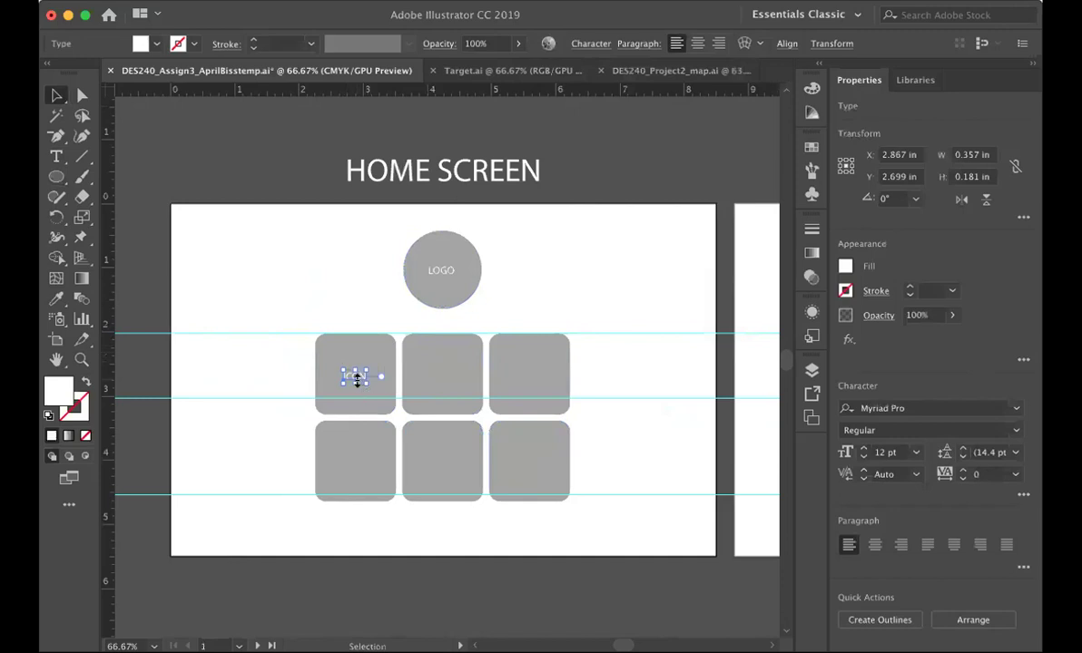
Center the ICON label within the first rounded square
drag(356, 377, 358, 375)
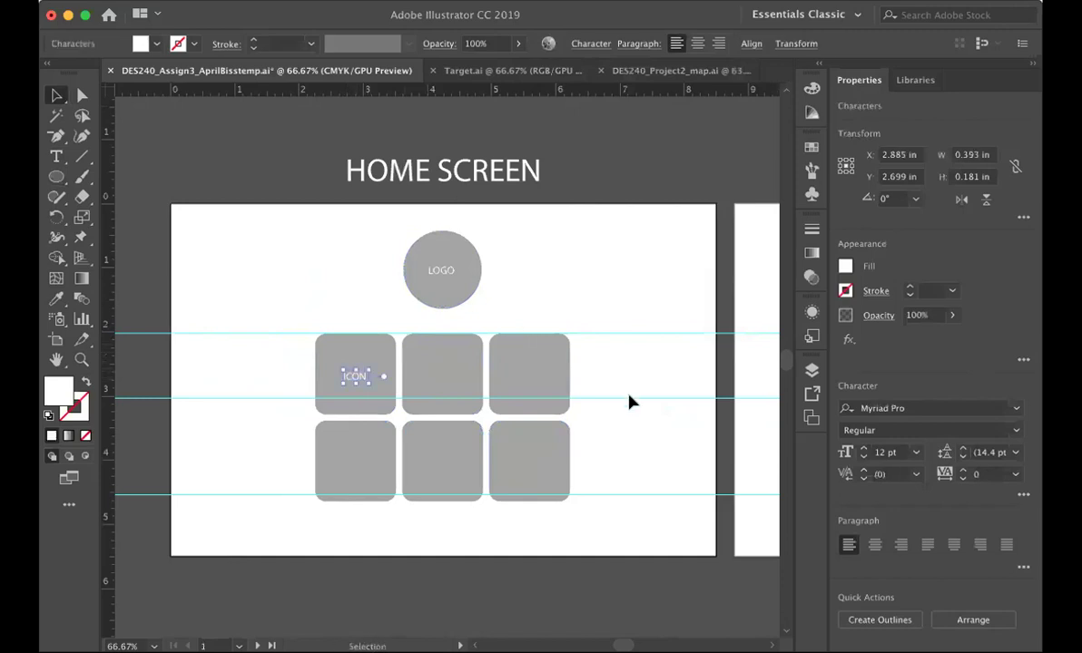
click(394, 416)
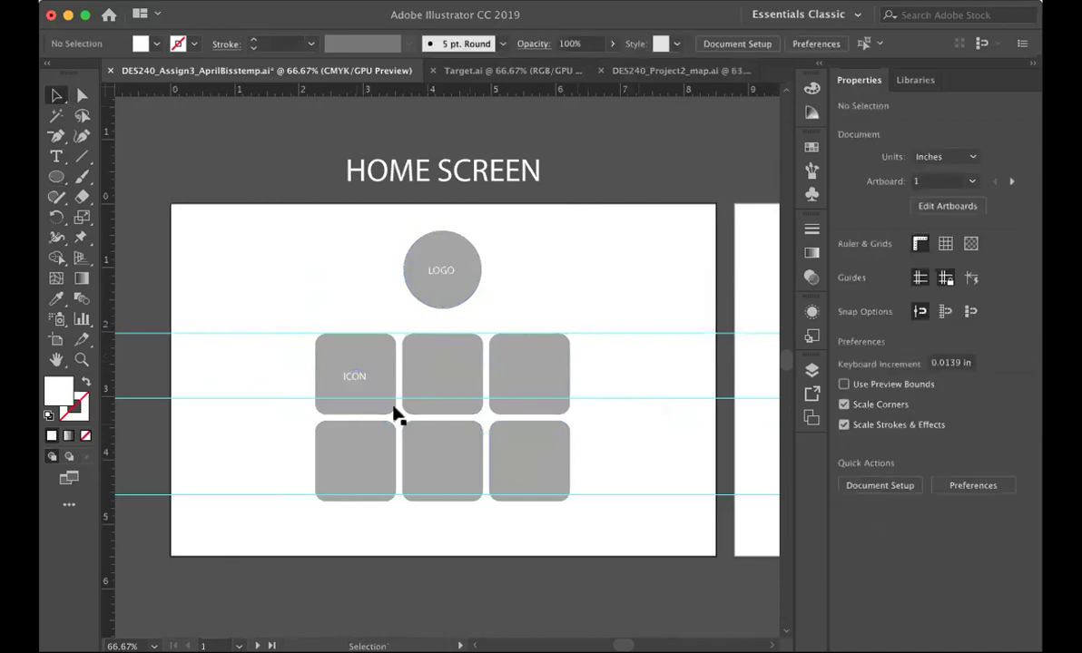
click(354, 381)
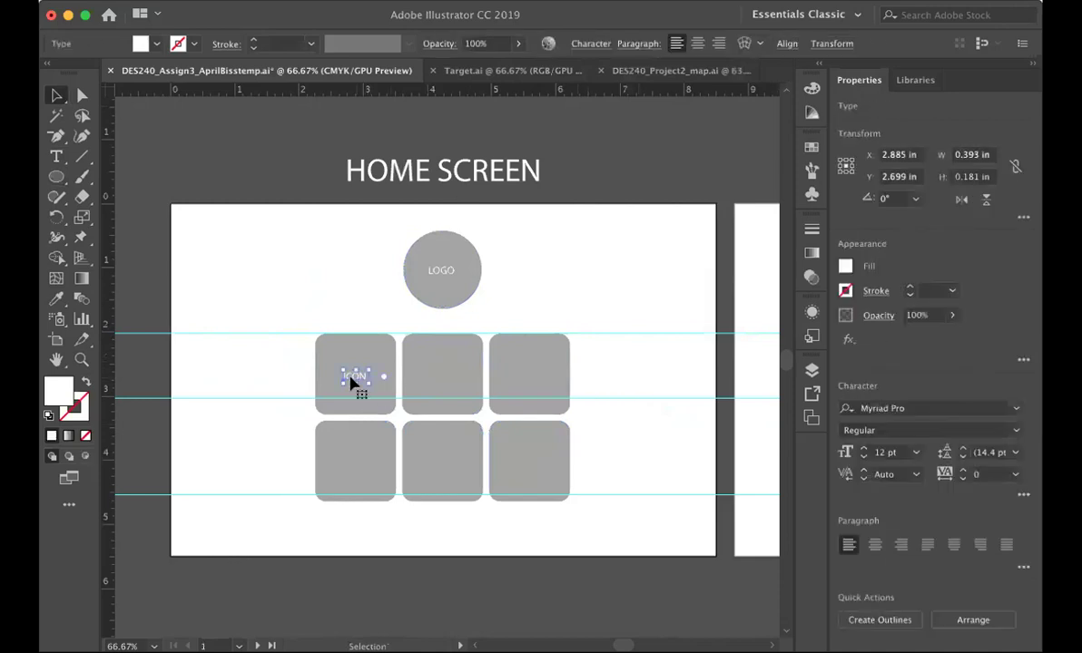
click(510, 459)
click(453, 531)
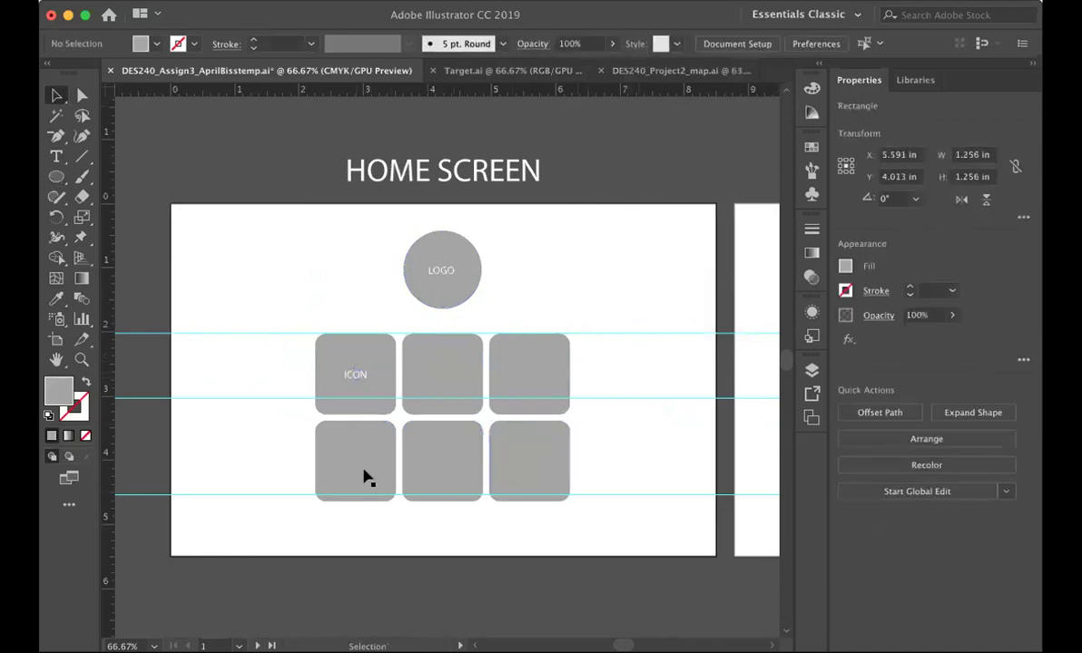
Draw a horizontal line about 0.65 in long centered below the icon grid and give it a 1 pt stroke
click(80, 156)
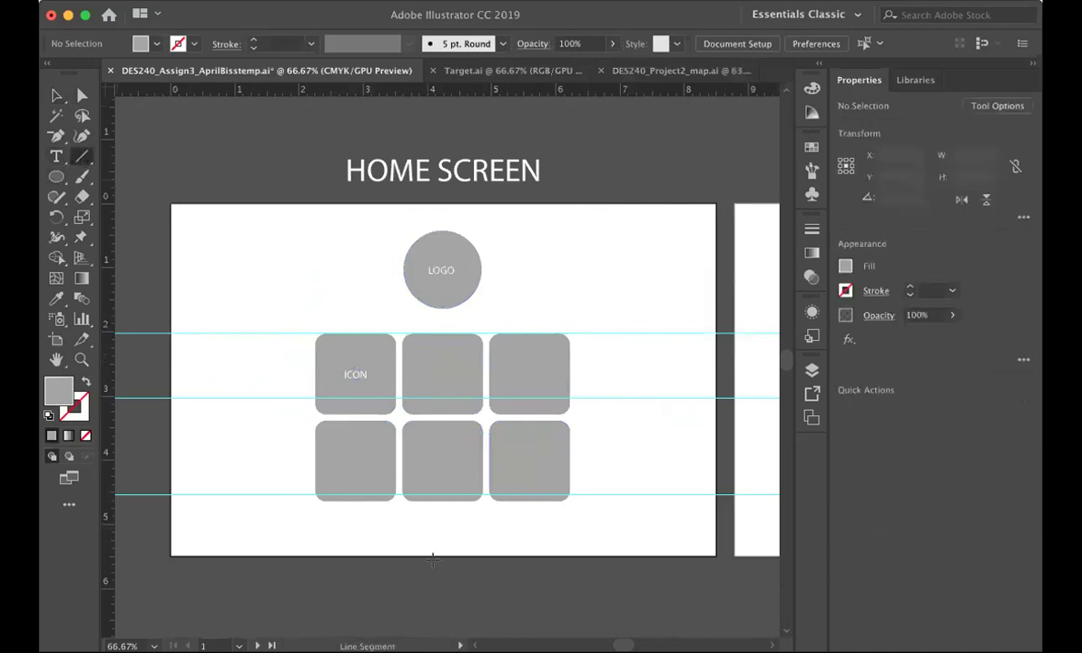
drag(424, 531, 467, 533)
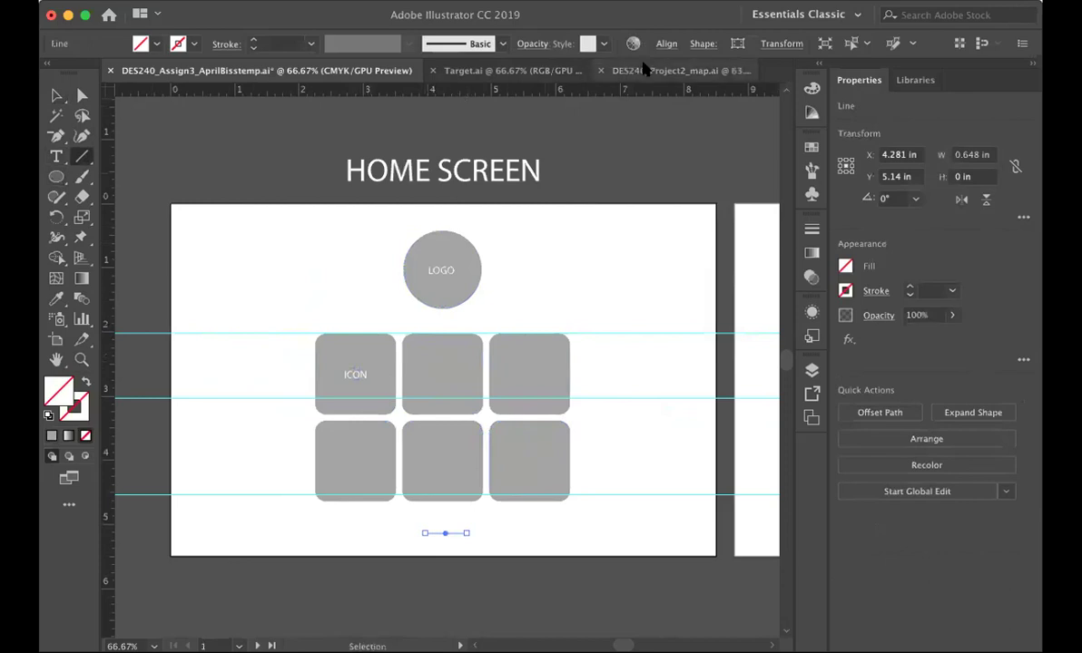
click(476, 0)
scroll(514, 457, down, 5)
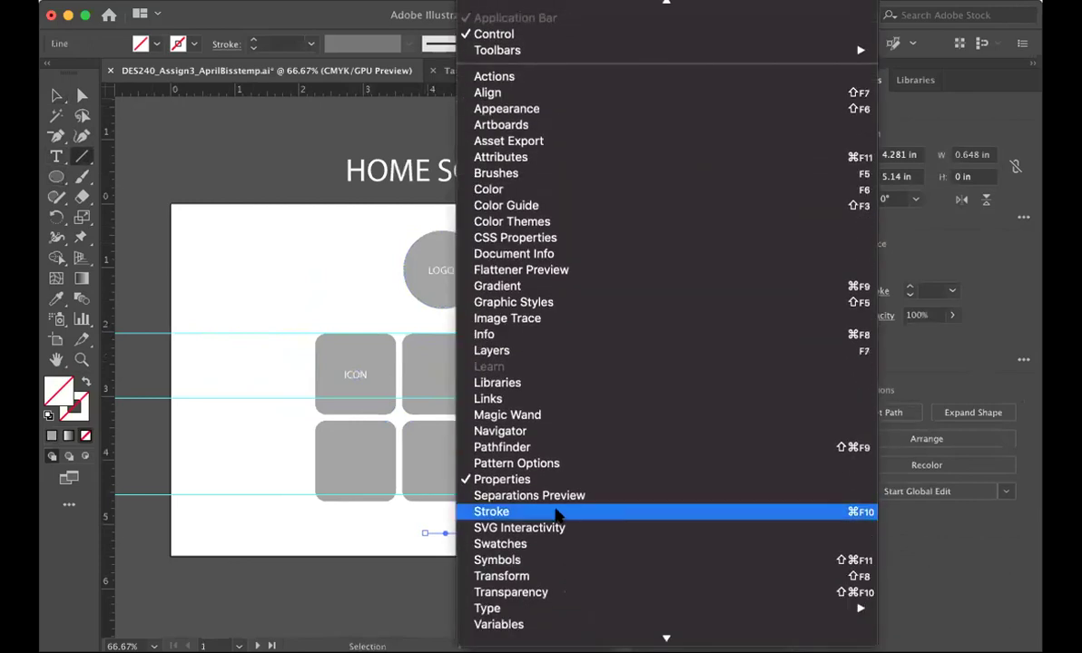
click(556, 513)
click(722, 248)
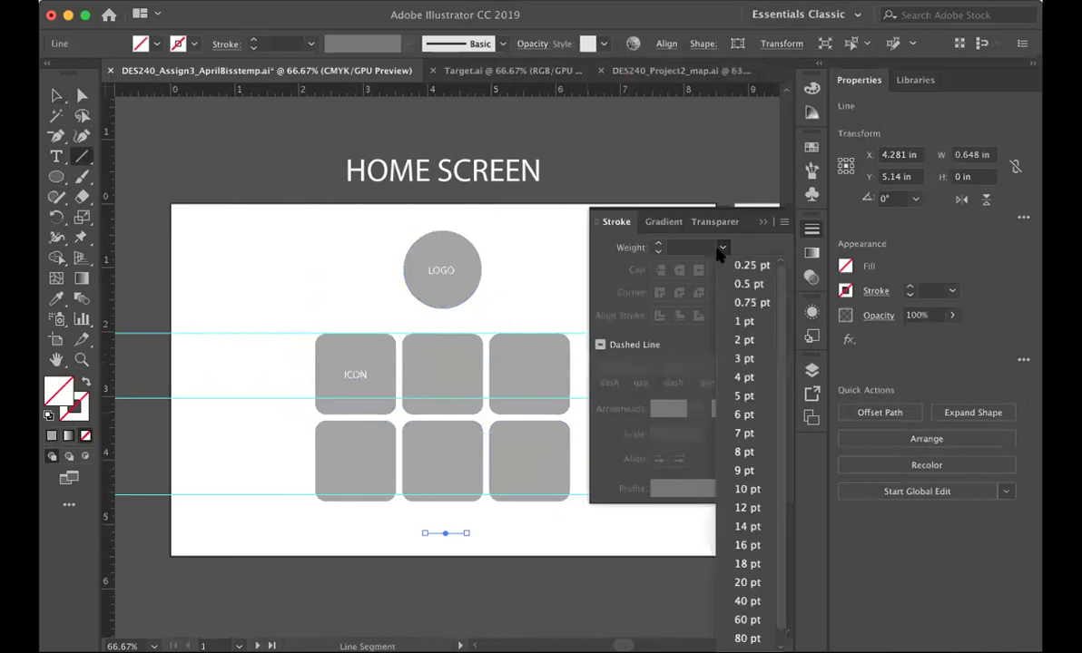
click(727, 319)
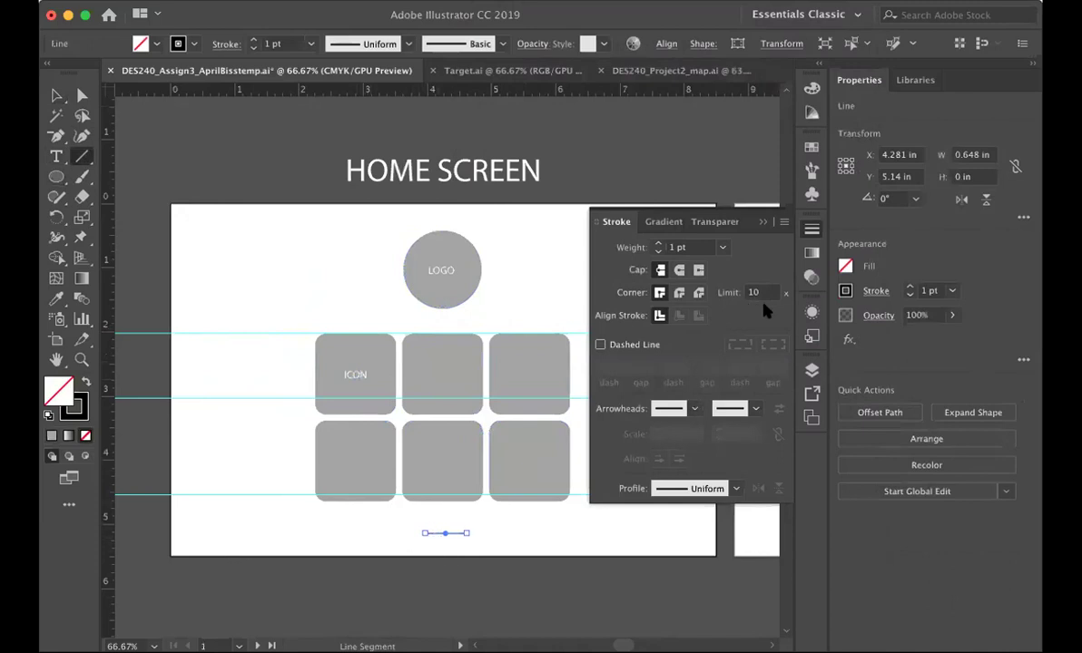
Add Arrow 1 arrowheads to both ends of the short line
click(694, 410)
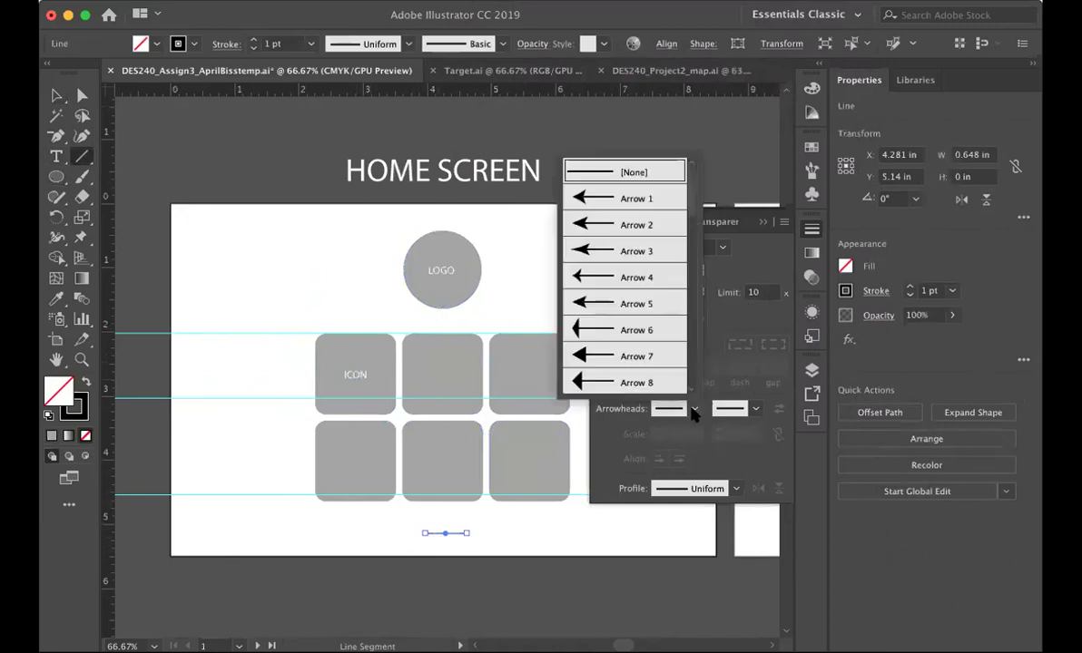
click(599, 198)
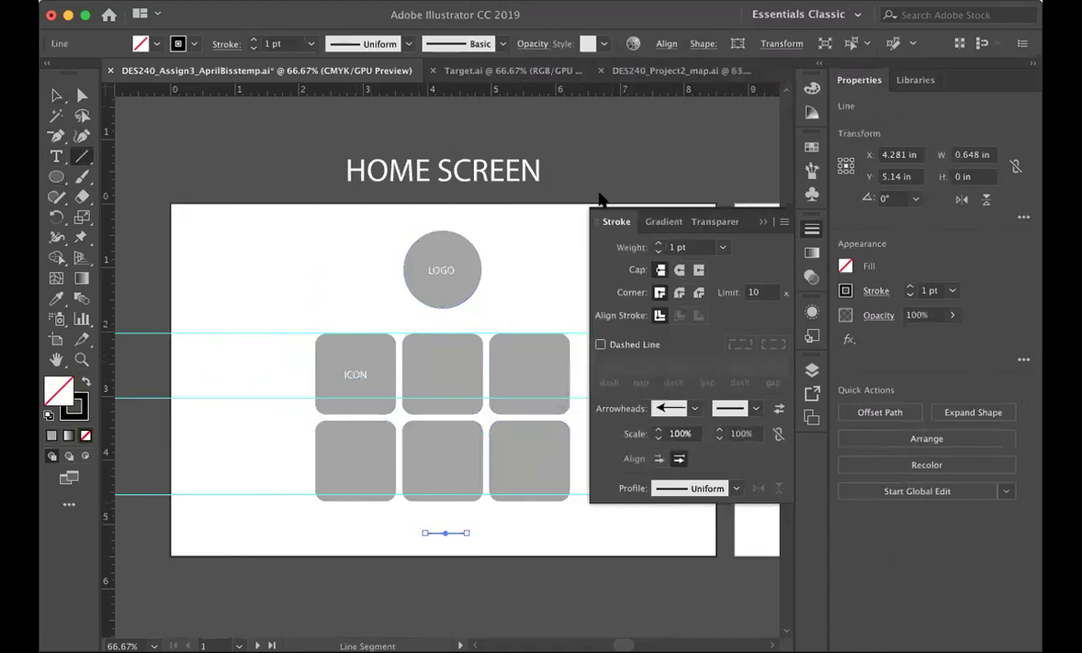
click(755, 408)
click(688, 198)
key(v)
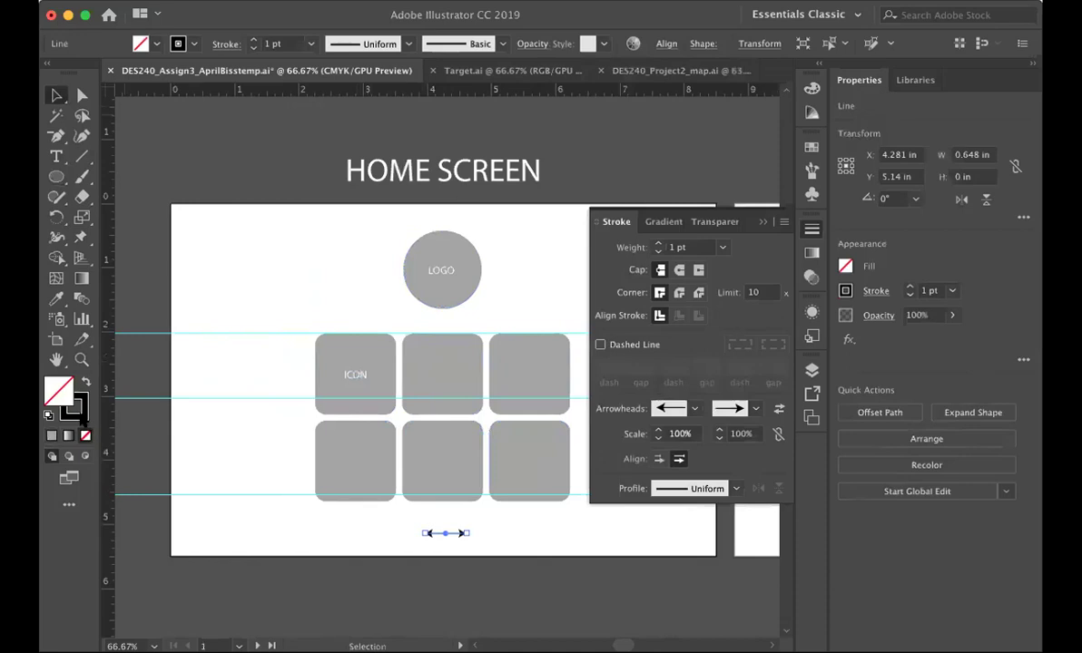
Change the double arrow's stroke color to light grey B7B7B7 and nudge the arrow slightly up beneath the icon grid
double_click(78, 411)
drag(188, 335, 193, 385)
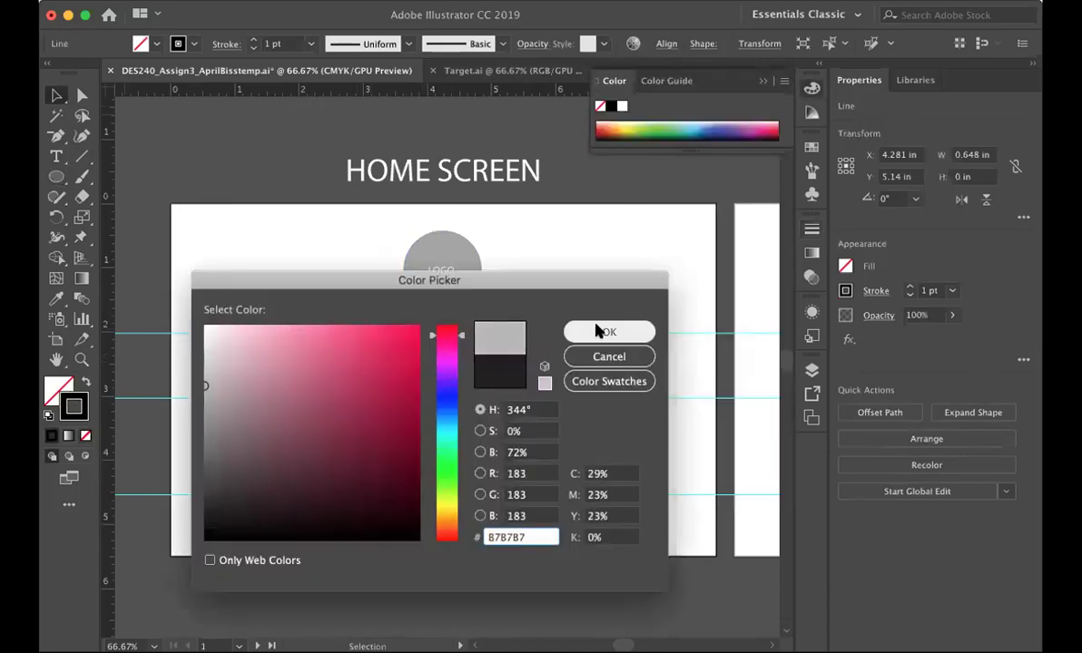
click(602, 332)
click(558, 606)
click(458, 536)
click(497, 529)
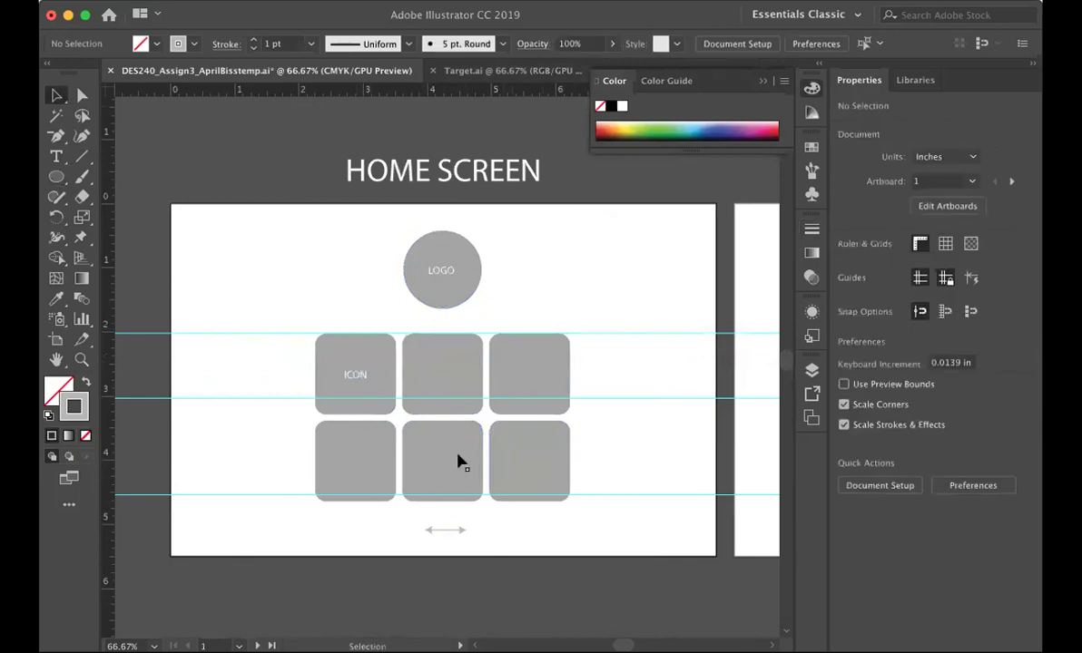
click(451, 531)
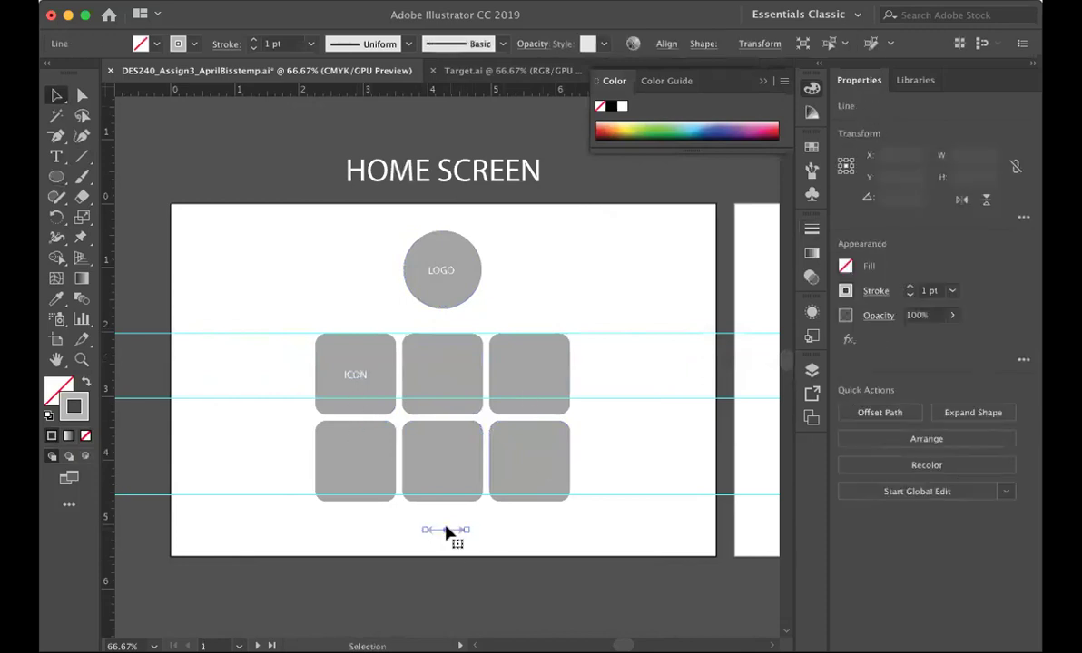
click(544, 585)
Draw an unfilled grey-outlined rectangle about 7.06 by 0.44 in across the upper part of the LOCATION MAP artboard
scroll(542, 585, right, 1)
scroll(542, 586, right, 2)
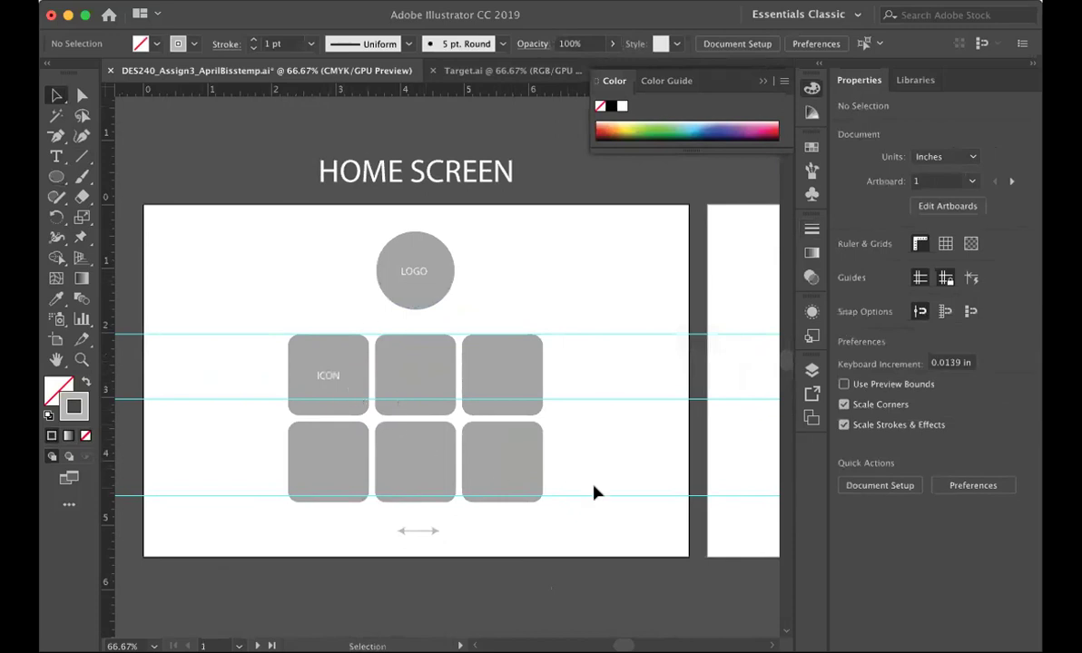
scroll(595, 493, right, 10)
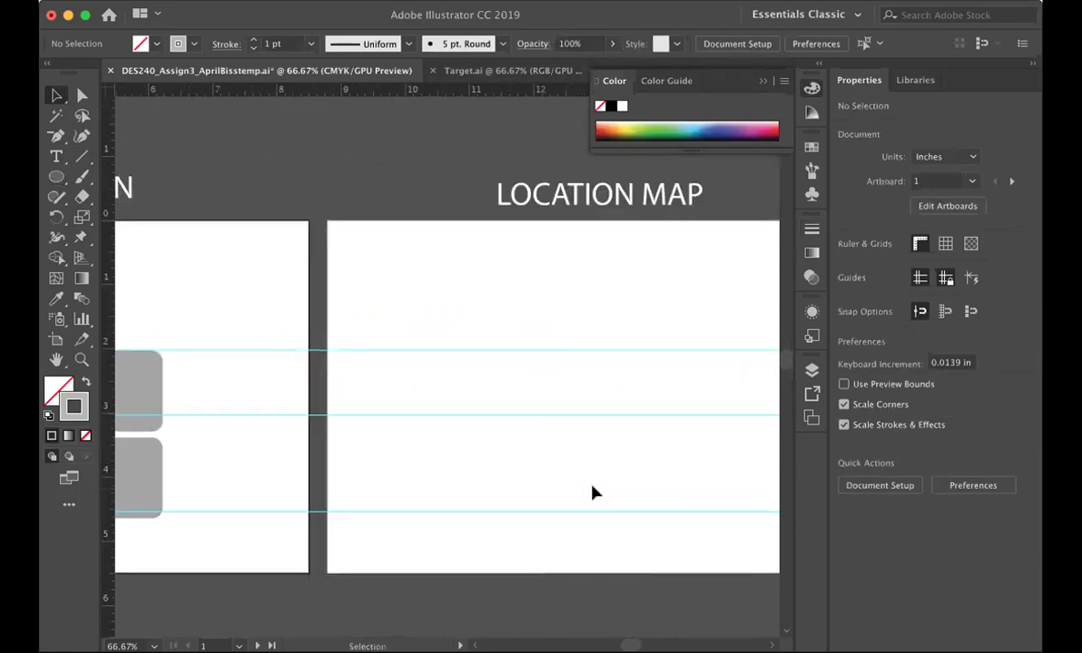
scroll(592, 492, right, 5)
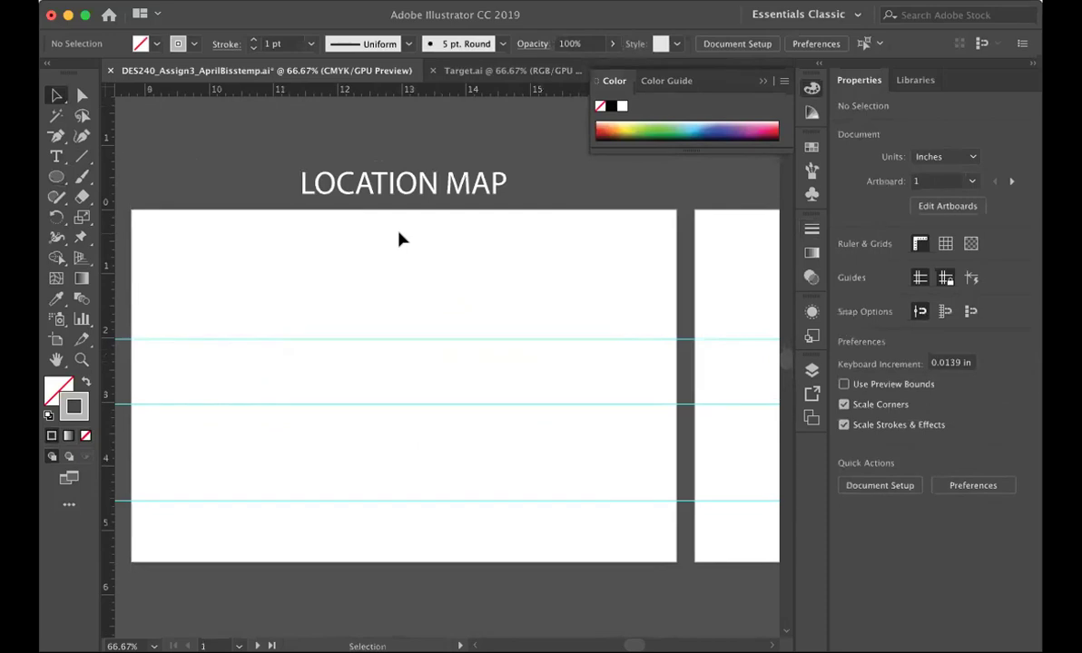
click(57, 156)
drag(56, 177, 115, 184)
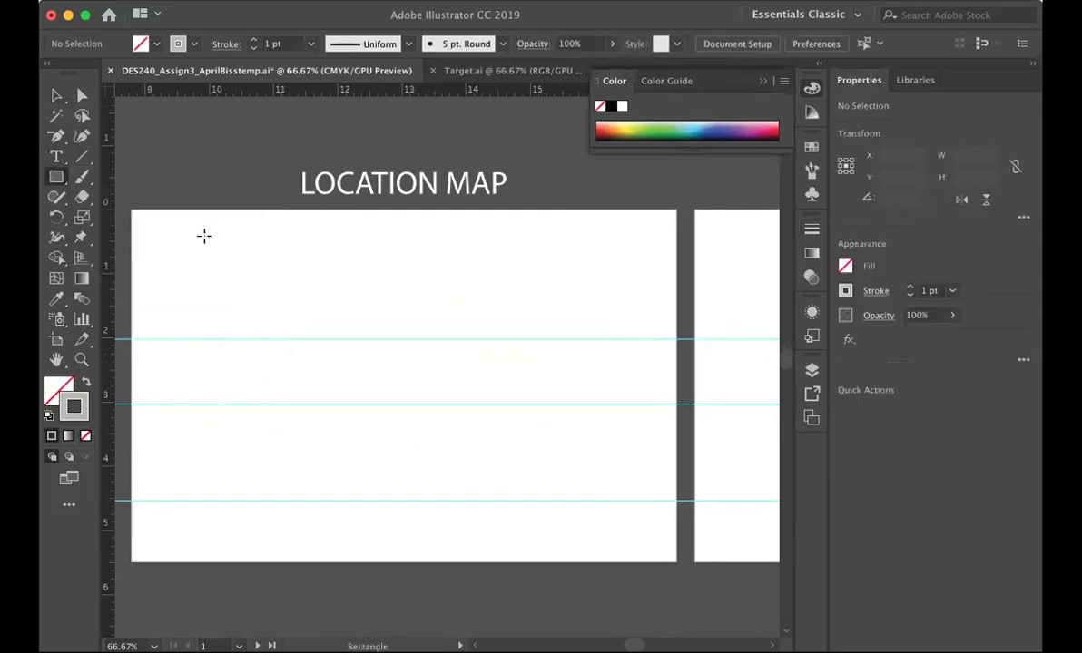
drag(173, 235, 626, 263)
click(56, 94)
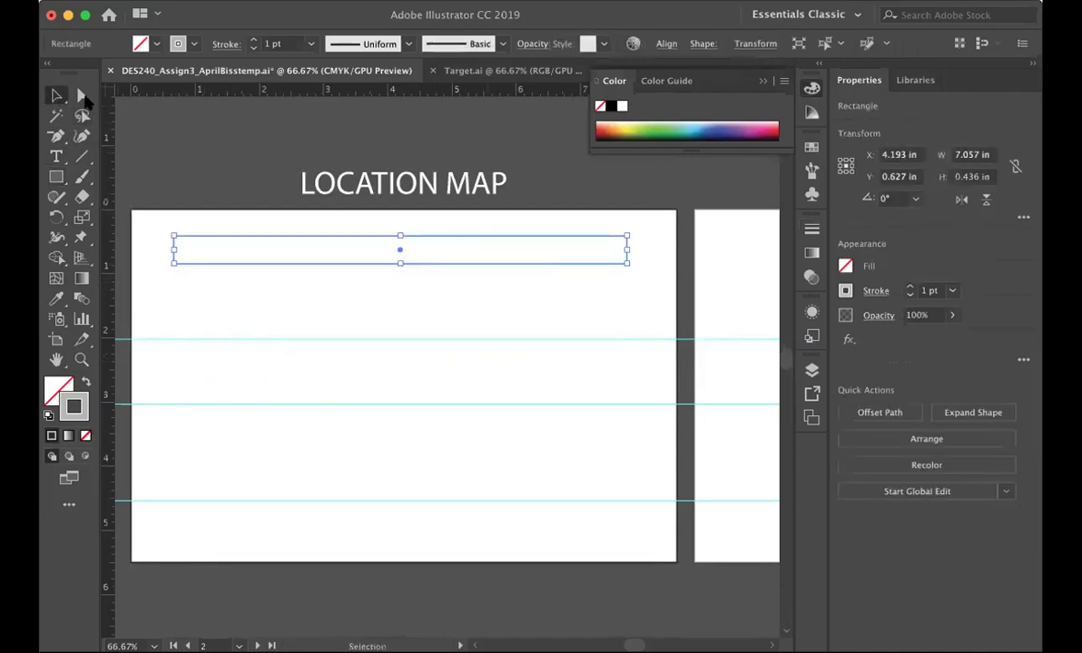
click(291, 210)
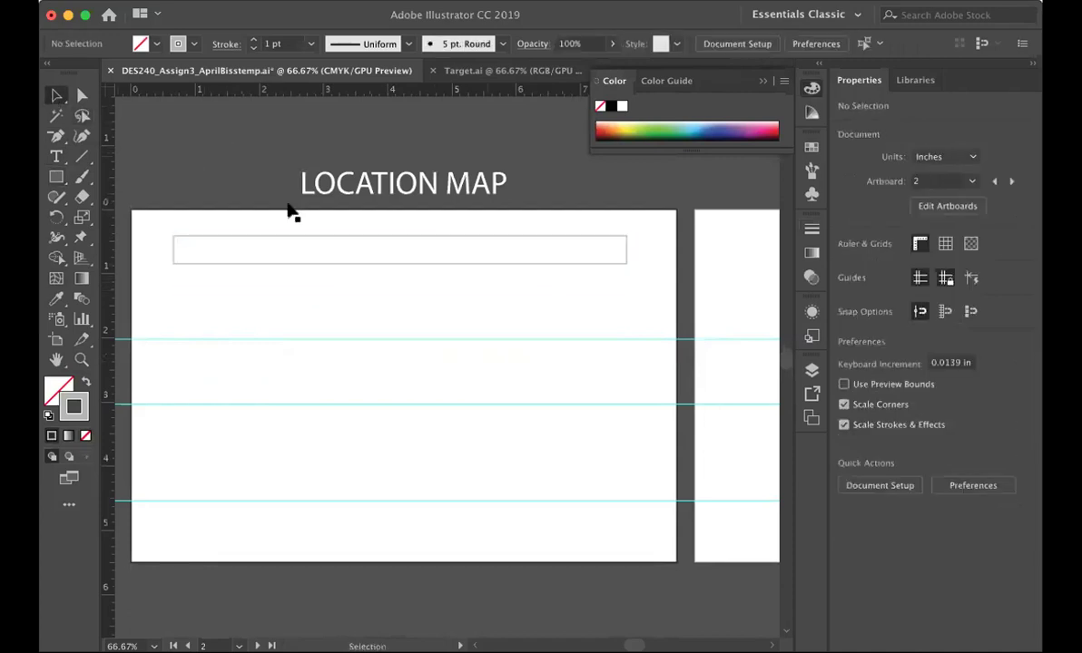
Add a wide text box reading MENU BAR SCREEN OPTIONS just below the outlined bar
click(56, 156)
drag(195, 281, 590, 302)
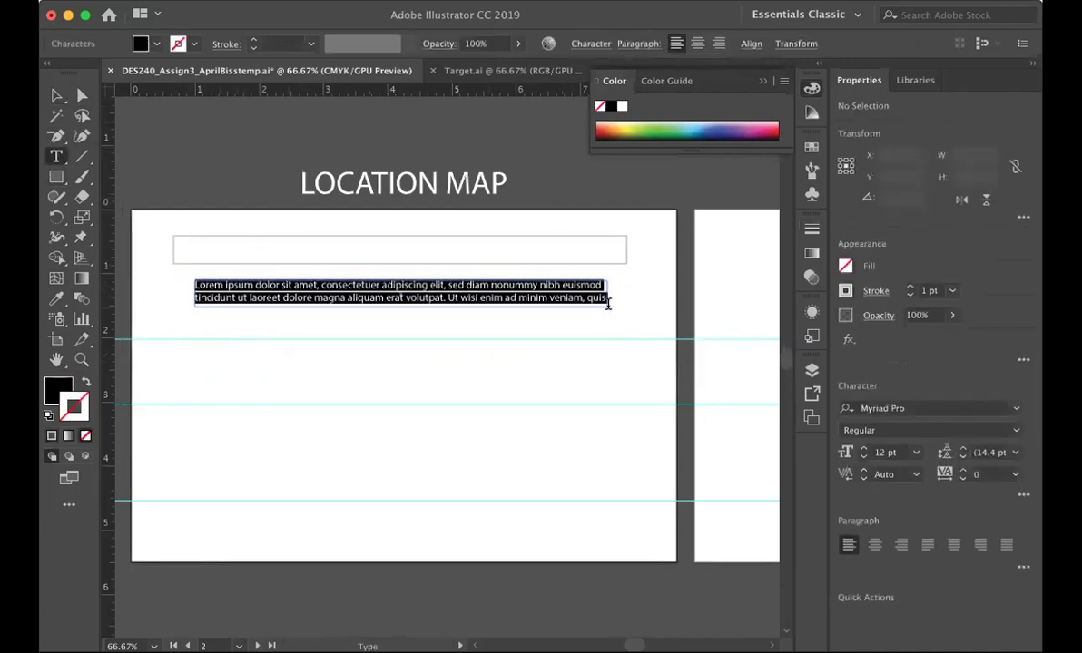
text(MENU BAR SCREEN OPTIONS)
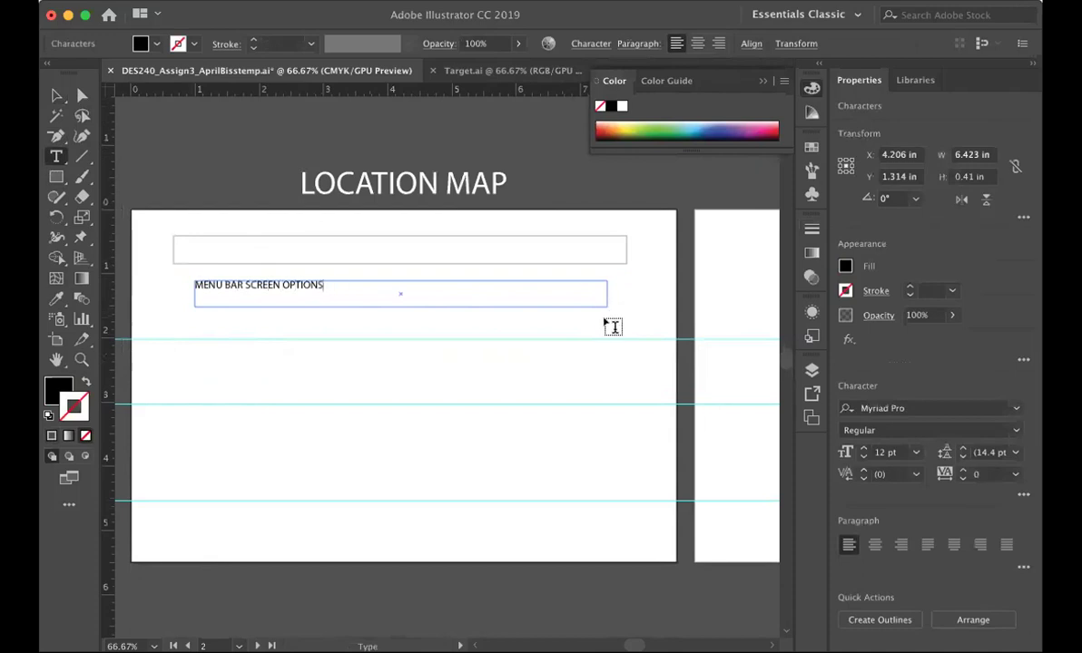
Center-align the menu bar text and move it into the middle of the outlined bar
key(super+a)
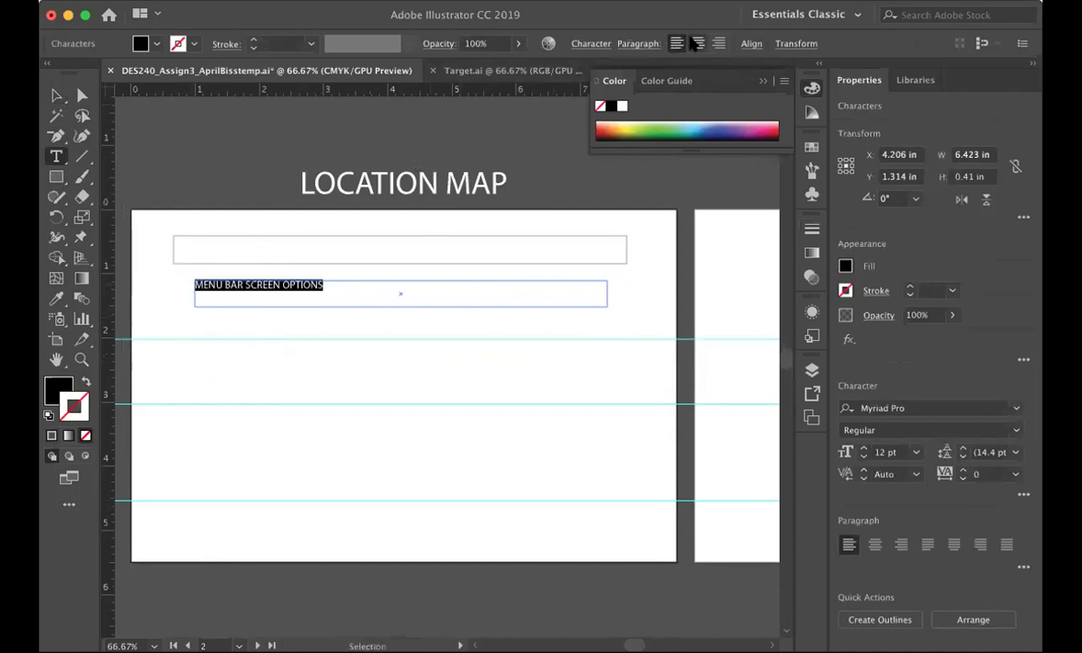
click(697, 42)
click(57, 95)
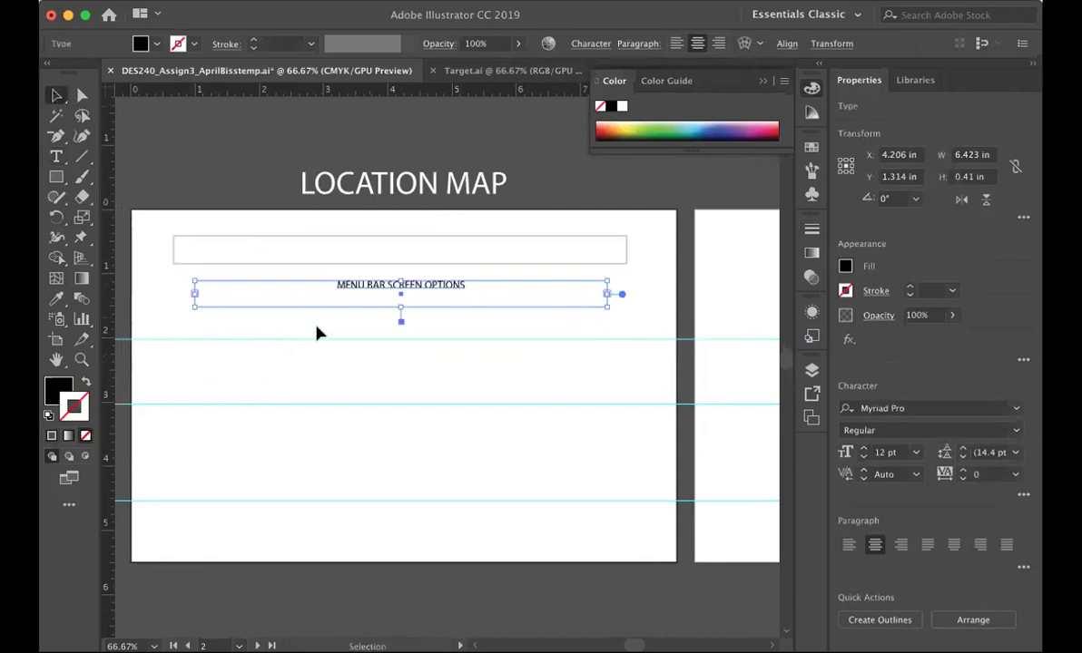
drag(370, 289, 369, 250)
click(405, 320)
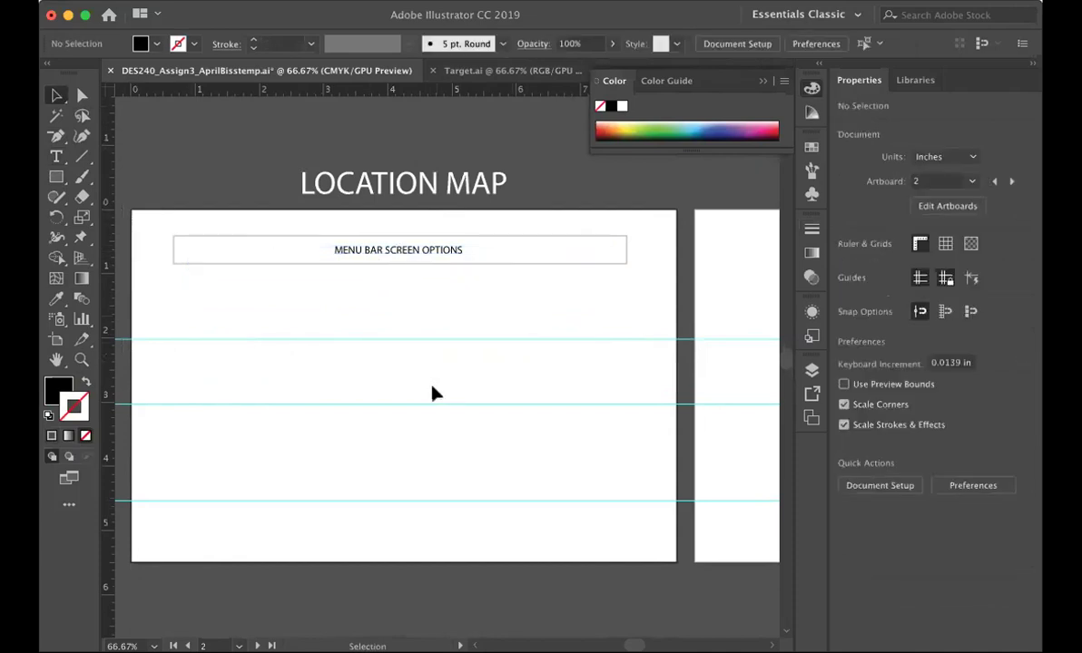
Draw a wide black rectangle under the right two-thirds of the menu bar, reaching down to the uppermost guide
click(56, 177)
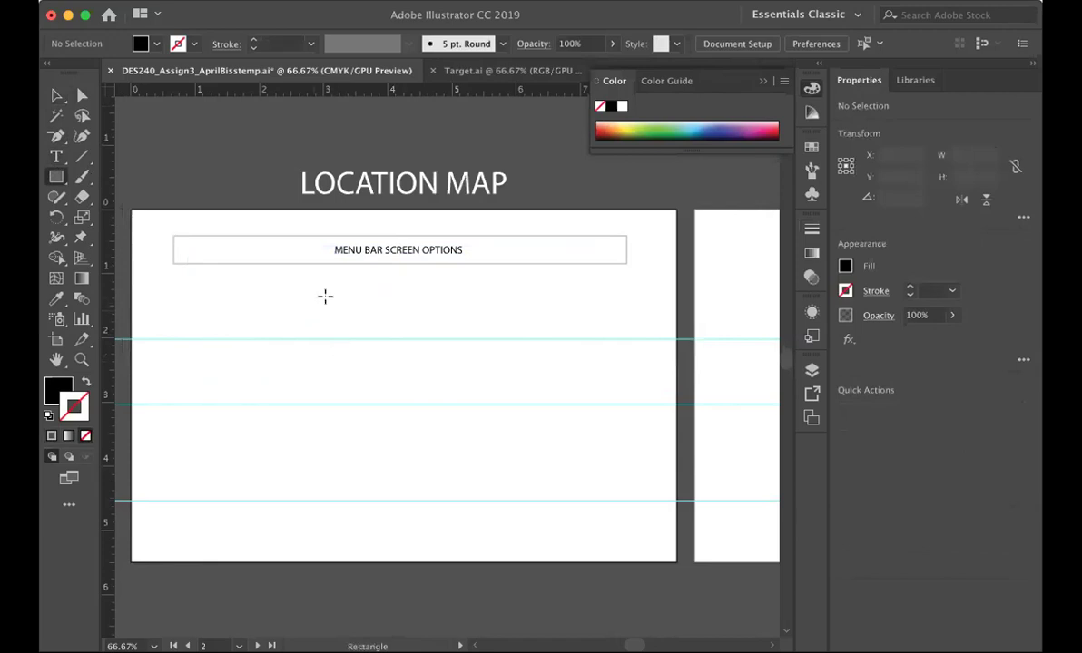
drag(324, 281, 628, 338)
click(55, 94)
click(148, 248)
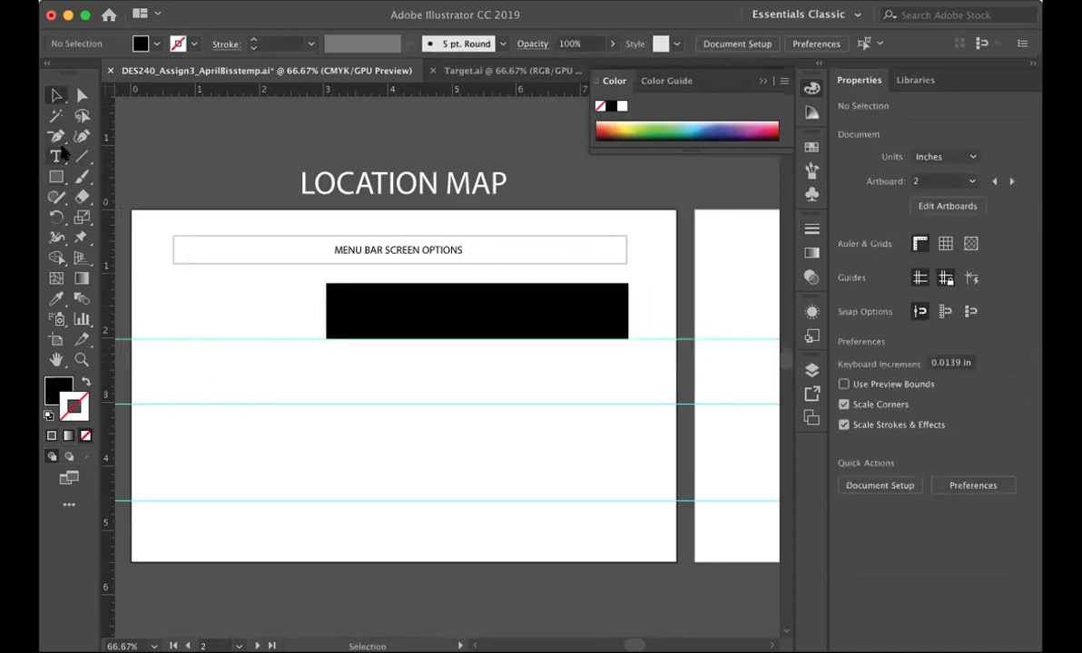
Draw a black rectangle about 2.47 by 2.38 in below the wide one, flush with its left edge, leaving a small gap
click(55, 177)
drag(326, 342, 487, 497)
click(55, 95)
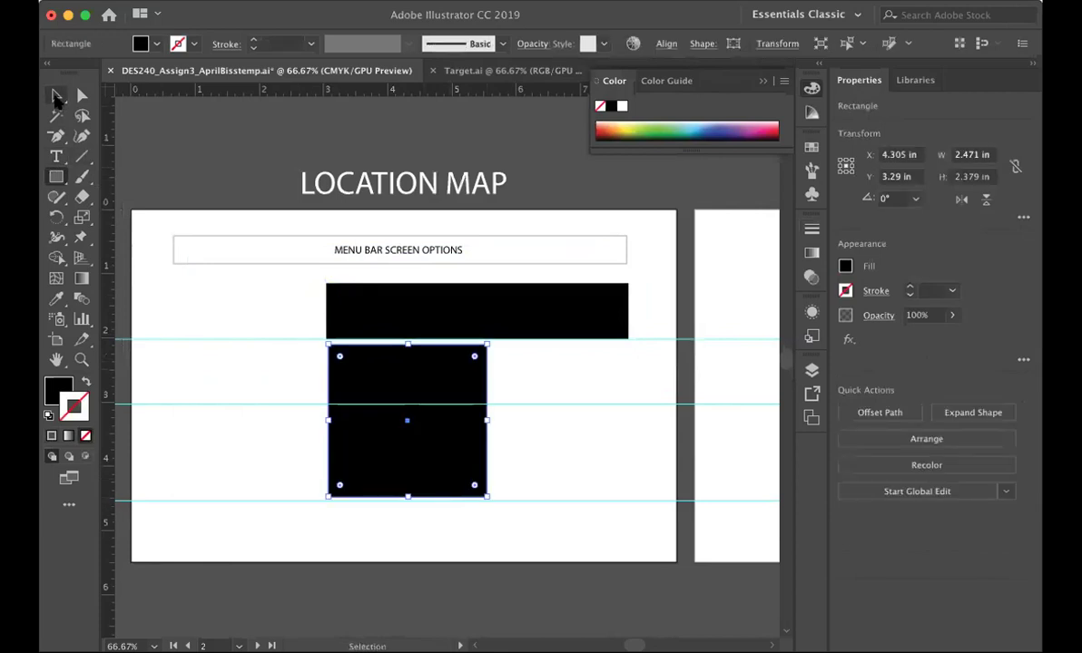
drag(445, 423, 445, 424)
click(524, 413)
Draw a black rectangle about 2.14 by 0.9 in right of the square one, and duplicate it below, extended to the lowest guide
click(57, 178)
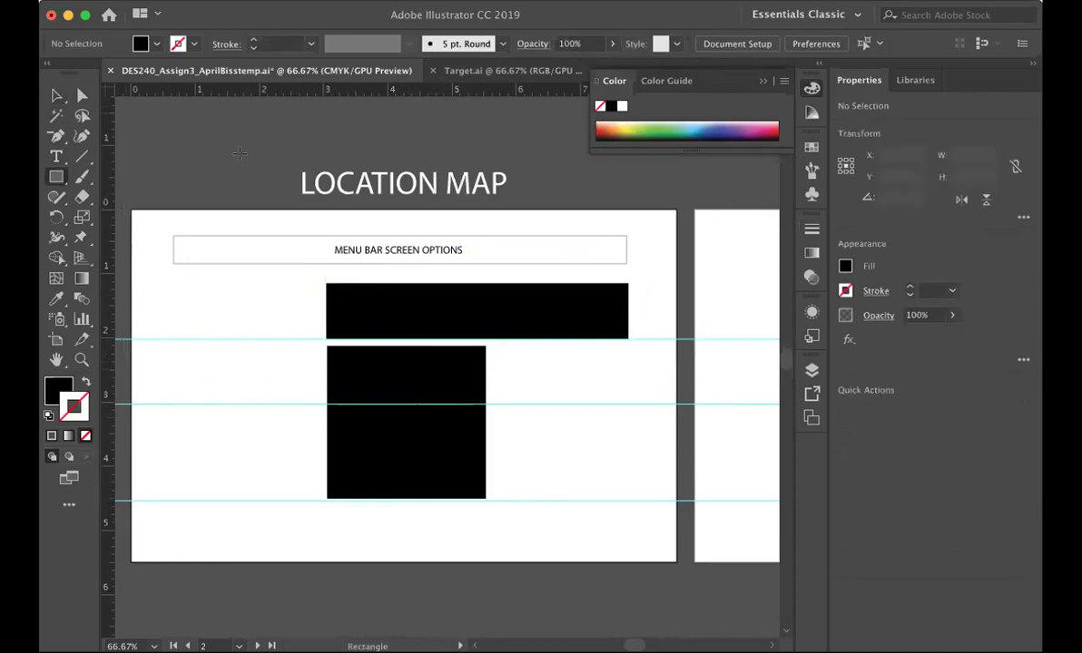
drag(490, 347, 628, 403)
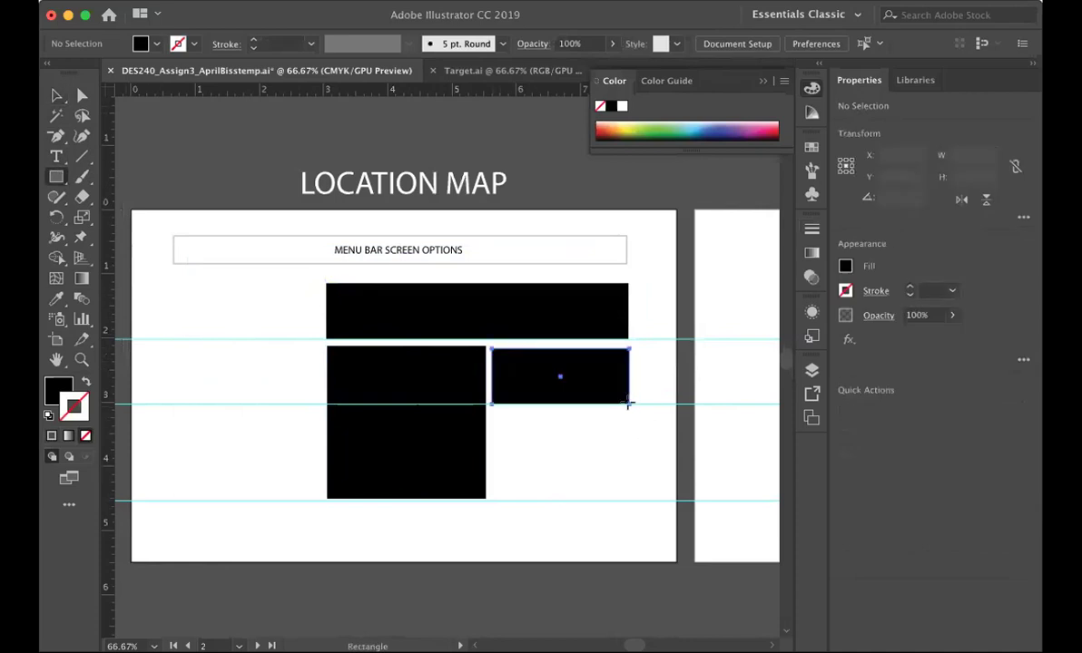
click(56, 96)
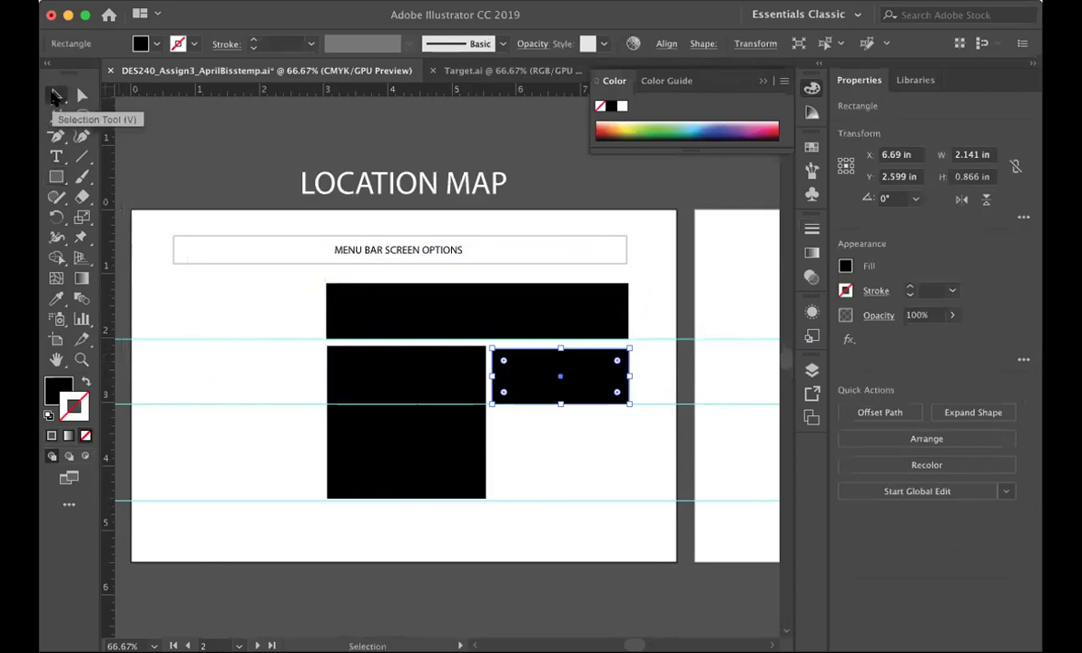
drag(560, 344, 560, 344)
click(590, 465)
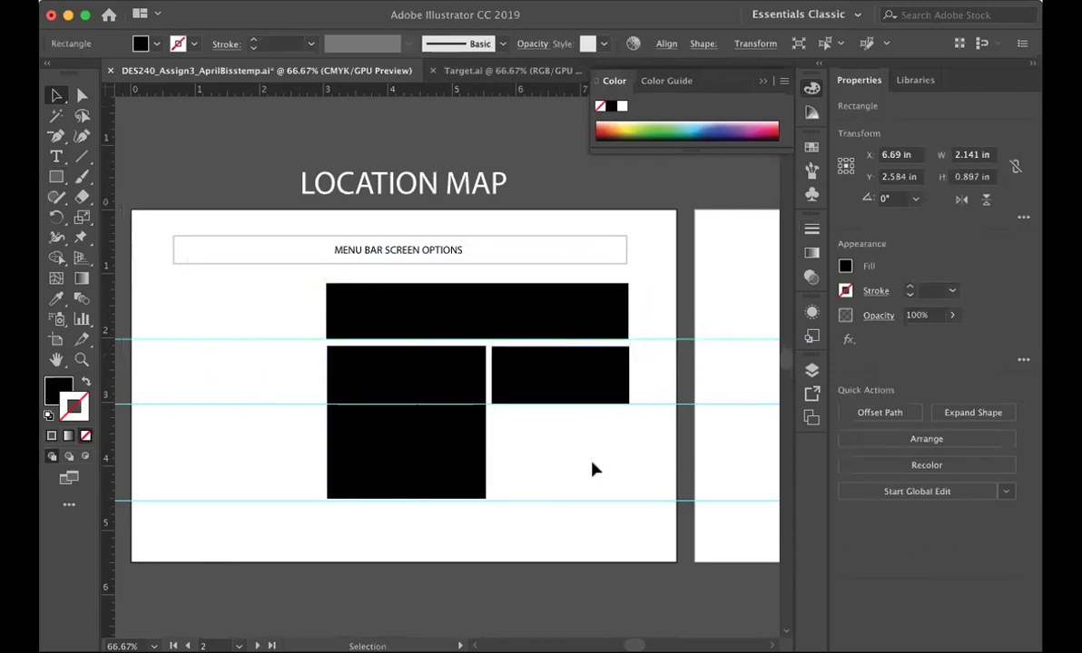
click(544, 374)
drag(543, 369, 560, 498)
Fill all four black rectangles on the location map with light gray BABABA
drag(592, 552, 366, 339)
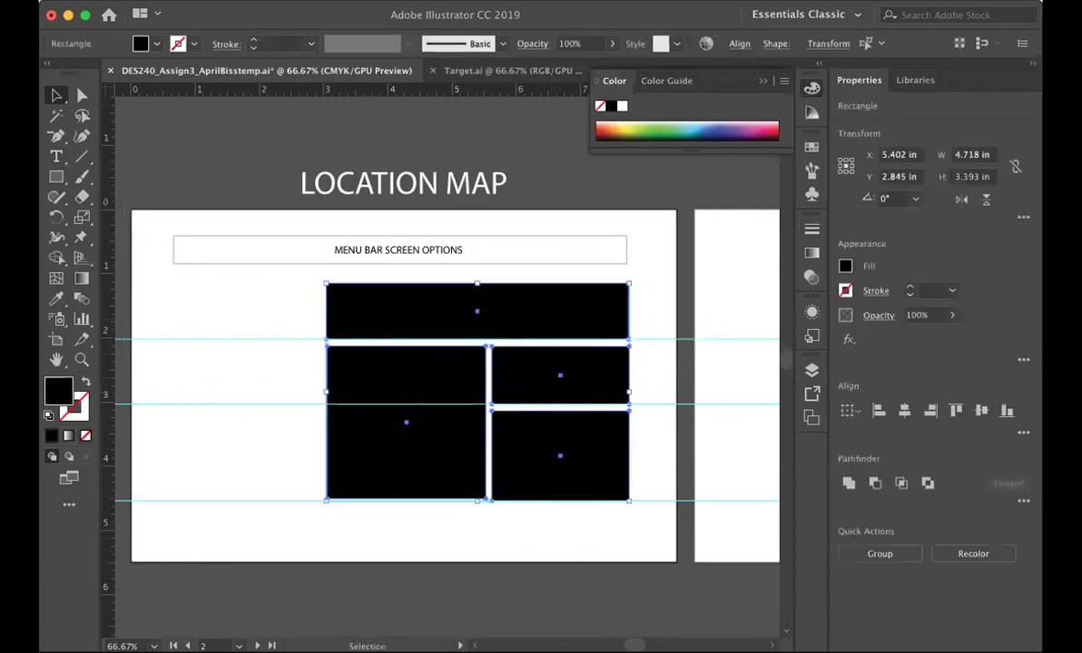
double_click(54, 395)
drag(213, 340, 179, 386)
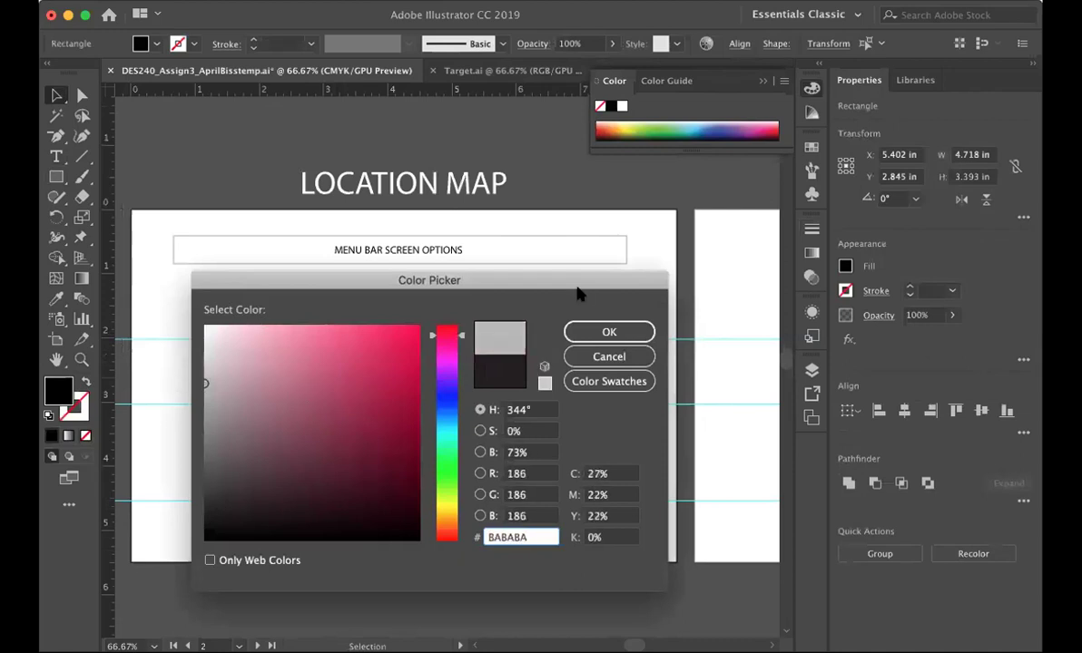
click(617, 334)
click(667, 333)
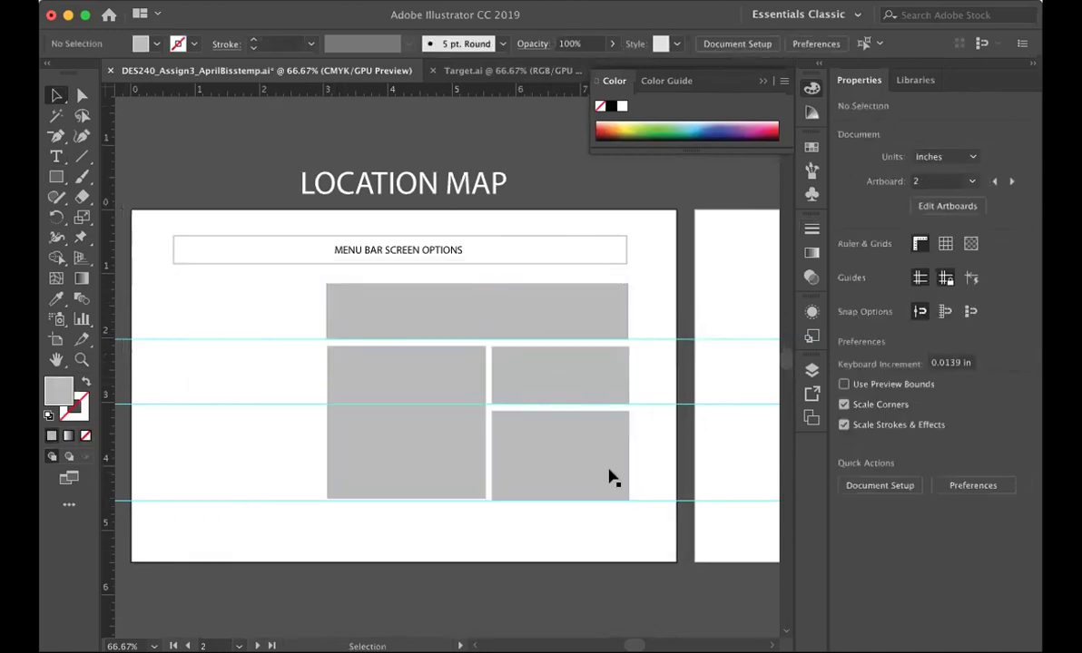
Add a text area about 1.98 by 3.38 in beside the gray blocks, its left edge aligned with the menu bar
scroll(609, 478, left, 3)
scroll(609, 478, up, 1)
key(t)
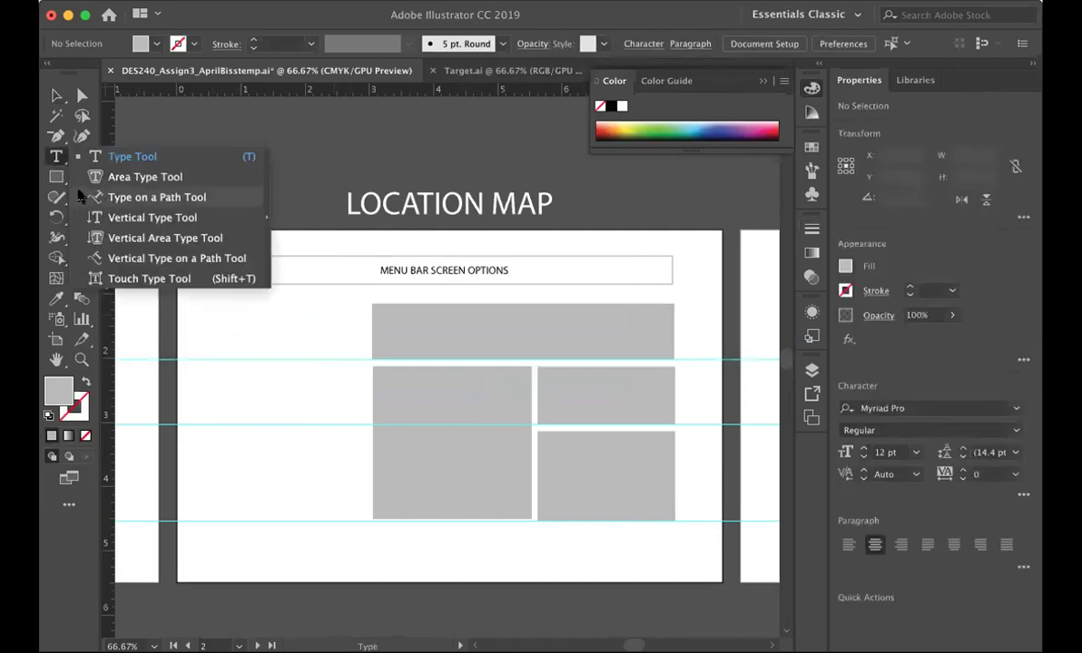
click(112, 160)
drag(219, 310, 346, 524)
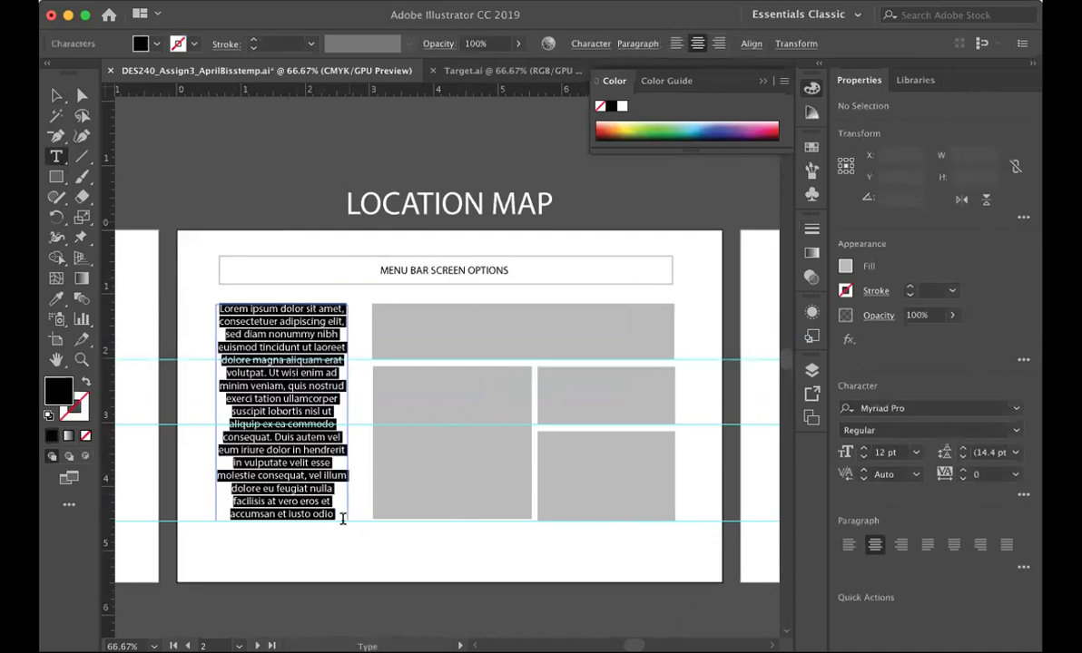
key(Escape)
drag(215, 413, 220, 413)
Set the placeholder text to Helvetica Neue Condensed Bold and align it left
click(56, 156)
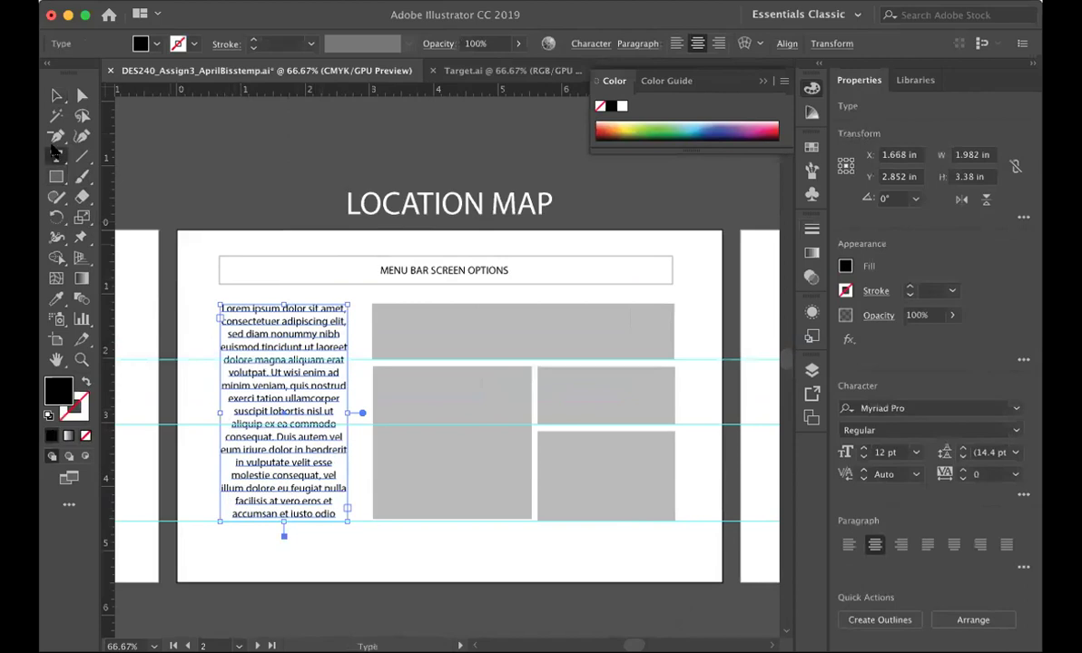
triple_click(284, 327)
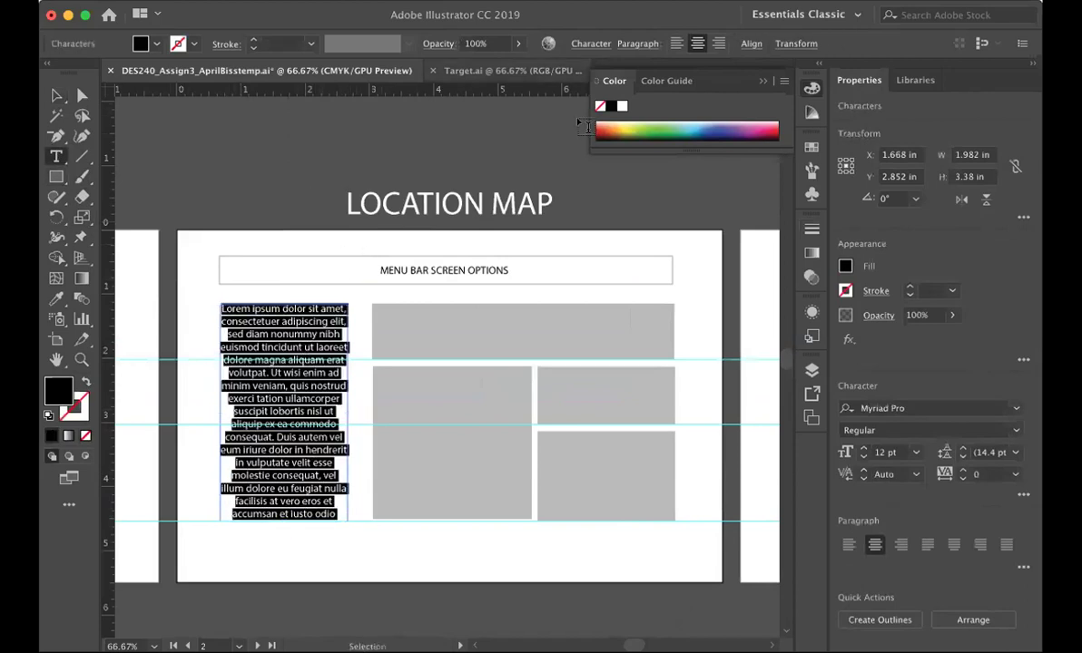
click(584, 46)
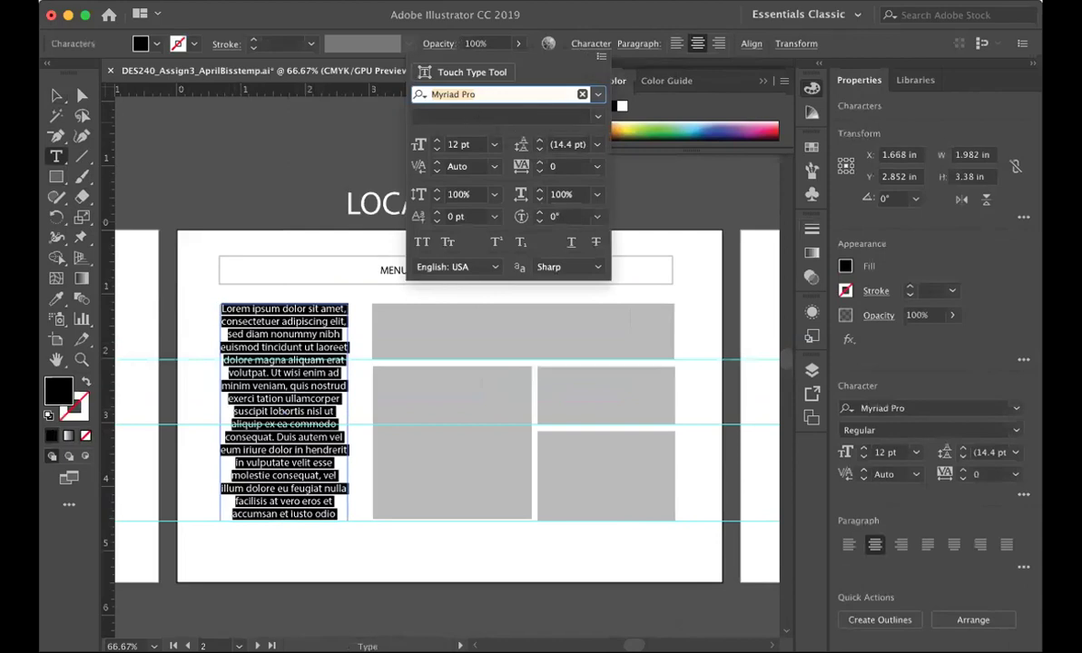
text(Hel)
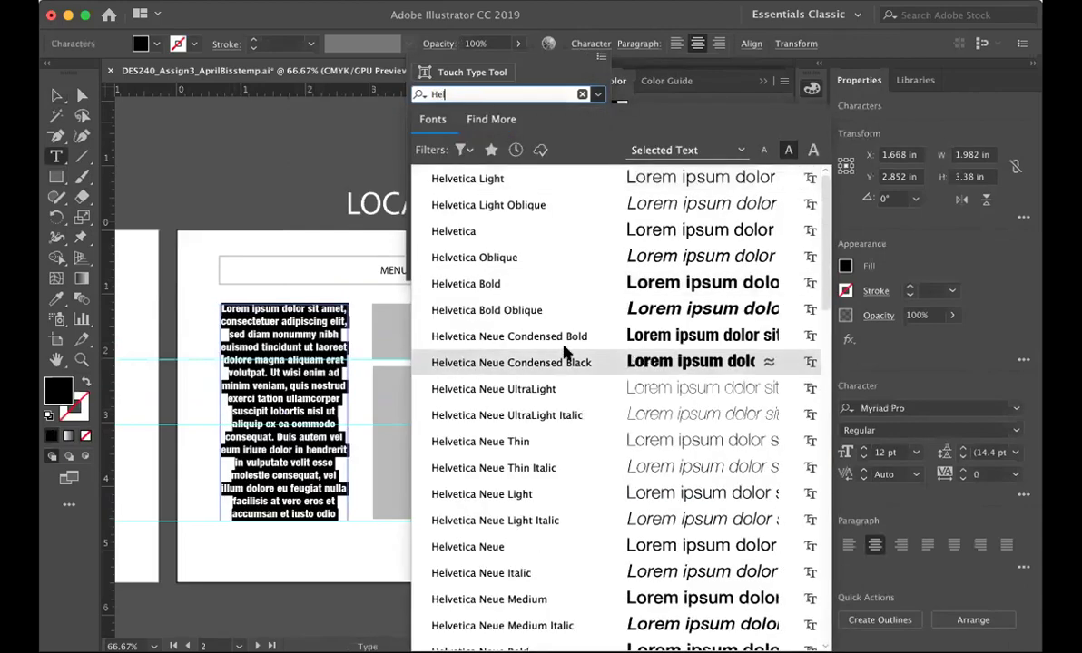
scroll(534, 478, down, 2)
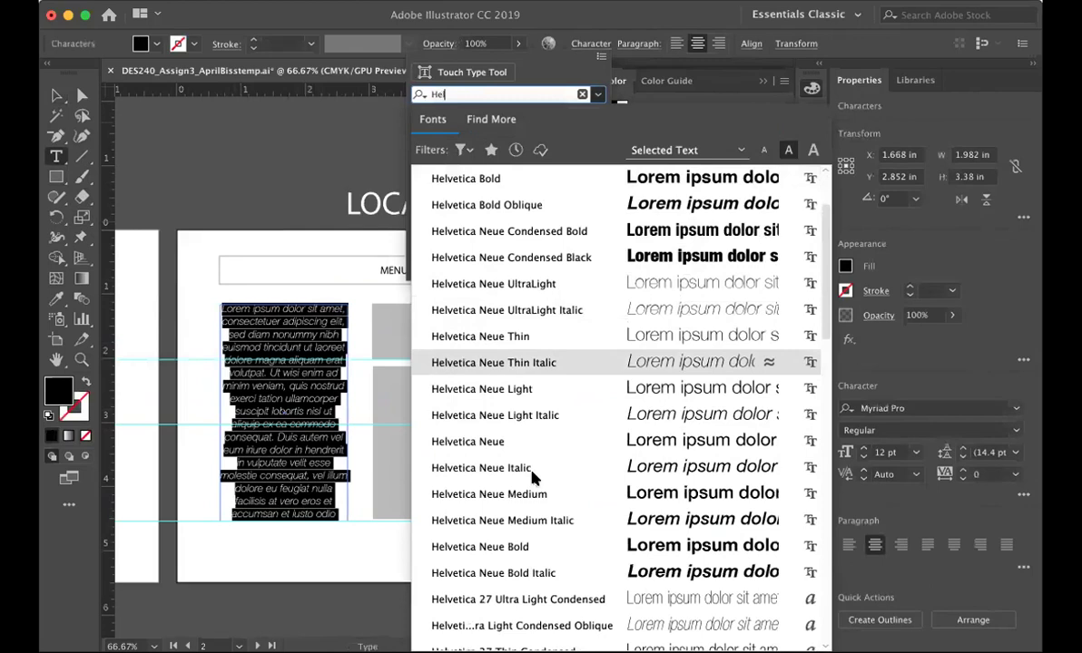
click(515, 237)
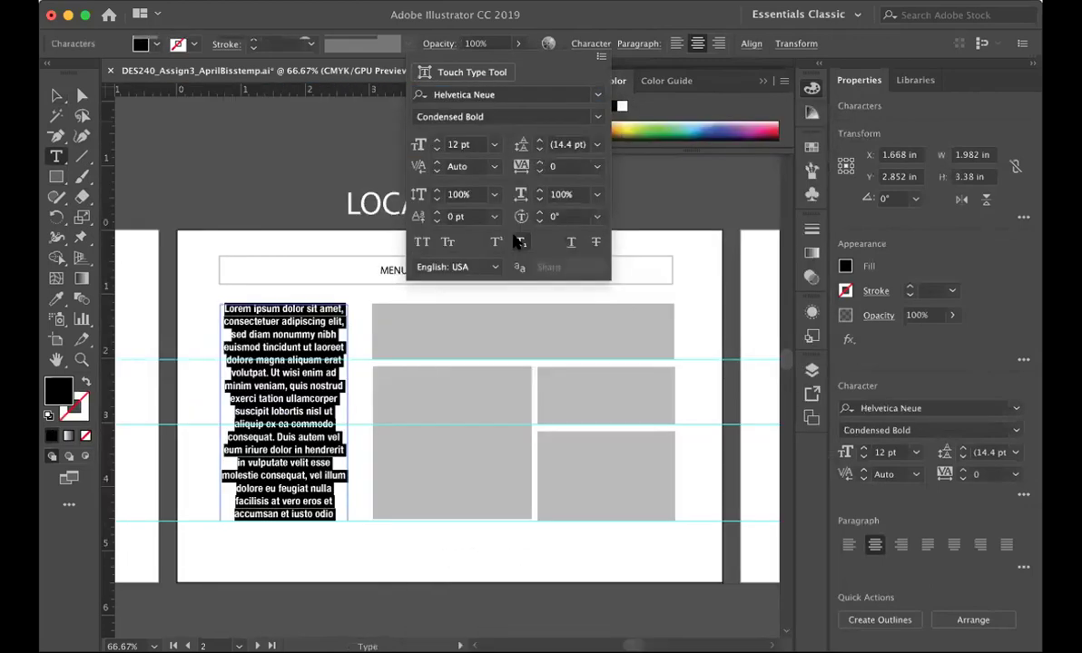
click(591, 45)
click(676, 44)
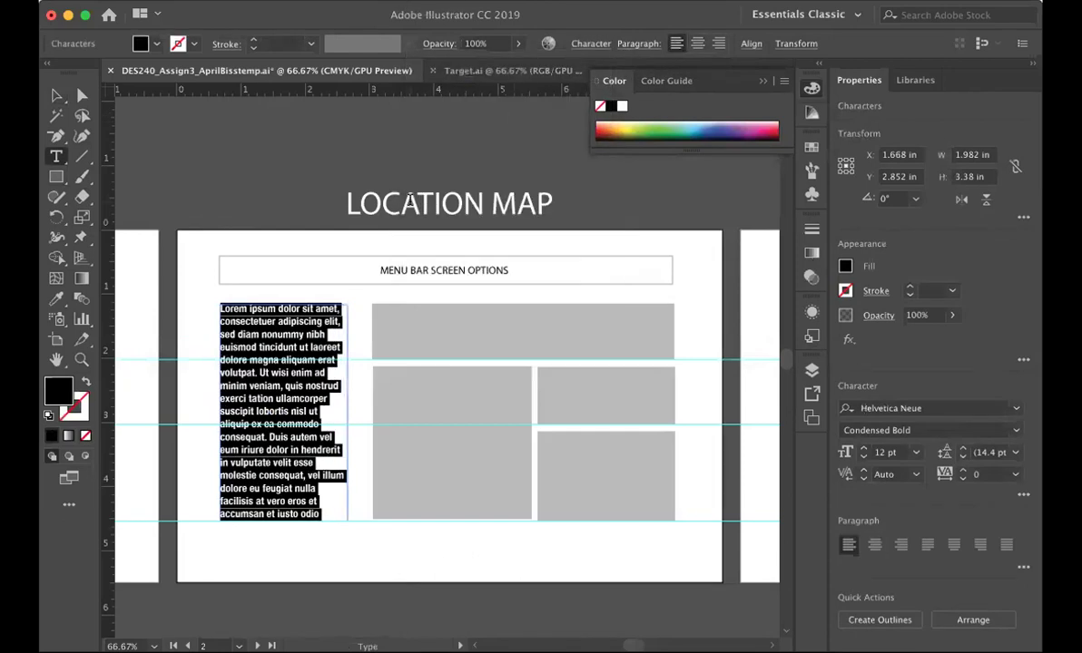
Replace the placeholder text with the heading LOCATION MAP: and an indented list of Grocery, Home, Pharmacy, Apparel and Electronics
text(Lo)
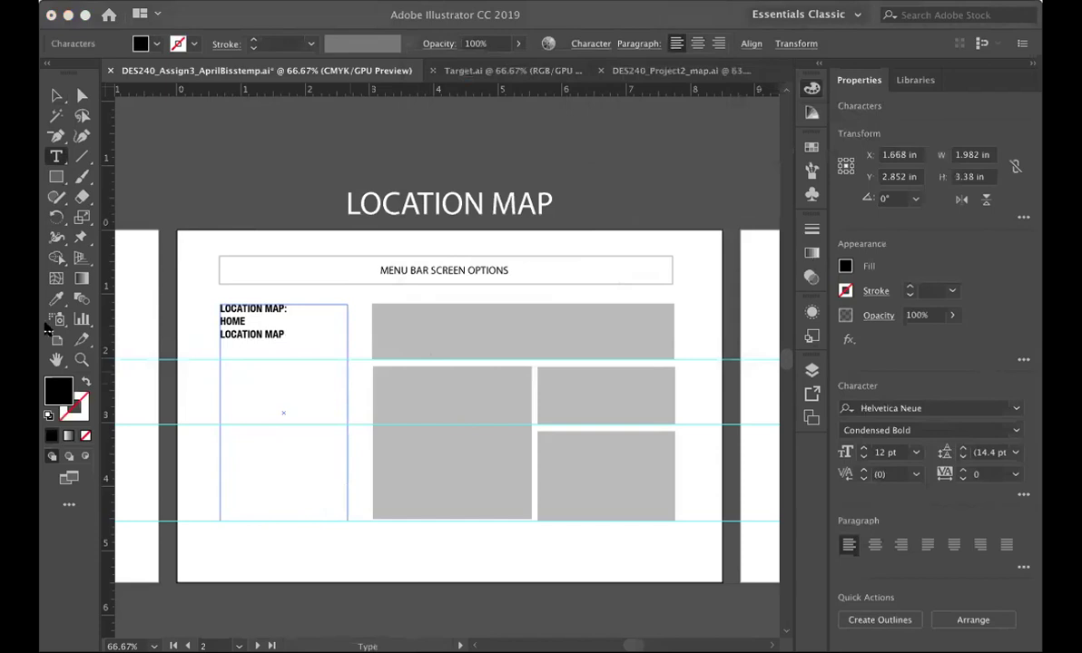
key(F6)
drag(218, 330, 193, 320)
text(Grocery Home Pharmacy Apparel Electronics)
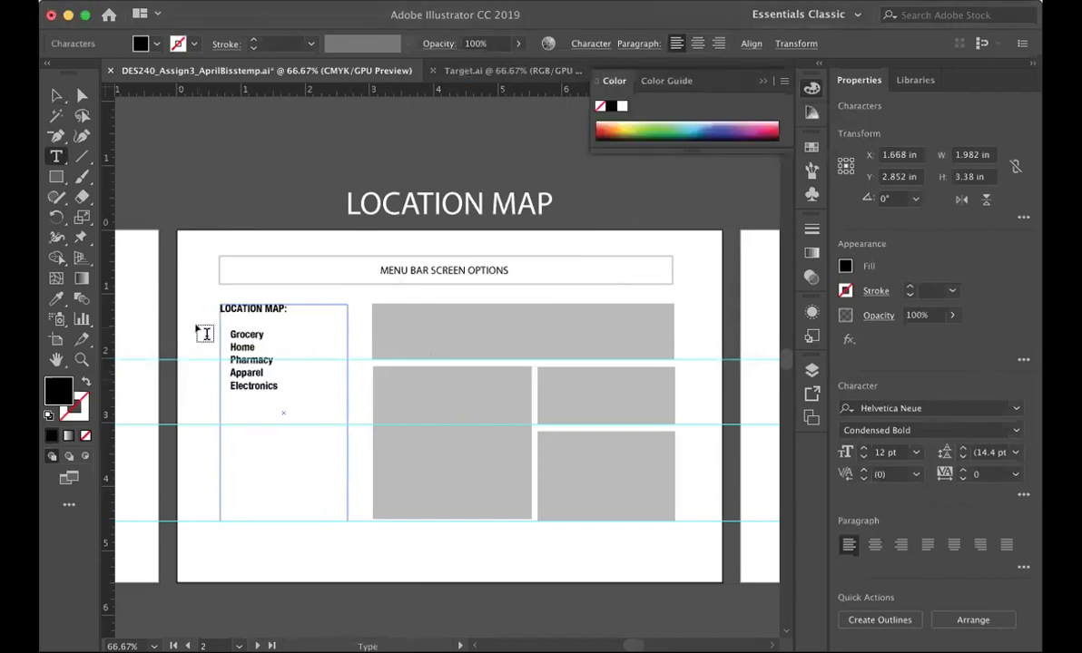
click(57, 94)
click(227, 161)
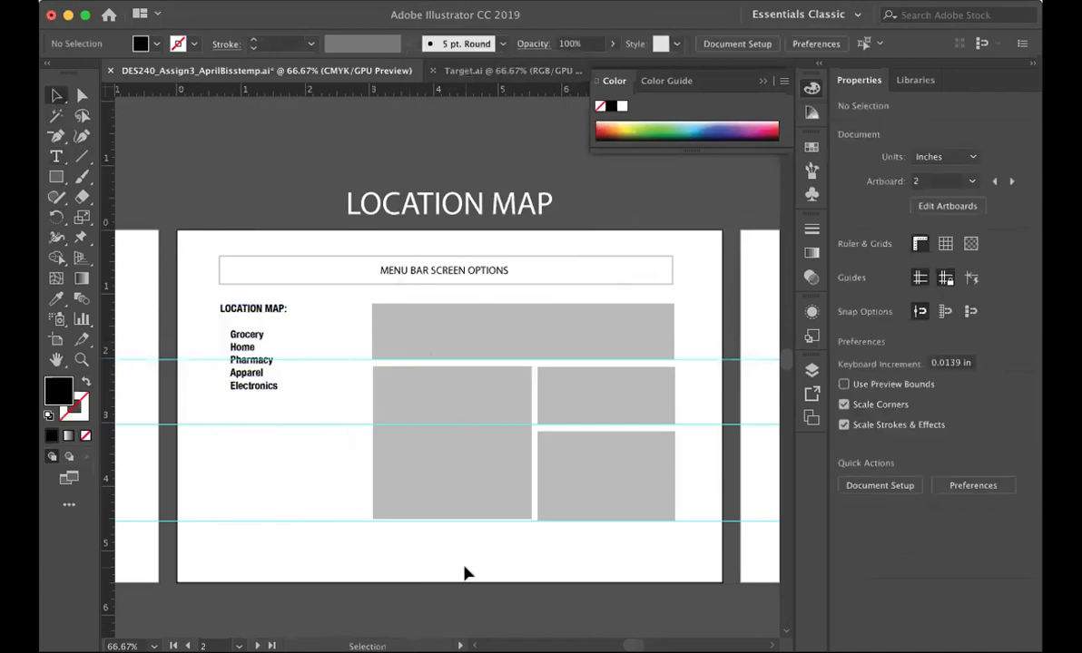
Copy the double-headed arrow from the home screen to the location map and place it below the gray blocks
scroll(325, 541, left, 5)
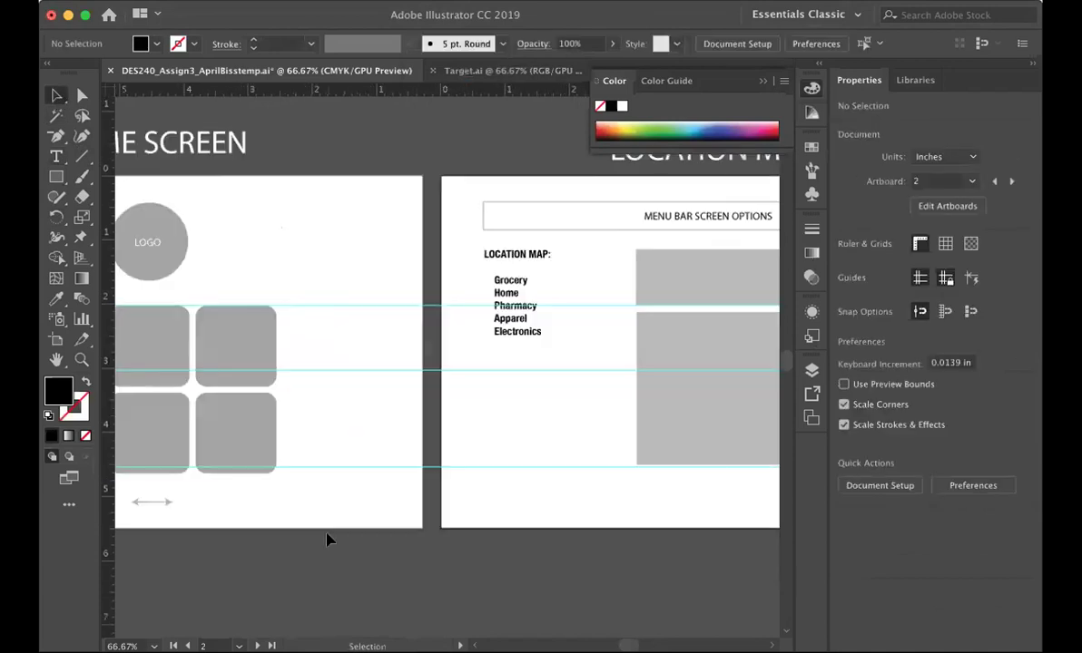
click(164, 502)
key(super+c)
scroll(260, 501, right, 5)
key(super+v)
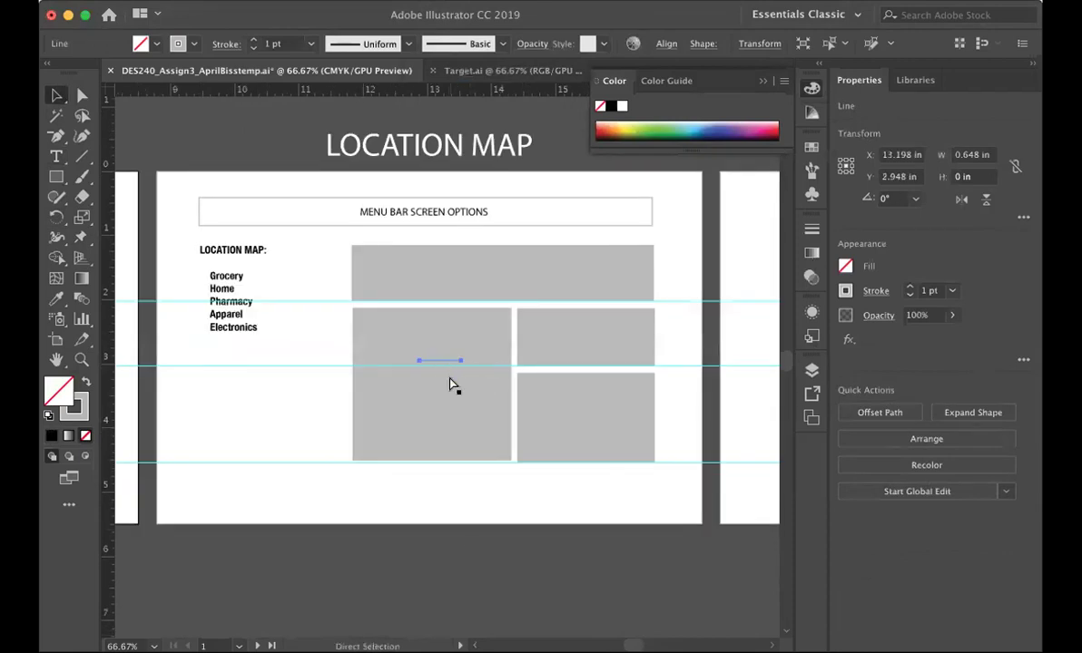
click(438, 485)
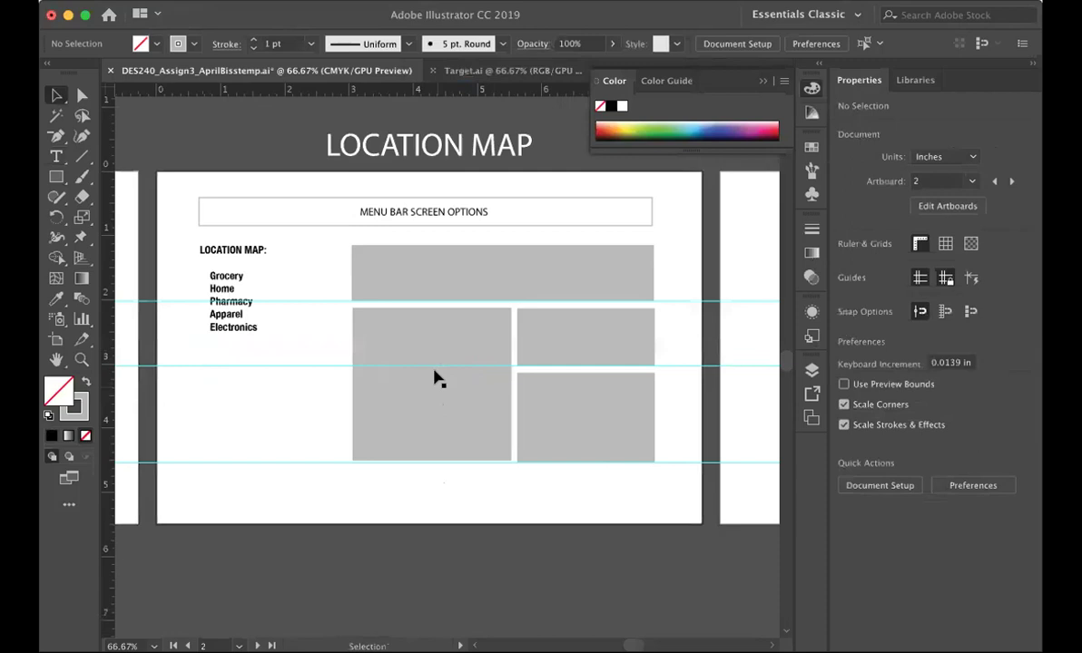
click(439, 362)
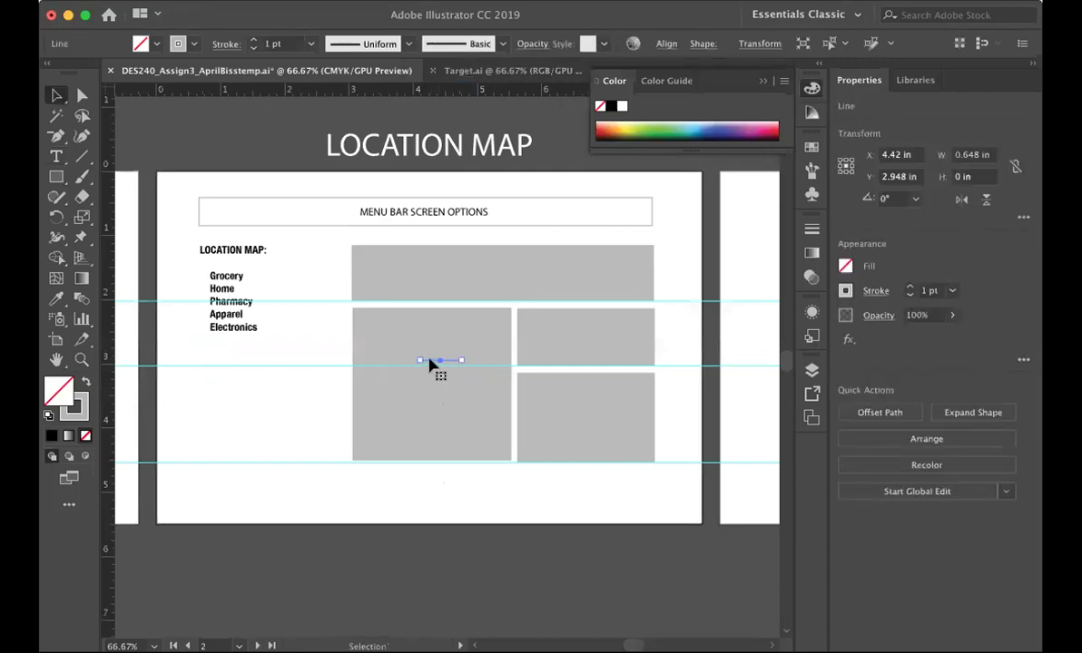
drag(432, 365, 425, 500)
click(449, 555)
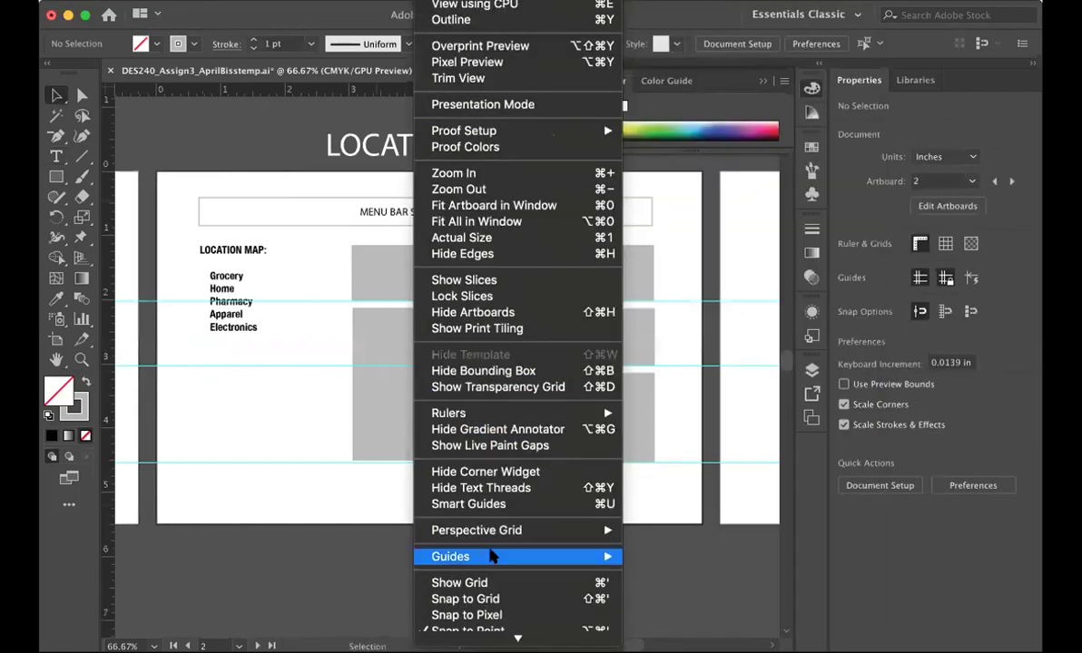
Turn on Snap to Grid and reposition the double-headed arrow at about X 4.3 in, Y 5.125 in
mouse_move(545, 556)
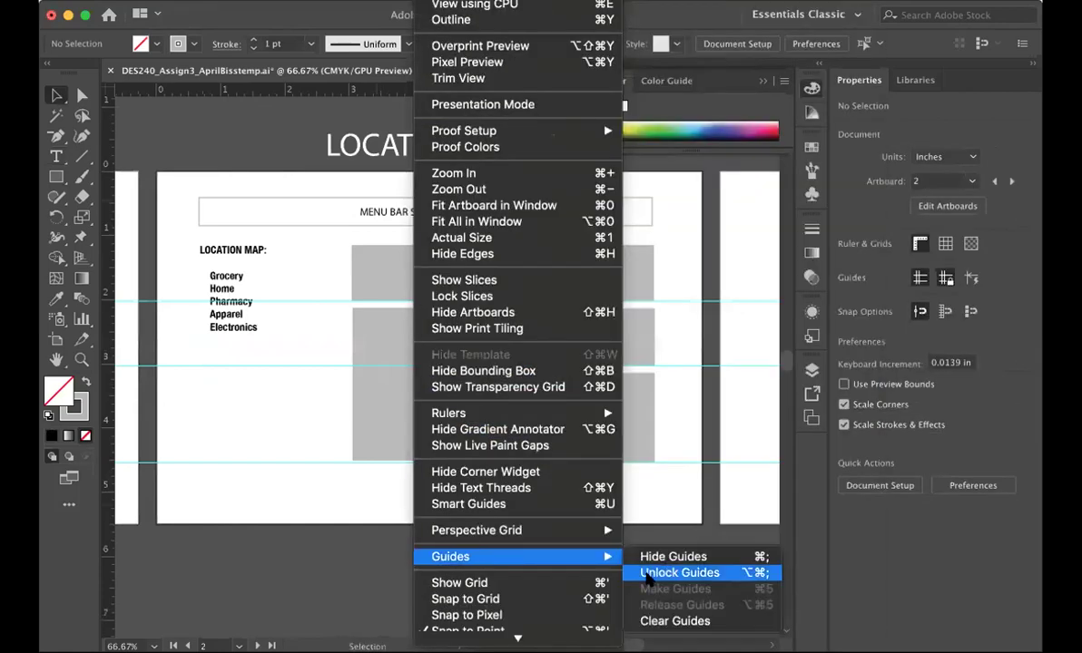
scroll(545, 550, down, 2)
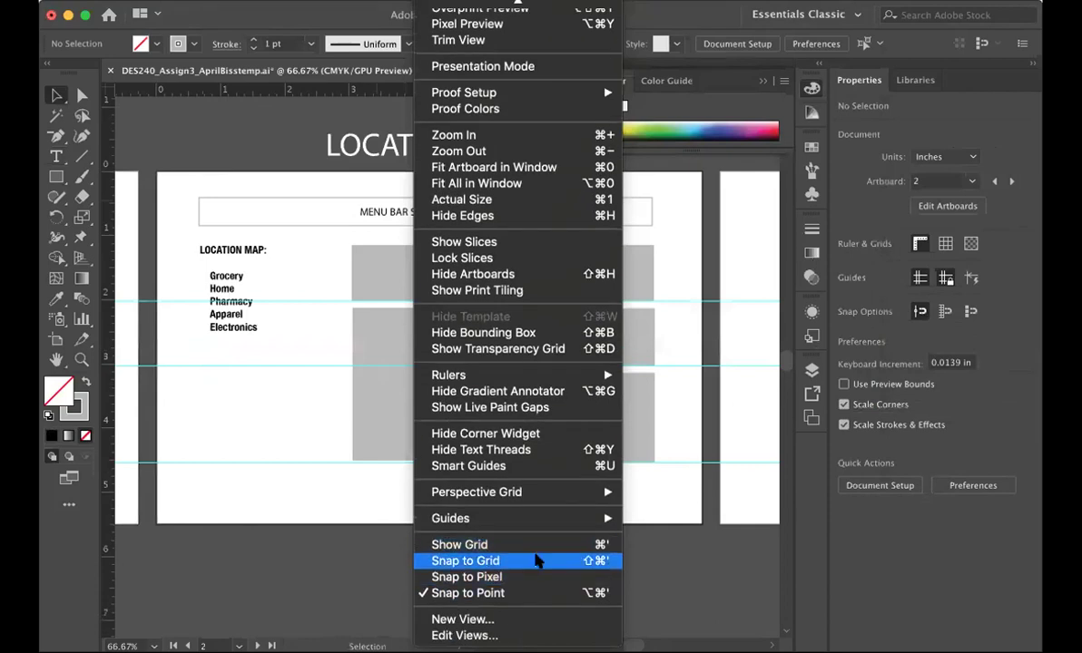
click(535, 562)
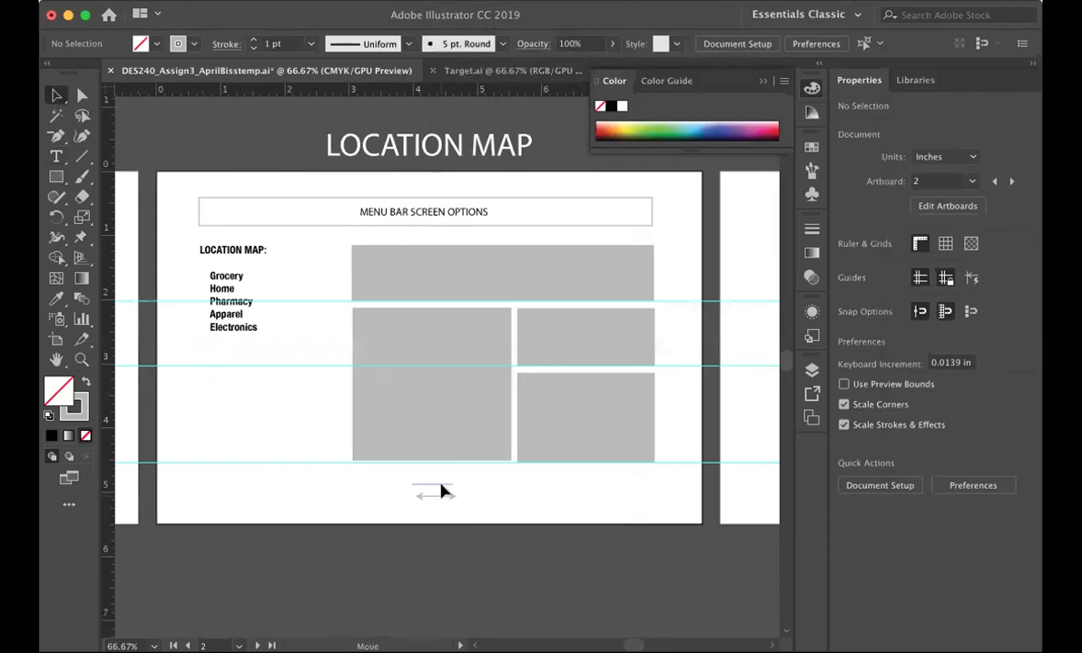
click(443, 497)
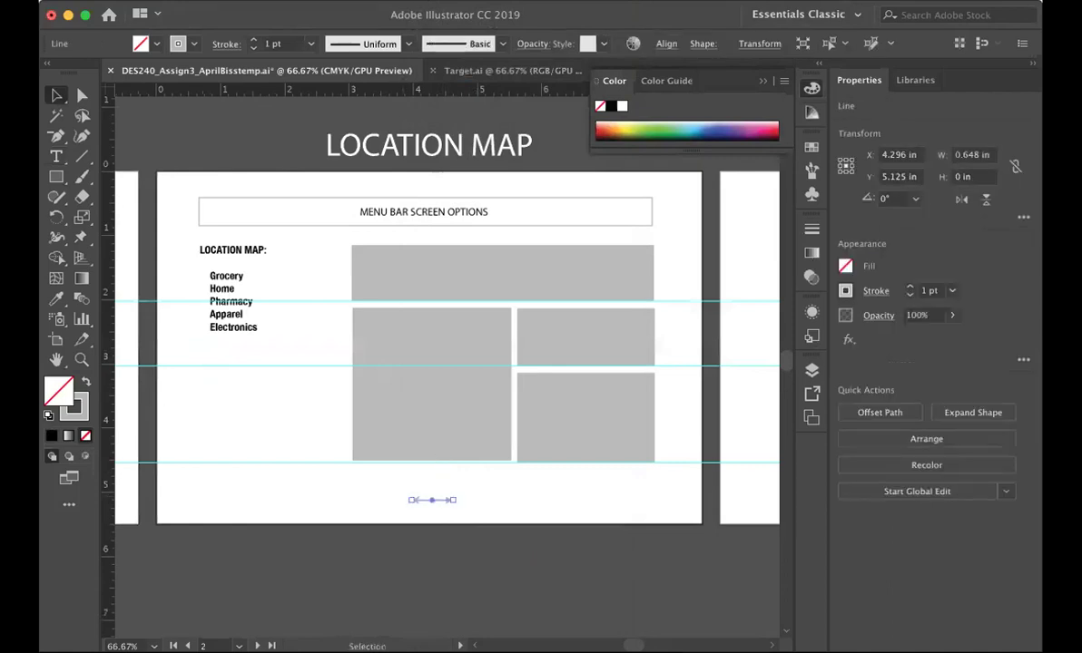
Turn on Snap to Pixel and shift the double-headed arrow slightly to the right
click(426, 0)
scroll(477, 594, down, 1)
scroll(476, 595, down, 1)
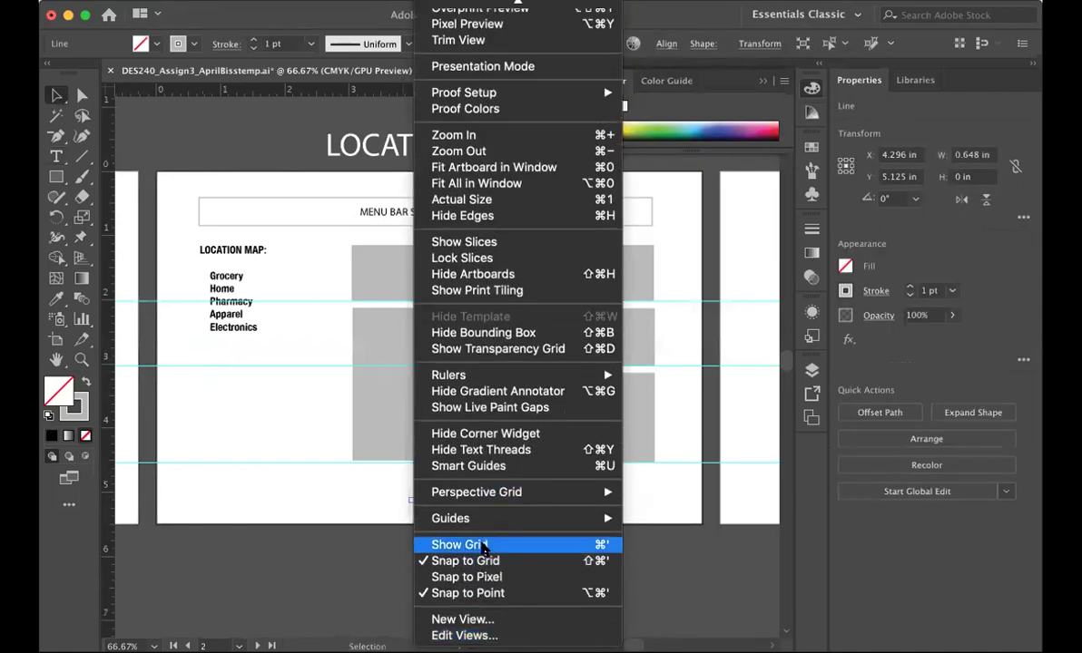
mouse_move(485, 519)
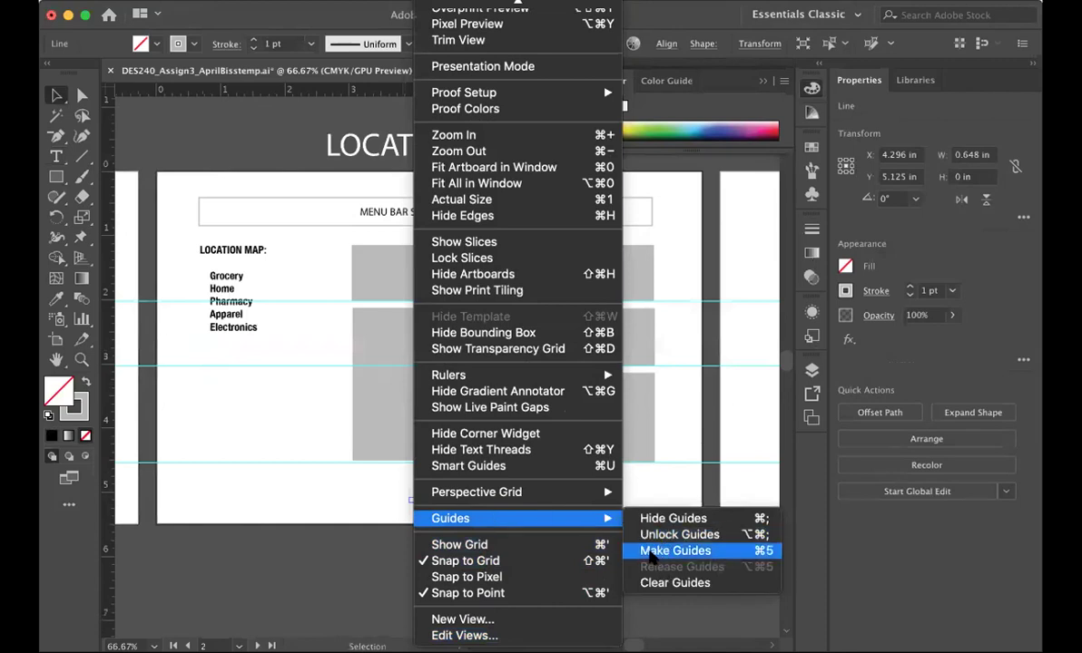
click(541, 578)
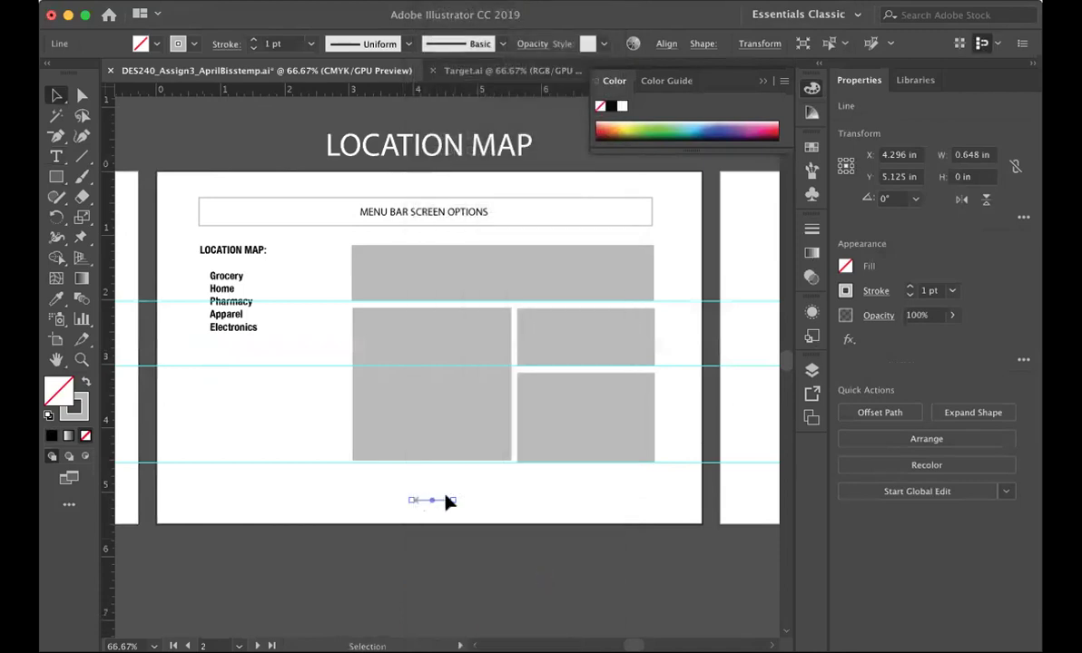
drag(443, 503, 444, 503)
click(468, 565)
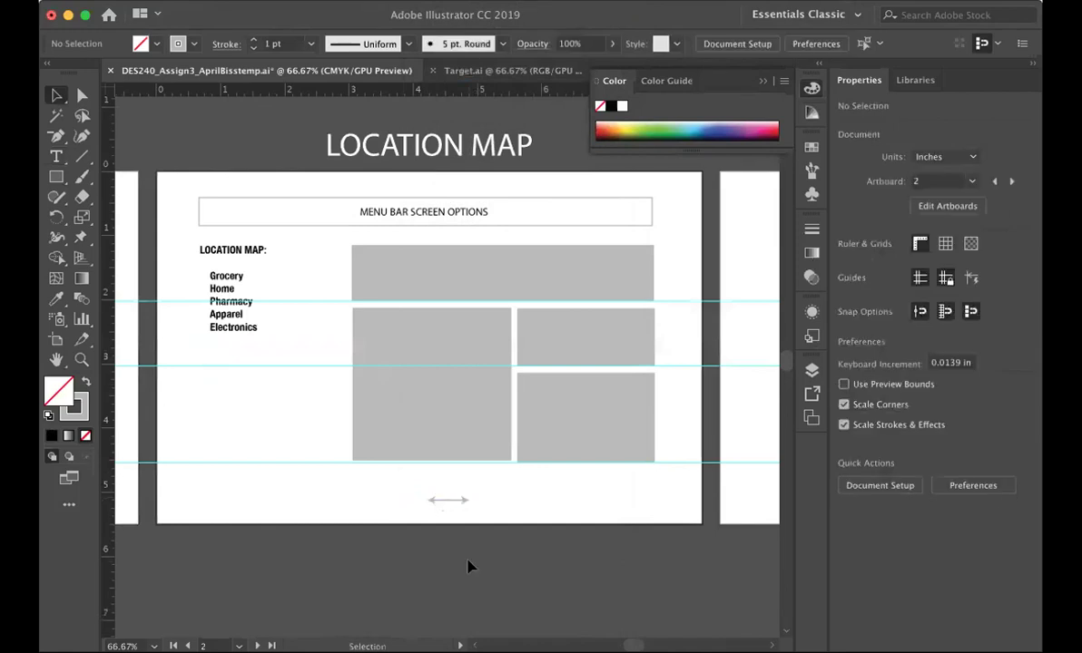
Copy the menu bar box with its MENU BAR SCREEN OPTIONS label from the location map to the upper part of the search screen
scroll(468, 564, left, 8)
scroll(469, 565, right, 10)
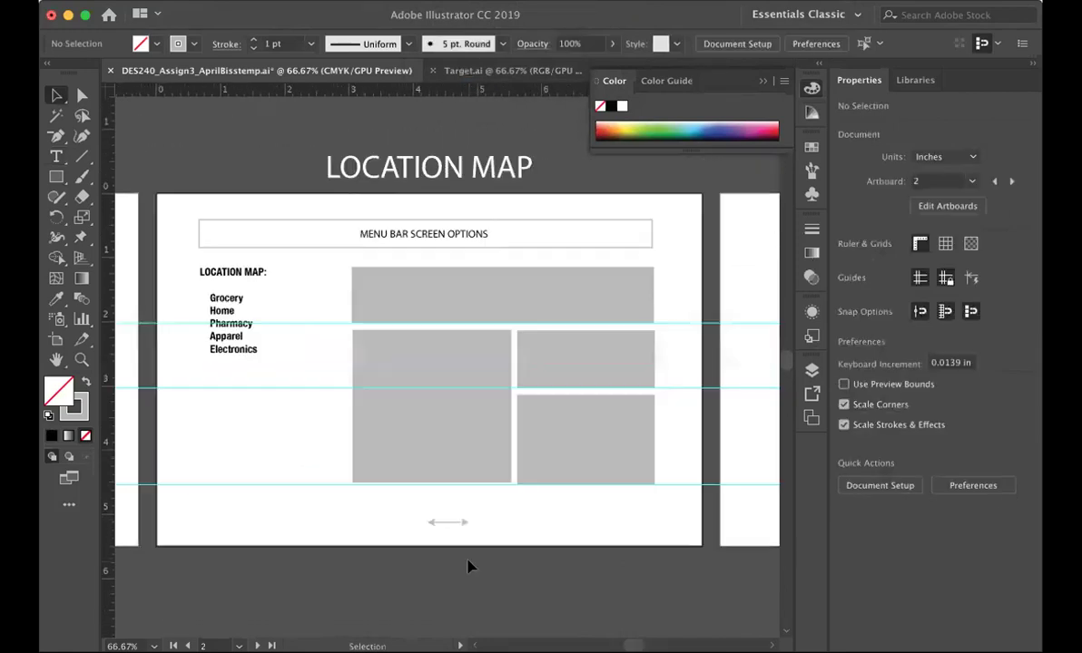
scroll(468, 564, right, 8)
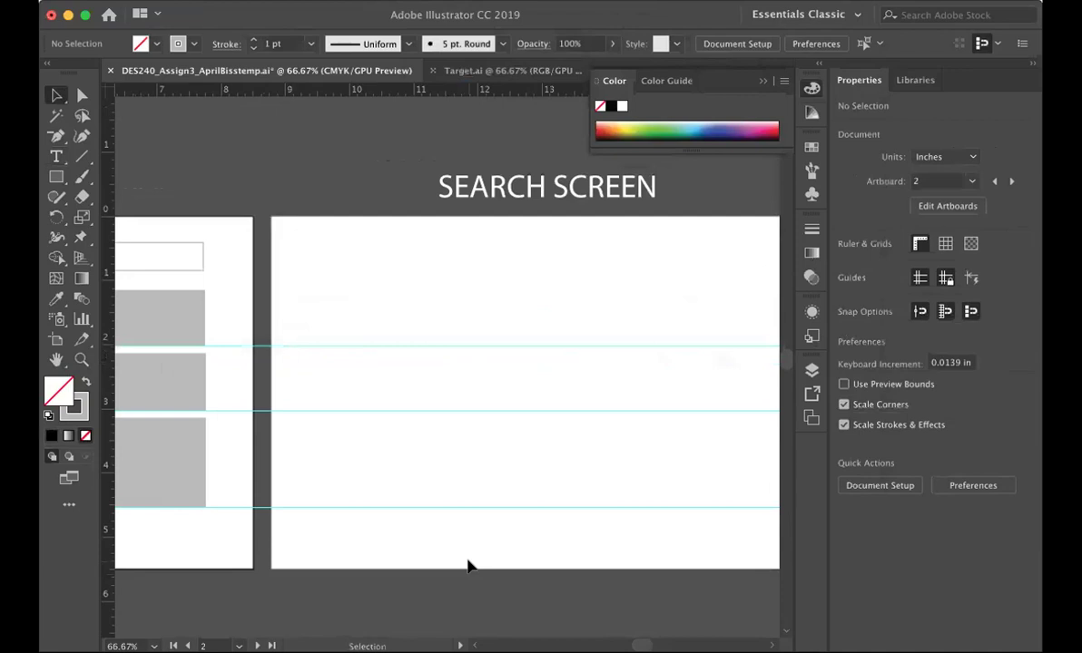
scroll(469, 564, right, 3)
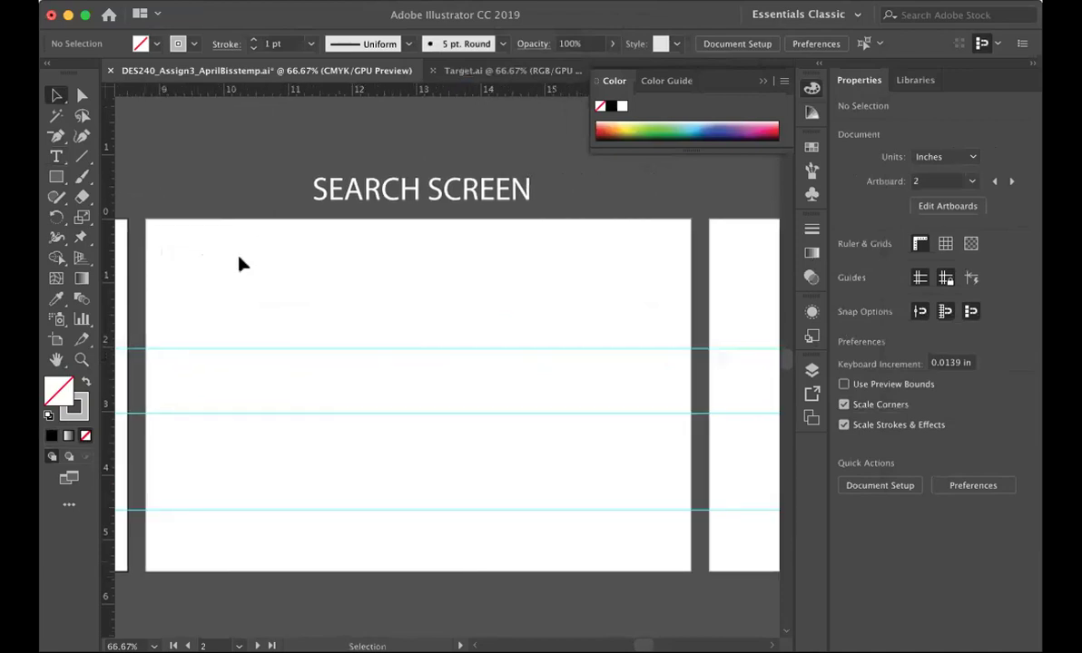
scroll(245, 289, left, 7)
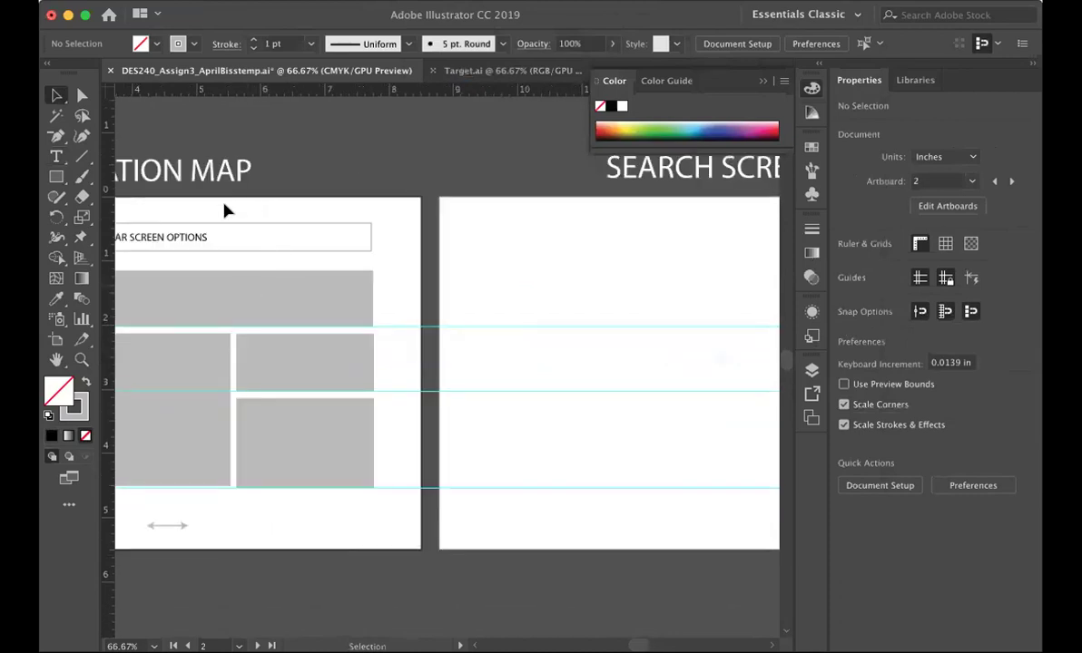
click(212, 245)
drag(213, 245, 635, 277)
scroll(636, 277, right, 6)
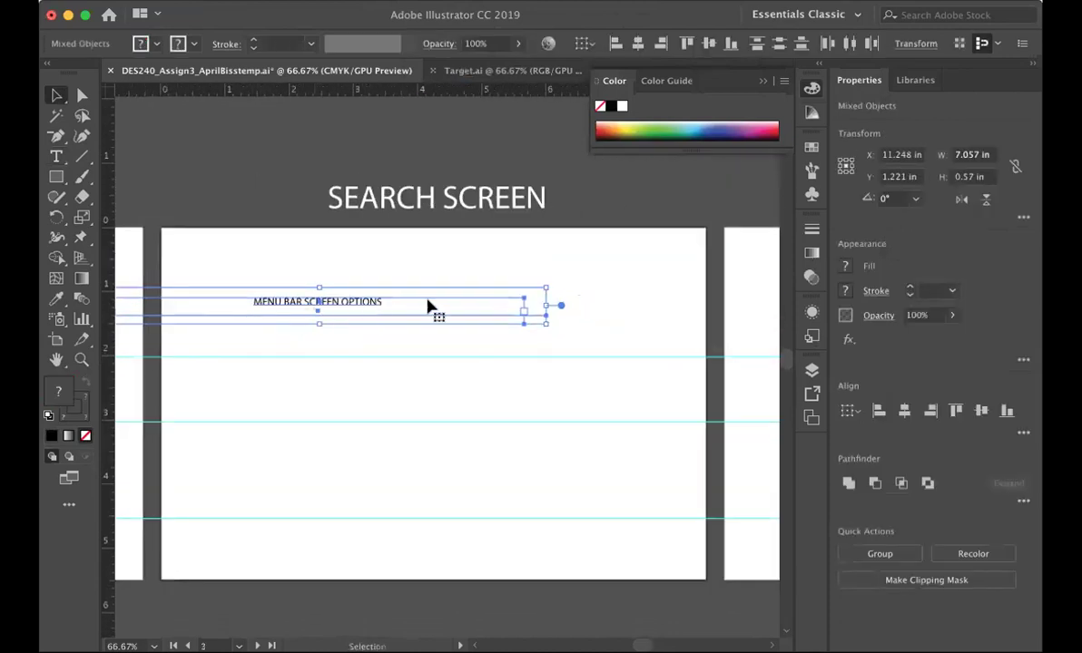
drag(287, 311, 404, 276)
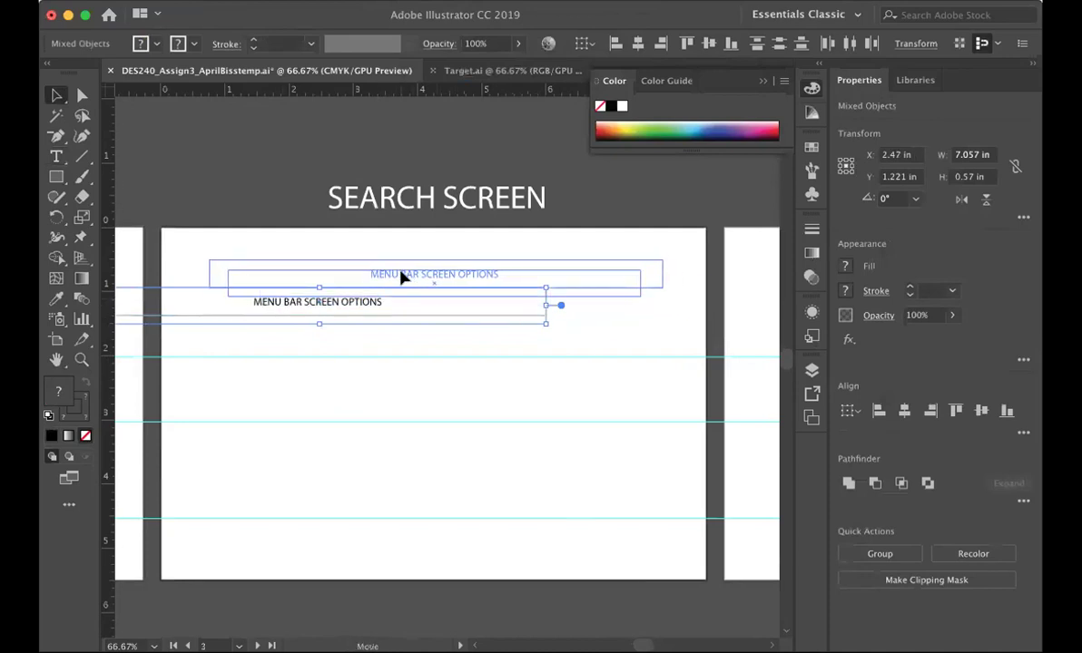
click(403, 353)
Draw an unfilled gray circle on the location map, enlarge it to 0.75 in, and place it below the category list
scroll(403, 352, left, 10)
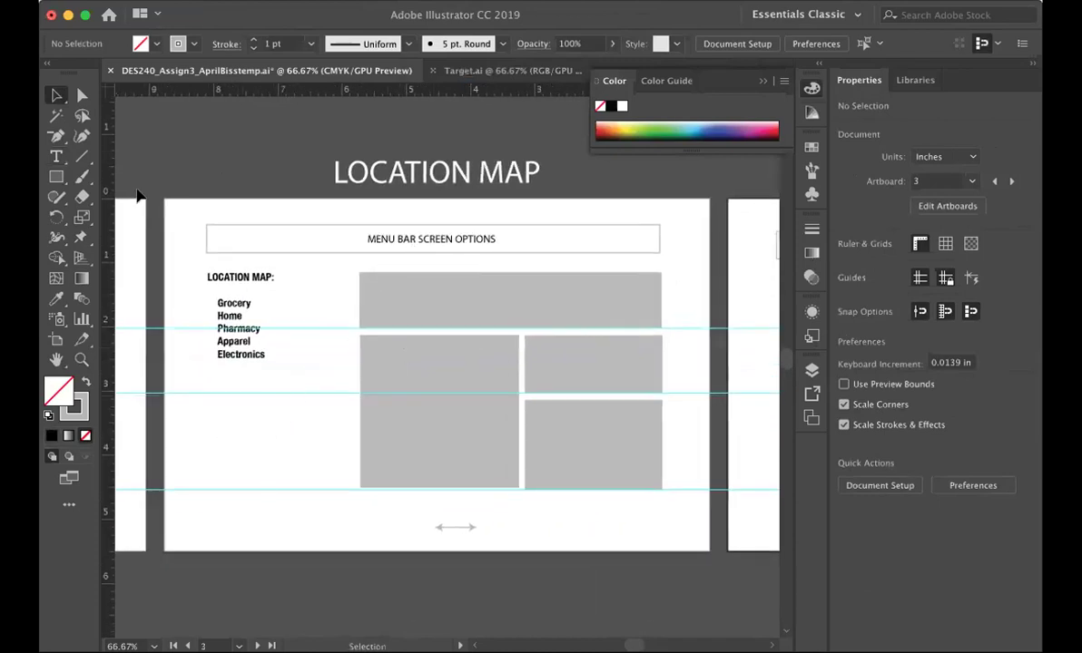
drag(56, 179, 127, 215)
drag(440, 496, 467, 514)
click(57, 96)
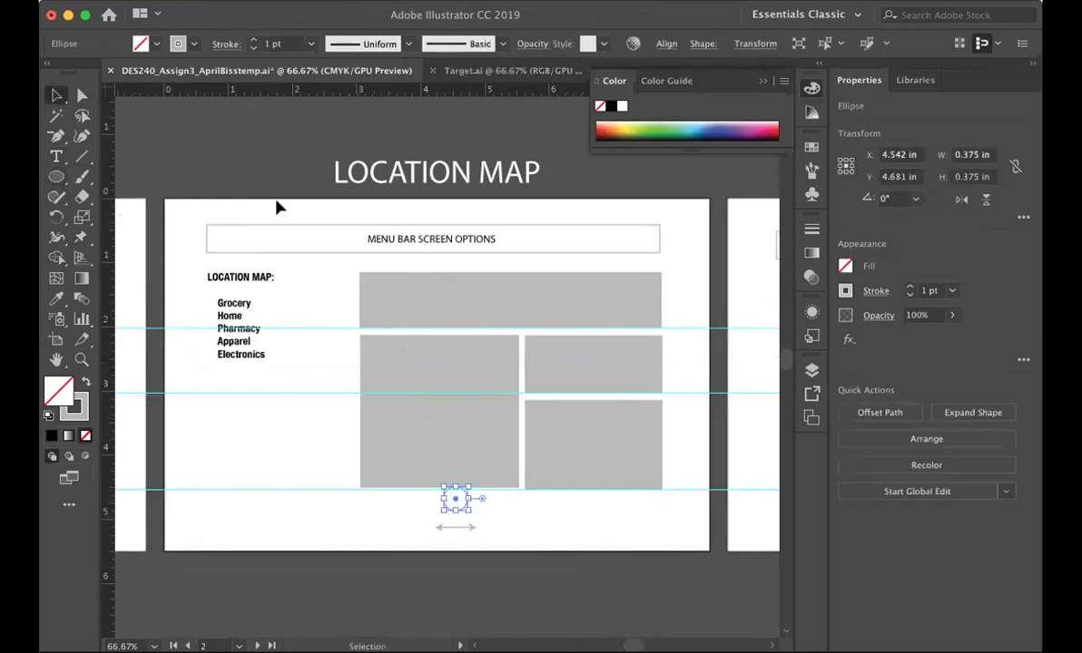
drag(442, 511, 274, 490)
click(245, 515)
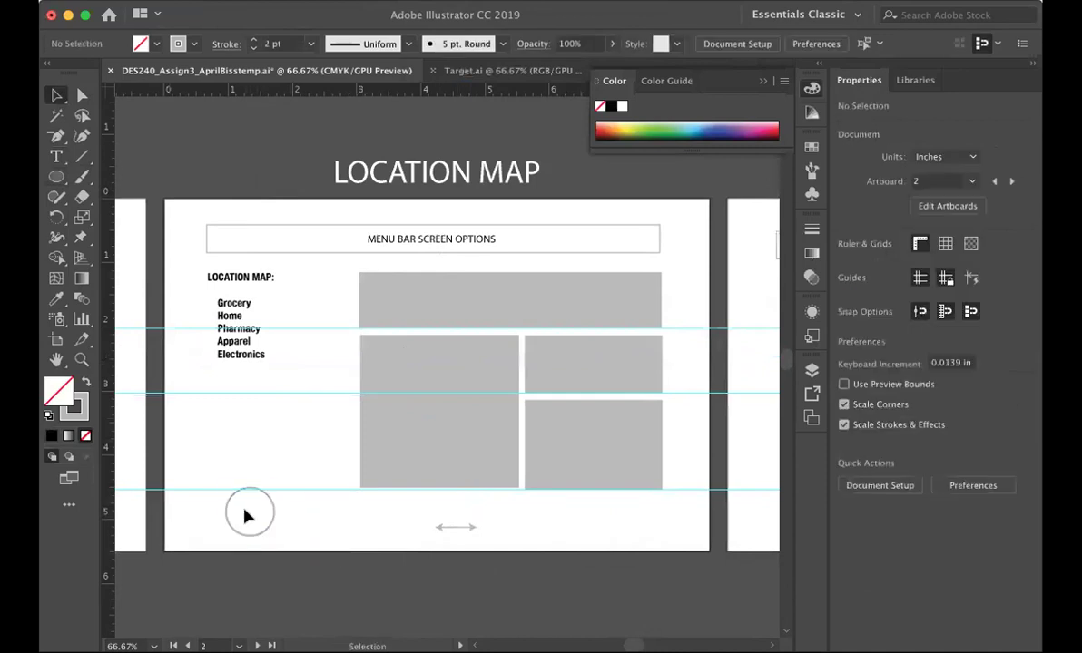
click(238, 514)
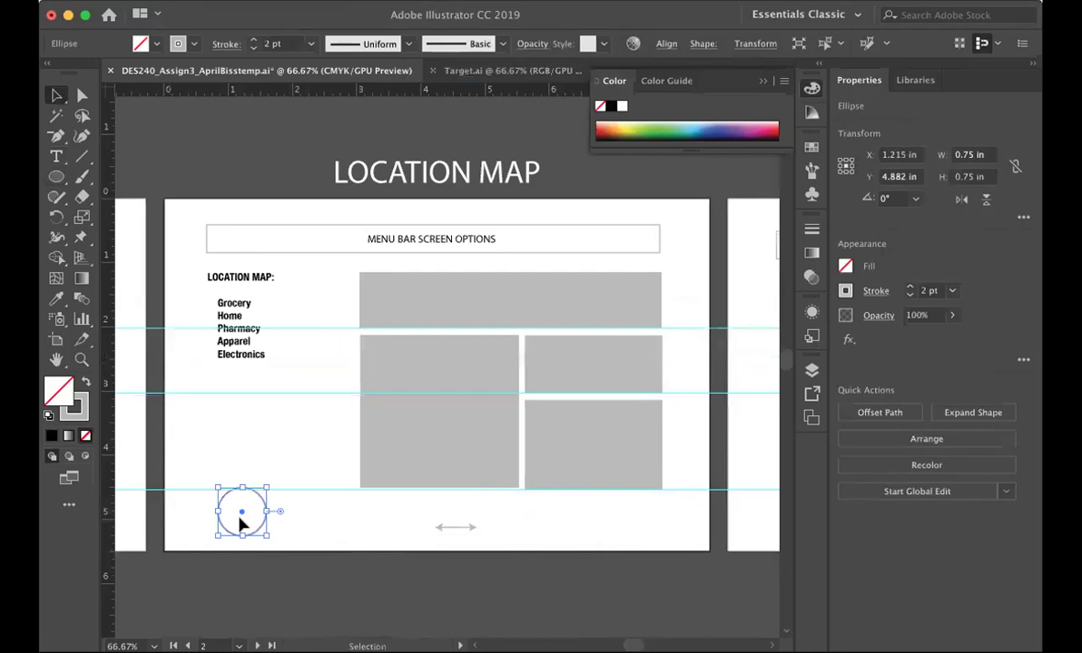
Paste a copy of the 0.75 in circle into the lower-left corner of the search screen's artboard
scroll(505, 606, right, 10)
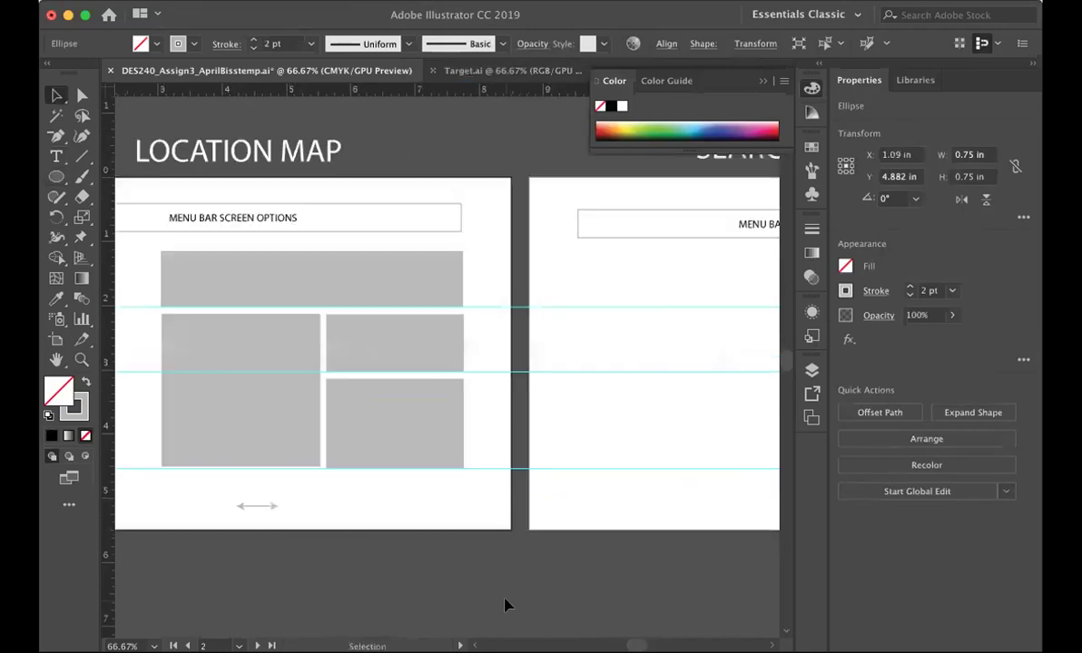
key(ctrl+v)
drag(449, 368, 393, 558)
click(479, 579)
scroll(479, 579, right, 5)
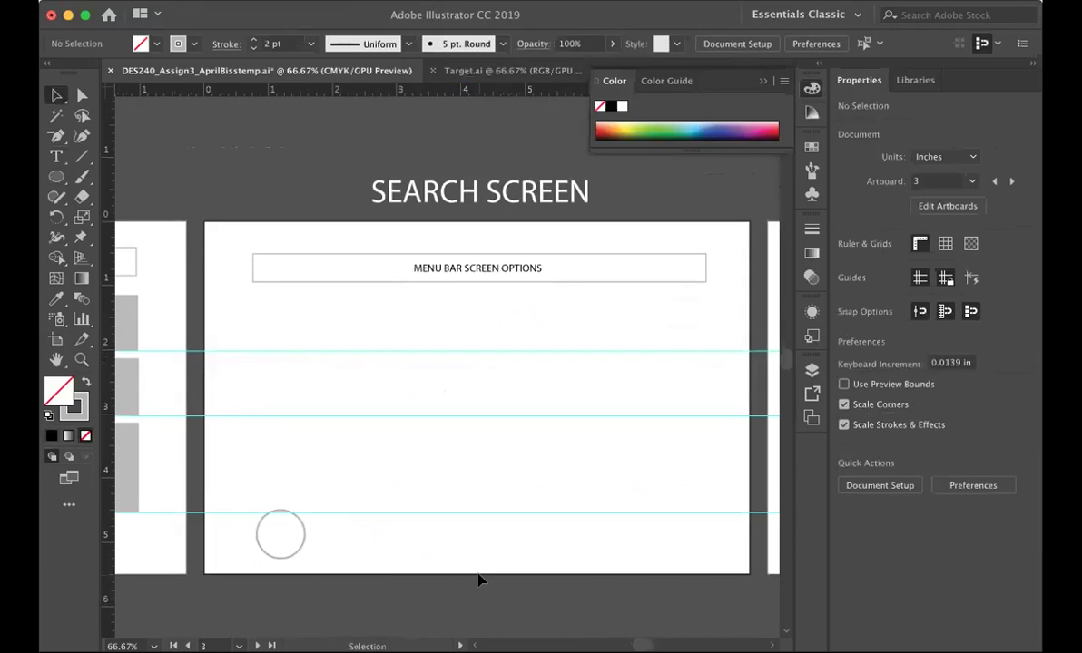
Draw a long, thin outlined rectangle as a search bar below the menu bar on the right half of the search screen's artboard
scroll(479, 579, right, 3)
scroll(479, 579, up, 1)
click(56, 158)
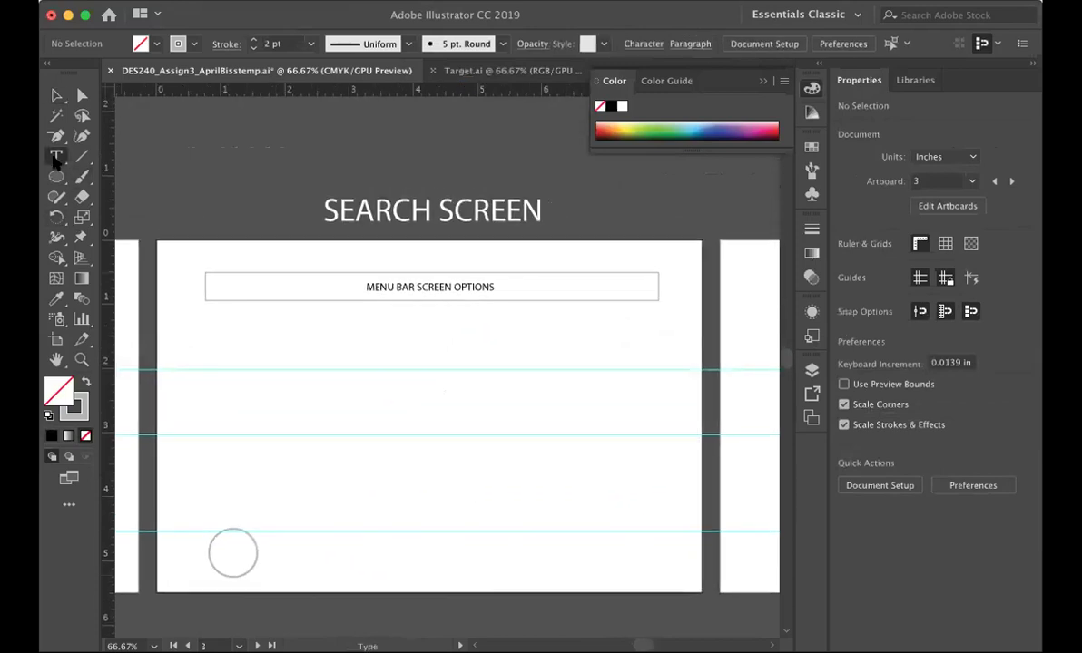
click(57, 95)
drag(61, 175, 99, 176)
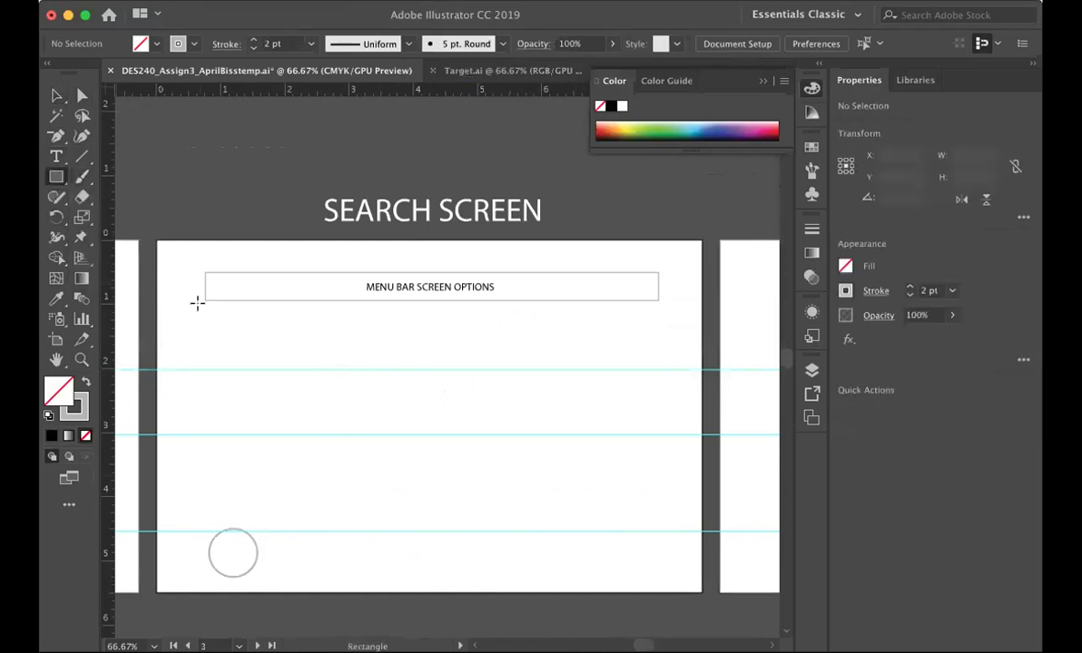
drag(371, 368, 651, 392)
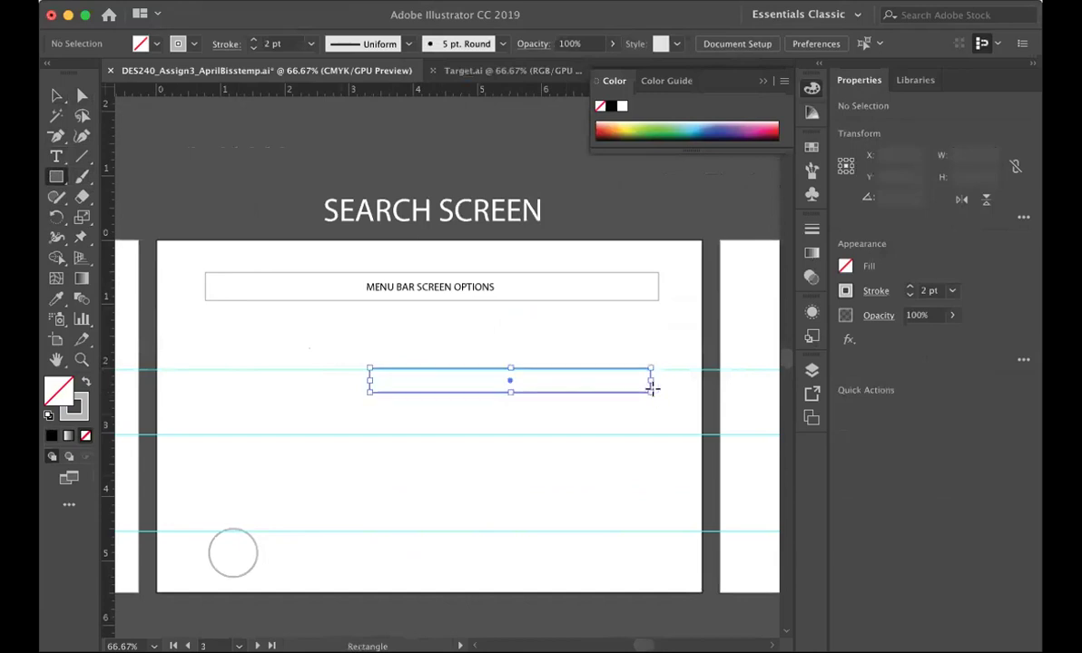
key(v)
click(161, 156)
Draw a large outlined circle of about 2.375 in on the search screen, beside the search bar
drag(57, 177, 92, 213)
drag(201, 328, 355, 481)
click(56, 96)
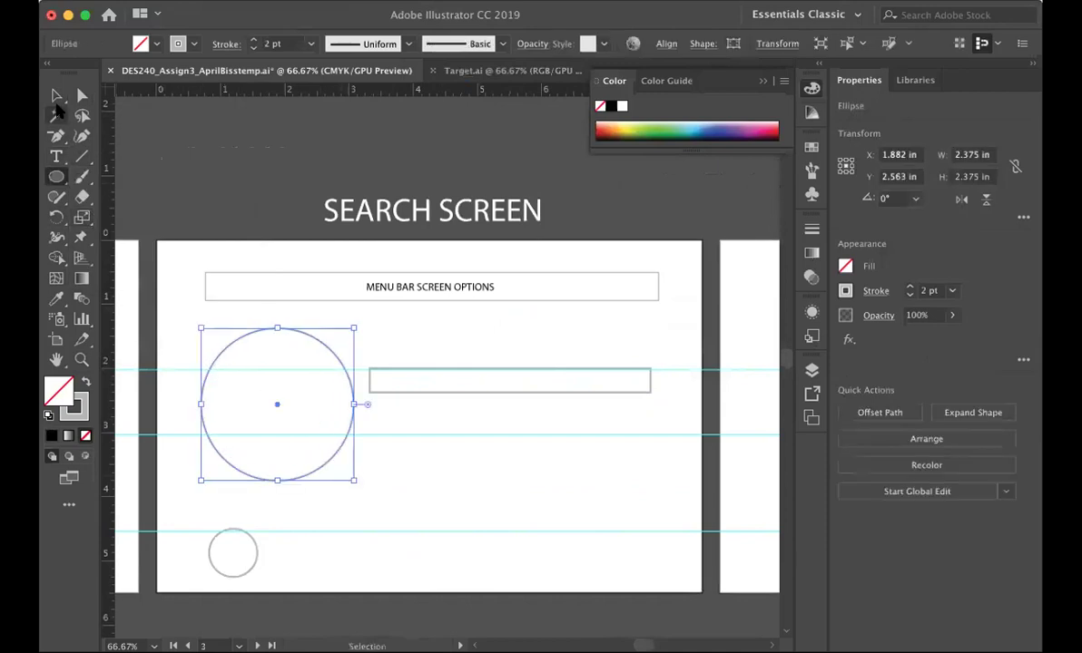
click(323, 345)
click(318, 350)
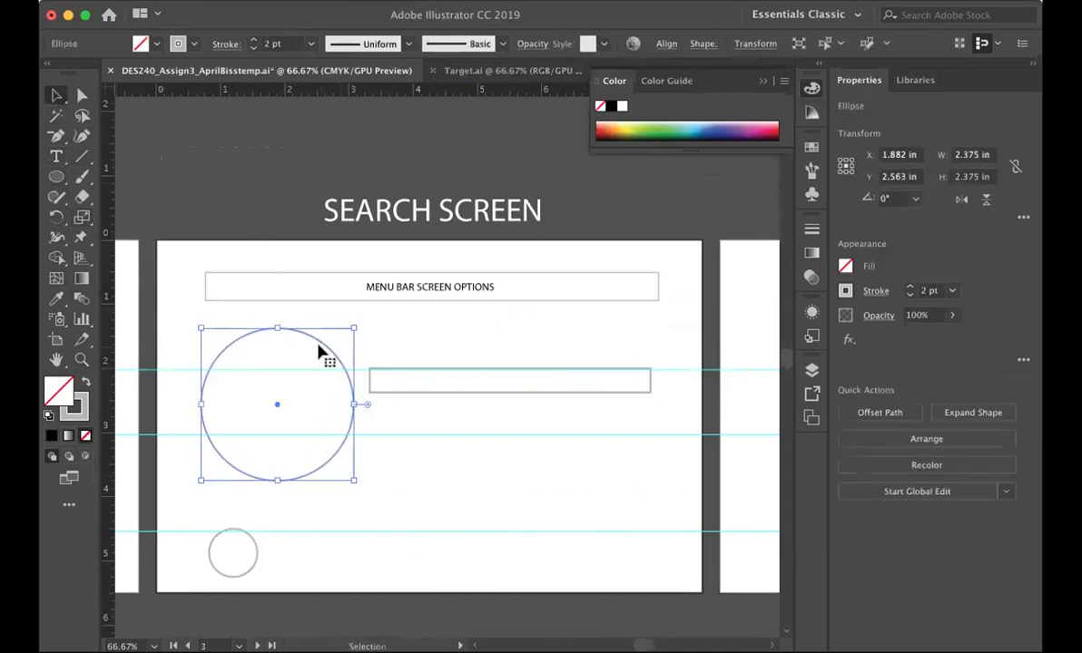
Lower the search bar to the large circle's middle and add the text WHAT ARE YOU SEARCHING FOR? inside it
click(409, 388)
drag(409, 393, 617, 416)
click(273, 180)
click(133, 165)
key(t)
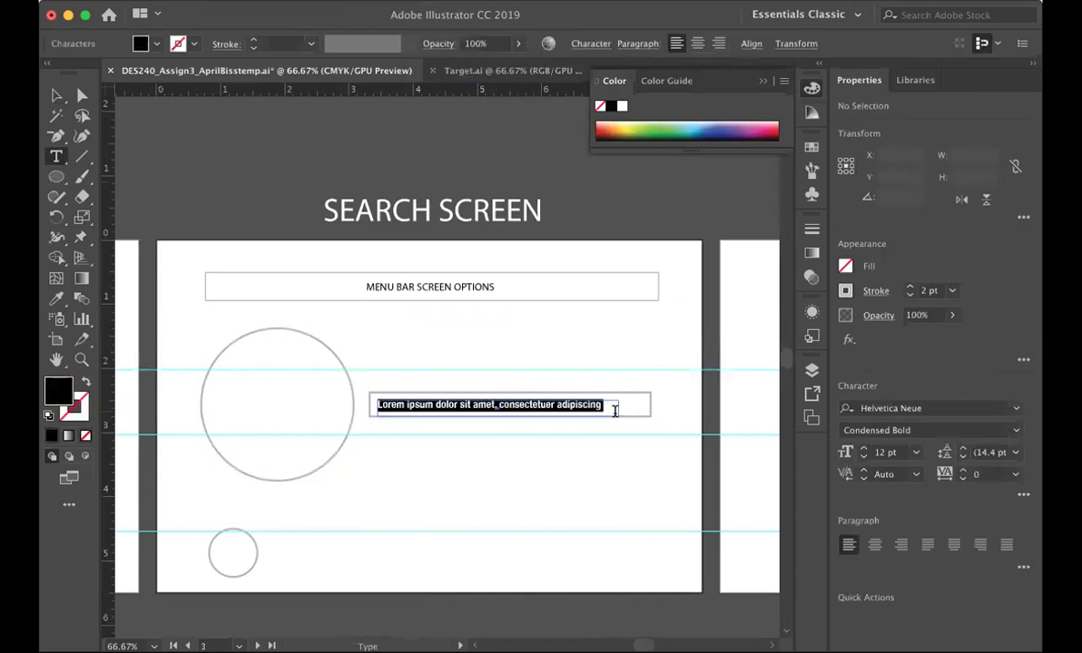
text(HO)
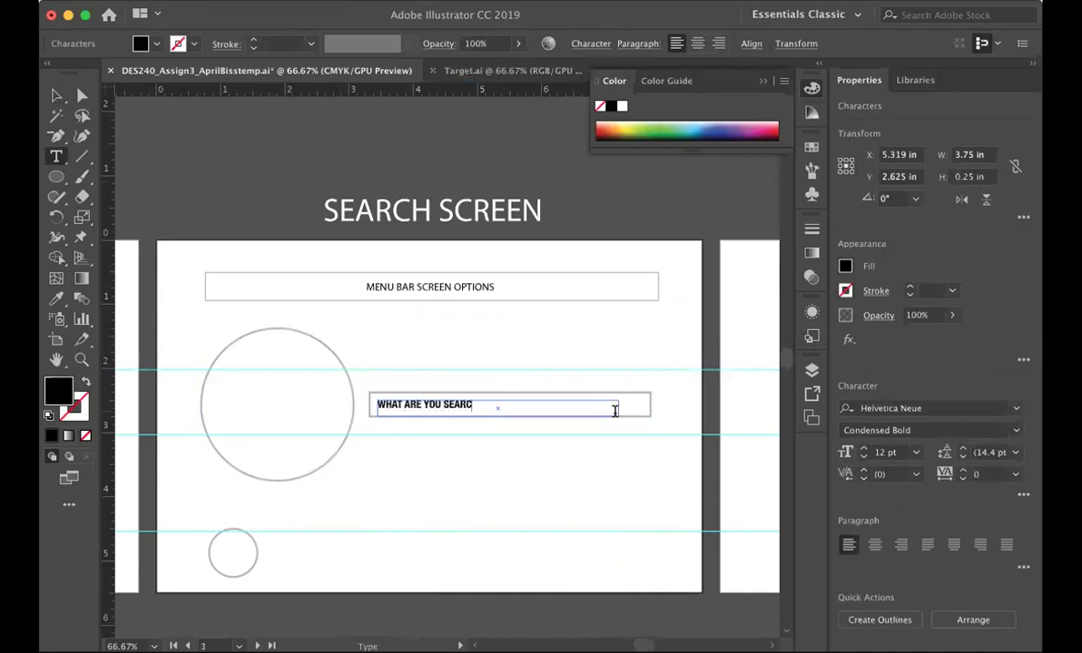
click(56, 94)
click(458, 490)
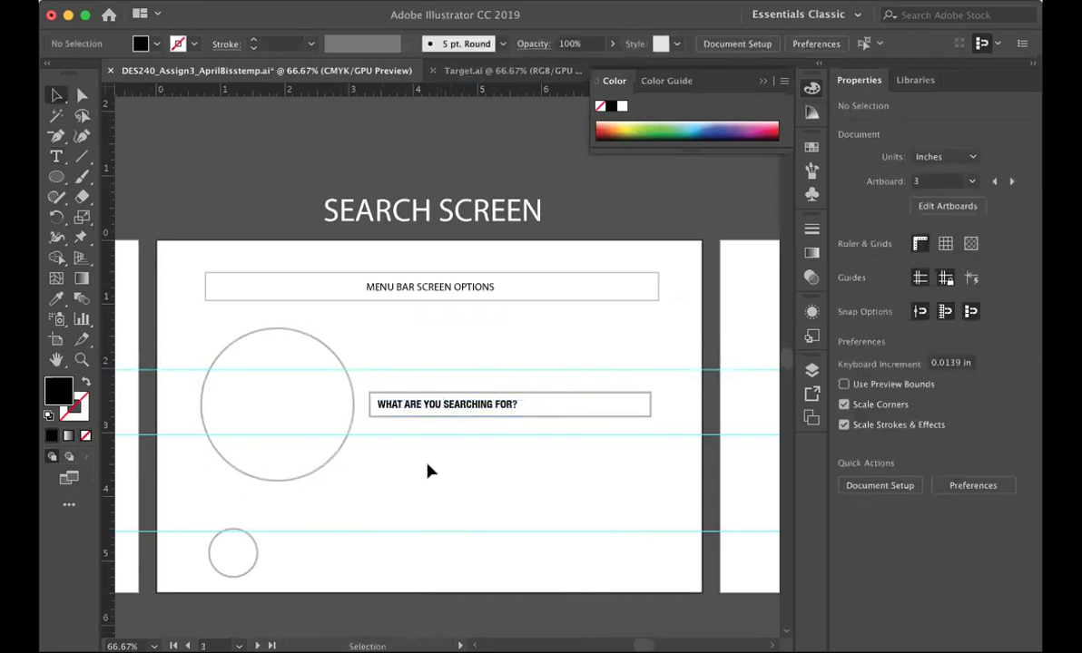
Look over the search result, search, location map and home screen artboards to compare their layouts
scroll(473, 510, right, 5)
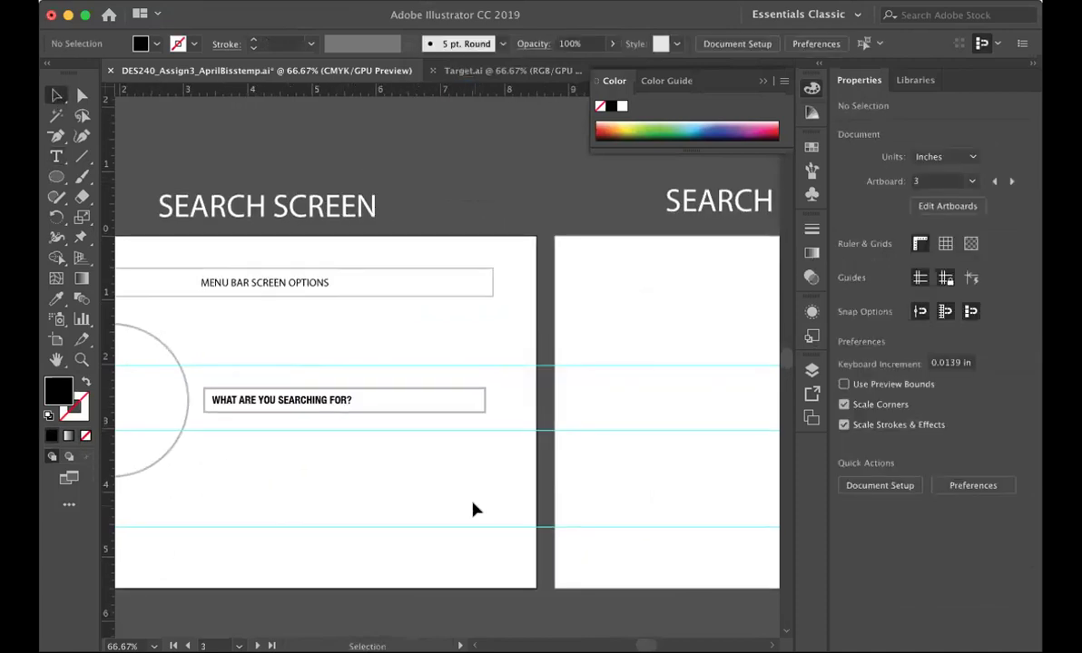
scroll(473, 510, right, 12)
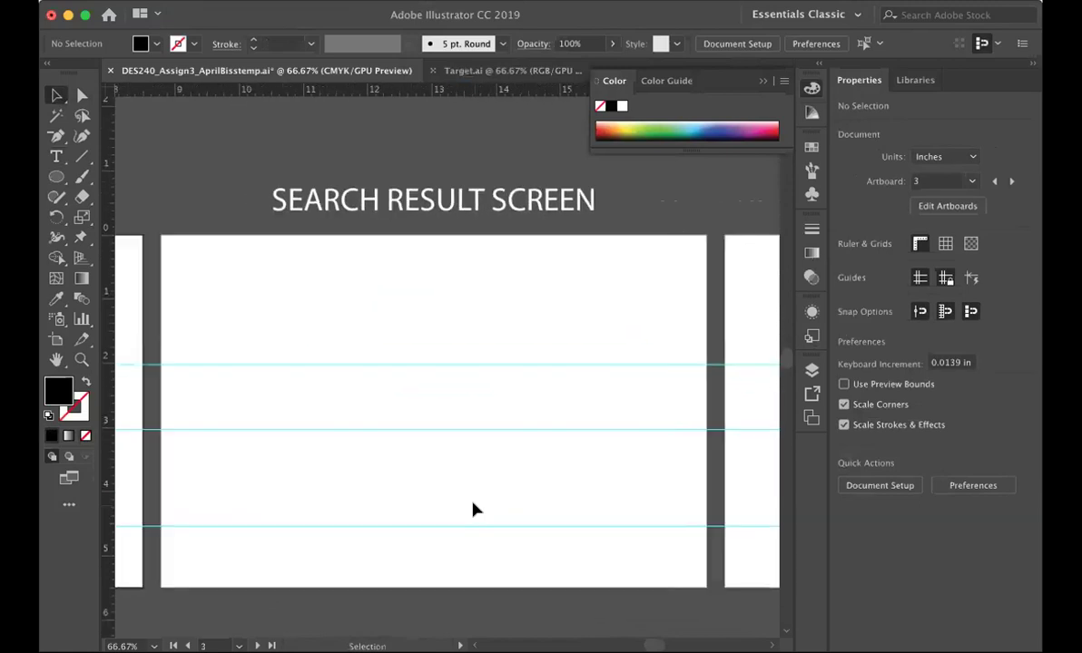
click(55, 177)
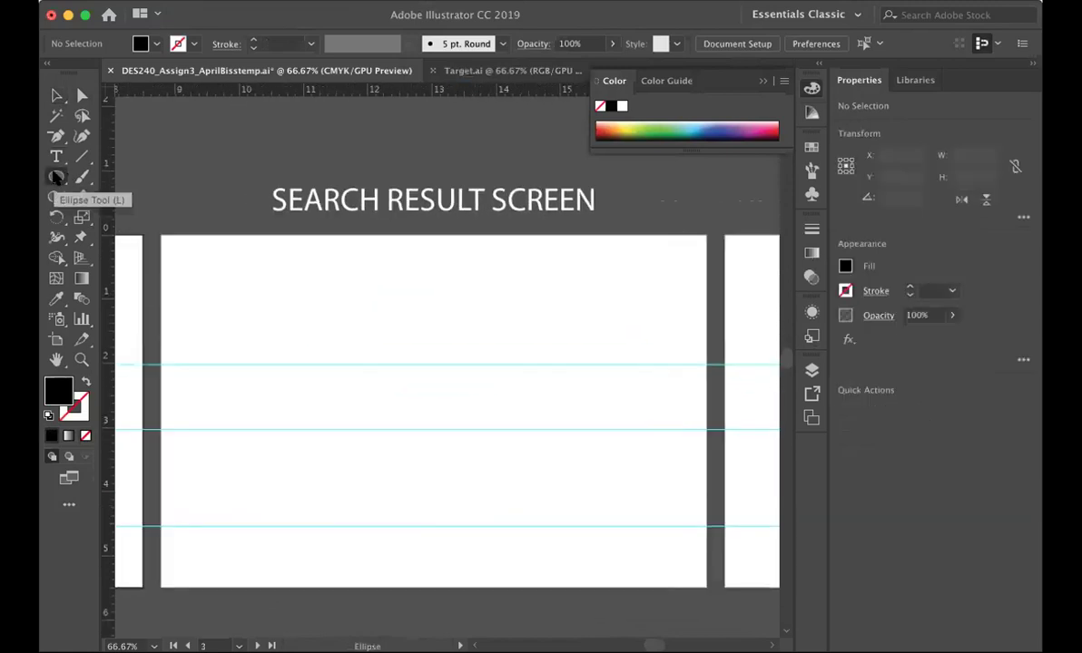
scroll(145, 238, left, 15)
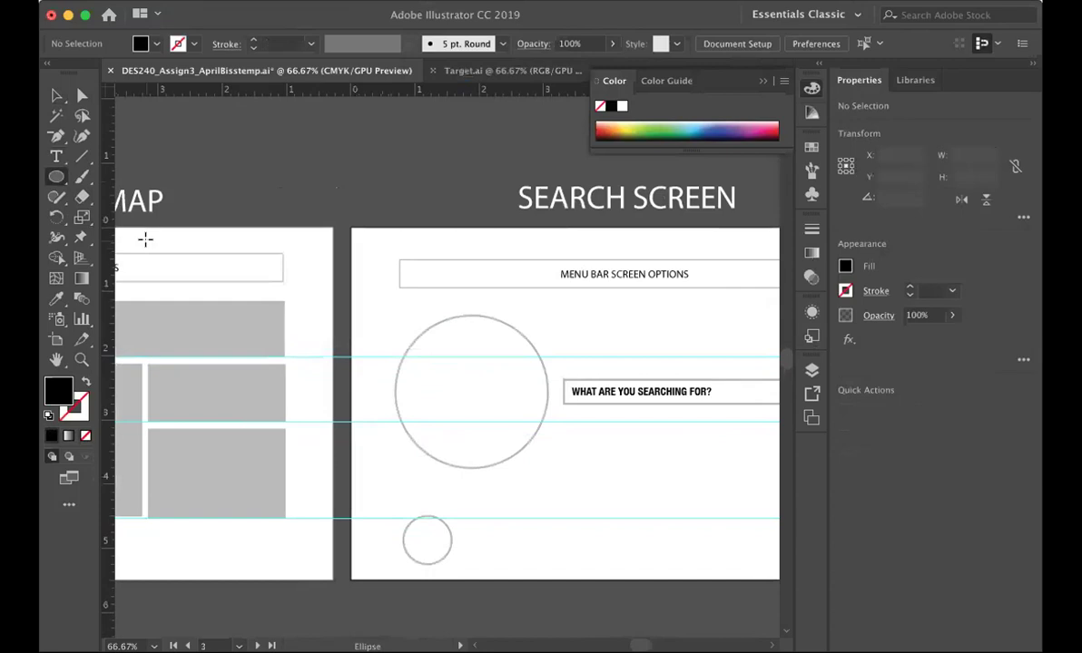
scroll(145, 239, left, 10)
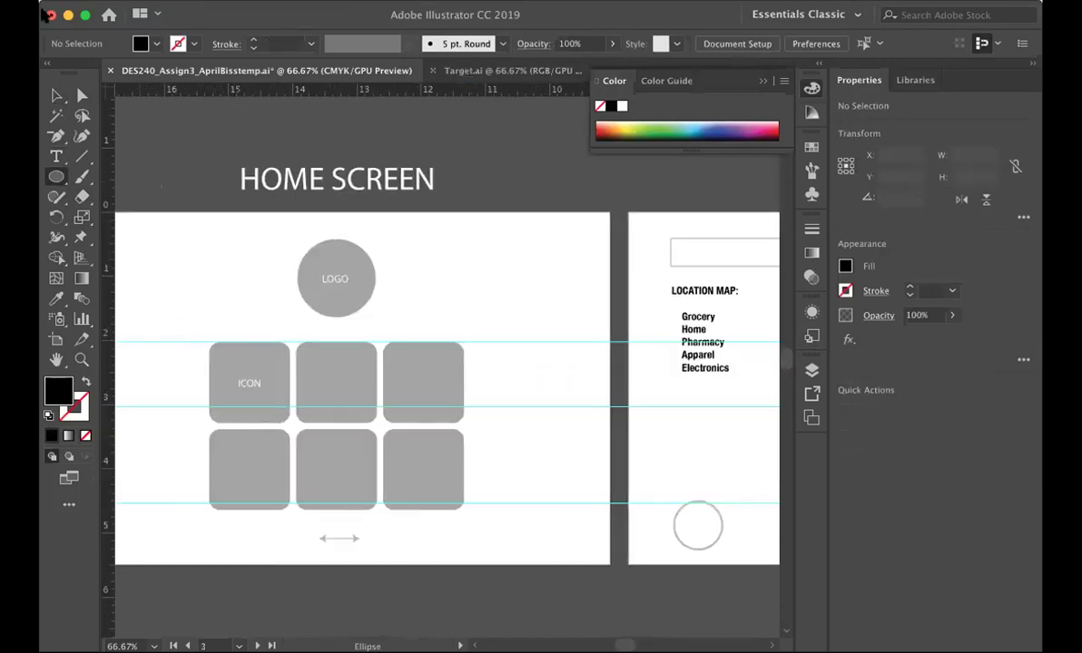
click(55, 95)
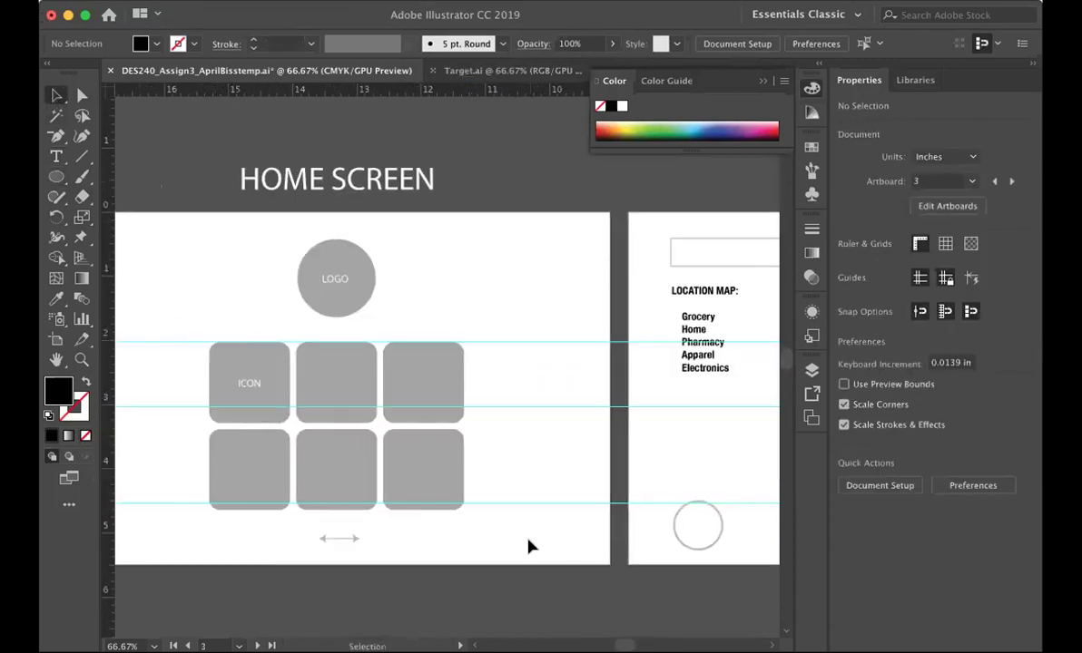
scroll(529, 547, right, 18)
scroll(529, 547, left, 18)
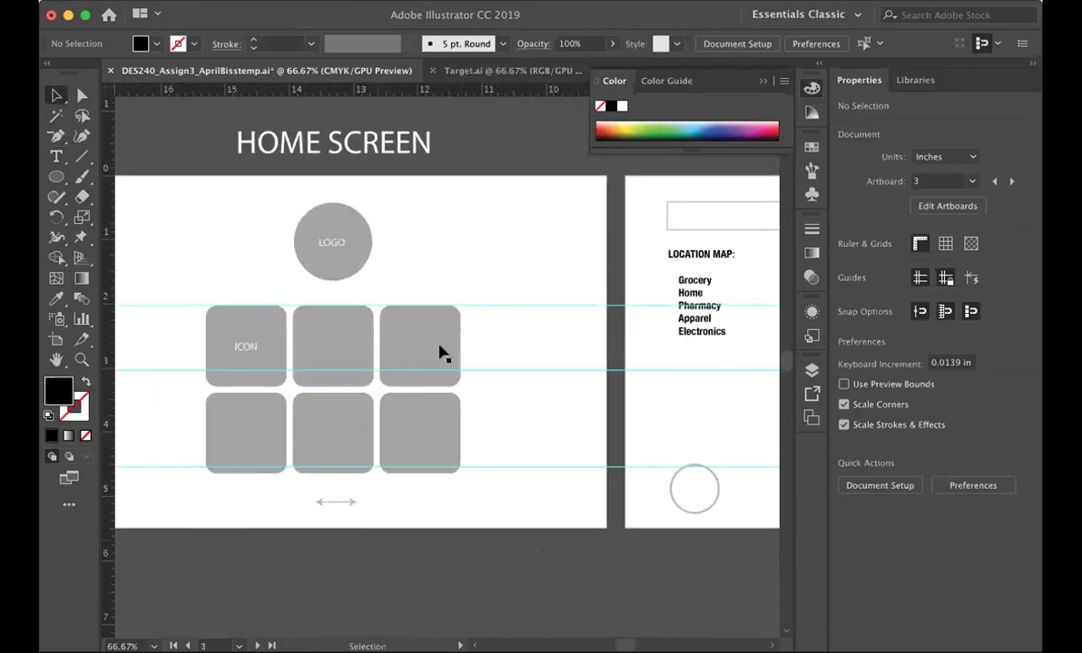
scroll(522, 454, right, 5)
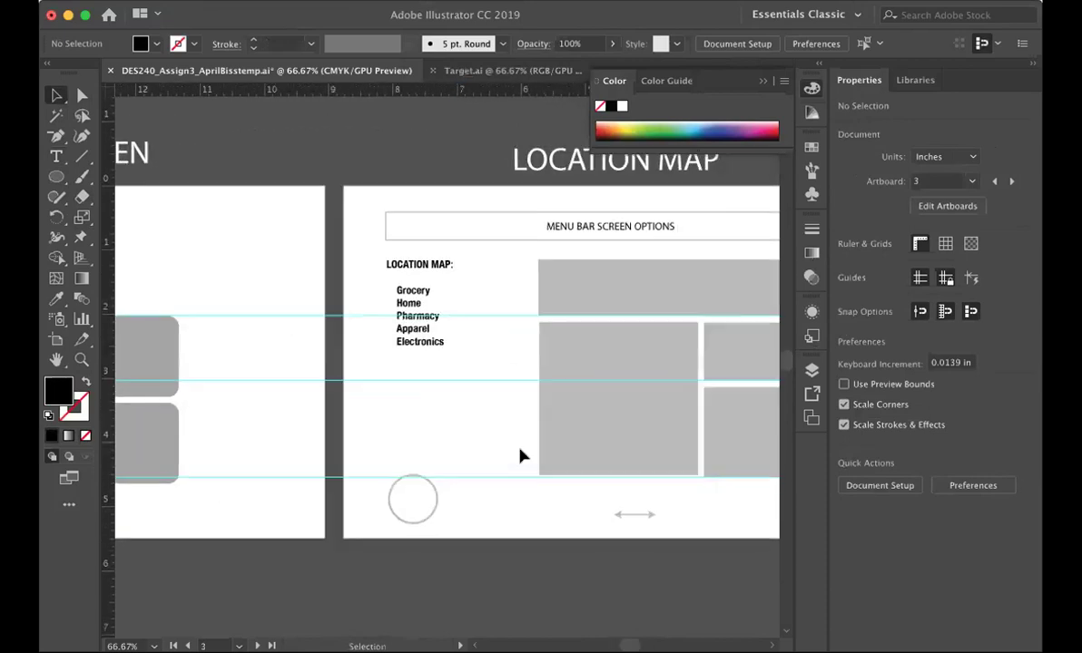
Draw a rounded rectangle over the location map's top gray block and size it to 4.75 by 0.875 in
scroll(522, 457, right, 8)
scroll(522, 456, up, 1)
click(57, 177)
drag(64, 181, 145, 195)
drag(165, 304, 464, 363)
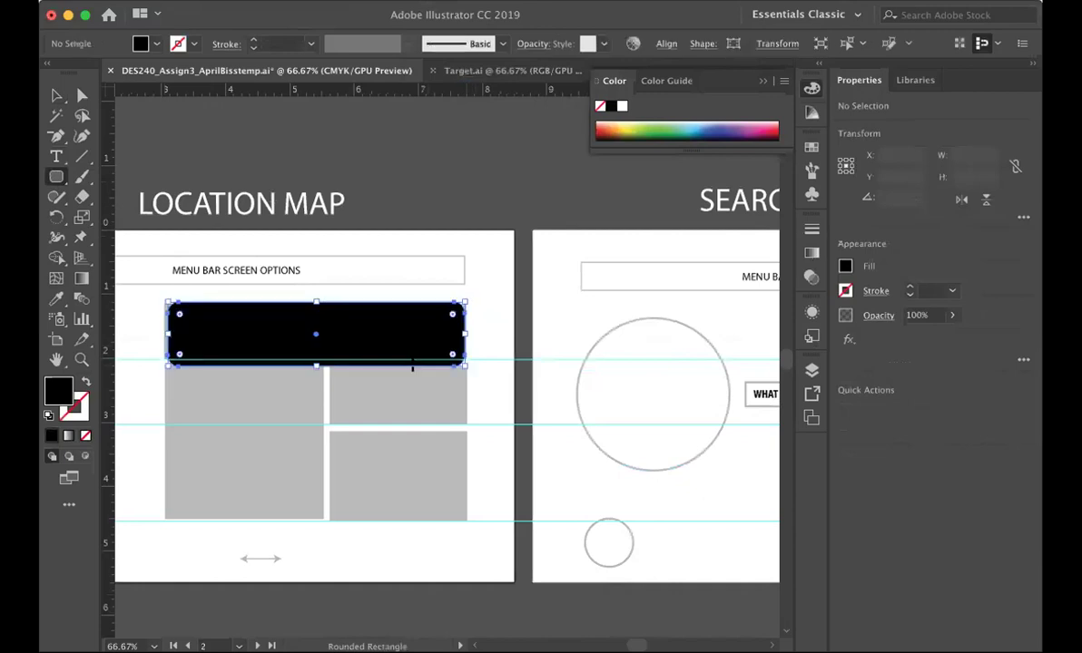
key(v)
drag(316, 367, 315, 358)
drag(315, 305, 315, 304)
drag(166, 329, 160, 337)
Fill the location map's new rounded rectangle with a light gray similar to the other map blocks
click(413, 292)
click(331, 345)
double_click(58, 390)
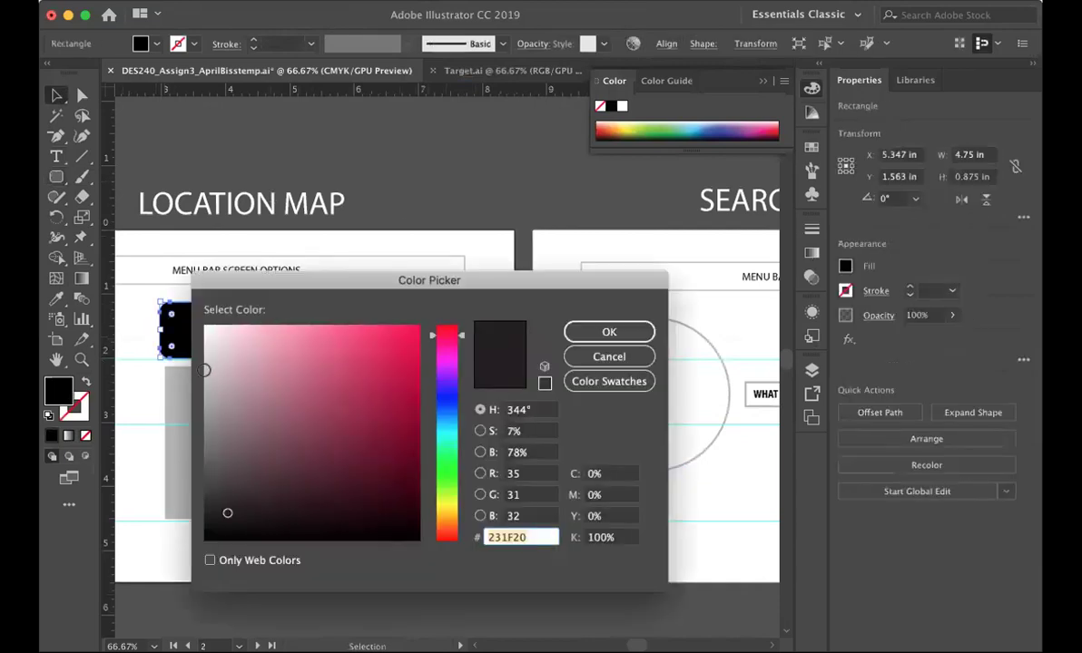
text(C1C1C1)
click(609, 332)
click(433, 531)
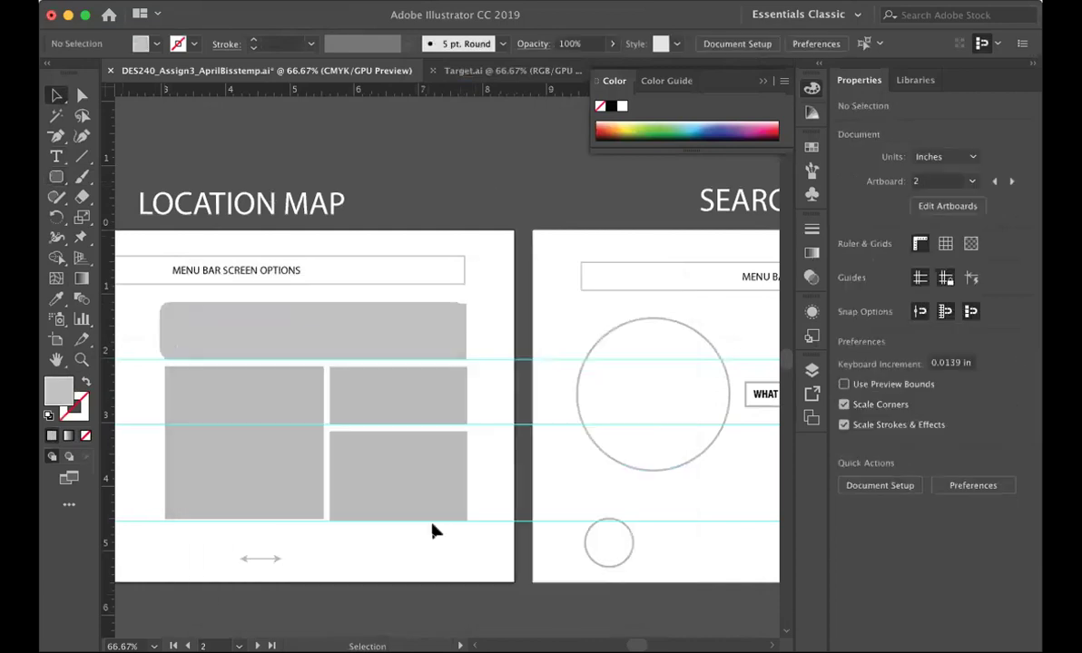
Remove the square-cornered top block from the location map, leaving the rounded rectangle in its place
click(303, 345)
drag(302, 344, 290, 309)
click(278, 314)
click(483, 528)
Replace the location map's large square-cornered block with a gray rounded rectangle of about 2.5 by 2.375 in and shift it right
scroll(484, 528, left, 5)
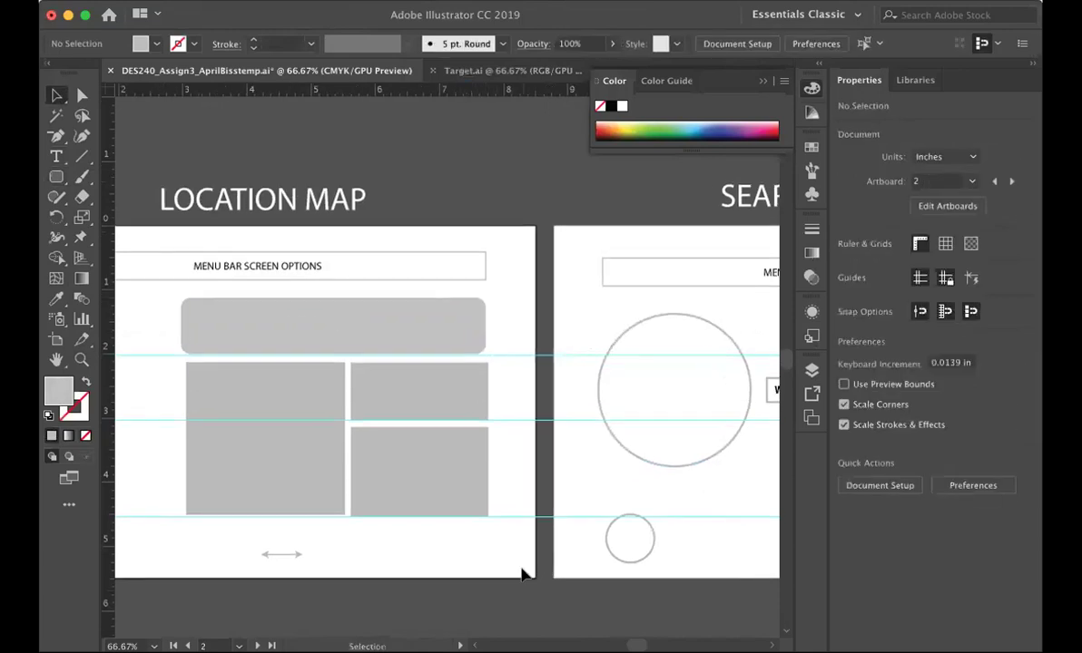
click(354, 490)
key(Delete)
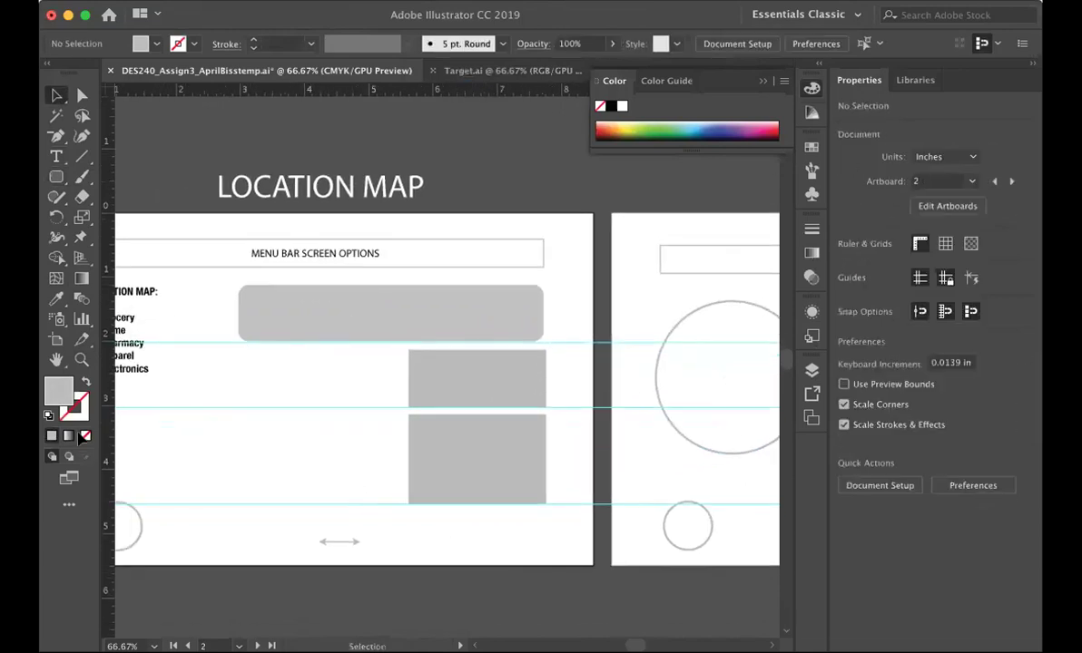
click(55, 175)
drag(241, 352, 399, 502)
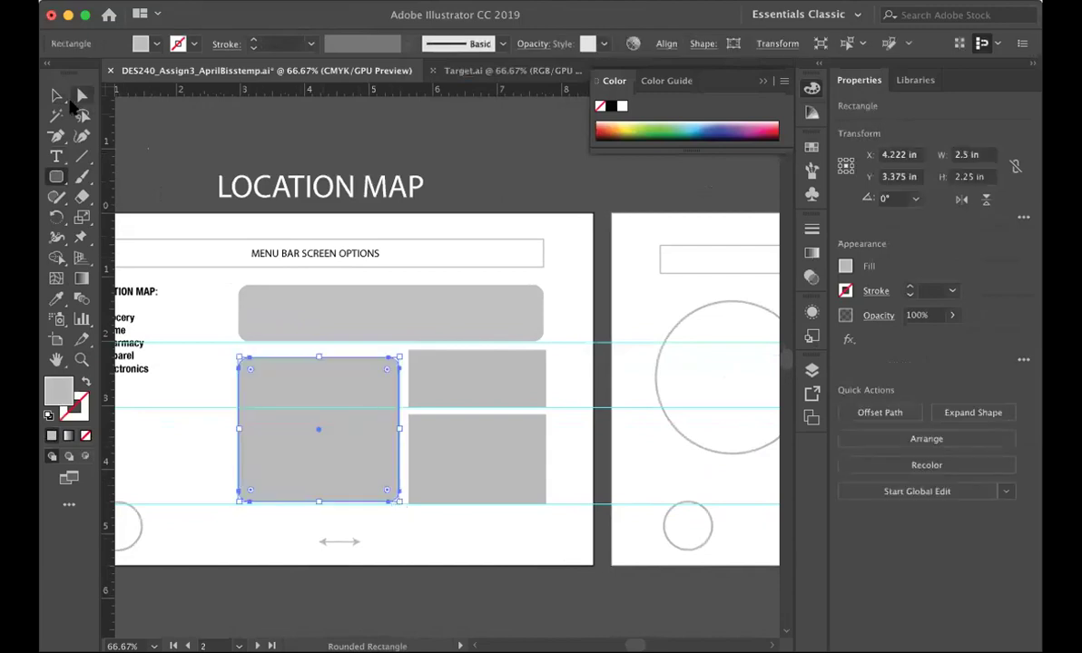
click(57, 95)
drag(318, 357, 319, 348)
key(shift+Right)
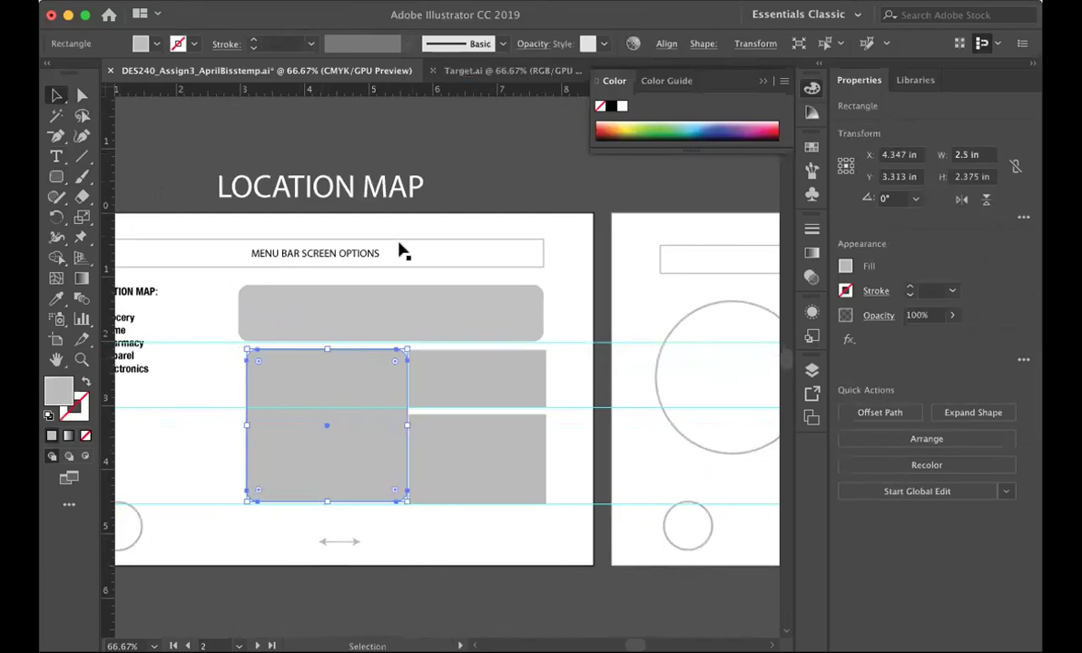
Line up the location map's large rounded block with the top block's left edge and remove the two remaining square-cornered blocks
drag(287, 372, 290, 372)
click(483, 386)
key(Delete)
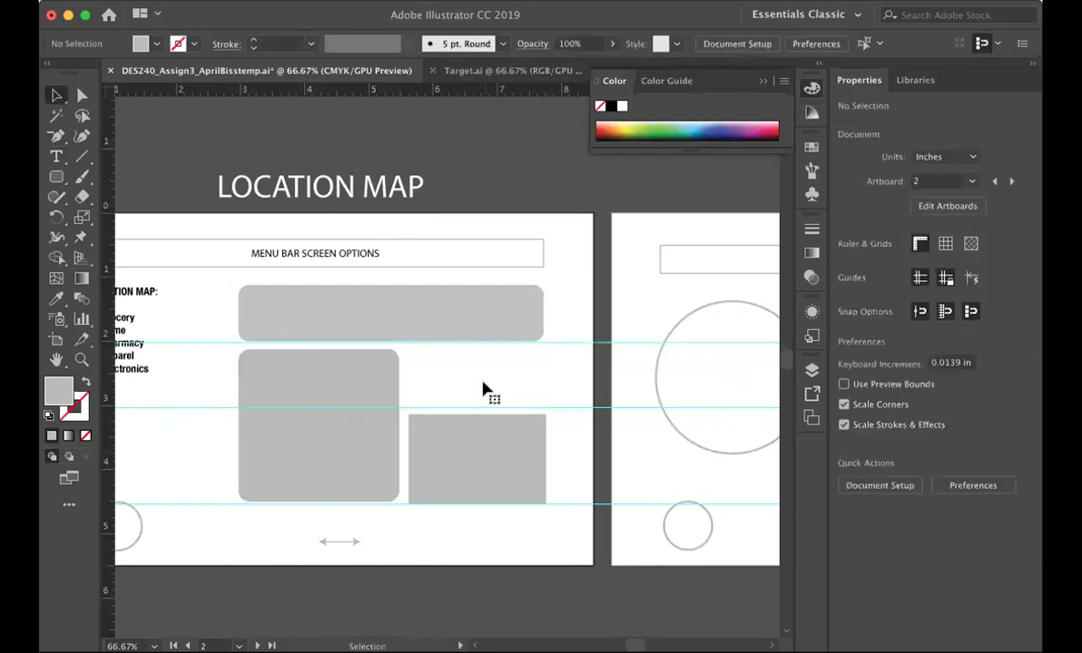
click(475, 449)
key(Delete)
Draw a gray rounded rectangle of about 2.125 by 0.875 in beside the large map block and add a taller copy beneath it
click(56, 178)
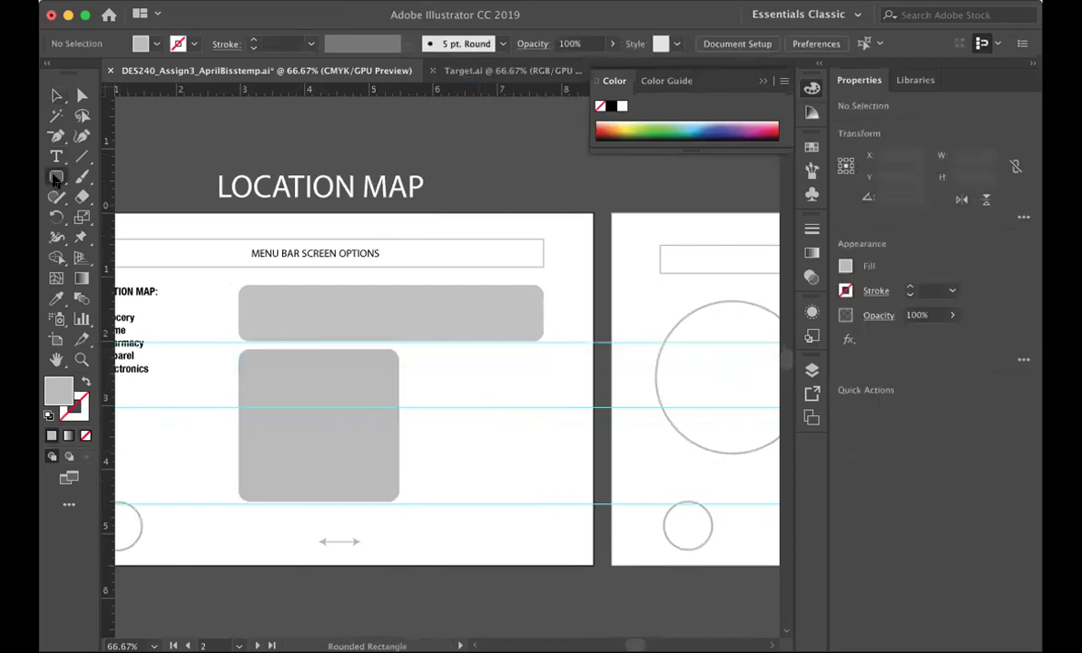
drag(408, 349, 545, 405)
click(55, 94)
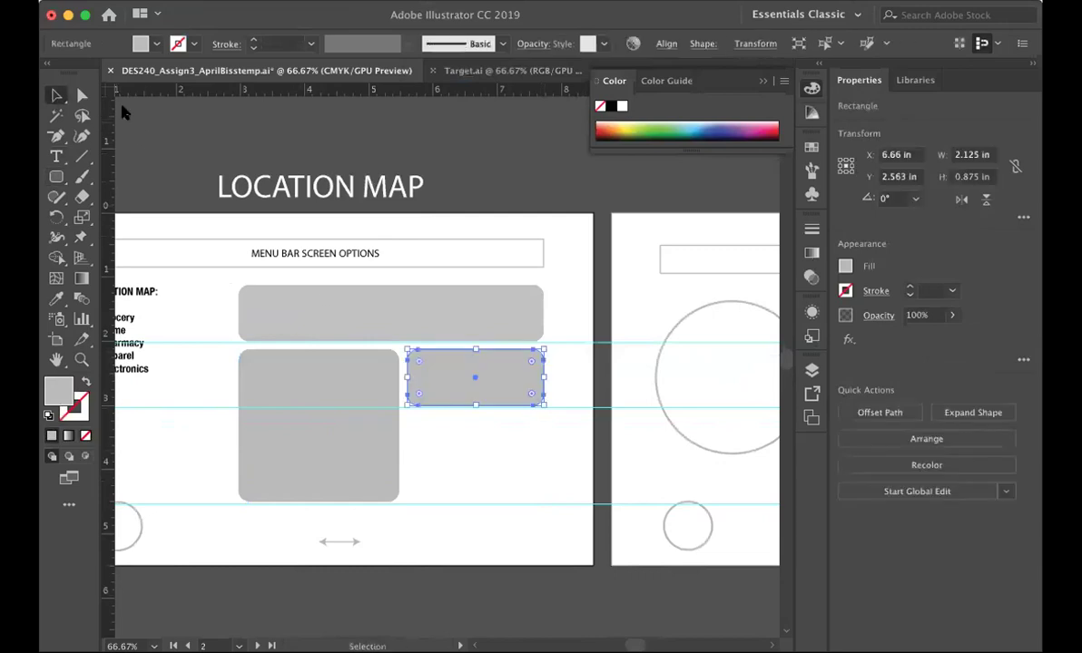
drag(464, 400, 476, 502)
click(542, 585)
Replace the search screen's large circle with a gray-filled, unstroked rounded rectangle beside the search field
scroll(542, 585, right, 10)
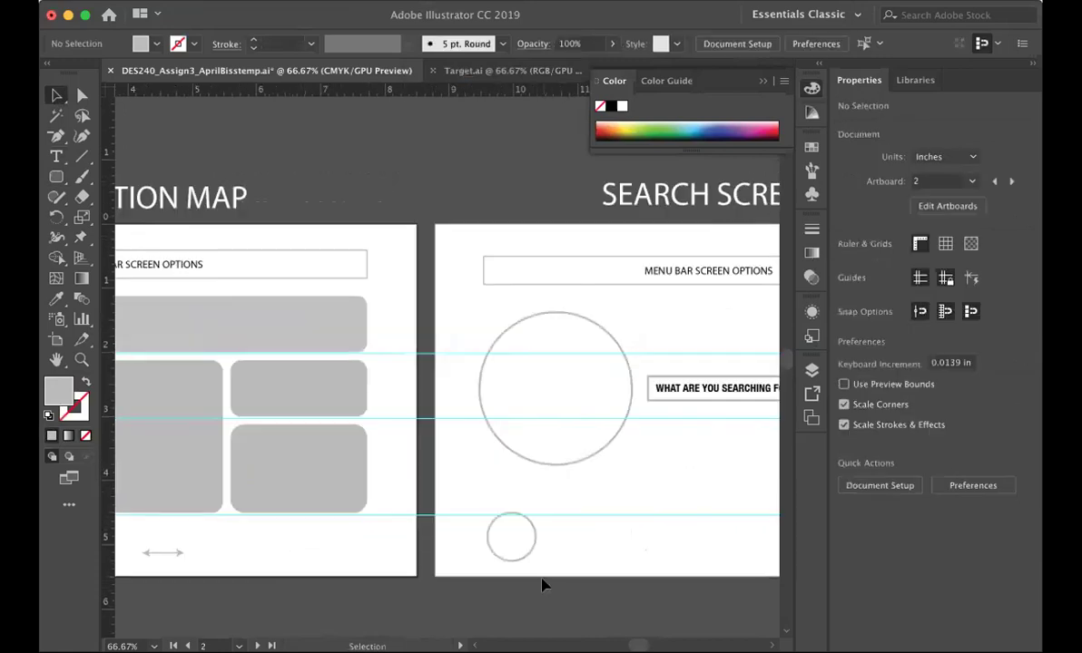
click(362, 336)
key(Delete)
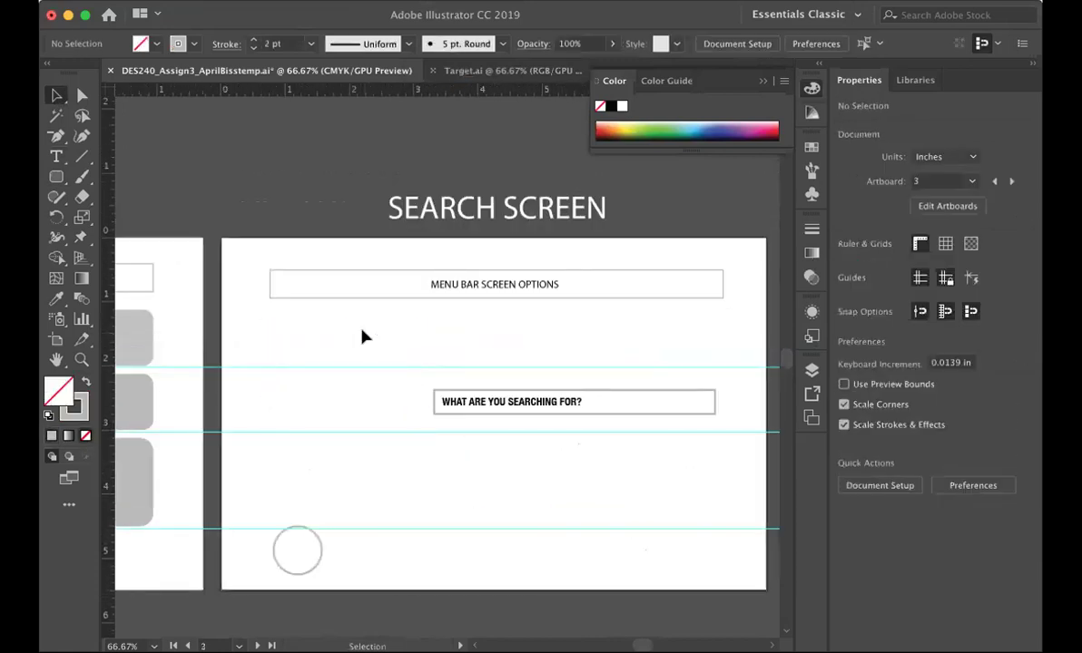
click(57, 178)
mouse_move(272, 339)
mouse_down()
mouse_move(358, 443)
mouse_move(415, 477)
mouse_up()
click(86, 382)
click(56, 95)
click(444, 482)
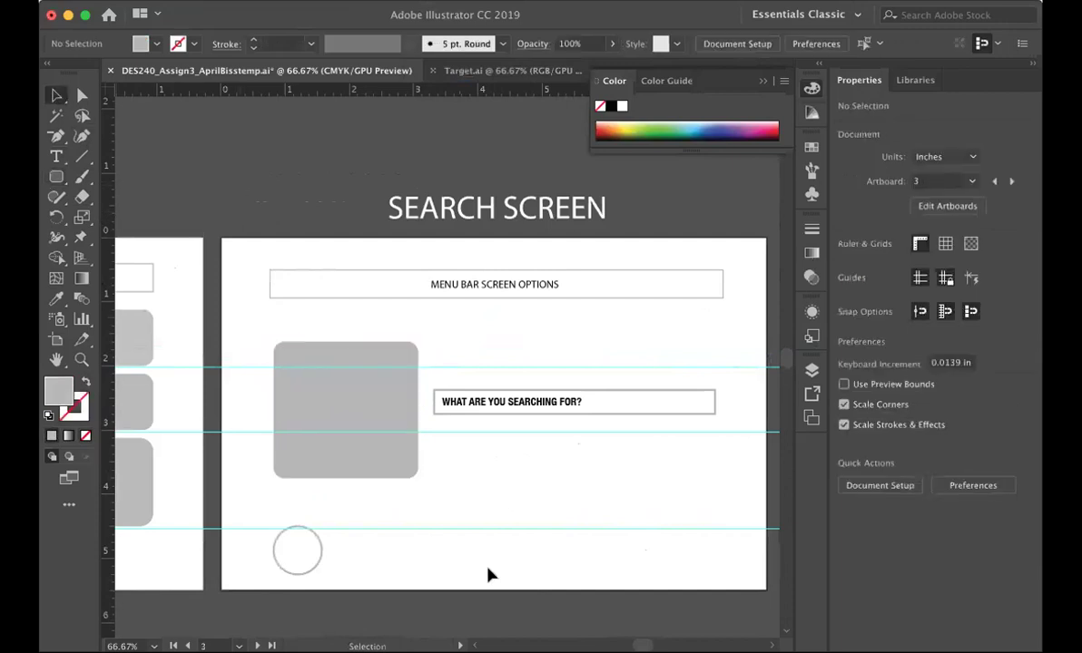
Select and copy the six rounded tiles on the home screen
scroll(487, 575, right, 5)
scroll(487, 574, right, 8)
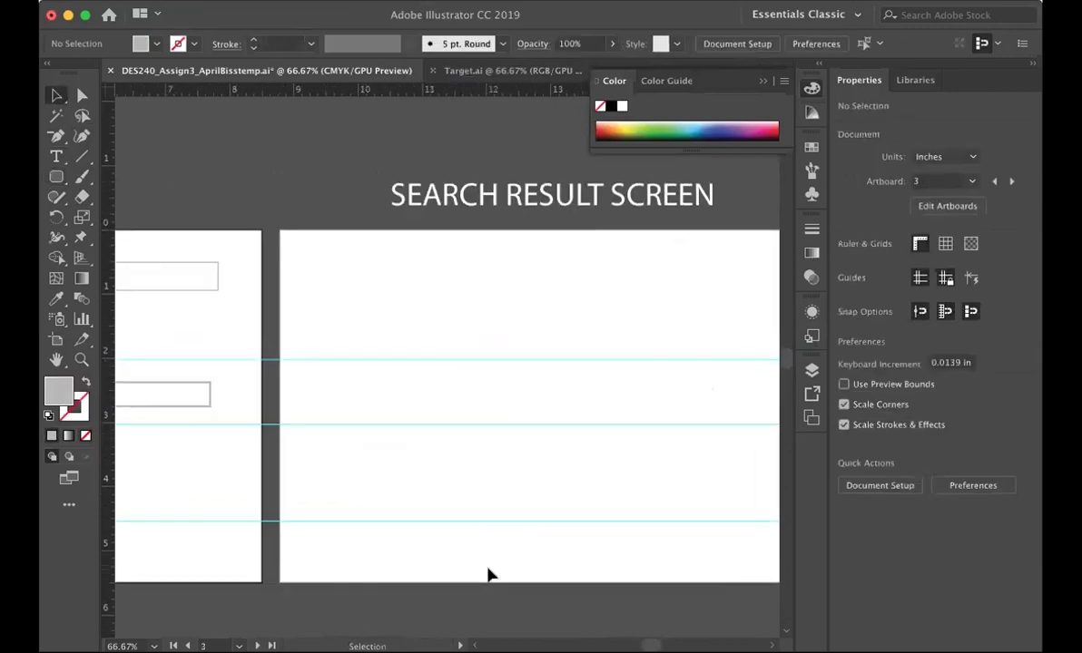
scroll(487, 574, left, 15)
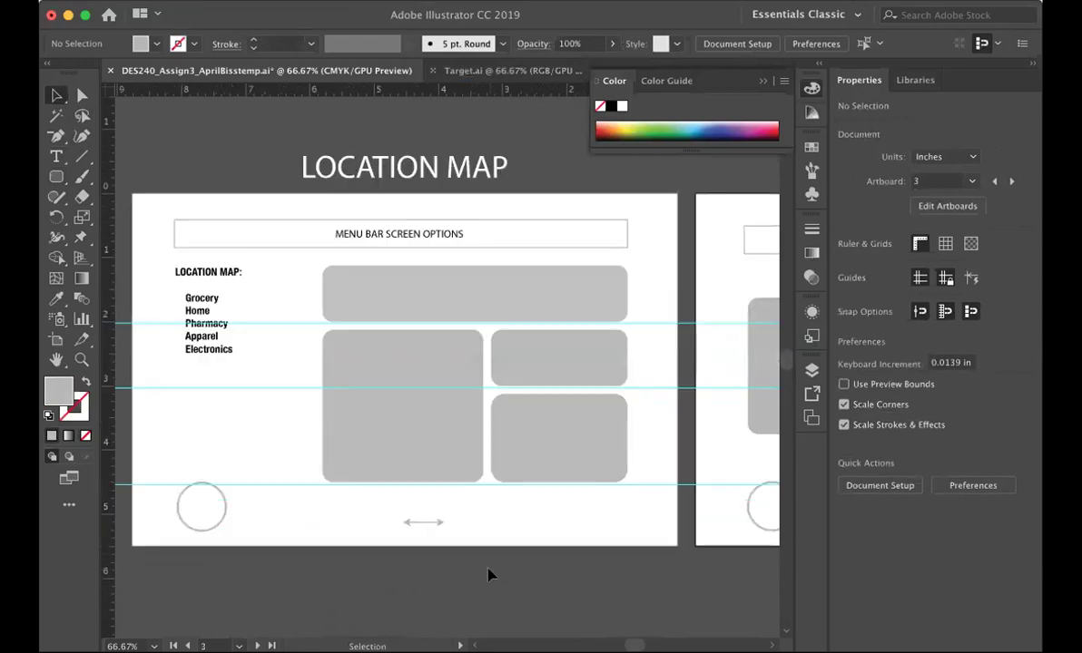
click(257, 330)
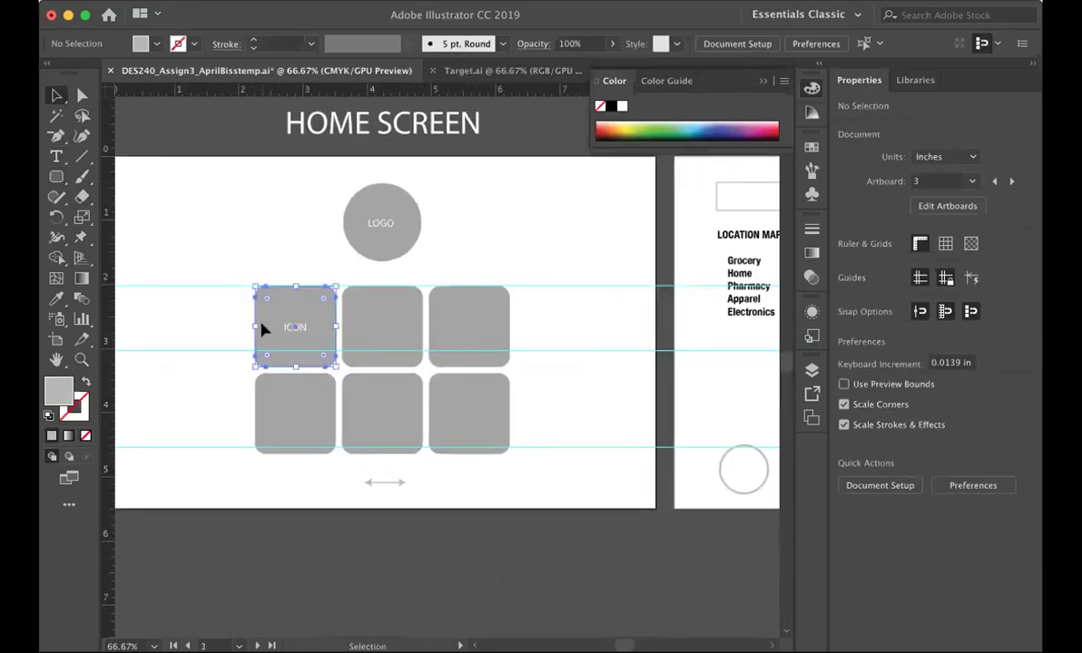
shift+click(379, 302)
shift+click(466, 304)
shift+click(479, 390)
shift+click(381, 412)
shift+click(278, 425)
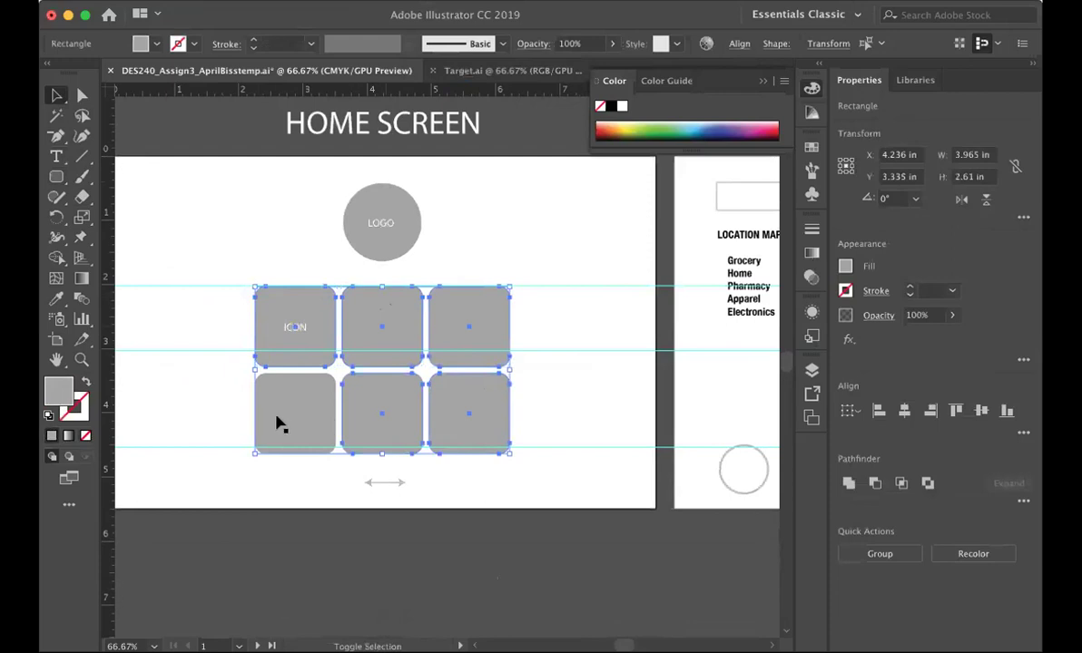
Paste the six tiles onto the search result screen, enlarge them to about 4.96 by 3.265 in and center them
scroll(465, 538, right, 9)
scroll(465, 538, right, 20)
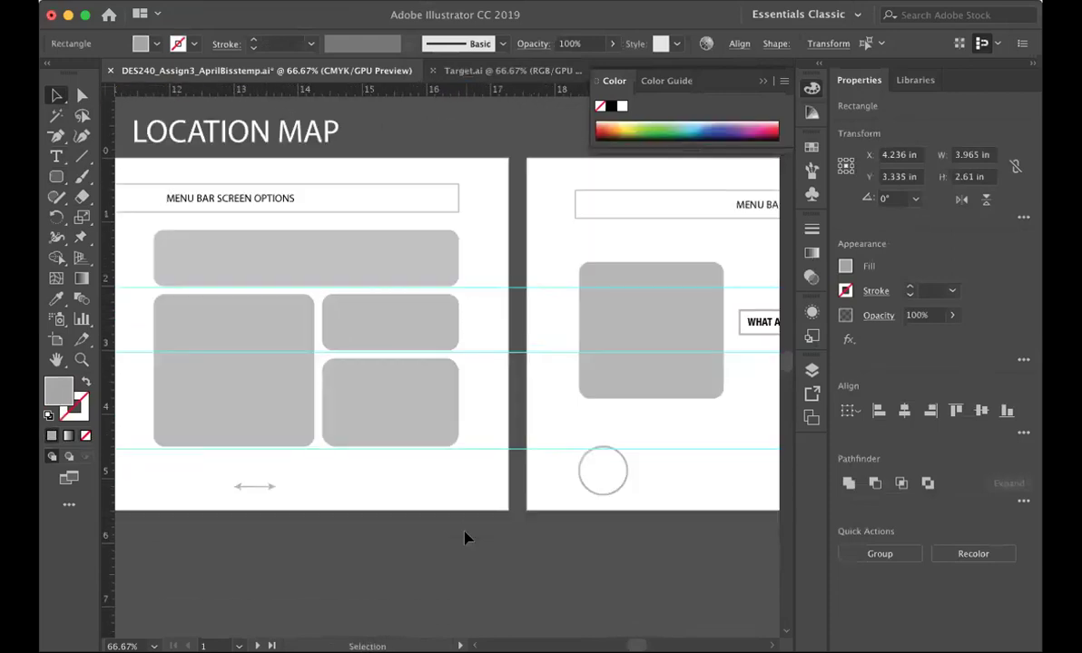
scroll(465, 537, right, 6)
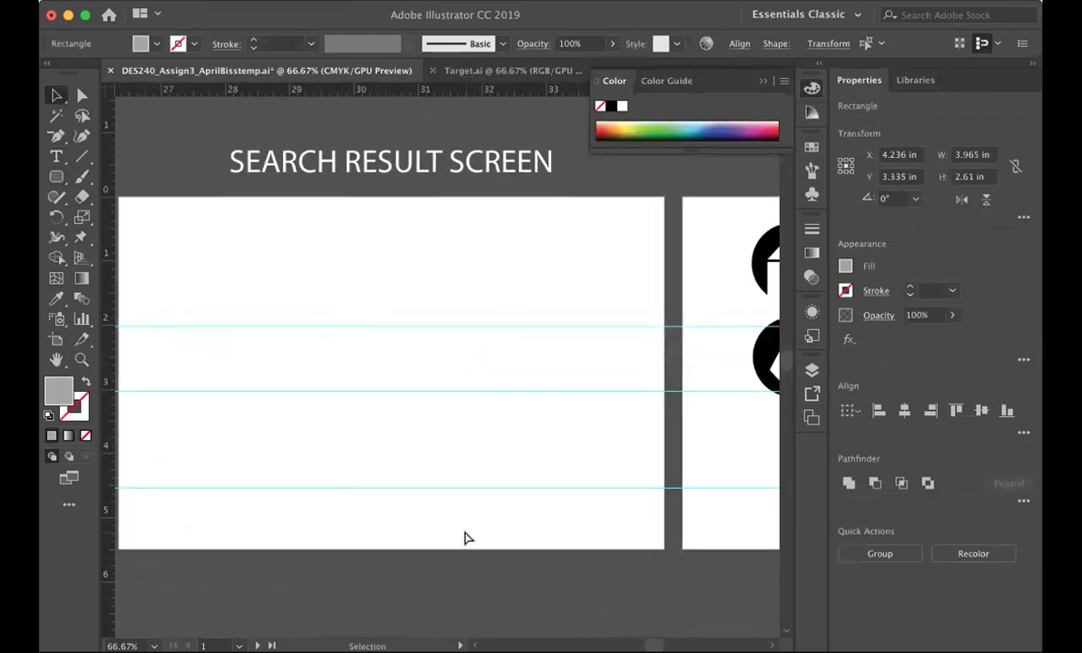
key(super+v)
drag(312, 277, 248, 234)
drag(387, 381, 355, 437)
scroll(356, 436, left, 3)
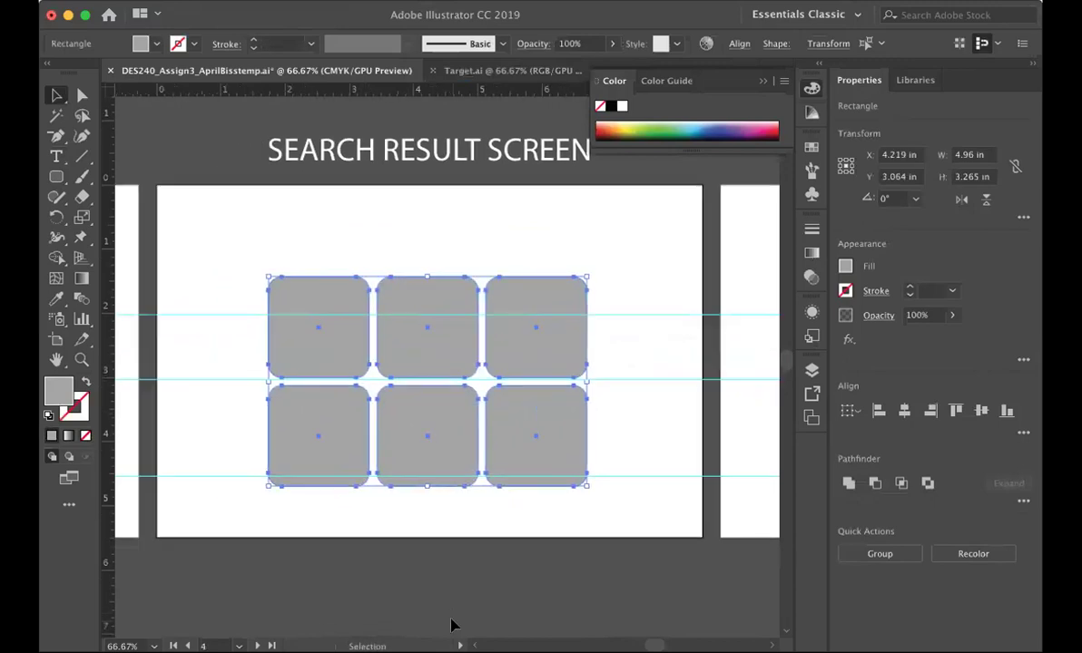
click(445, 551)
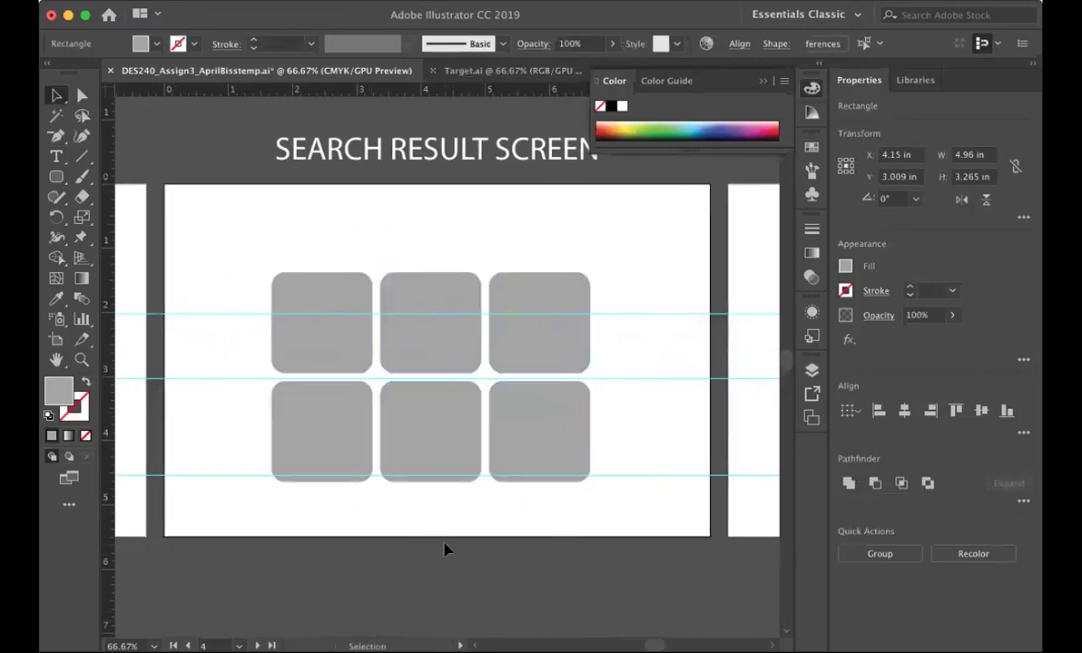
Duplicate the search screen's menu bar with its text onto the search result screen, above the tiles
scroll(445, 551, left, 10)
scroll(445, 551, up, 2)
drag(134, 300, 647, 279)
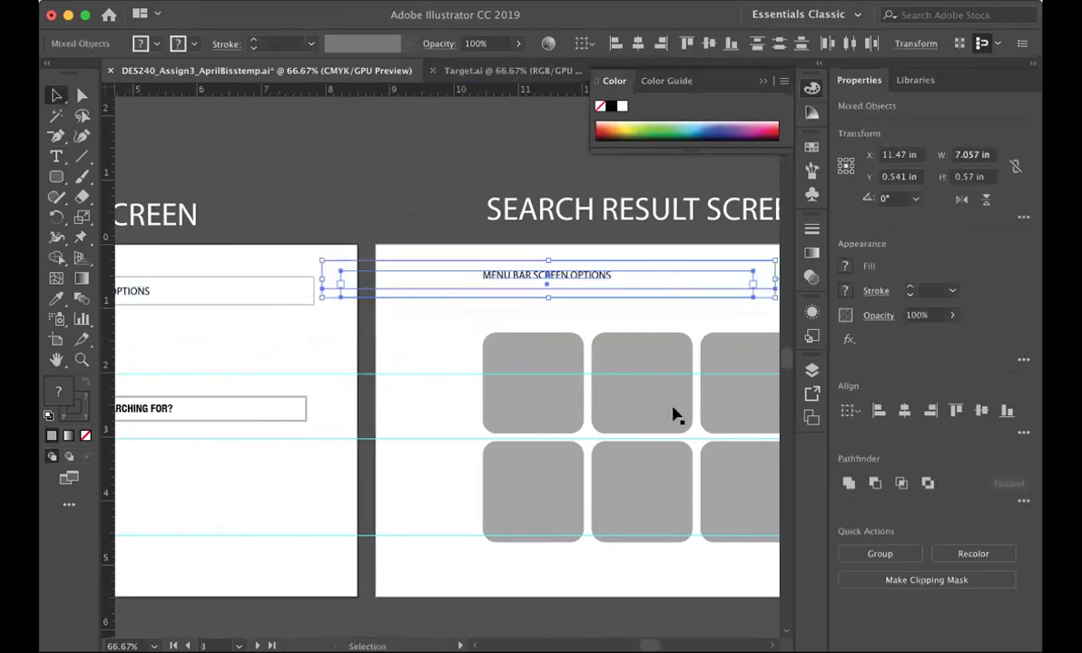
scroll(674, 415, right, 5)
drag(276, 297, 379, 307)
scroll(379, 359, left, 3)
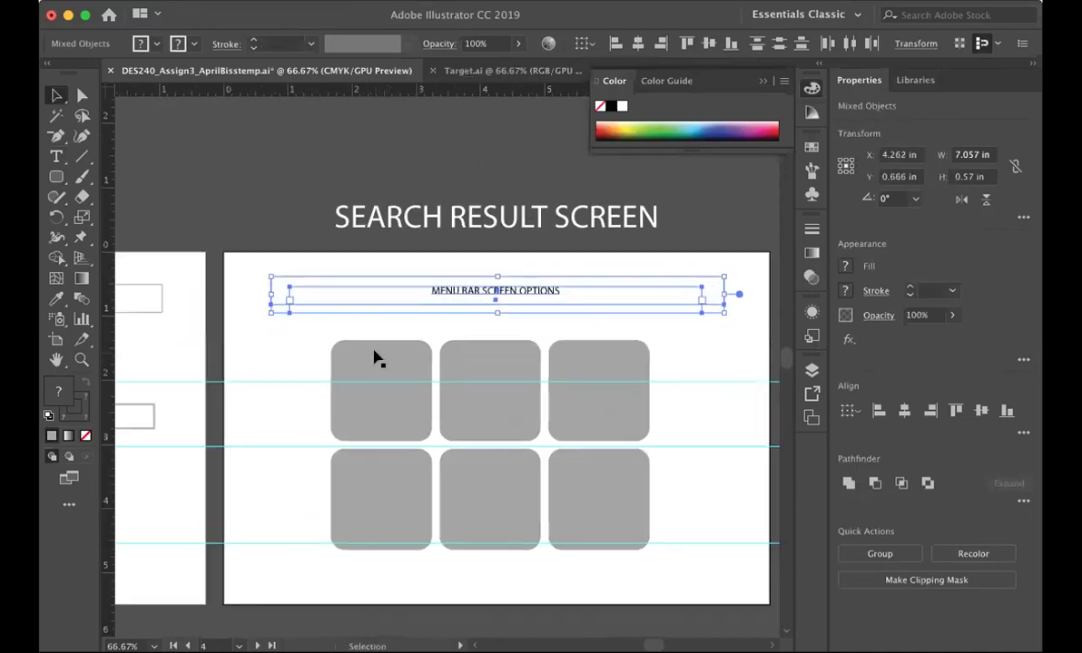
Reposition the search result screen's menu bar and text to about X 4.193 in, Y 0.791 in
scroll(378, 358, left, 4)
click(365, 360)
drag(423, 284, 597, 334)
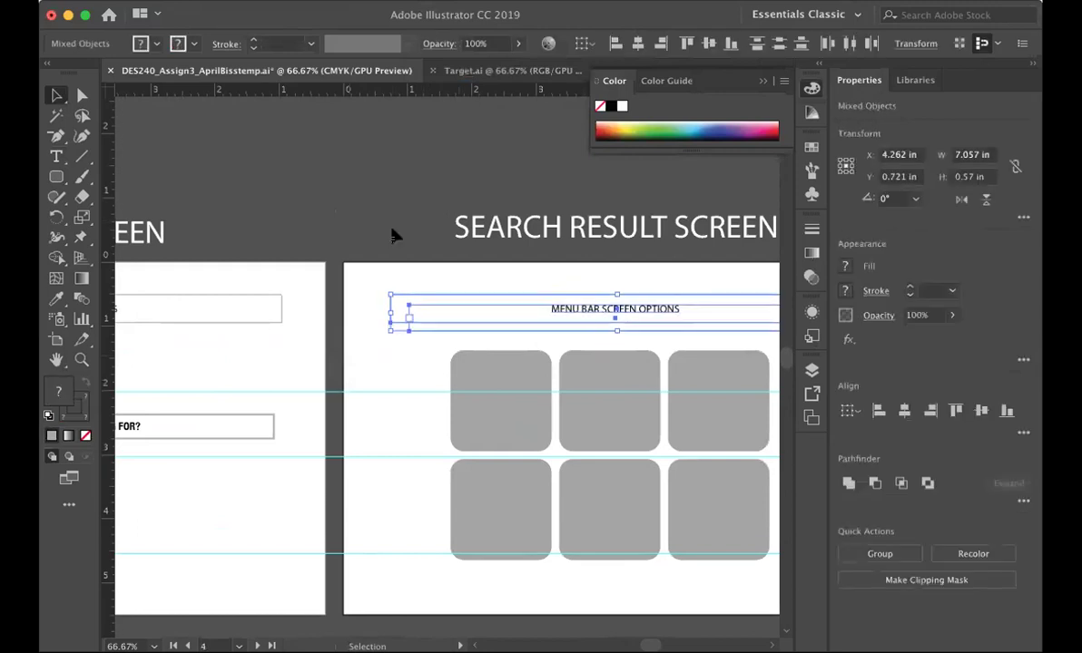
click(390, 173)
scroll(511, 310, right, 1)
scroll(512, 311, right, 4)
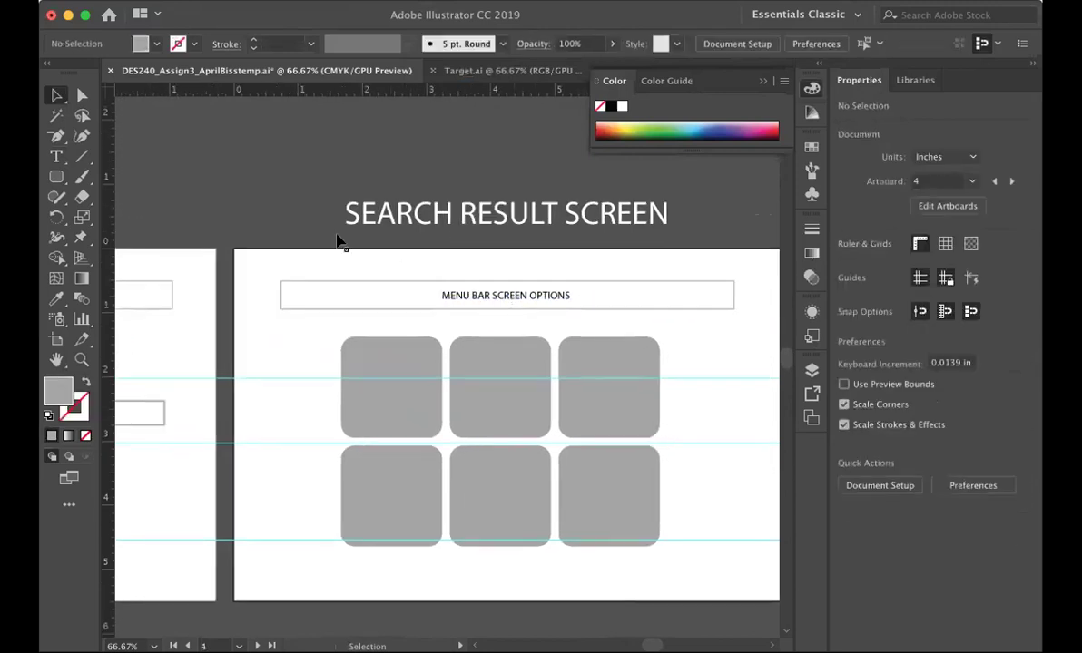
drag(499, 300, 494, 299)
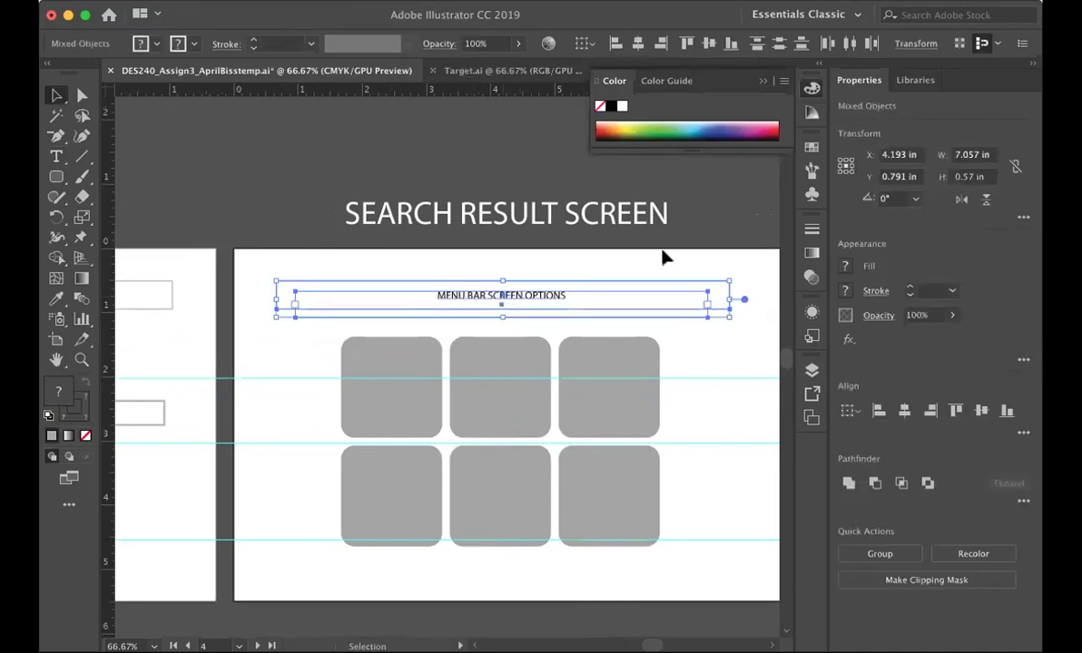
click(705, 230)
Select and copy the small outlined circle and the double-headed arrow at the foot of the location map
scroll(702, 230, right, 6)
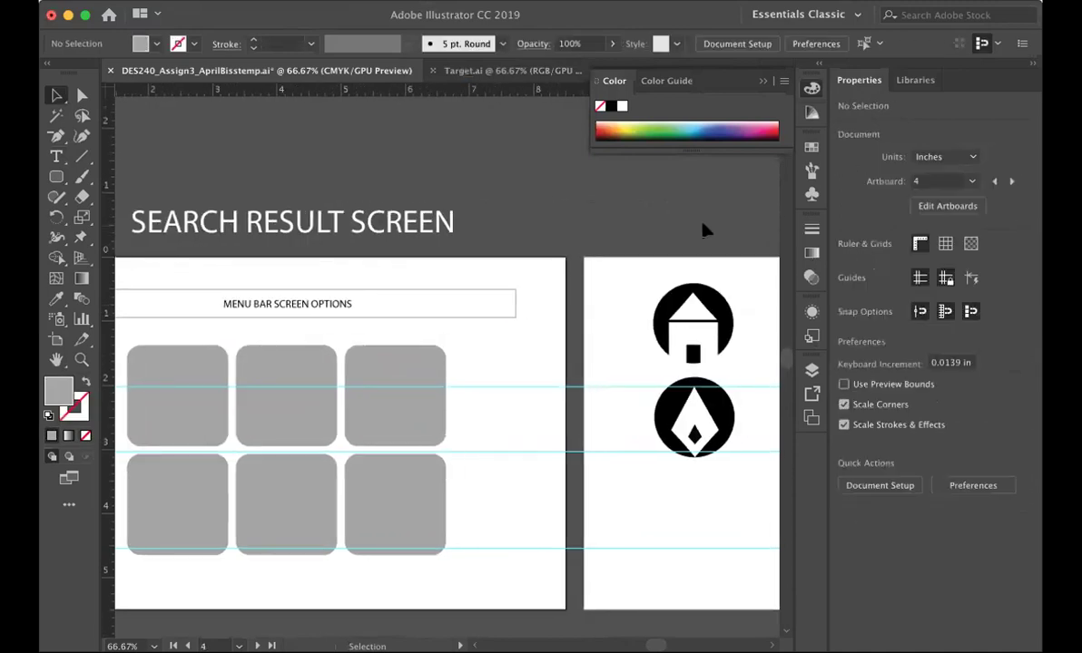
scroll(703, 230, left, 5)
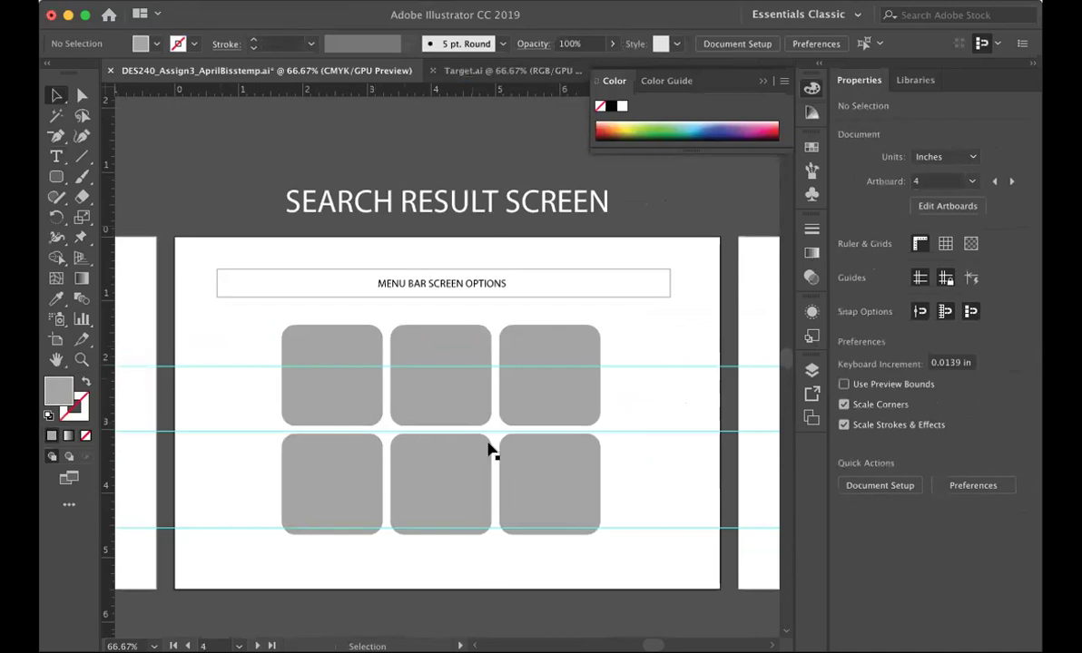
scroll(361, 454, left, 8)
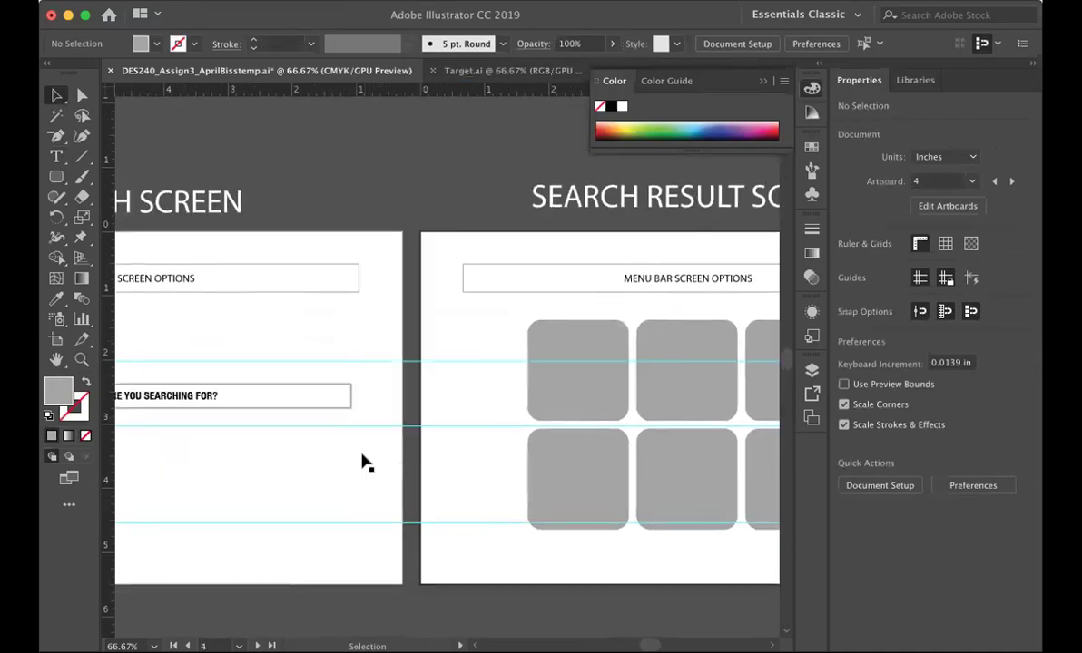
scroll(427, 521, right, 4)
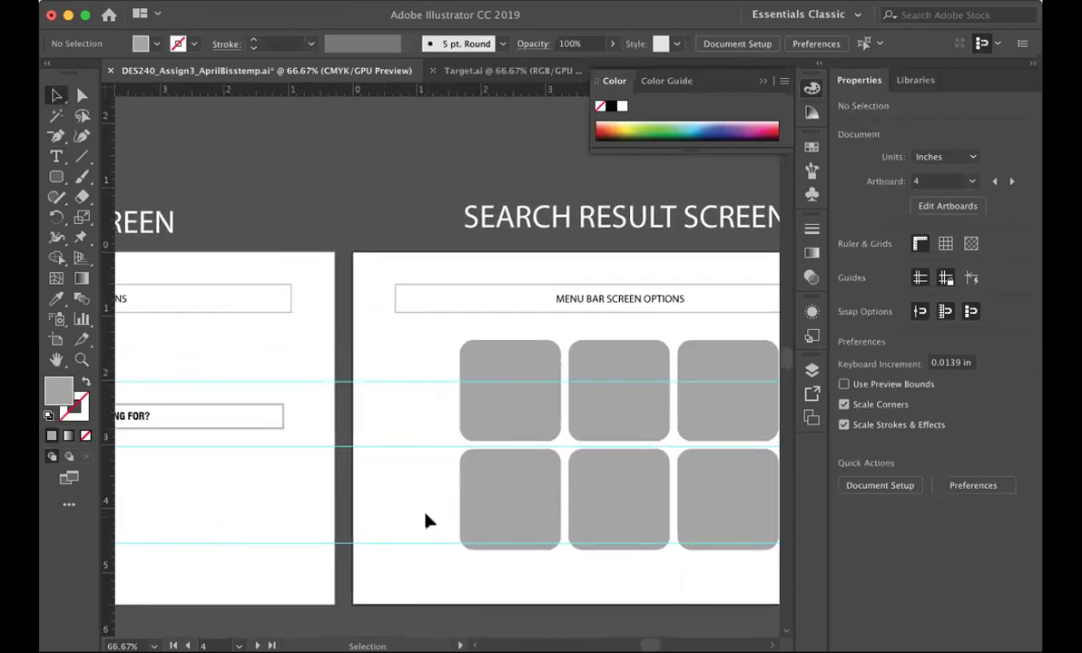
scroll(427, 521, left, 10)
scroll(426, 521, down, 3)
scroll(427, 521, left, 9)
scroll(426, 521, down, 1)
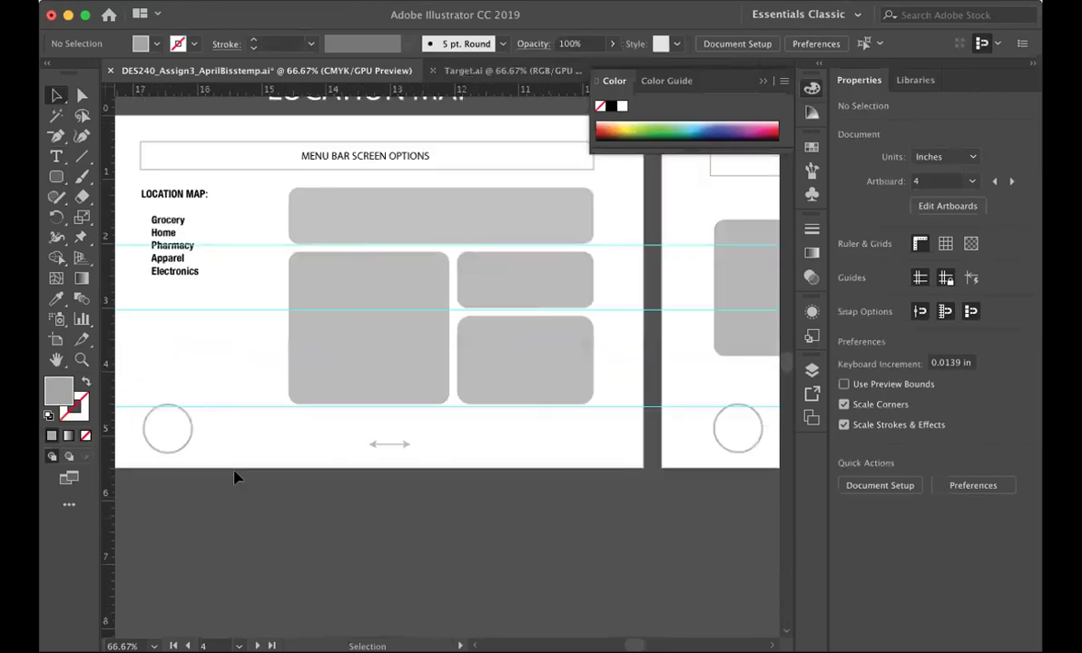
click(182, 448)
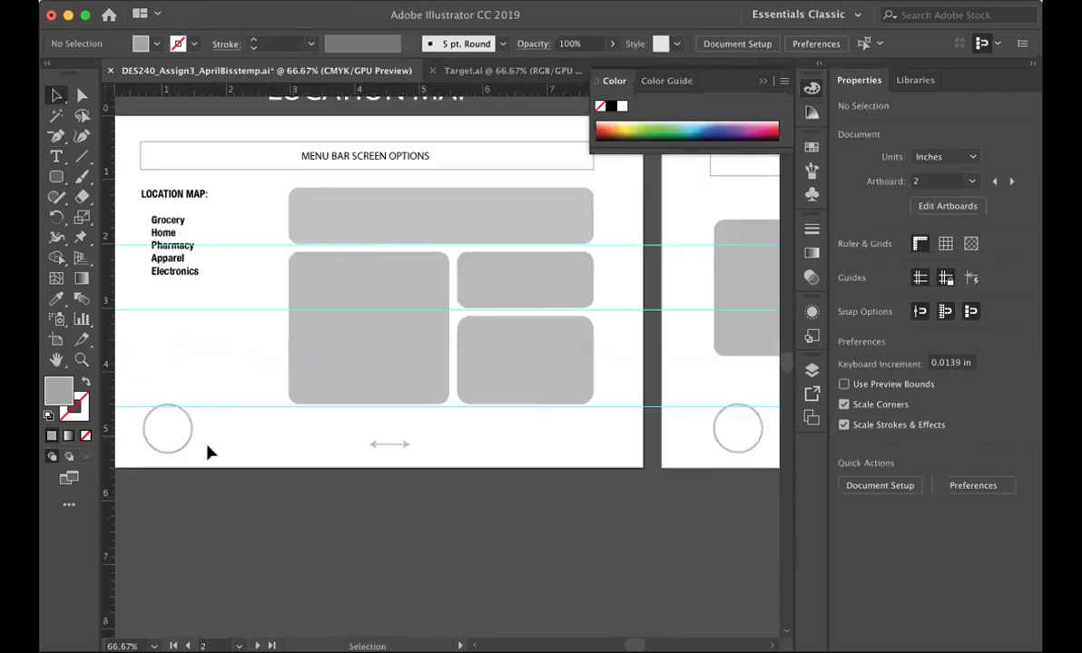
drag(159, 416, 404, 451)
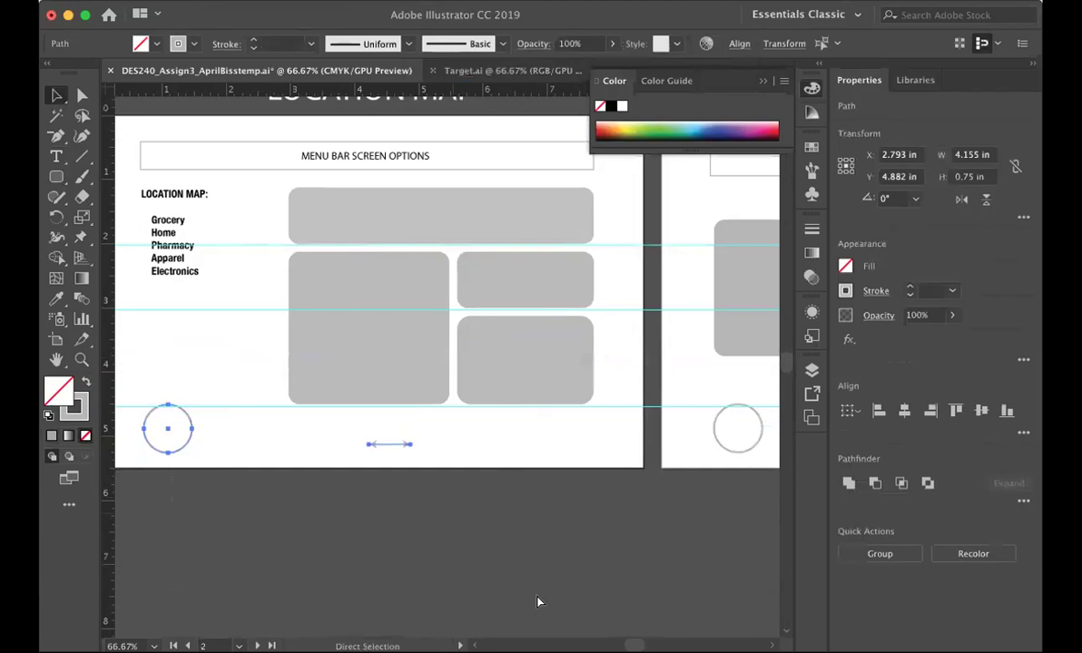
Paste the circle and arrow onto the search screen, aligning the circle with the existing one and the arrow near the lower edge
scroll(538, 601, right, 9)
scroll(538, 602, up, 1)
key(super+v)
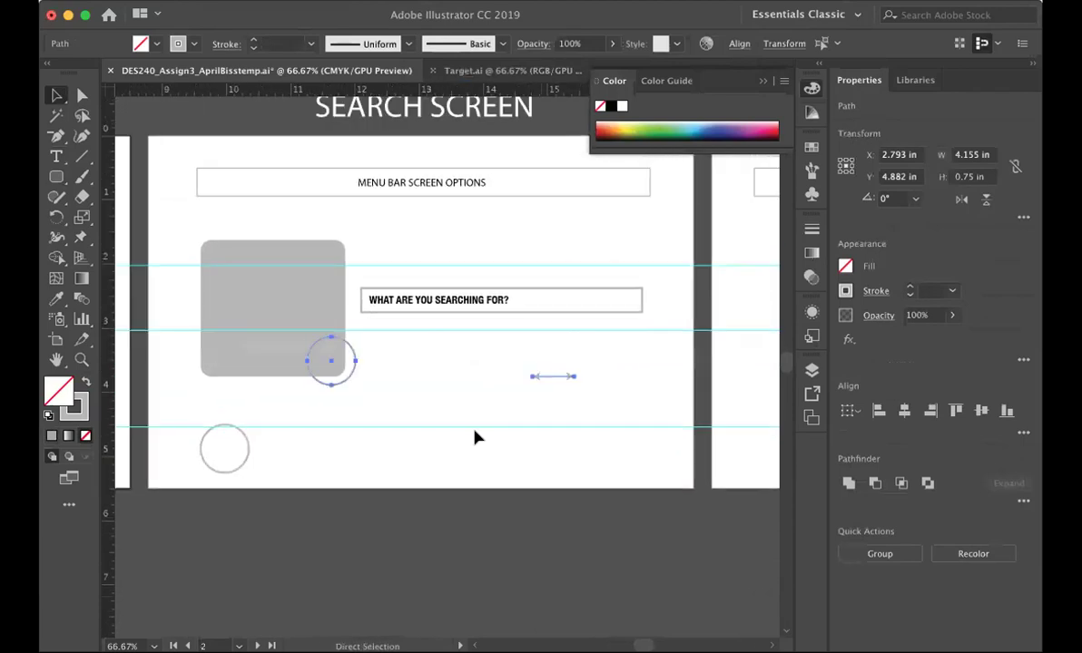
drag(558, 383, 459, 467)
click(243, 493)
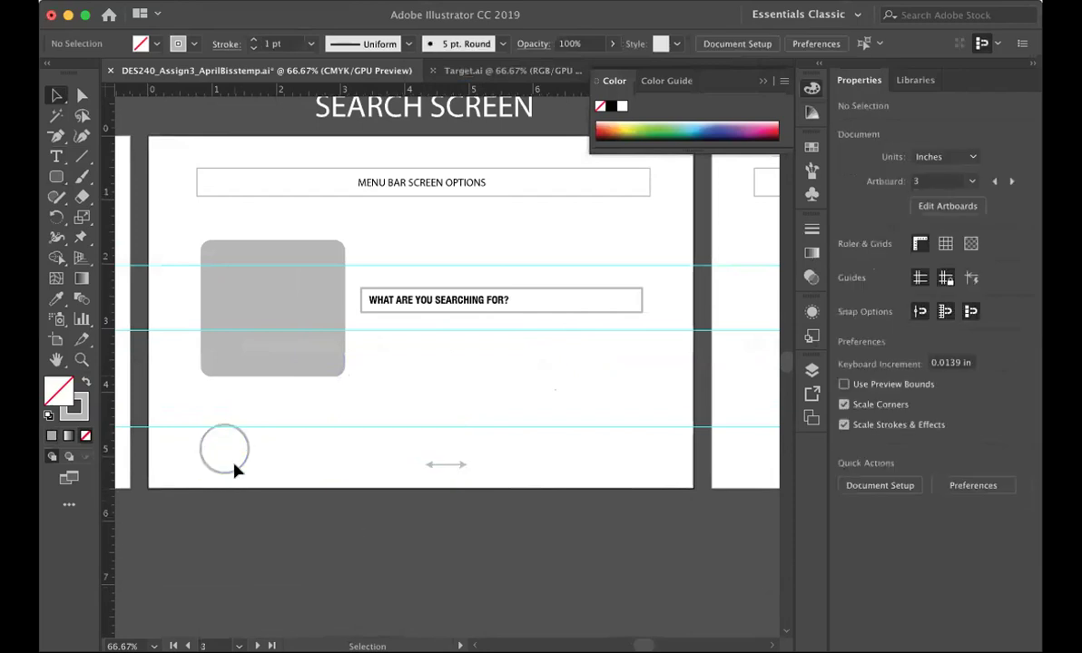
Add the small outlined circle and double-headed arrow to the search result screen, along its lower edge
scroll(394, 541, right, 10)
scroll(394, 541, up, 1)
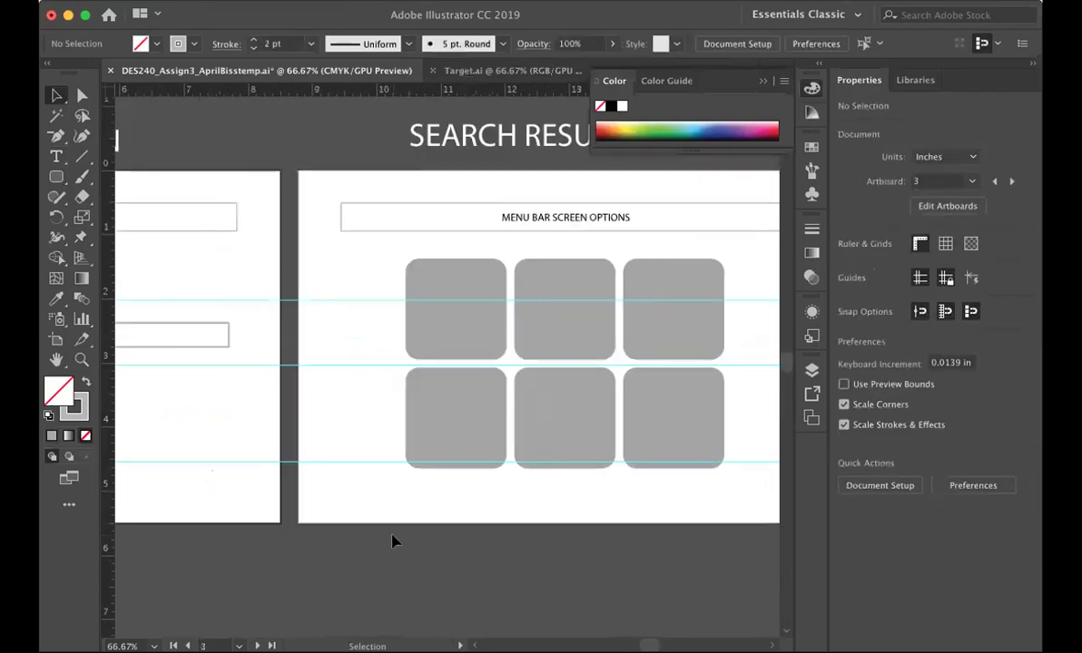
scroll(394, 540, right, 3)
scroll(394, 541, up, 1)
click(447, 379)
drag(345, 382, 244, 525)
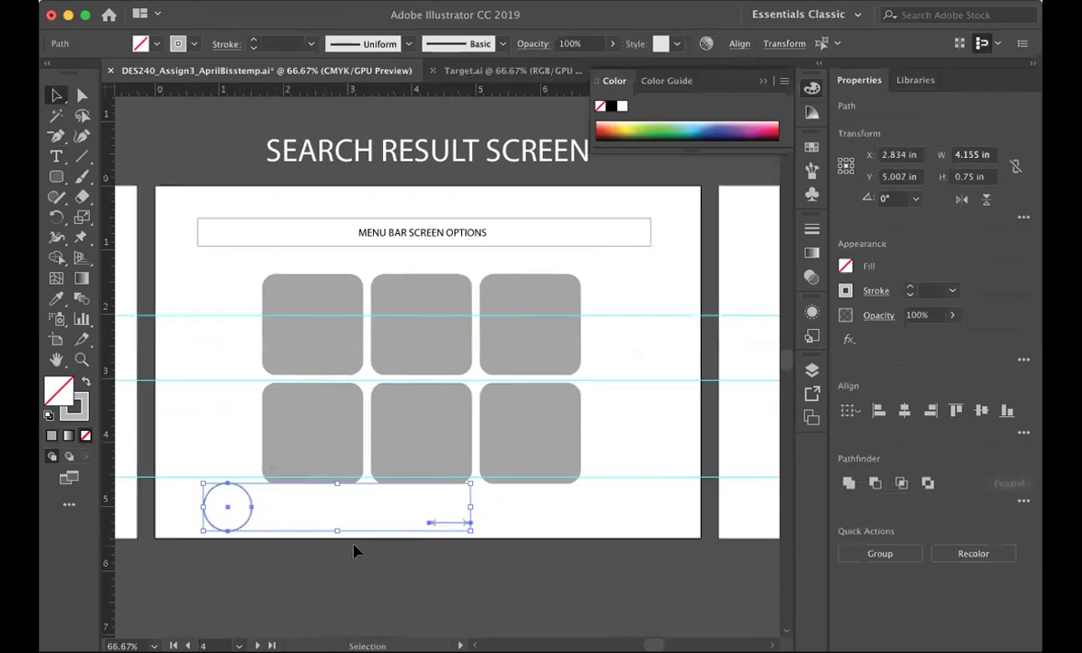
click(442, 582)
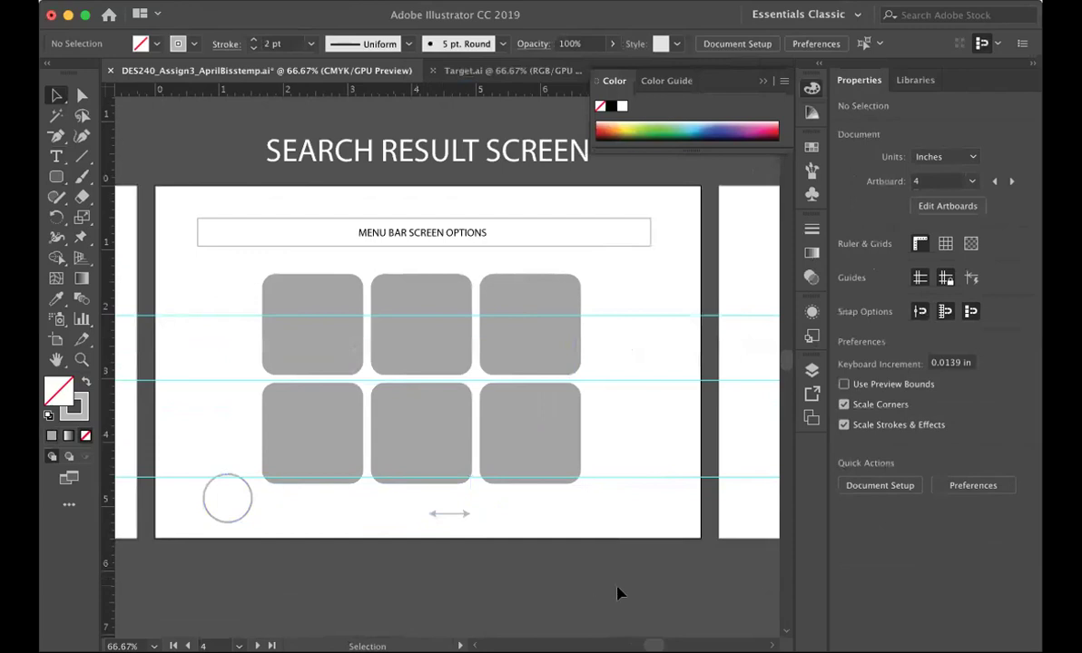
Save the document and look over the icon design artboard and the search screens
scroll(617, 593, right, 8)
scroll(617, 594, right, 5)
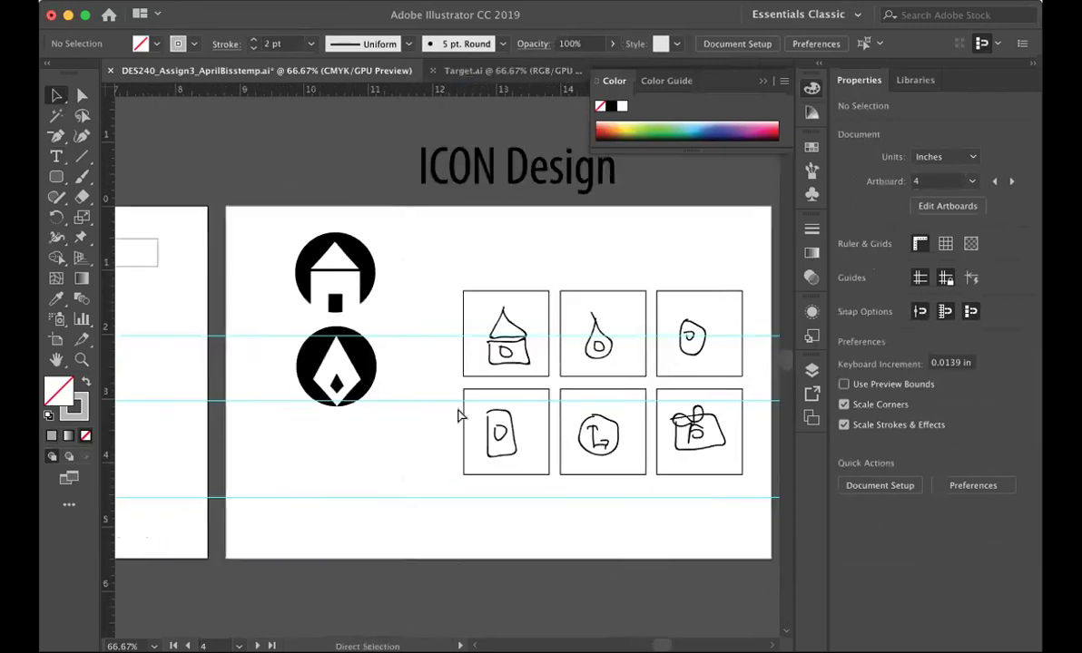
click(421, 458)
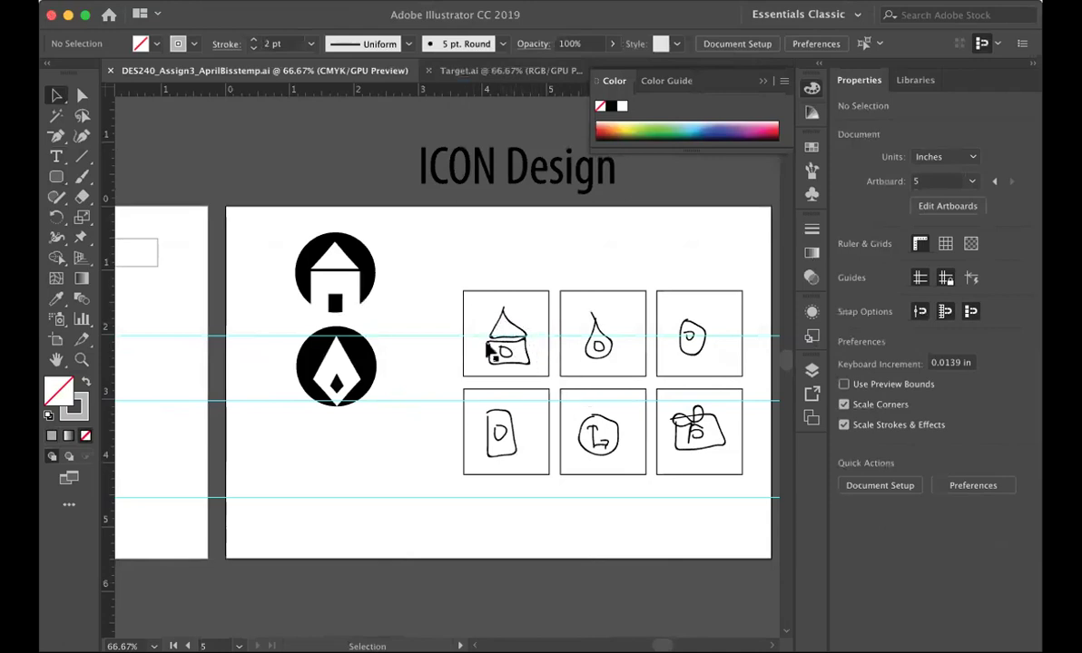
scroll(521, 339, left, 10)
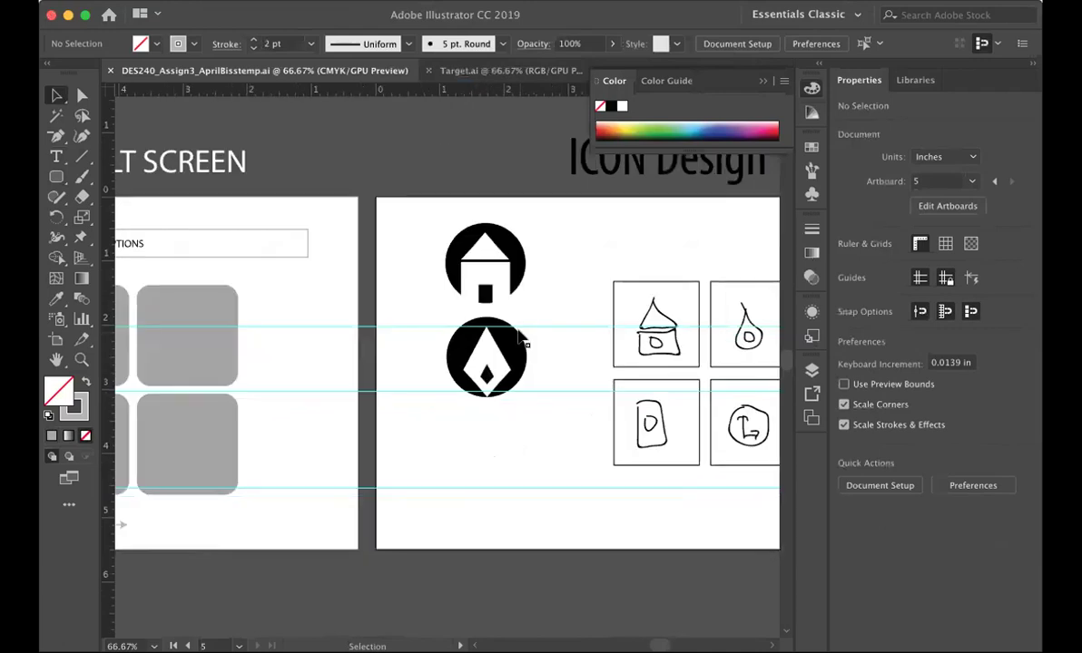
scroll(521, 339, left, 15)
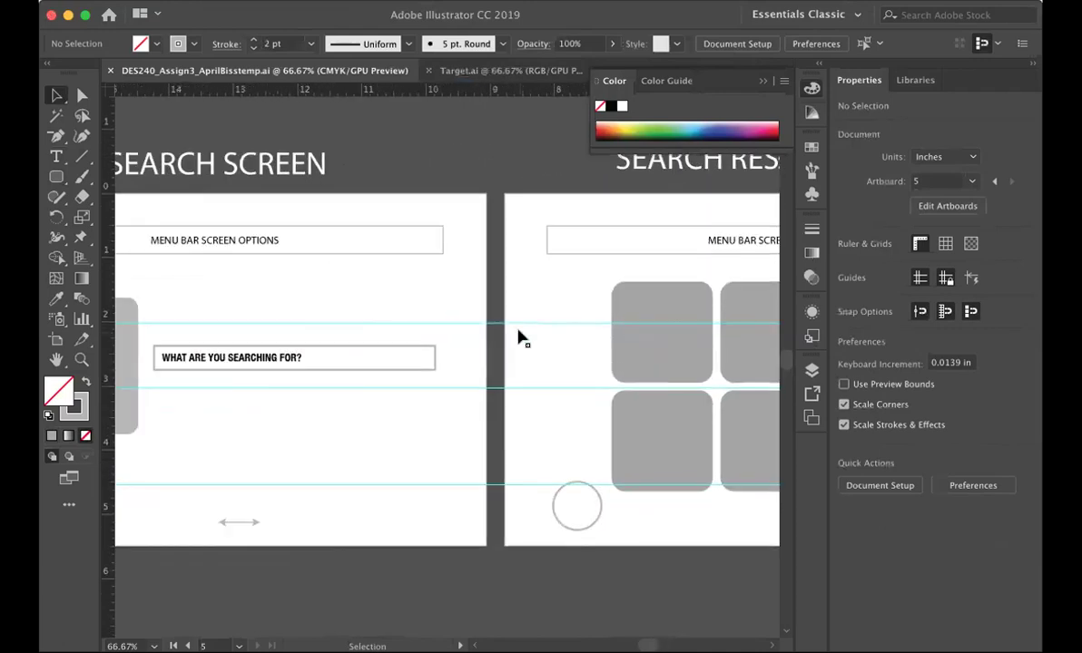
Review the home, location map, search and search result screens for consistent menu bars, blocks, circles and arrows
scroll(521, 338, left, 12)
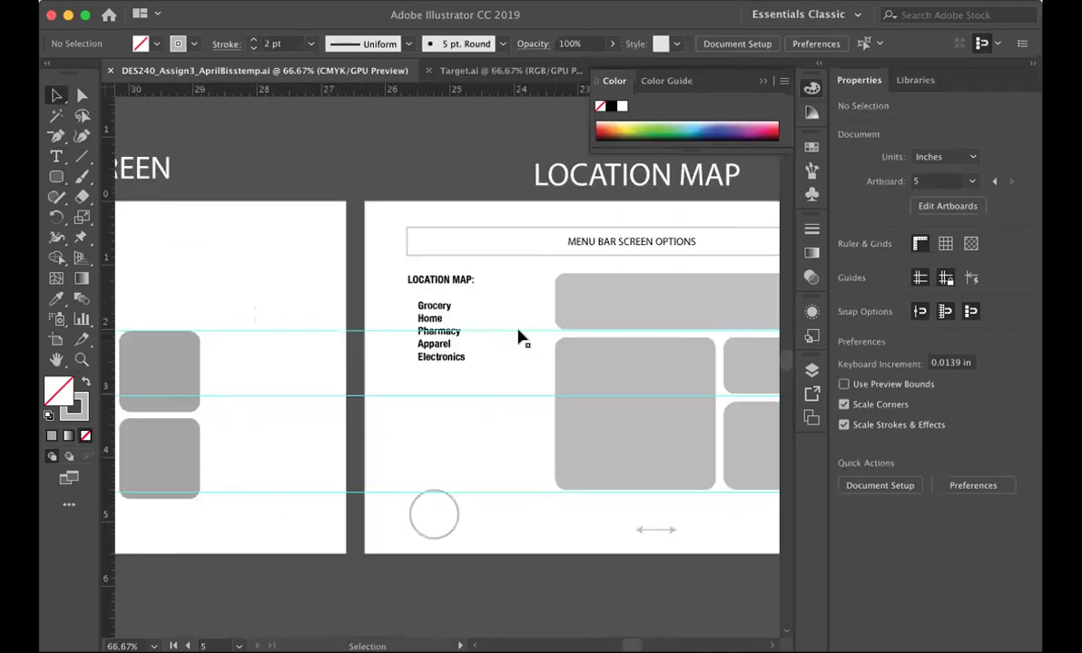
scroll(521, 339, right, 4)
scroll(521, 338, down, 2)
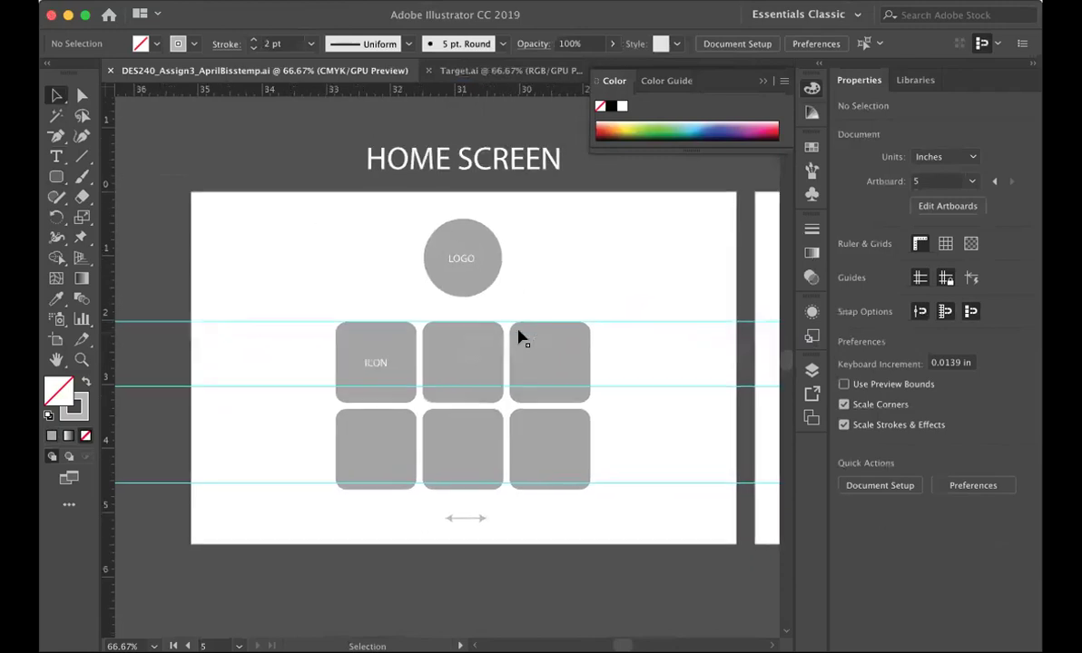
scroll(334, 296, left, 3)
scroll(334, 297, up, 1)
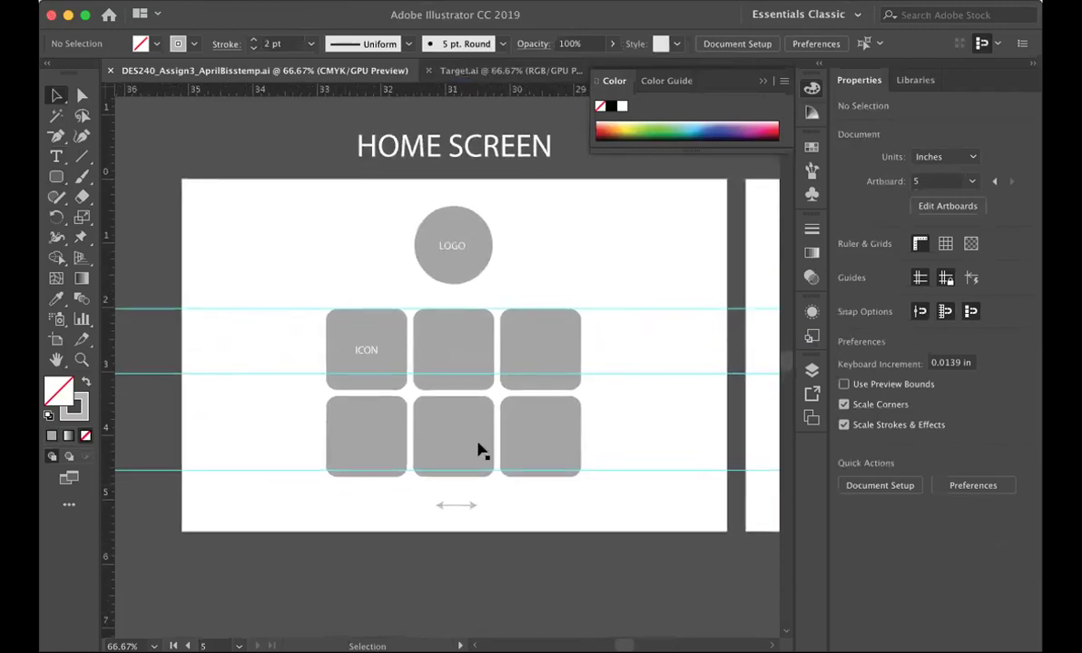
scroll(559, 496, right, 20)
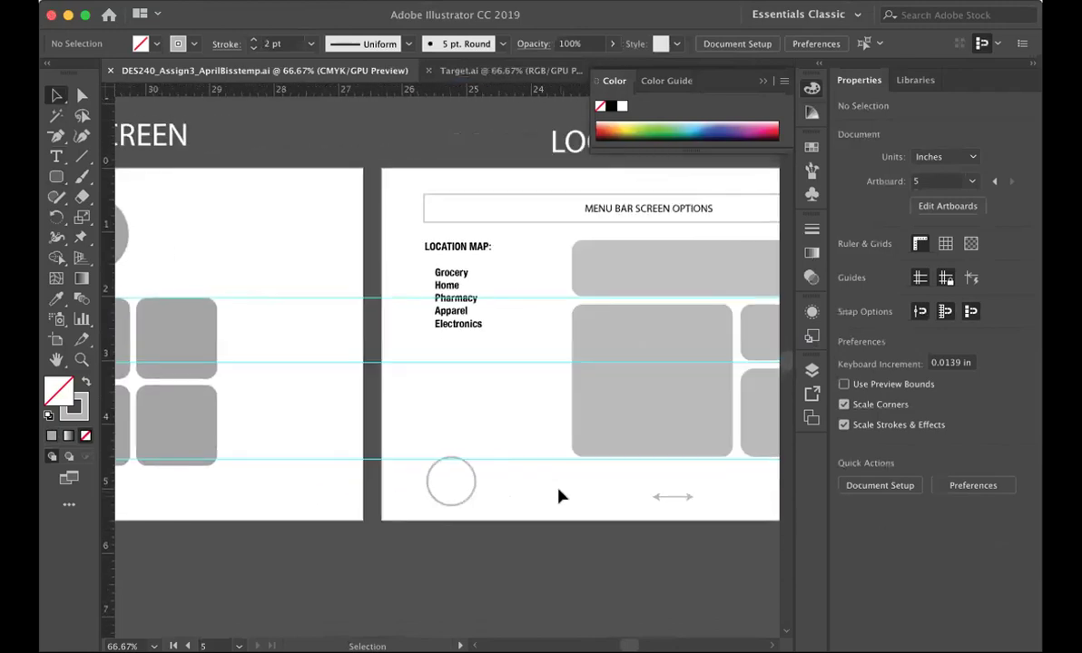
scroll(559, 496, right, 10)
scroll(559, 496, right, 8)
scroll(559, 495, up, 1)
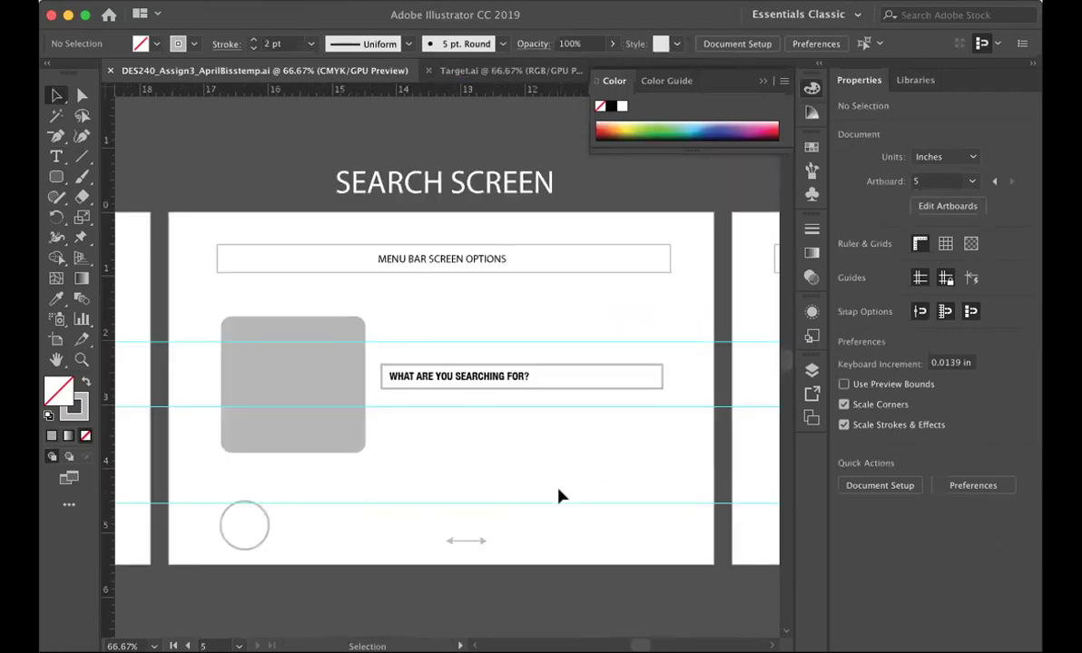
scroll(559, 496, right, 13)
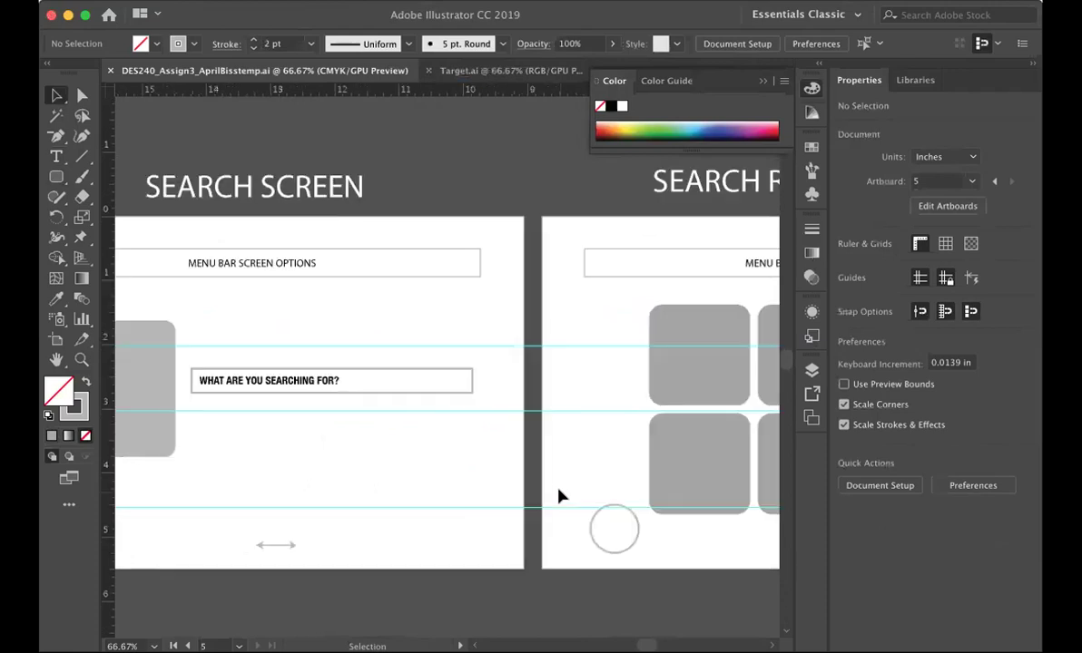
scroll(559, 495, right, 4)
scroll(559, 496, down, 1)
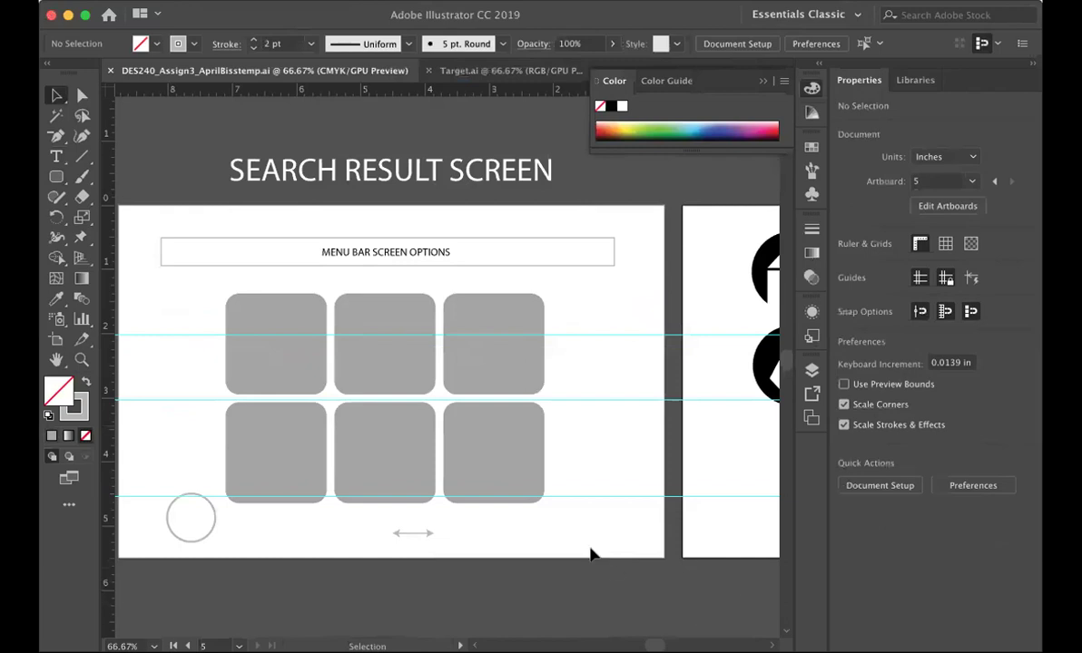
Examine the icon design artboard and go back over every kiosk wireframe as far as the home screen
scroll(590, 553, right, 1)
scroll(590, 554, right, 10)
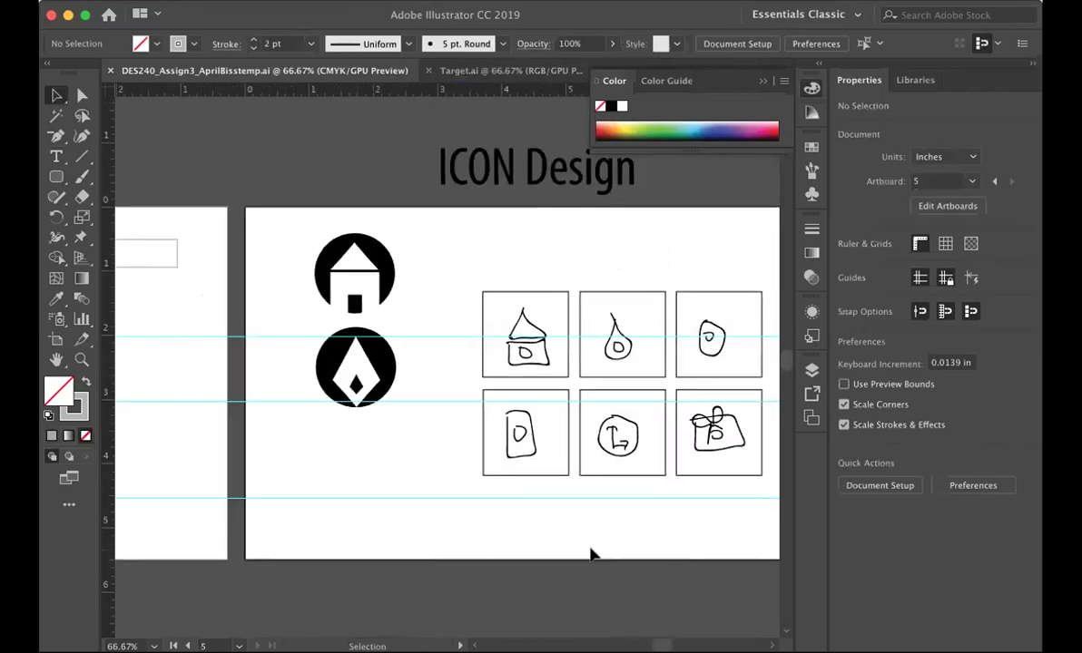
scroll(590, 553, right, 2)
scroll(590, 556, left, 3)
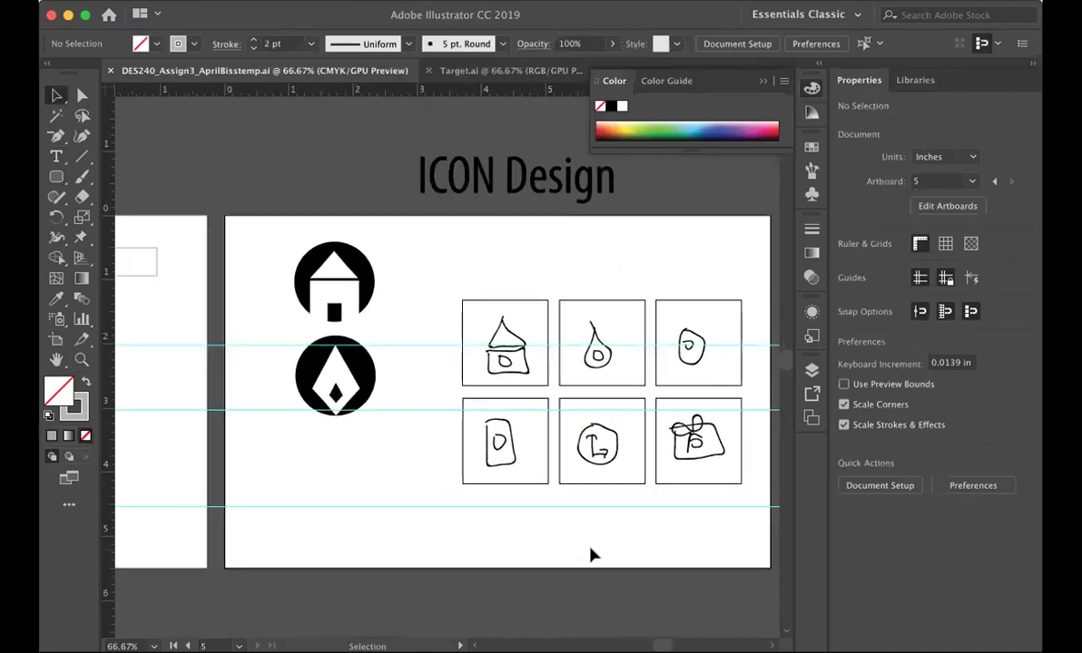
scroll(590, 555, left, 20)
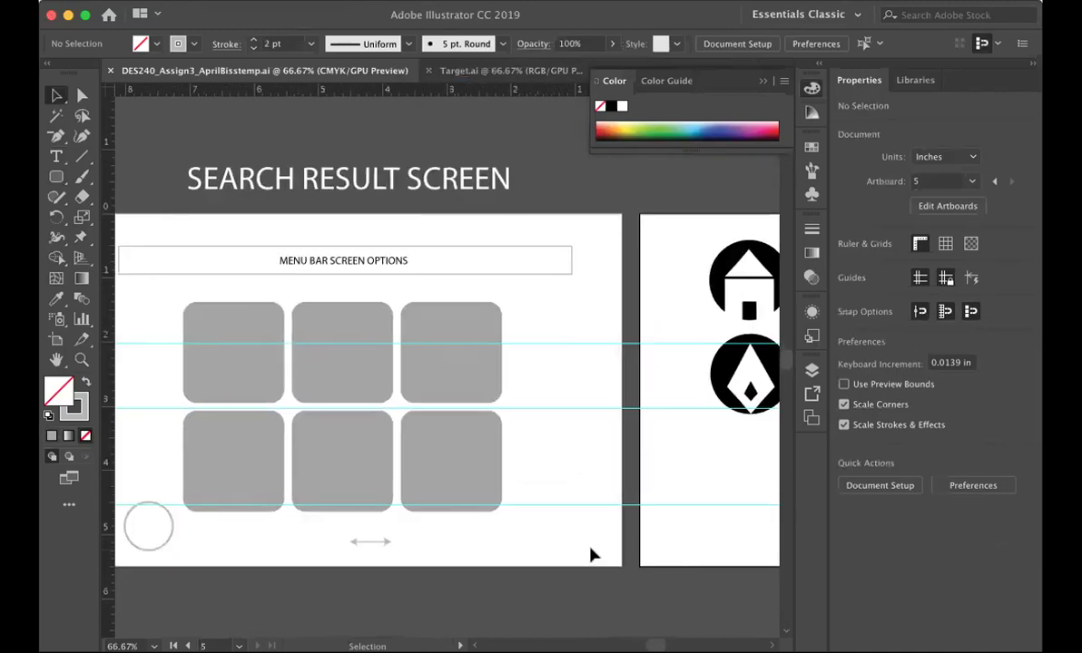
scroll(590, 556, left, 20)
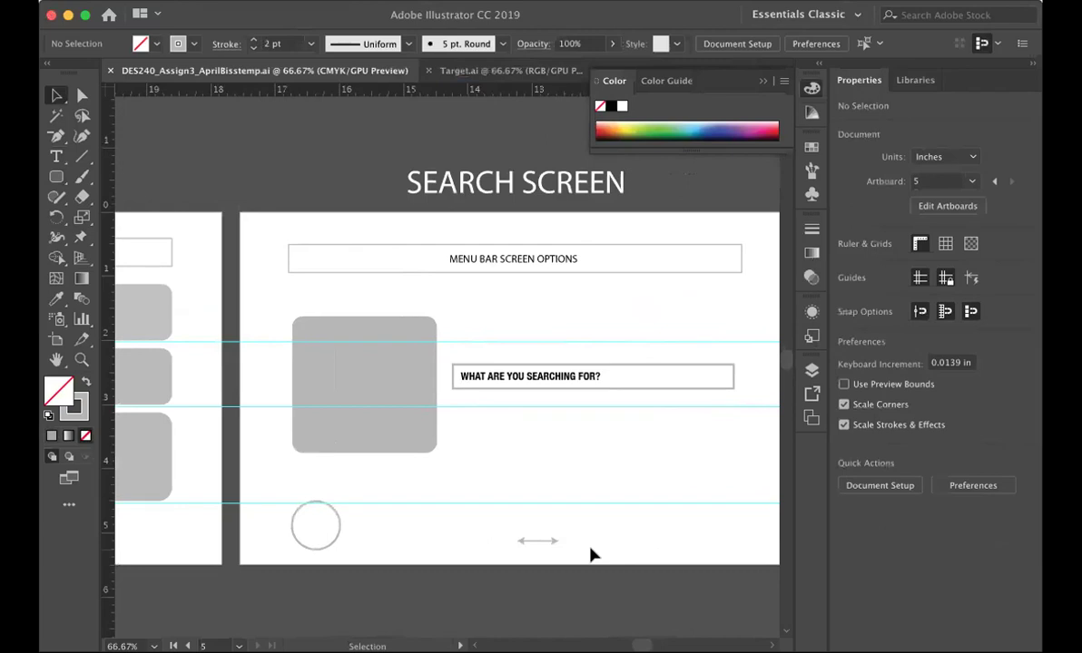
scroll(589, 556, left, 15)
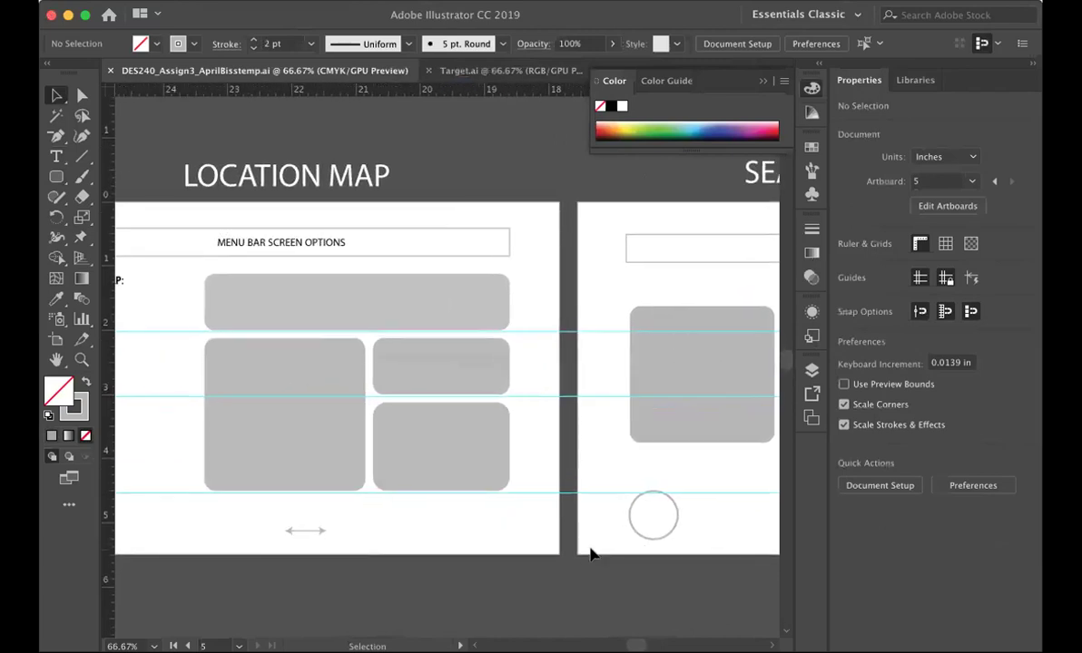
scroll(590, 555, left, 15)
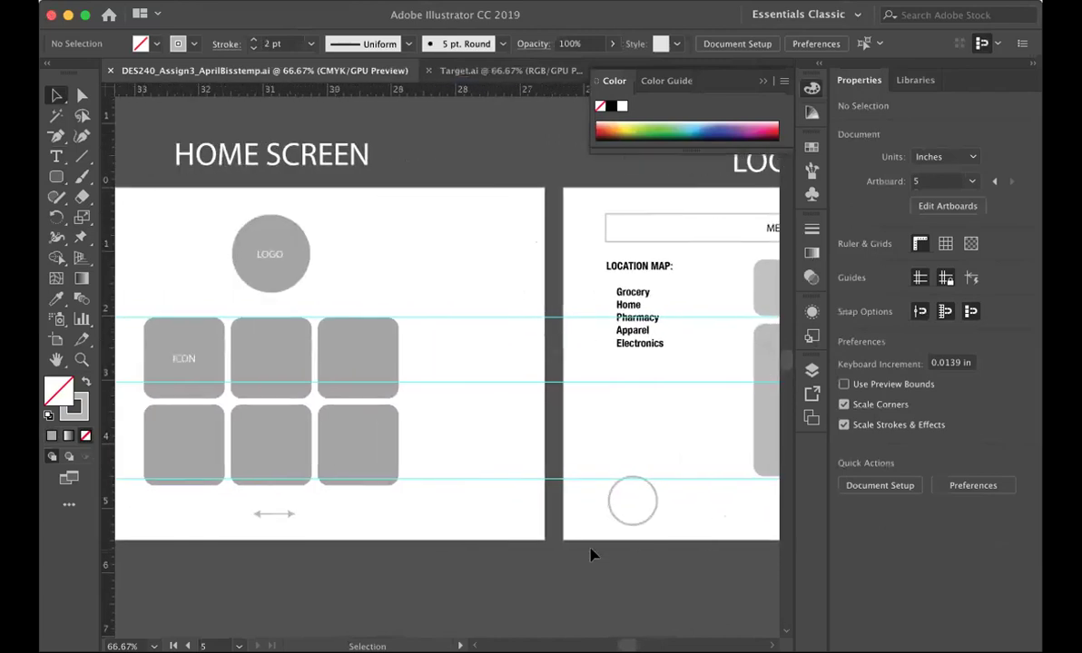
scroll(590, 554, left, 4)
scroll(590, 555, up, 2)
scroll(590, 554, right, 3)
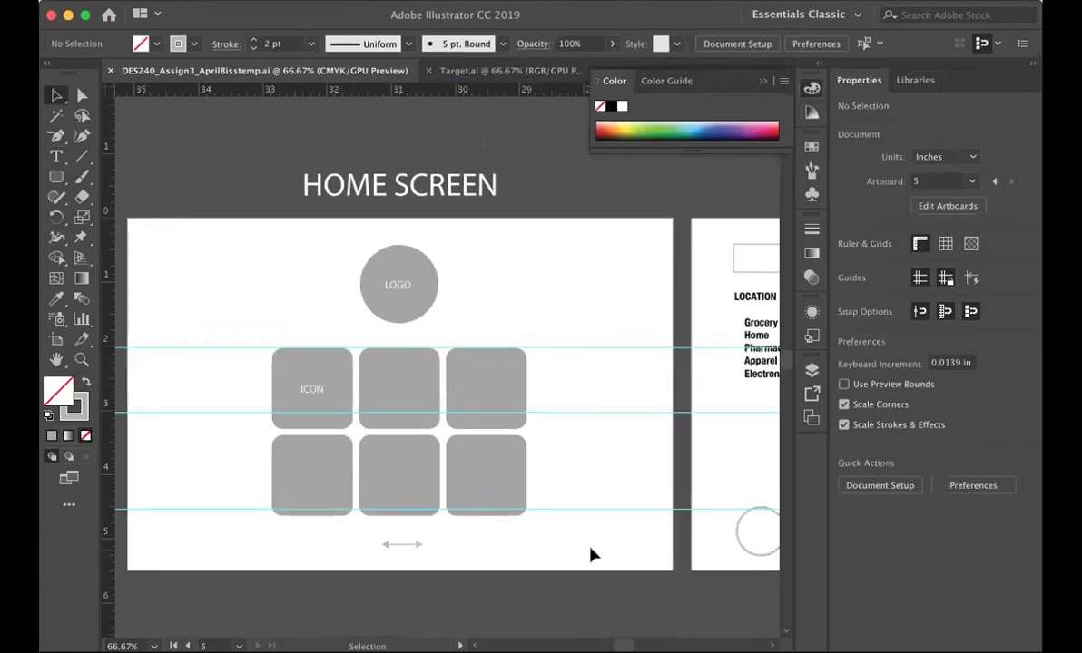
scroll(590, 556, left, 2)
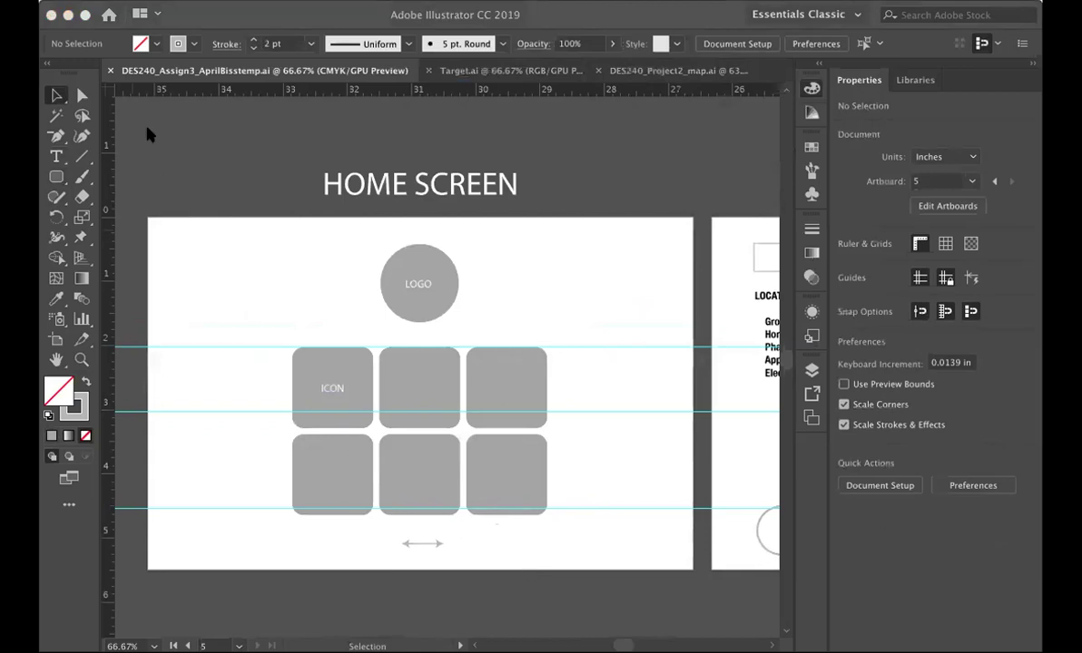
Save all the artboards to the Desktop as an Adobe PDF, using the Smallest File Size preset
key(F6)
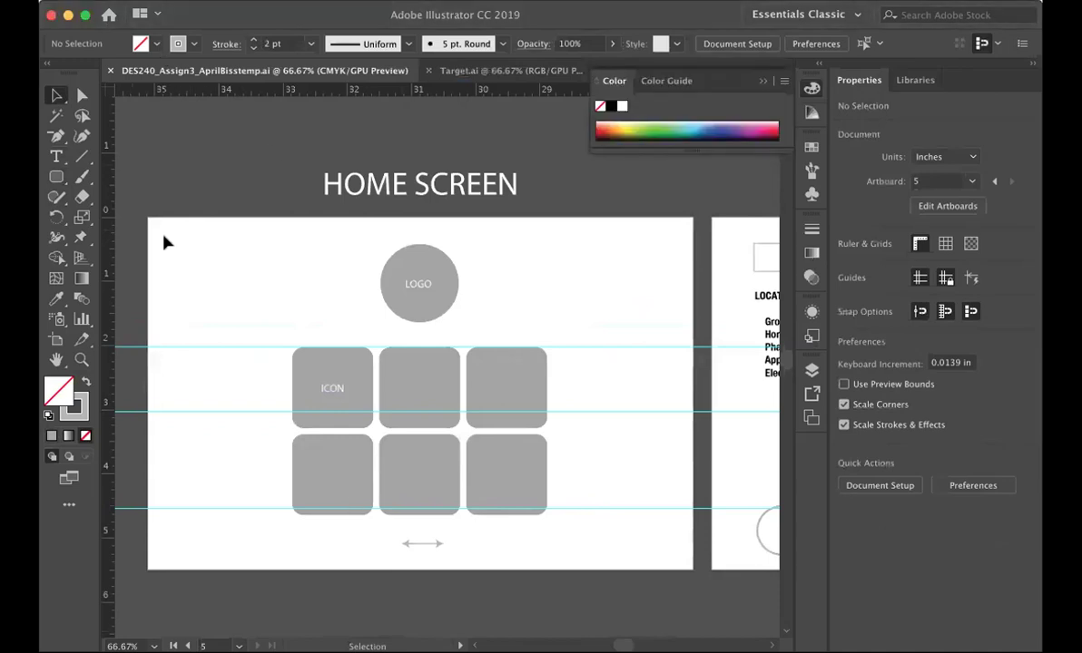
click(173, 0)
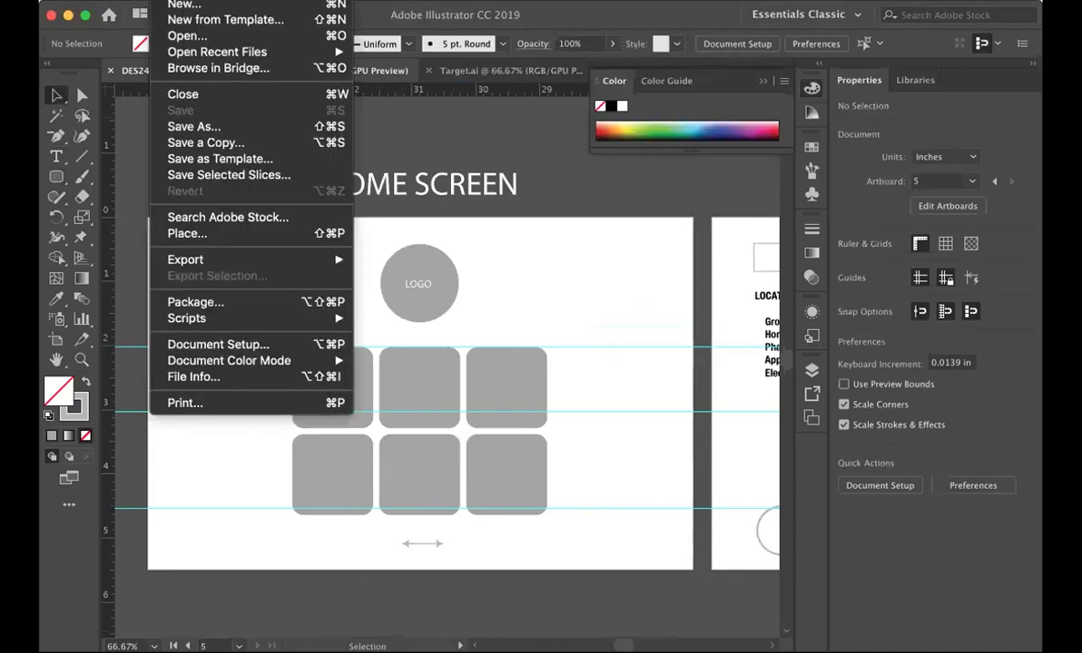
click(194, 126)
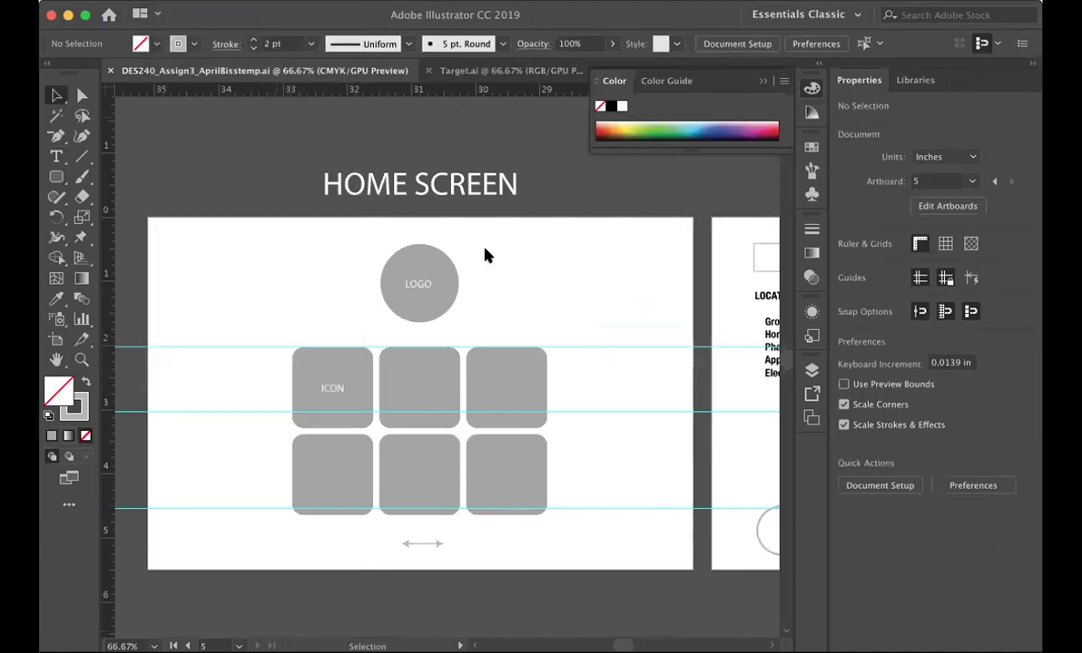
click(501, 229)
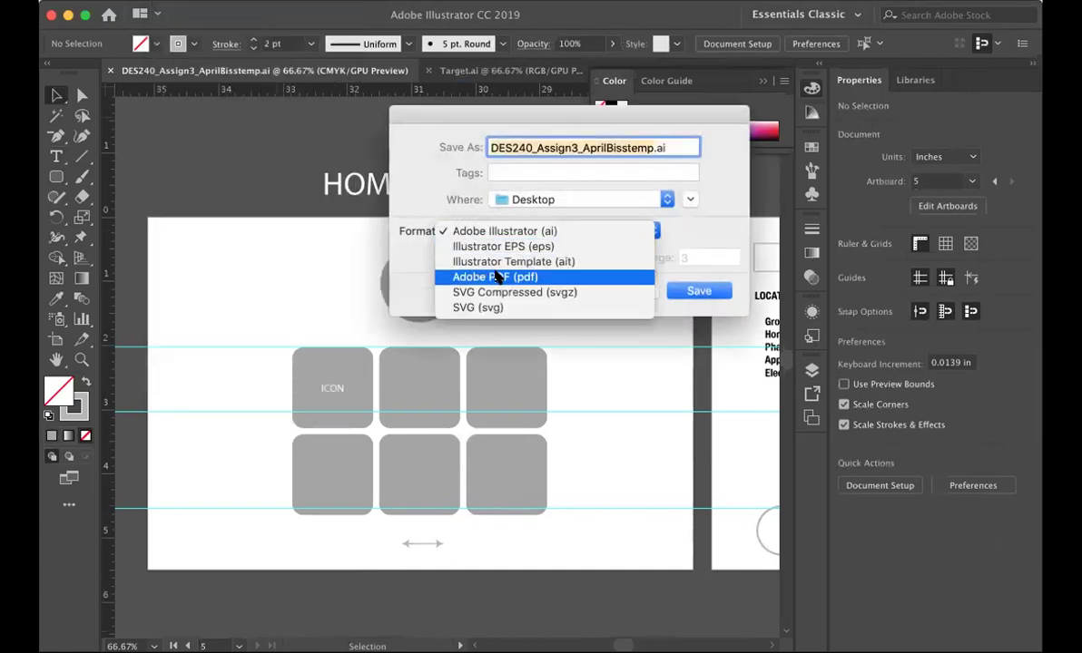
click(495, 276)
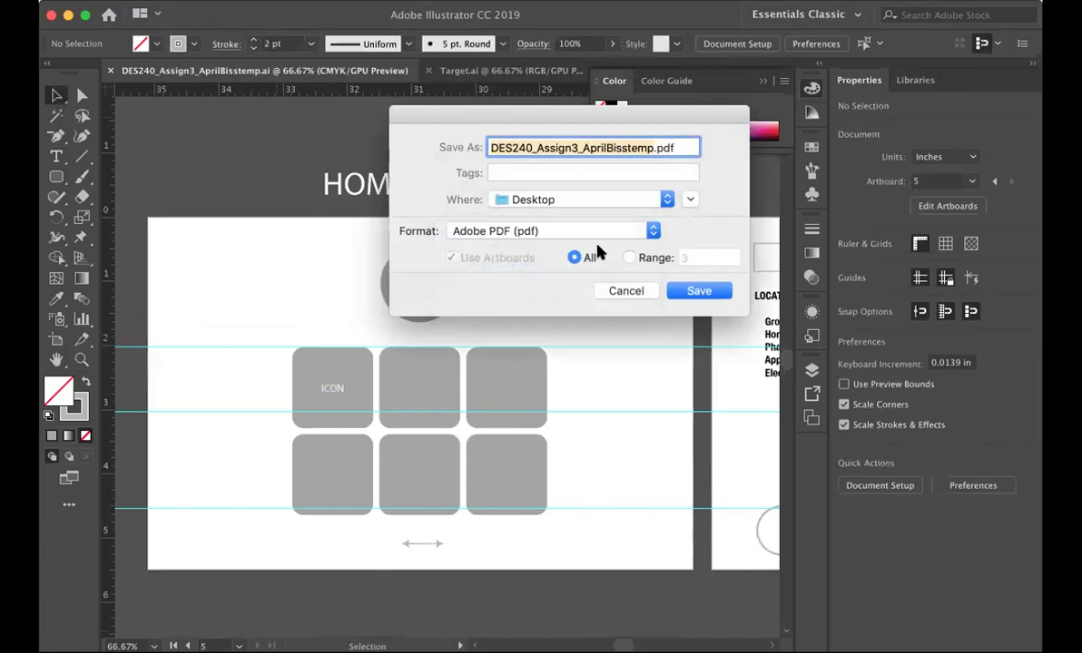
click(699, 290)
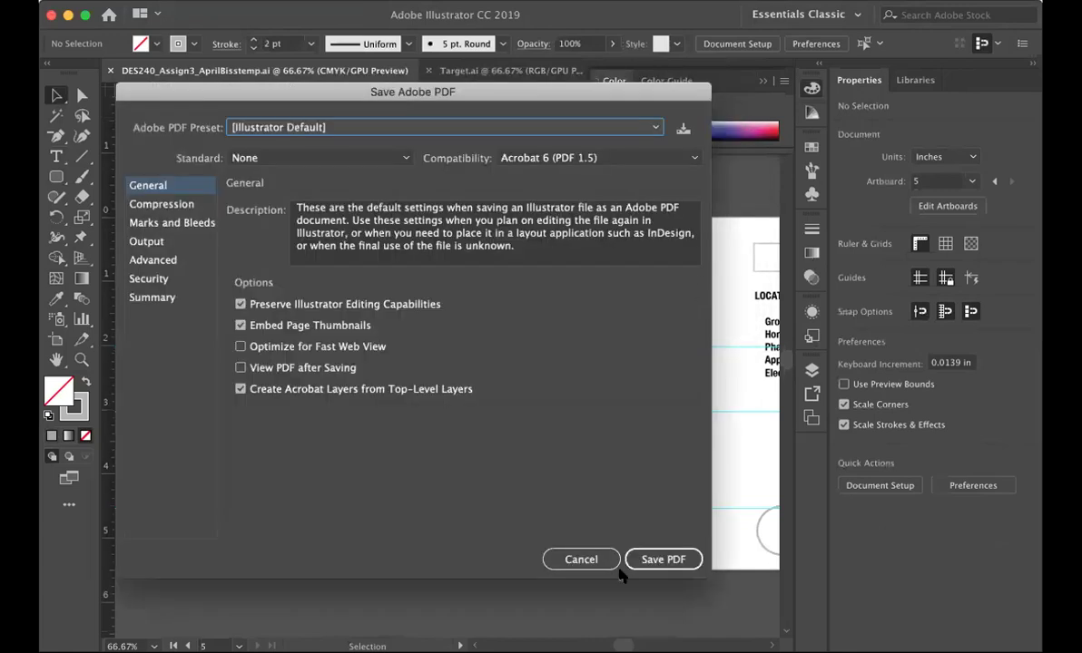
click(238, 127)
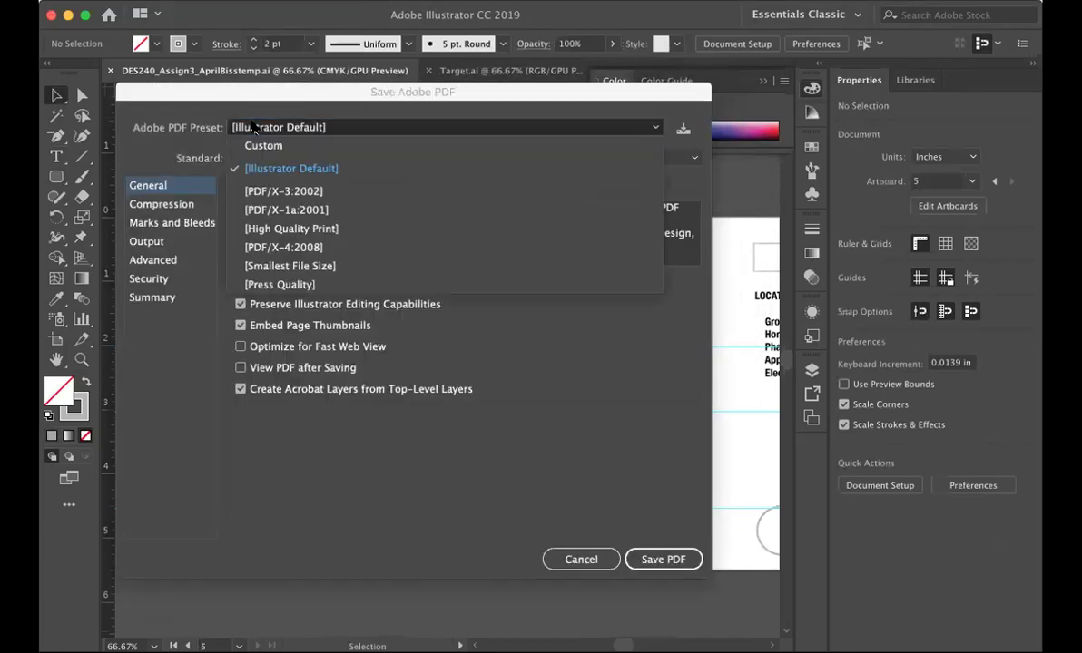
click(271, 268)
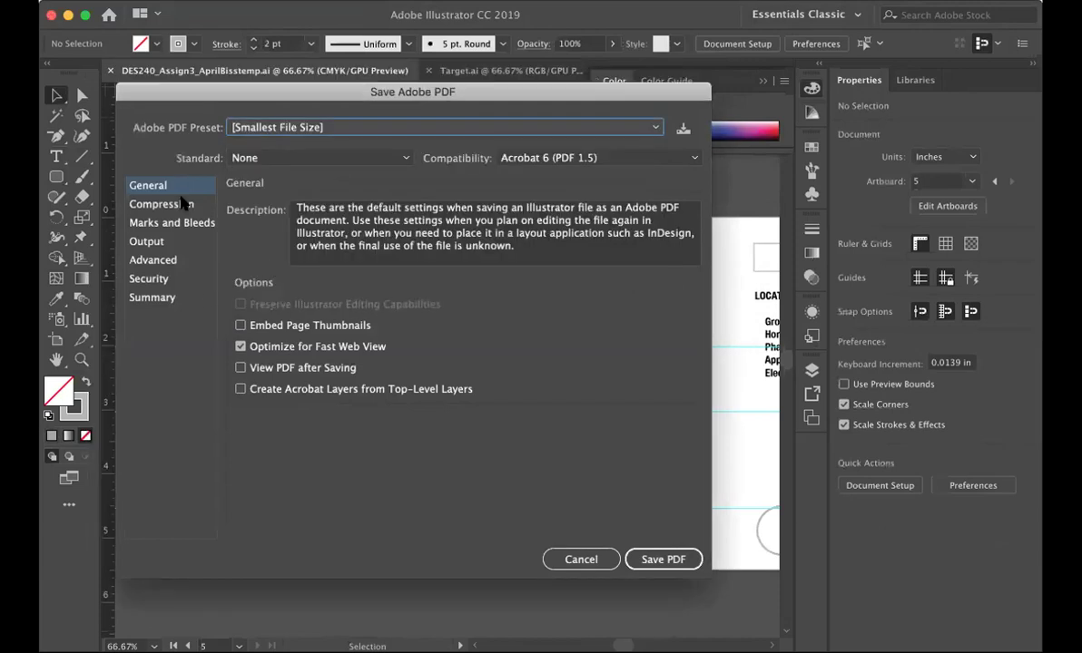
click(677, 562)
click(561, 365)
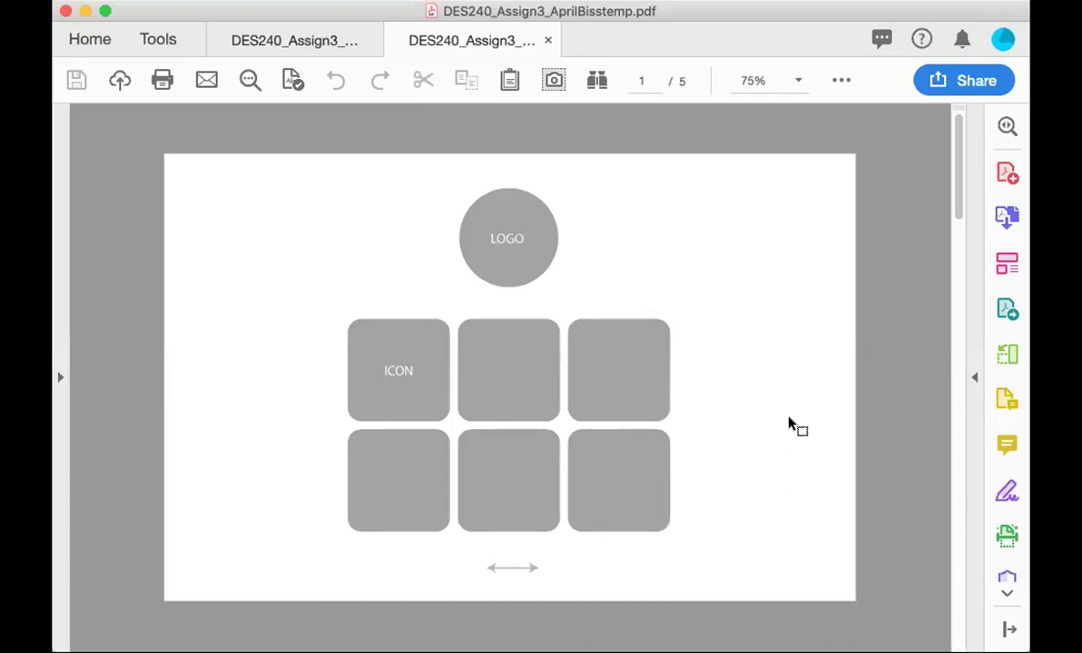
Check each page of the exported wireframe PDF in Adobe Acrobat, from the home screen to the icon designs
scroll(789, 423, down, 1)
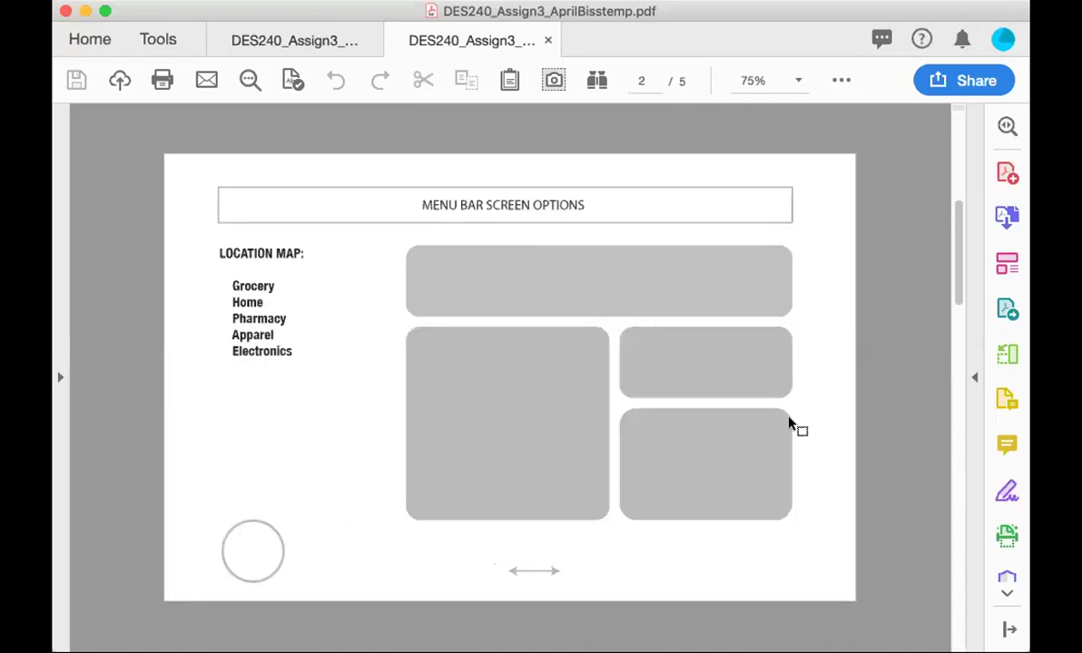
scroll(789, 424, down, 1)
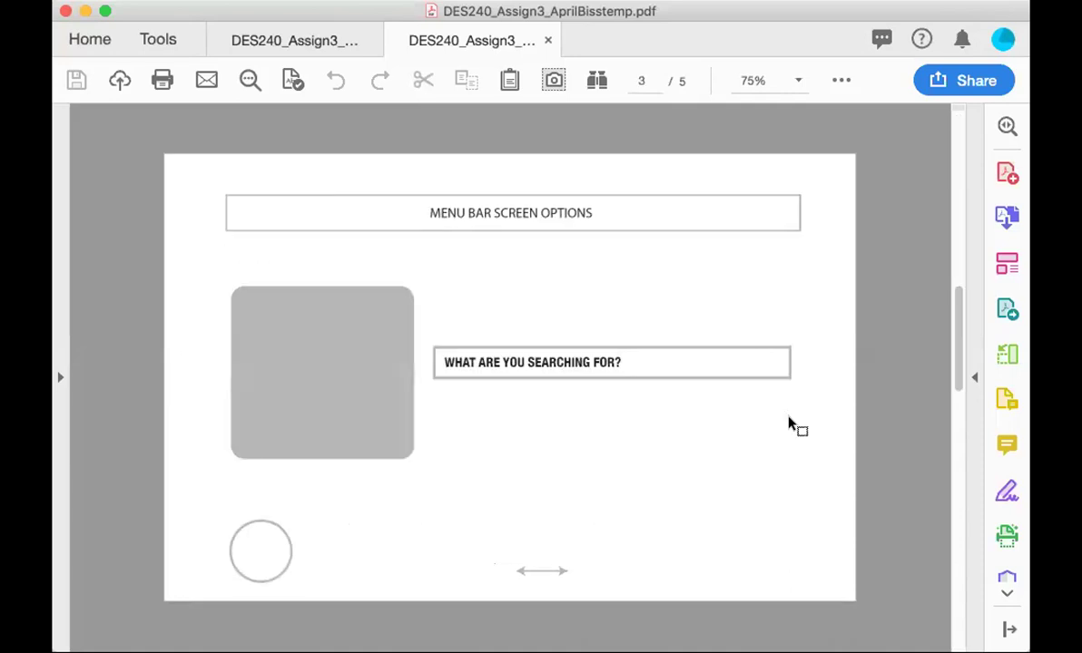
scroll(789, 424, down, 2)
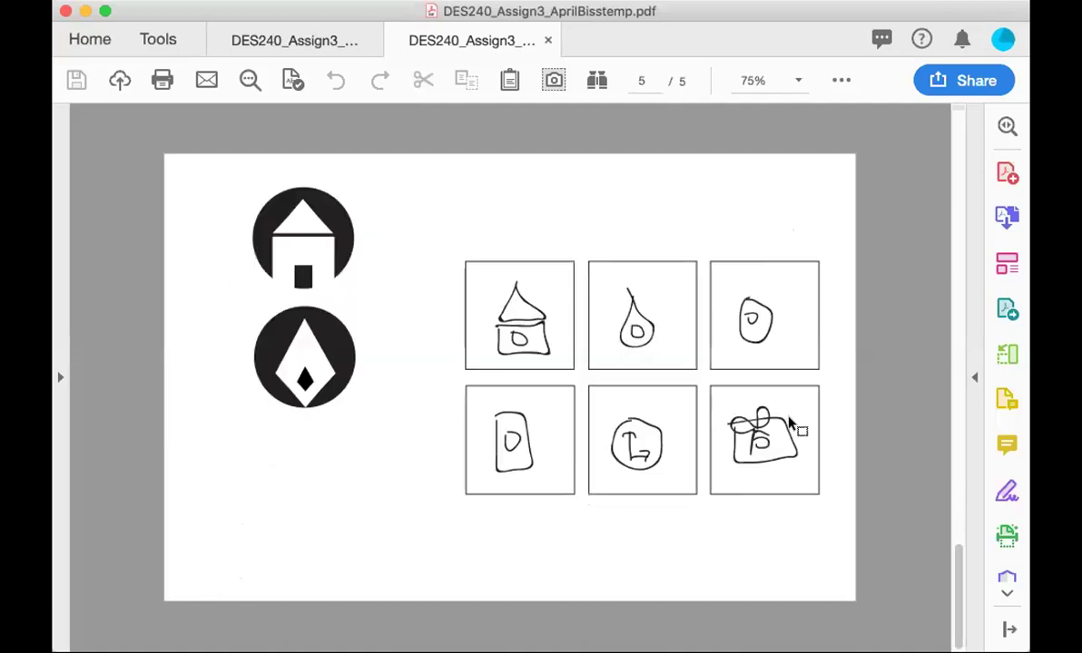
scroll(788, 424, up, 4)
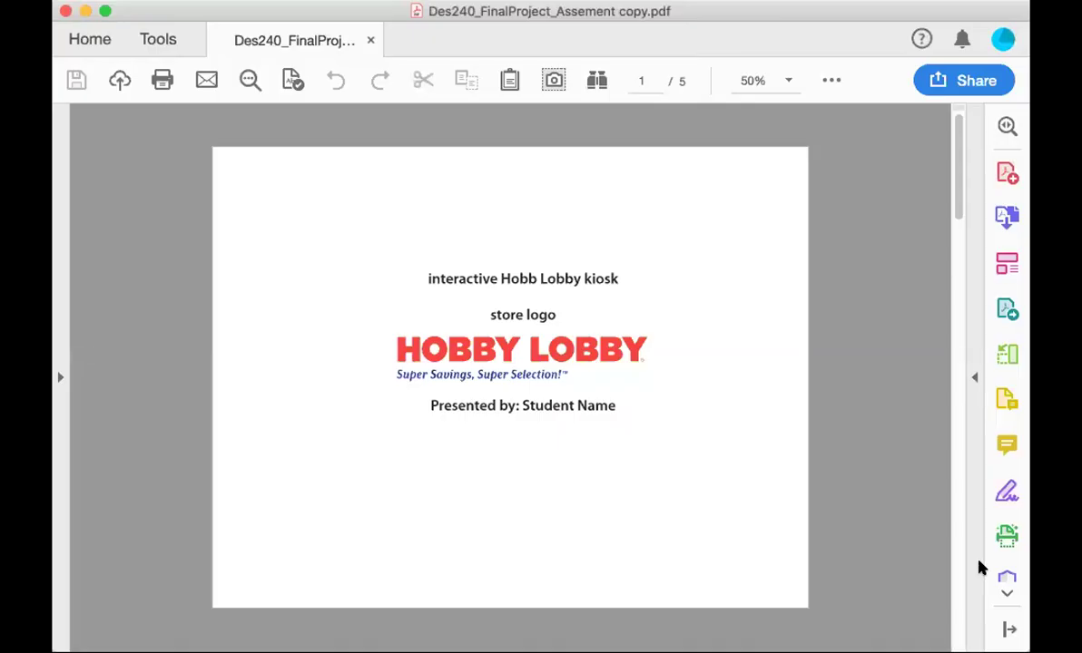
Look through the Hobby Lobby kiosk sample PDF, examining its welcome, location map and search feature pages
key(Page_Down)
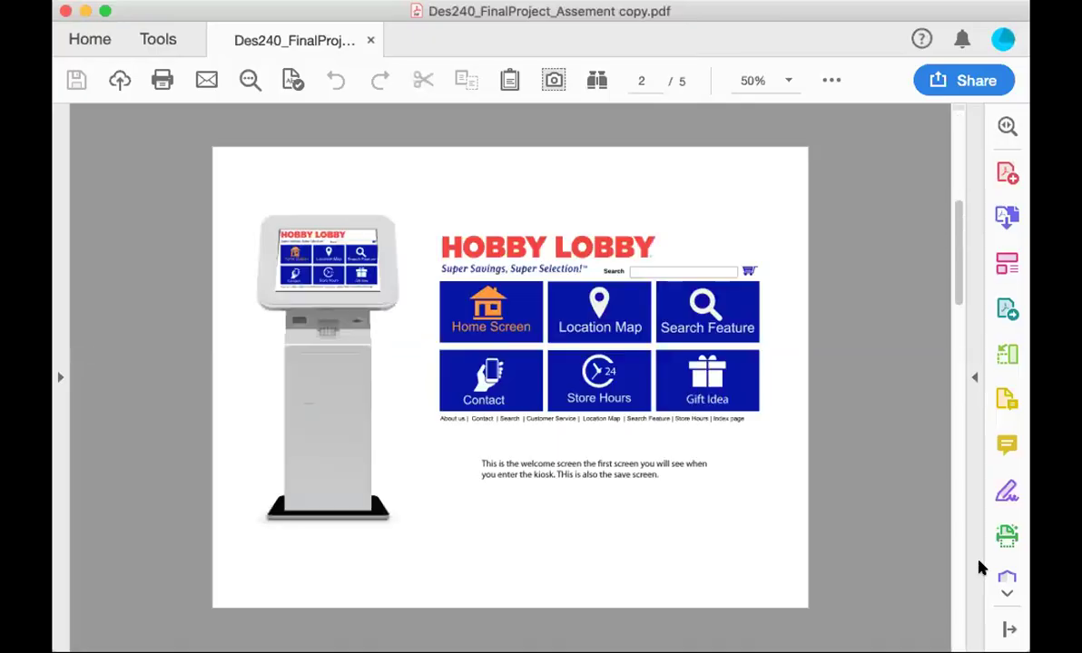
key(Page_Up)
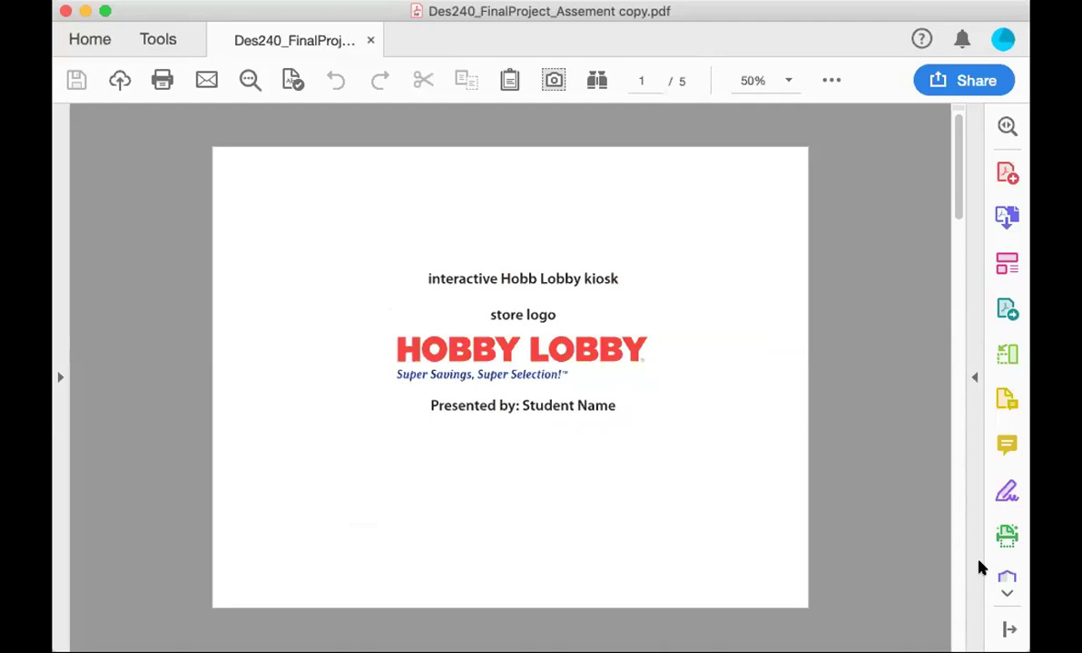
key(Page_Down)
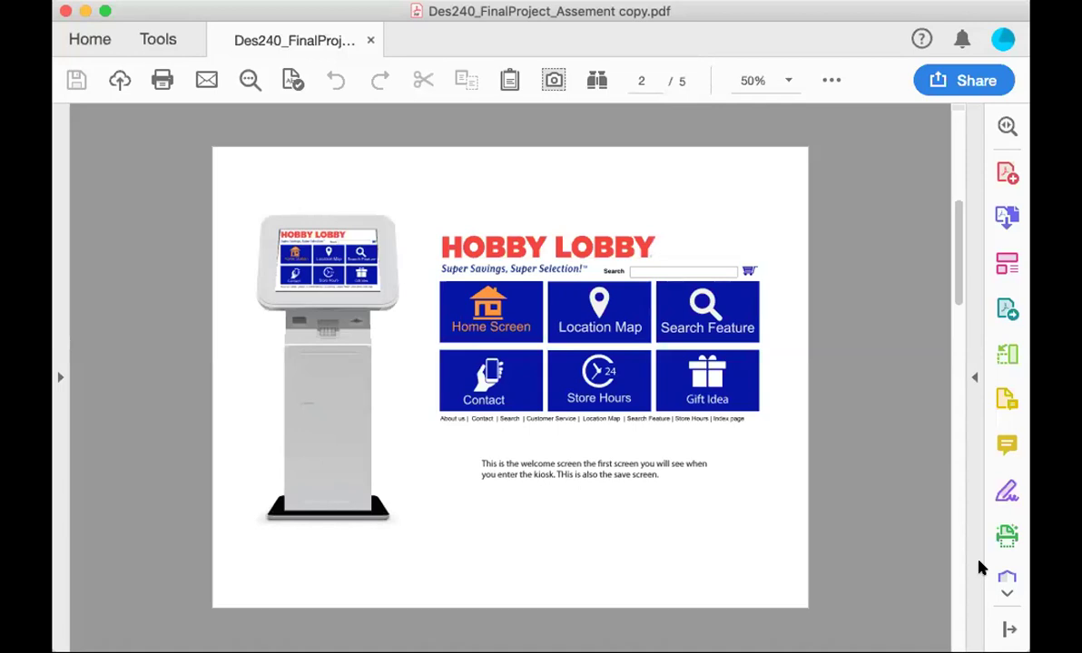
key(Page_Down)
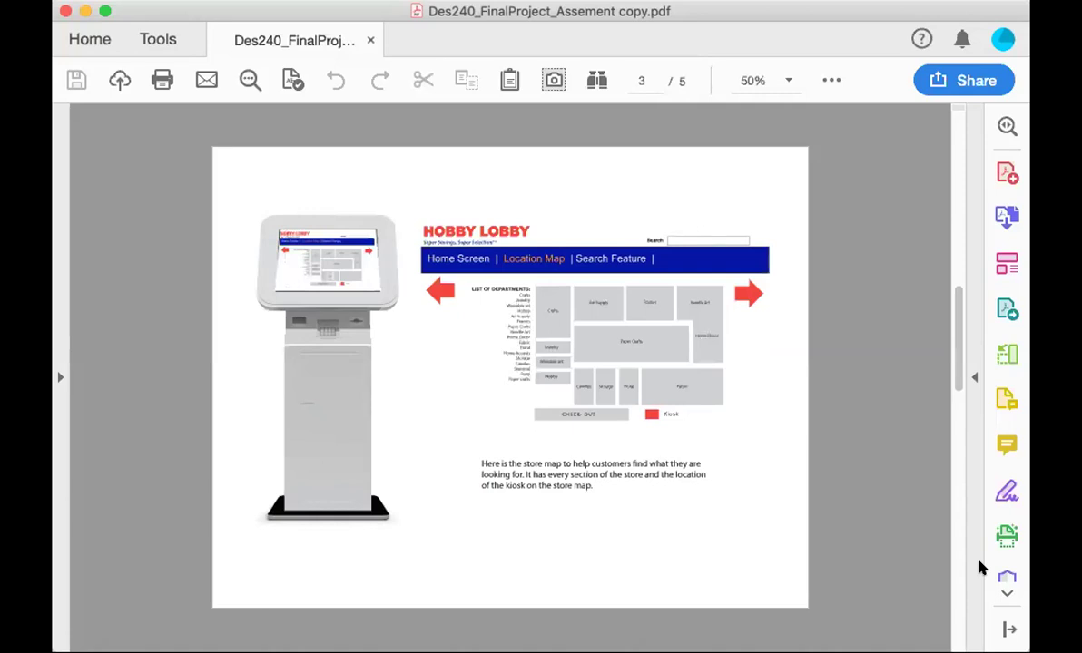
key(Page_Down)
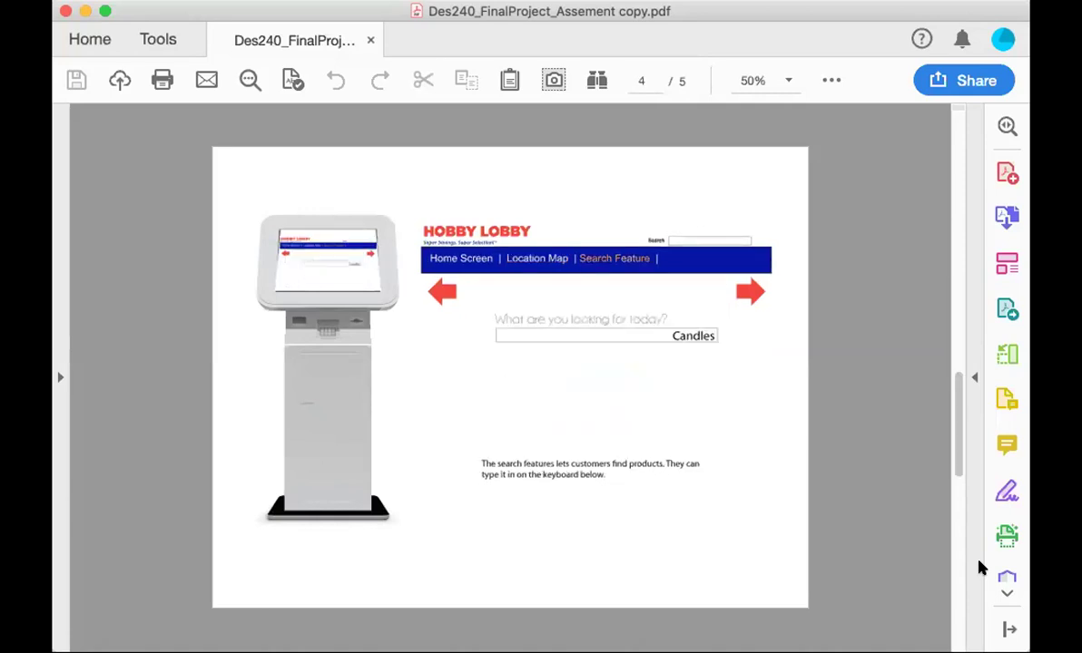
key(Page_Down)
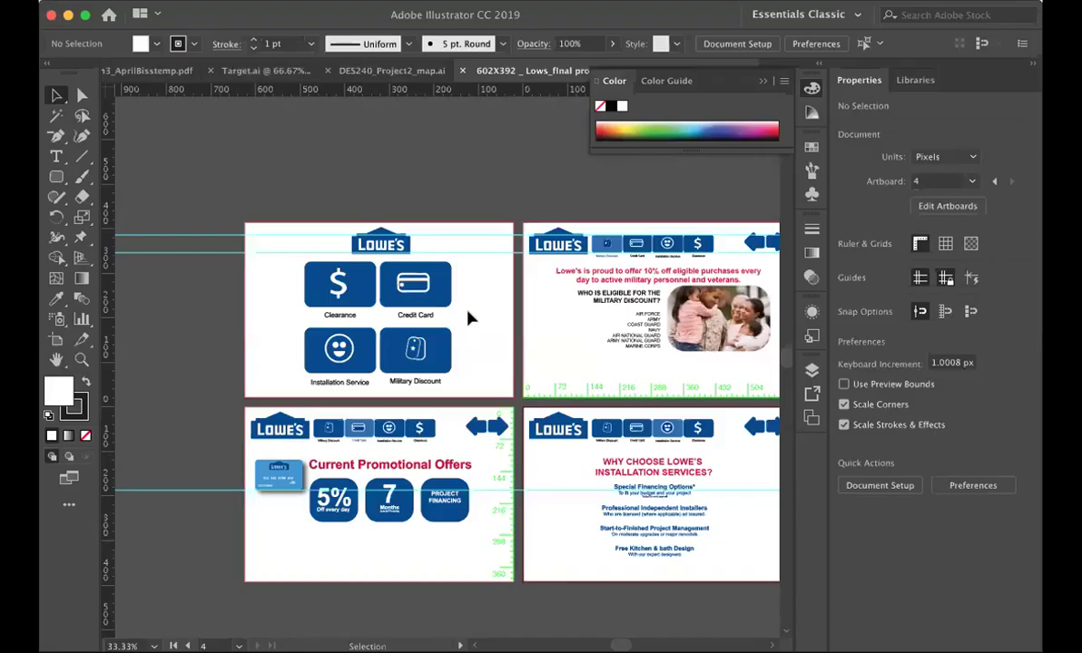
Hide the guides in the Lowe's kiosk sample document
scroll(467, 316, right, 5)
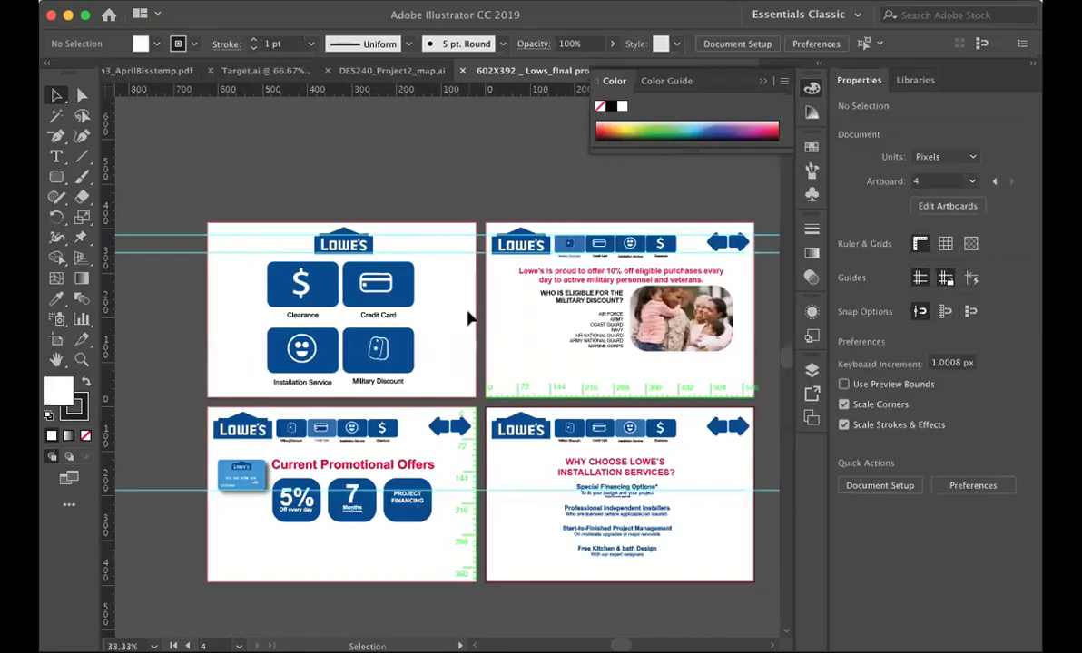
click(436, 2)
click(436, 2)
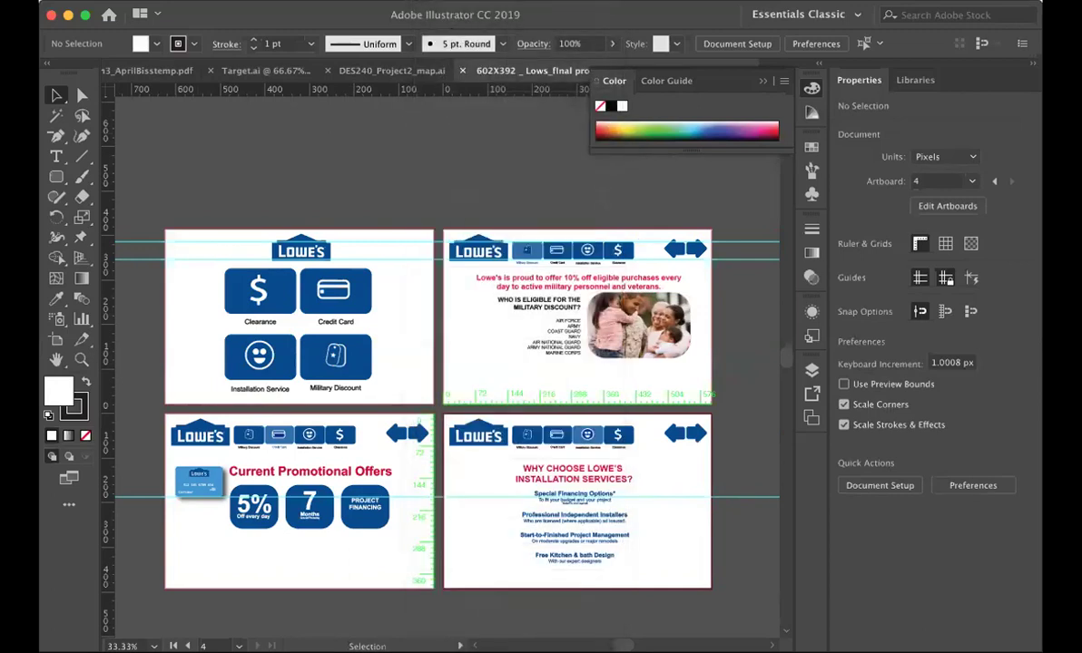
click(436, 2)
mouse_move(559, 557)
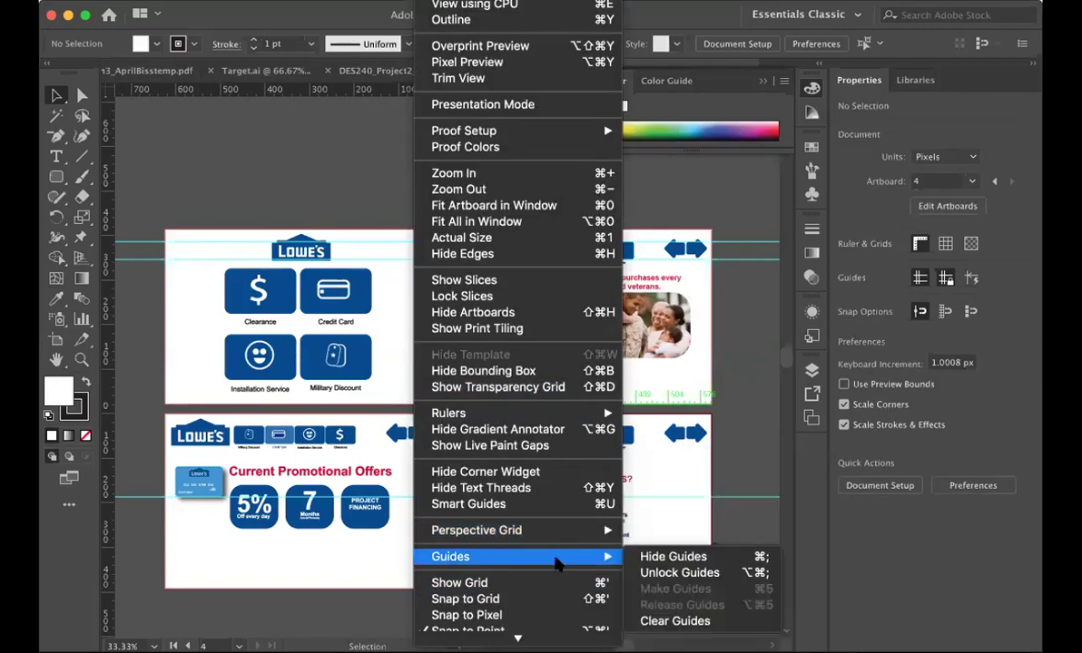
click(657, 557)
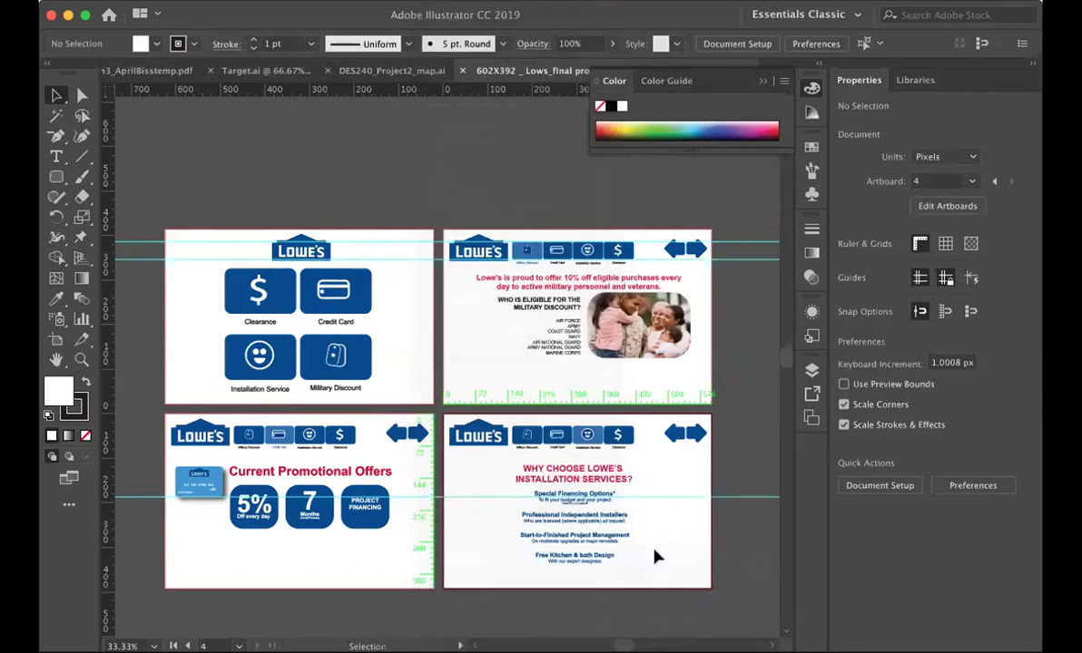
Examine the Lowe's kiosk home screen up close, with its logo and four labelled icon buttons
click(81, 359)
scroll(311, 332, down, 1)
click(304, 318)
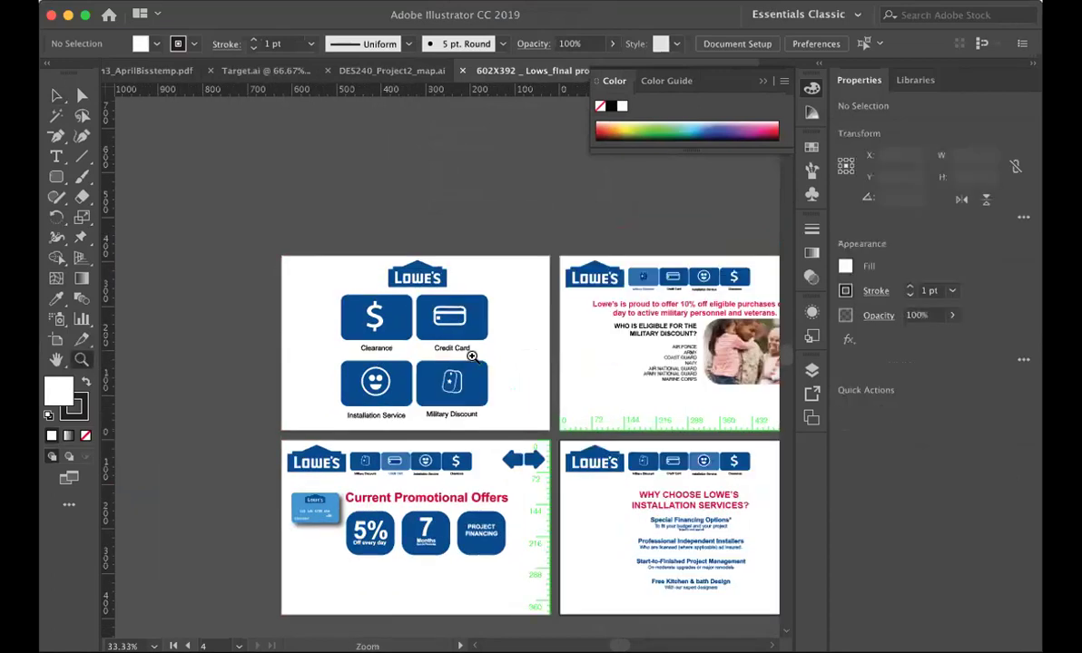
click(441, 333)
click(428, 363)
click(428, 362)
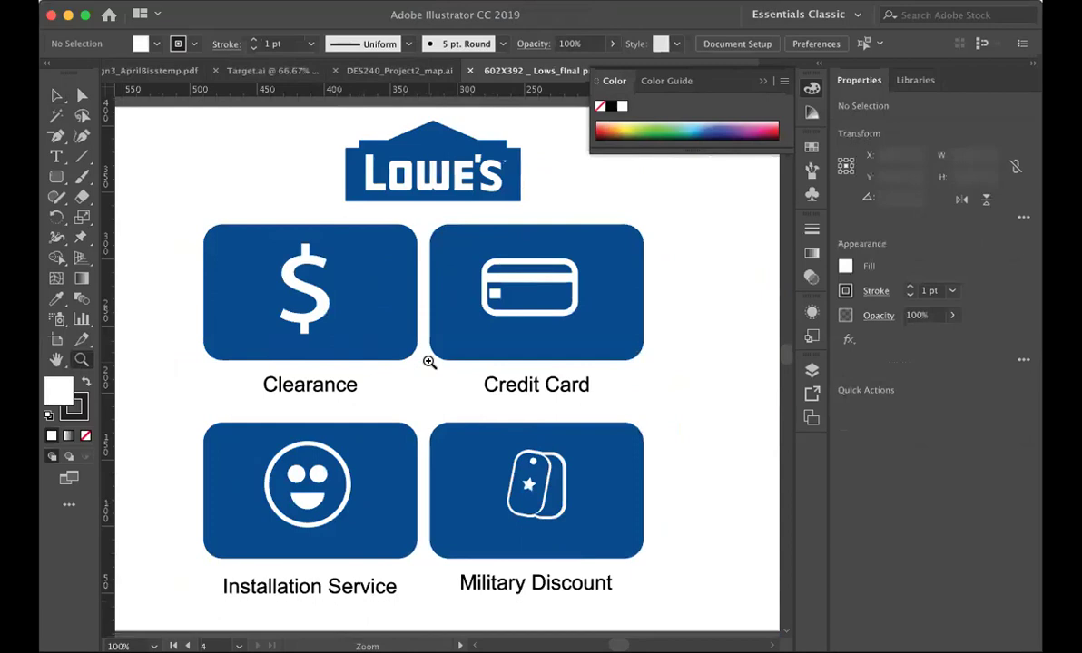
alt+click(425, 343)
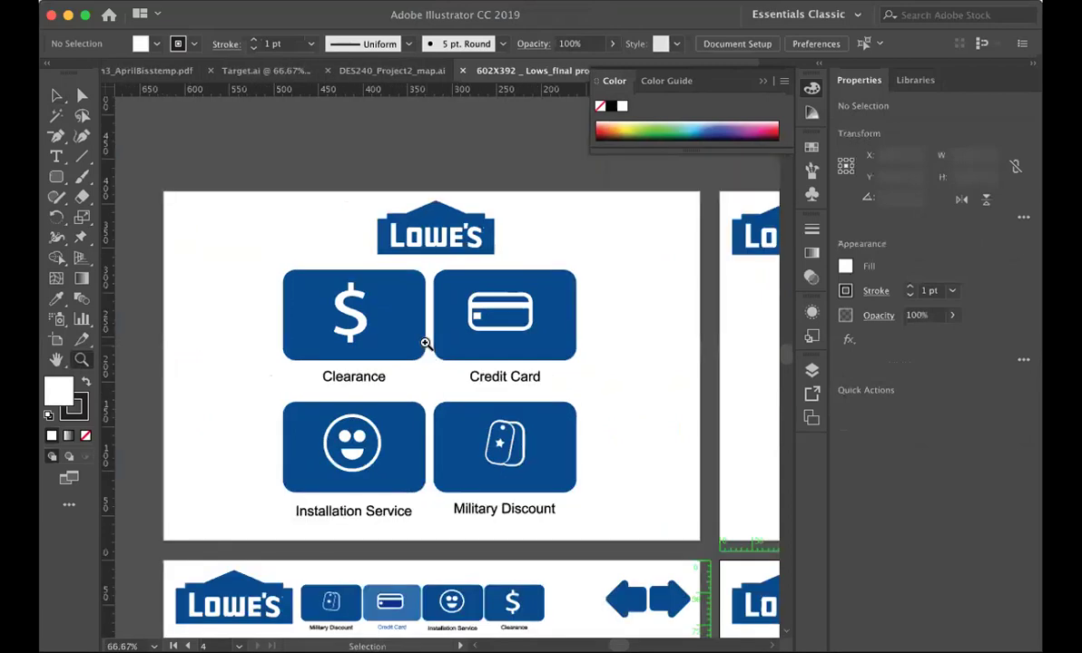
Look through the Lowe's Military Discount, Credit Card and Installation Service screens, comparing their navigation headers and content layout
scroll(425, 343, right, 10)
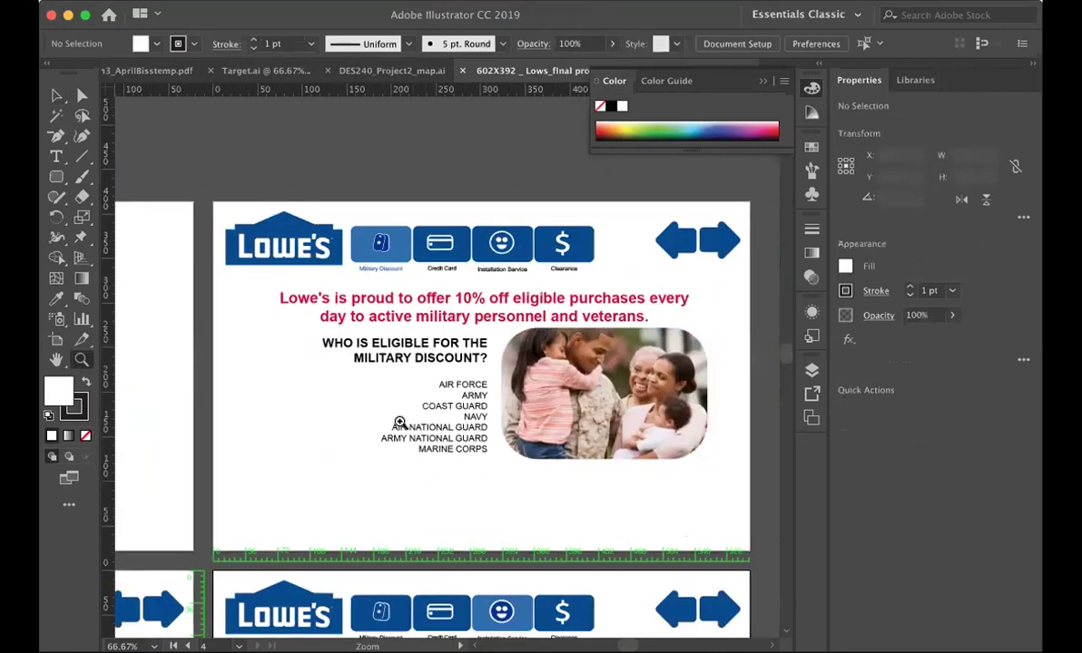
scroll(399, 423, left, 10)
scroll(399, 423, down, 5)
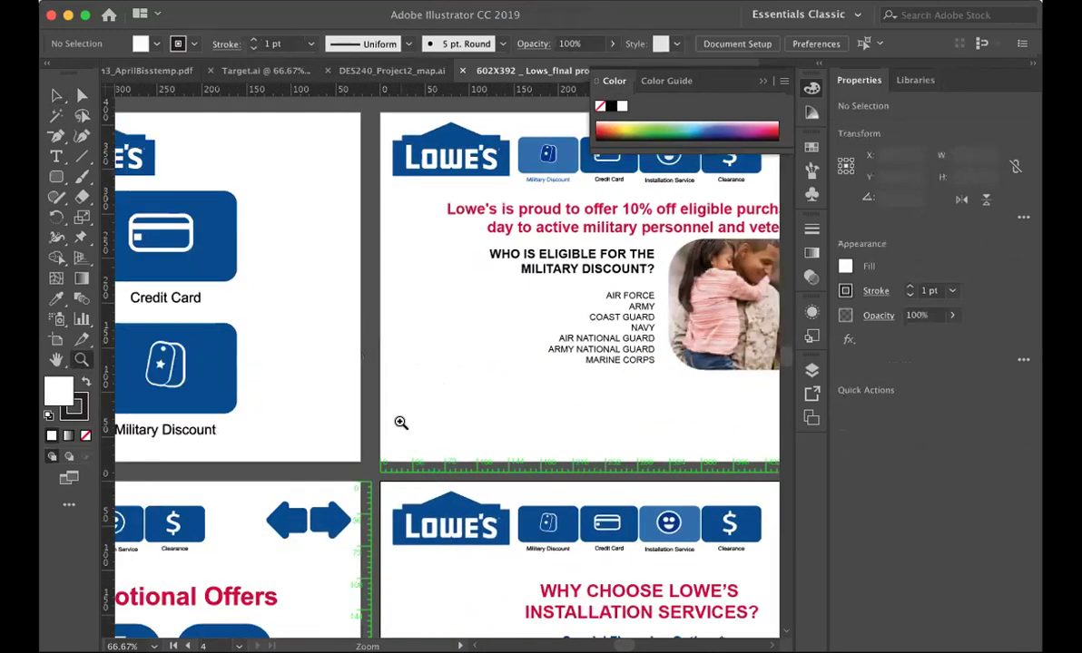
scroll(400, 423, down, 5)
scroll(400, 423, left, 3)
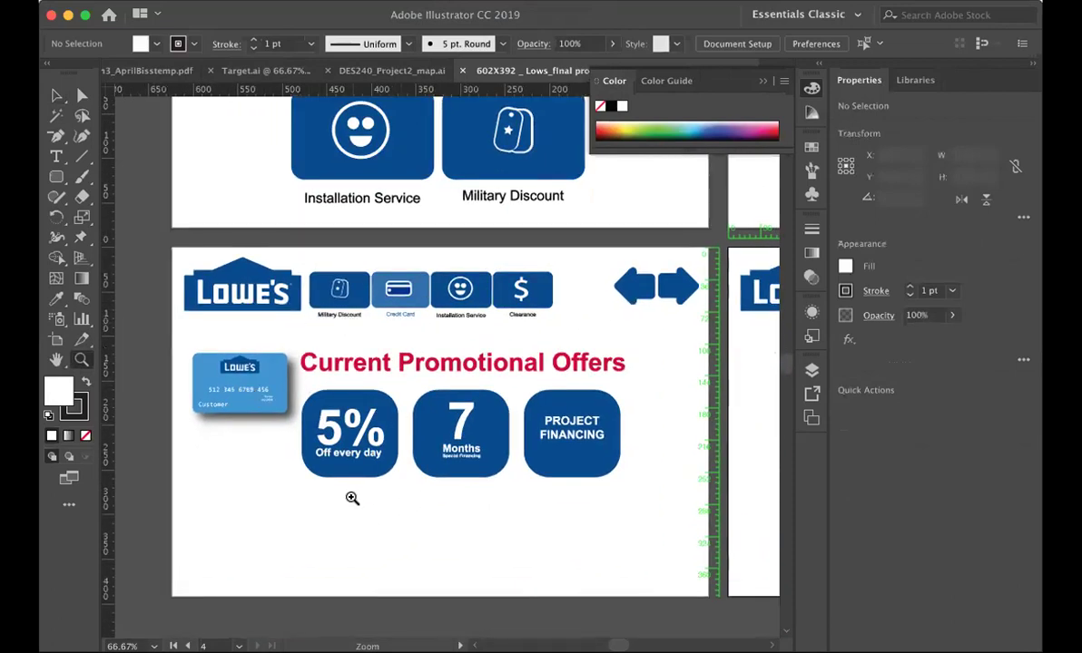
scroll(352, 499, right, 10)
scroll(352, 498, up, 1)
scroll(352, 498, right, 7)
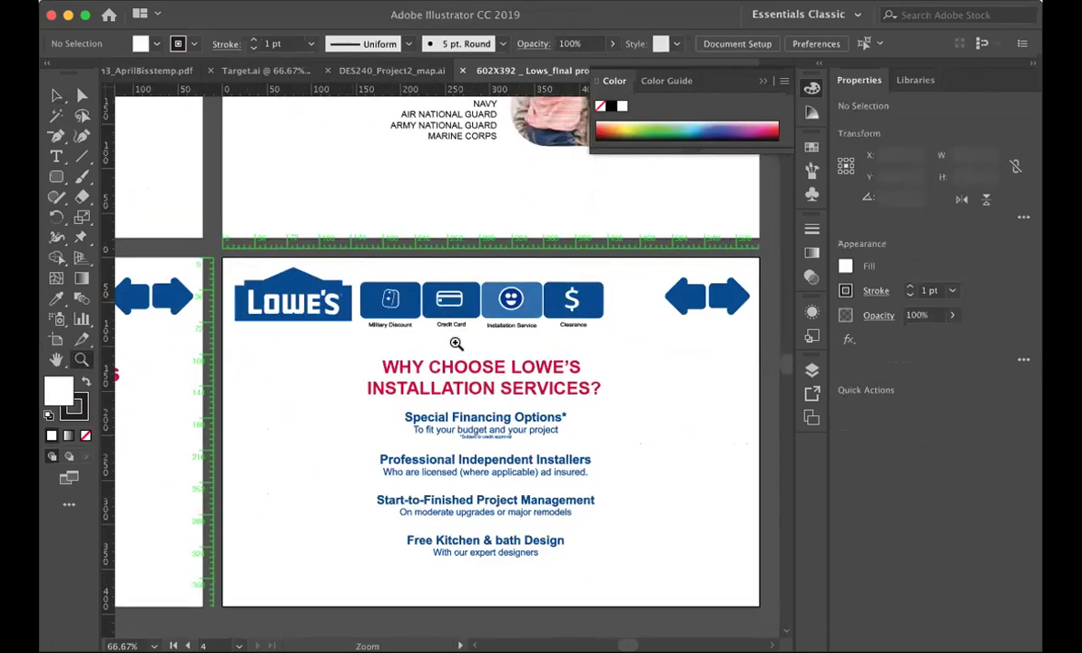